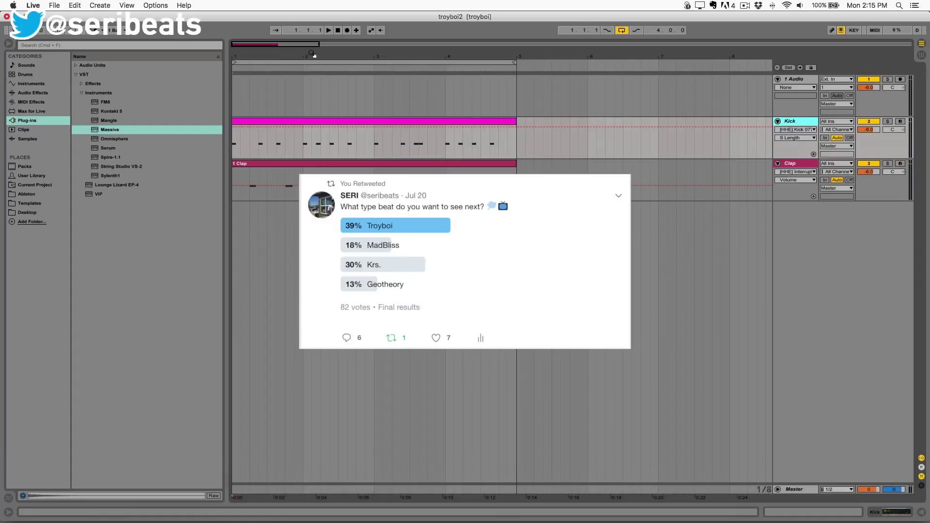
# Review the Kick and Clap tracks and their sampler devices, arming the Kick track to audition its sound
pyautogui.moveTo(311, 54)
pyautogui.mouseDown()
pyautogui.moveTo(312, 150)
pyautogui.moveTo(312, 78)
pyautogui.moveTo(288, 68)
pyautogui.moveTo(275, 93)
pyautogui.moveTo(285, 95)
pyautogui.mouseUp()
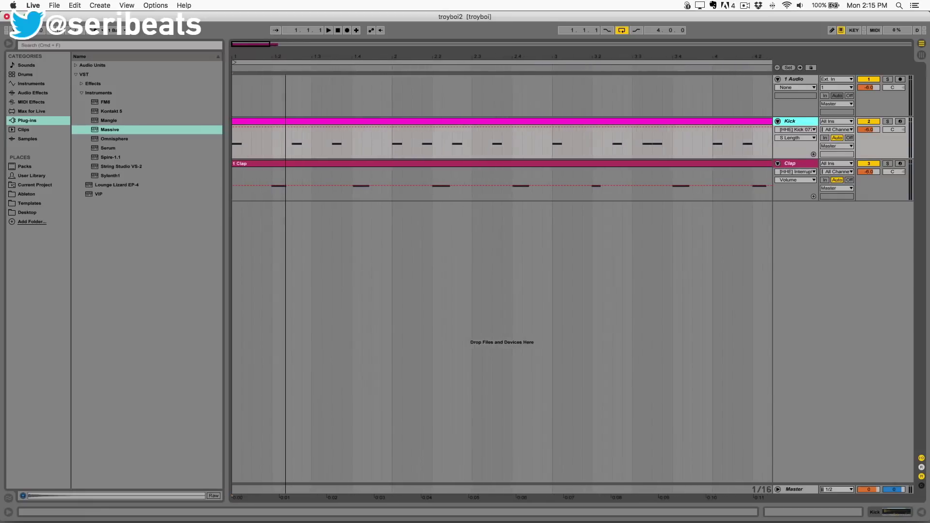
pyautogui.moveTo(328, 68); pyautogui.dragTo(309, 57)
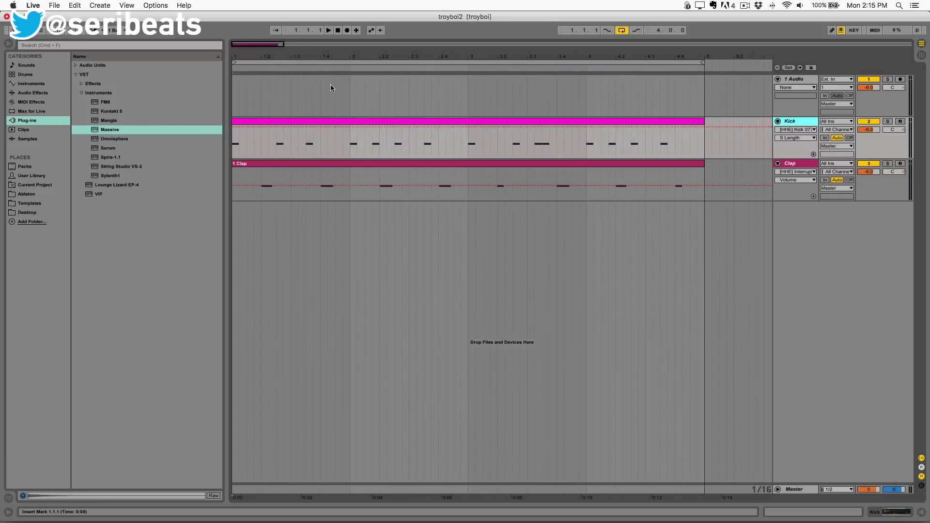
pyautogui.moveTo(227, 94); pyautogui.dragTo(172, 95)
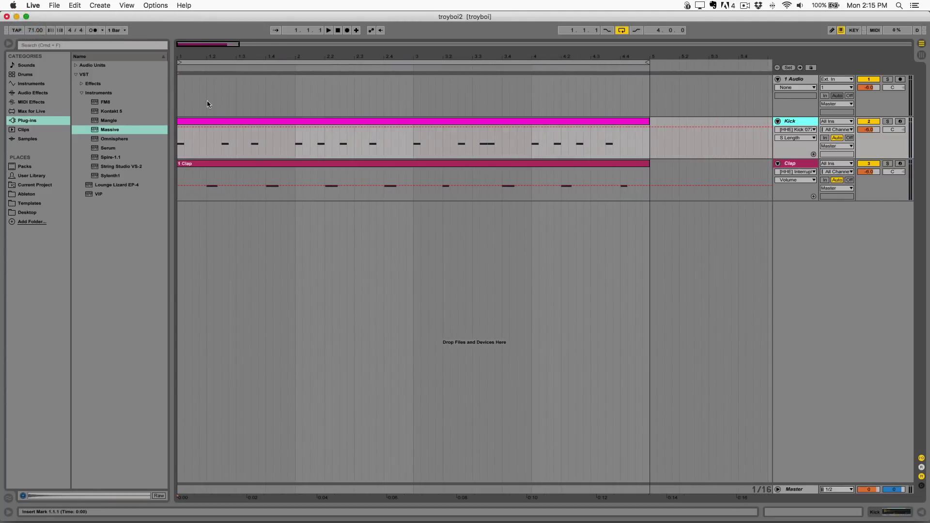
pyautogui.click(242, 121)
pyautogui.doubleClick(797, 165)
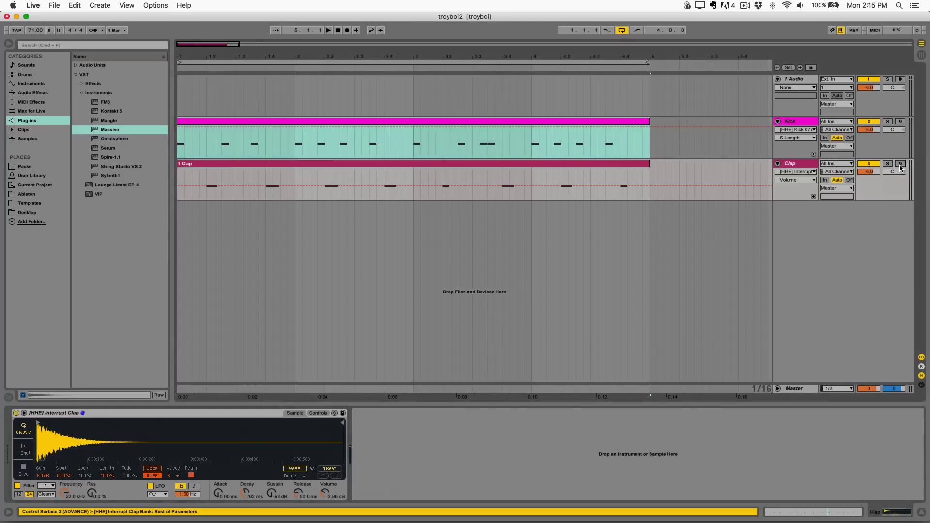
pyautogui.click(899, 122)
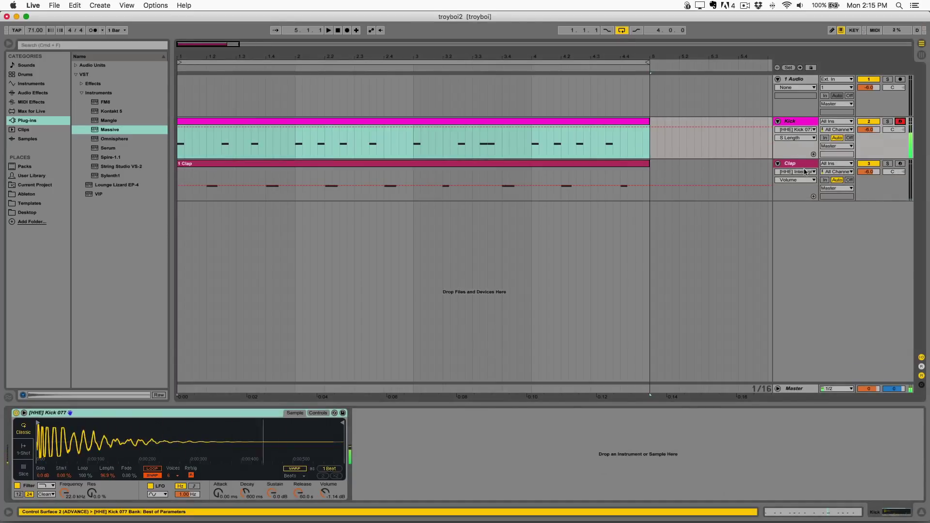
pyautogui.click(848, 166)
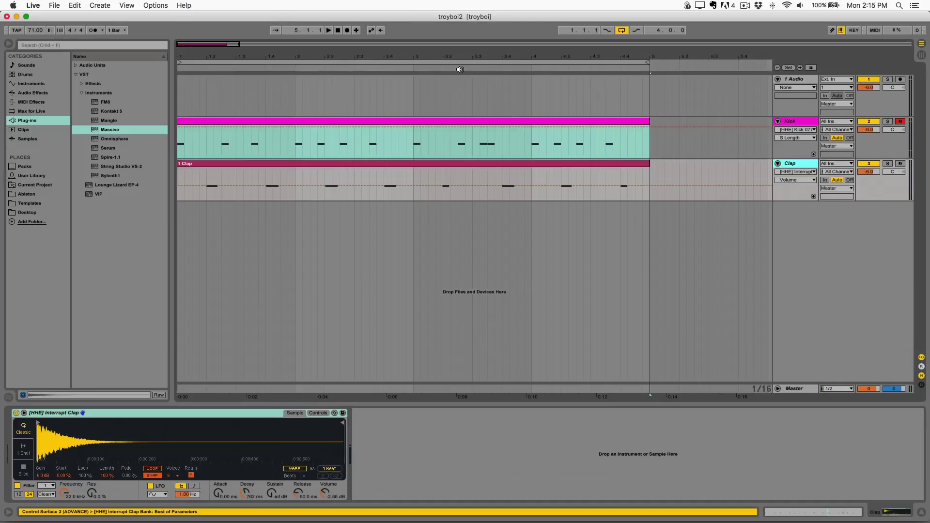
# Insert a new MIDI track between the 1 Audio track and the Kick track
pyautogui.moveTo(453, 57); pyautogui.dragTo(478, 57)
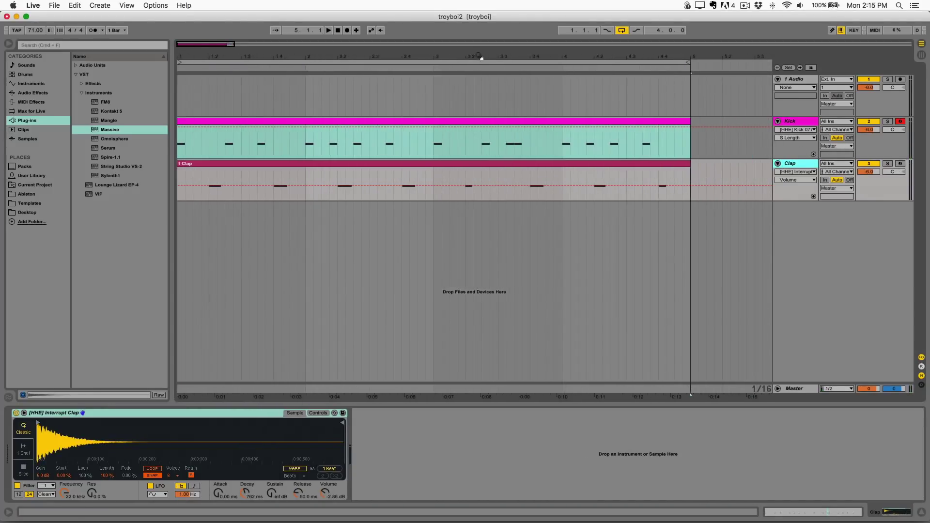
pyautogui.click(802, 81)
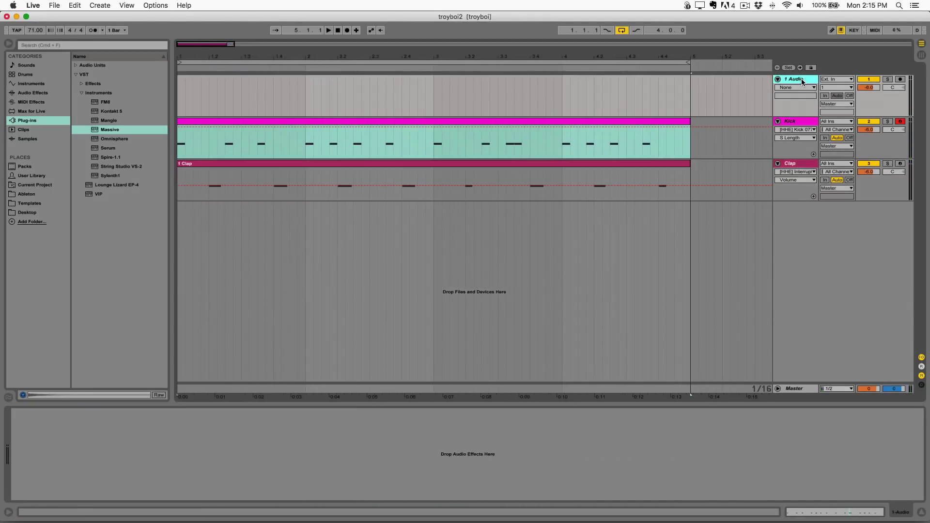
pyautogui.press('super+shift+t')
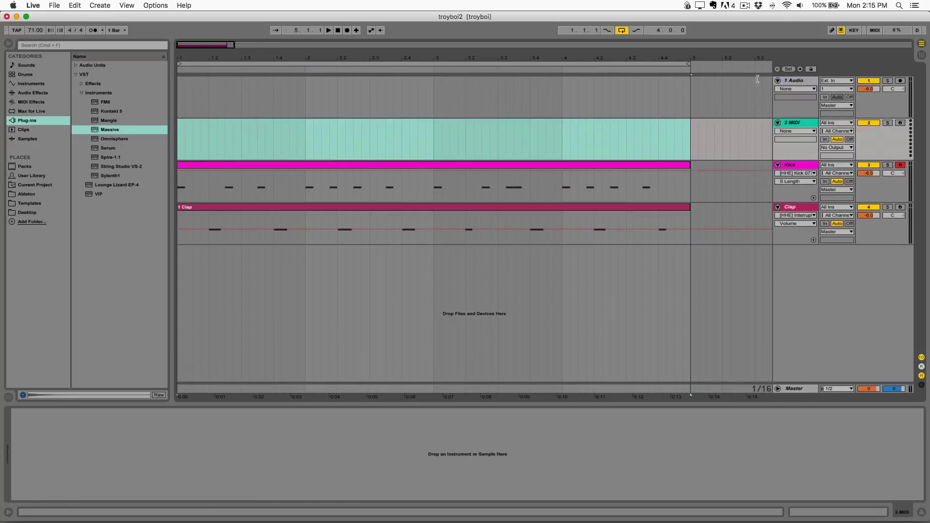
pyautogui.click(200, 131)
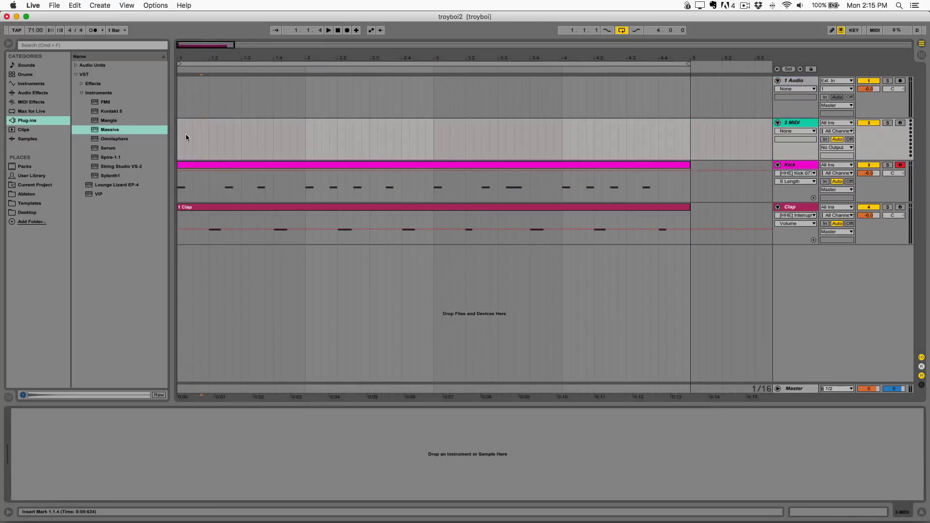
pyautogui.click(42, 176)
pyautogui.click(82, 74)
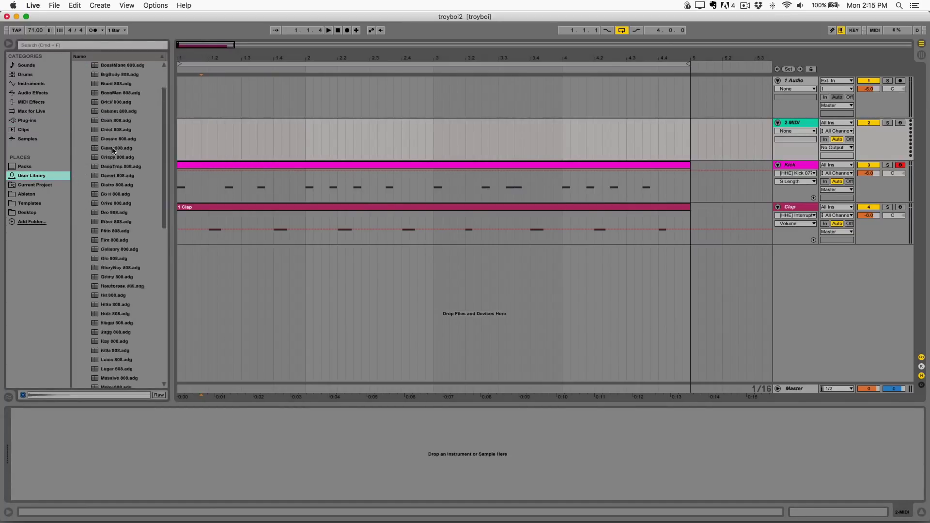
pyautogui.click(55, 172)
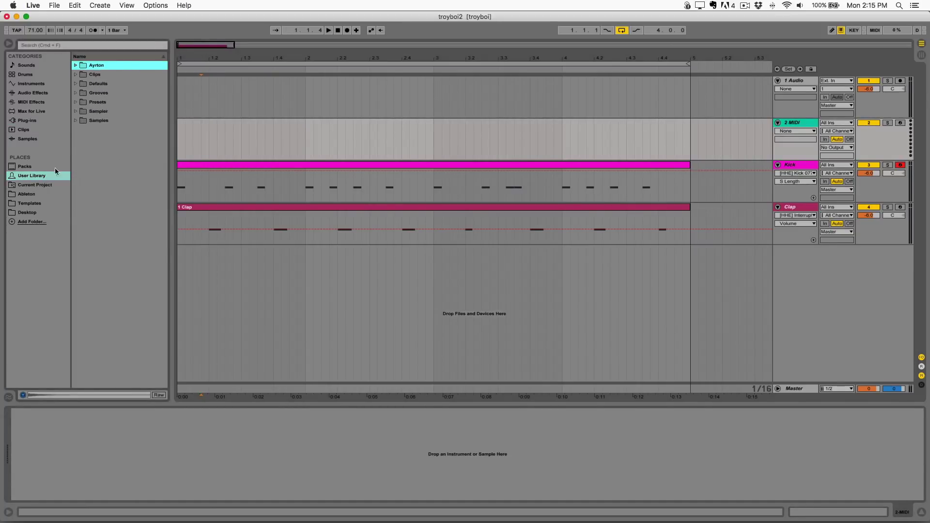
# Browse the Ableton place to the My Kits sample folder, collapsing the open Hip Hop Essentials kit
pyautogui.click(34, 195)
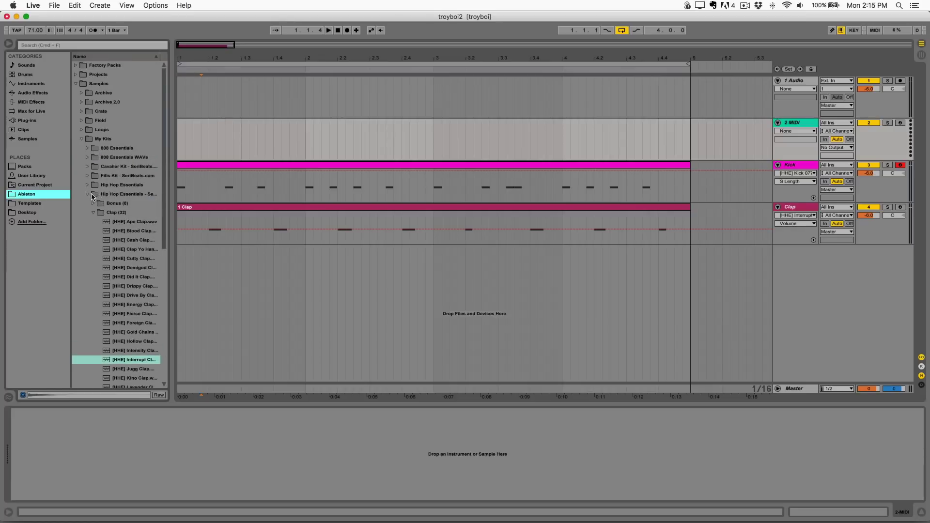
pyautogui.click(88, 194)
pyautogui.click(83, 139)
pyautogui.click(82, 139)
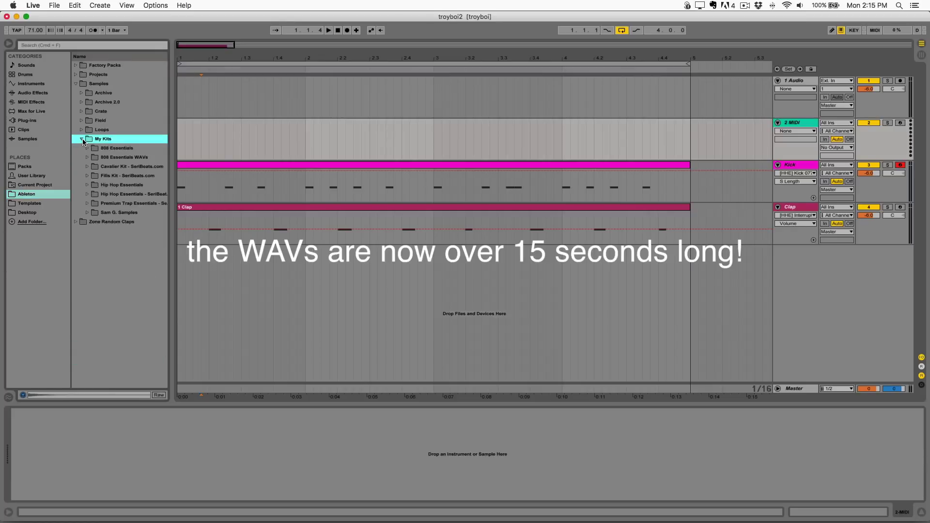
pyautogui.click(82, 139)
pyautogui.click(82, 84)
pyautogui.click(82, 84)
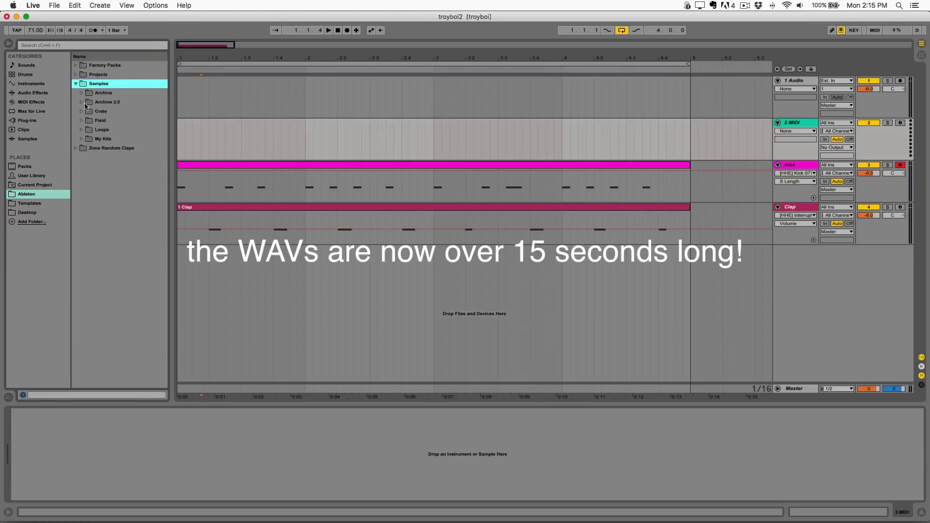
pyautogui.click(87, 140)
pyautogui.click(86, 139)
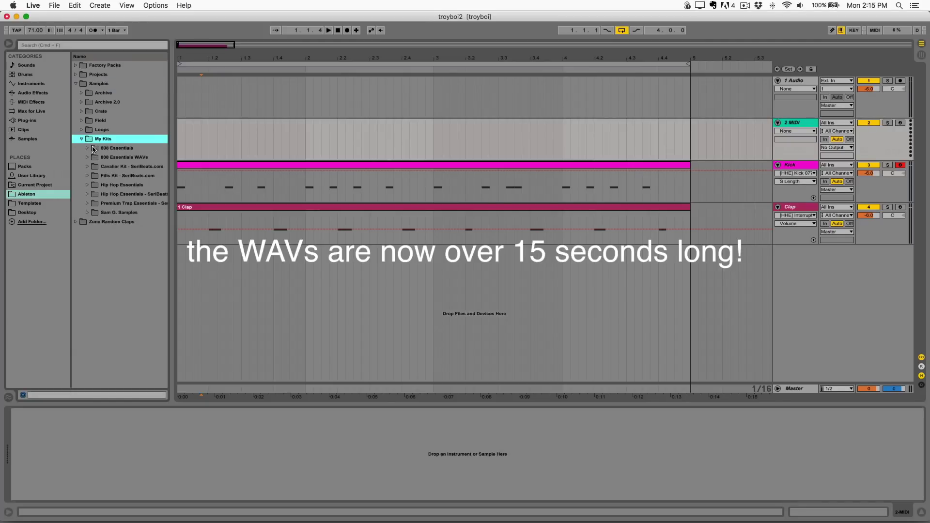
# Load Stoopid 808.wav from the 808 Essentials WAVs folder as a sampler instrument on the new MIDI track
pyautogui.click(94, 158)
pyautogui.click(97, 160)
pyautogui.scroll(-15, 127, 200)
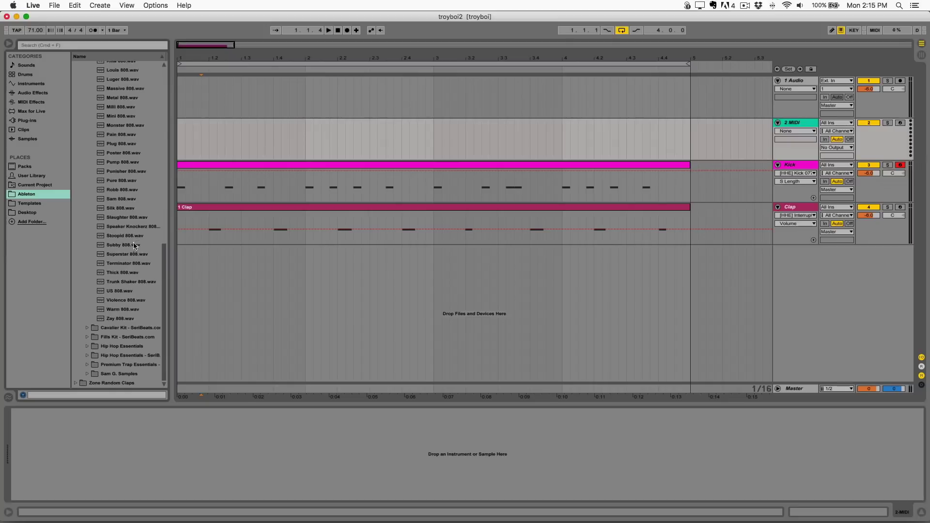
pyautogui.moveTo(135, 236); pyautogui.dragTo(276, 426)
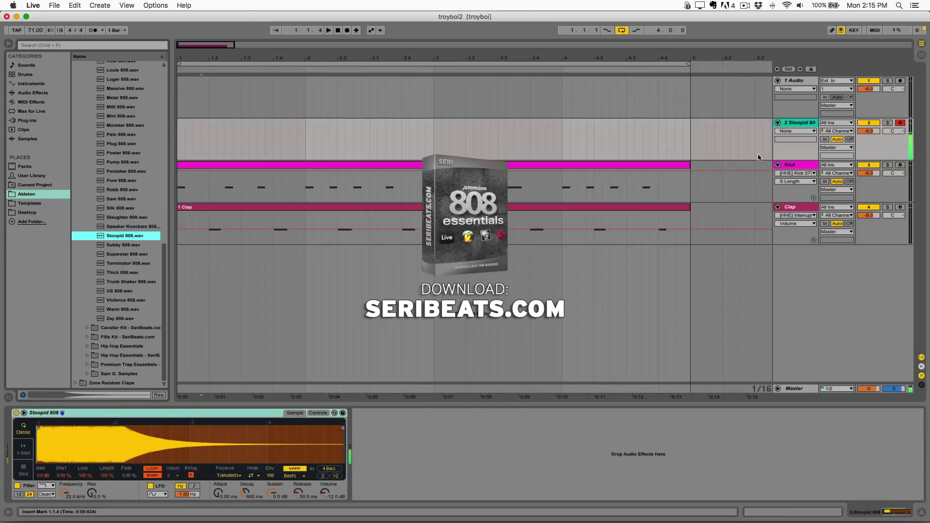
# Play back the kick and clap beat and lower the Master track's cue volume
pyautogui.moveTo(692, 146); pyautogui.dragTo(235, 147)
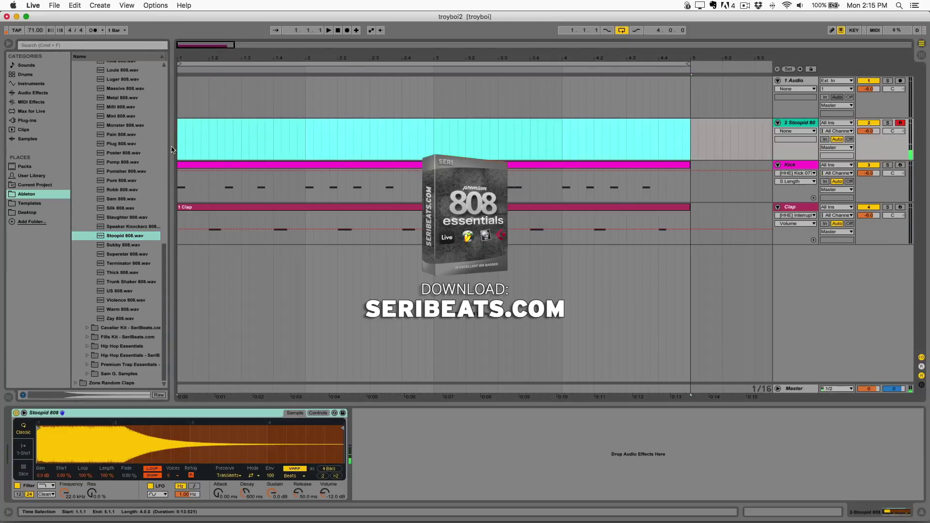
pyautogui.press('space')
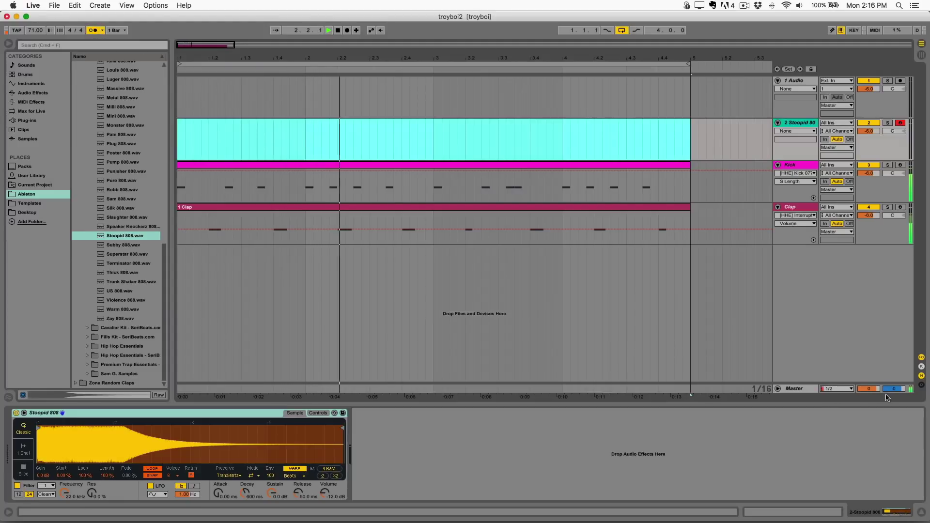
pyautogui.moveTo(893, 389); pyautogui.dragTo(894, 402)
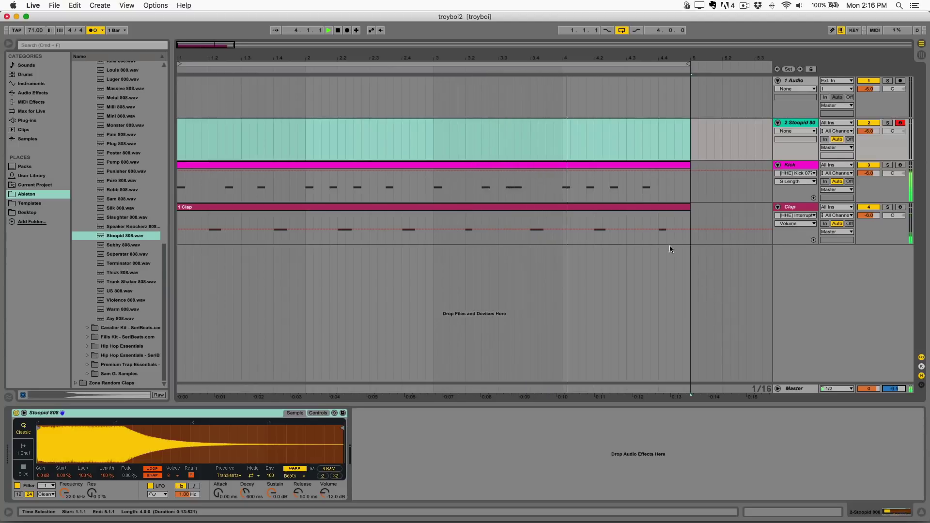
pyautogui.press('space')
# Create an empty four-bar MIDI clip on the Stoopid 808 track and open it for note editing
pyautogui.moveTo(692, 147); pyautogui.dragTo(176, 148)
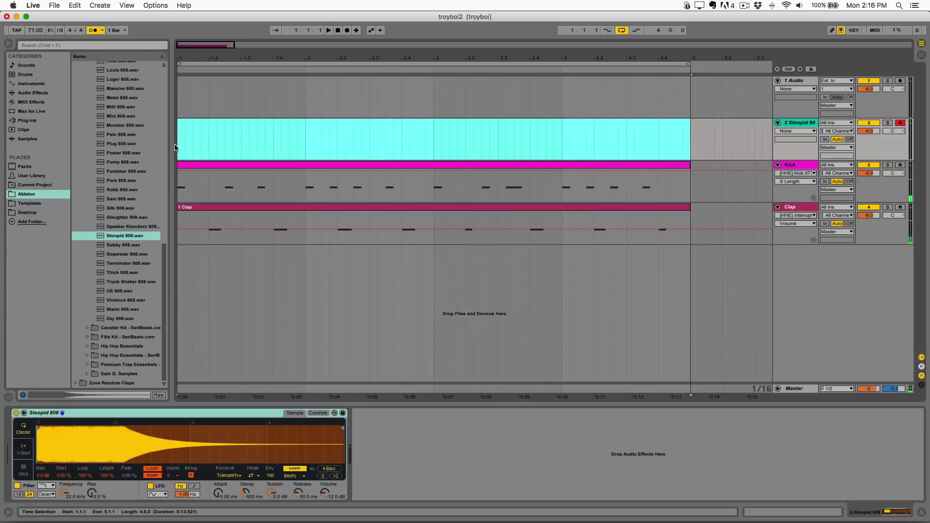
pyautogui.press('super+shift+m')
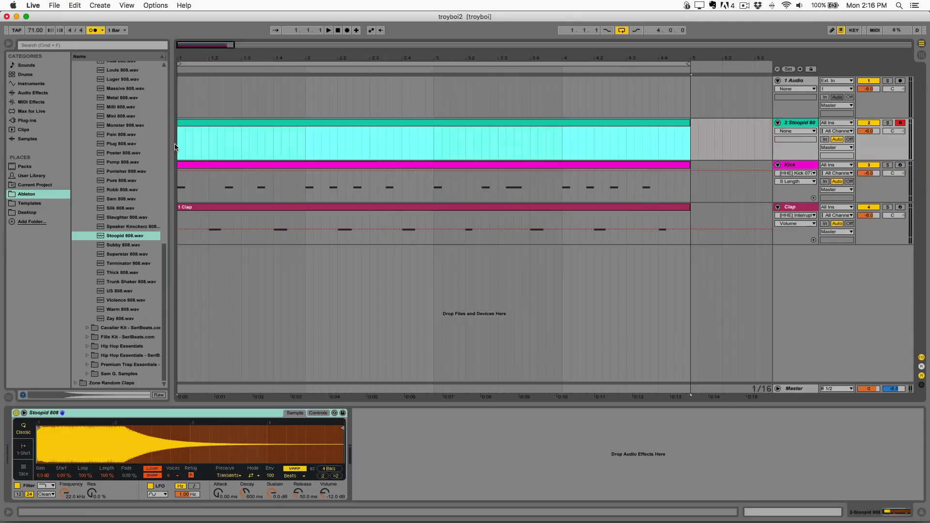
pyautogui.doubleClick(262, 126)
pyautogui.press('space')
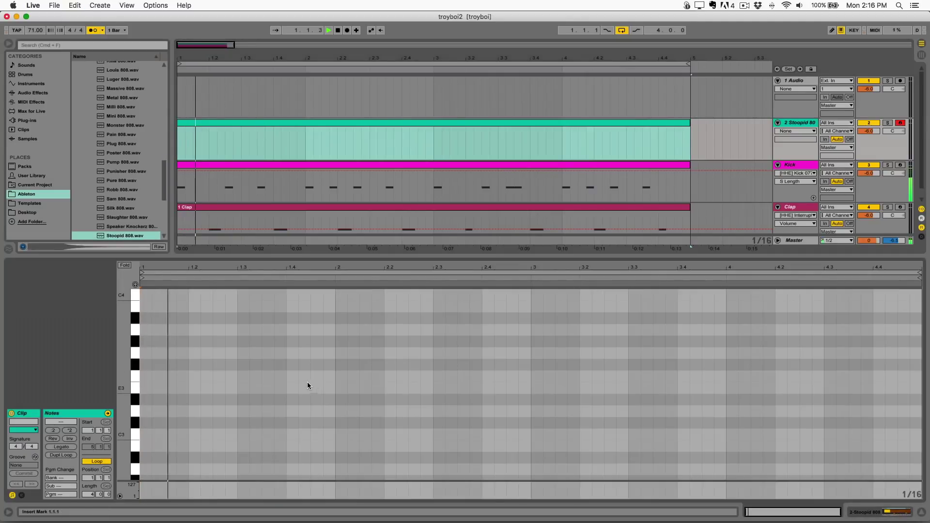
# Add a C3 note at 1.2.3, matching the kick hit, and extend it to the start of bar 2
pyautogui.scroll(-3, 201, 403)
pyautogui.doubleClick(196, 353)
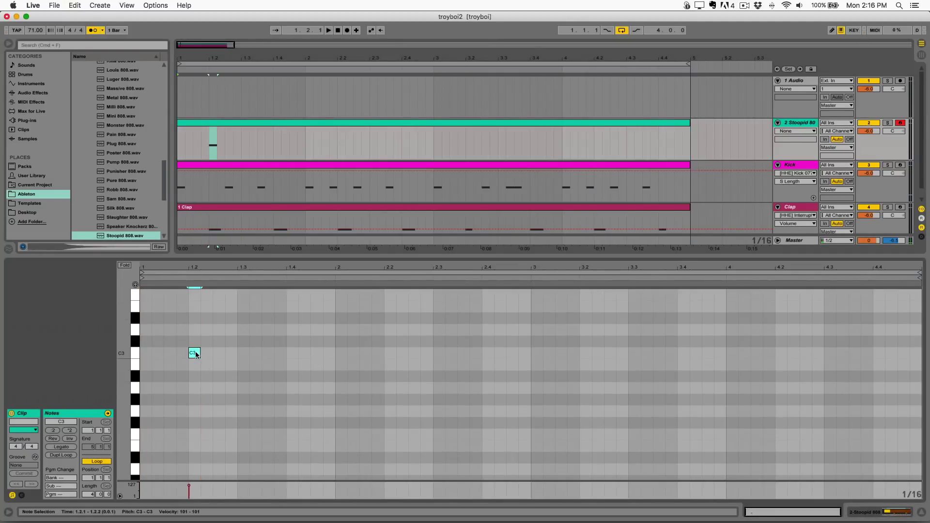
pyautogui.moveTo(196, 353); pyautogui.dragTo(217, 354)
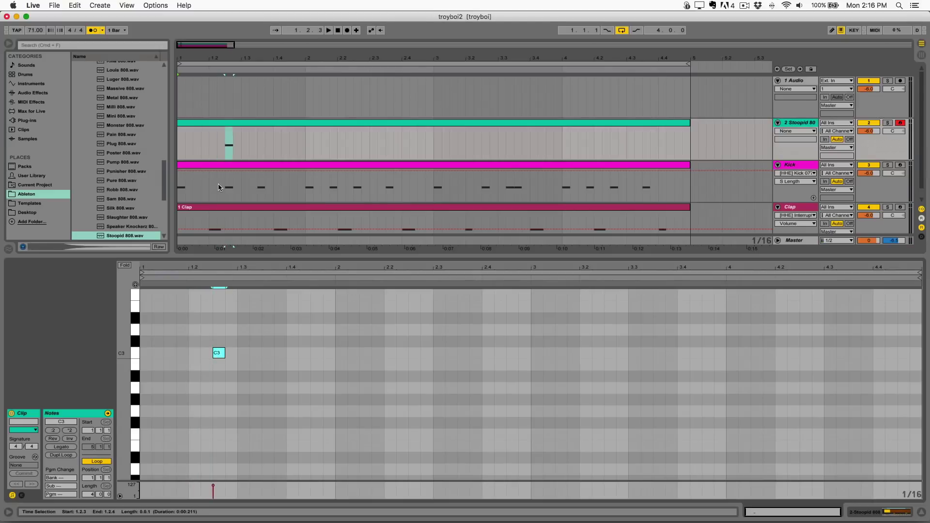
pyautogui.press('space')
pyautogui.moveTo(223, 352); pyautogui.dragTo(336, 354)
# Transpose the long 808 note up an octave, settle it on G3, and play it with the drums
pyautogui.hotkey('shift', 'Up')
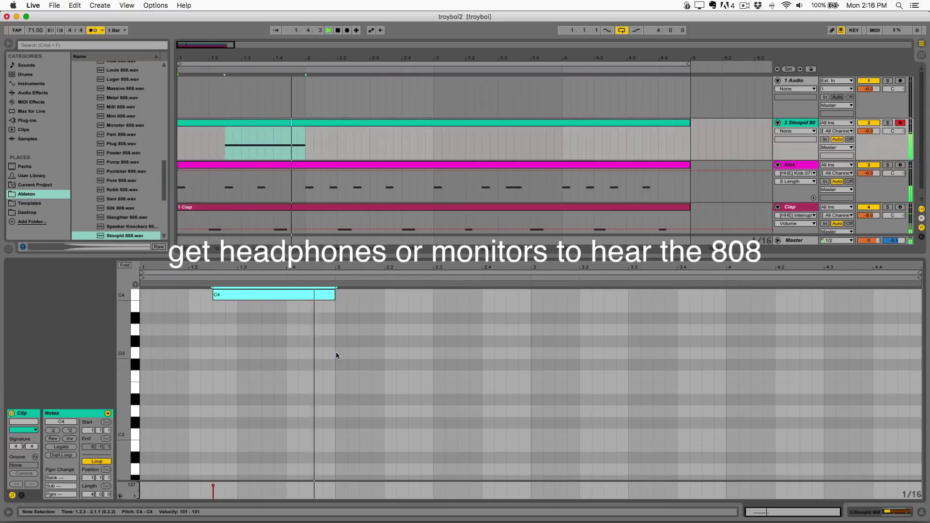
pyautogui.press('space')
pyautogui.scroll(5, 336, 353)
pyautogui.scroll(-5, 286, 404)
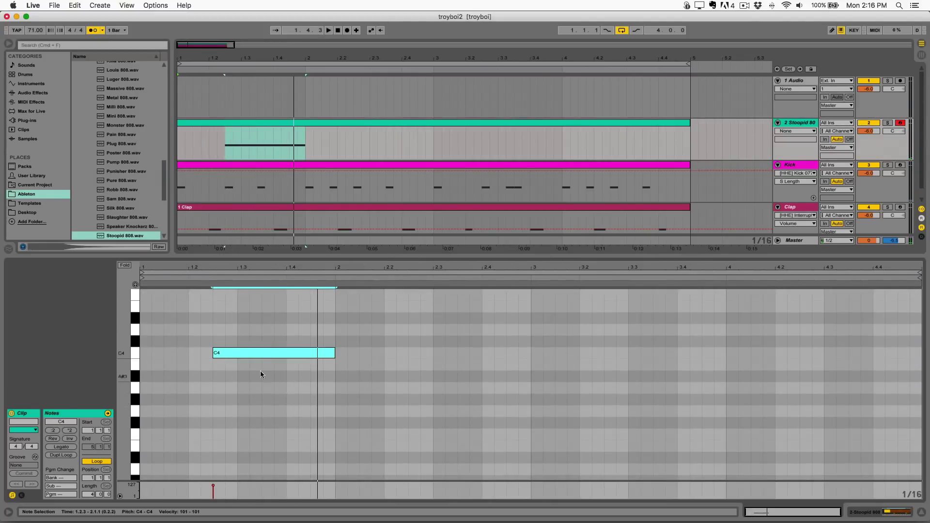
pyautogui.moveTo(260, 356); pyautogui.dragTo(263, 411)
pyautogui.press('space')
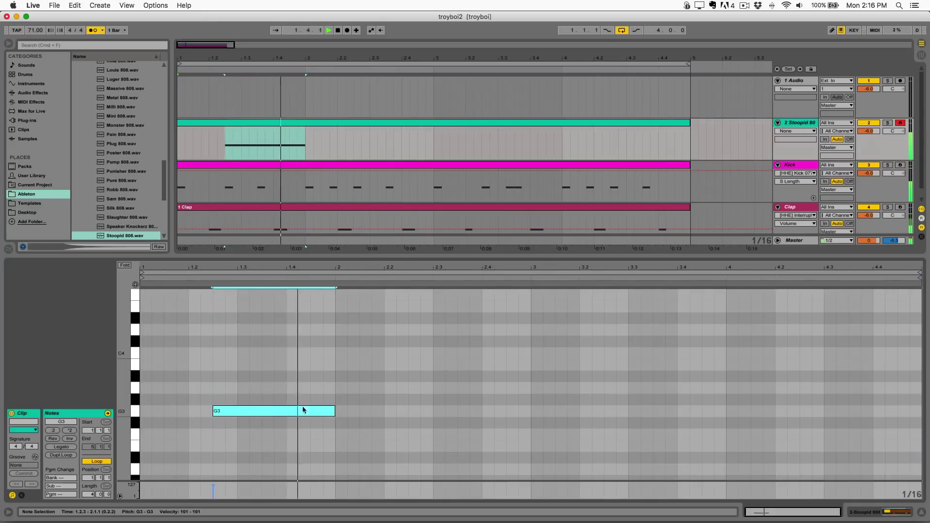
# Duplicate the G3 note to the start of bar 2, lower the copy to D3, and play the bassline
pyautogui.press('super+d')
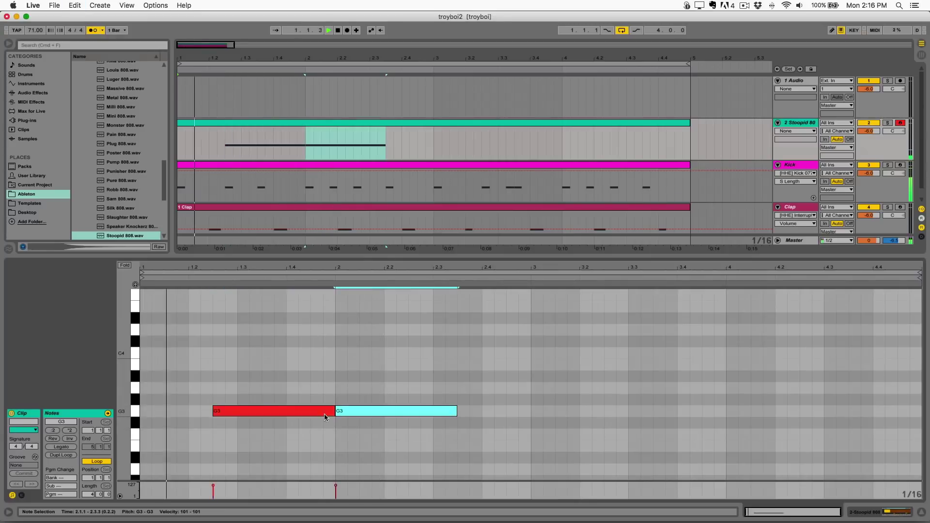
pyautogui.moveTo(384, 413); pyautogui.dragTo(384, 468)
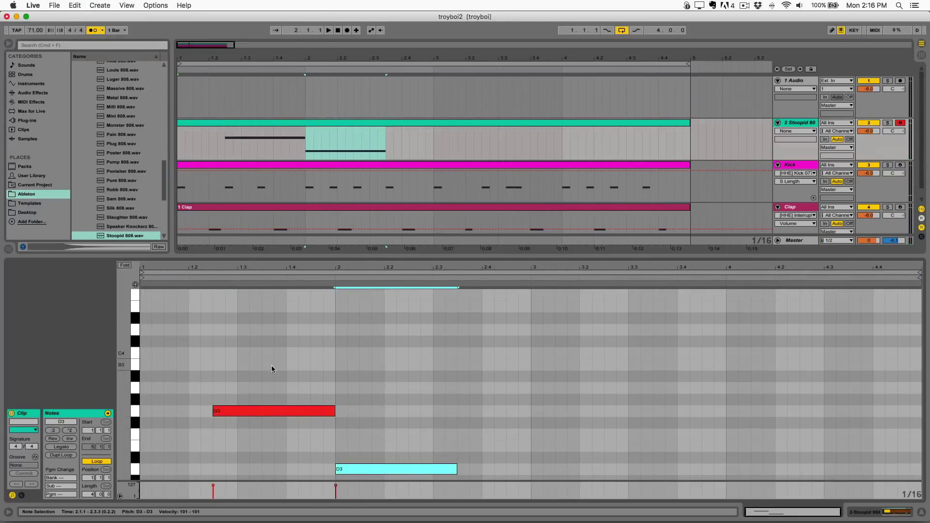
pyautogui.click(205, 290)
pyautogui.press('space')
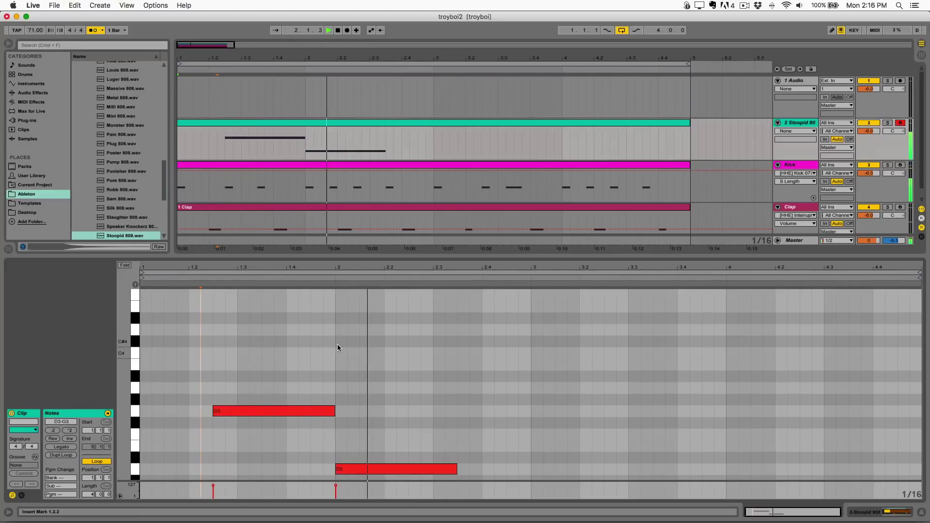
pyautogui.scroll(-3, 355, 348)
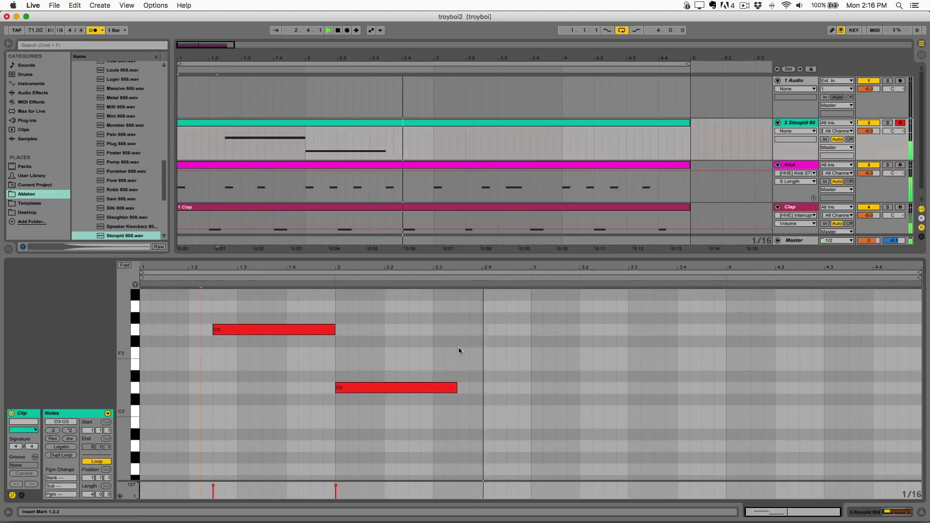
pyautogui.scroll(2, 469, 373)
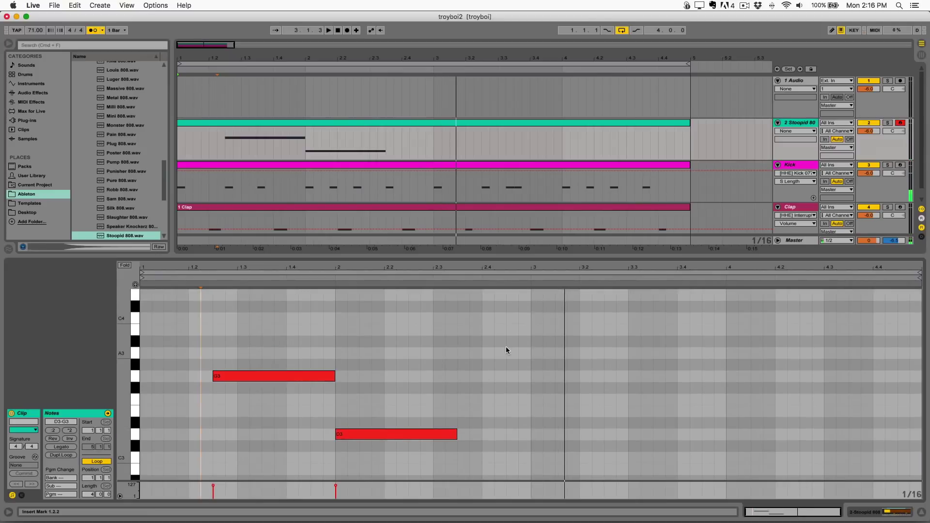
pyautogui.press('space')
# Add a C4 note at 2.4 and extend it to the start of bar 3
pyautogui.click(505, 346)
pyautogui.doubleClick(488, 318)
pyautogui.moveTo(496, 317); pyautogui.dragTo(532, 313)
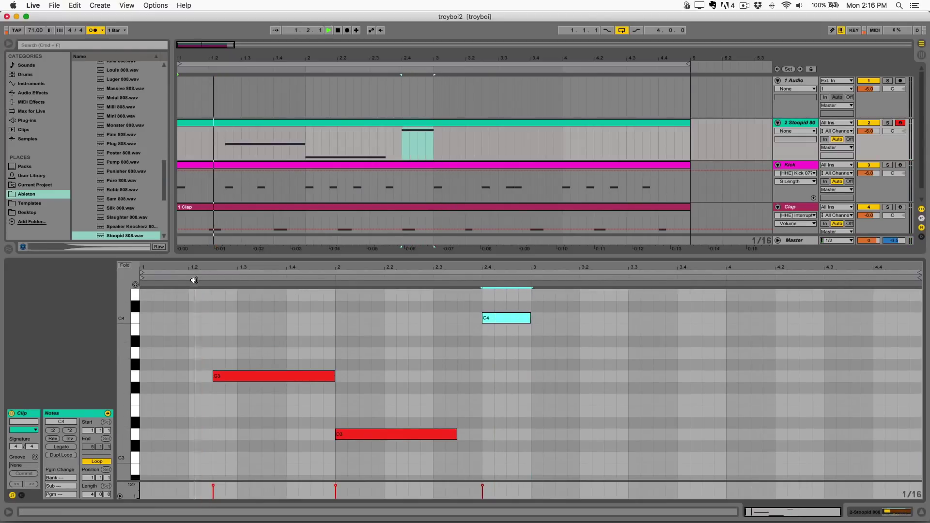
# Transpose all three 808 notes up an octave and play them with the drums
pyautogui.press('space')
pyautogui.press('super+a')
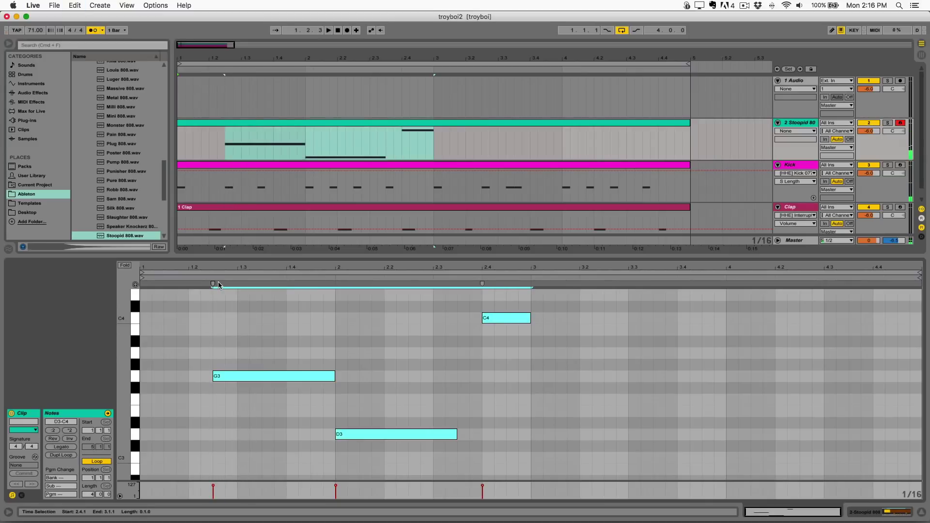
pyautogui.click(469, 330)
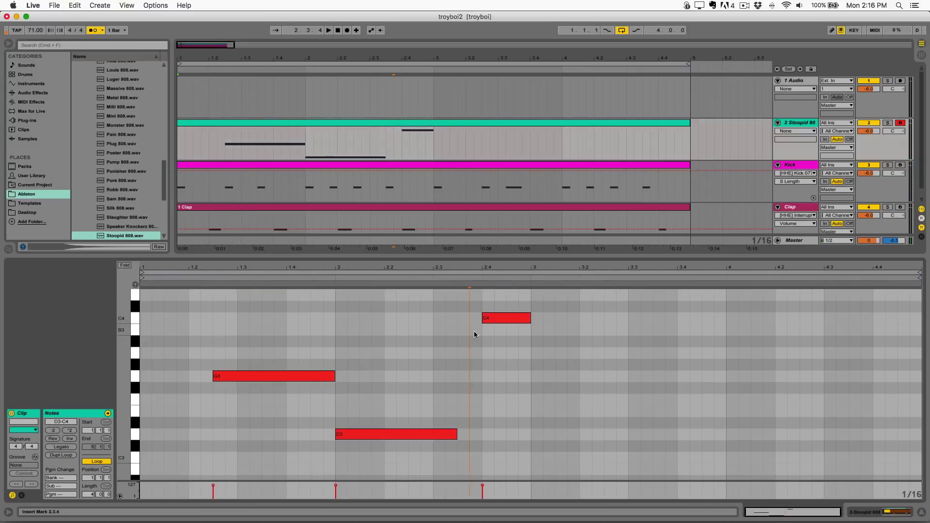
pyautogui.click(252, 293)
pyautogui.press('super+a')
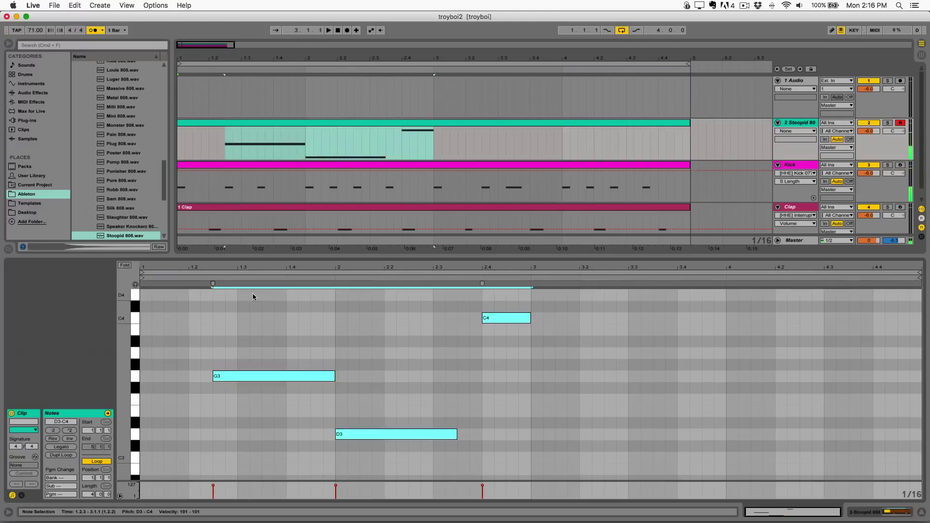
pyautogui.hotkey('shift', 'Up')
pyautogui.click(324, 324)
pyautogui.scroll(2, 208, 312)
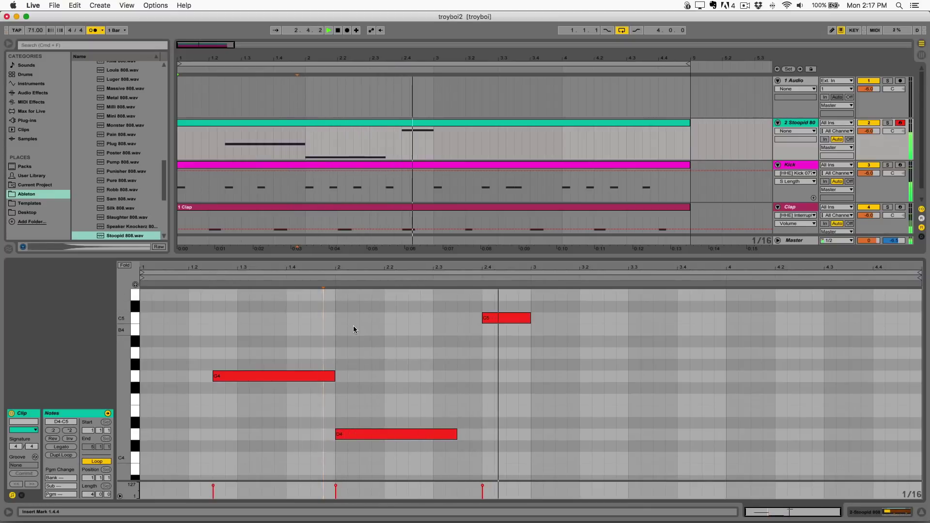
pyautogui.press('space')
# Add a G4 note at 3.2.3, extend it to the start of bar 4, and play the bassline
pyautogui.doubleClick(610, 376)
pyautogui.moveTo(616, 376); pyautogui.dragTo(728, 378)
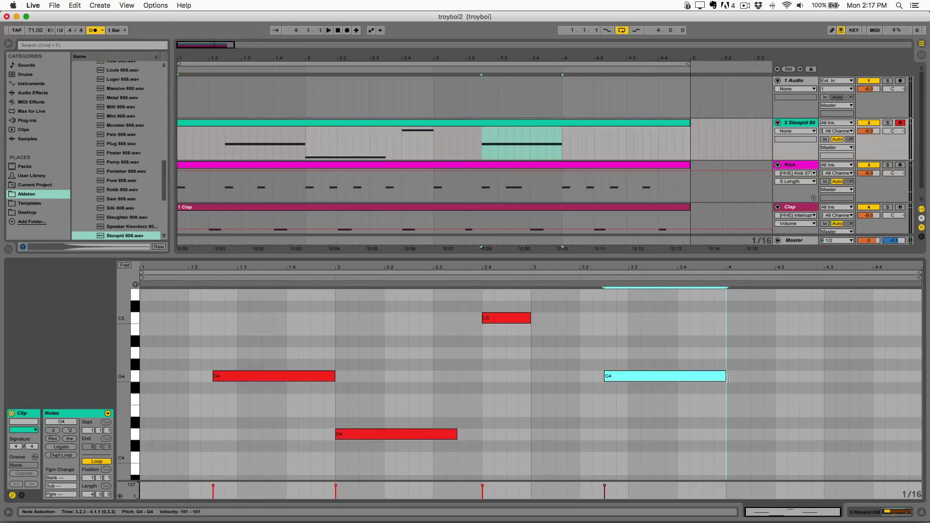
pyautogui.press('space')
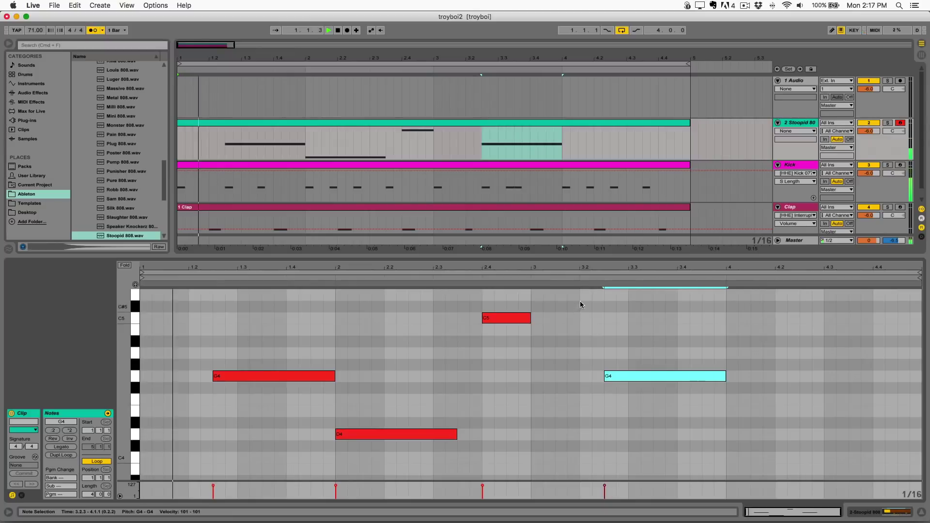
pyautogui.press('space')
pyautogui.click(555, 284)
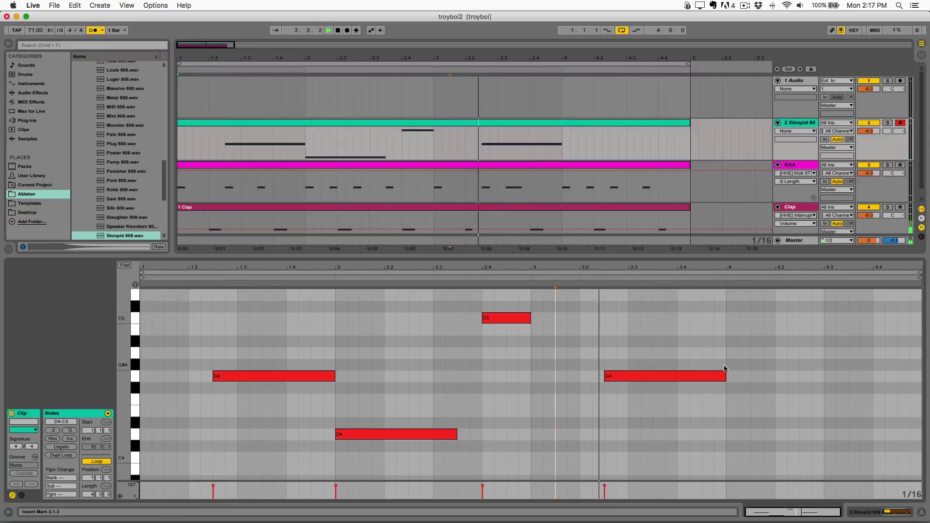
# Shorten the second G4 note to end at 3.4.3 and add a C5 note from there to the start of bar 4
pyautogui.moveTo(725, 374); pyautogui.dragTo(702, 375)
pyautogui.press('space')
pyautogui.click(706, 333)
pyautogui.doubleClick(707, 323)
pyautogui.moveTo(707, 321); pyautogui.dragTo(708, 327)
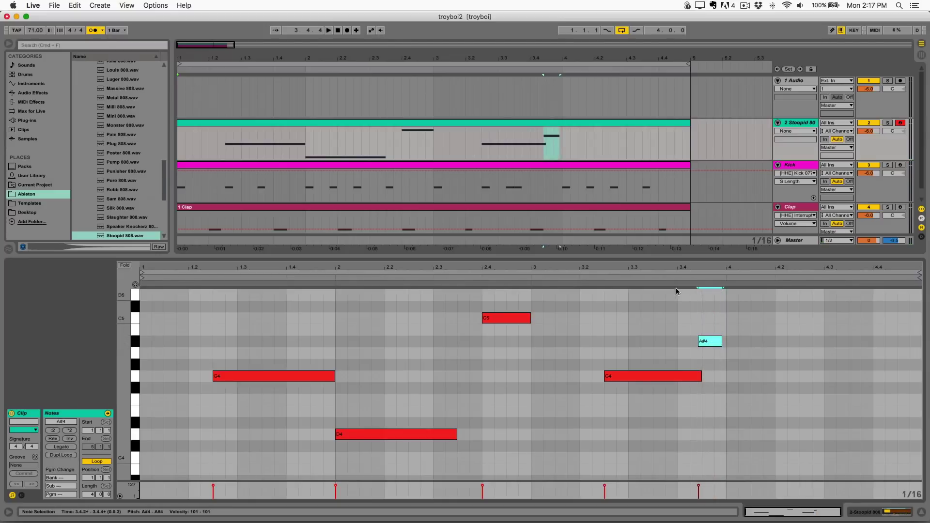
pyautogui.click(676, 289)
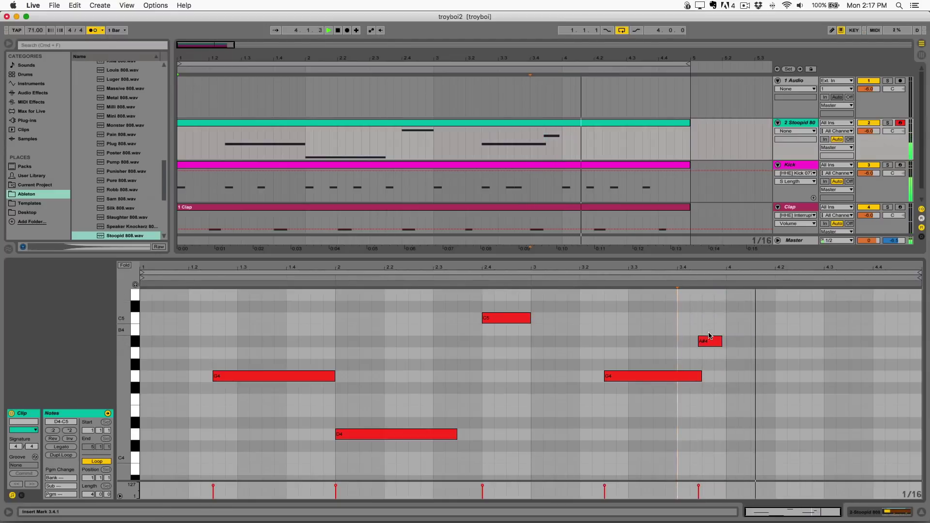
pyautogui.moveTo(708, 336)
pyautogui.mouseDown()
pyautogui.moveTo(712, 348)
pyautogui.moveTo(713, 333)
pyautogui.mouseUp()
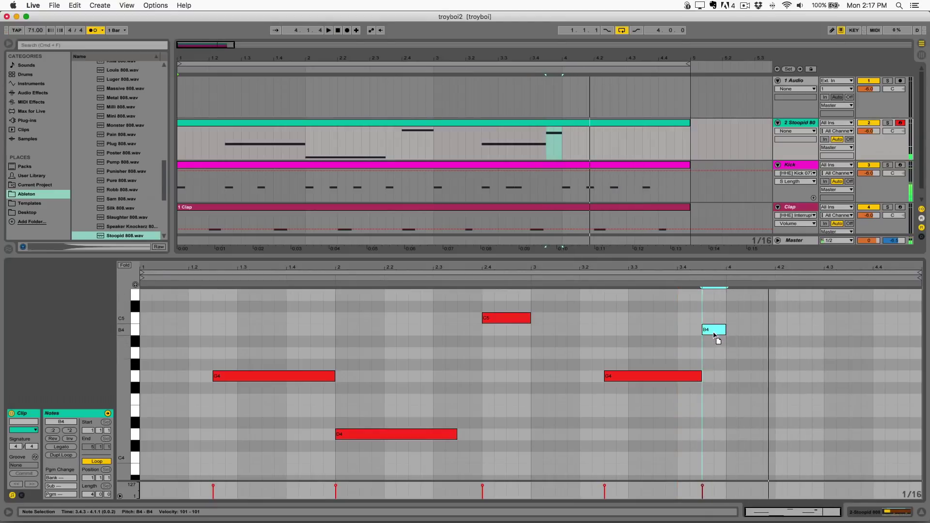
pyautogui.click(698, 278)
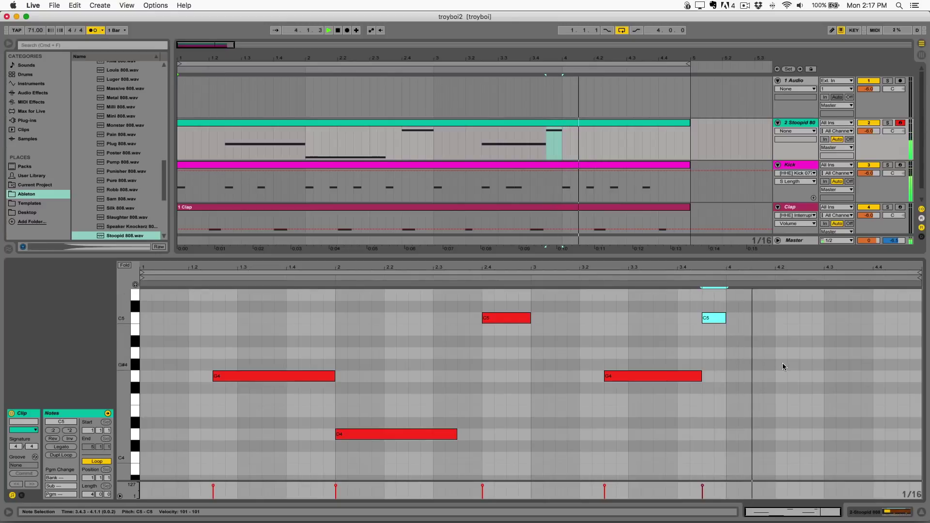
# Add a D4 note at 4.2 and extend it to 4.3.3
pyautogui.press('space')
pyautogui.doubleClick(782, 399)
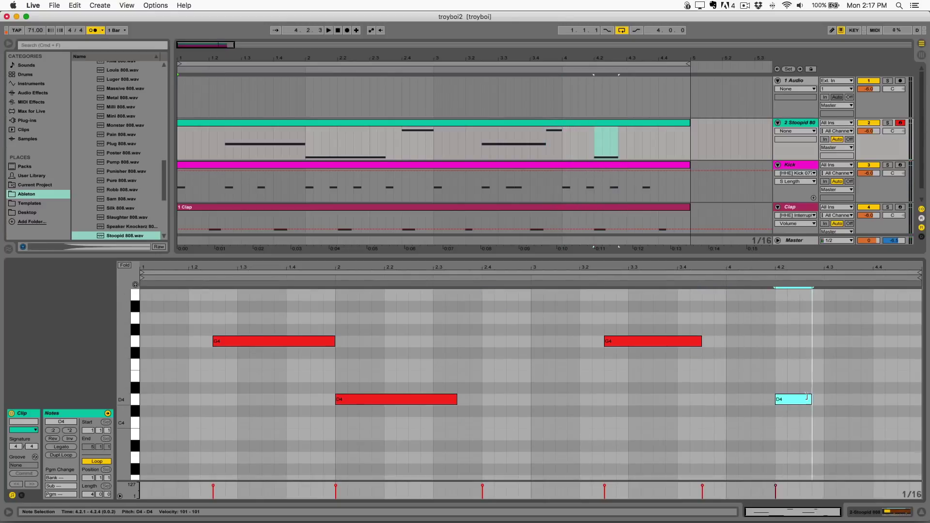
pyautogui.moveTo(812, 396); pyautogui.dragTo(844, 392)
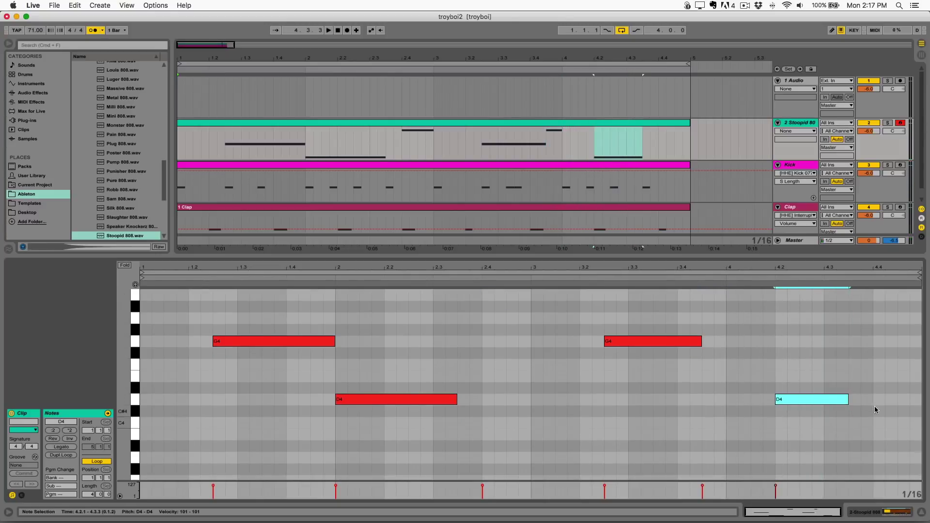
# Duplicate the last D4 note, lower the copy to C4, shift it to start at 4.4, and play the bassline
pyautogui.press('super+d')
pyautogui.press('Down')
pyautogui.press('Down')
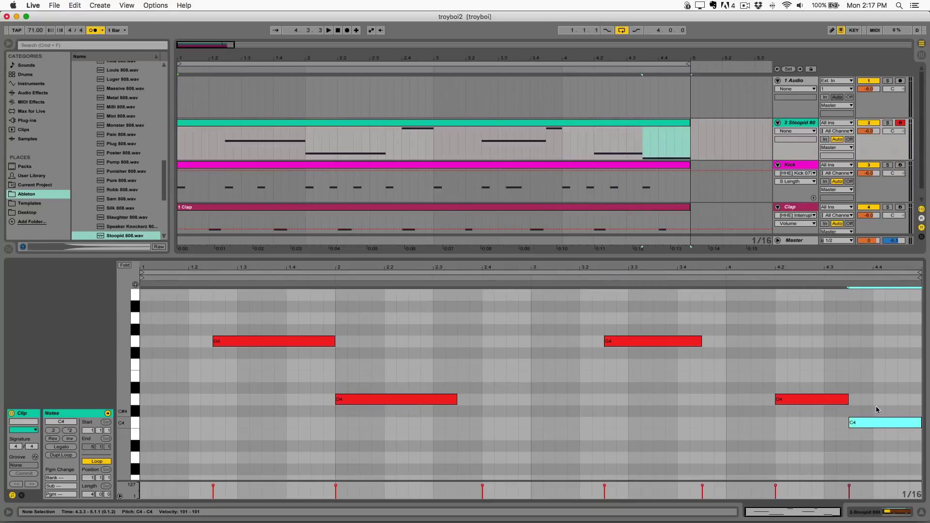
pyautogui.press('Right')
pyautogui.press('Right')
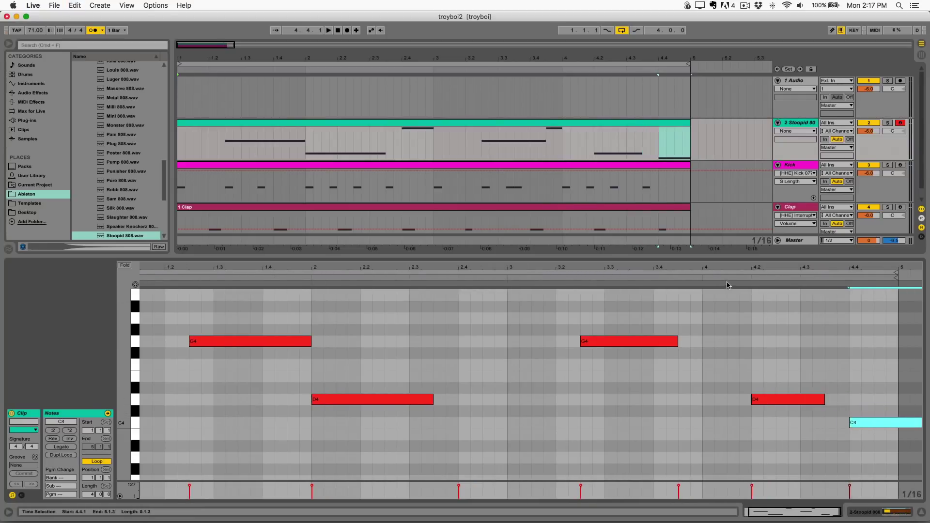
pyautogui.press('space')
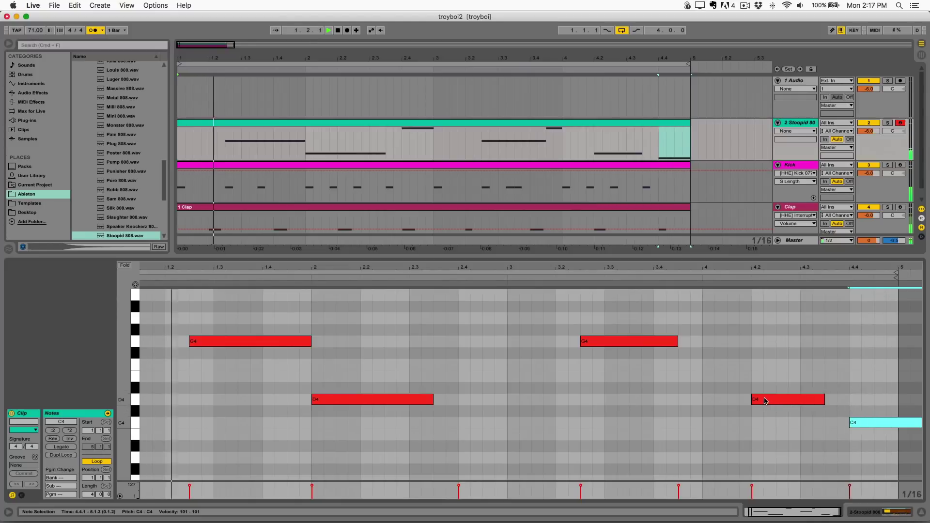
# Extend the second C5 note back to start at 3.4 and trim the preceding G4 note to end there
pyautogui.scroll(2, 770, 398)
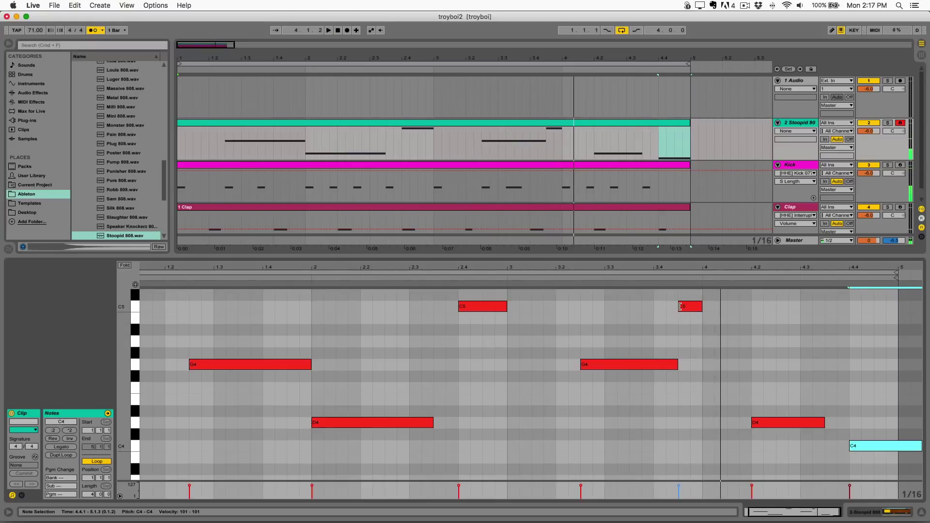
pyautogui.moveTo(680, 306); pyautogui.dragTo(654, 306)
pyautogui.moveTo(676, 365); pyautogui.dragTo(654, 365)
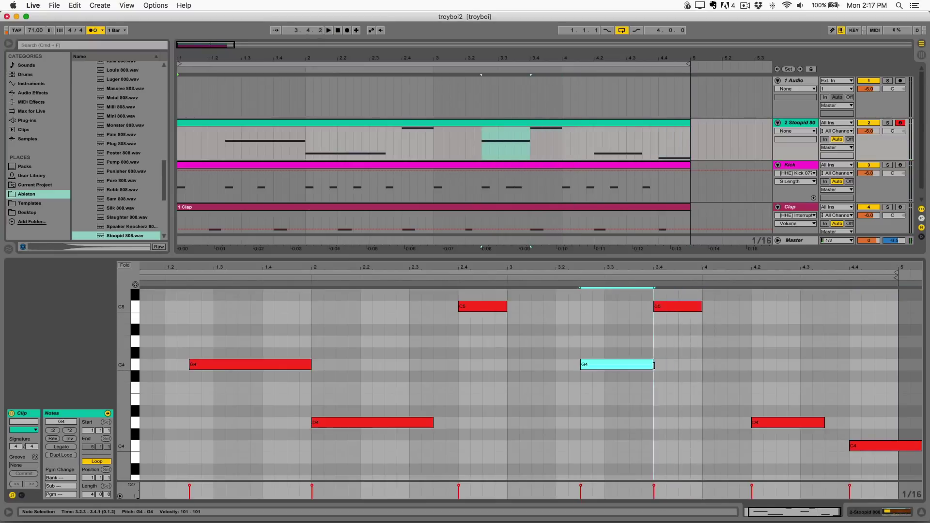
pyautogui.click(725, 374)
# Trim the last C4 note to the clip's end at bar 5 and transpose all the 808 notes down an octave
pyautogui.click(910, 447)
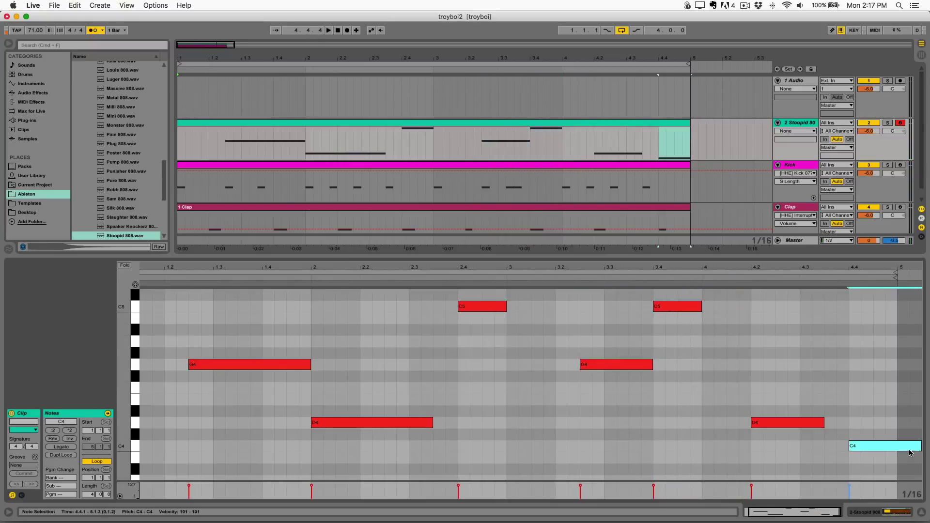
pyautogui.click(822, 401)
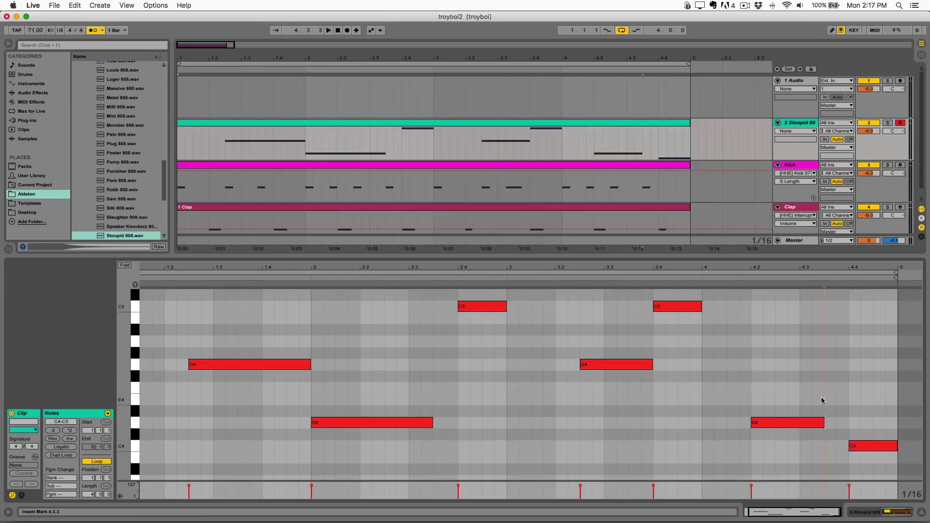
pyautogui.press('super+a')
pyautogui.hotkey('shift', 'Down')
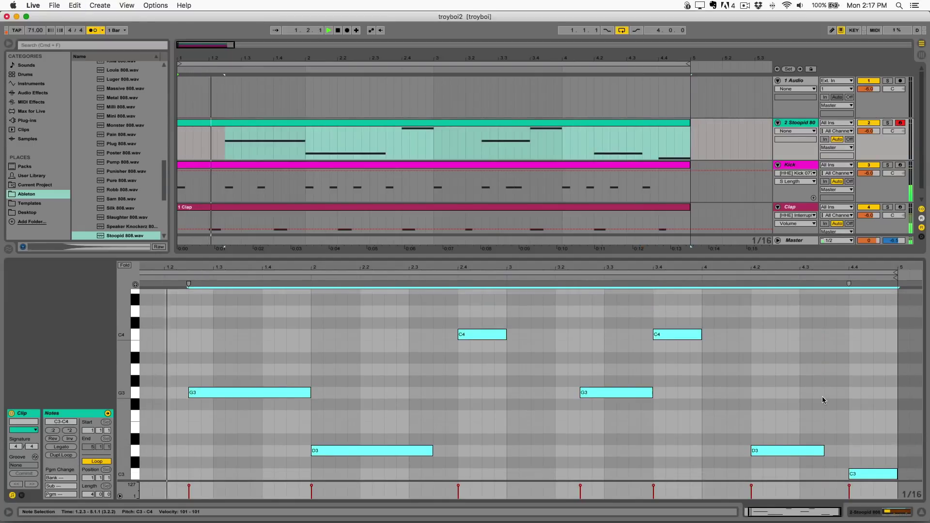
# Show the 808 track's devices and add a Saturator audio effect after the Stoopid 808 sampler
pyautogui.doubleClick(803, 125)
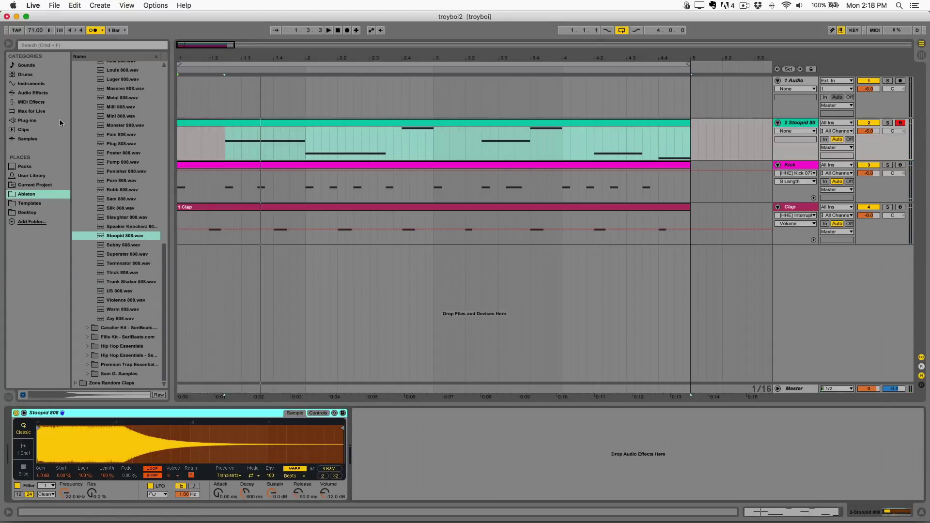
pyautogui.click(33, 93)
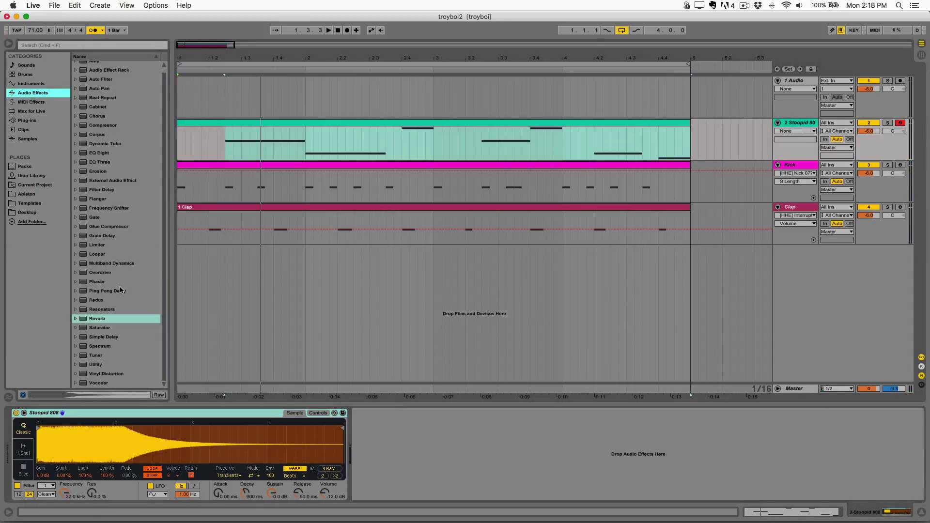
pyautogui.click(104, 334)
pyautogui.scroll(1, 103, 333)
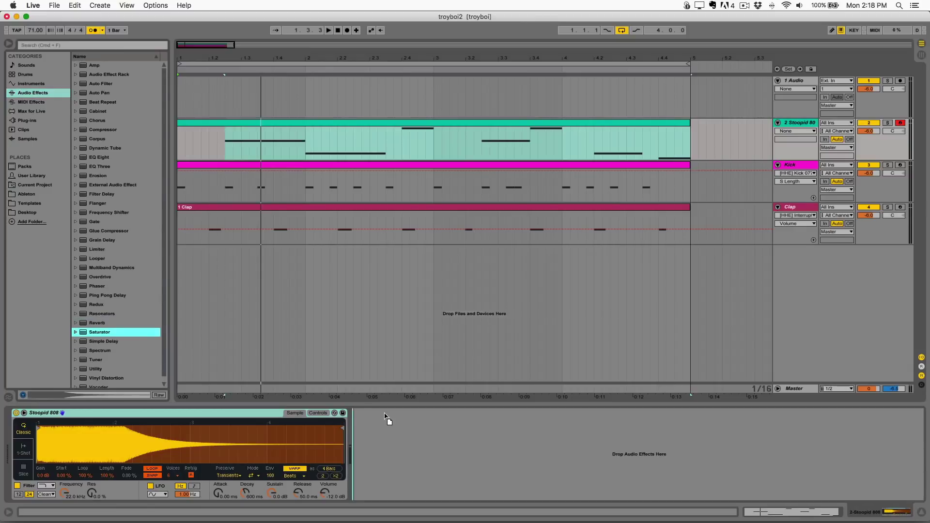
pyautogui.moveTo(385, 414); pyautogui.dragTo(380, 413)
# Set the Saturator to the Soft Sine curve with Depth 3.81 and Base 5.14, and play the beat
pyautogui.click(430, 464)
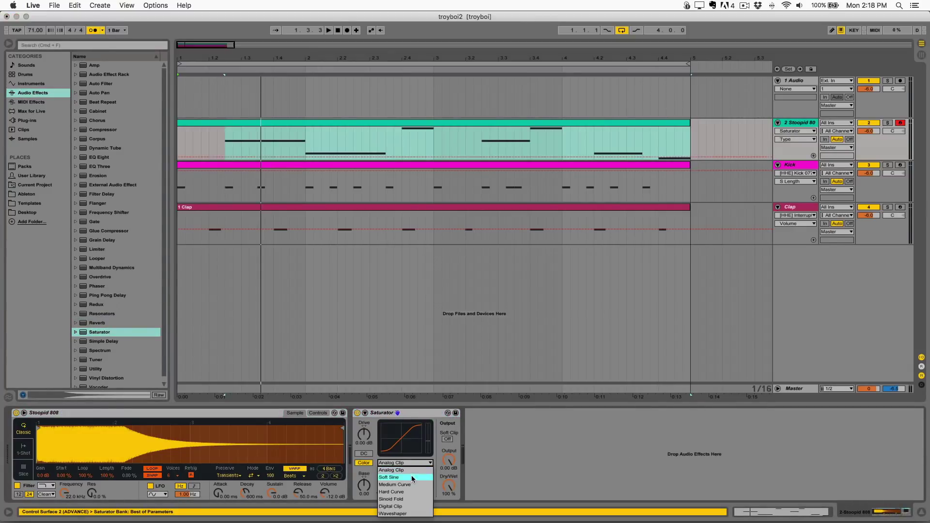
pyautogui.click(414, 476)
pyautogui.moveTo(426, 489); pyautogui.dragTo(427, 477)
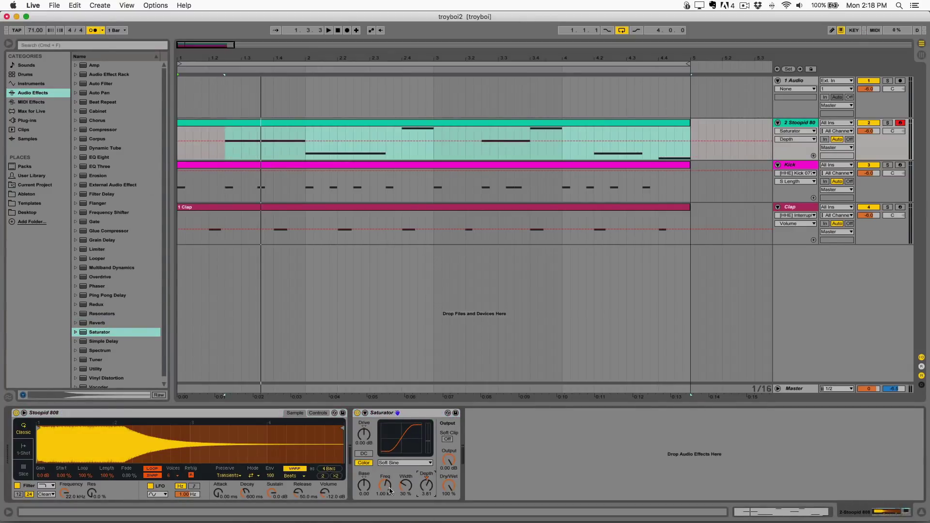
pyautogui.moveTo(365, 489); pyautogui.dragTo(365, 475)
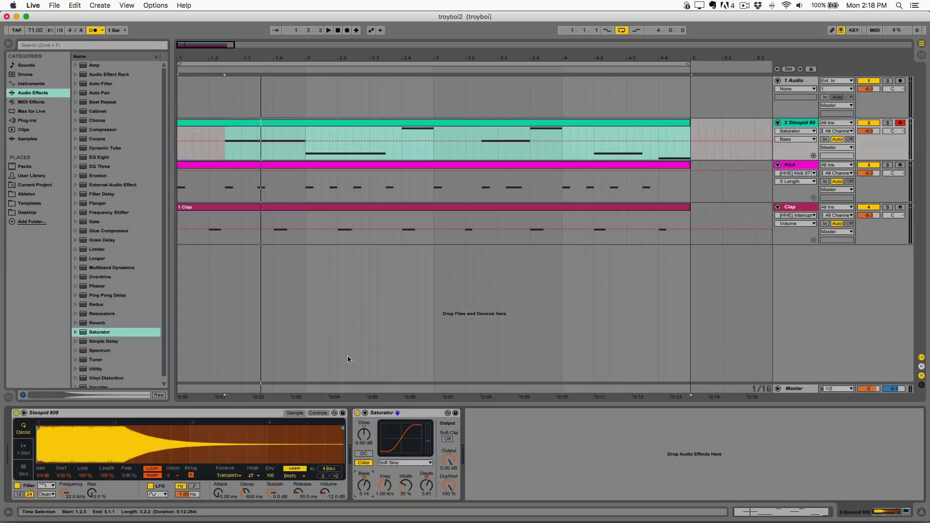
pyautogui.press('space')
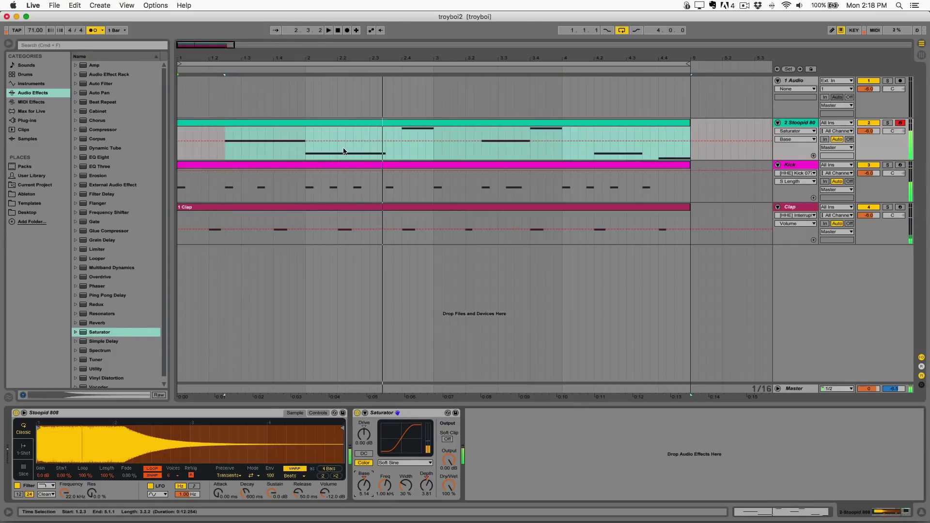
pyautogui.press('space')
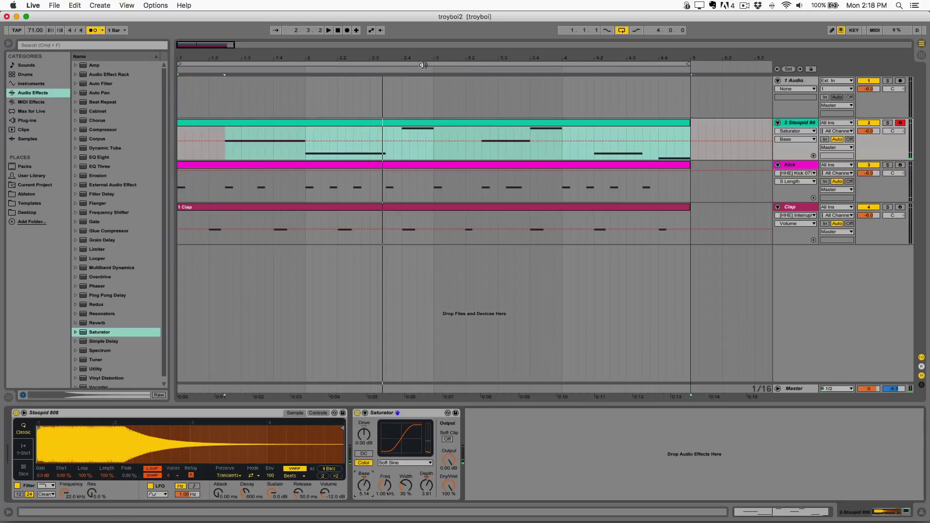
# Play the beat from bar 2 while lowering the Saturator's color frequency to 708 Hz
pyautogui.moveTo(423, 64); pyautogui.dragTo(426, 83)
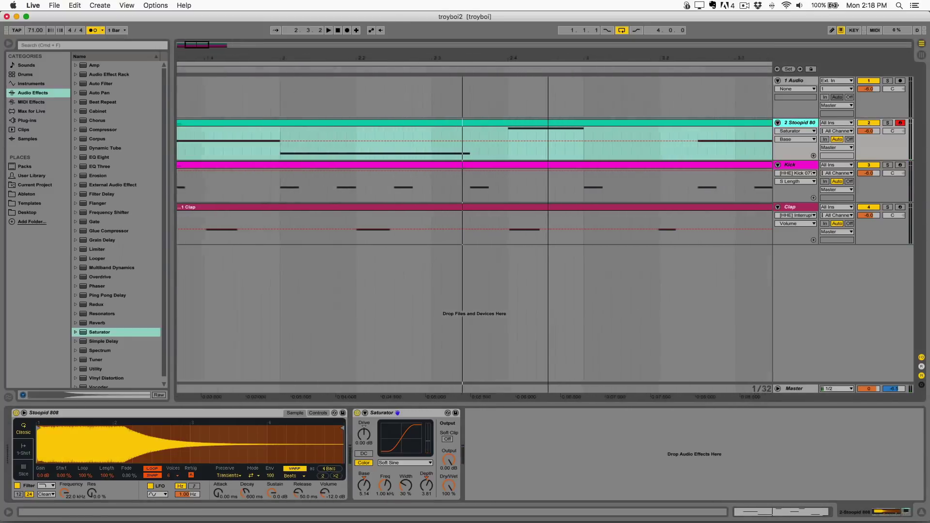
pyautogui.click(371, 153)
pyautogui.press('space')
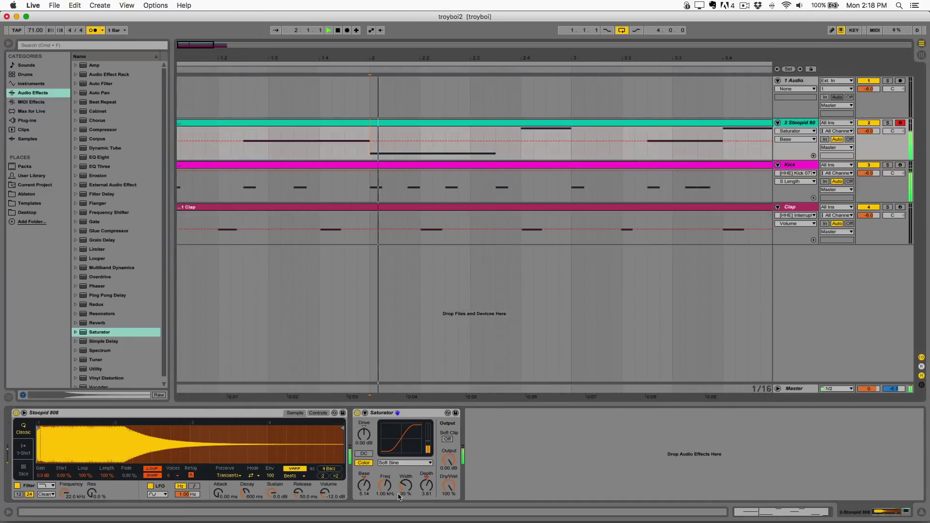
pyautogui.moveTo(385, 485); pyautogui.dragTo(385, 489)
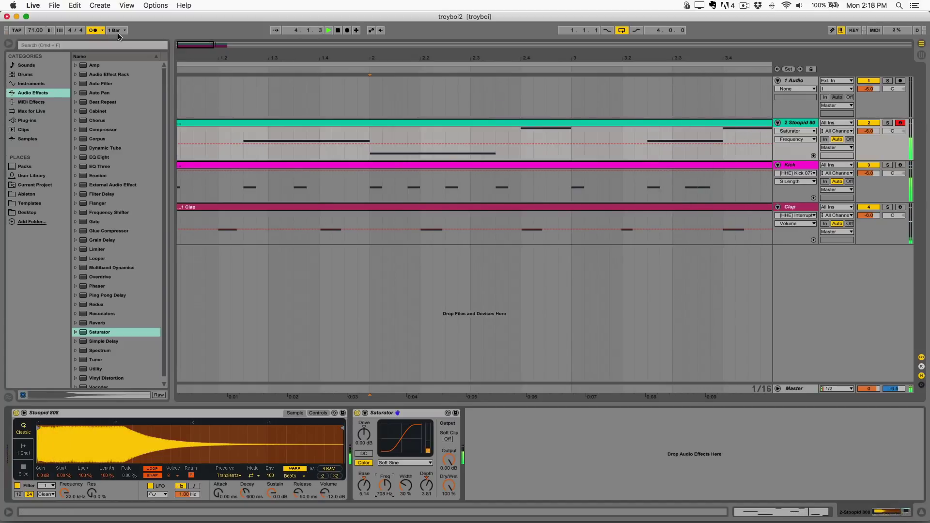
pyautogui.press('space')
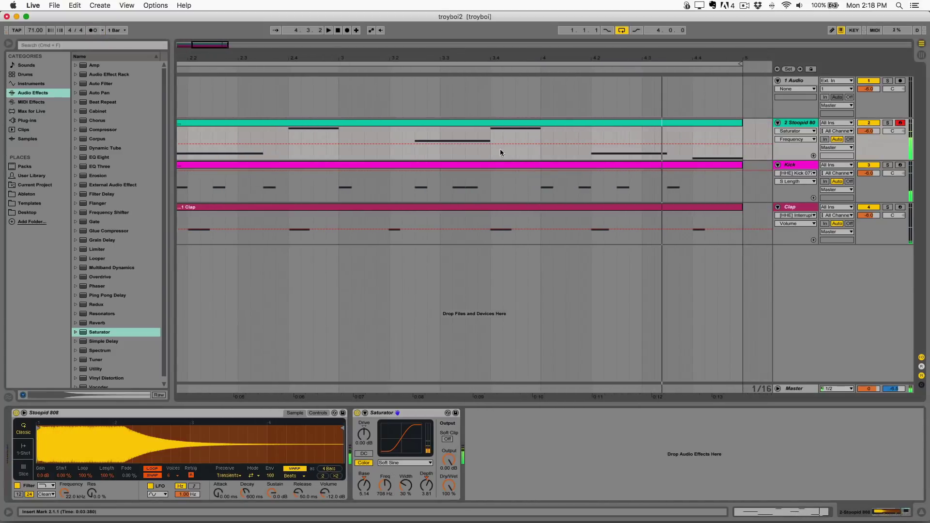
# Reopen the 808 clip's notes, move the D3 note at 4.2 to the start of bar 4, and play it
pyautogui.doubleClick(512, 145)
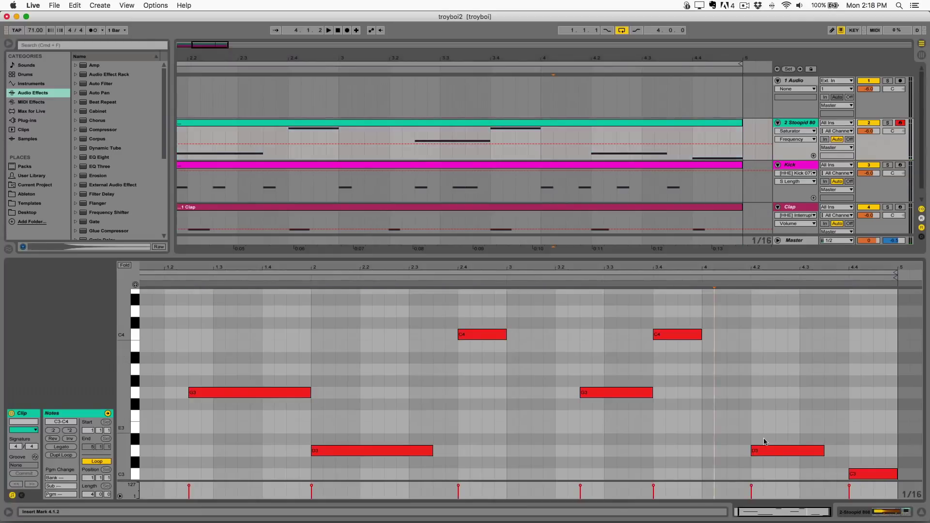
pyautogui.moveTo(764, 450); pyautogui.dragTo(715, 451)
pyautogui.click(658, 292)
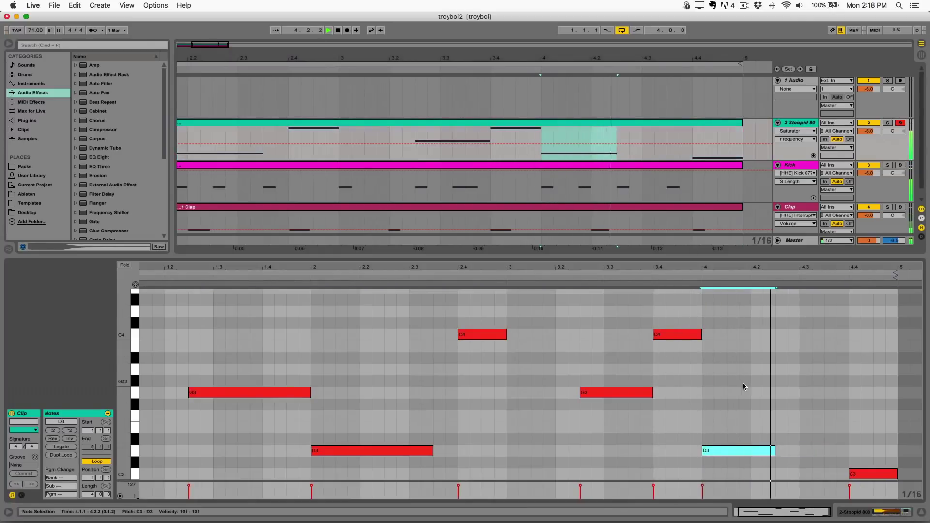
# Lengthen the D3 note at the start of bar 4 to 4.4 and hide the clip's note editor
pyautogui.moveTo(775, 451); pyautogui.dragTo(849, 451)
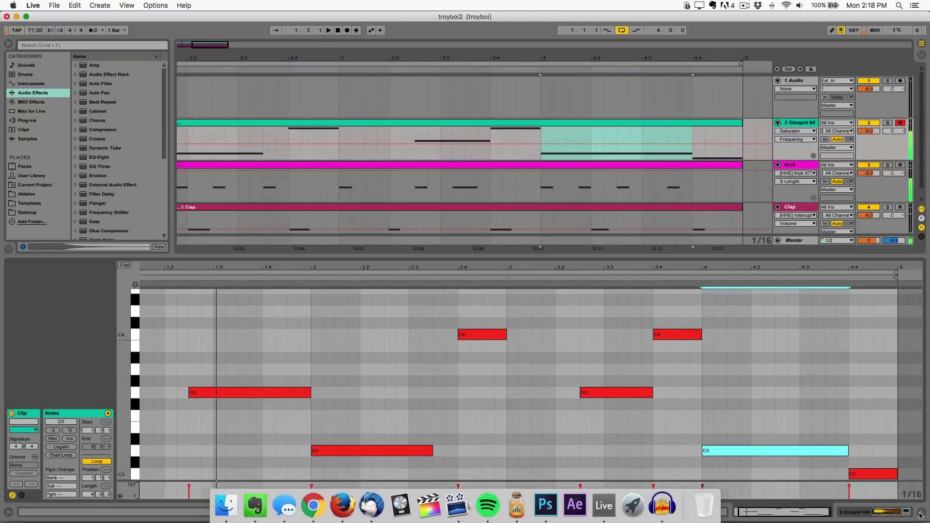
pyautogui.click(922, 512)
pyautogui.press('space')
pyautogui.click(705, 235)
pyautogui.moveTo(489, 58); pyautogui.dragTo(376, 44)
pyautogui.click(472, 171)
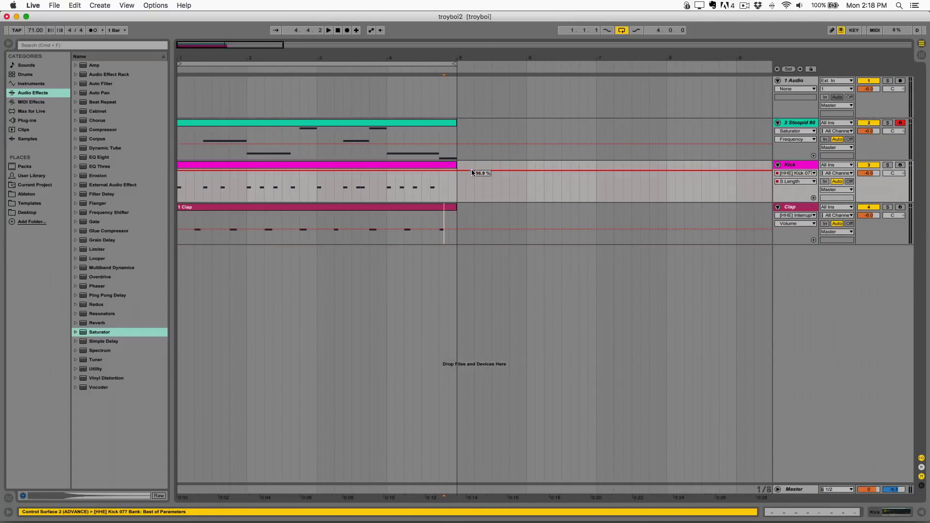
pyautogui.press('super+z')
# Insert a MIDI track below the Stoopid 808 track and load the Massive VST instrument on it
pyautogui.click(794, 128)
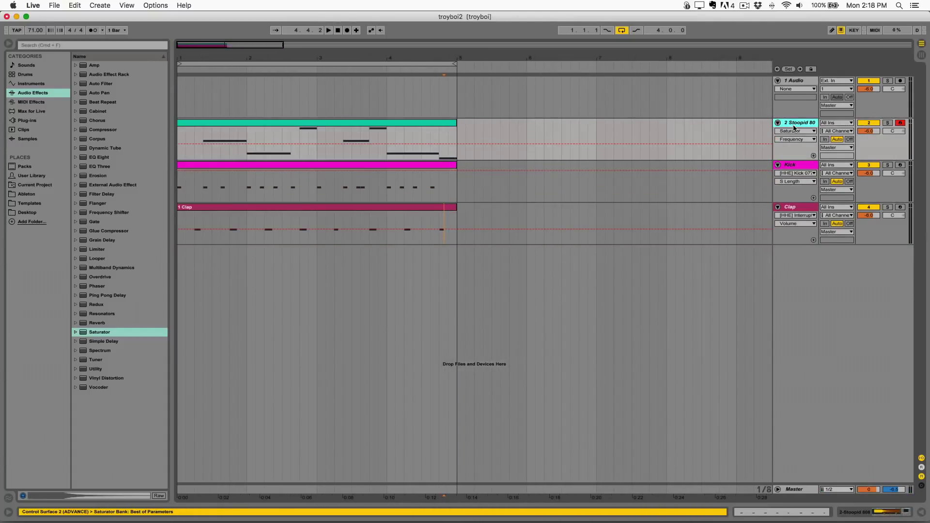
pyautogui.press('super+shift+t')
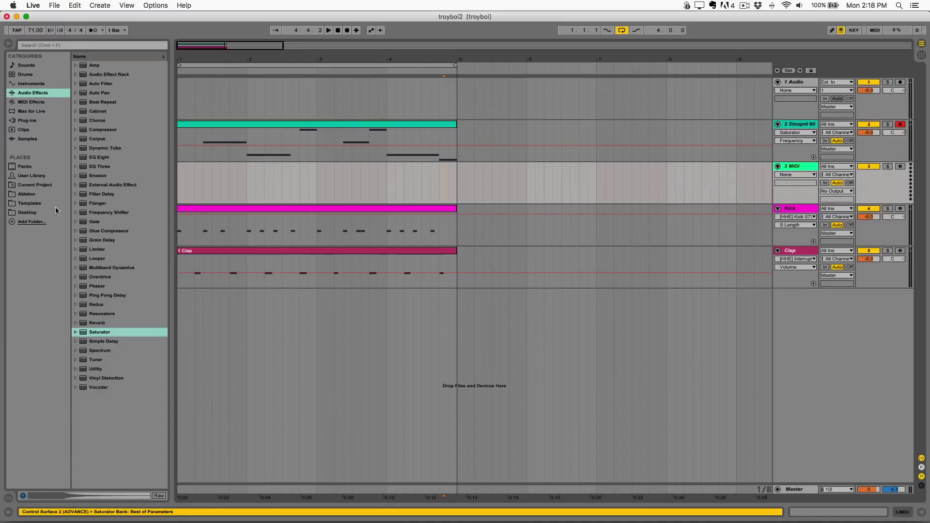
pyautogui.click(37, 120)
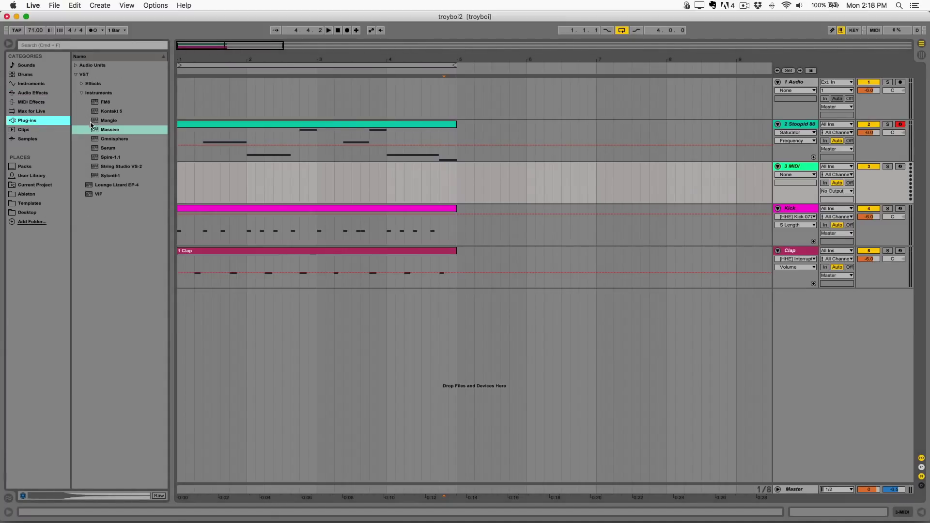
pyautogui.click(92, 128)
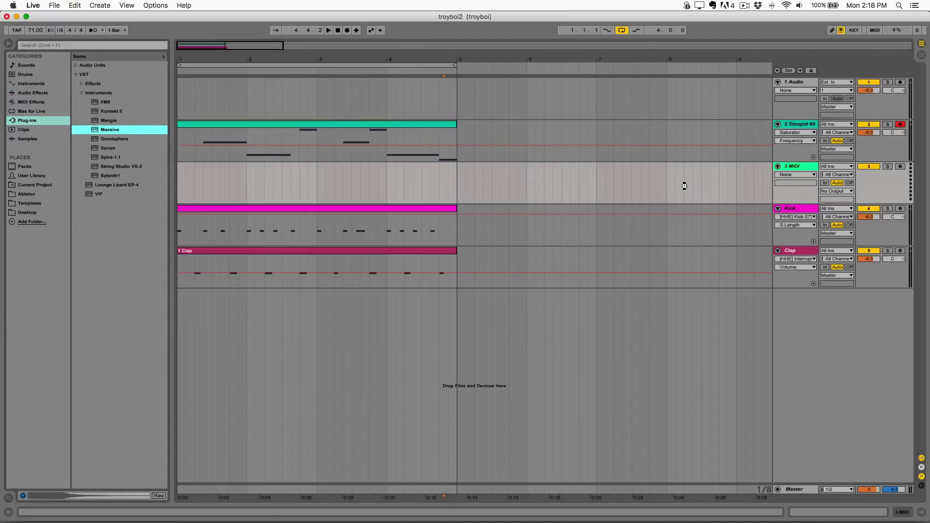
pyautogui.moveTo(438, 159); pyautogui.dragTo(438, 162)
pyautogui.moveTo(302, 105); pyautogui.dragTo(519, 108)
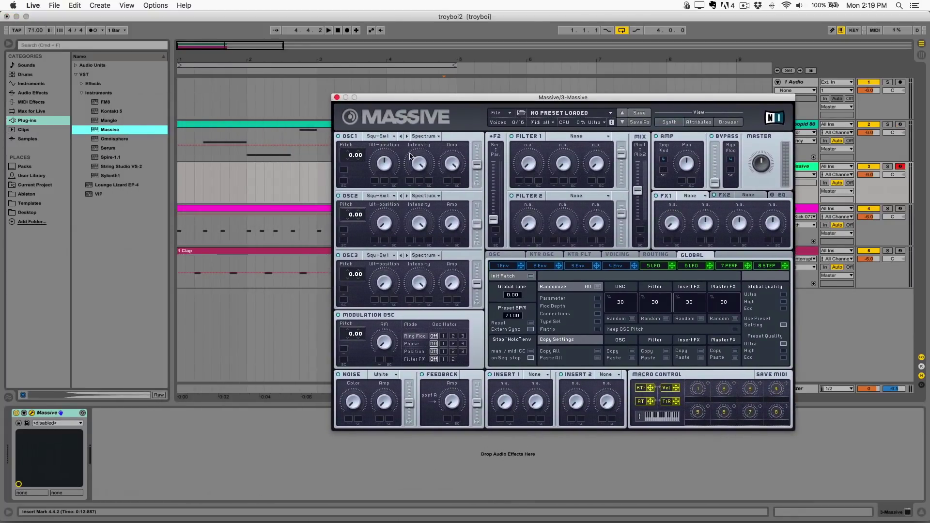
# Try the Square-Saw II wavetable on Massive's oscillator 1
pyautogui.click(391, 138)
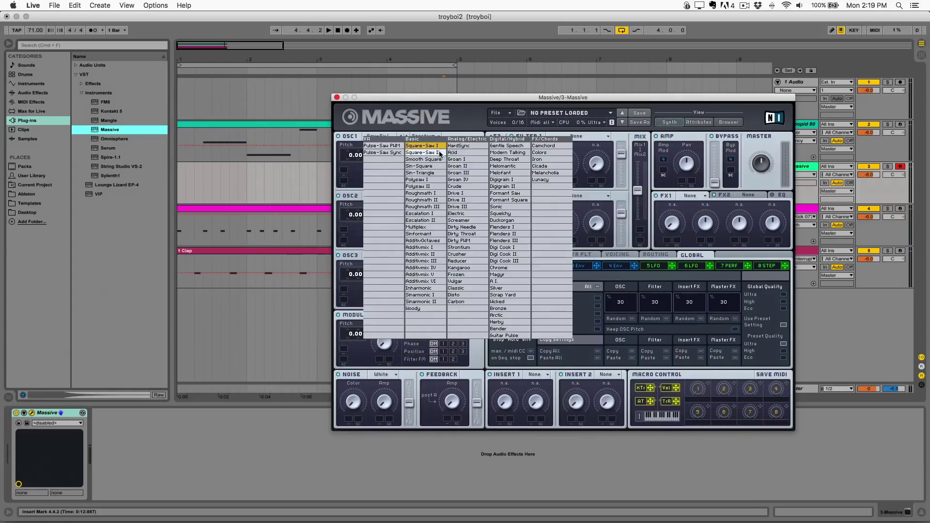
pyautogui.click(434, 153)
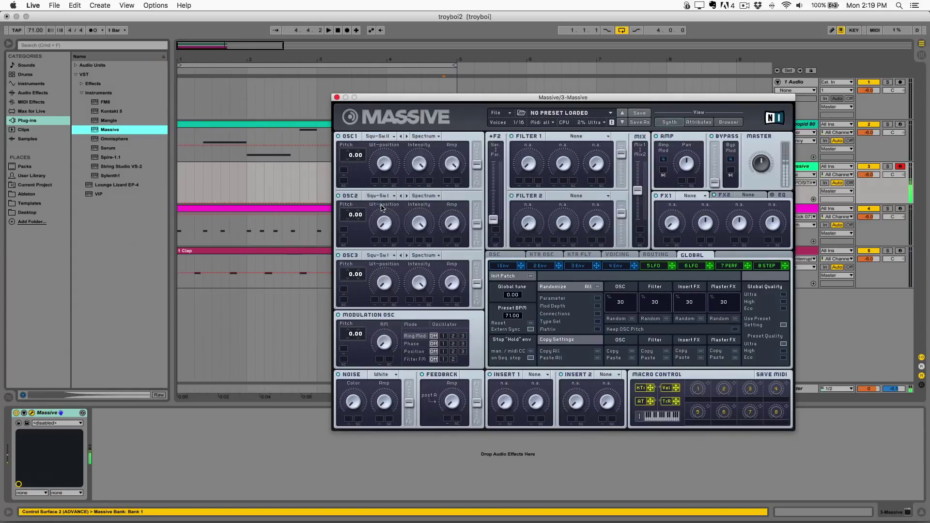
pyautogui.click(381, 138)
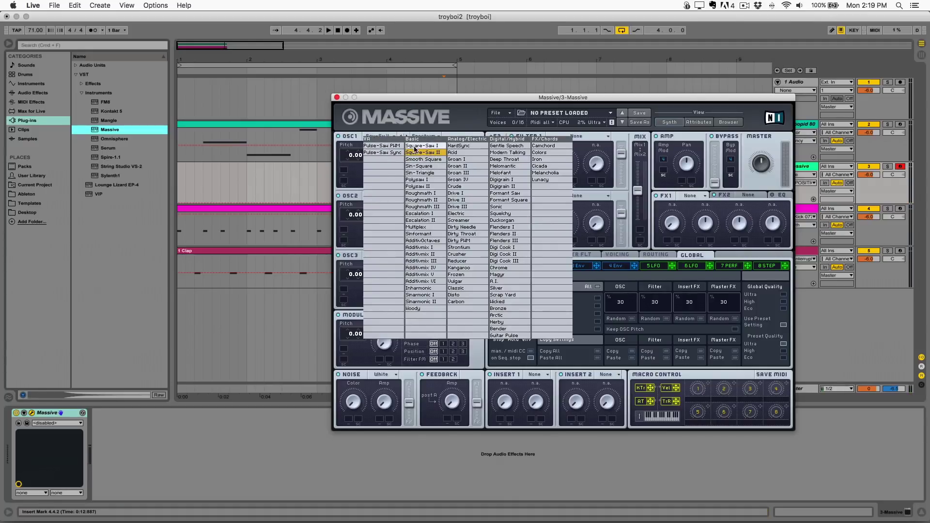
pyautogui.click(408, 121)
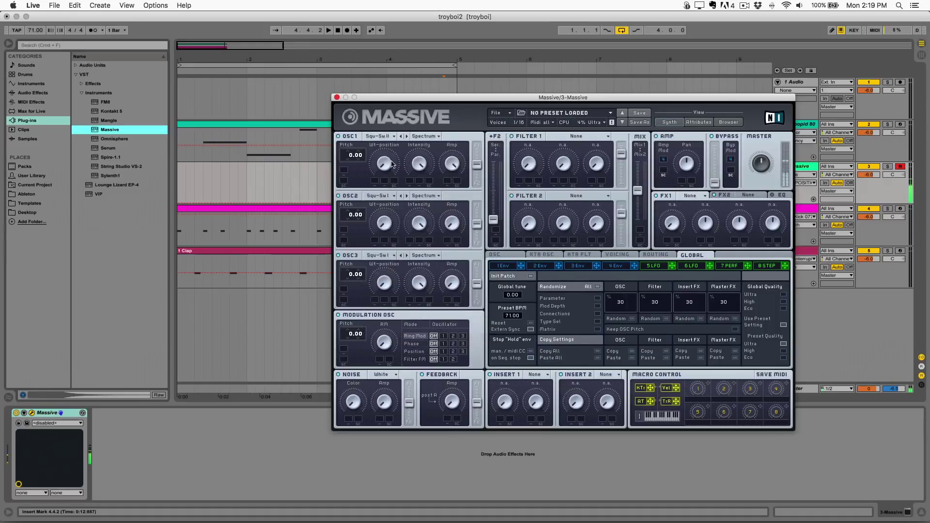
# Lower oscillator 1's Intensity to about halfway and lengthen the attack of envelope 4
pyautogui.moveTo(420, 166); pyautogui.dragTo(424, 209)
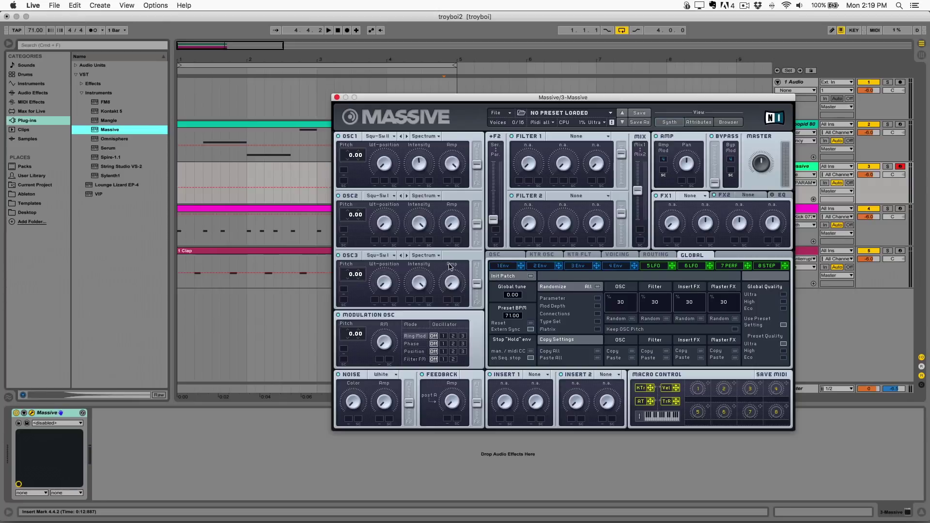
pyautogui.click(613, 266)
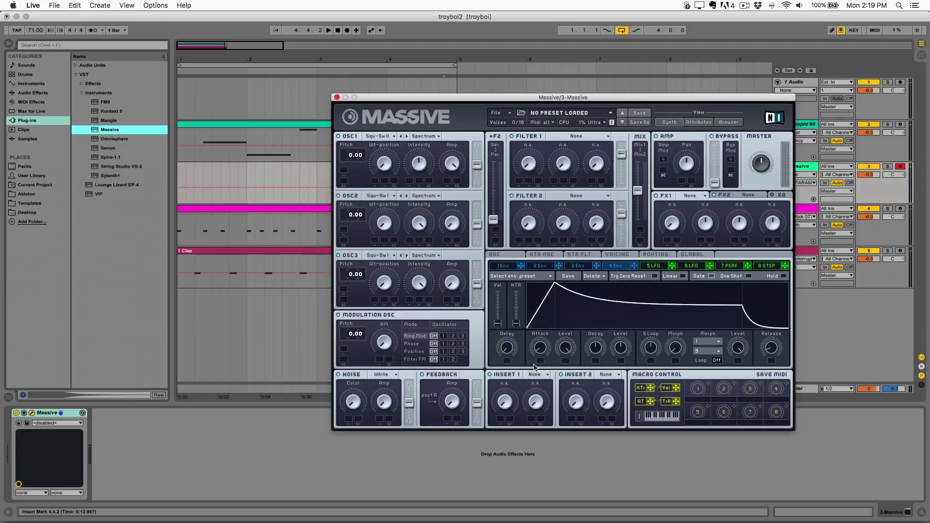
pyautogui.moveTo(532, 352); pyautogui.dragTo(549, 337)
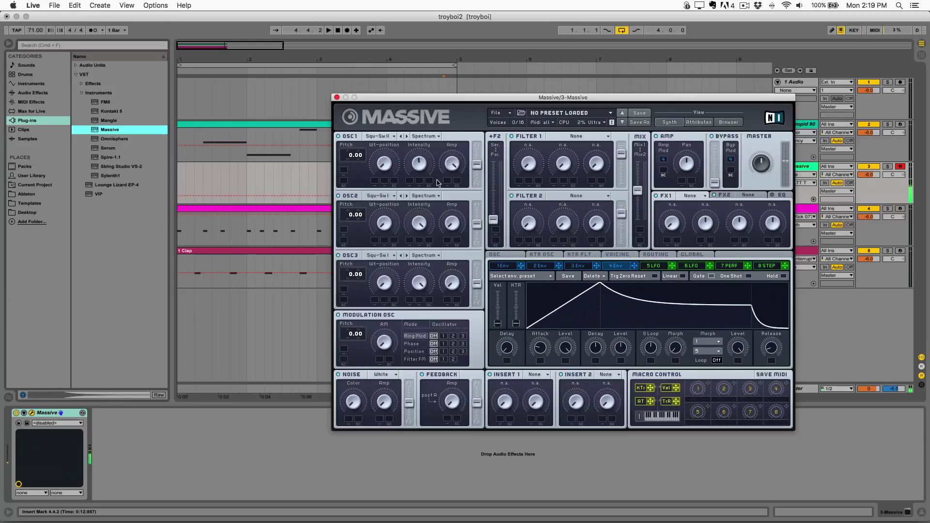
# Raise oscillator 1's Intensity slightly and switch its wavetable to Smooth Square
pyautogui.moveTo(421, 164); pyautogui.dragTo(427, 157)
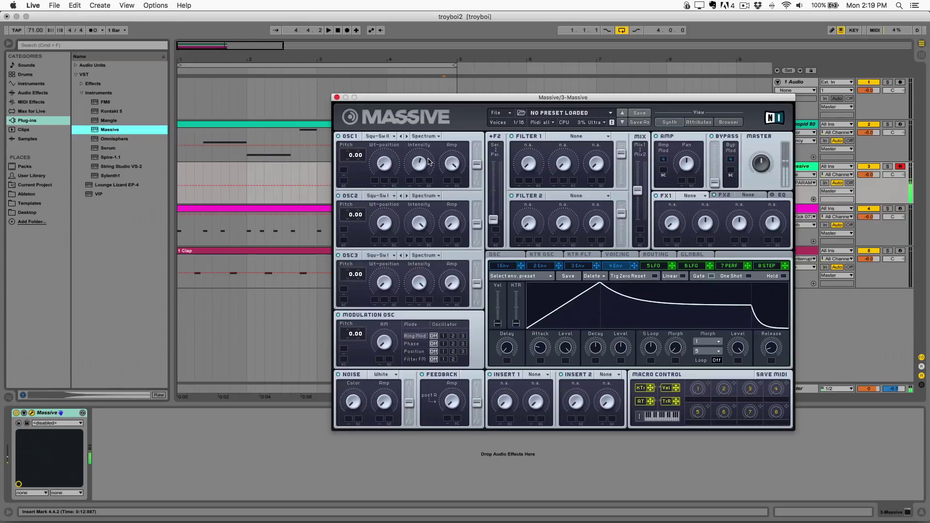
pyautogui.click(383, 136)
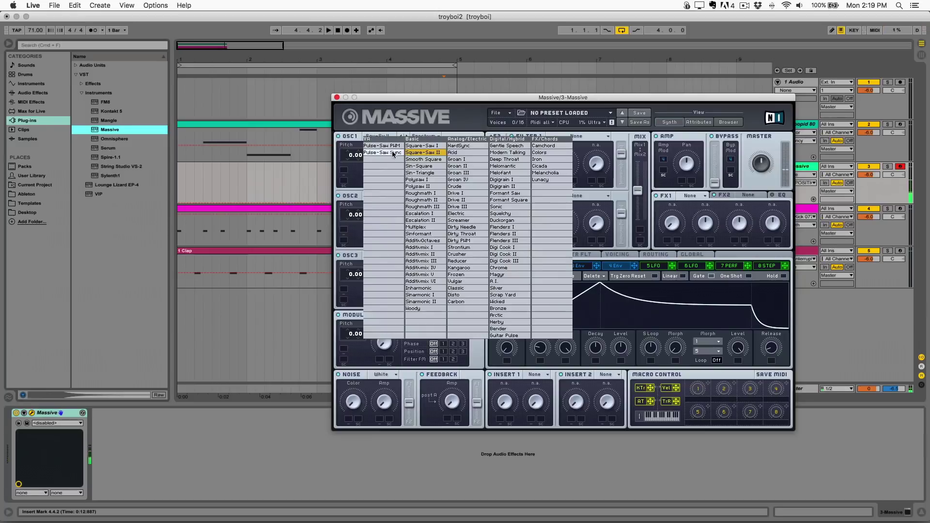
pyautogui.click(423, 160)
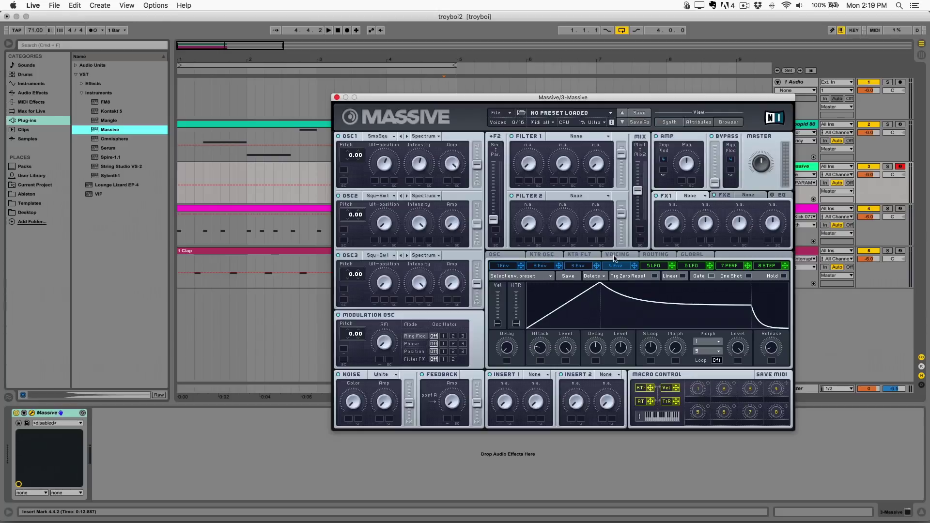
# Adjust the vibrato Depth and Rate in Massive's oscillator settings
pyautogui.click(511, 254)
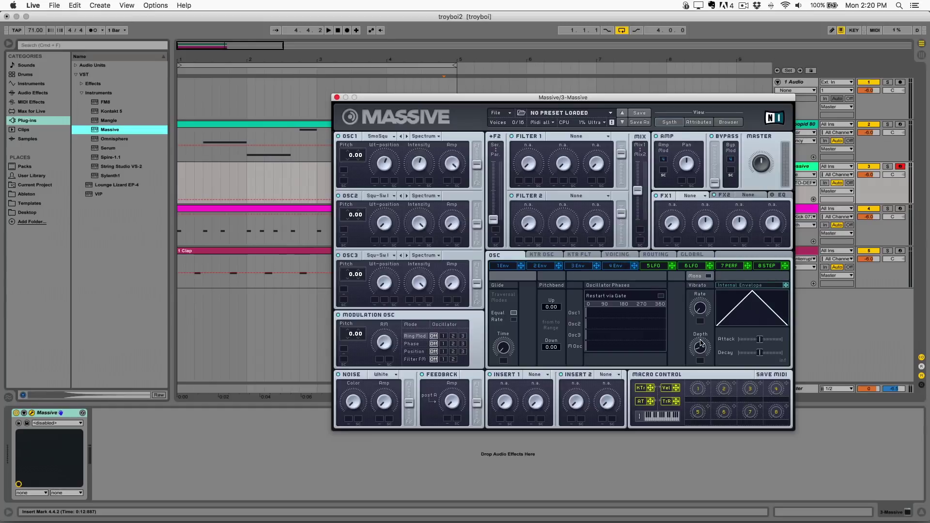
pyautogui.moveTo(700, 343)
pyautogui.mouseDown()
pyautogui.moveTo(716, 284)
pyautogui.moveTo(713, 339)
pyautogui.mouseUp()
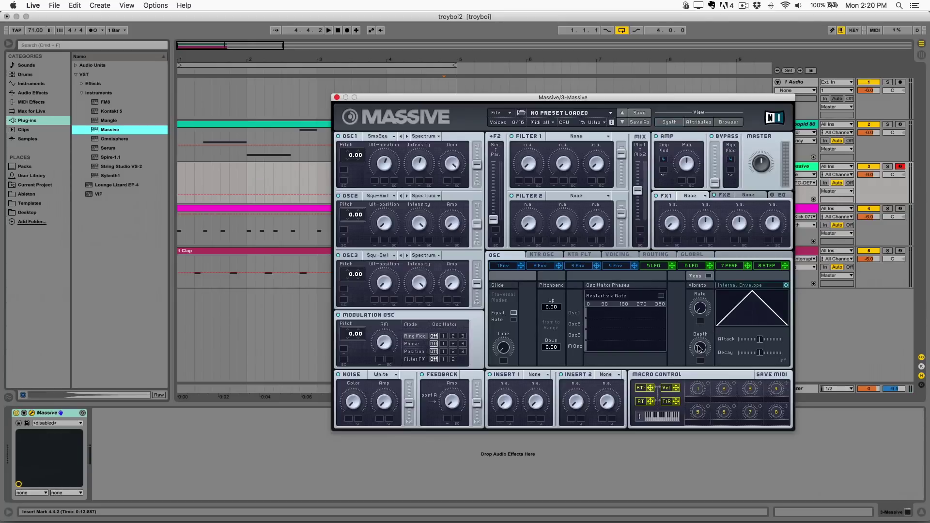
pyautogui.moveTo(697, 345); pyautogui.dragTo(697, 341)
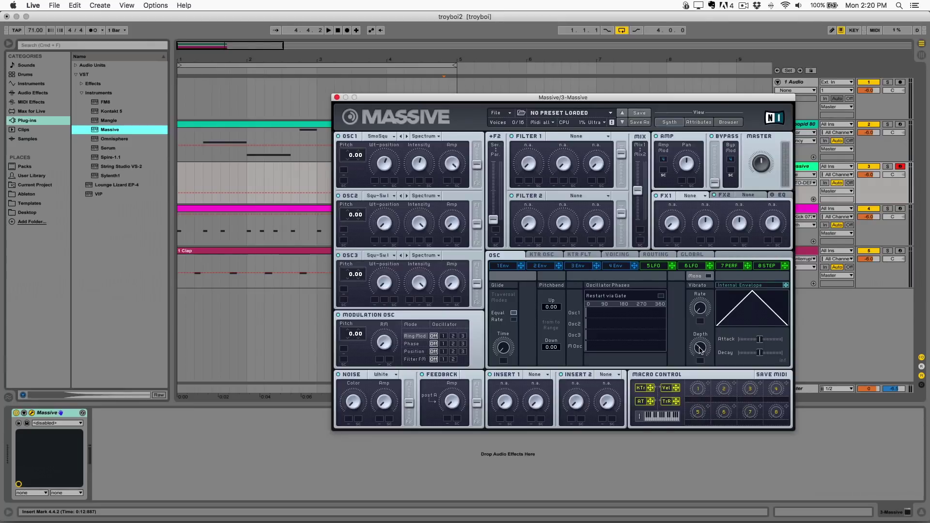
pyautogui.moveTo(700, 350)
pyautogui.mouseDown()
pyautogui.moveTo(700, 339)
pyautogui.moveTo(699, 362)
pyautogui.mouseUp()
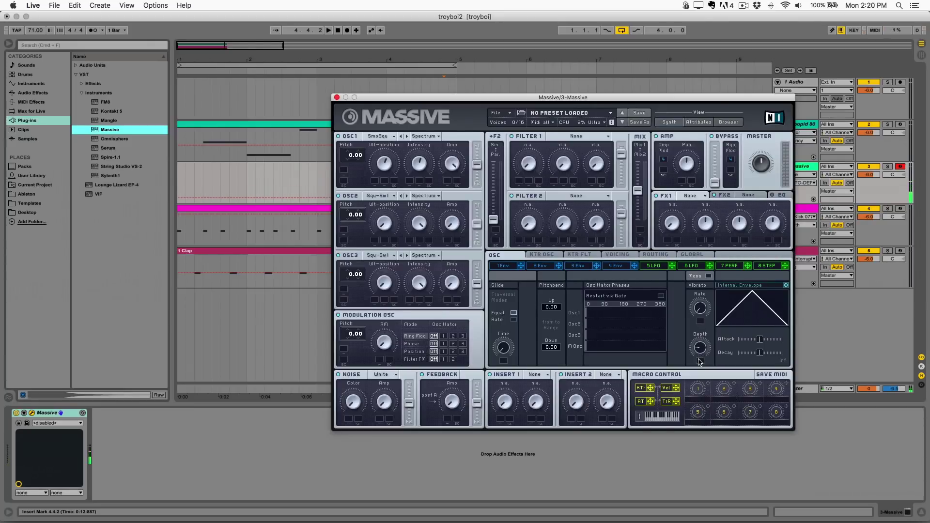
pyautogui.moveTo(698, 309); pyautogui.dragTo(708, 265)
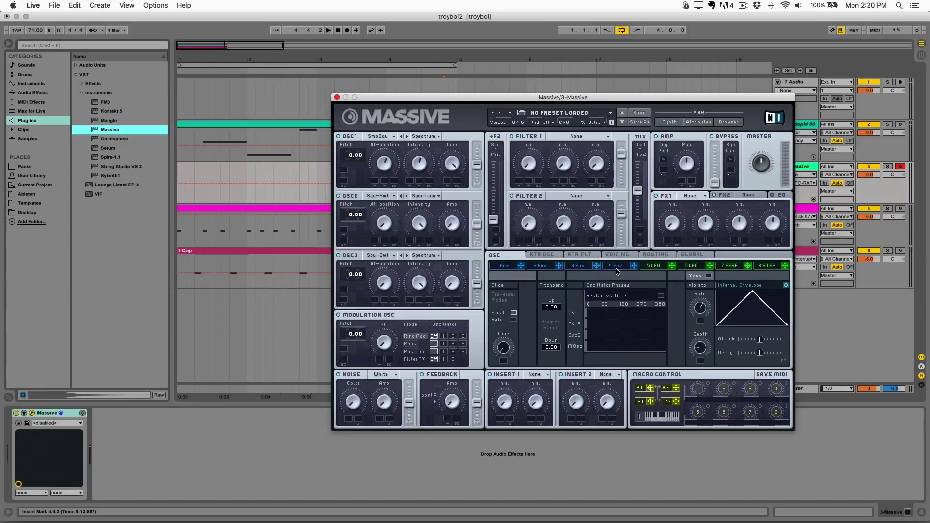
# Drop envelope 4's decay level to zero and shorten its decay slightly
pyautogui.click(557, 269)
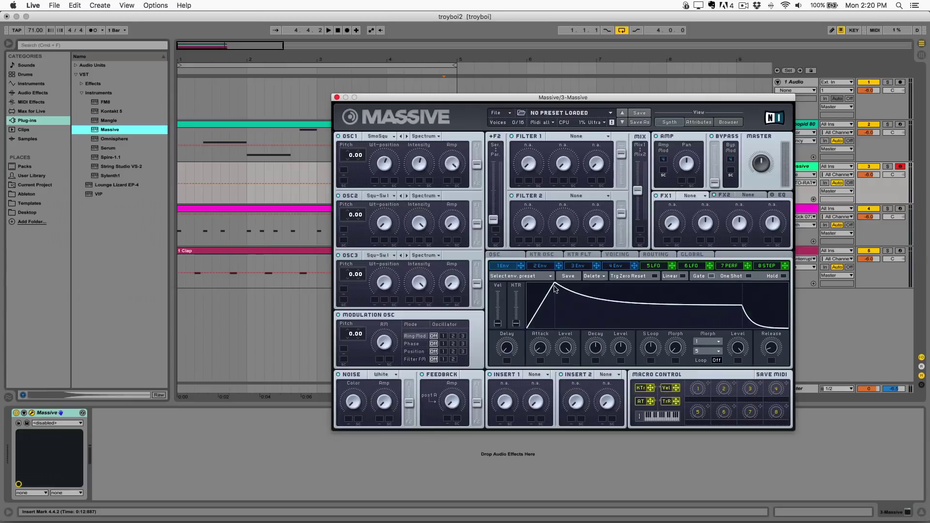
pyautogui.click(615, 266)
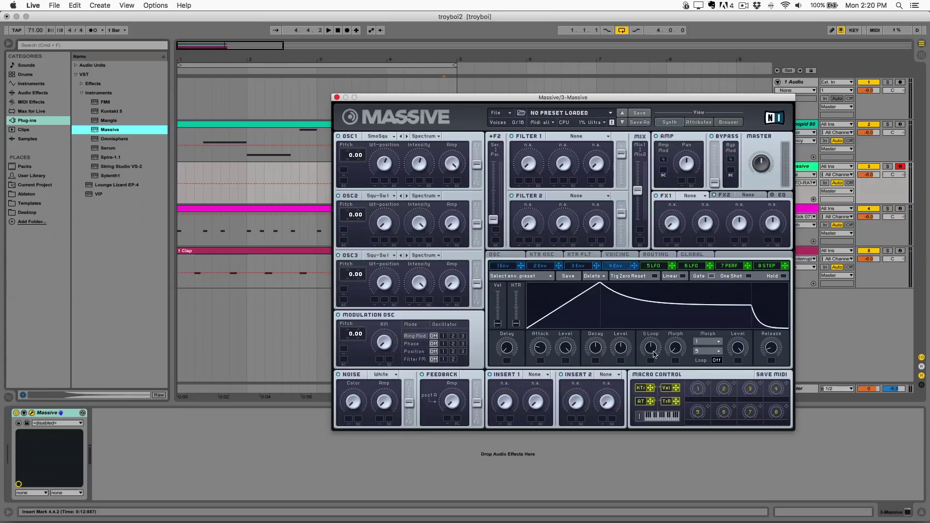
pyautogui.moveTo(622, 352); pyautogui.dragTo(620, 443)
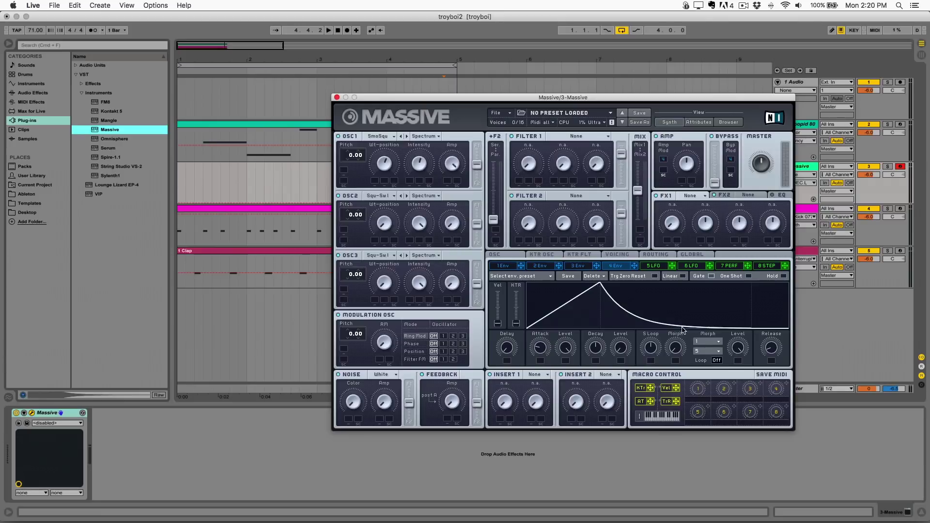
pyautogui.moveTo(593, 347)
pyautogui.mouseDown()
pyautogui.moveTo(592, 359)
pyautogui.moveTo(598, 351)
pyautogui.mouseUp()
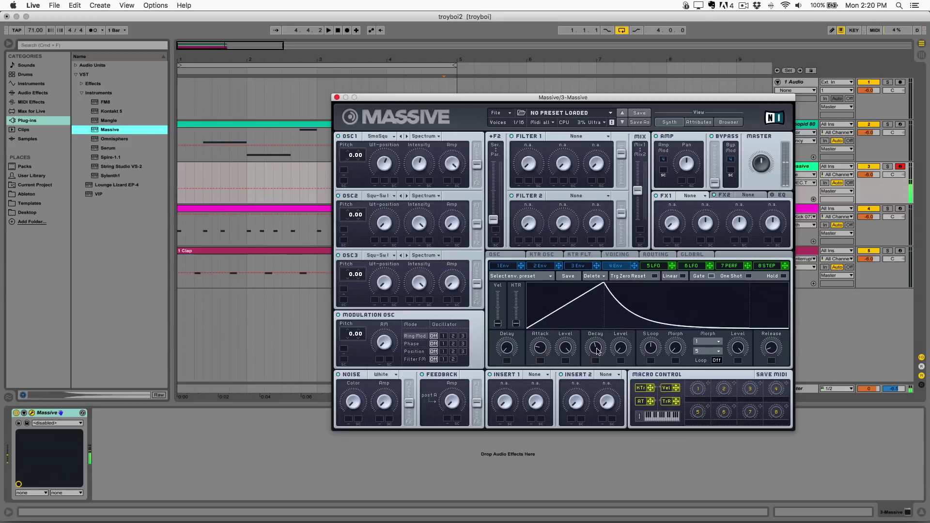
# Modulate oscillator 1's pitch with envelope 3 by -21.59 and shorten that envelope's attack
pyautogui.click(584, 268)
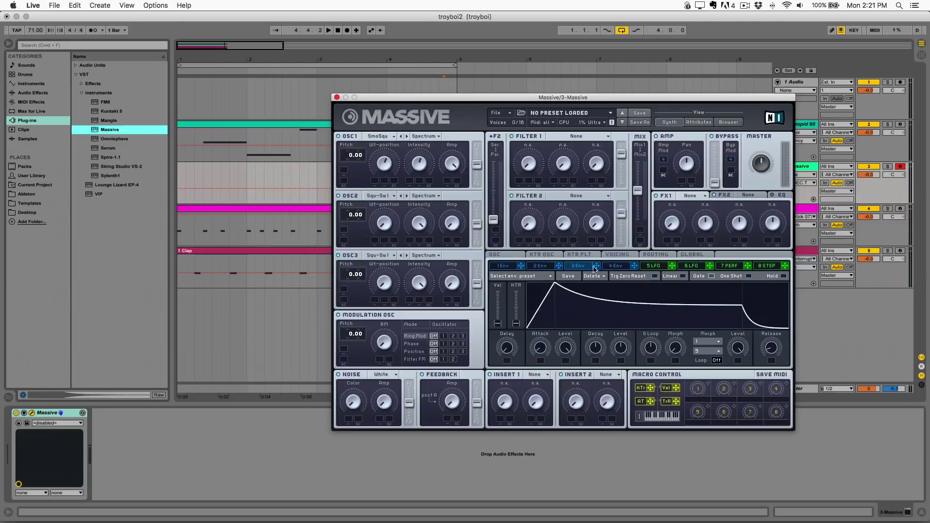
pyautogui.moveTo(402, 236); pyautogui.dragTo(355, 195)
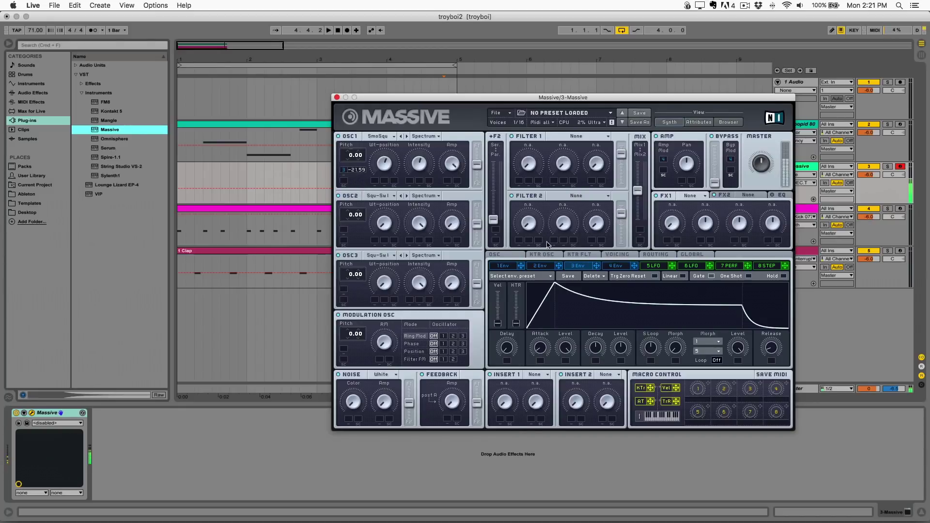
pyautogui.moveTo(543, 358); pyautogui.dragTo(546, 387)
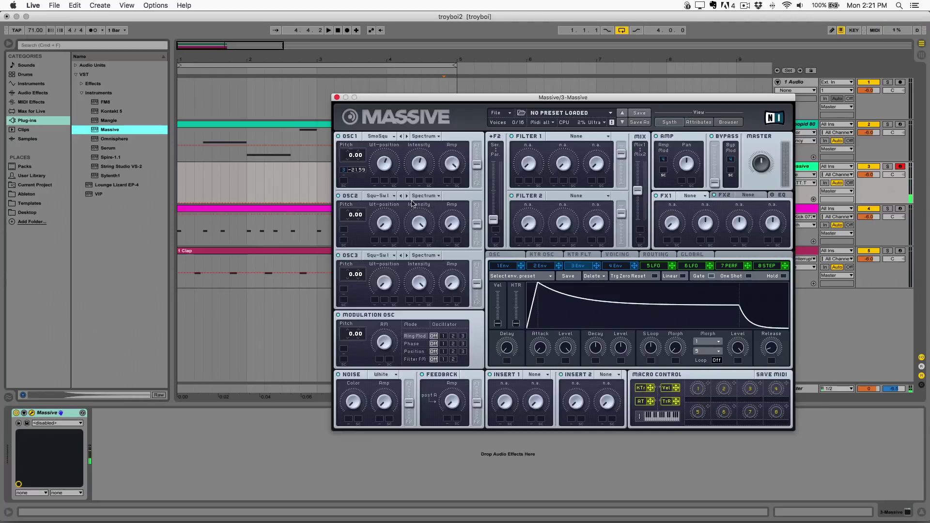
# Shape envelope 3 with full attack level, zero decay level and a shorter decay
pyautogui.moveTo(568, 346); pyautogui.dragTo(576, 326)
pyautogui.moveTo(618, 349); pyautogui.dragTo(614, 412)
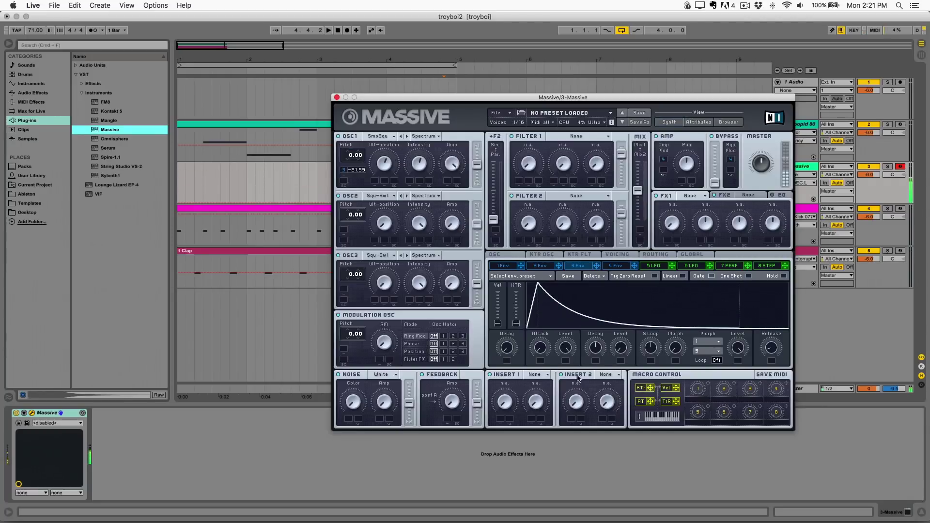
pyautogui.moveTo(567, 349); pyautogui.dragTo(567, 345)
pyautogui.moveTo(593, 350); pyautogui.dragTo(591, 375)
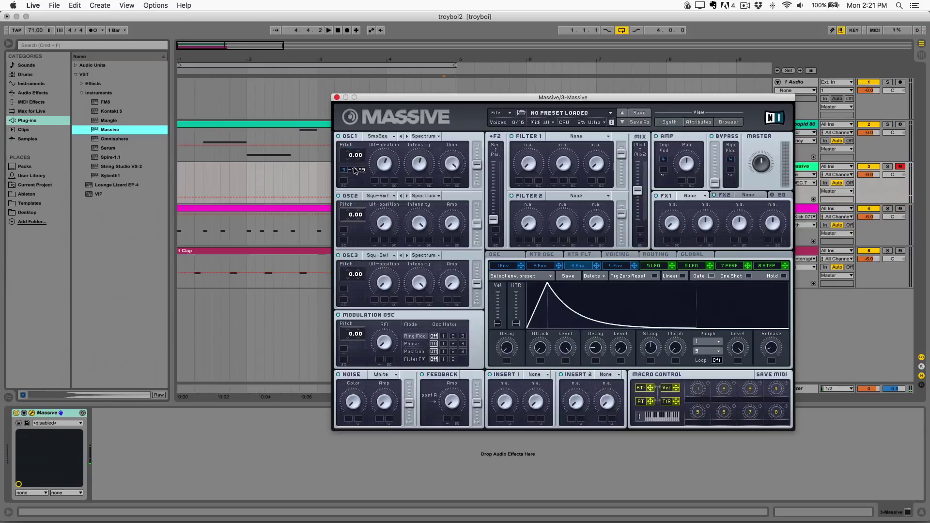
# Set envelope 3's pitch modulation of oscillator 1 to -12.59 and test its decay level at full before lowering it again
pyautogui.moveTo(355, 170); pyautogui.dragTo(386, 165)
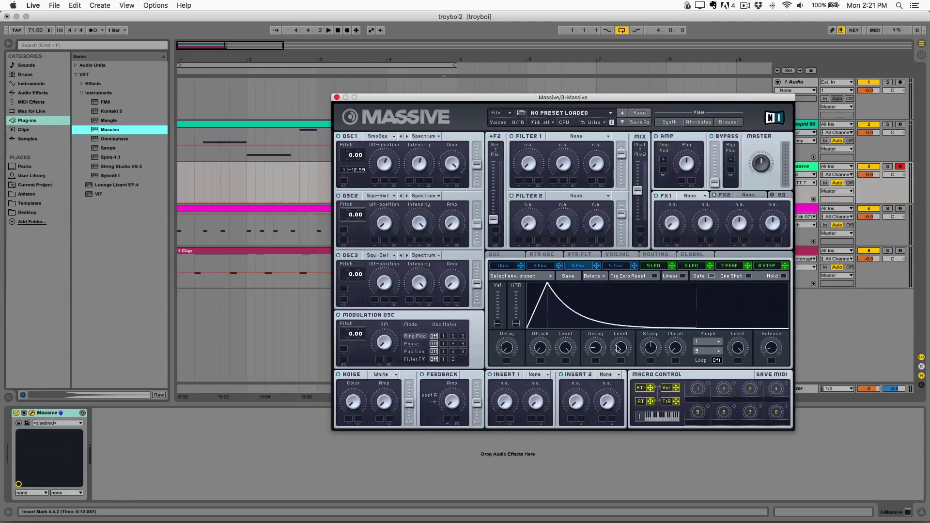
pyautogui.click(621, 267)
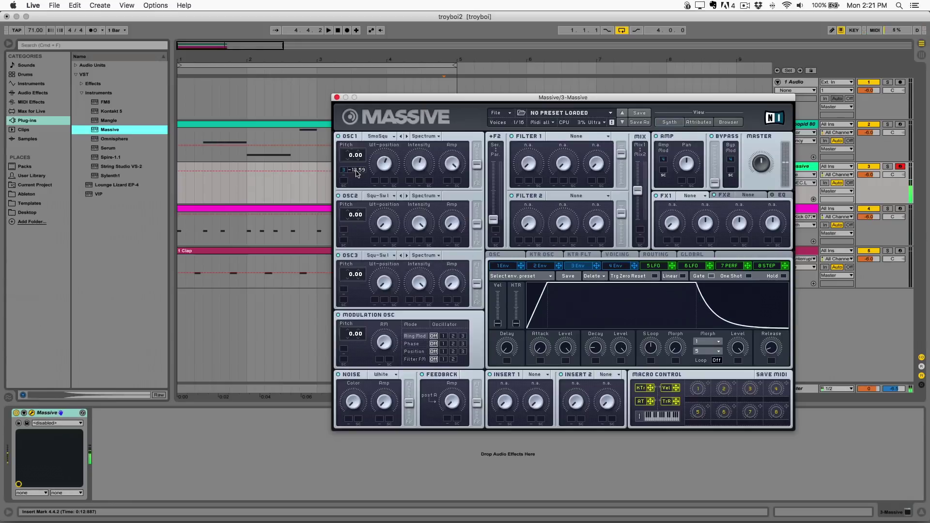
pyautogui.moveTo(627, 350); pyautogui.dragTo(623, 482)
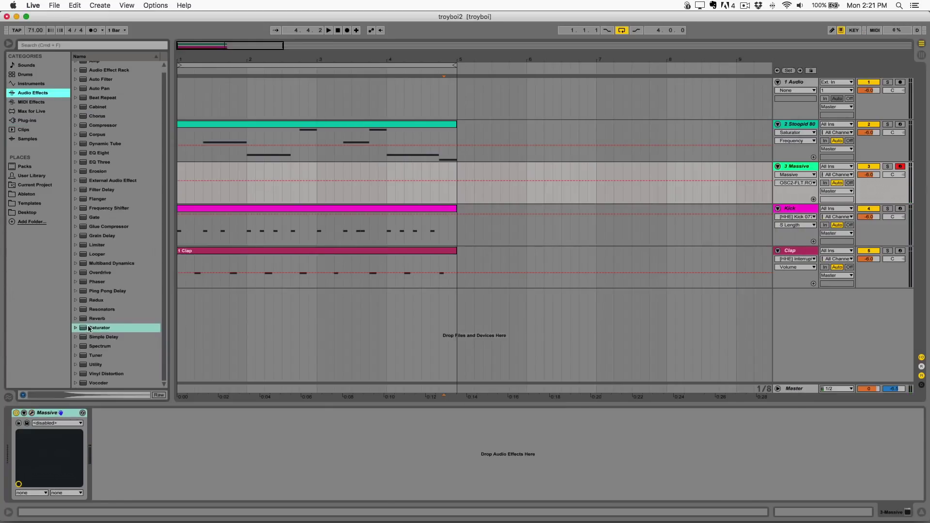
# Add a Reverb audio effect after Massive on its track
pyautogui.moveTo(104, 320); pyautogui.dragTo(121, 359)
pyautogui.moveTo(153, 457); pyautogui.dragTo(155, 459)
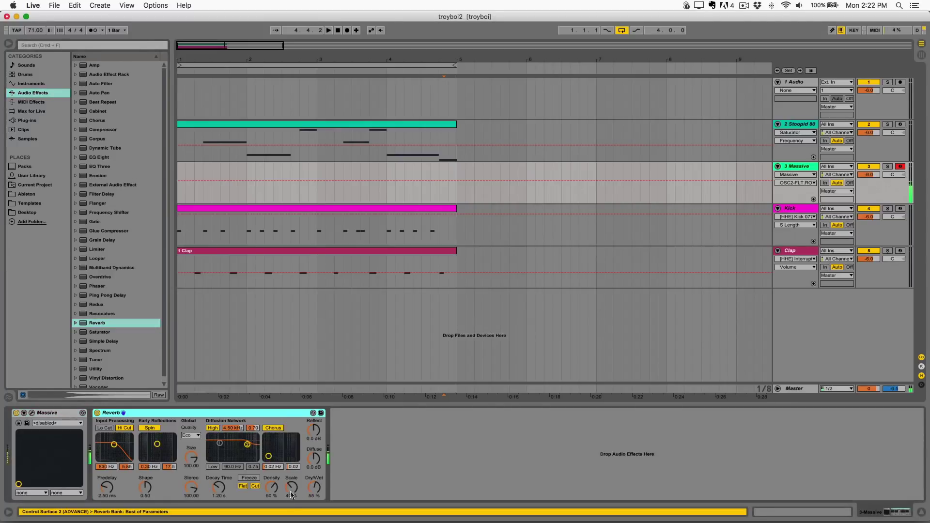
# Set the Reverb to 40% dry/wet with a 1.53 s decay time, and switch off its Spin and Chorus
pyautogui.moveTo(314, 493); pyautogui.dragTo(212, 499)
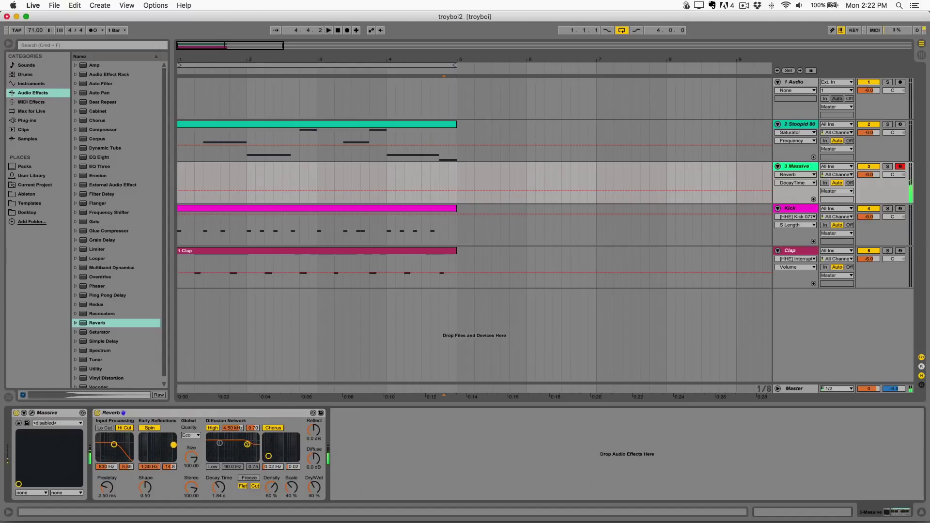
pyautogui.click(150, 428)
pyautogui.click(273, 427)
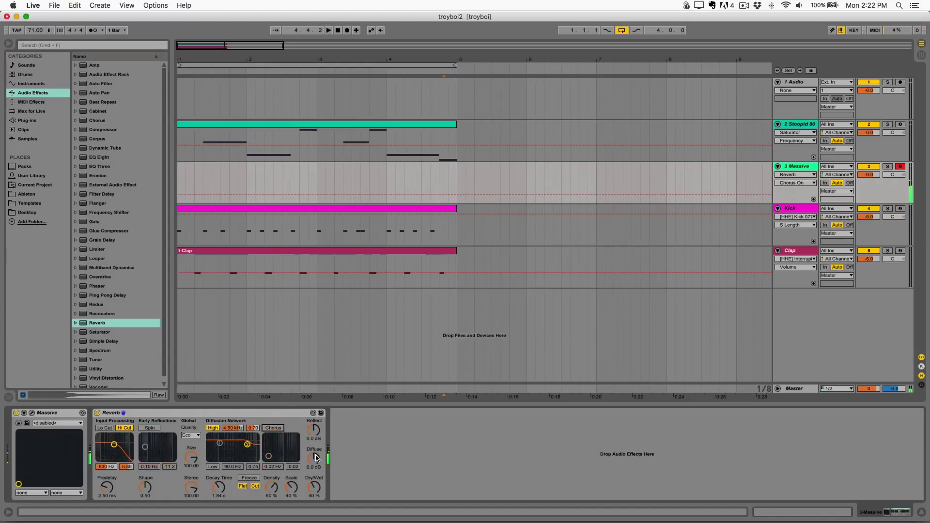
pyautogui.moveTo(210, 492); pyautogui.dragTo(209, 483)
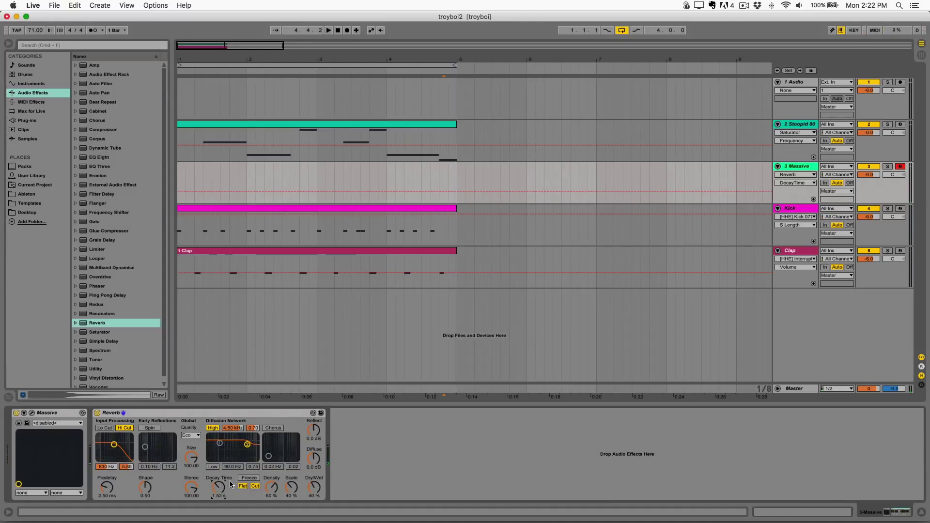
# Rehearse the Massive lead over the looping beat and record it as a four-bar MIDI clip
pyautogui.press('space')
pyautogui.press('space')
pyautogui.press('space')
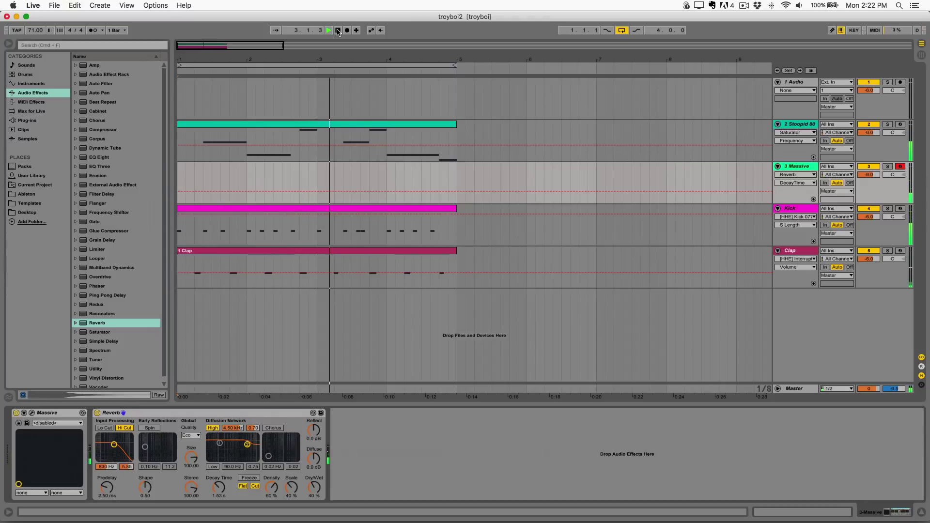
pyautogui.click(338, 31)
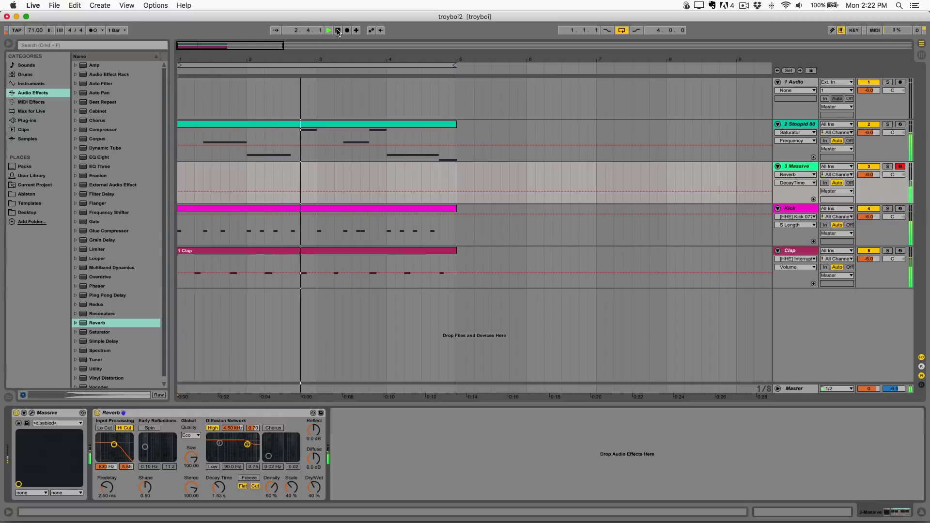
pyautogui.click(338, 31)
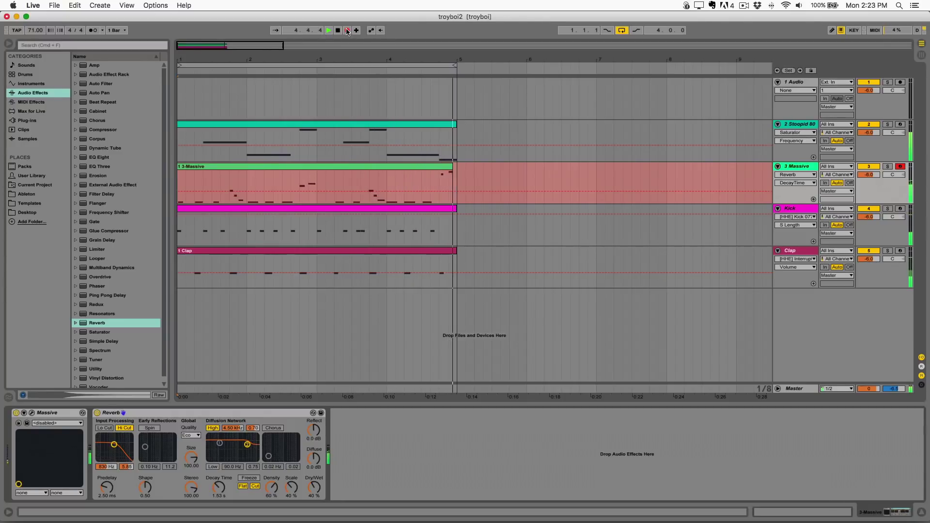
pyautogui.press('space')
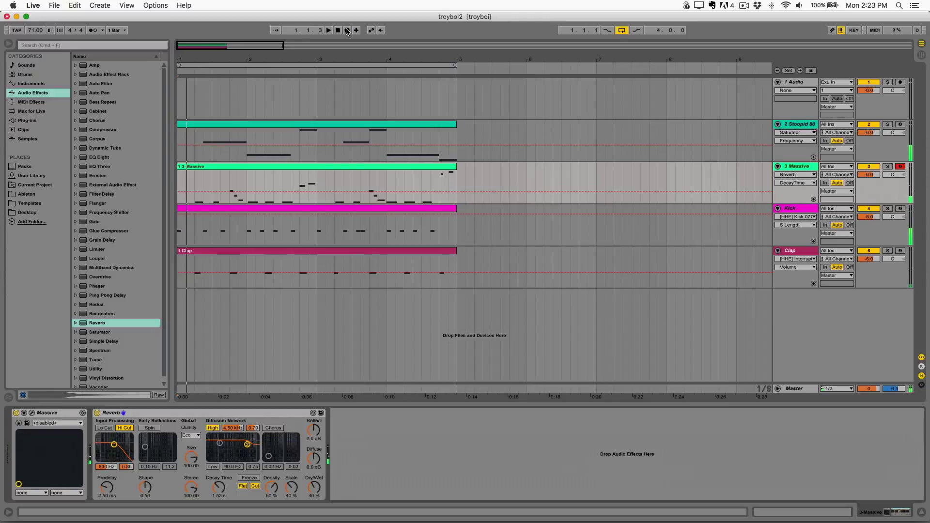
# Correct the lead clip's last two notes to G#3 and G3, lengthen the final G3 slightly, and play it back
pyautogui.doubleClick(444, 166)
pyautogui.moveTo(914, 296)
pyautogui.mouseDown()
pyautogui.moveTo(900, 299)
pyautogui.moveTo(913, 307)
pyautogui.mouseUp()
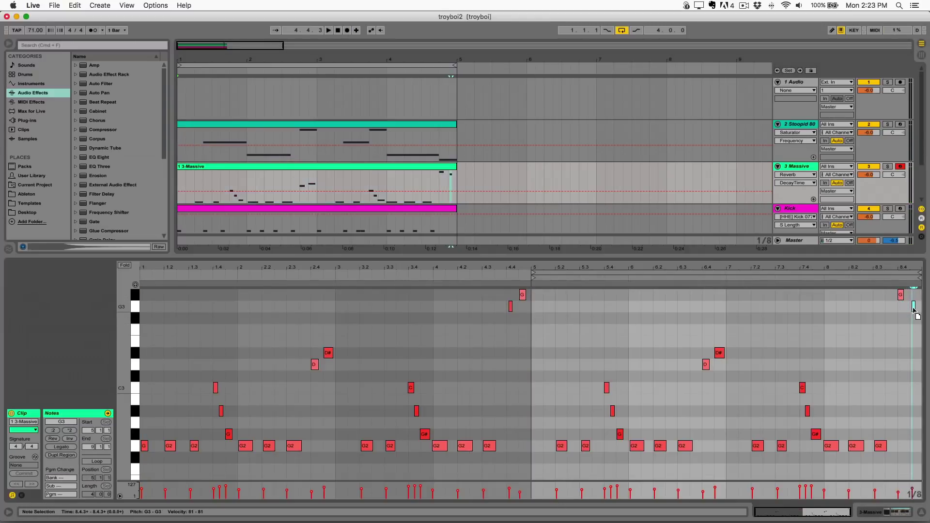
pyautogui.click(897, 274)
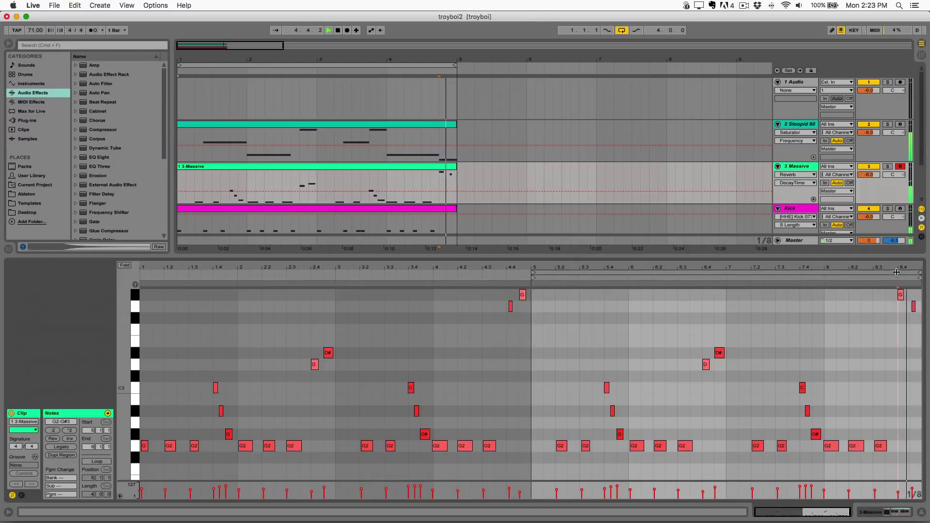
pyautogui.moveTo(897, 268); pyautogui.dragTo(905, 307)
pyautogui.press('space')
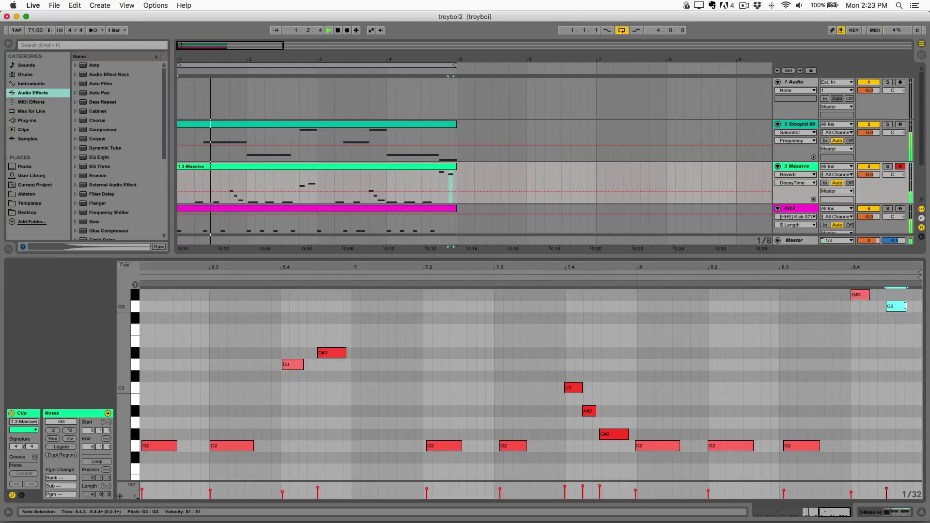
# Reopen Massive on the lead track and lengthen envelope 4's release and decay slightly during playback
pyautogui.click(886, 513)
pyautogui.click(32, 413)
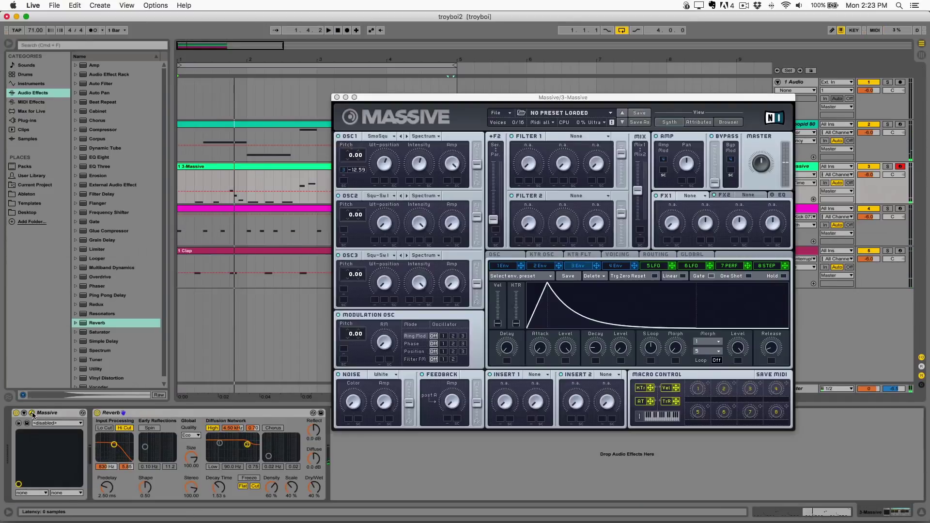
pyautogui.click(616, 266)
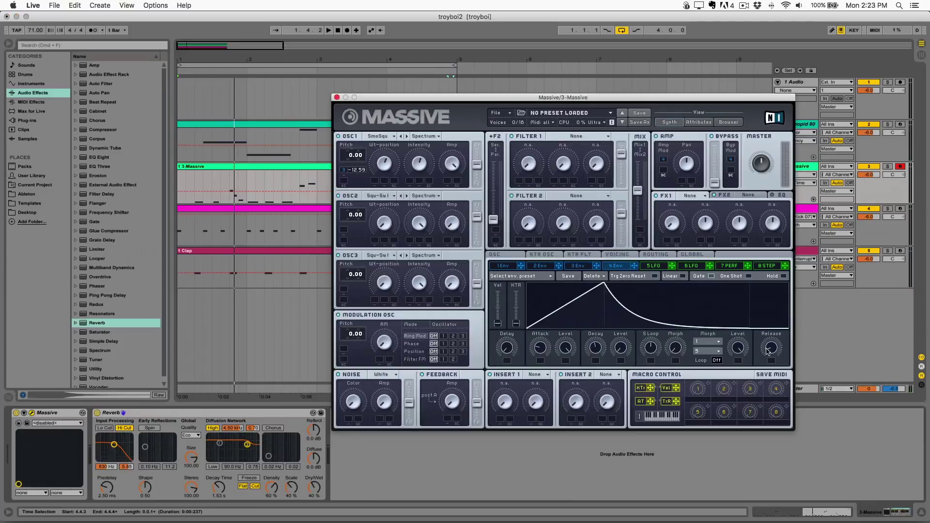
pyautogui.moveTo(768, 351); pyautogui.dragTo(779, 321)
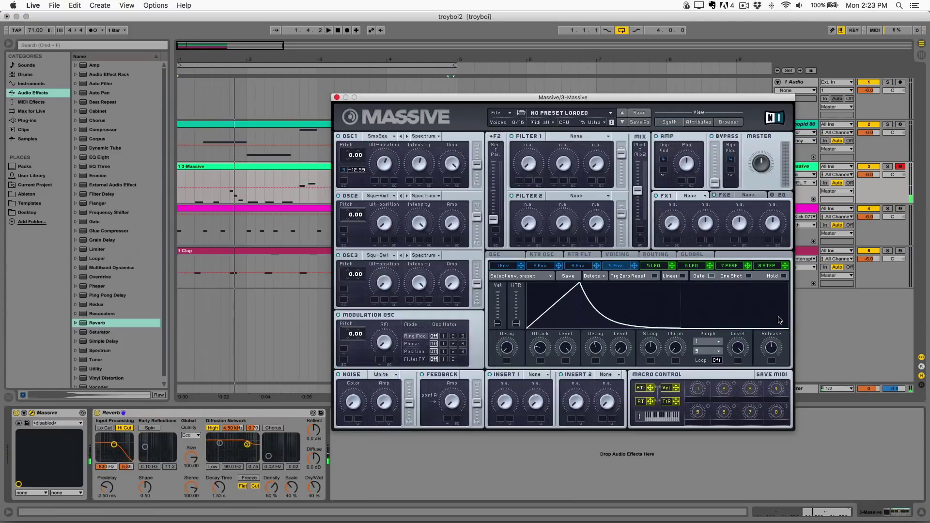
pyautogui.press('space')
pyautogui.moveTo(596, 348); pyautogui.dragTo(600, 345)
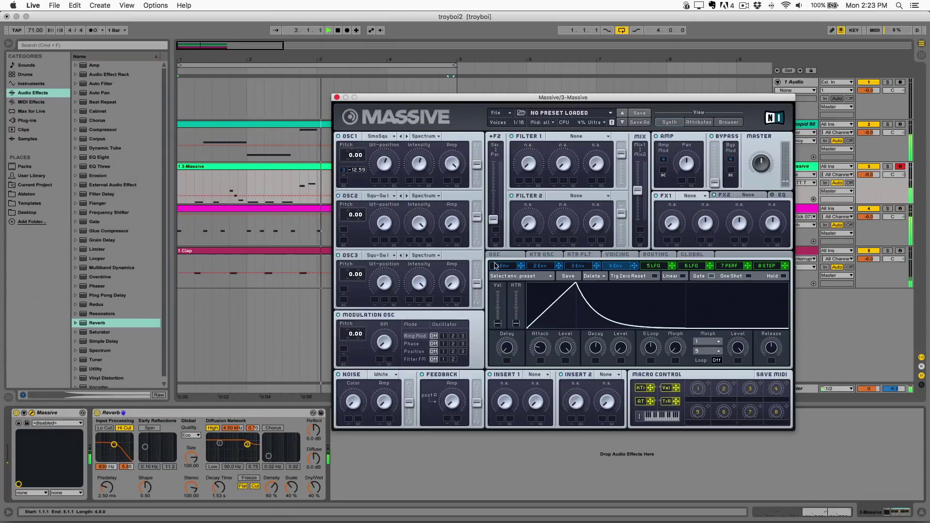
# Fine-tune envelope 3's decay and adjust the oscillator vibrato depth while listening to the loop
pyautogui.click(575, 267)
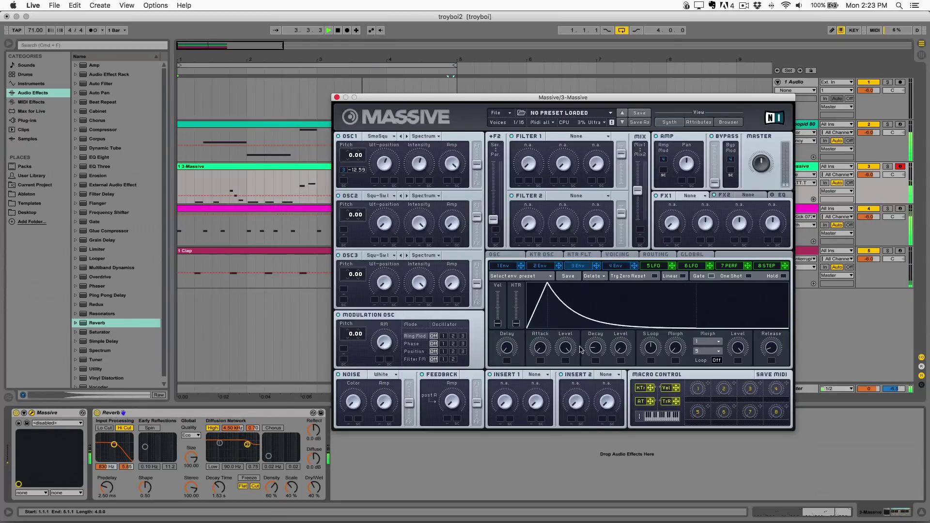
pyautogui.moveTo(594, 346); pyautogui.dragTo(597, 348)
pyautogui.click(575, 255)
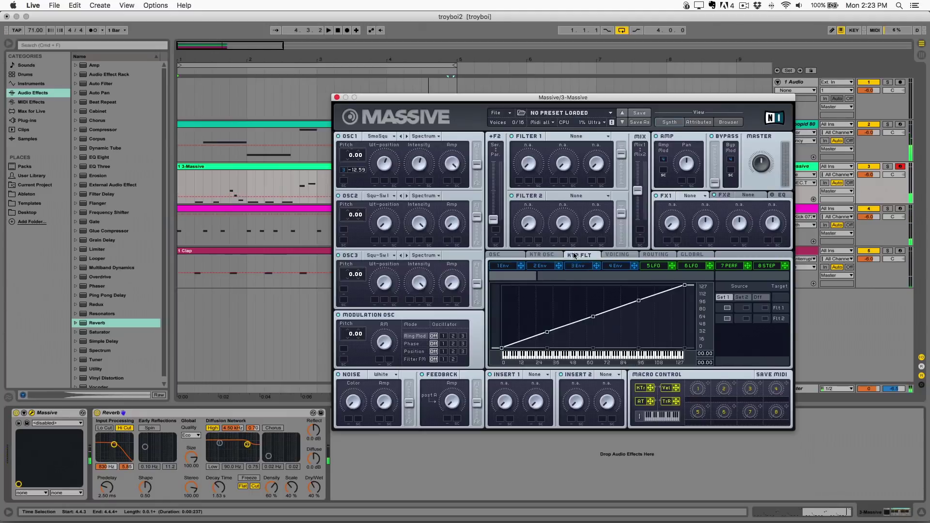
pyautogui.click(496, 255)
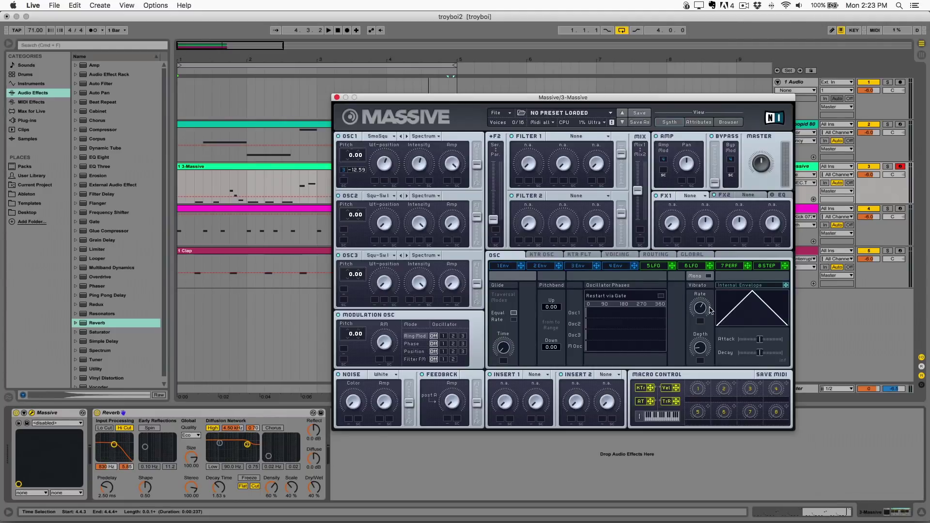
pyautogui.press('space')
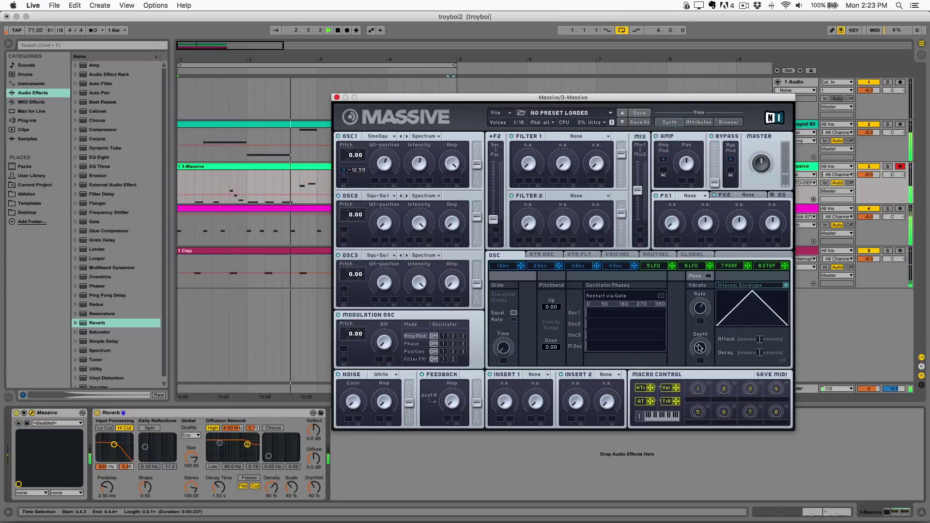
pyautogui.press('space')
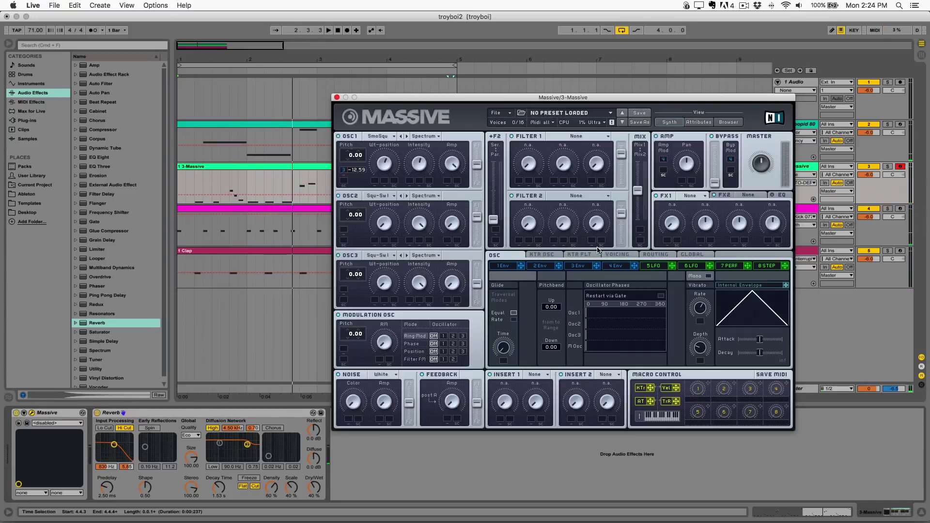
# Turn on Massive's unisono pitch cutoff spread, with unisono at 9 voices and the pitch cutoff value at 0.00
pyautogui.click(617, 255)
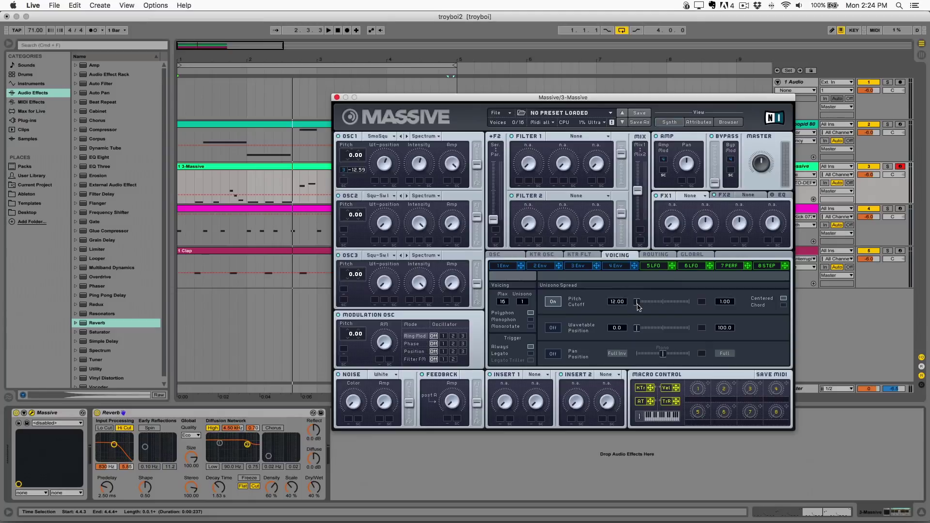
pyautogui.press('space')
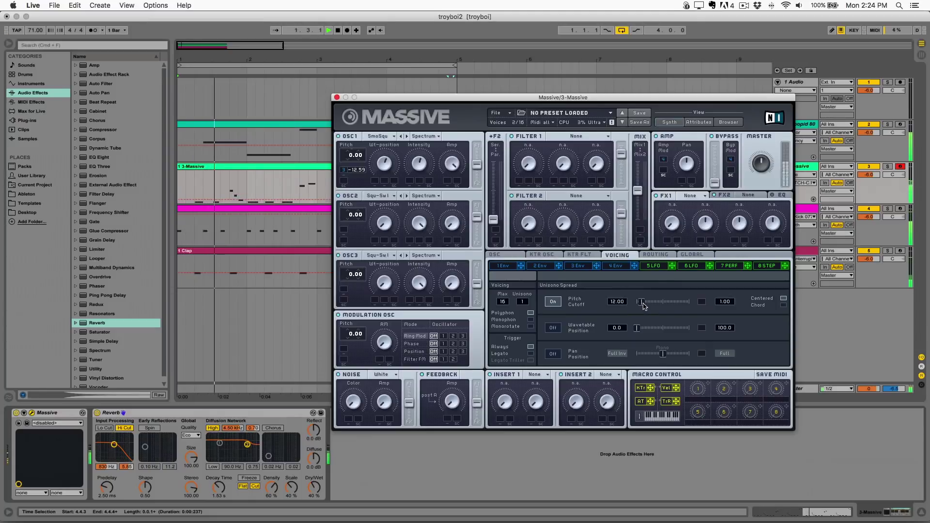
pyautogui.press('space')
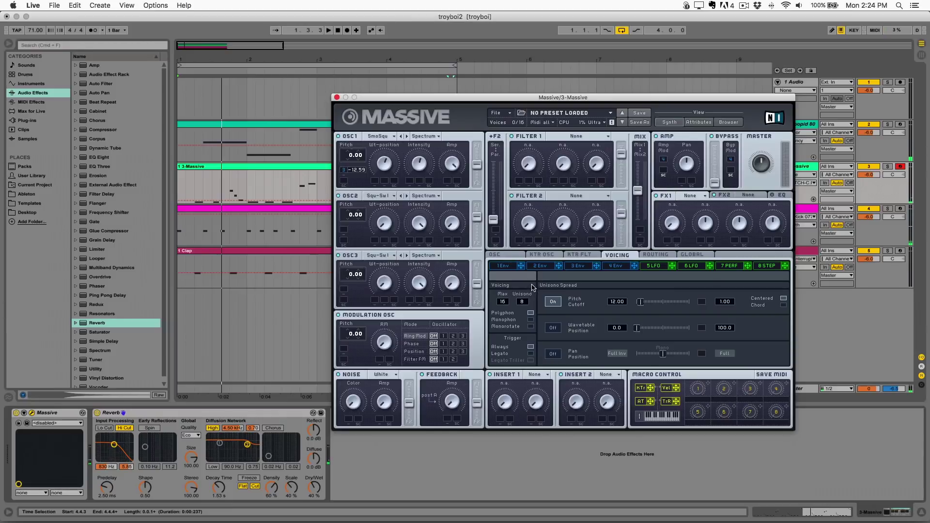
pyautogui.press('space')
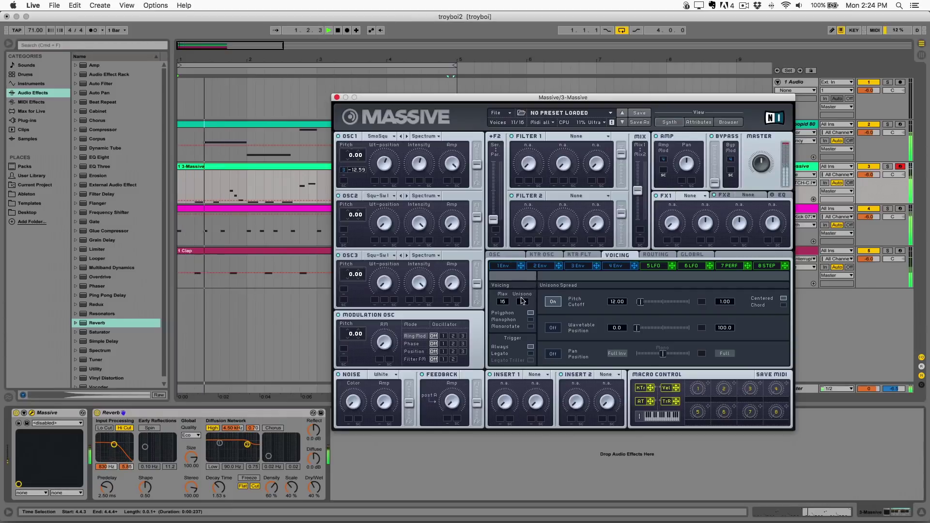
pyautogui.press('space')
pyautogui.press('space')
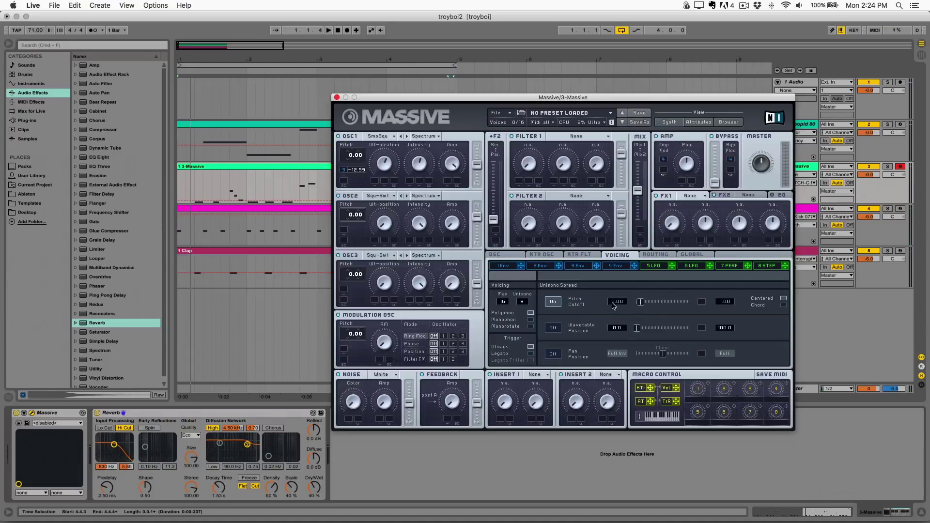
# Try a wider unisono pitch spread, narrow it back and set unisono to 7 voices, with a lower master volume
pyautogui.press('space')
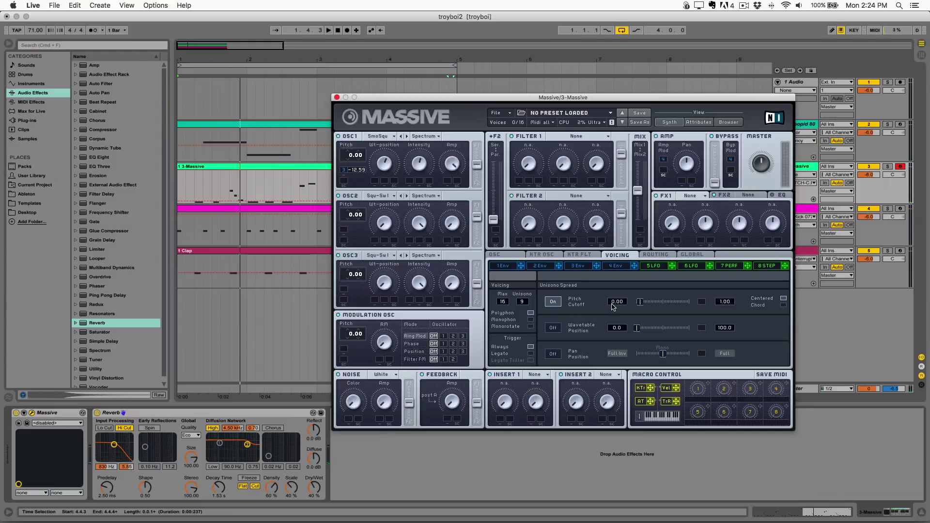
pyautogui.press('space')
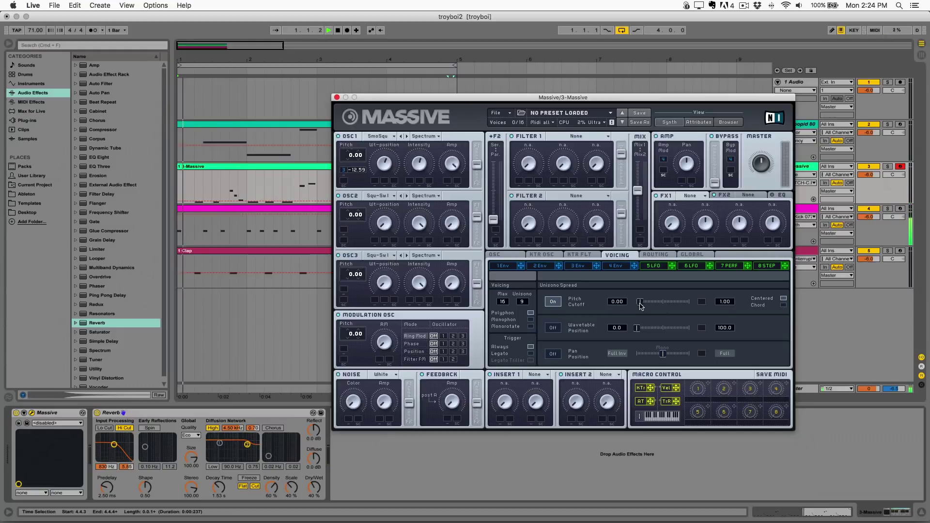
pyautogui.moveTo(639, 304); pyautogui.dragTo(646, 304)
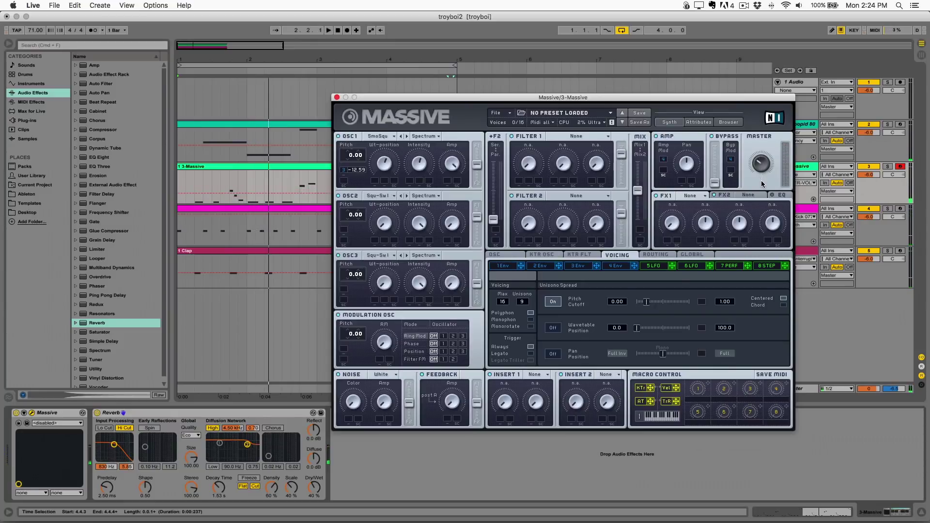
pyautogui.press('space')
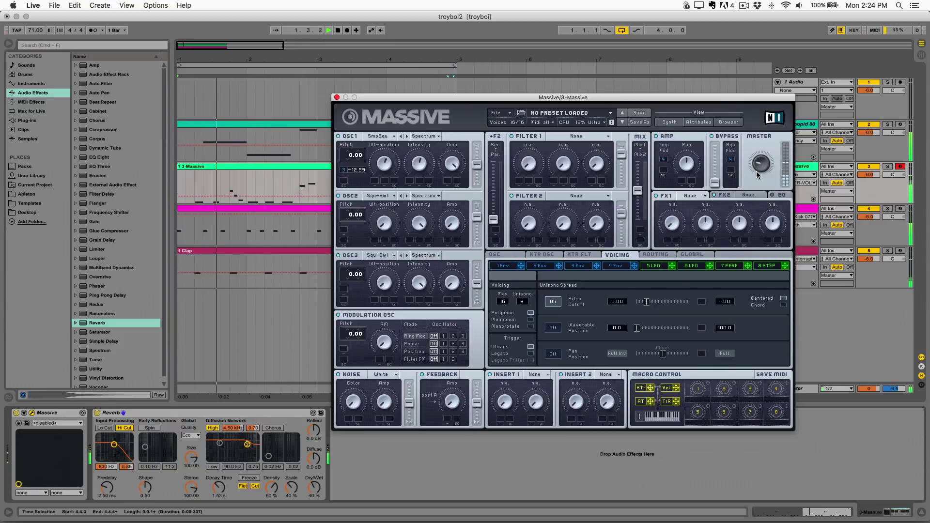
pyautogui.moveTo(646, 303); pyautogui.dragTo(638, 307)
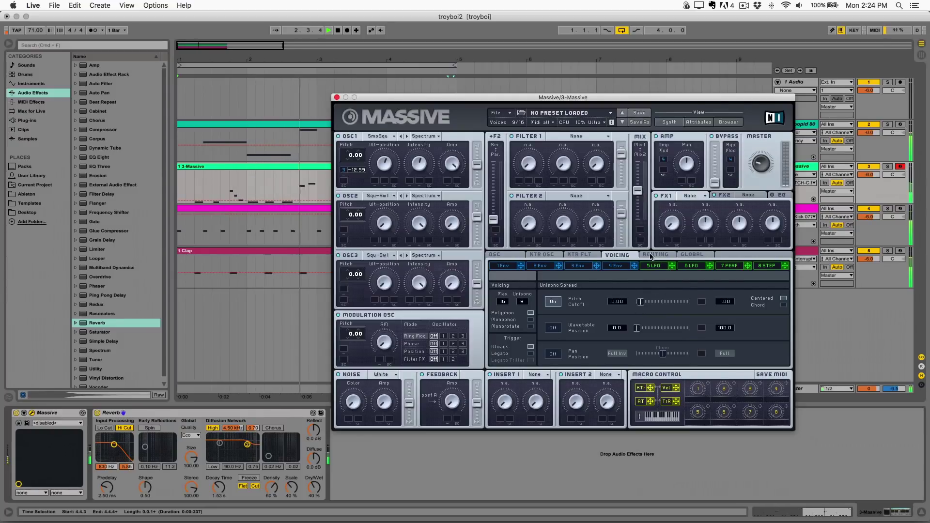
pyautogui.moveTo(521, 302); pyautogui.dragTo(524, 312)
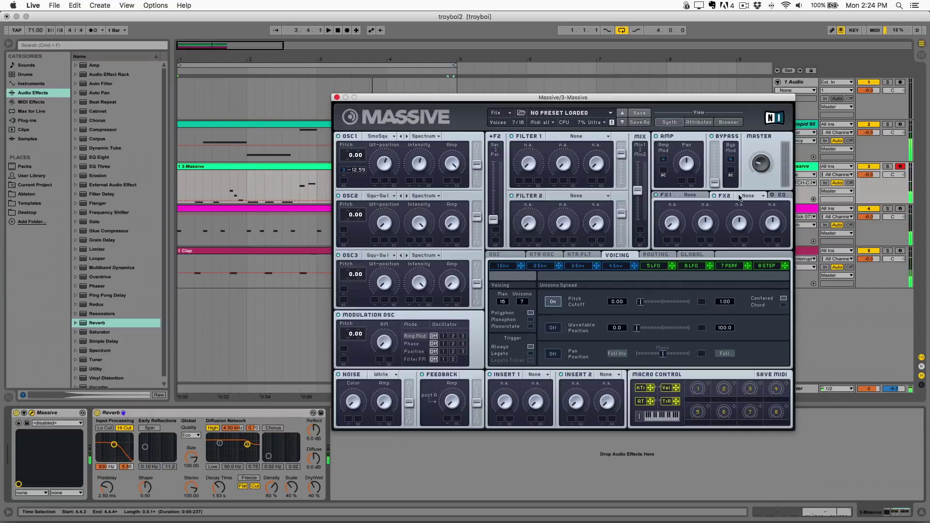
# Load Chorus Mono in Massive's FX1 slot and adjust its dry/wet, rate, offset and depth against the loop
pyautogui.click(692, 196)
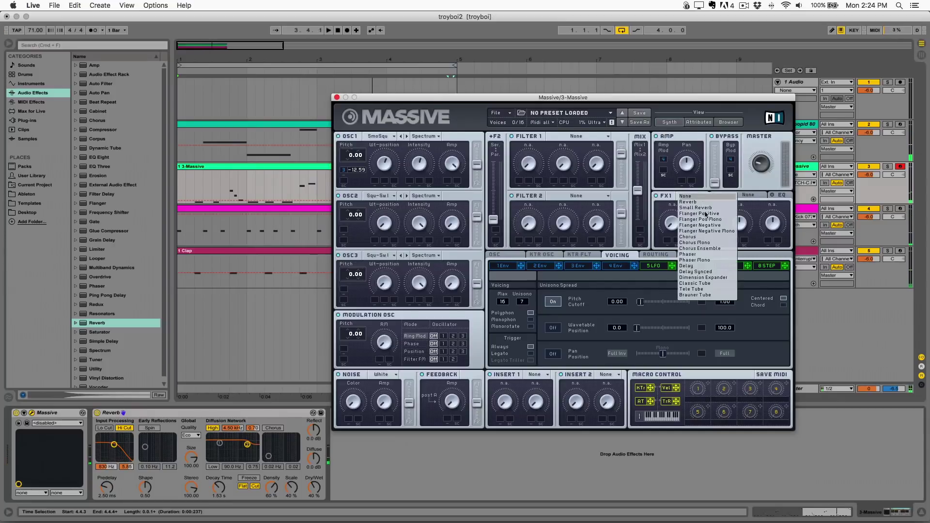
pyautogui.click(714, 244)
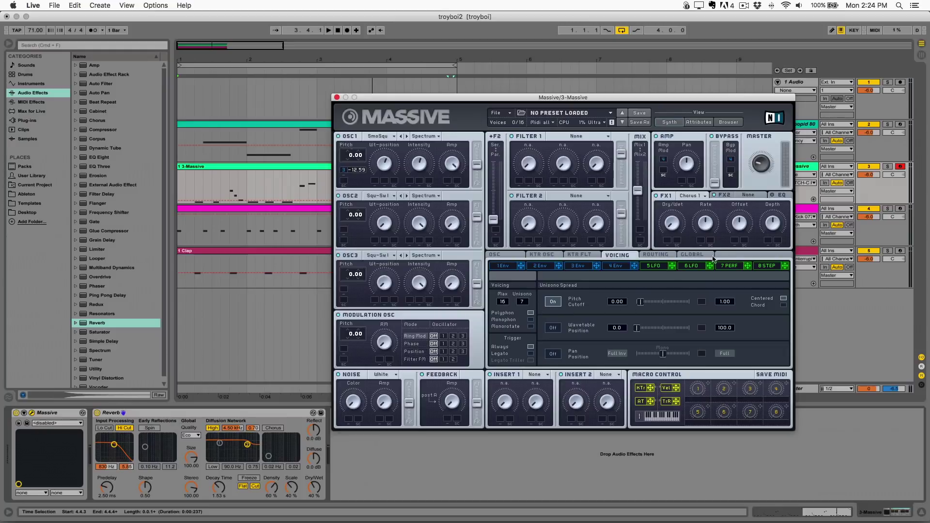
pyautogui.press('space')
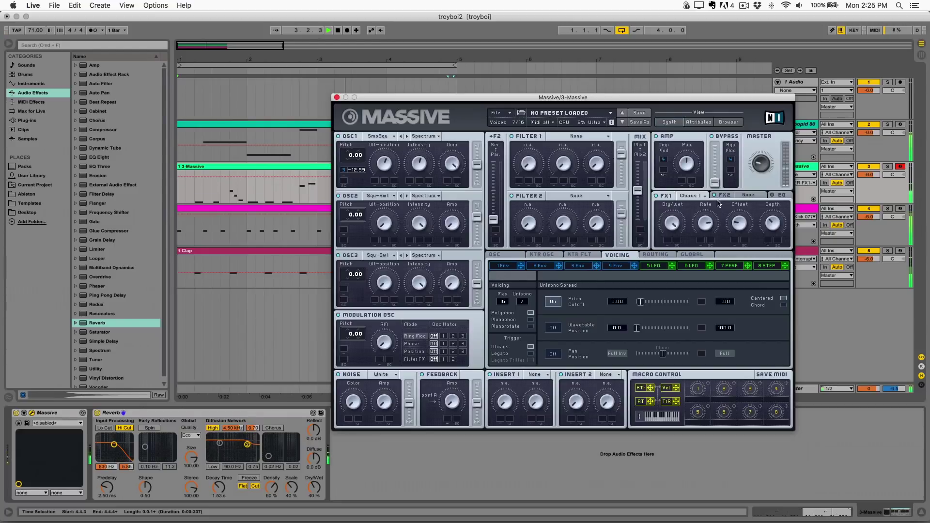
pyautogui.press('space')
pyautogui.click(689, 197)
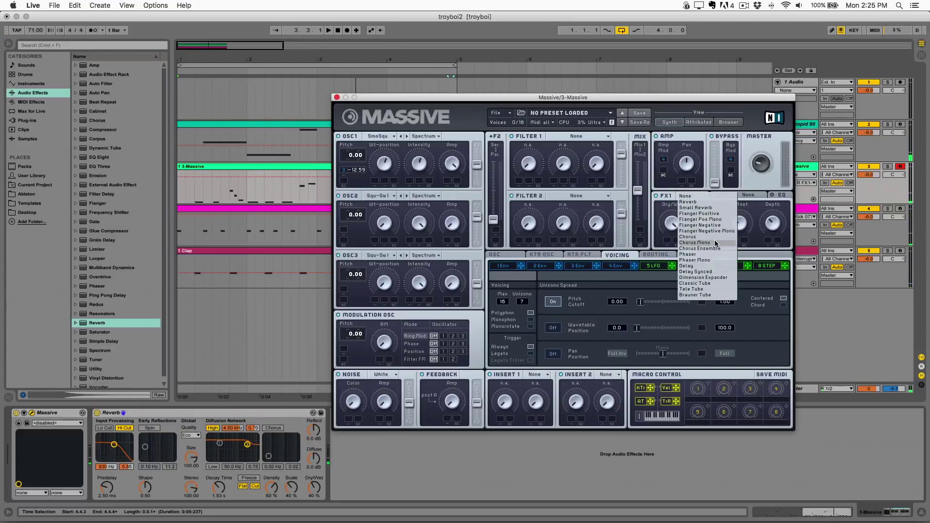
pyautogui.click(715, 243)
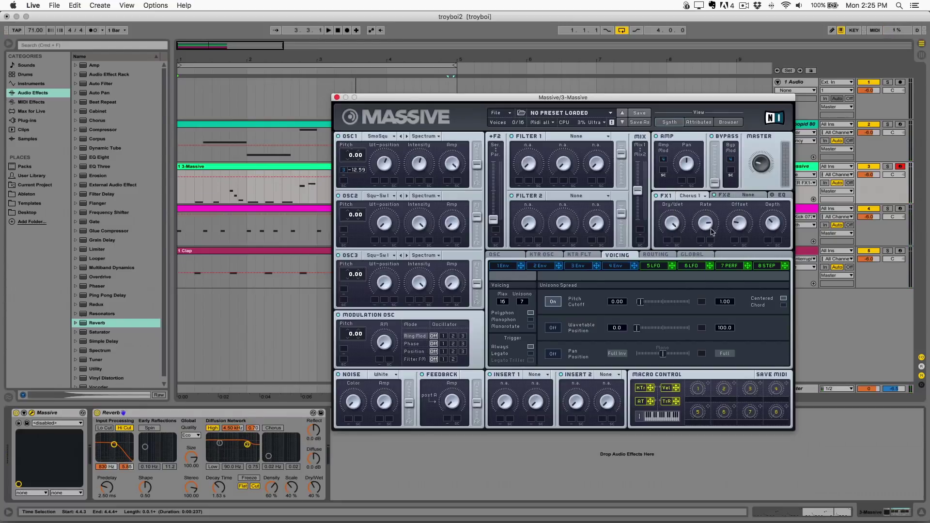
# Adjust the FX1 chorus rate and try the Phaser effect in Massive's FX2 slot while the loop plays
pyautogui.moveTo(712, 229); pyautogui.dragTo(708, 238)
pyautogui.press('space')
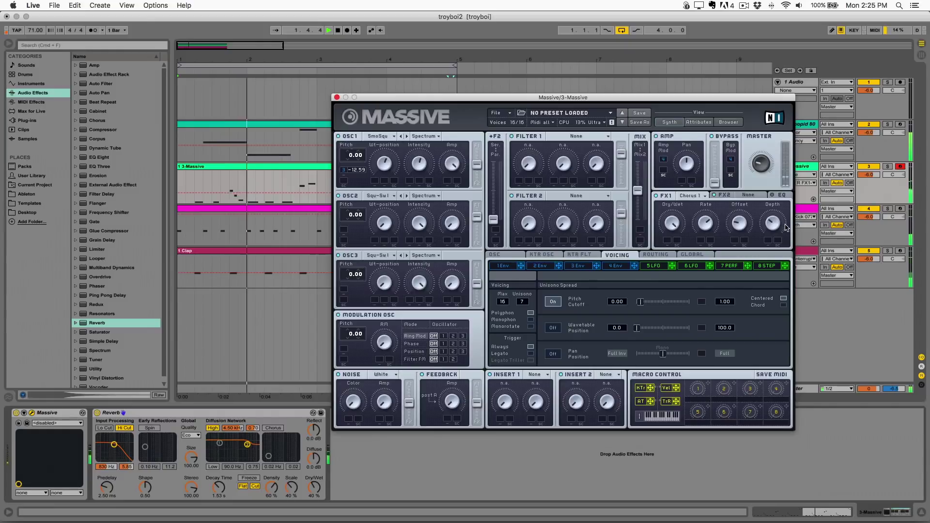
pyautogui.click(744, 197)
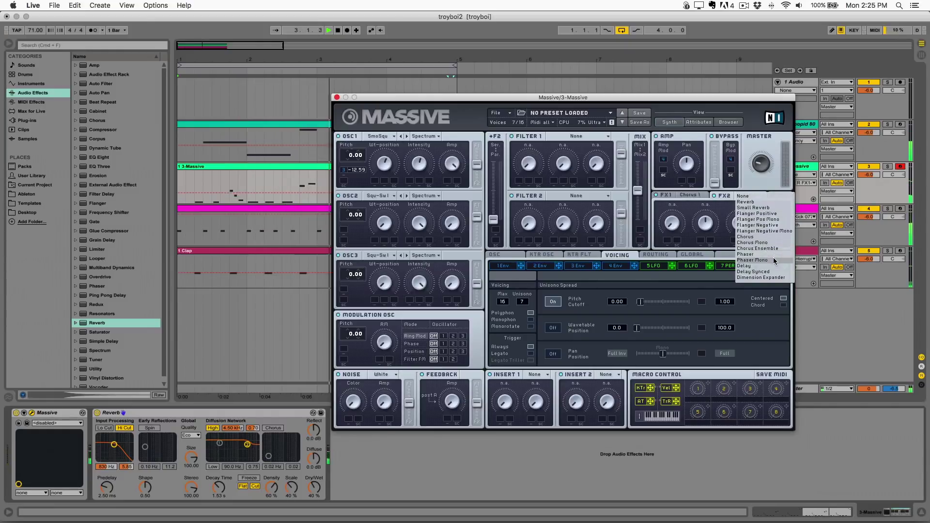
pyautogui.click(776, 255)
pyautogui.click(756, 198)
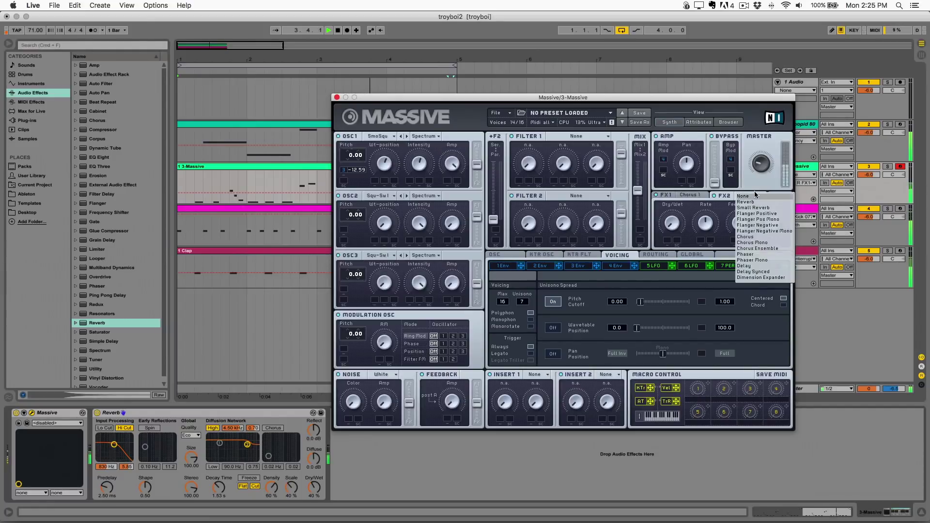
pyautogui.click(750, 192)
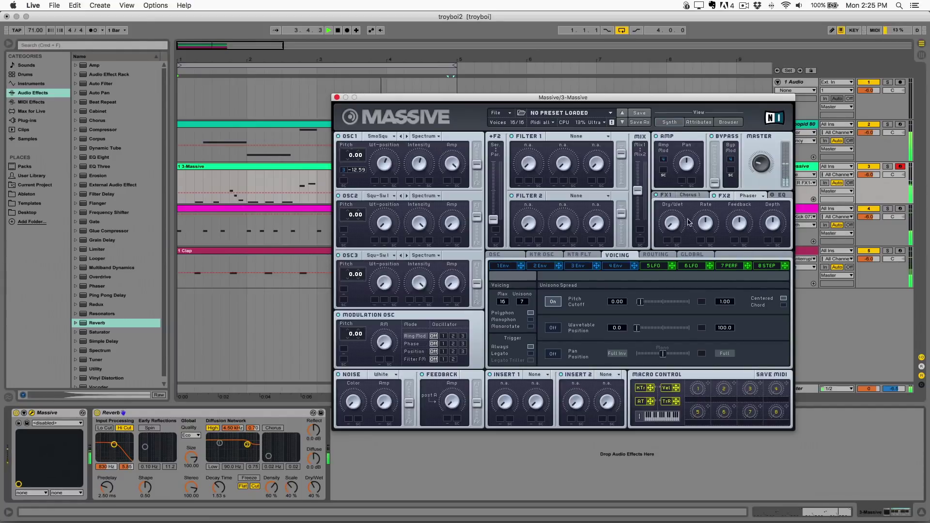
# Replace the FX2 Phaser with Dimension Expander, listen to it in the loop, and close the Massive window
pyautogui.click(741, 196)
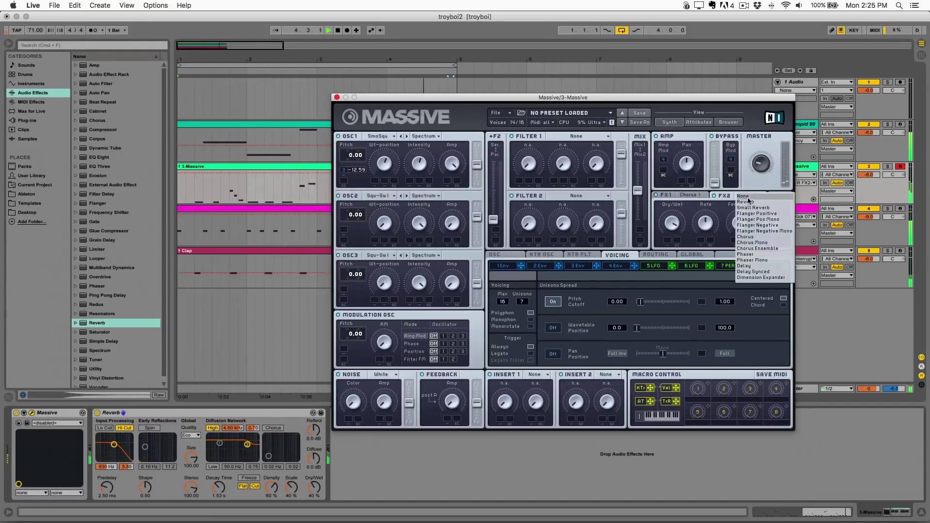
pyautogui.click(772, 278)
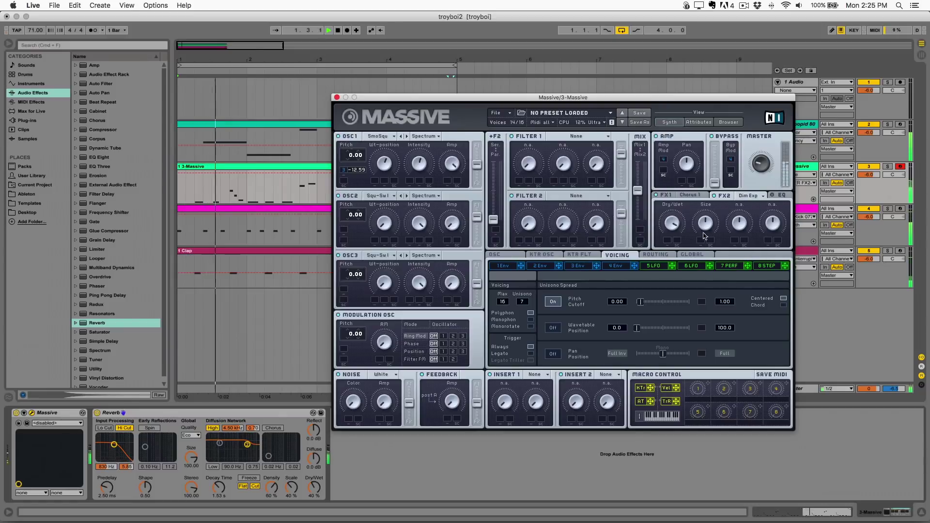
pyautogui.press('space')
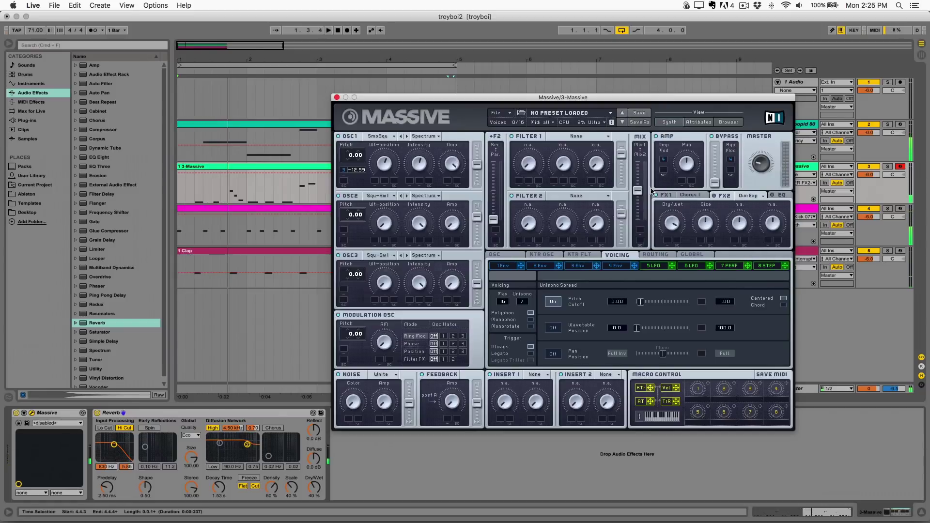
pyautogui.click(337, 98)
# In the 3-Massive clip, lower the note at 8.4 and raise the G2 note at 8.3
pyautogui.doubleClick(432, 167)
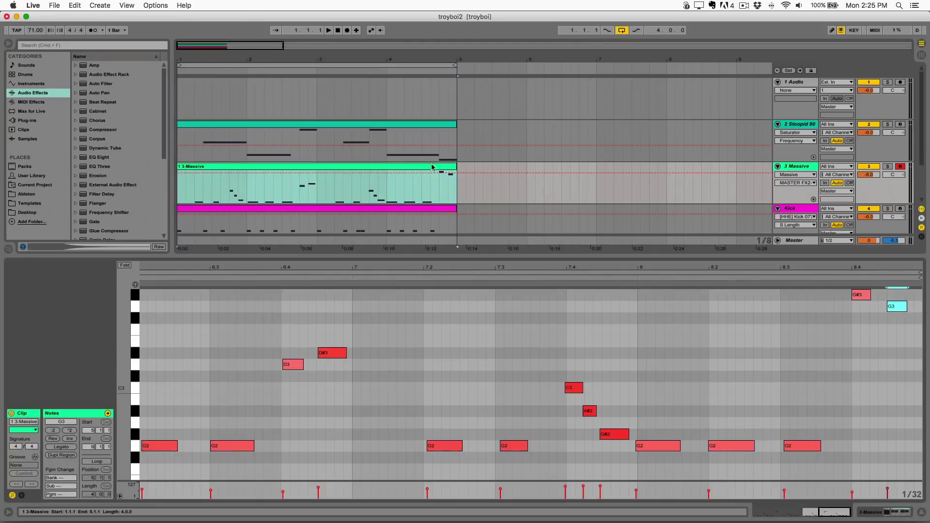
pyautogui.click(666, 339)
pyautogui.moveTo(861, 295); pyautogui.dragTo(862, 377)
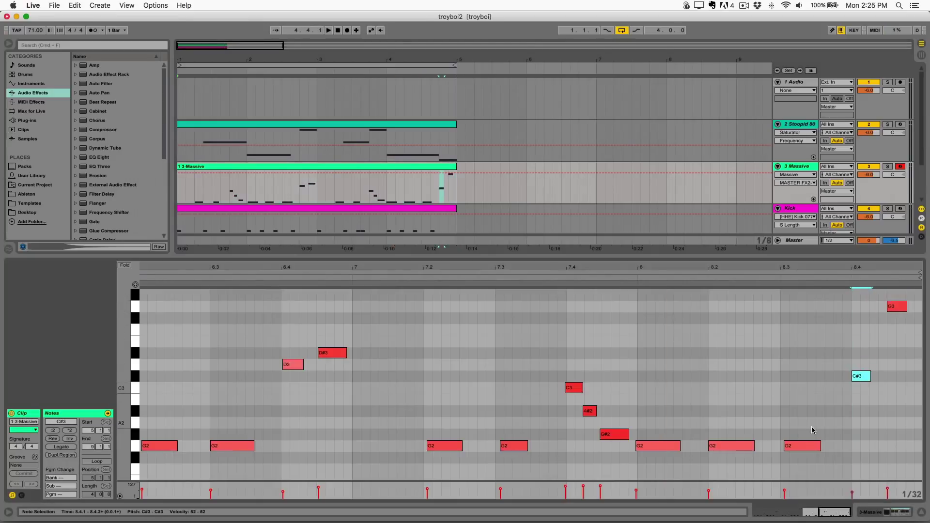
pyautogui.moveTo(802, 444); pyautogui.dragTo(794, 388)
pyautogui.press('Up')
pyautogui.press('Up')
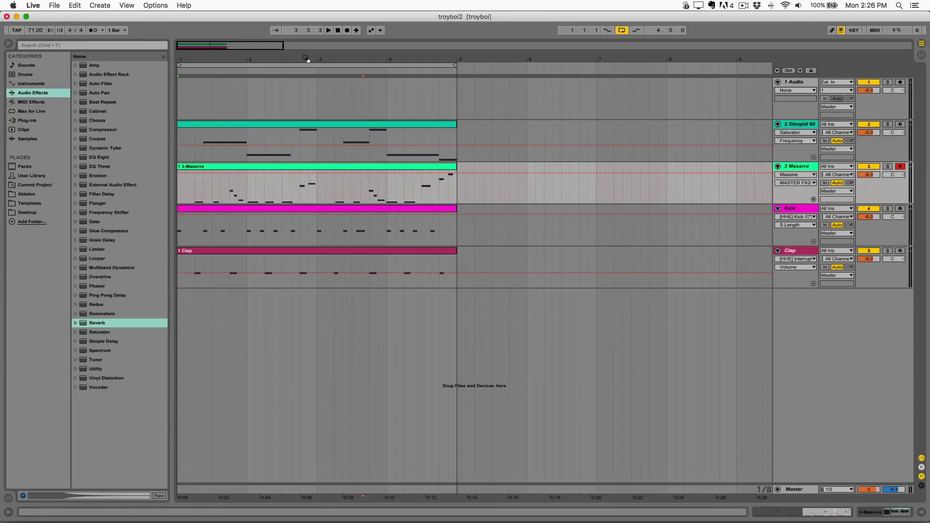
# Insert a new MIDI track below the 3 Massive track and load another Massive instrument on it
pyautogui.moveTo(306, 60)
pyautogui.mouseDown()
pyautogui.moveTo(307, 73)
pyautogui.moveTo(308, 60)
pyautogui.mouseUp()
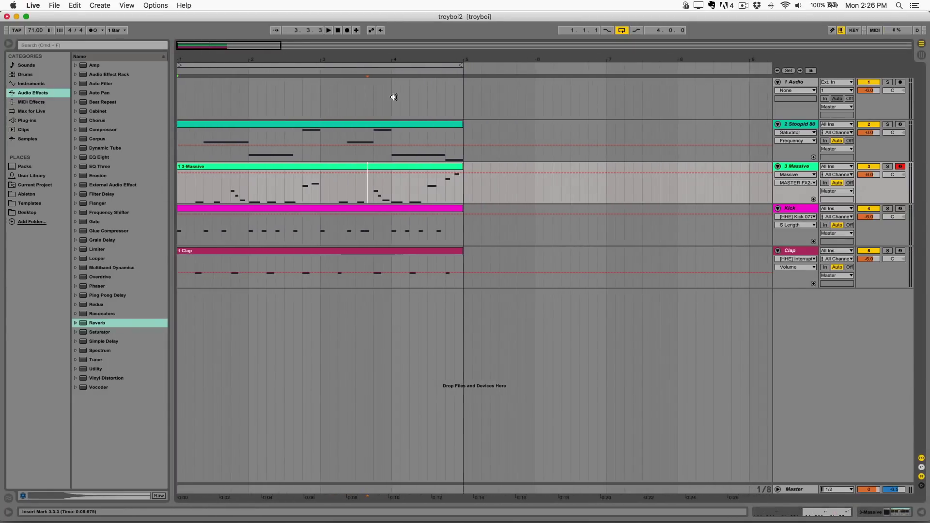
pyautogui.click(465, 196)
pyautogui.press('super+shift+t')
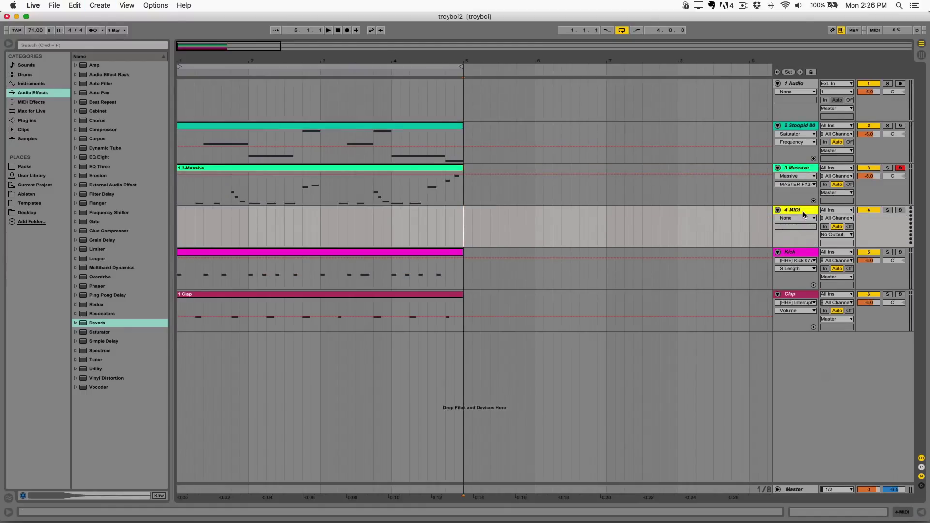
pyautogui.click(37, 121)
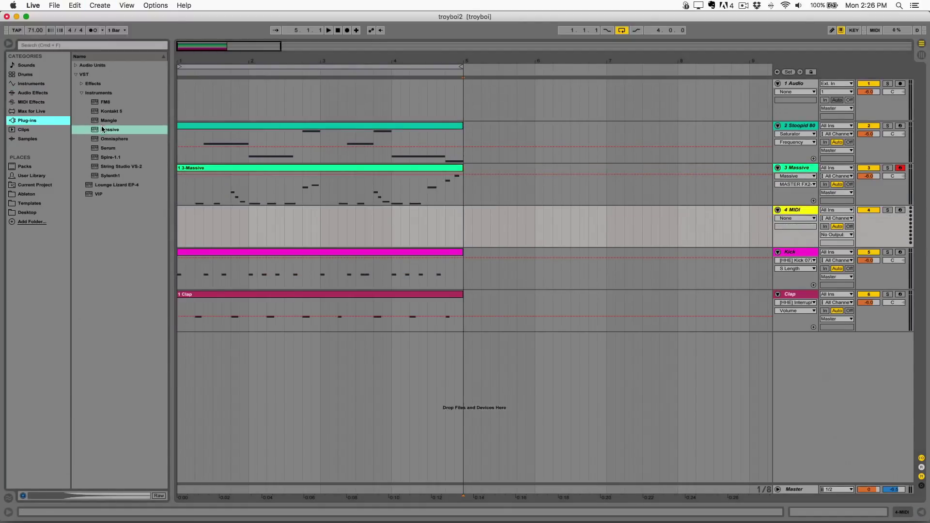
pyautogui.moveTo(102, 129); pyautogui.dragTo(257, 231)
pyautogui.moveTo(477, 208); pyautogui.dragTo(478, 209)
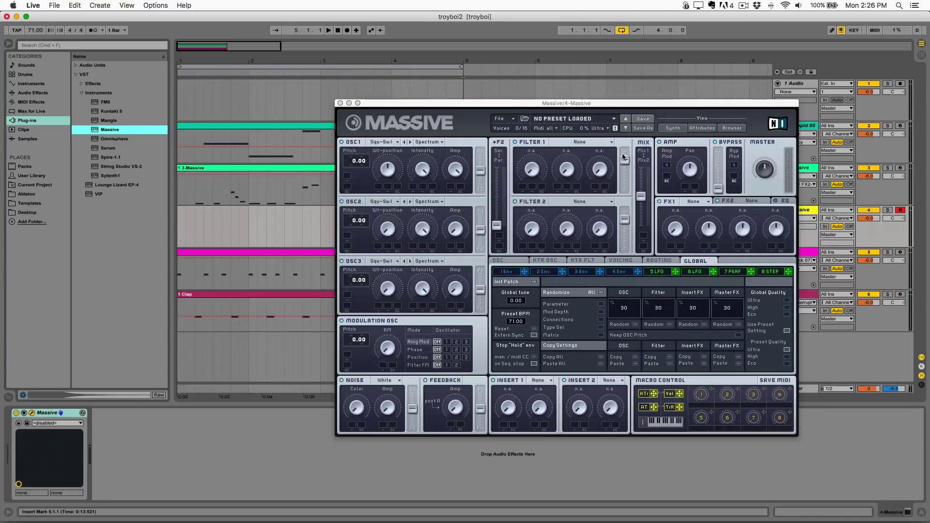
# Try the LD1 lead patch from the Future Beats for Massive presets, and load LD2 to audition over the loop
pyautogui.click(729, 128)
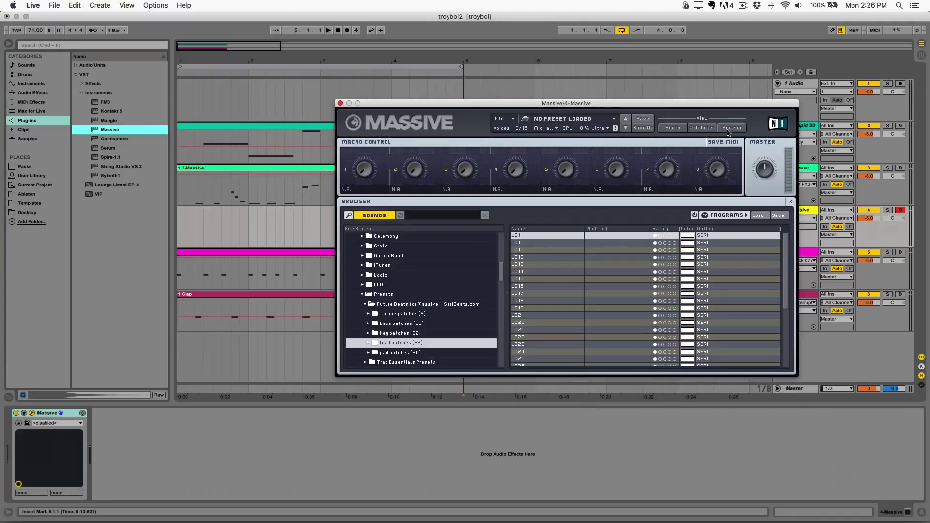
pyautogui.click(564, 236)
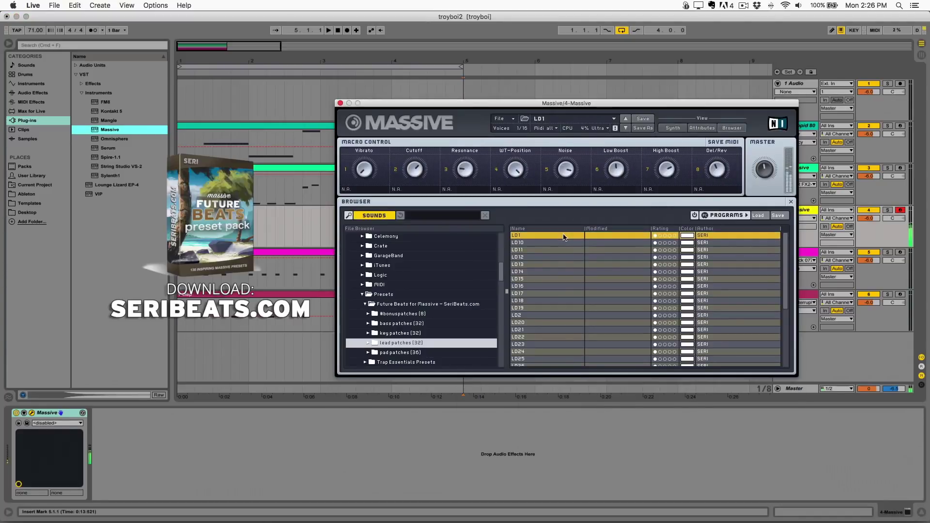
pyautogui.scroll(-2, 544, 281)
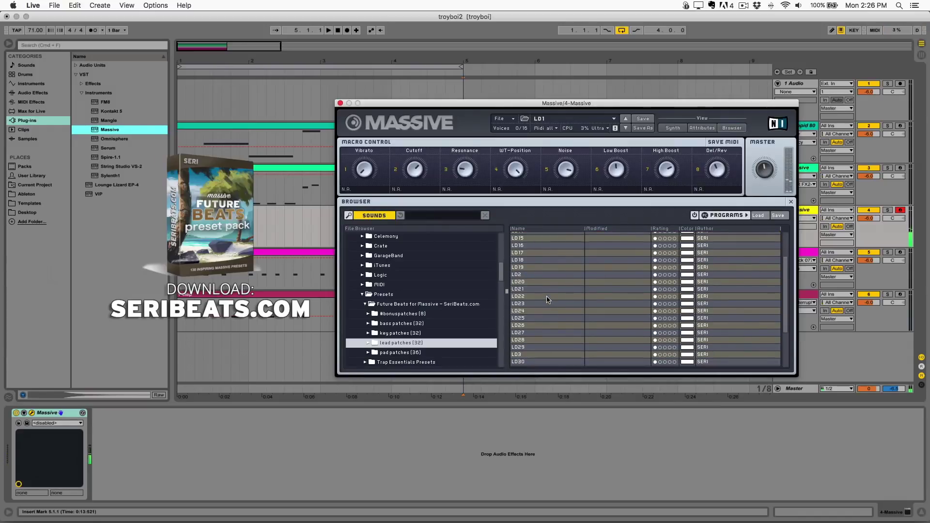
pyautogui.click(544, 275)
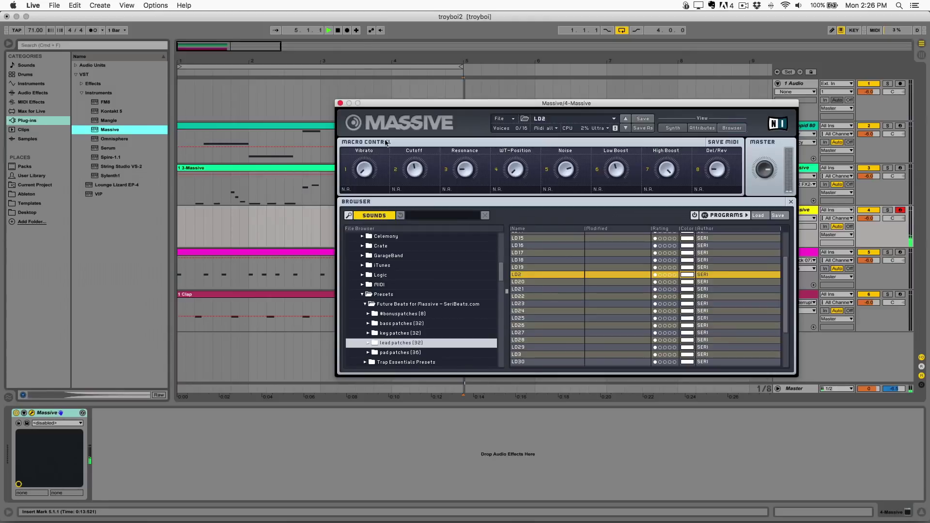
pyautogui.click(338, 32)
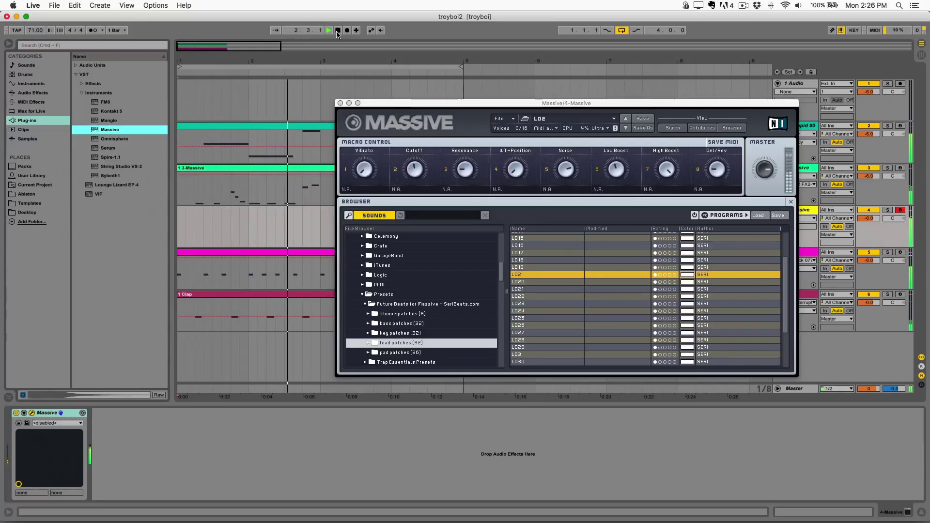
pyautogui.click(337, 31)
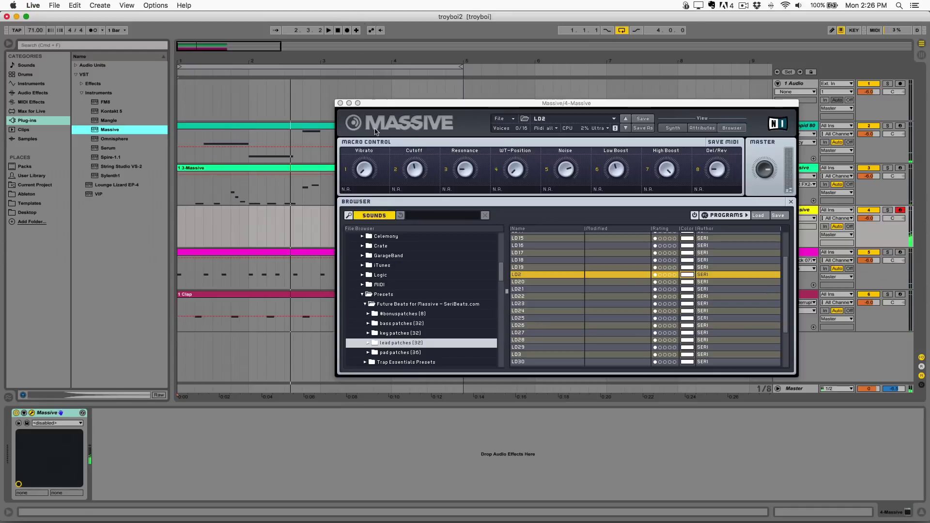
pyautogui.click(763, 174)
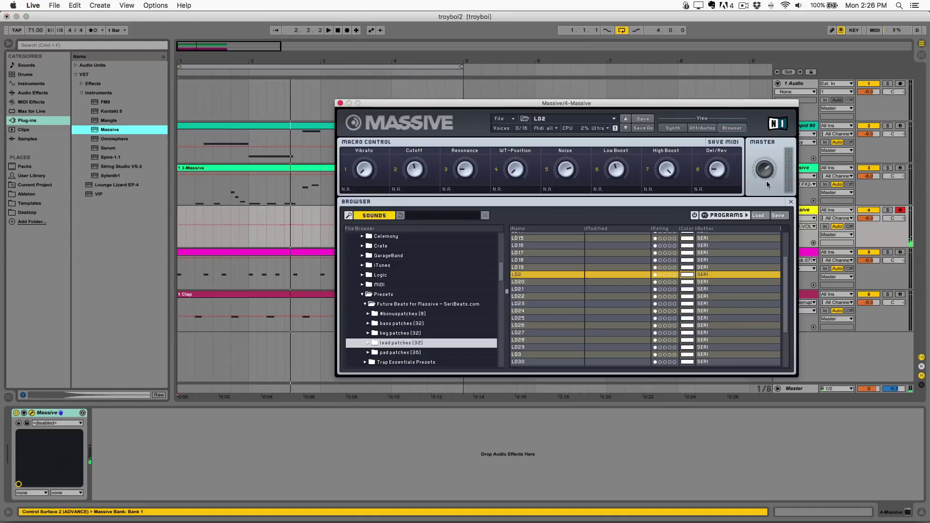
# Audition the LD20 and LD25 lead patches against the playing loop
pyautogui.moveTo(378, 103); pyautogui.dragTo(386, 105)
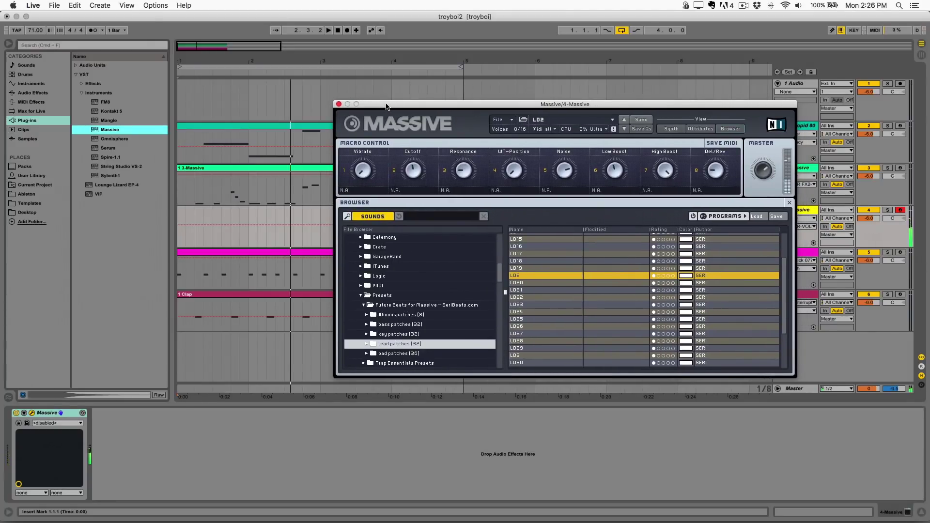
pyautogui.click(519, 283)
pyautogui.doubleClick(519, 282)
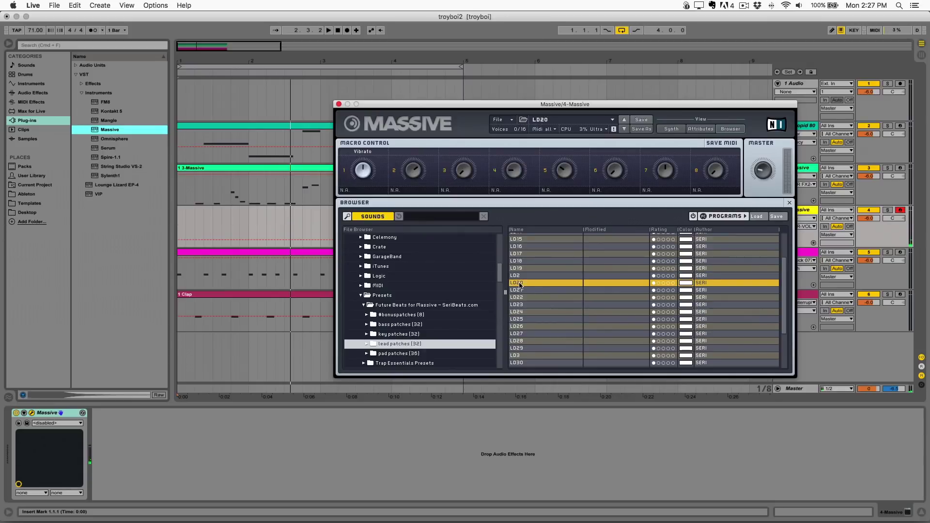
pyautogui.press('space')
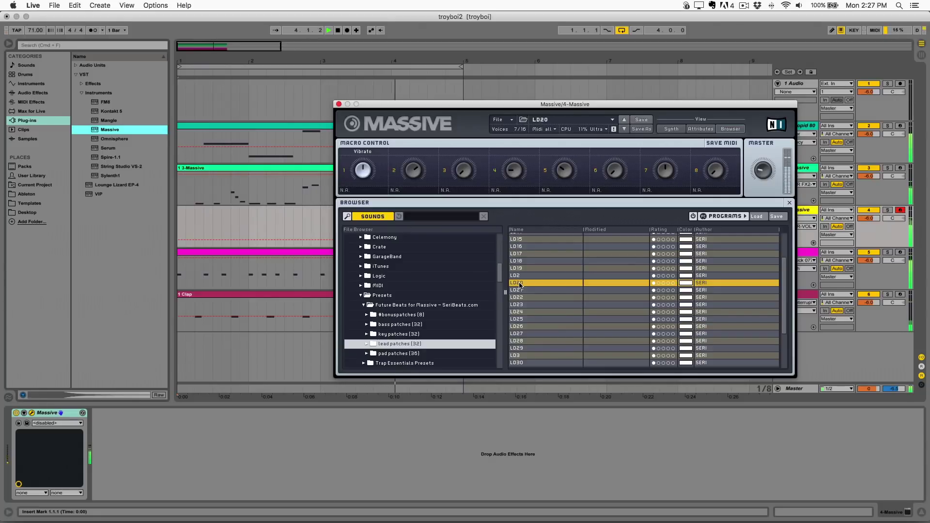
pyautogui.click(525, 319)
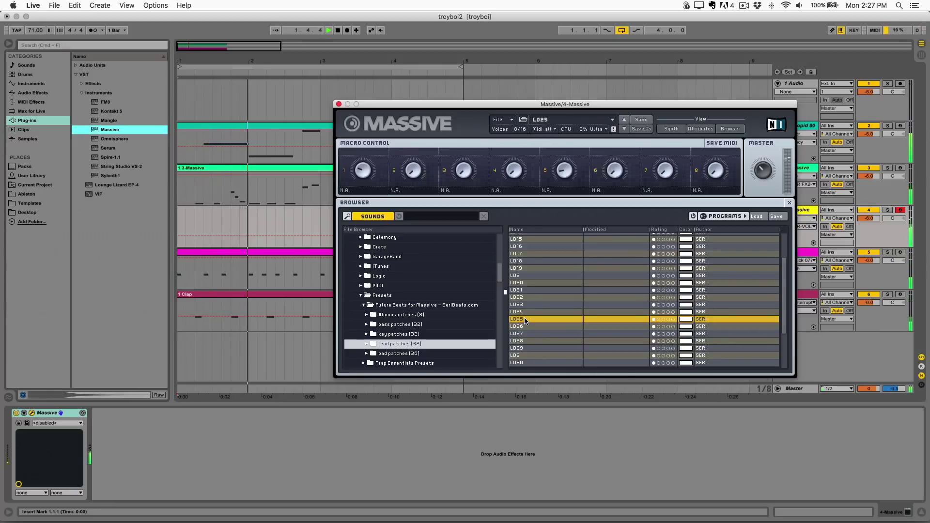
pyautogui.press('space')
# Load the LD2 lead patch again, audition it over the loop, and close the Massive window
pyautogui.click(532, 275)
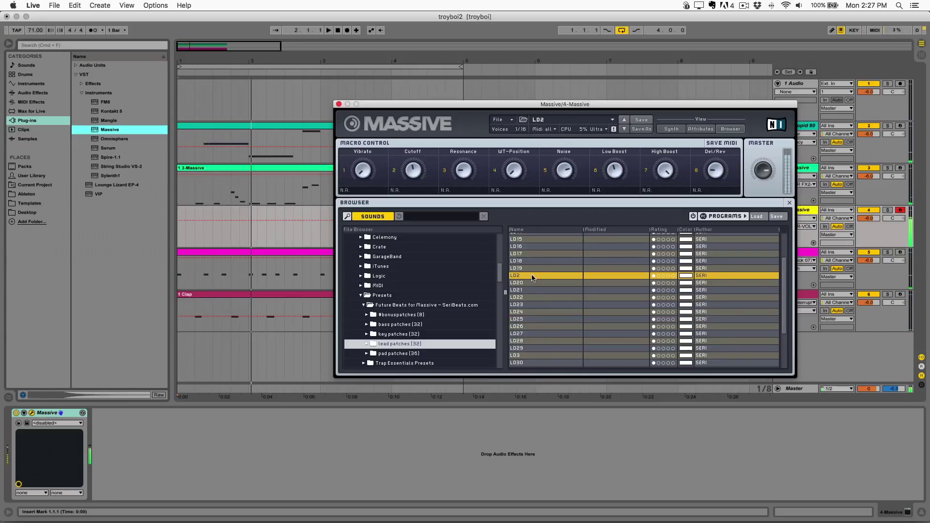
pyautogui.press('space')
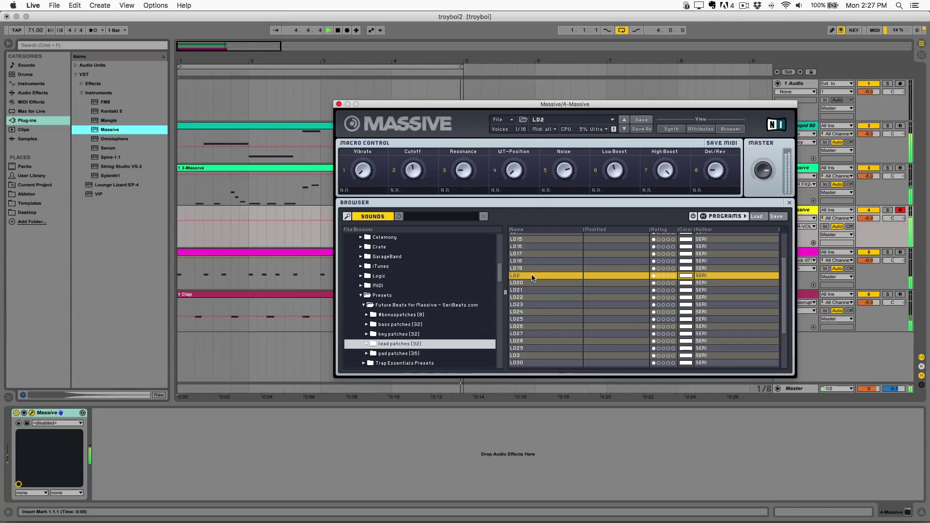
pyautogui.click(338, 104)
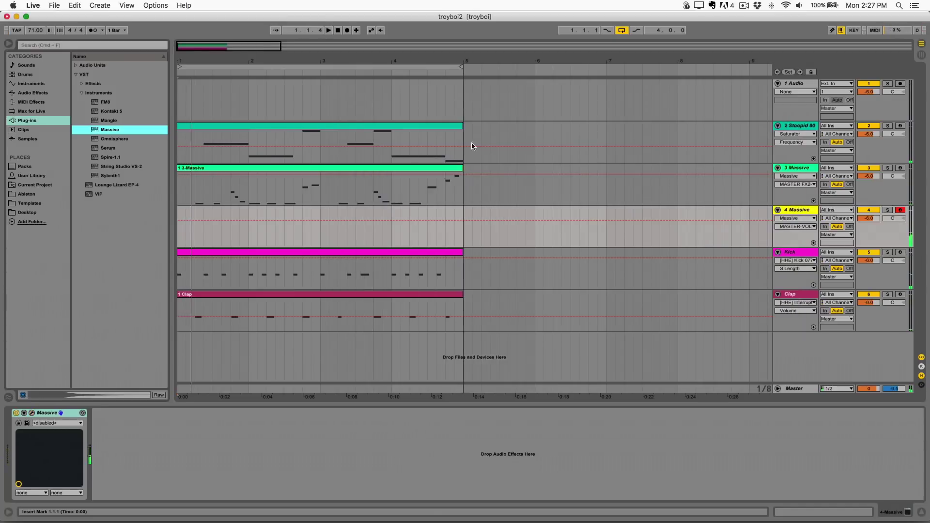
# Select the four-bar range from 1.1.1 to 5.1.1 on the 4 Massive track
pyautogui.moveTo(457, 231); pyautogui.dragTo(205, 240)
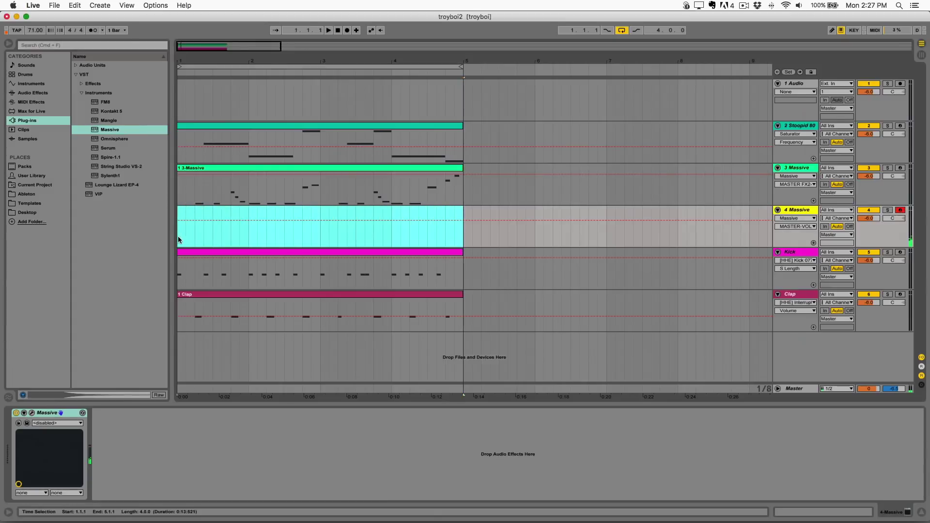
pyautogui.click(321, 244)
pyautogui.moveTo(462, 237); pyautogui.dragTo(181, 239)
pyautogui.click(302, 242)
pyautogui.moveTo(320, 241); pyautogui.dragTo(468, 219)
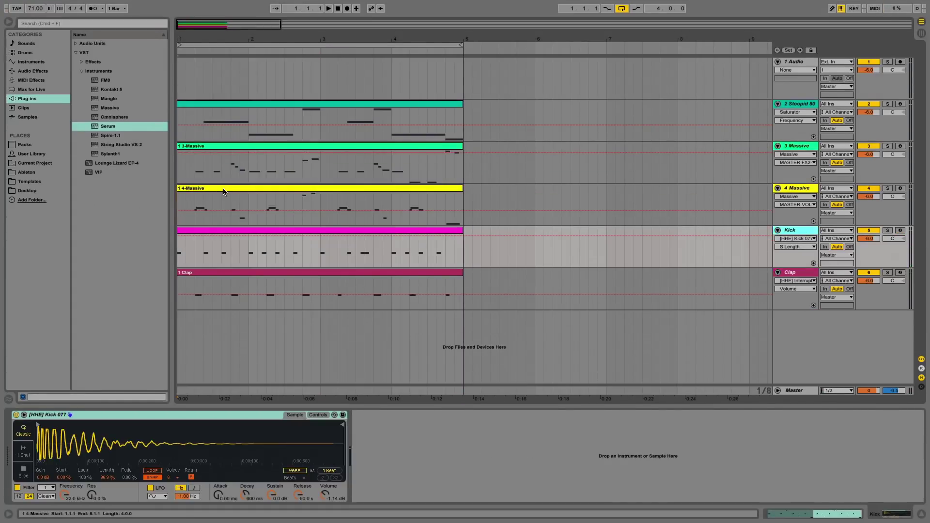
# Select the recorded 4-Massive clip and listen to it in the full loop
pyautogui.click(223, 189)
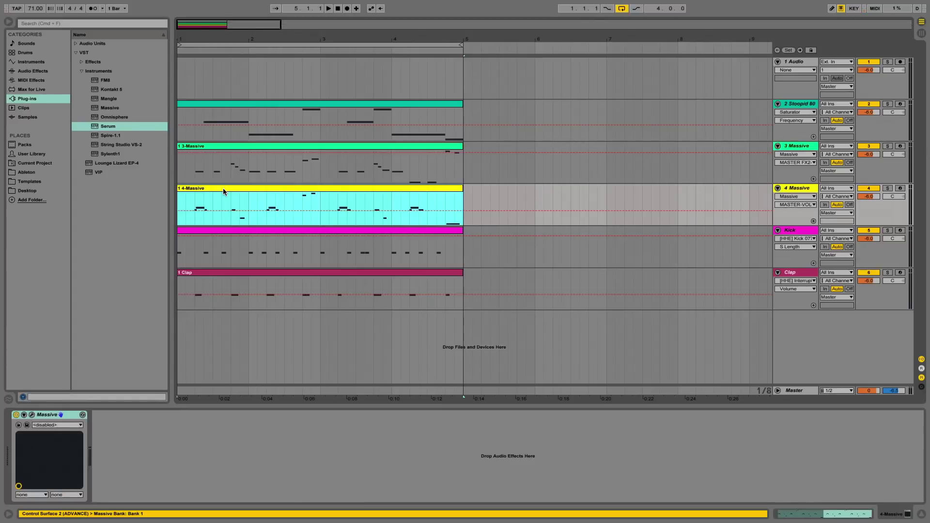
pyautogui.press('space')
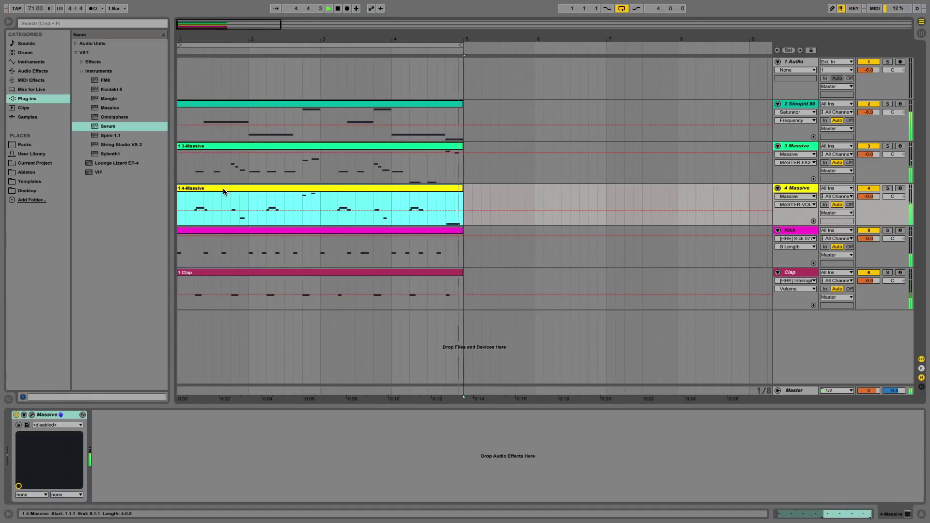
pyautogui.press('space')
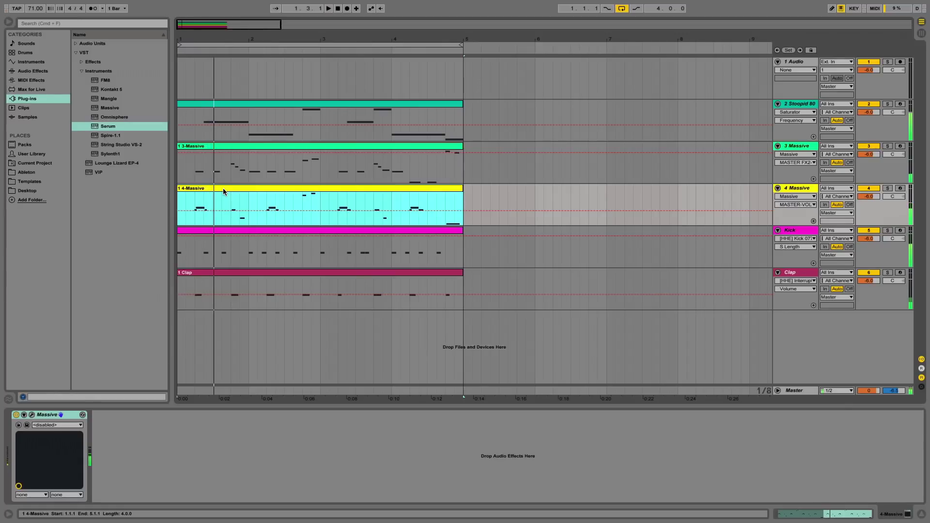
# Insert a new MIDI track directly below the 4 Massive track
pyautogui.click(787, 188)
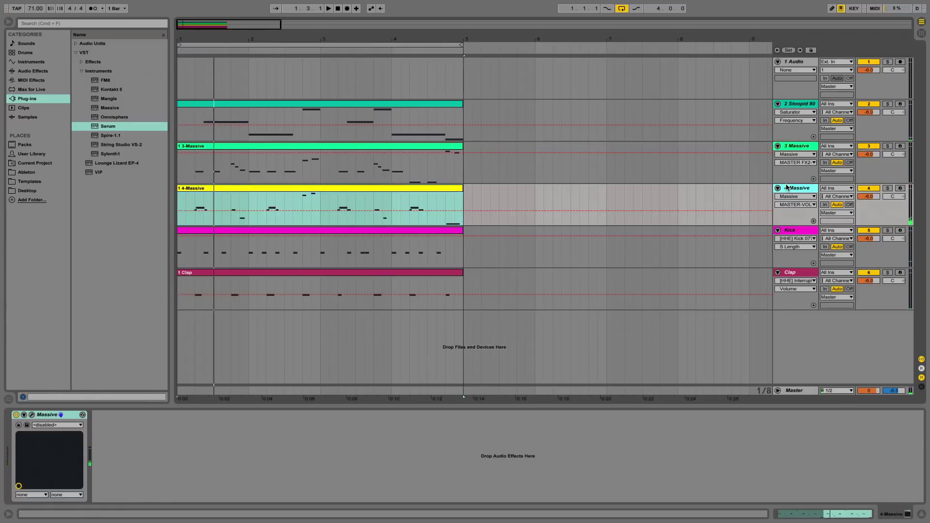
pyautogui.press('super+shift+t')
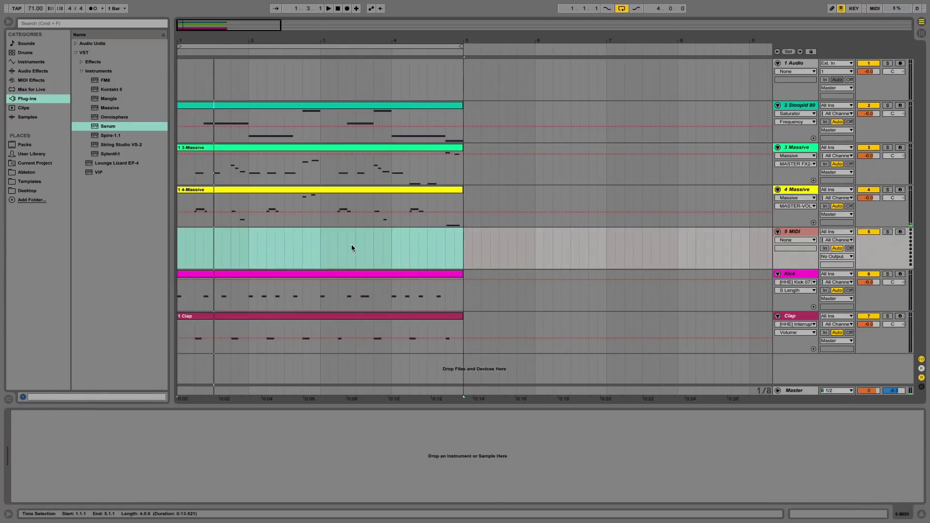
# Load the Serum instrument onto the empty 5 MIDI track
pyautogui.click(204, 246)
pyautogui.moveTo(106, 124); pyautogui.dragTo(304, 222)
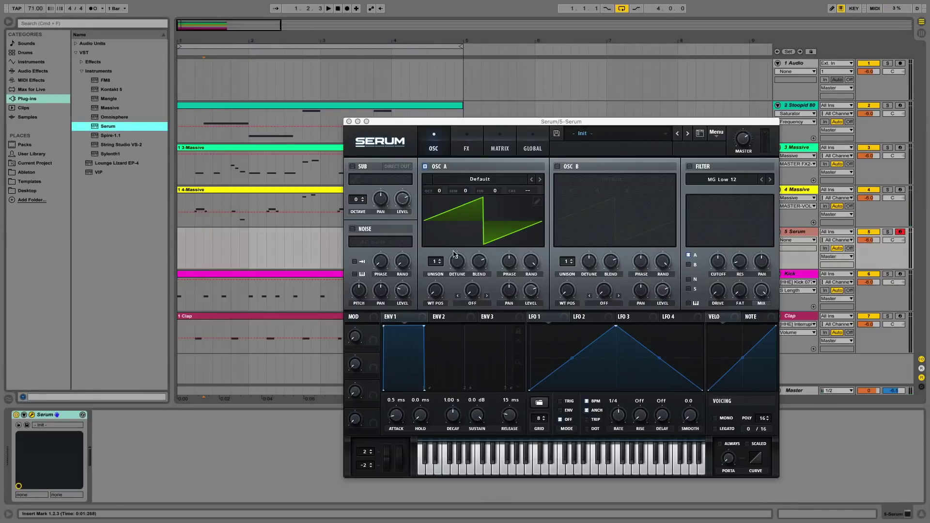
# Set oscillator A's unison to 8 voices, adjust its detune and blend, and lower Serum's master volume to 42%
pyautogui.click(435, 260)
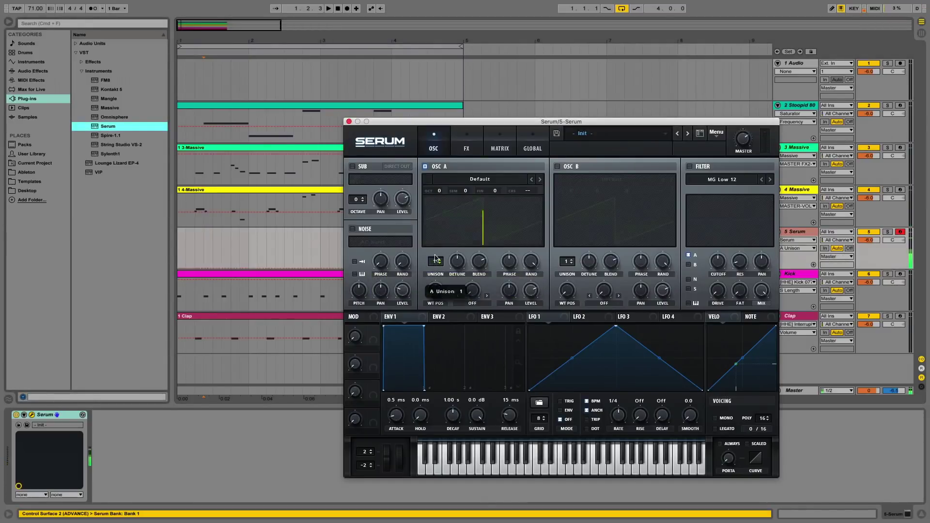
pyautogui.moveTo(435, 260); pyautogui.dragTo(473, 282)
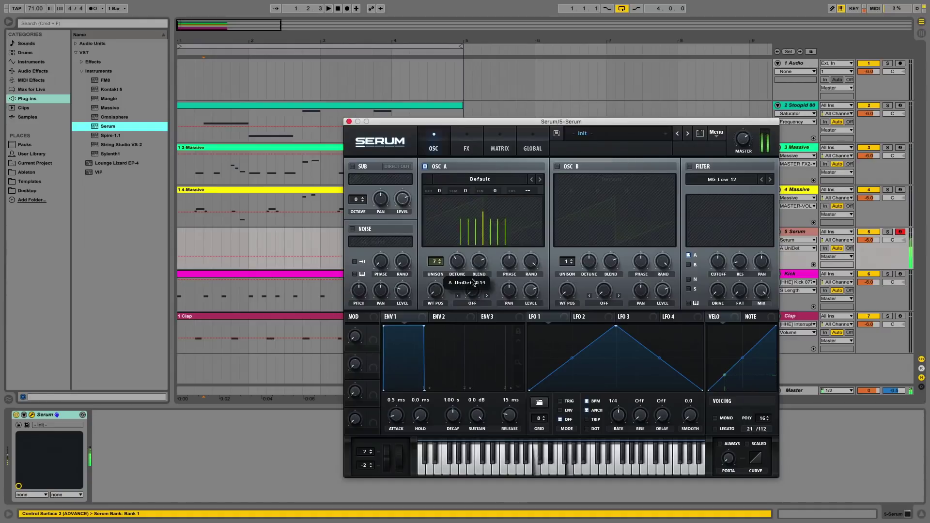
pyautogui.moveTo(746, 140); pyautogui.dragTo(749, 178)
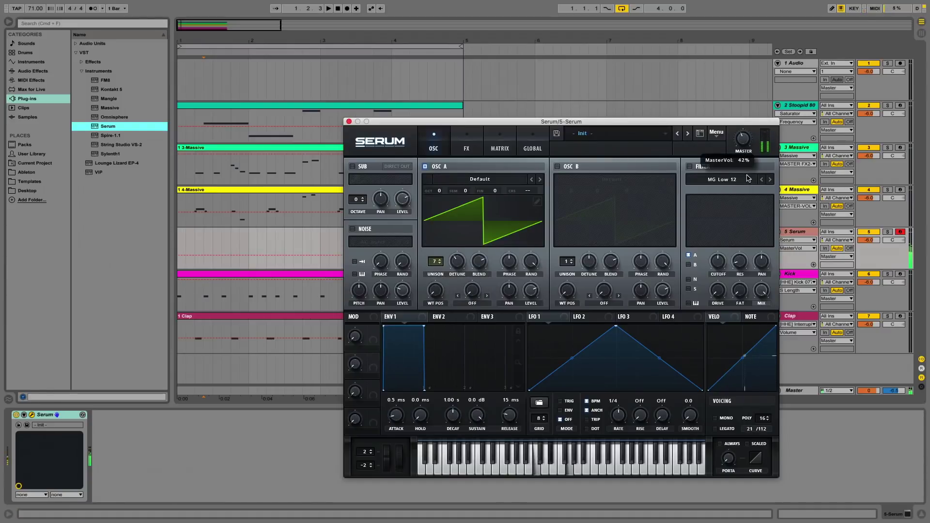
pyautogui.moveTo(433, 261); pyautogui.dragTo(620, 221)
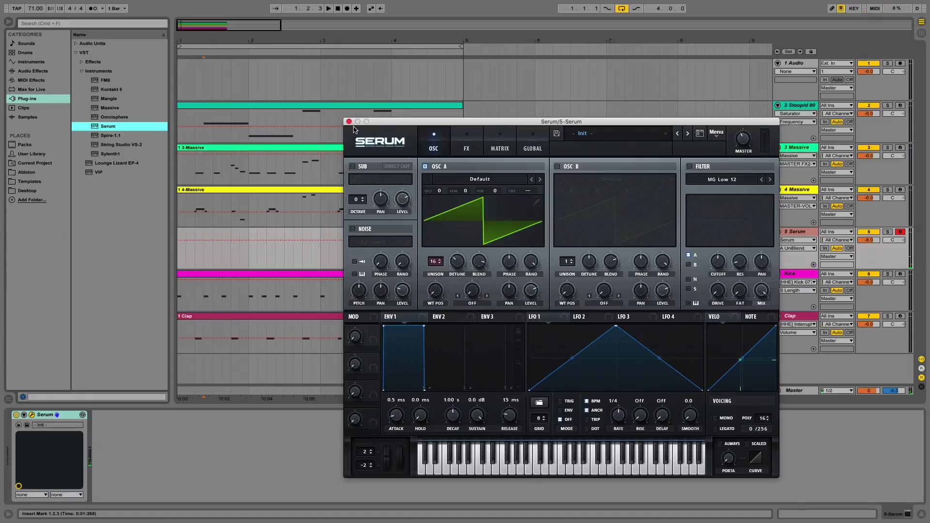
pyautogui.moveTo(430, 264)
pyautogui.mouseDown()
pyautogui.moveTo(436, 280)
pyautogui.moveTo(419, 269)
pyautogui.mouseUp()
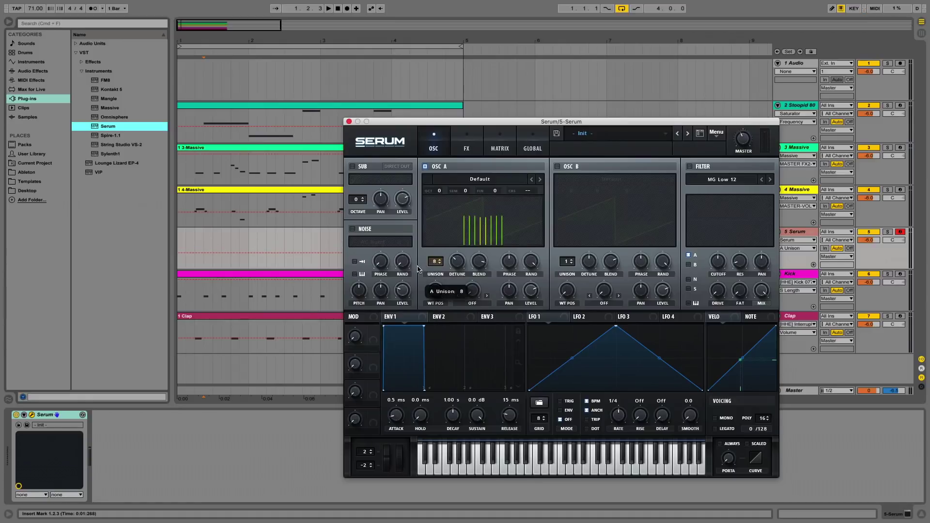
# Close the Serum window and record a four-bar chord part on the 5 Serum track
pyautogui.click(349, 122)
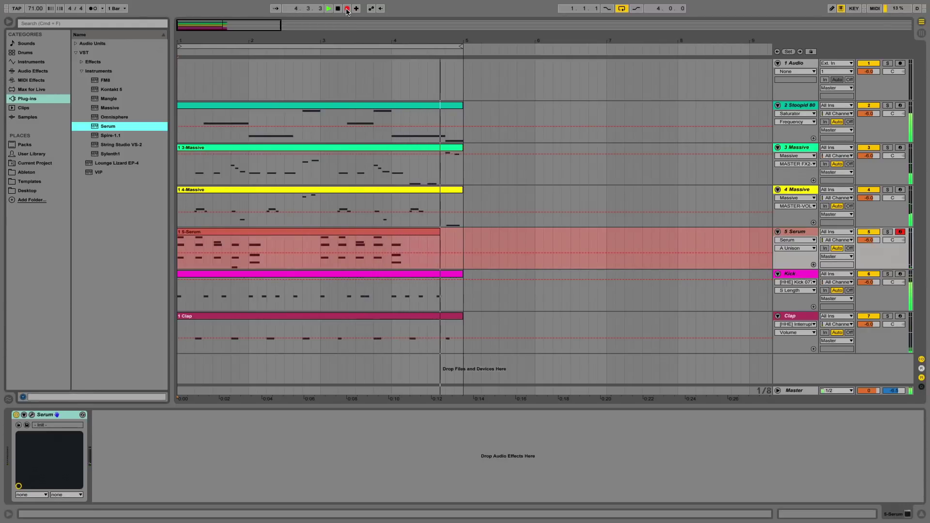
pyautogui.click(347, 9)
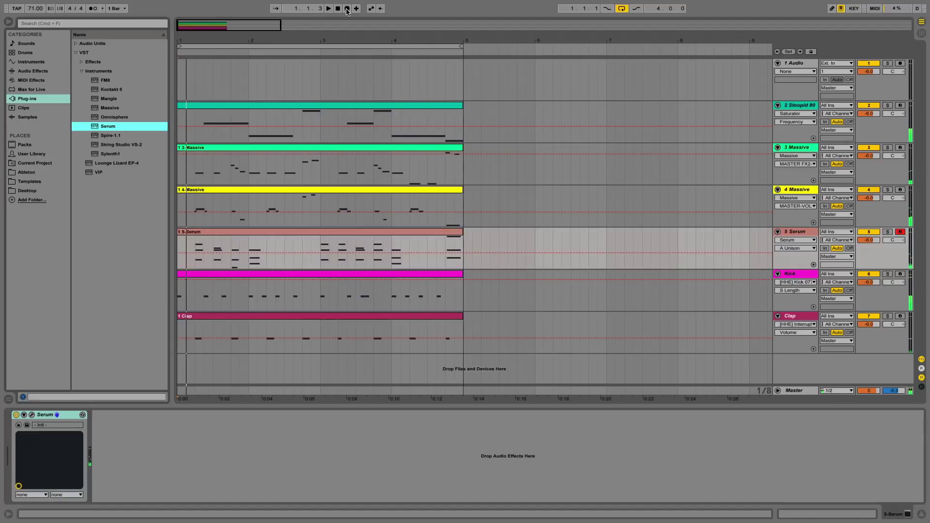
# Open the recorded 5-Serum clip for note editing and raise the top note of its last chord to D#4
pyautogui.doubleClick(435, 238)
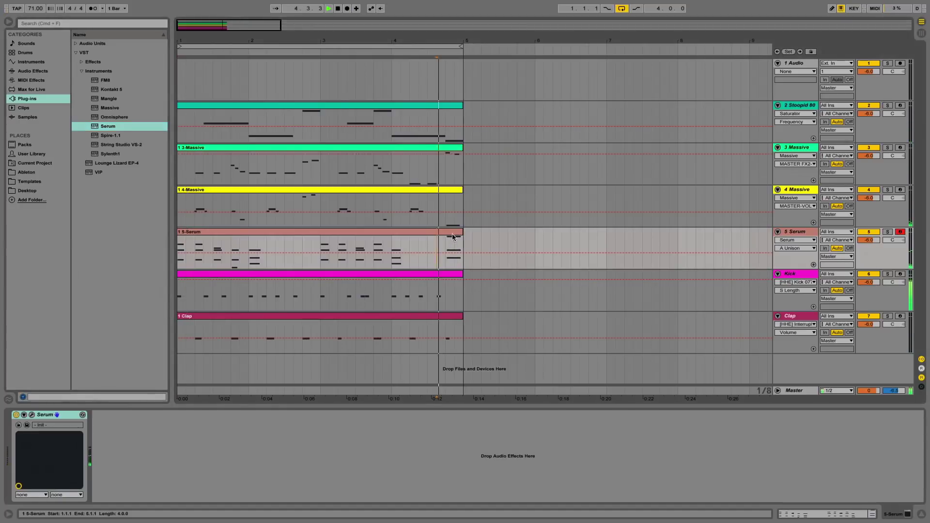
pyautogui.press('space')
pyautogui.scroll(3, 904, 312)
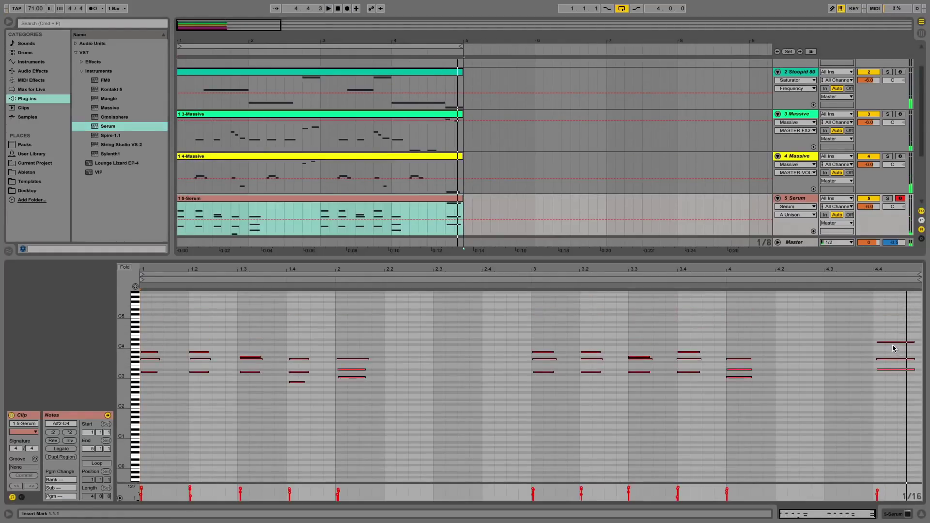
pyautogui.moveTo(891, 342); pyautogui.dragTo(892, 340)
pyautogui.click(872, 281)
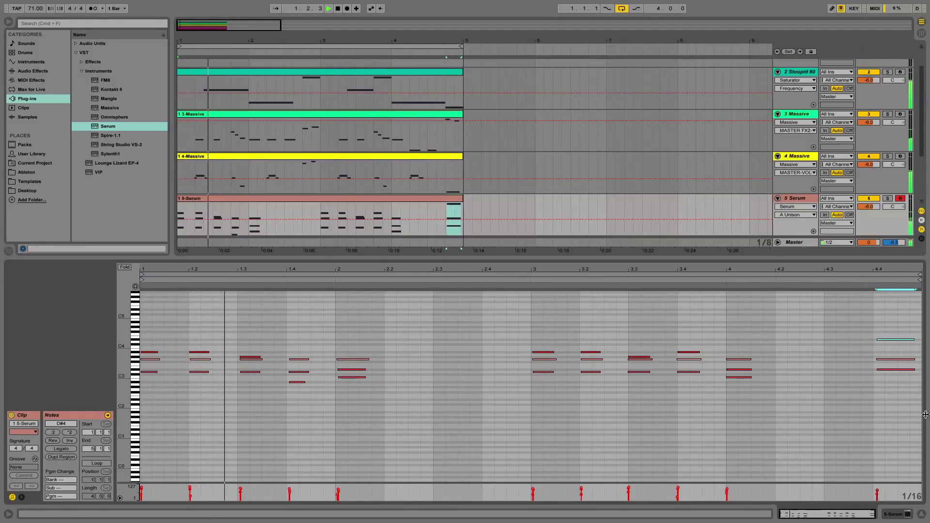
# Nudge the chords near 4.4, 2.1 and 1.4 in the Serum clip earlier onto their beat lines
pyautogui.moveTo(905, 415); pyautogui.dragTo(902, 333)
pyautogui.press('Left')
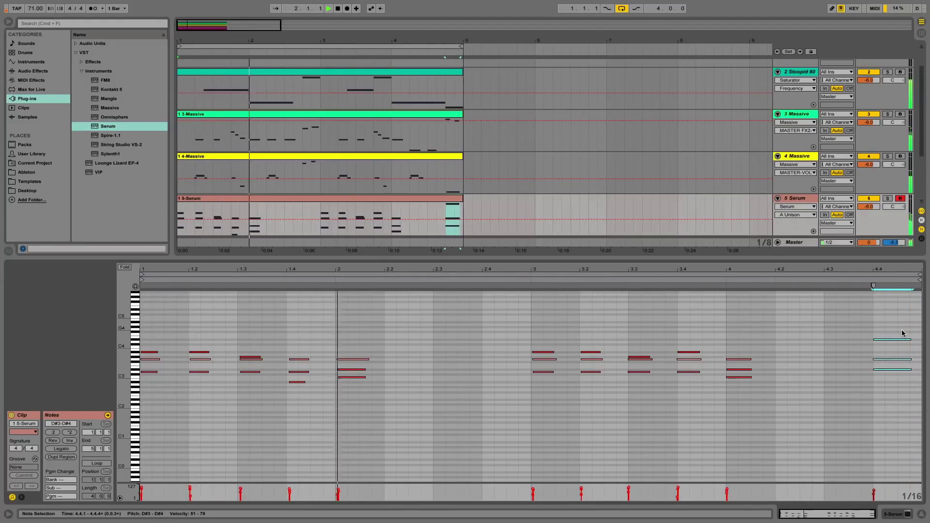
pyautogui.moveTo(391, 326); pyautogui.dragTo(365, 386)
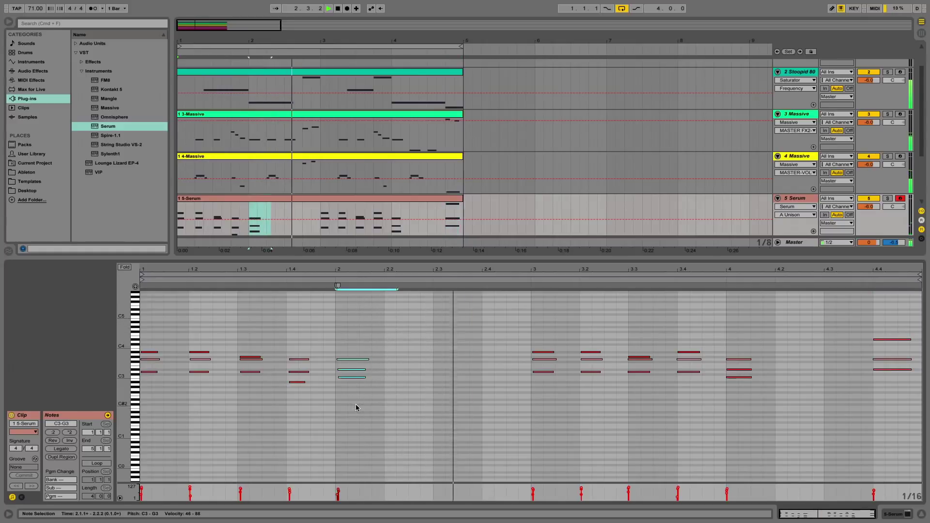
pyautogui.moveTo(304, 337); pyautogui.dragTo(290, 424)
pyautogui.press('Left')
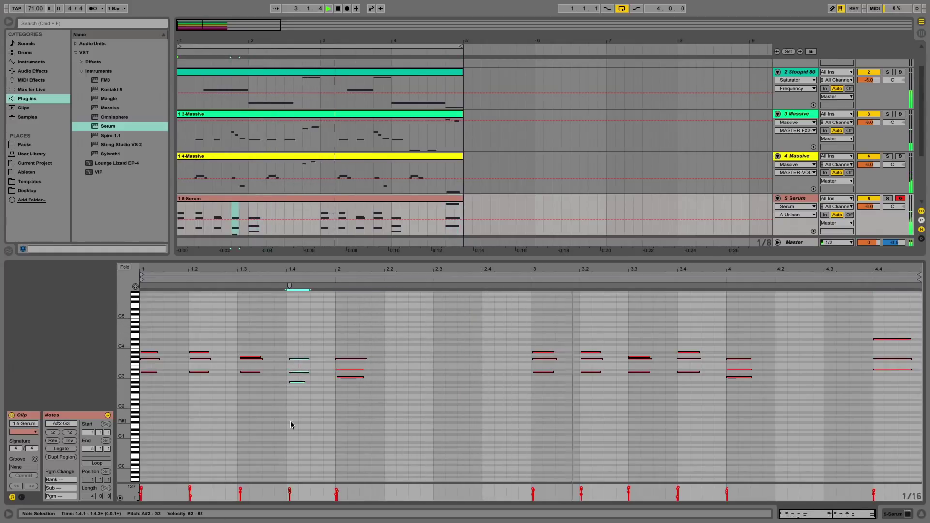
# Nudge the notes of the chords near 1.3 and 1.2 in the Serum clip earlier onto their beat lines
pyautogui.moveTo(270, 342); pyautogui.dragTo(244, 398)
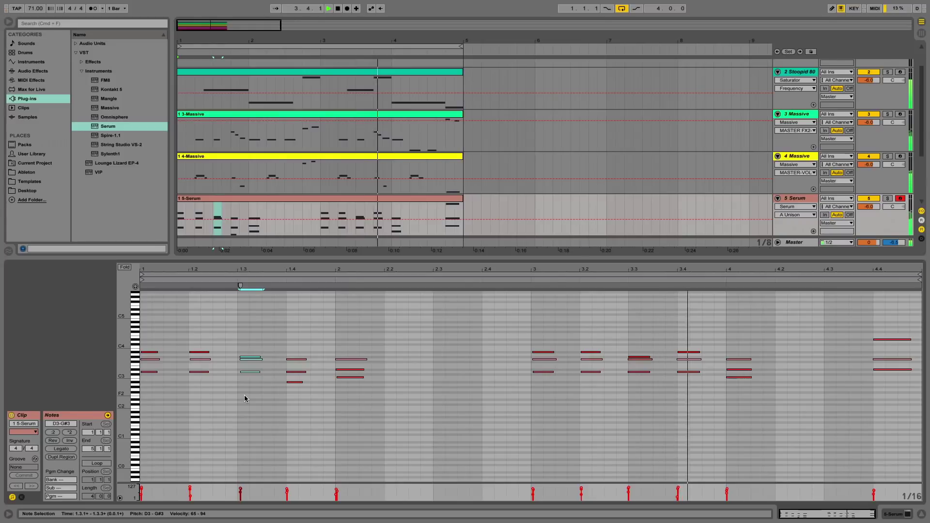
pyautogui.press('Left')
pyautogui.moveTo(199, 330); pyautogui.dragTo(202, 418)
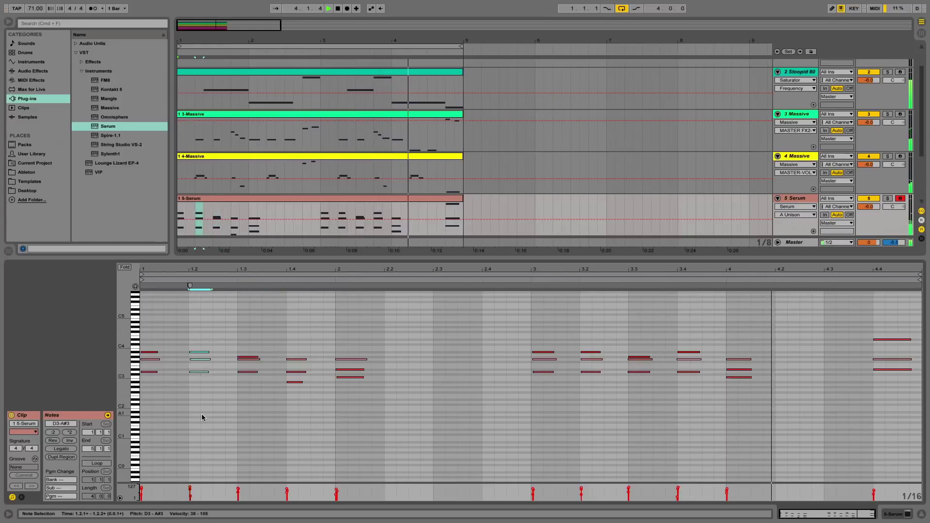
pyautogui.click(221, 367)
pyautogui.click(200, 359)
pyautogui.press('Left')
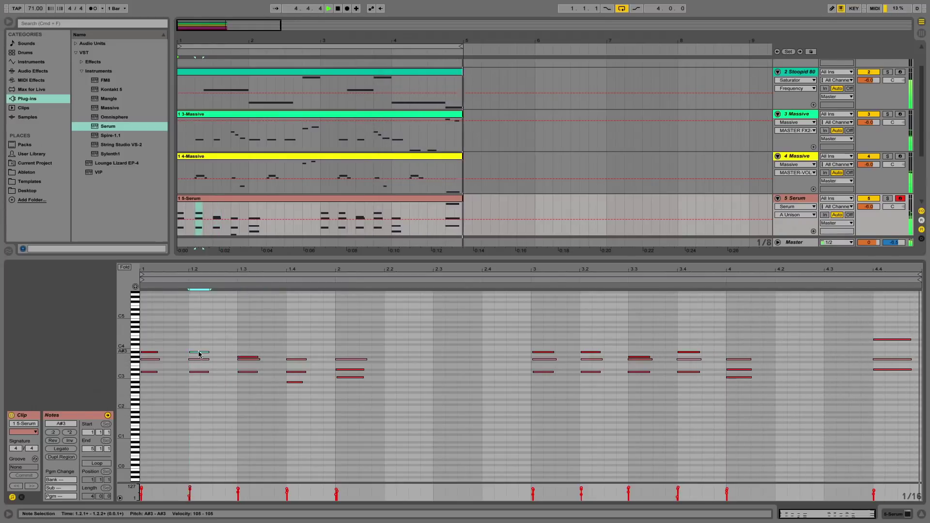
pyautogui.click(197, 372)
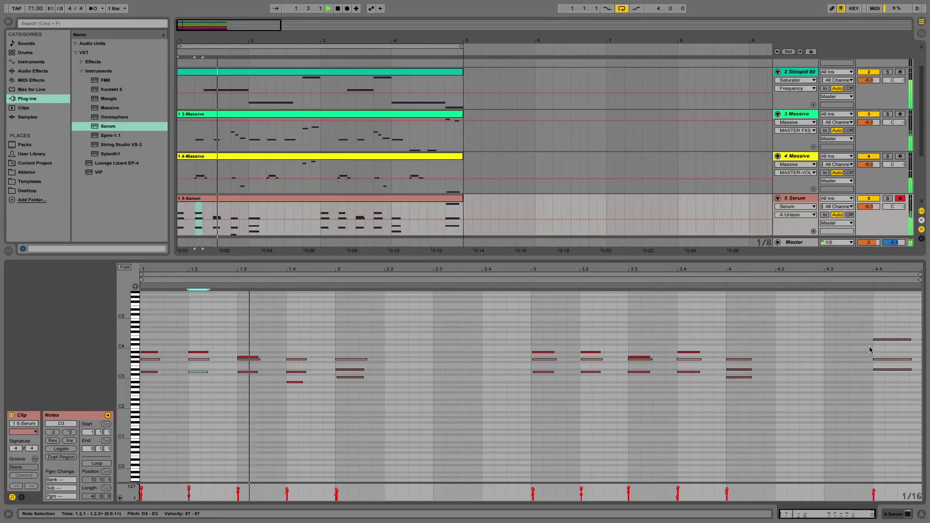
# Add a G3 note at 4.3.3 before the last chord and lengthen it to 4.4.1
pyautogui.moveTo(890, 308); pyautogui.dragTo(905, 394)
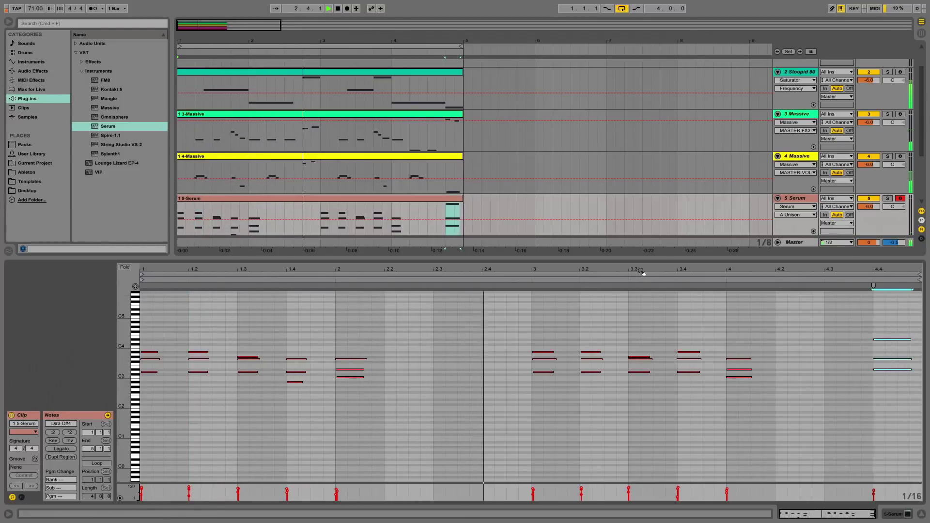
pyautogui.moveTo(124, 350); pyautogui.dragTo(162, 349)
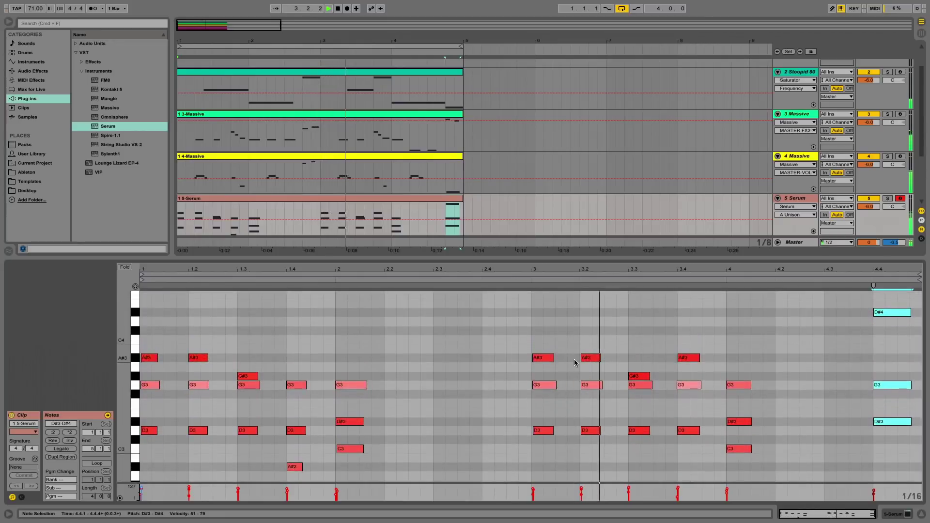
pyautogui.scroll(-3, 596, 361)
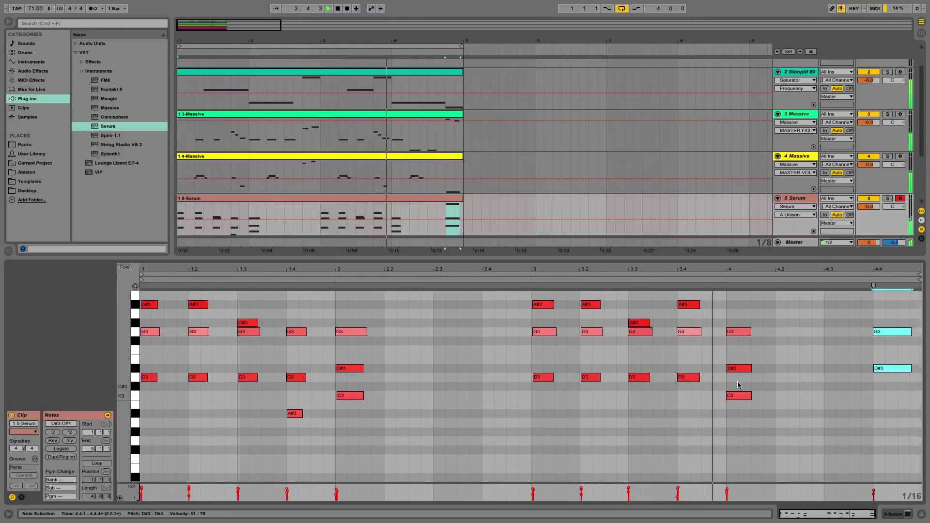
pyautogui.doubleClick(852, 332)
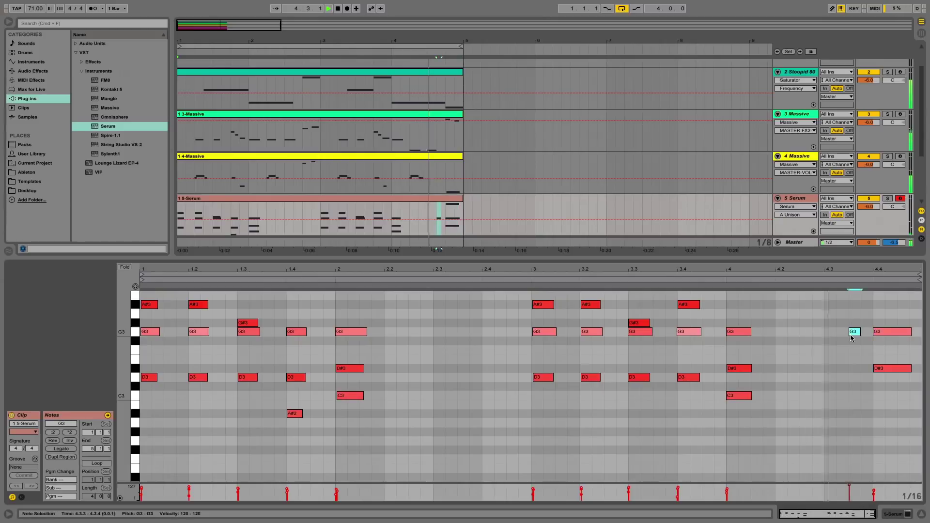
pyautogui.moveTo(861, 332); pyautogui.dragTo(872, 332)
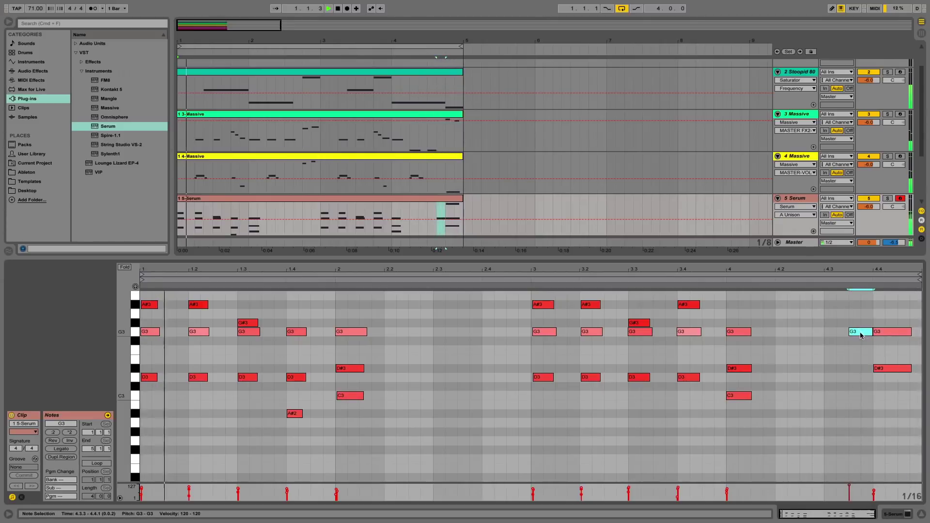
# Try the added note at 4.3.3 an octave lower on G2 and on A#2 while replaying the ending
pyautogui.hotkey('shift', 'Down')
pyautogui.click(819, 281)
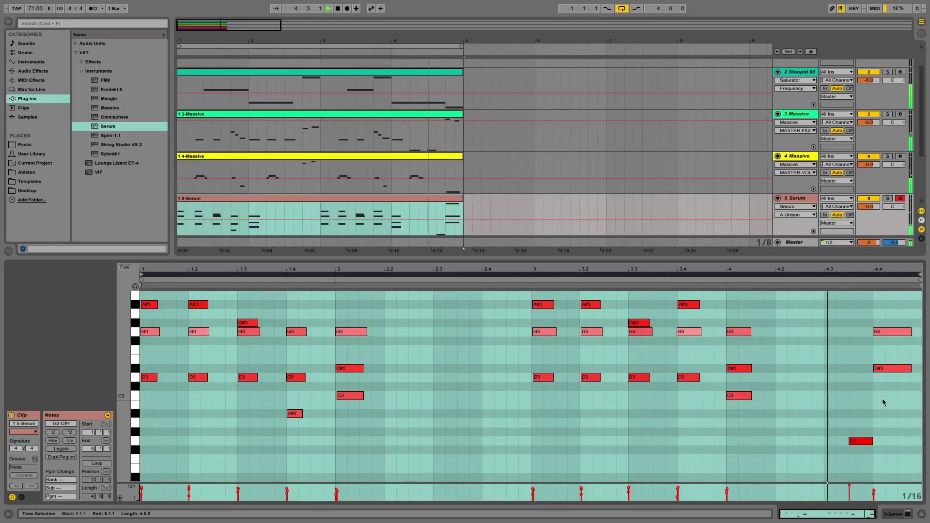
pyautogui.press('space')
pyautogui.moveTo(856, 441); pyautogui.dragTo(863, 416)
pyautogui.click(839, 306)
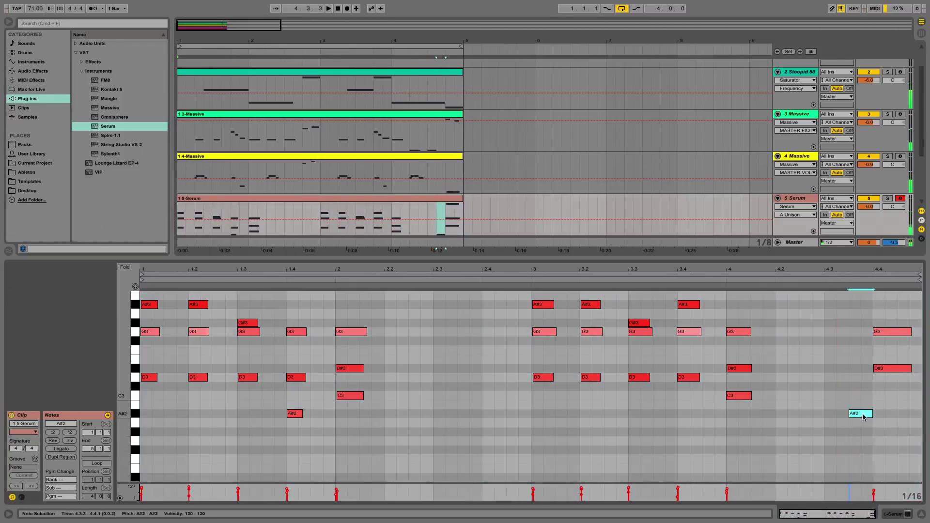
pyautogui.press('space')
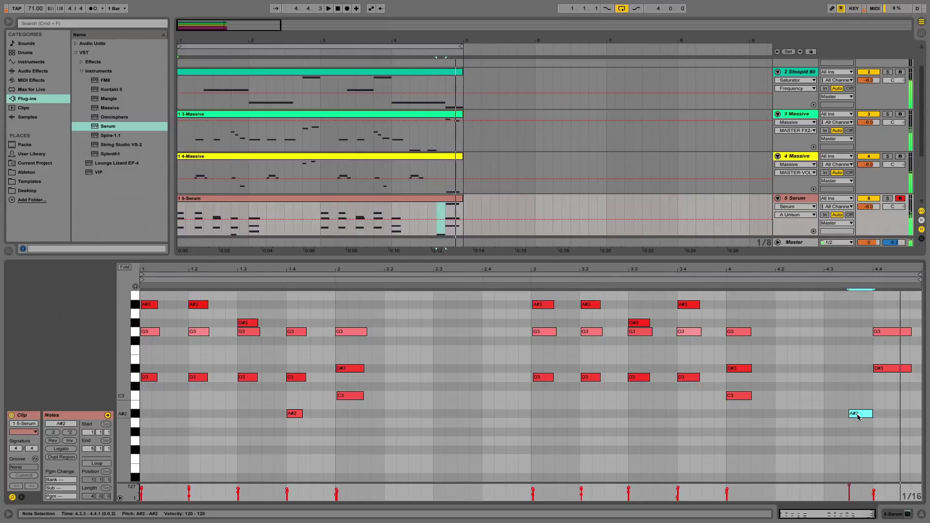
# Try the added note at 4.3.3 on D#3 and on C3, listening to each over the loop
pyautogui.press('space')
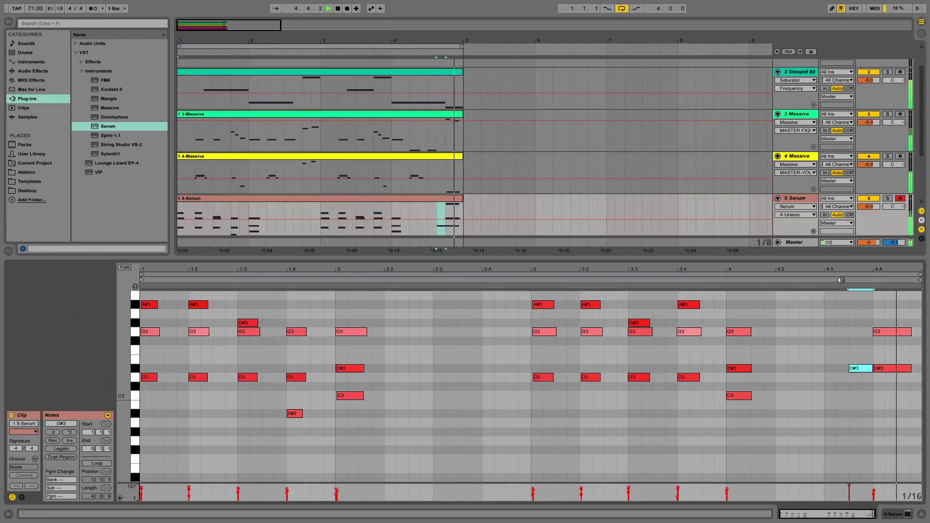
pyautogui.press('Down')
pyautogui.press('Down')
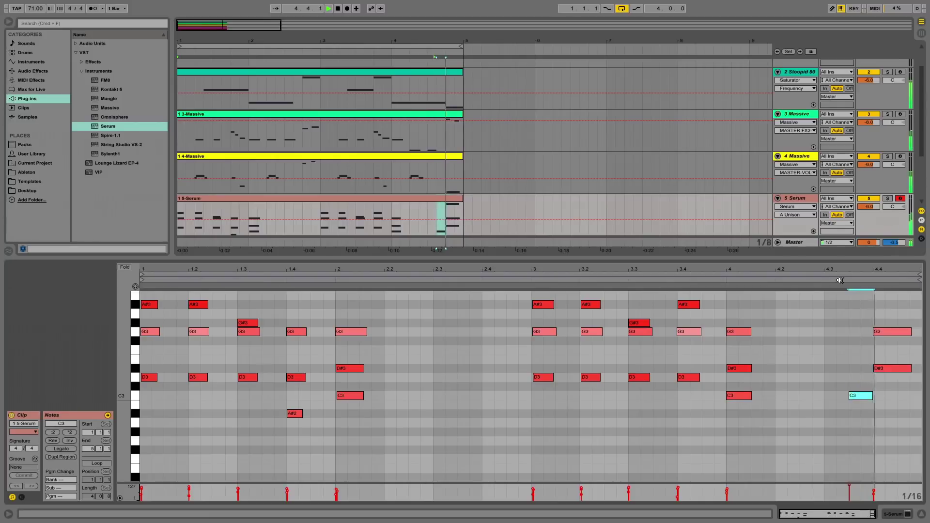
pyautogui.press('space')
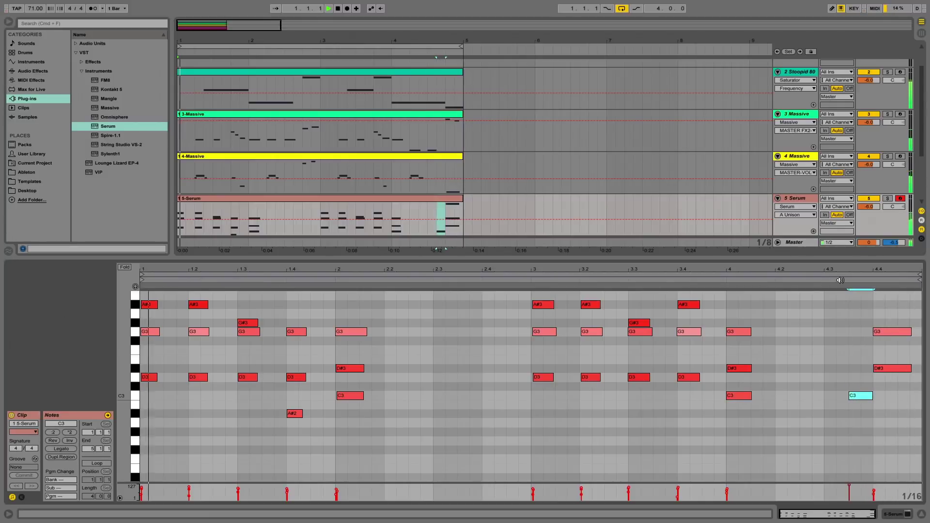
# Try a copy of the bar 4 chord at 4.3.3 in place of the single note, and undo the paste
pyautogui.moveTo(751, 318); pyautogui.dragTo(735, 426)
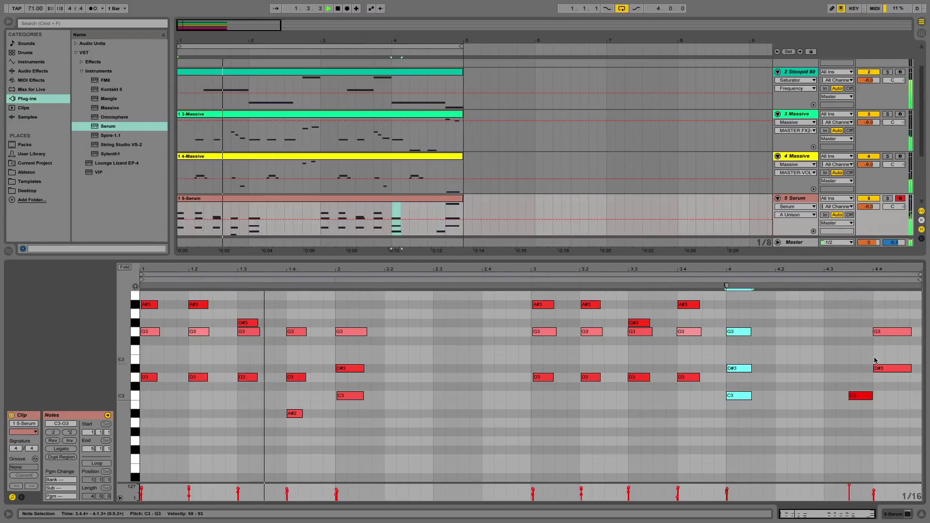
pyautogui.press('super+c')
pyautogui.click(848, 342)
pyautogui.press('super+v')
pyautogui.press('space')
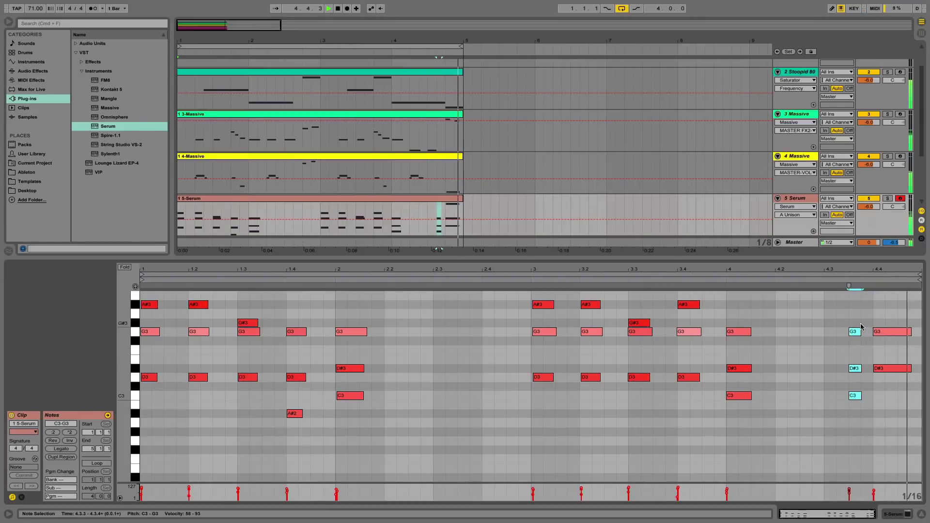
pyautogui.press('super+z')
pyautogui.press('super+z')
pyautogui.press('super+z')
# Raise the single note at 4.3.3 to G3, replay the ending, and hide the clip's note editor
pyautogui.press('Up')
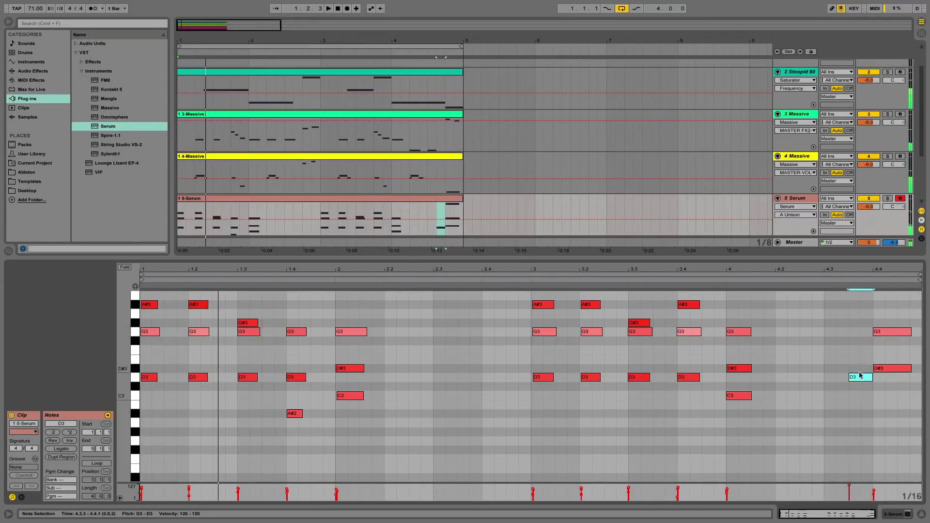
pyautogui.press('super+a')
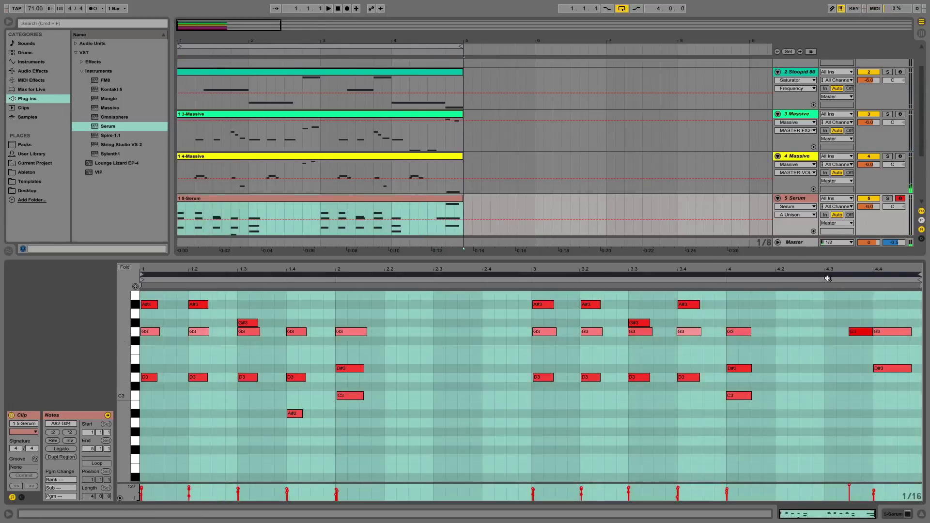
pyautogui.click(829, 275)
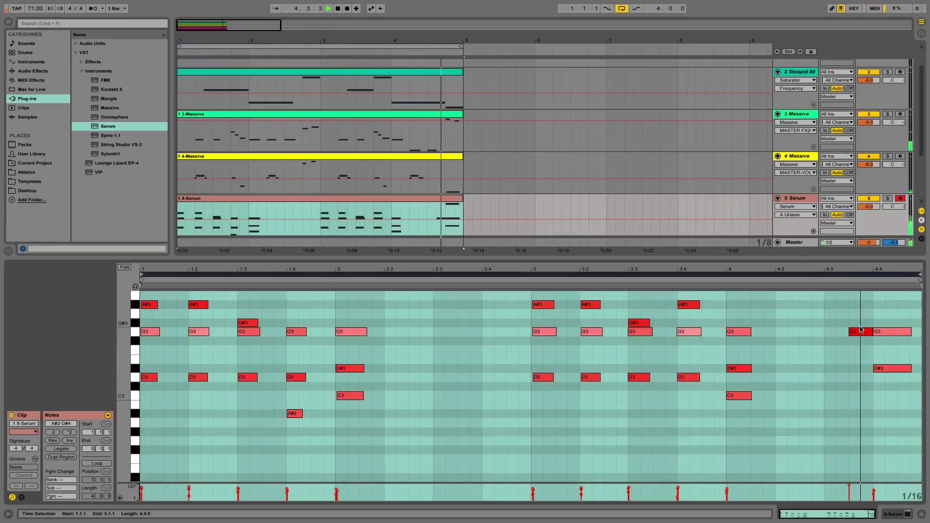
pyautogui.click(922, 515)
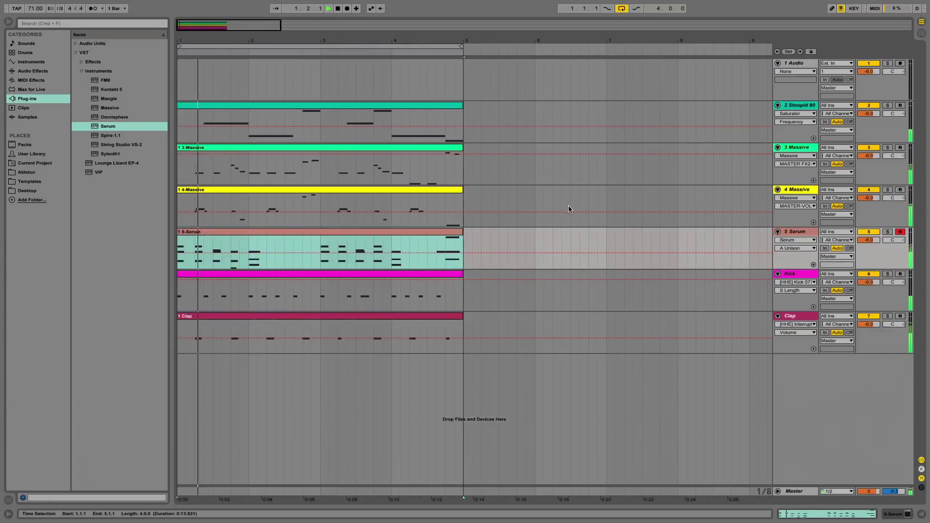
# Open the Serum instrument on track 5 and lengthen its Env 1 release to about 1.07 s while replaying the loop
pyautogui.click(472, 242)
pyautogui.press('space')
pyautogui.doubleClick(798, 233)
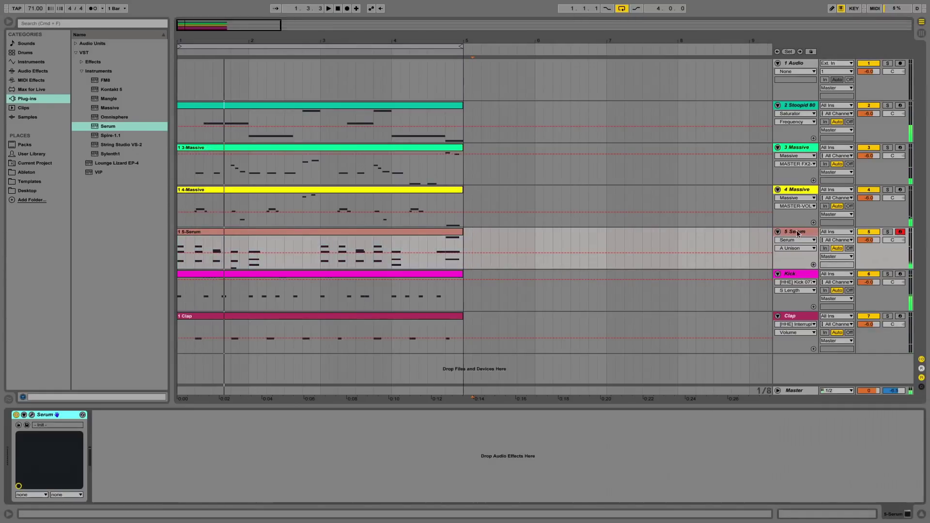
pyautogui.click(32, 415)
pyautogui.moveTo(505, 417); pyautogui.dragTo(514, 405)
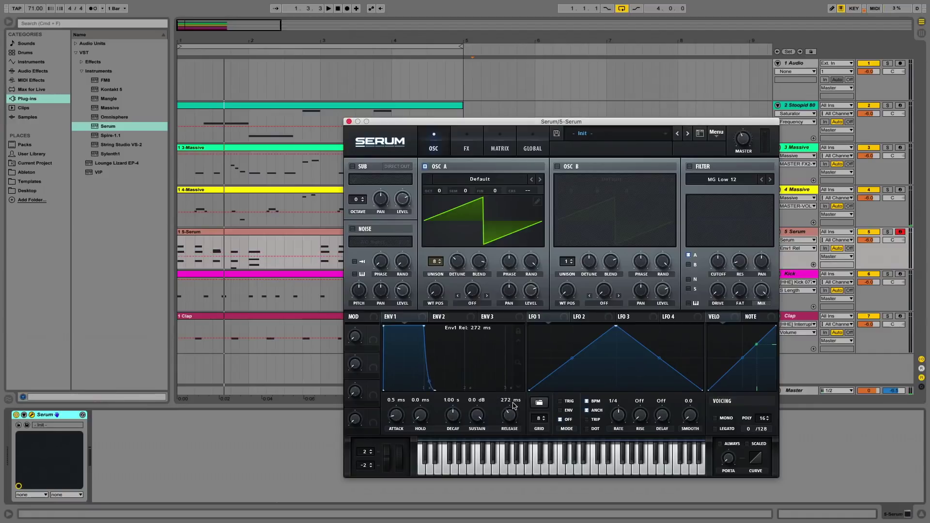
pyautogui.click(264, 247)
pyautogui.press('space')
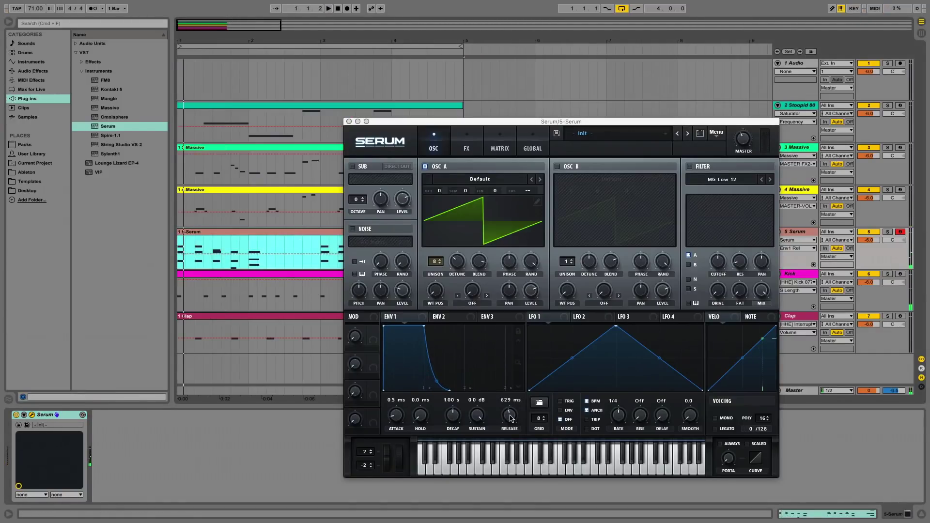
pyautogui.moveTo(511, 417)
pyautogui.mouseDown()
pyautogui.moveTo(513, 409)
pyautogui.moveTo(509, 423)
pyautogui.mouseUp()
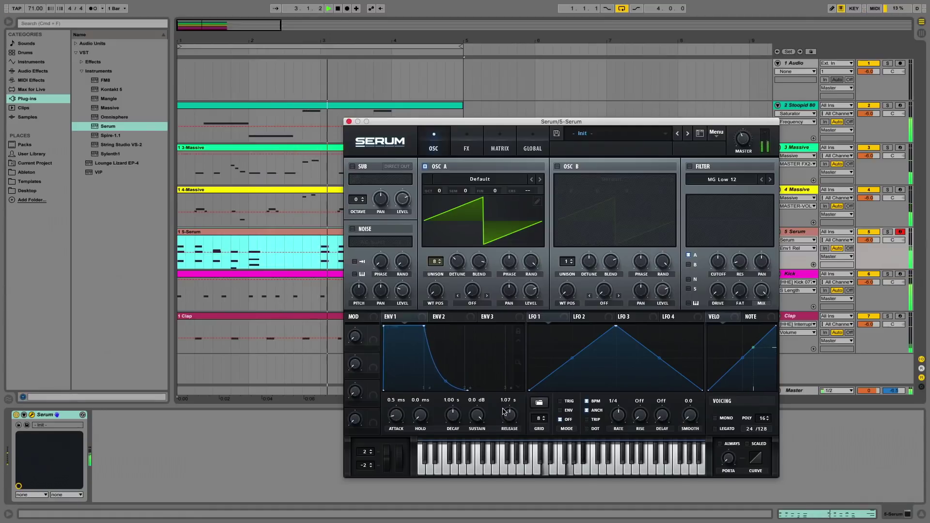
# Load the Analog wavetable Basic Shapes into oscillator A and listen to it over the loop
pyautogui.click(469, 179)
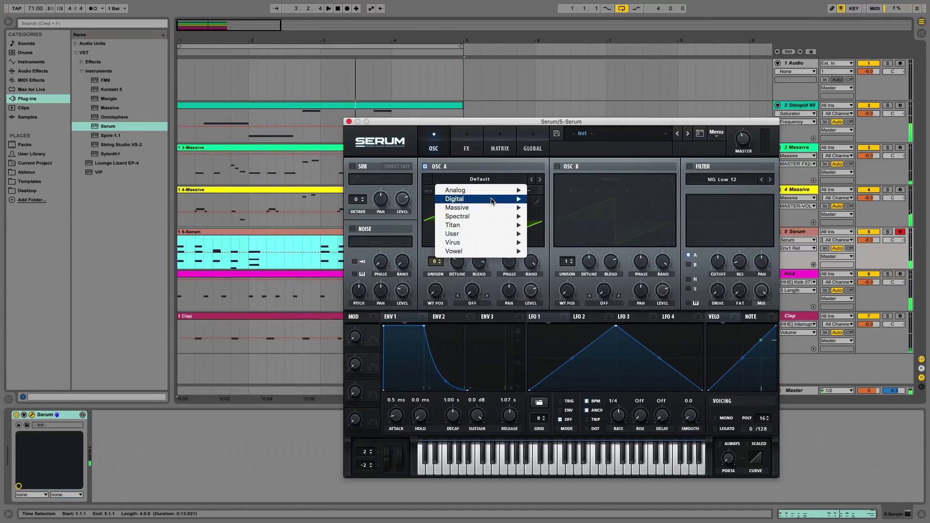
pyautogui.moveTo(504, 189)
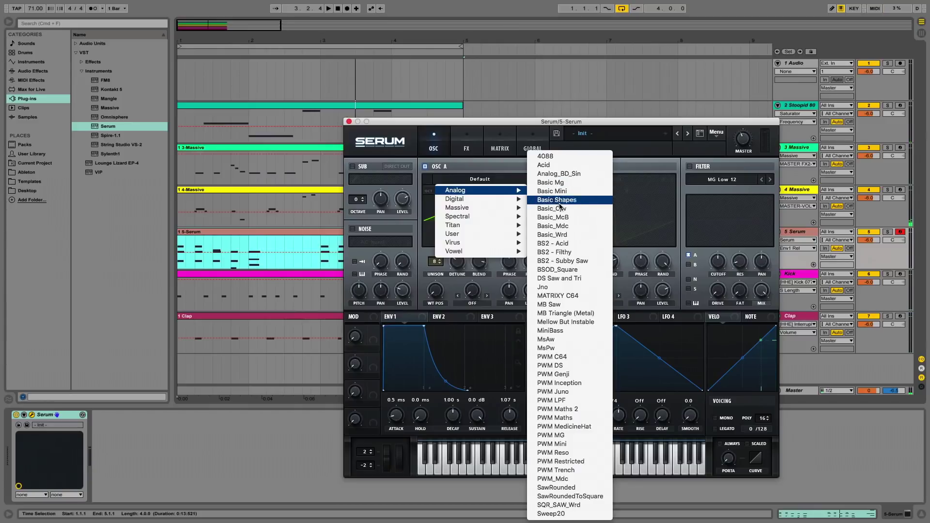
pyautogui.click(556, 200)
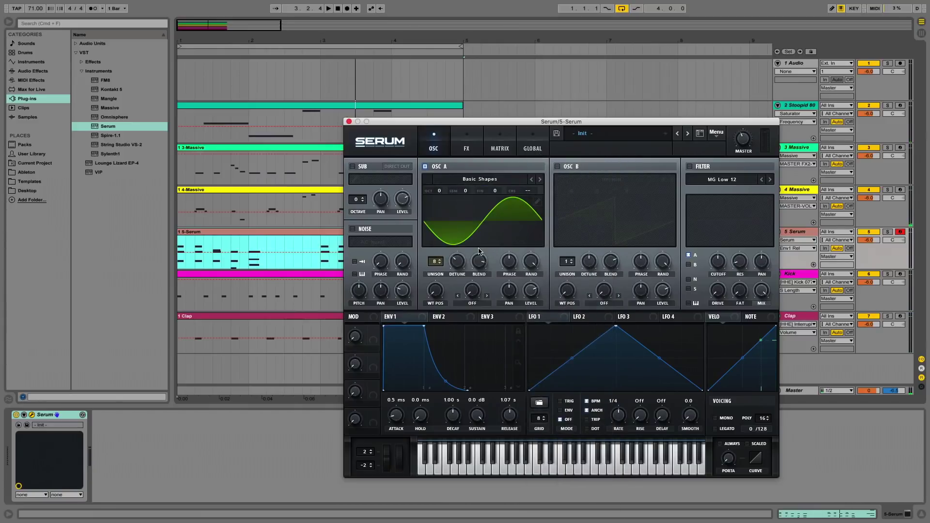
pyautogui.press('space')
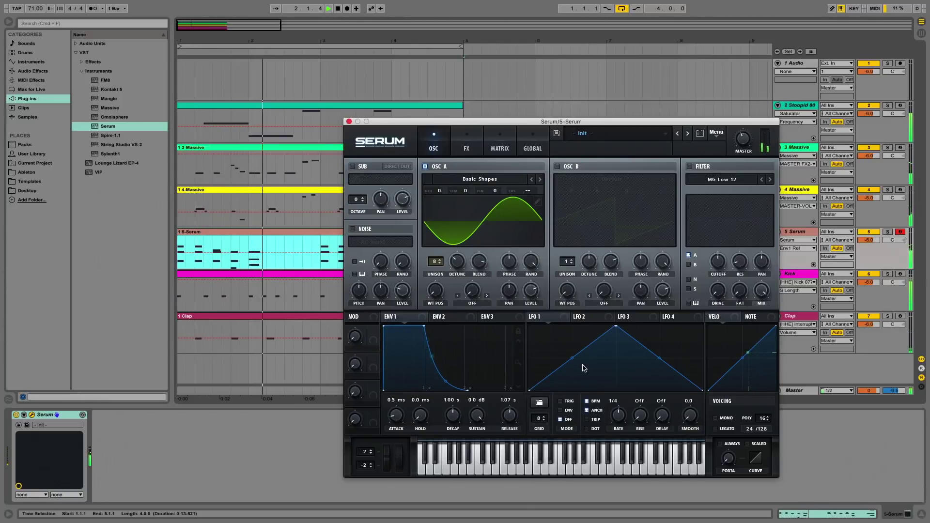
pyautogui.press('space')
pyautogui.click(739, 144)
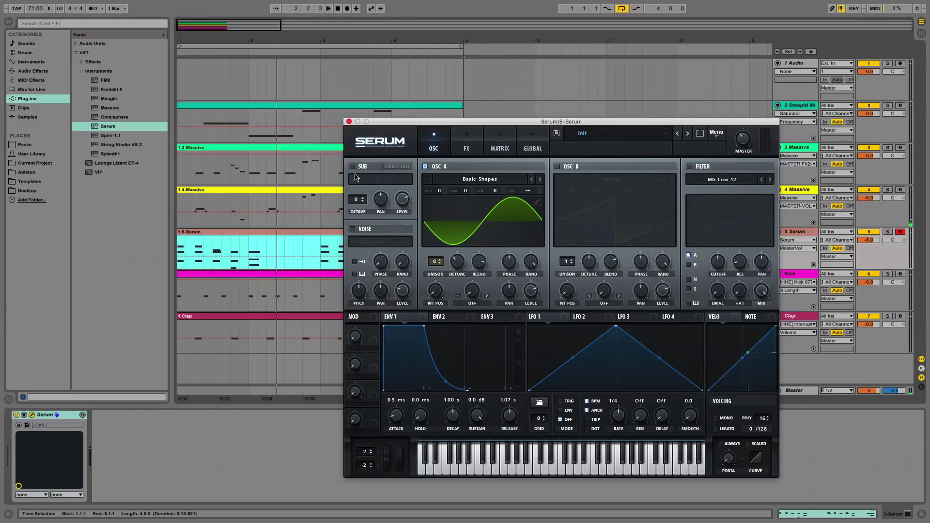
# Assign Env 2 as the source of the first modulation matrix slot, comparing it with the Env 1 settings
pyautogui.moveTo(506, 116); pyautogui.dragTo(464, 115)
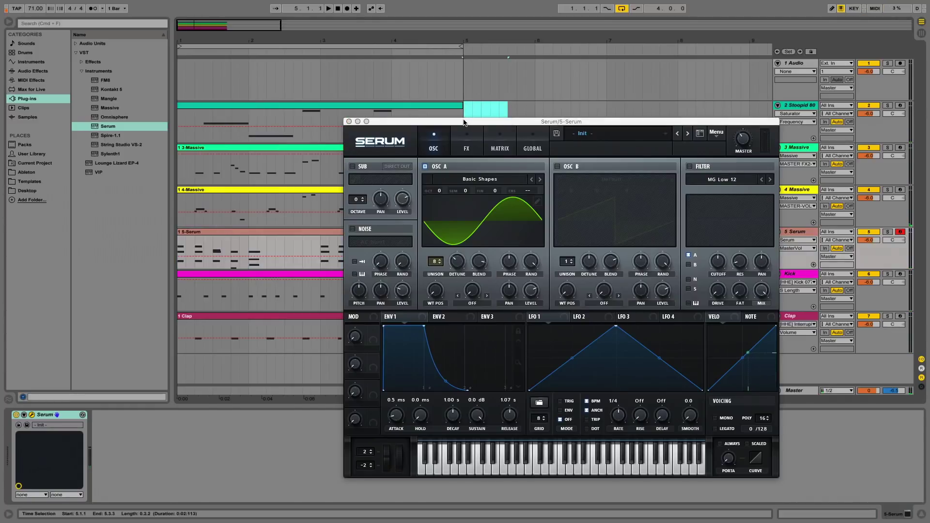
pyautogui.click(465, 144)
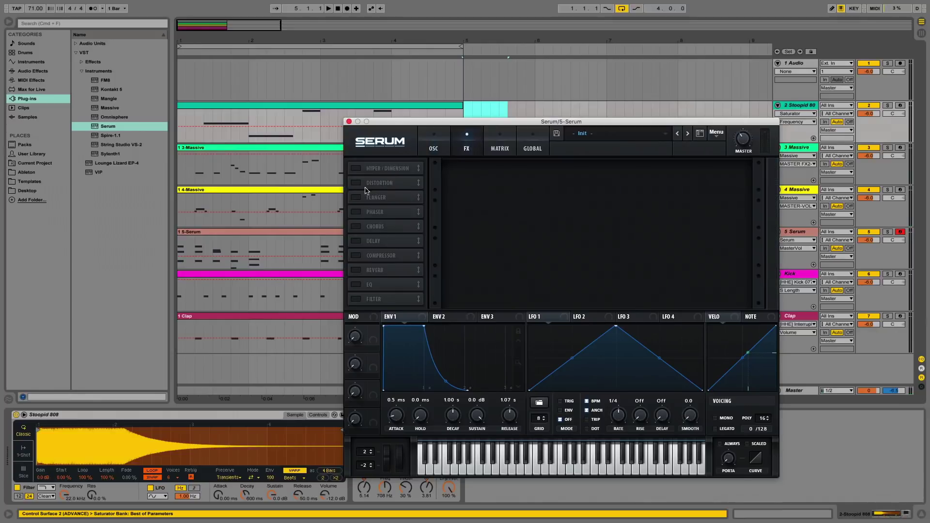
pyautogui.click(495, 144)
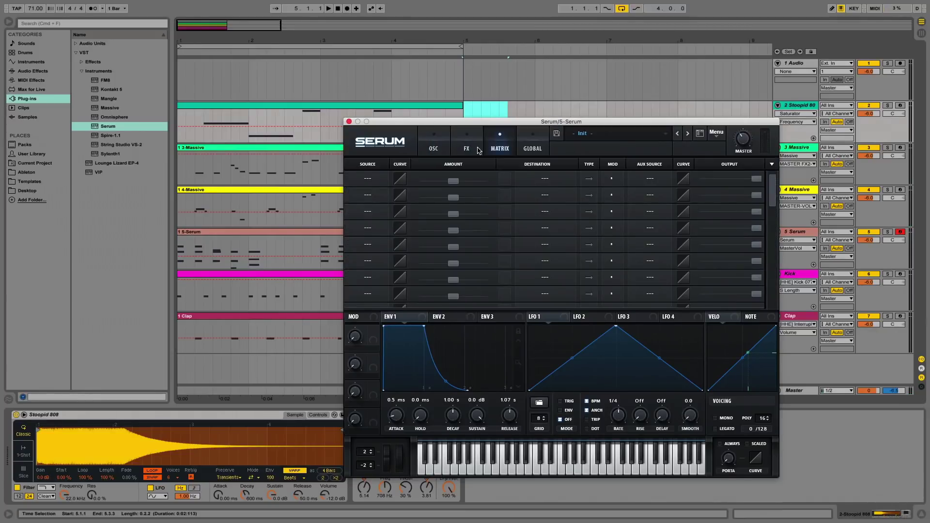
pyautogui.click(367, 178)
pyautogui.click(369, 206)
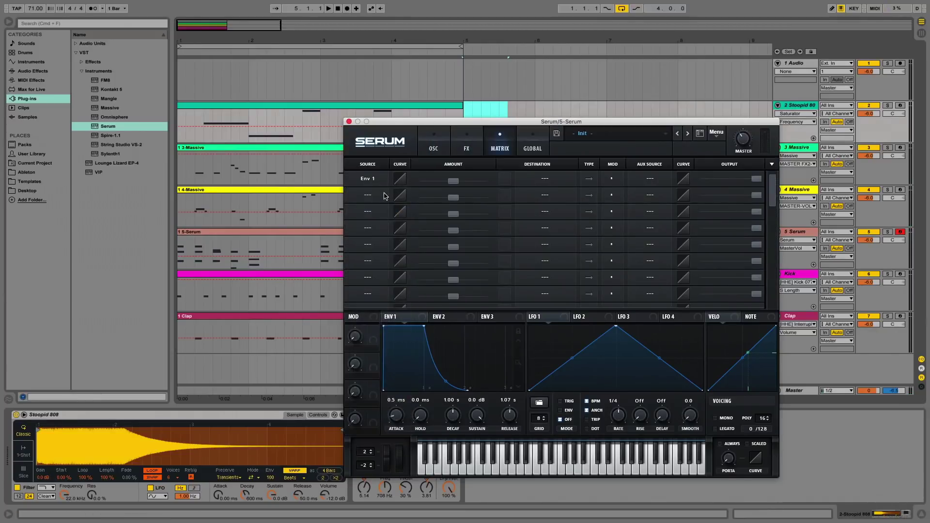
pyautogui.click(367, 179)
pyautogui.click(395, 215)
pyautogui.click(444, 317)
pyautogui.click(397, 316)
pyautogui.click(434, 145)
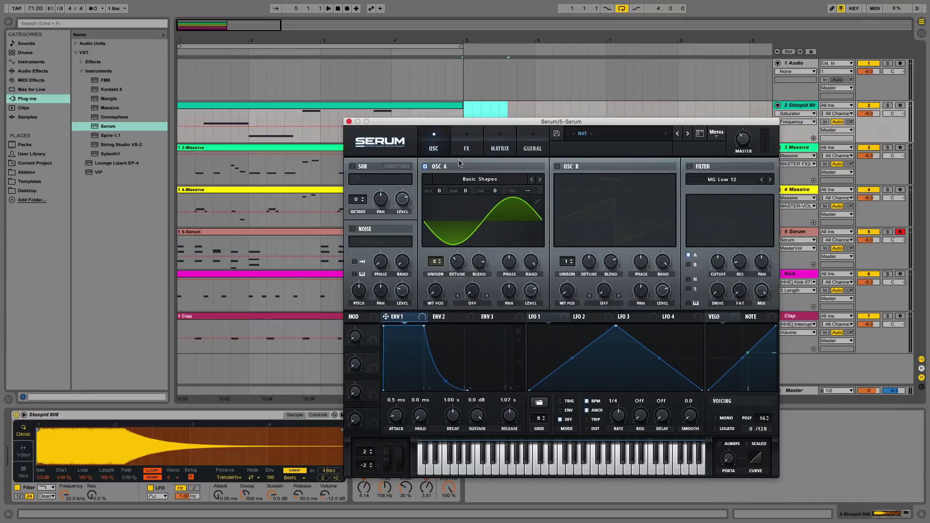
pyautogui.click(500, 147)
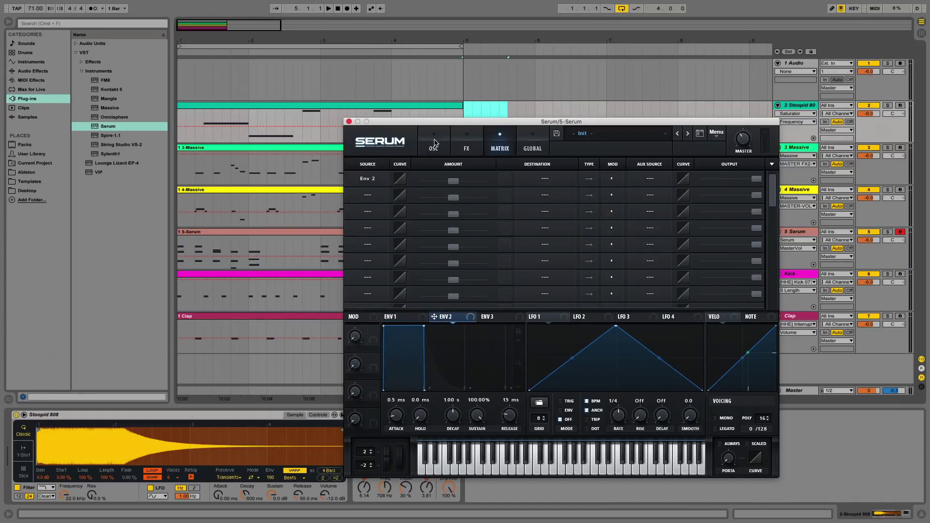
# Try routing Env 2 to A Fine with an amount of -23, then play test notes
pyautogui.click(545, 179)
pyautogui.moveTo(546, 188)
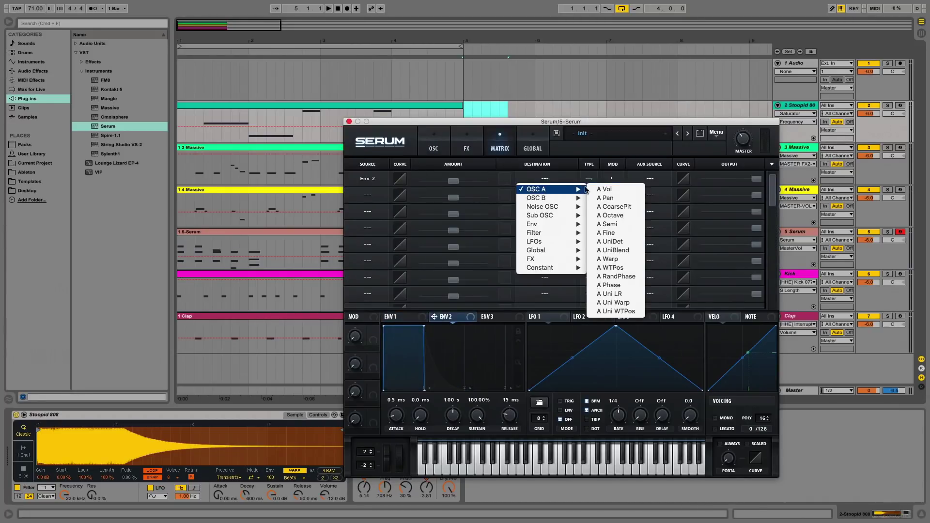
pyautogui.click(609, 233)
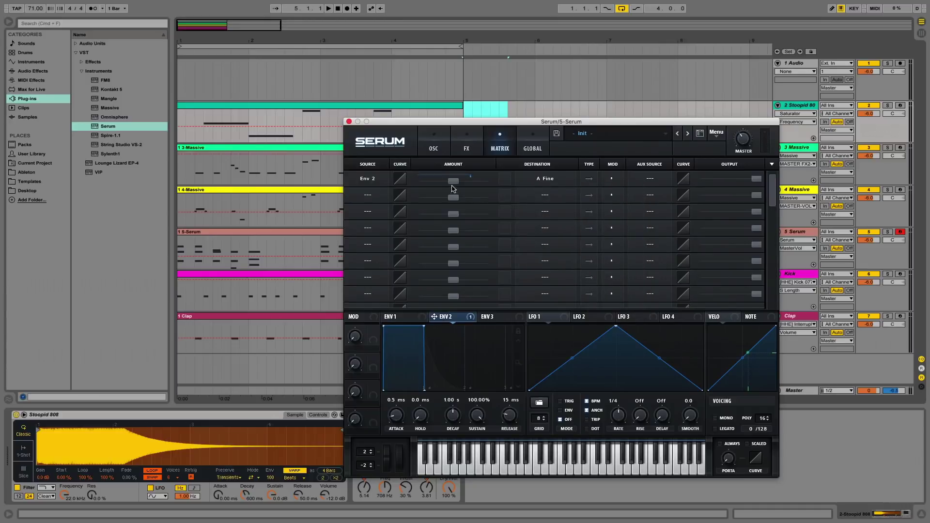
pyautogui.moveTo(454, 183); pyautogui.dragTo(436, 185)
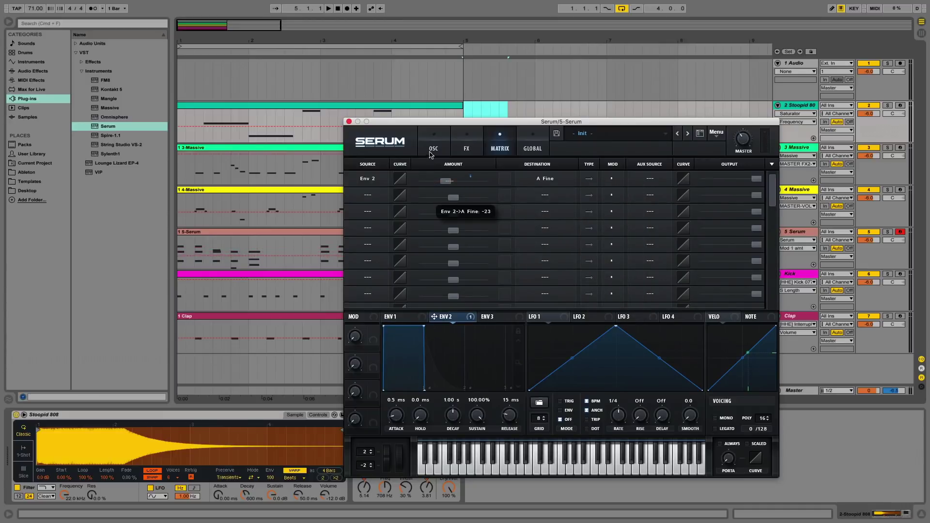
pyautogui.click(433, 148)
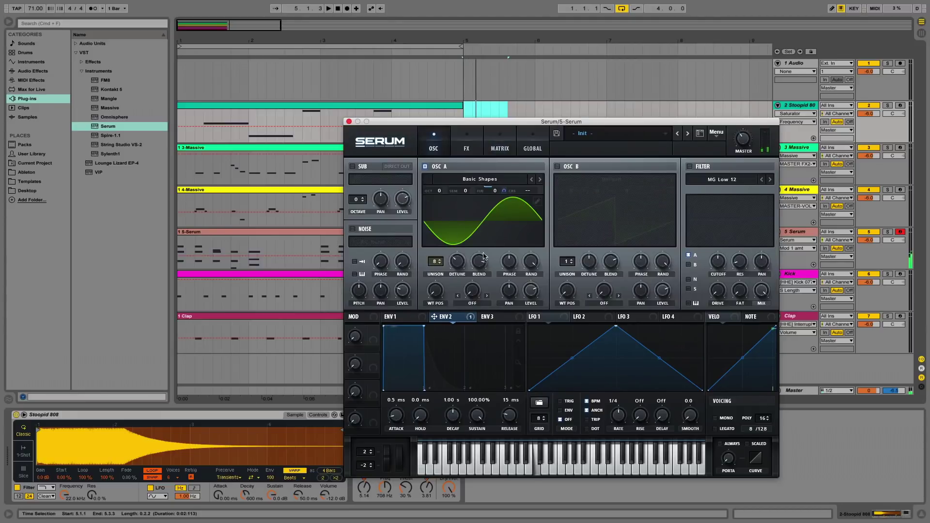
# Set Env 2's sustain to 0% and its decay to 286 ms, and deepen its negative amount on A Fine
pyautogui.click(498, 154)
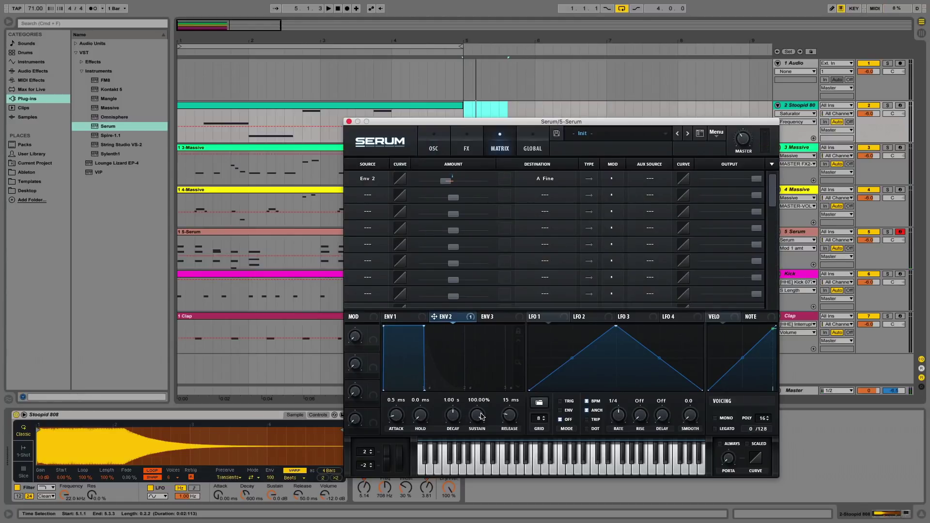
pyautogui.moveTo(481, 443); pyautogui.dragTo(479, 521)
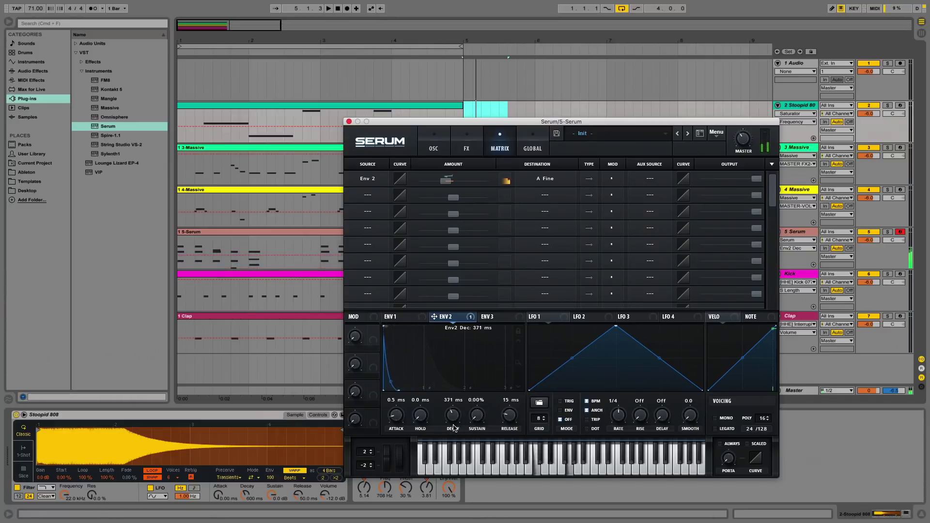
pyautogui.moveTo(443, 182); pyautogui.dragTo(489, 174)
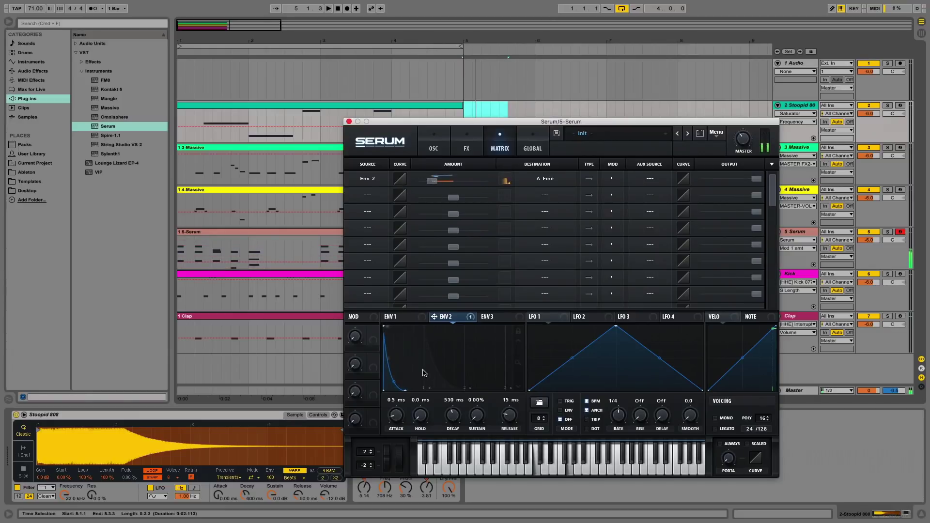
pyautogui.moveTo(450, 419); pyautogui.dragTo(449, 426)
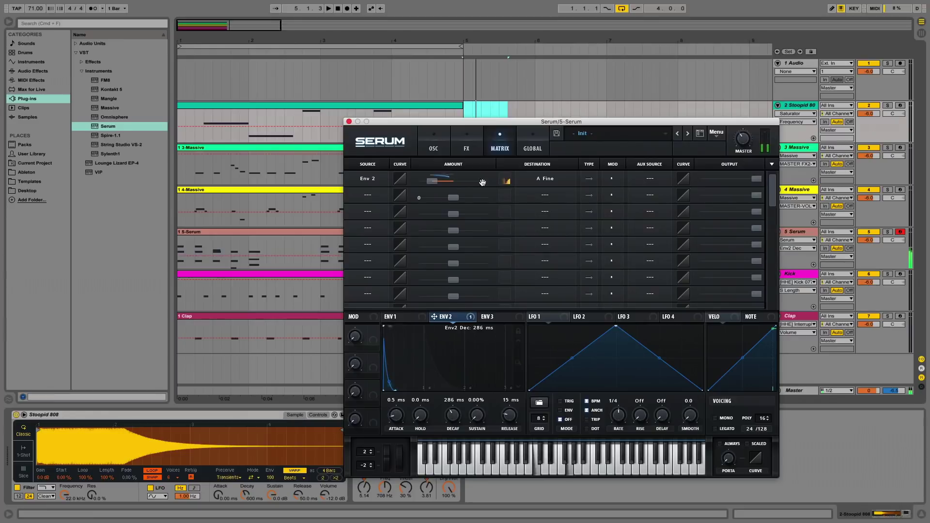
pyautogui.moveTo(436, 183); pyautogui.dragTo(420, 183)
# Change the Env 2 modulation destination to A Semi and reduce its negative amount to about -31 while the loop plays
pyautogui.click(546, 178)
pyautogui.moveTo(567, 189)
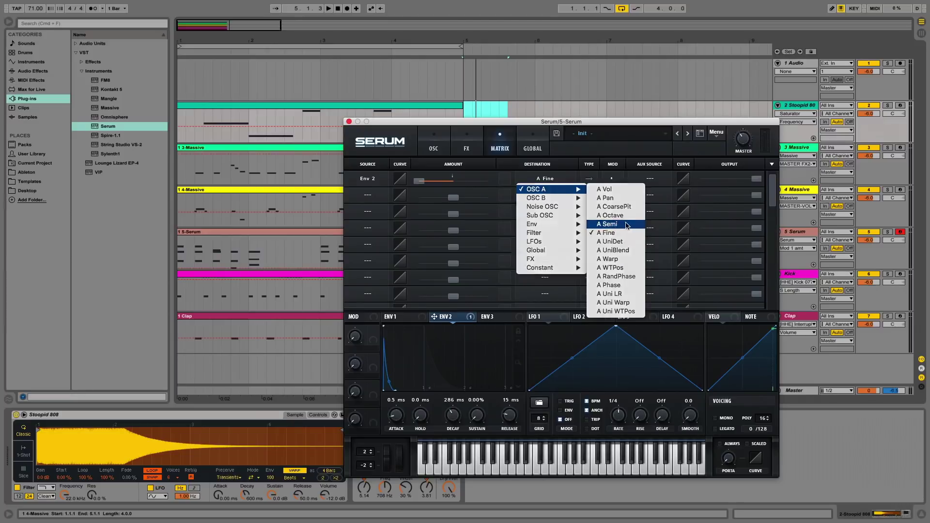
pyautogui.click(627, 226)
pyautogui.moveTo(421, 181); pyautogui.dragTo(440, 182)
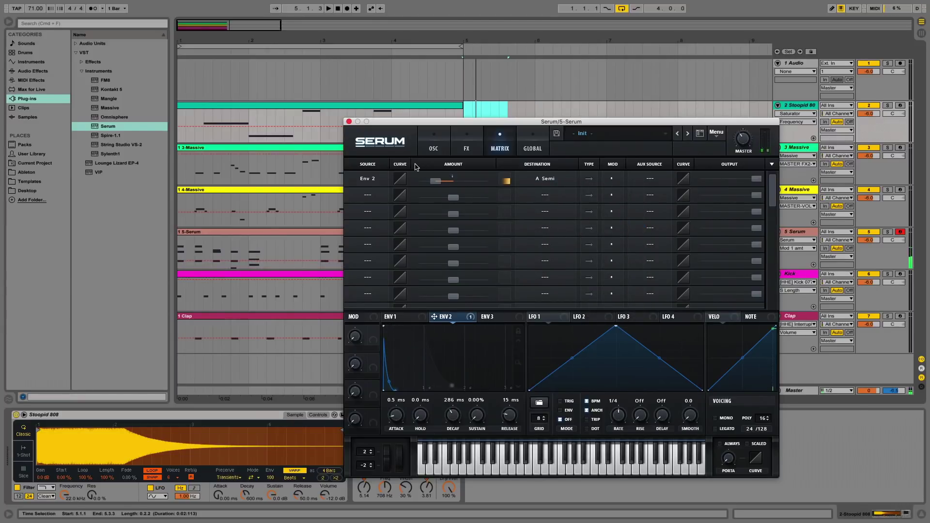
pyautogui.click(216, 234)
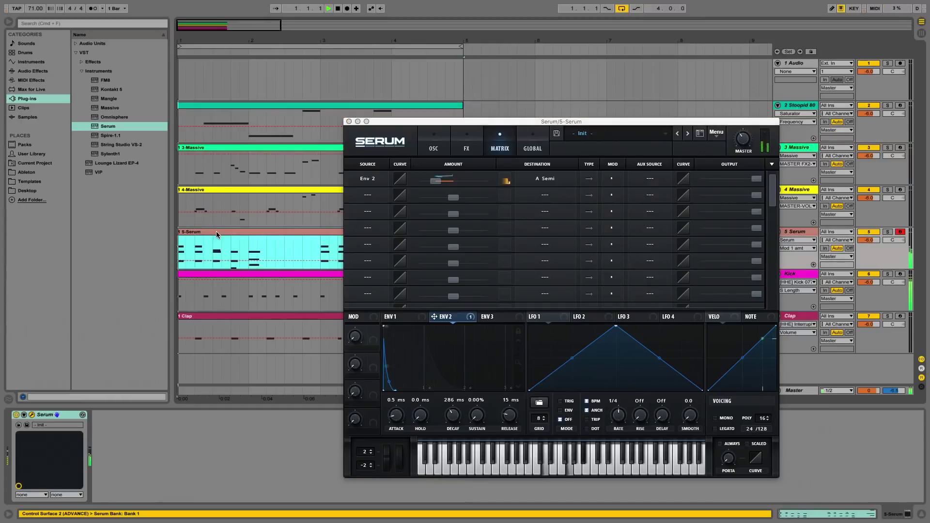
pyautogui.moveTo(436, 181); pyautogui.dragTo(449, 184)
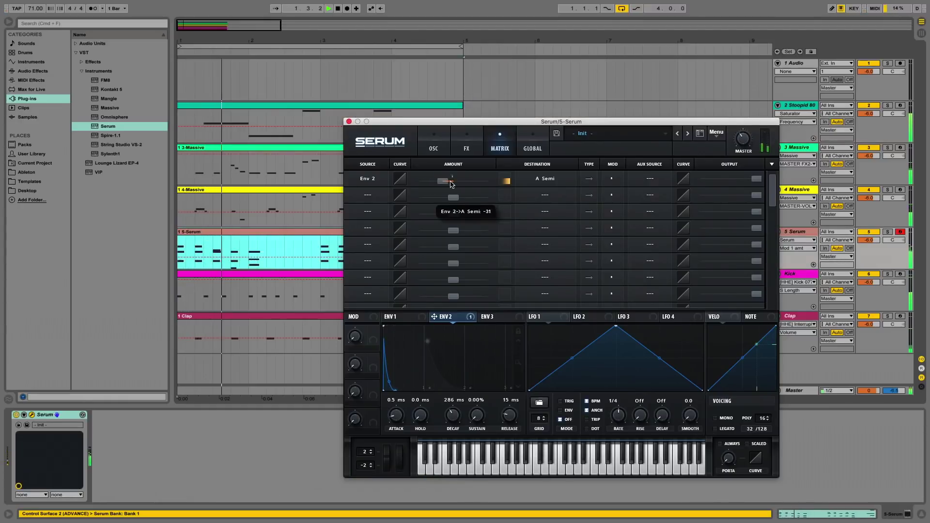
# Shorten Env 2's decay to 211 ms and bring its A Semi amount to slightly weaker than -18 over the loop
pyautogui.click(454, 421)
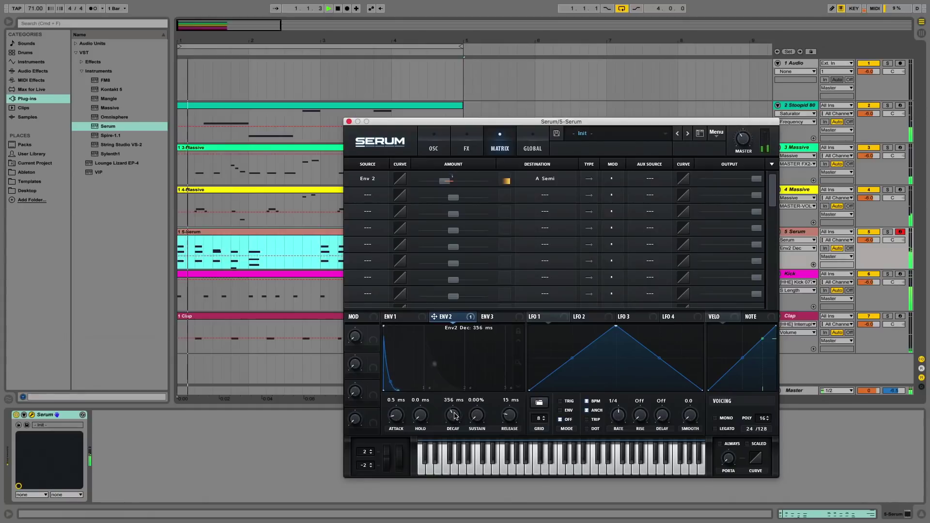
pyautogui.moveTo(456, 421); pyautogui.dragTo(455, 424)
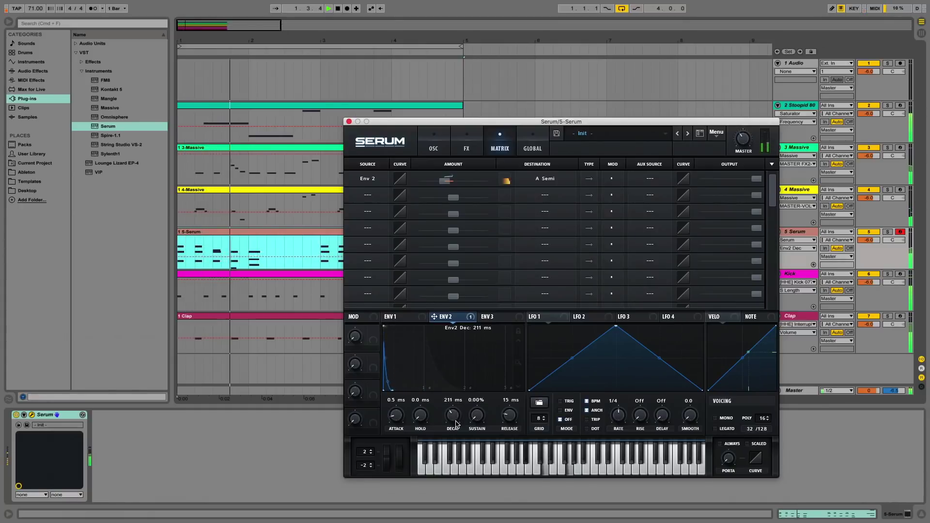
pyautogui.moveTo(446, 189); pyautogui.dragTo(452, 187)
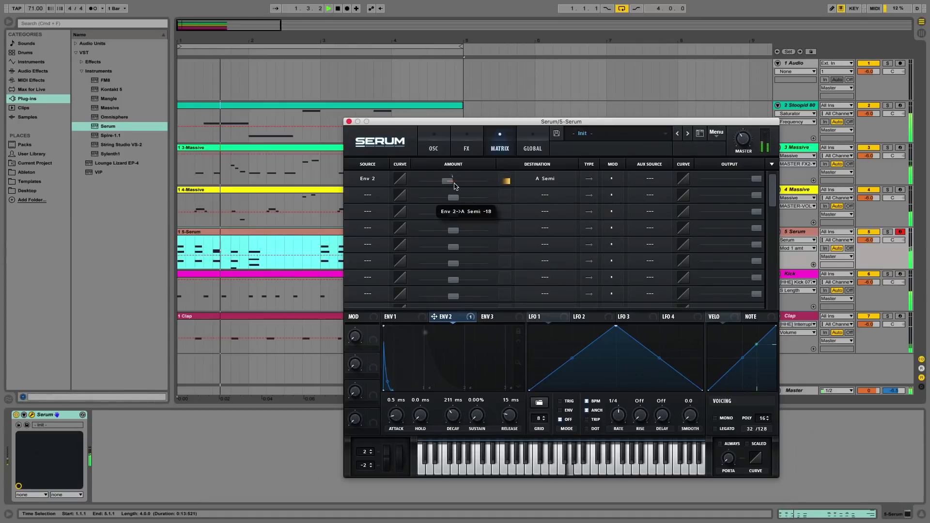
pyautogui.moveTo(451, 186); pyautogui.dragTo(456, 185)
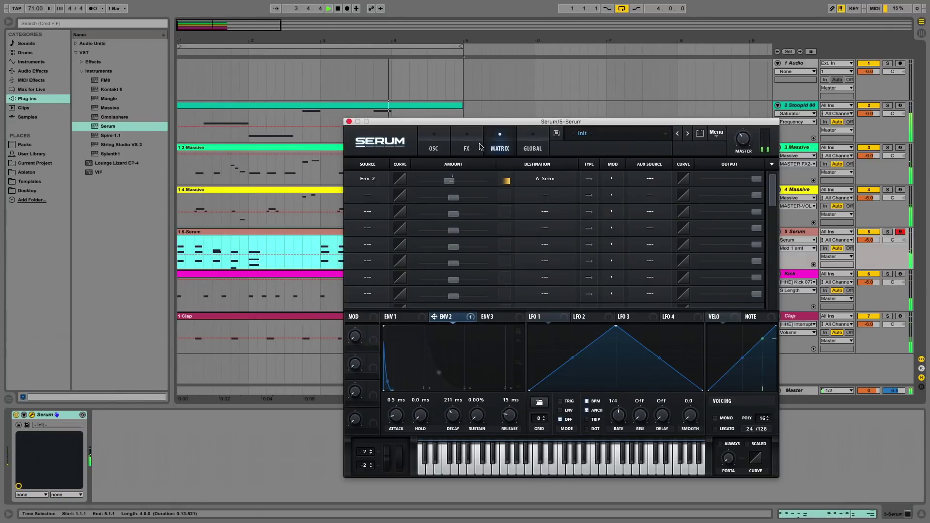
pyautogui.press('space')
# Route LFO 1 to A Fine in the second matrix slot and give it a moderate positive amount over the loop
pyautogui.click(370, 198)
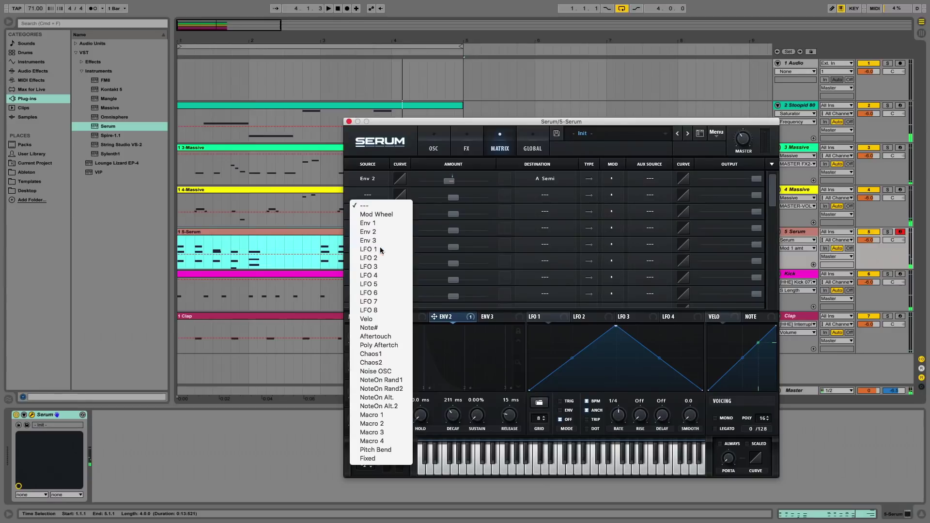
pyautogui.click(380, 249)
pyautogui.click(538, 198)
pyautogui.moveTo(548, 214)
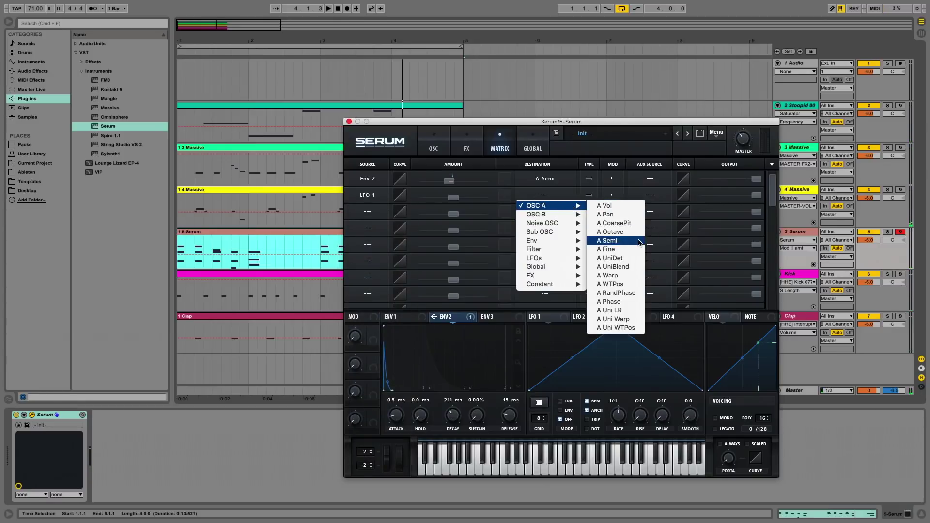
pyautogui.click(638, 249)
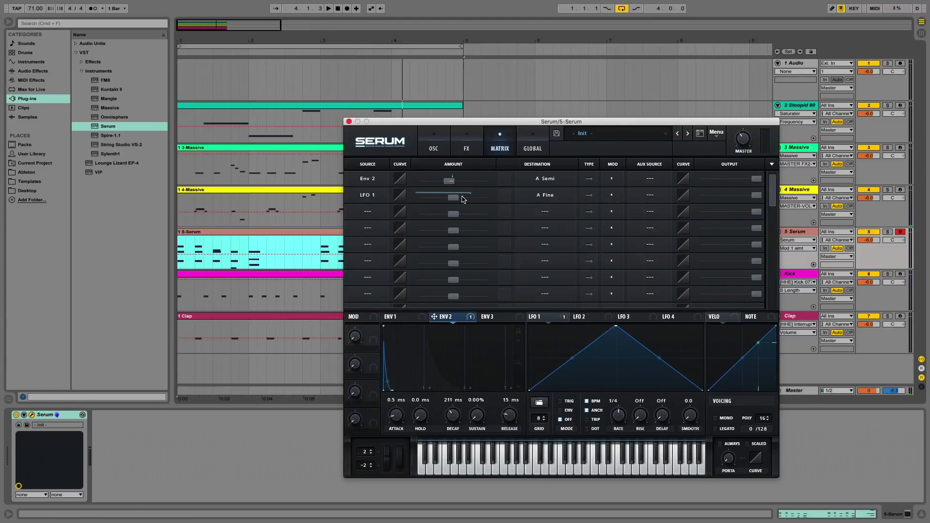
pyautogui.press('space')
pyautogui.moveTo(453, 197); pyautogui.dragTo(479, 198)
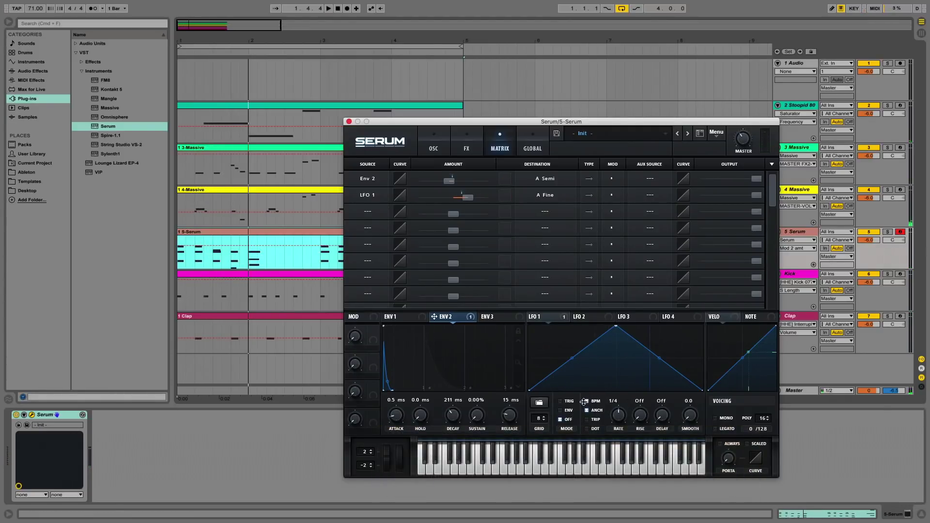
# Set LFO 1's rate to 8.5 Hz without BPM sync and reduce its A Fine amount while checking the loop
pyautogui.moveTo(620, 411); pyautogui.dragTo(620, 416)
pyautogui.press('space')
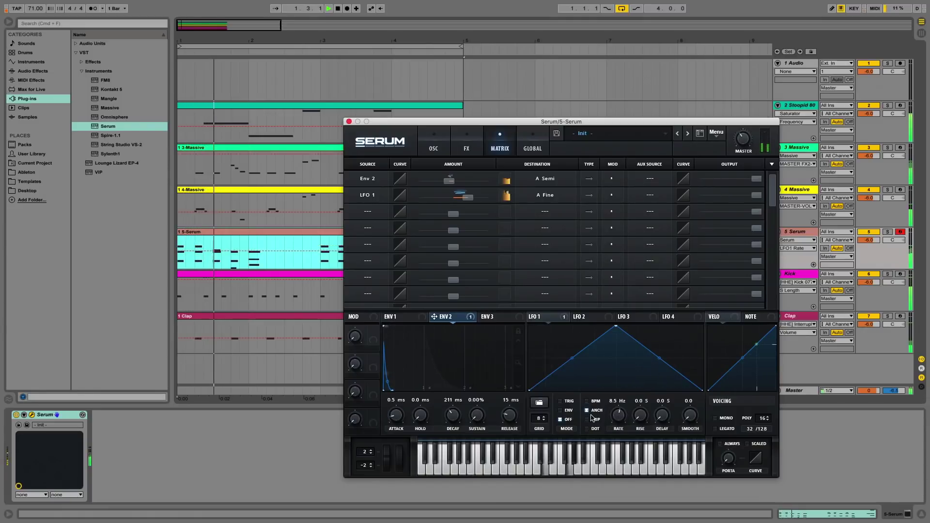
pyautogui.press('space')
pyautogui.moveTo(463, 198); pyautogui.dragTo(460, 205)
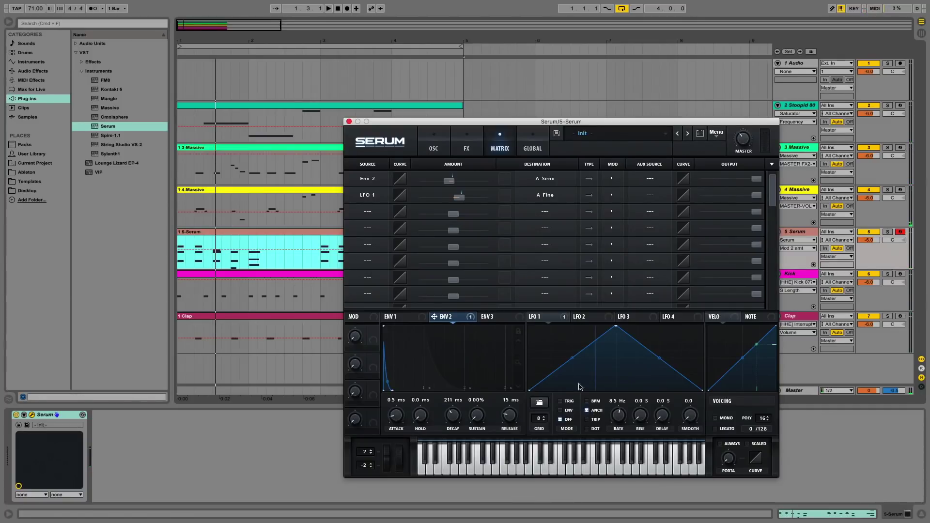
pyautogui.press('space')
pyautogui.moveTo(459, 203)
pyautogui.mouseDown()
pyautogui.moveTo(502, 199)
pyautogui.moveTo(443, 211)
pyautogui.mouseUp()
pyautogui.press('space')
# Set the LFO 1 to A Fine amount to 0 and clear LFO 1 as the second matrix slot's source
pyautogui.doubleClick(455, 197)
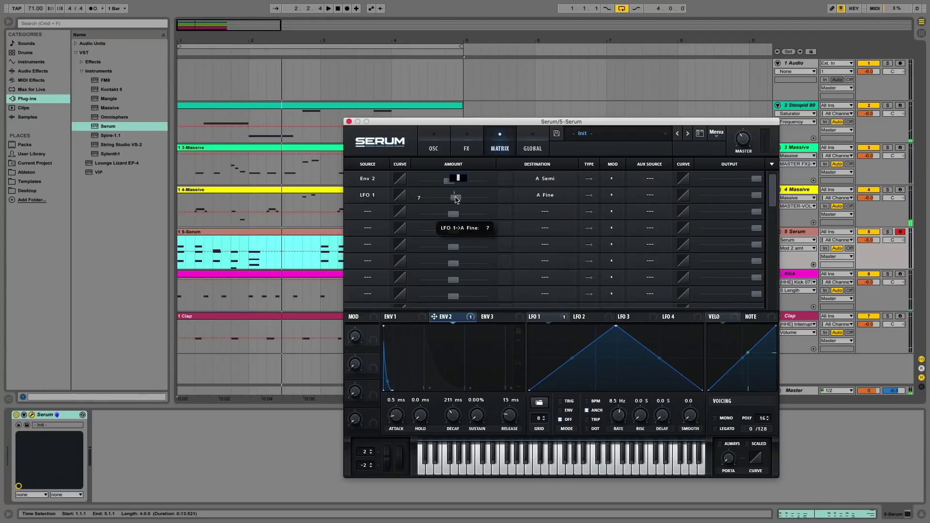
pyautogui.press('Return')
pyautogui.press('Escape')
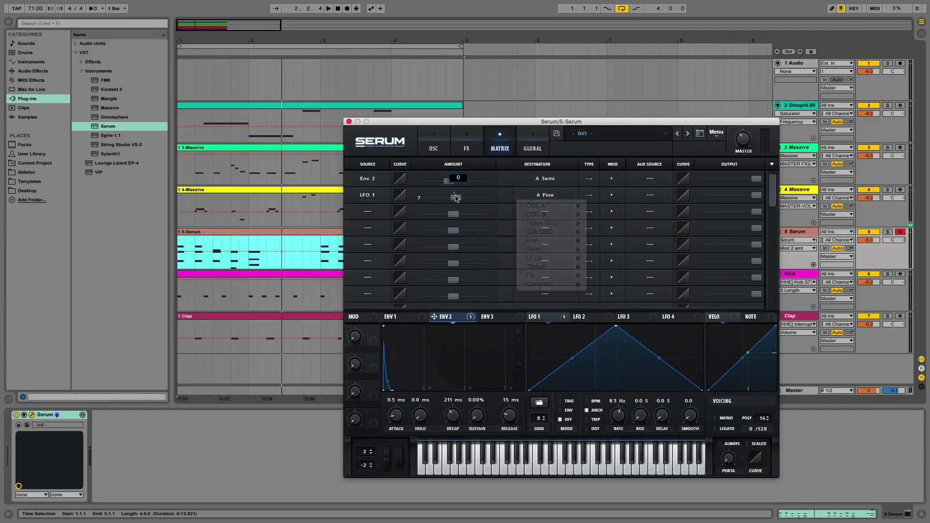
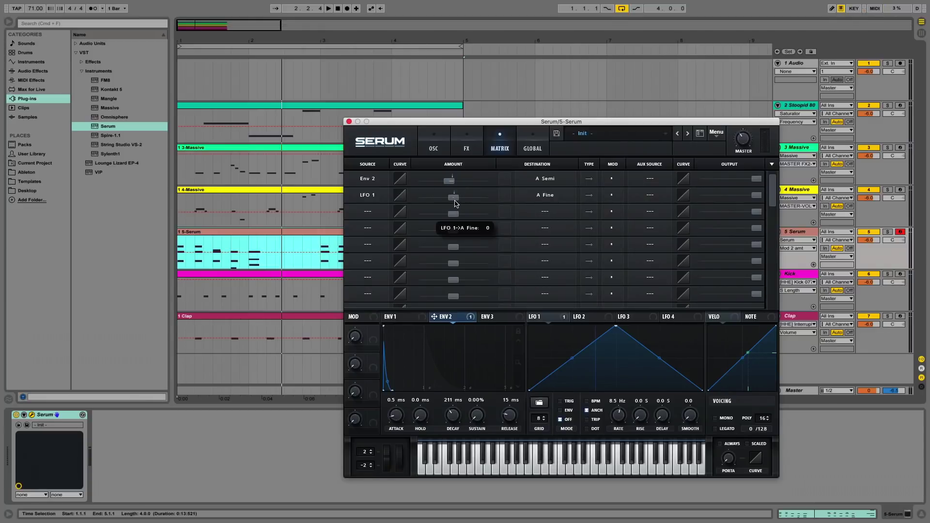
pyautogui.click(371, 196)
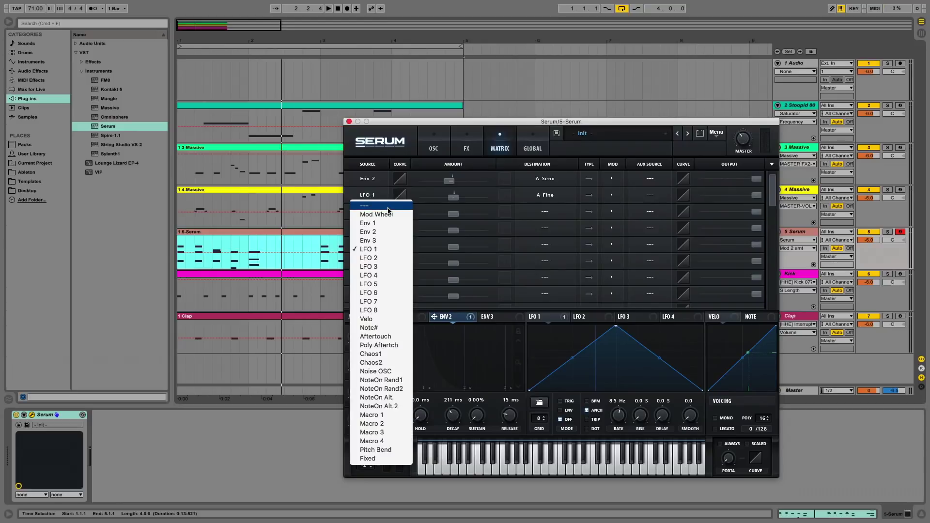
pyautogui.click(388, 207)
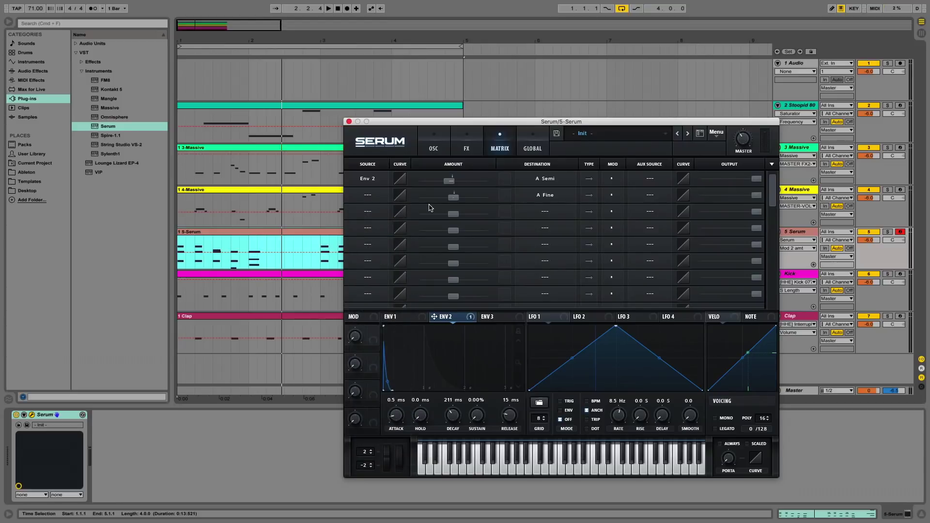
# Close the Serum window and rename the Serum track as Chords while the loop plays
pyautogui.moveTo(383, 125); pyautogui.dragTo(403, 123)
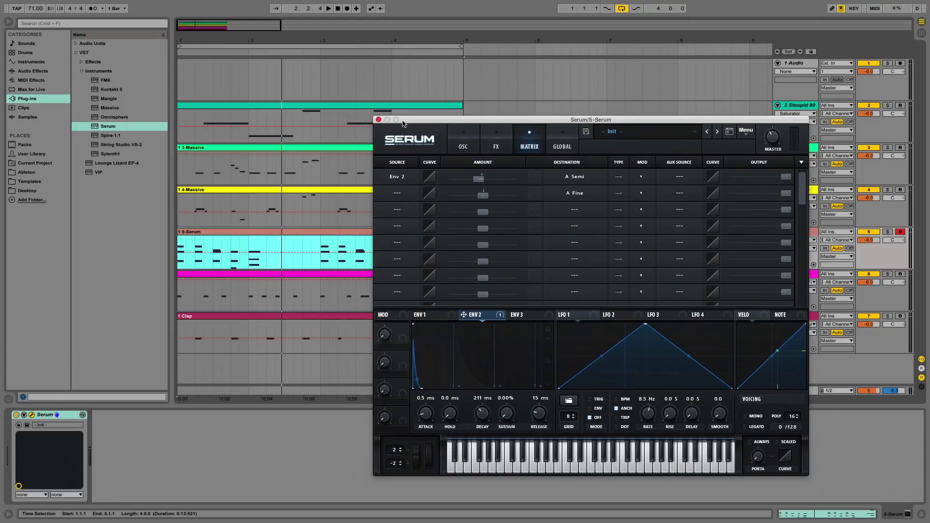
pyautogui.click(379, 120)
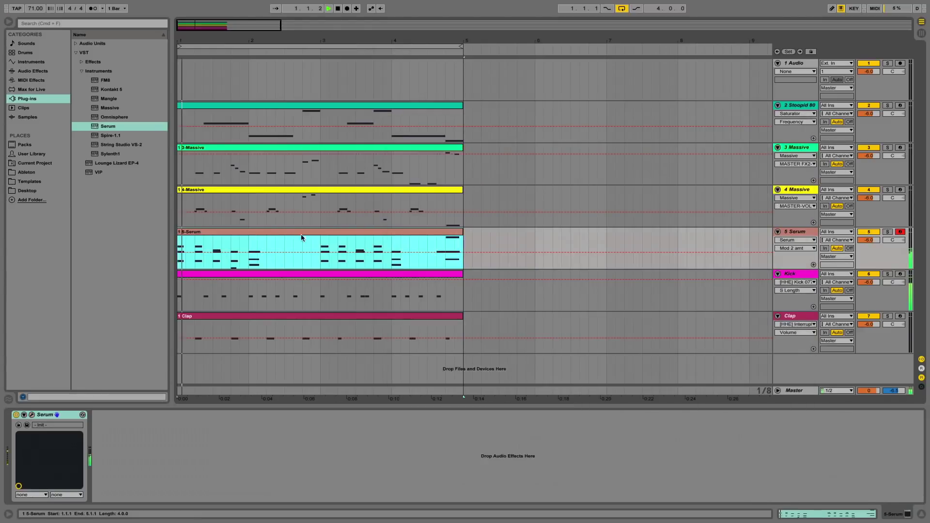
pyautogui.click(798, 235)
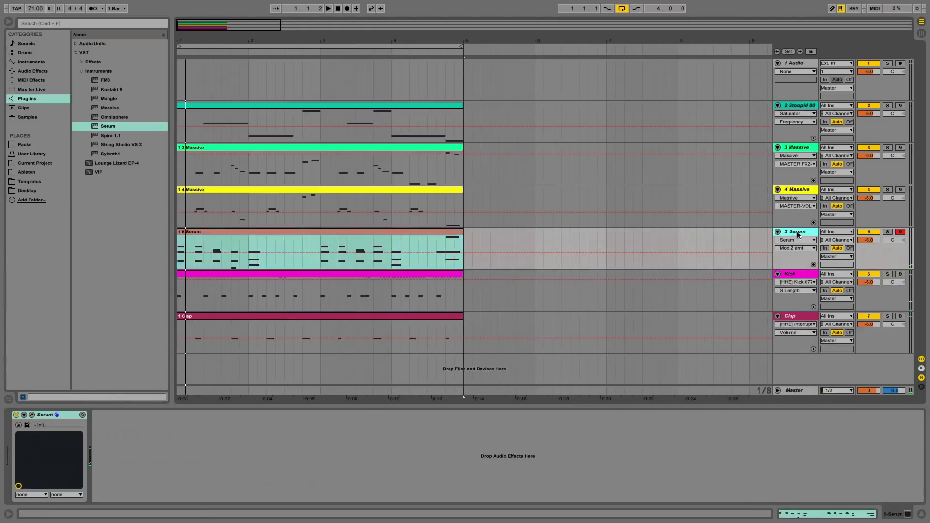
pyautogui.click(321, 231)
pyautogui.press('space')
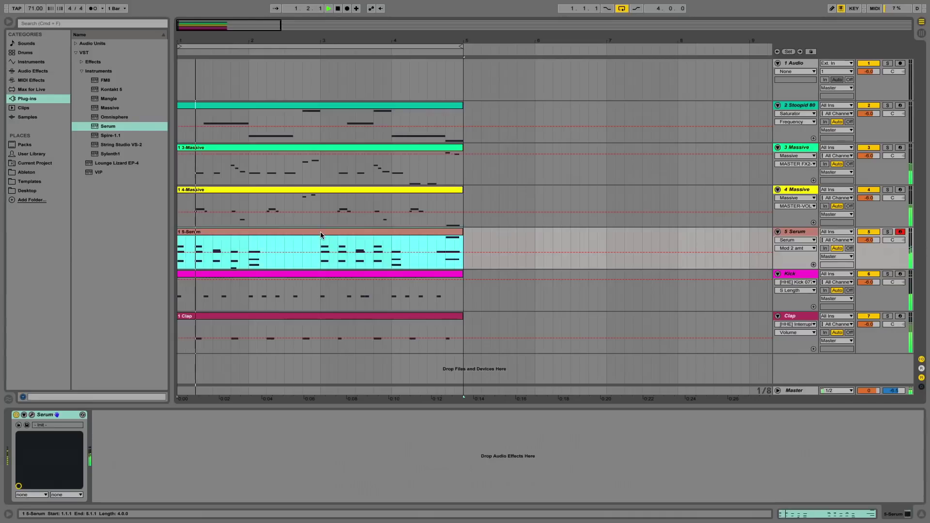
pyautogui.click(809, 235)
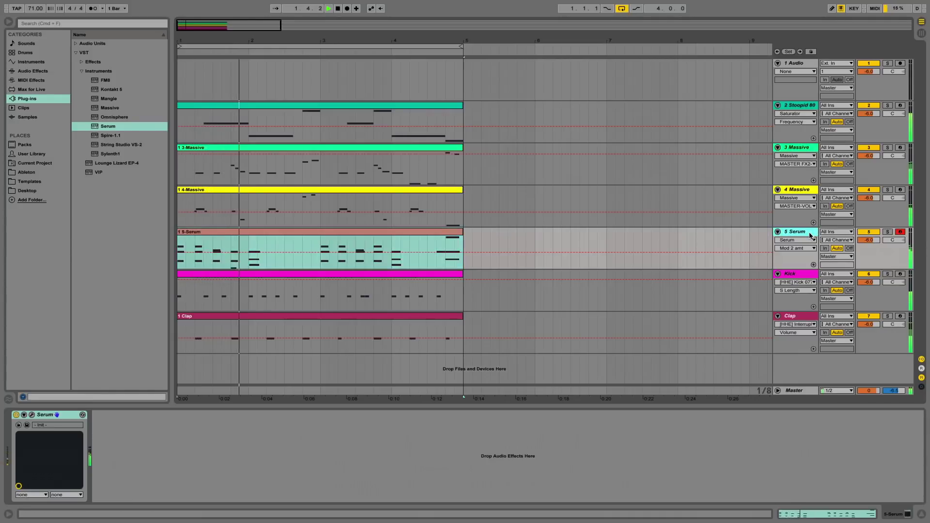
pyautogui.press('super+r')
pyautogui.write('Chords')
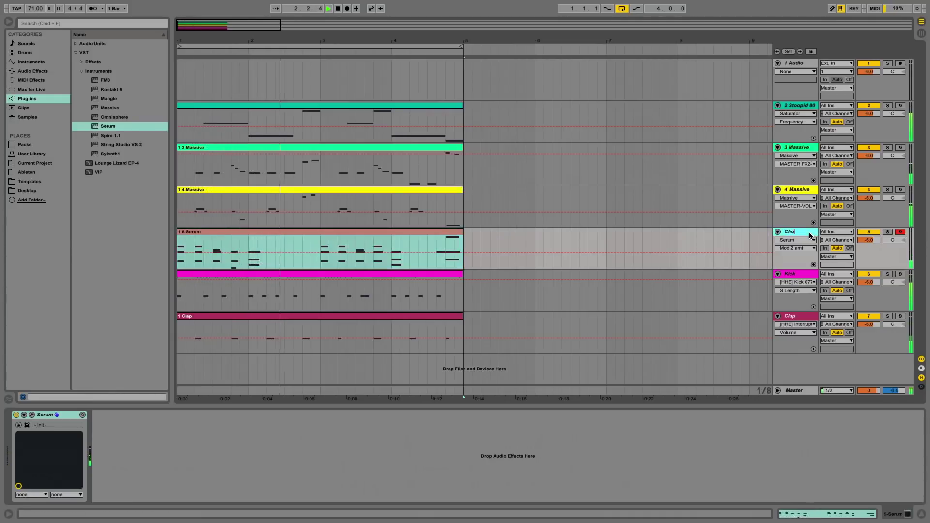
pyautogui.press('Return')
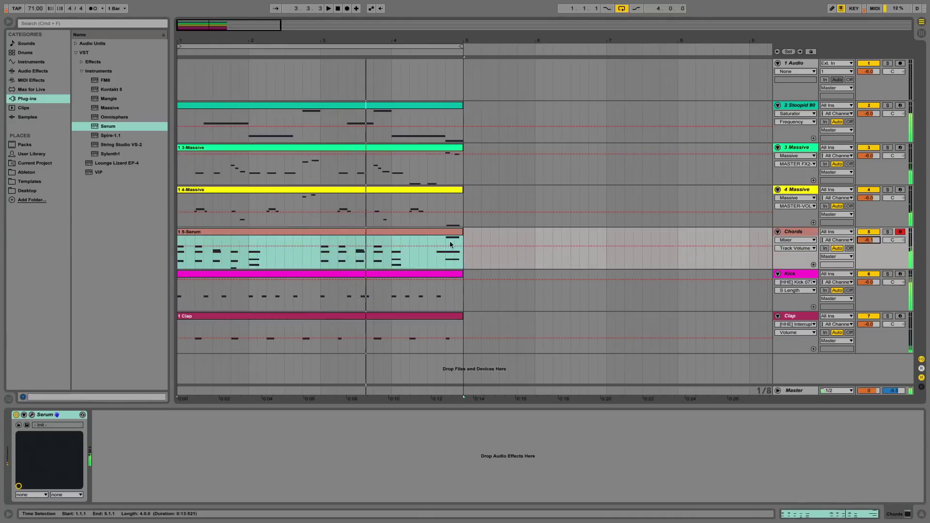
# Open the chord clip's notes and select them all to examine the part against the loop
pyautogui.click(397, 233)
pyautogui.doubleClick(397, 231)
pyautogui.click(424, 331)
pyautogui.press('super+a')
pyautogui.scroll(3, 424, 331)
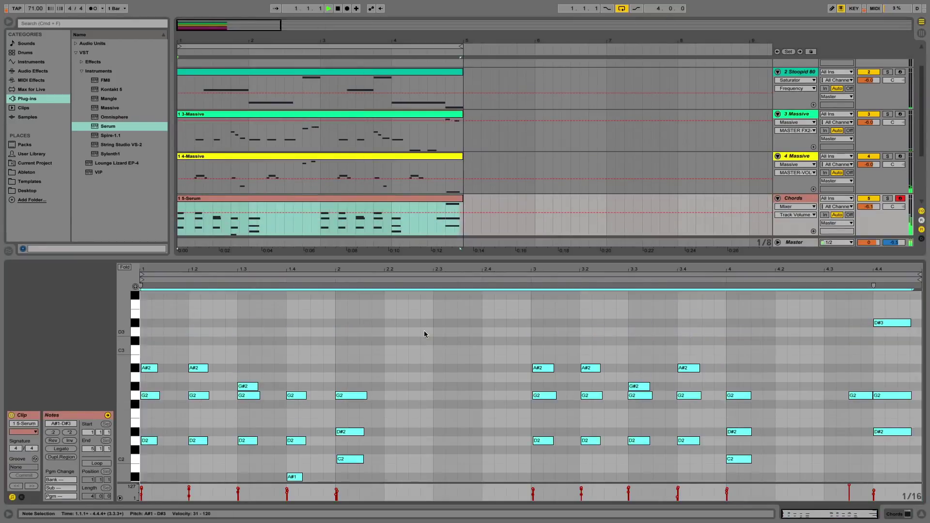
pyautogui.press('space')
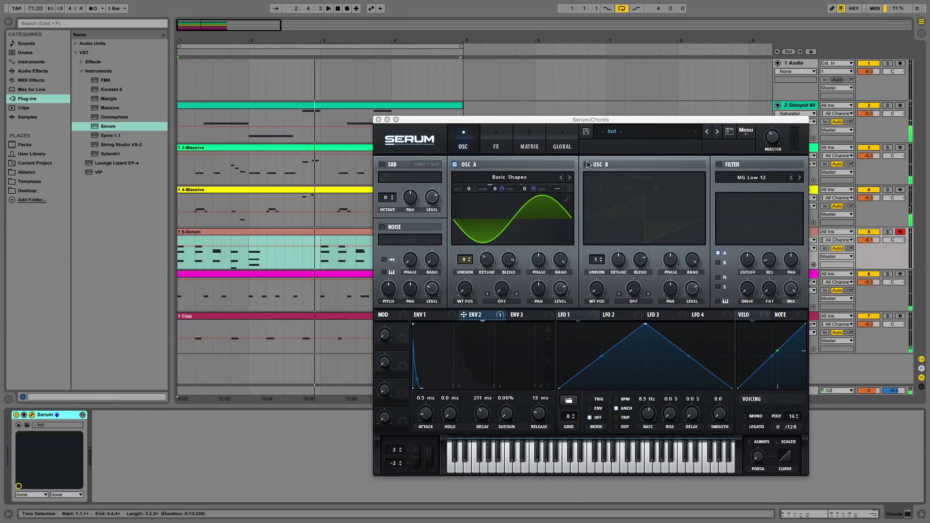
# Enable Osc B in Serum, load the Analog Basic Shapes wavetable and lower its level
pyautogui.click(587, 165)
pyautogui.click(636, 180)
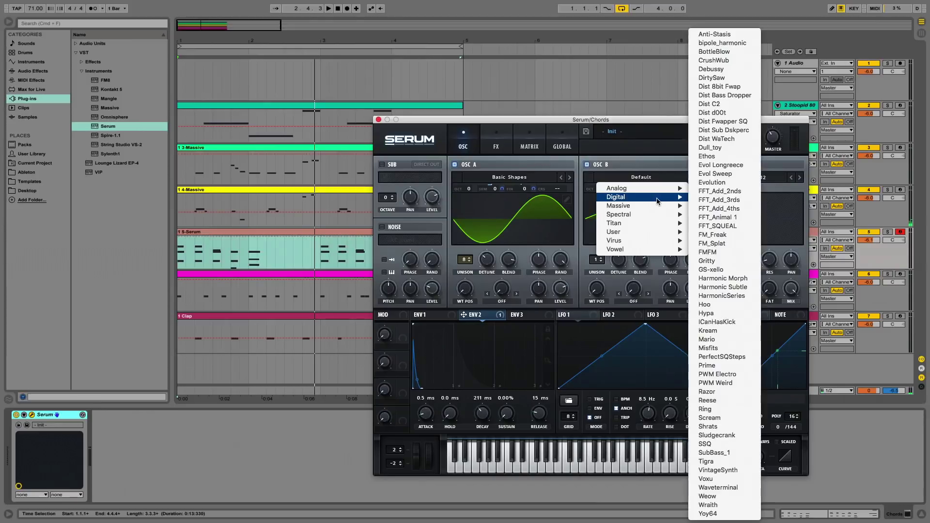
pyautogui.moveTo(666, 189)
pyautogui.click(710, 200)
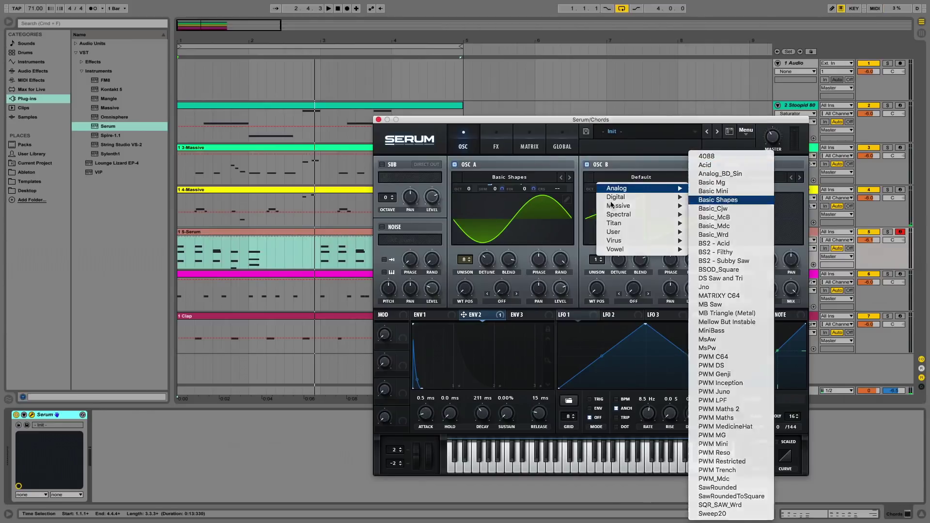
pyautogui.moveTo(695, 293); pyautogui.dragTo(544, 331)
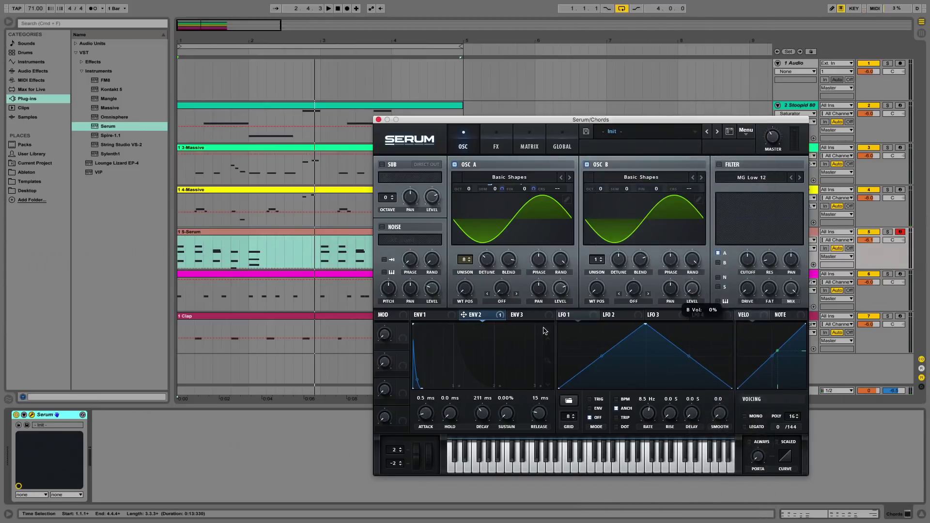
pyautogui.moveTo(688, 289); pyautogui.dragTo(696, 274)
# Set Osc A's warp mode to FM (from B) and adjust its amount over the playing loop
pyautogui.click(507, 304)
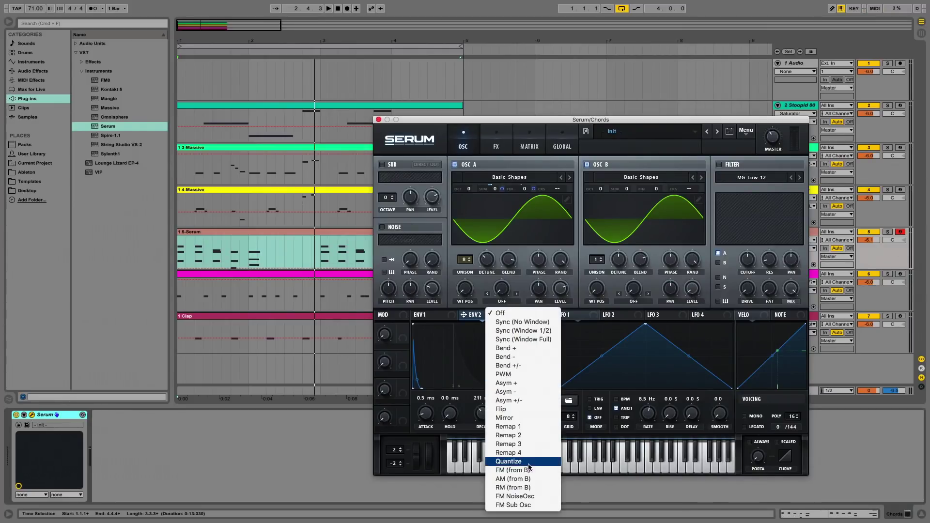
pyautogui.click(509, 470)
pyautogui.press('space')
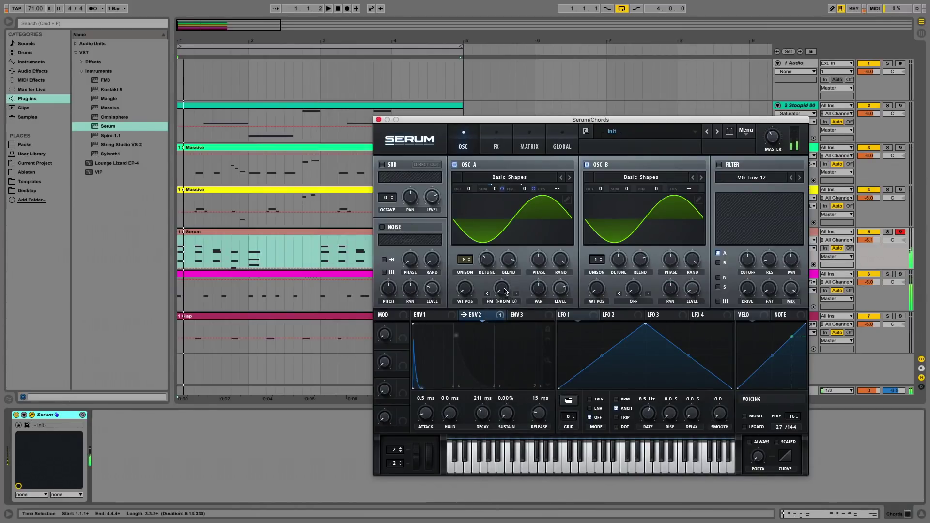
pyautogui.moveTo(503, 290)
pyautogui.mouseDown()
pyautogui.moveTo(517, 235)
pyautogui.moveTo(506, 289)
pyautogui.mouseUp()
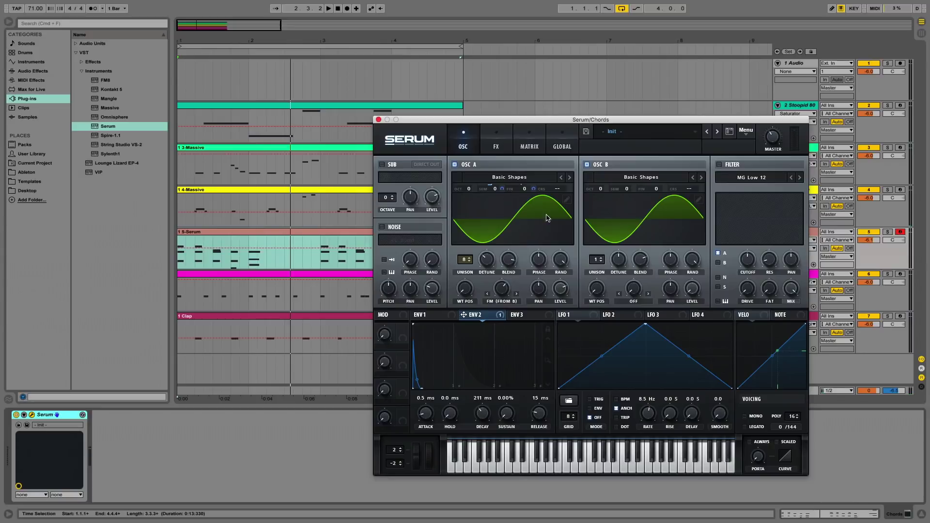
# Close Serum to hear the full loop, then reopen it and raise Osc A's FM amount slightly
pyautogui.moveTo(474, 124); pyautogui.dragTo(405, 119)
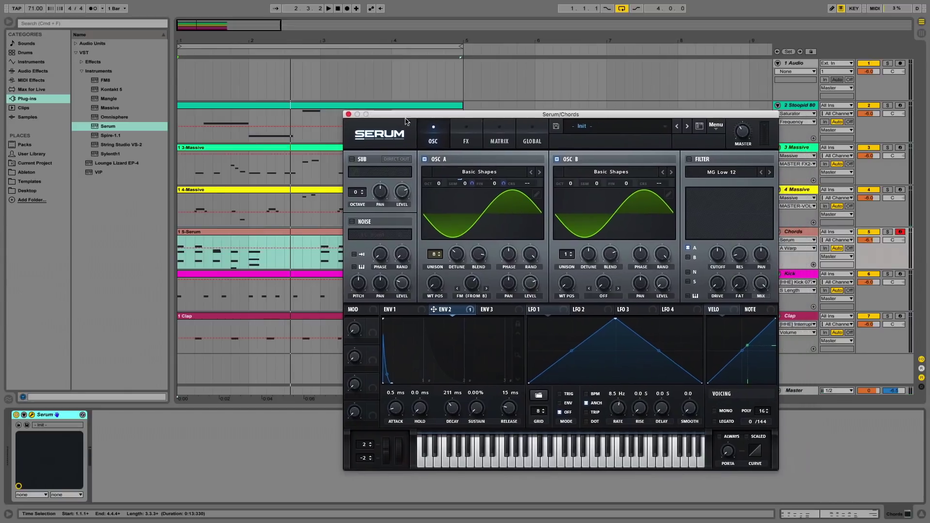
pyautogui.click(349, 115)
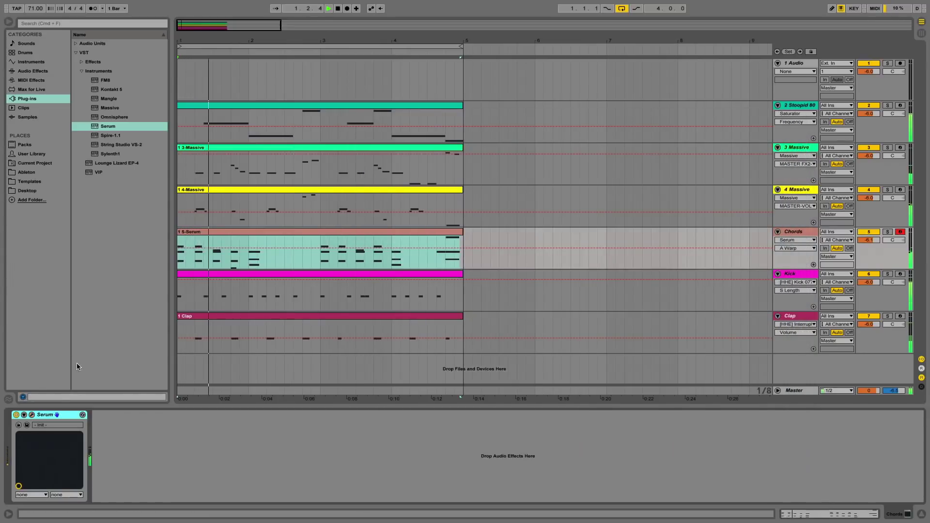
pyautogui.click(32, 415)
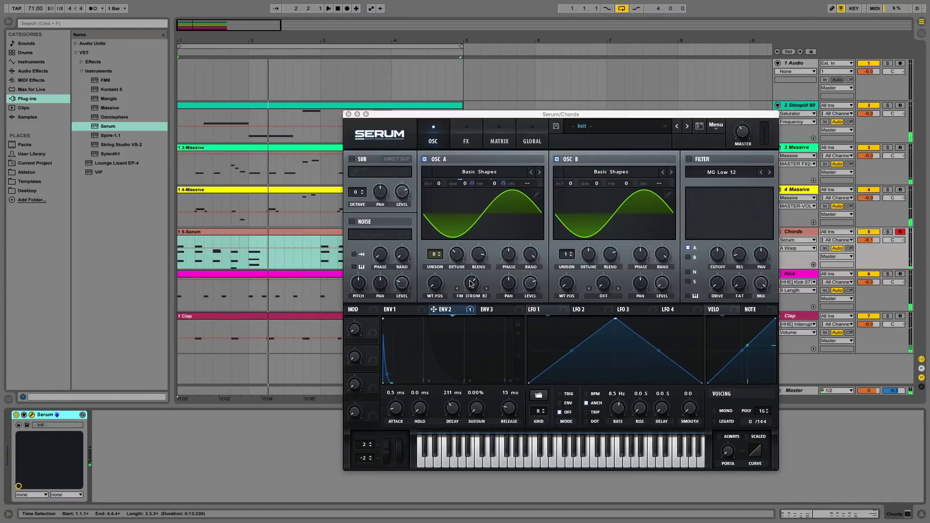
pyautogui.moveTo(470, 282); pyautogui.dragTo(470, 278)
pyautogui.press('space')
pyautogui.press('space')
# Try different Osc B octaves over the loop and set the octave to +2
pyautogui.moveTo(571, 183); pyautogui.dragTo(572, 189)
pyautogui.press('space')
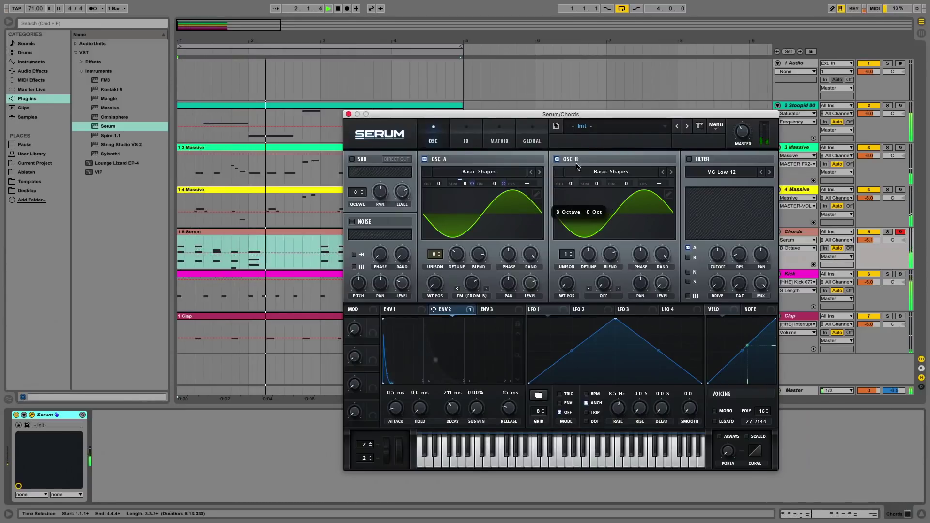
pyautogui.press('space')
pyautogui.press('space')
pyautogui.moveTo(571, 184); pyautogui.dragTo(605, 235)
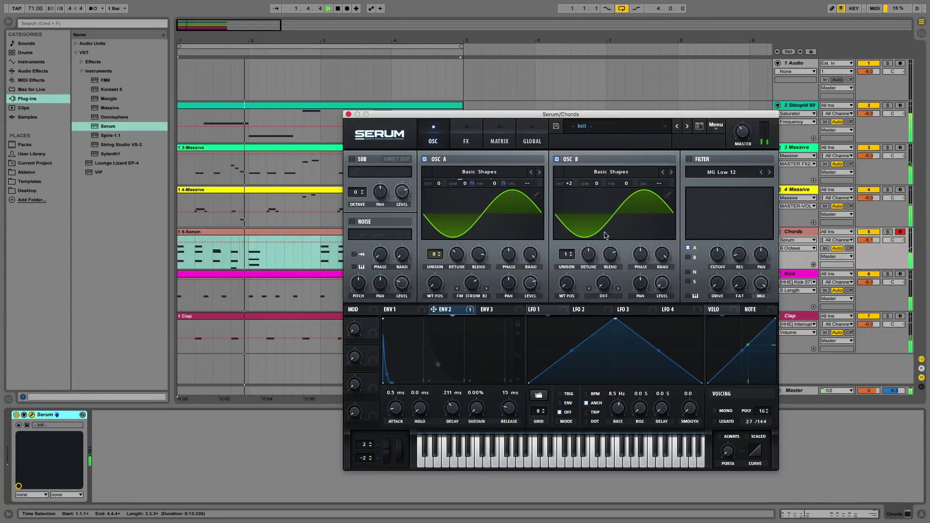
# Try the Asym + warp mode on Osc B at 78% over the loop
pyautogui.click(603, 295)
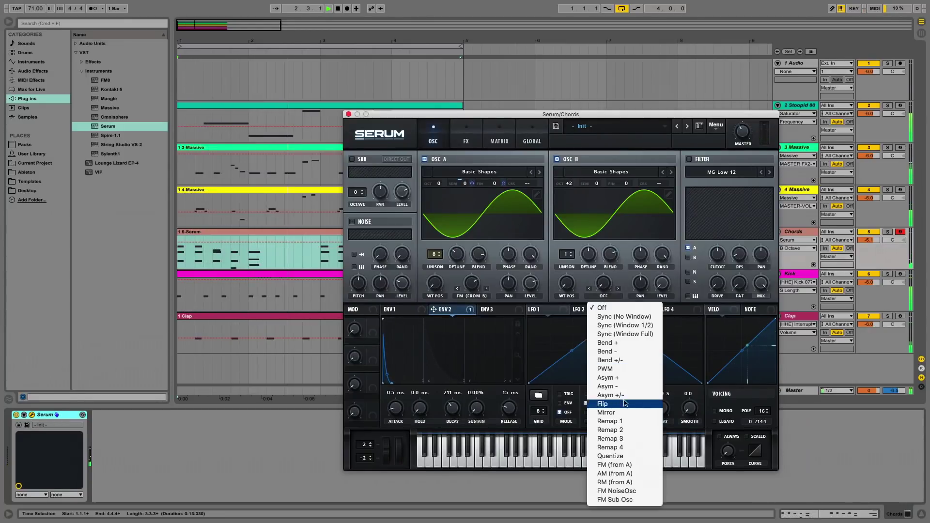
pyautogui.click(608, 377)
pyautogui.moveTo(603, 285); pyautogui.dragTo(623, 219)
pyautogui.press('space')
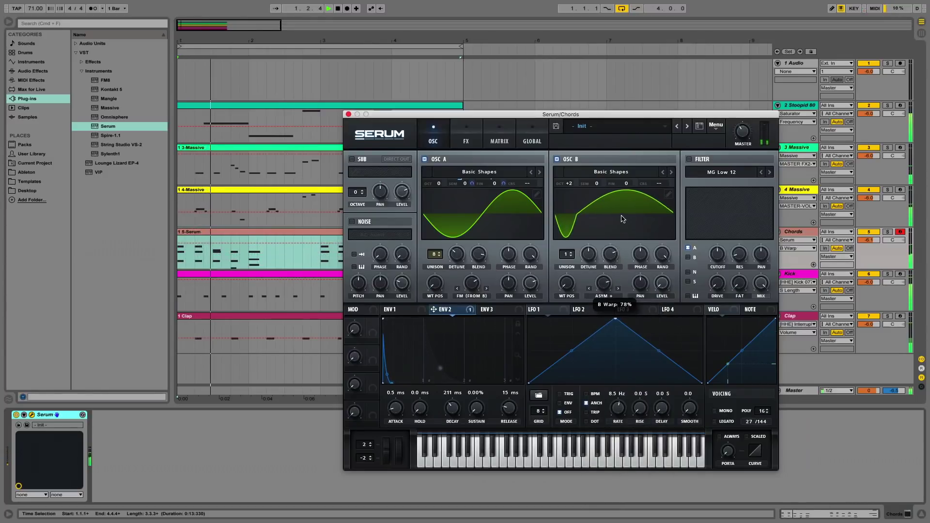
# Change Osc B's warp mode to Mirror, reset its octave to 0 and lower the Mirror amount
pyautogui.click(618, 289)
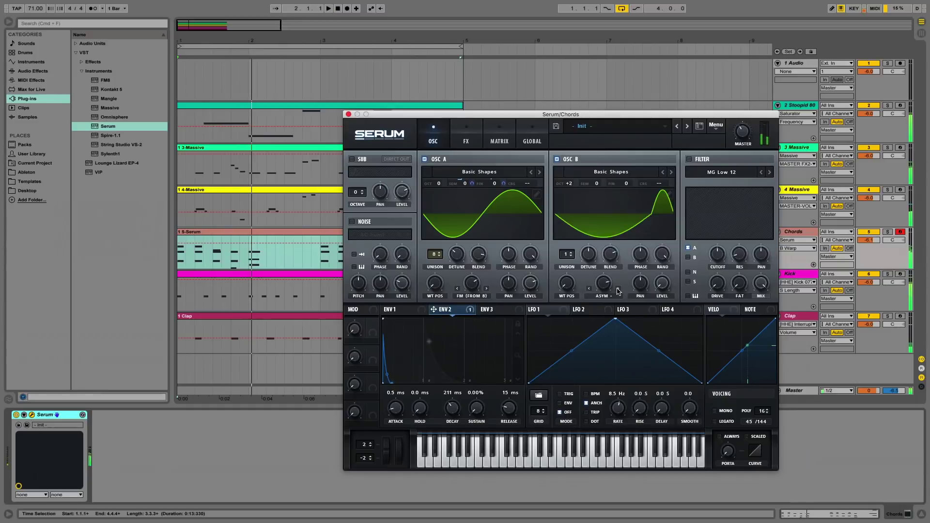
pyautogui.click(619, 289)
pyautogui.click(618, 290)
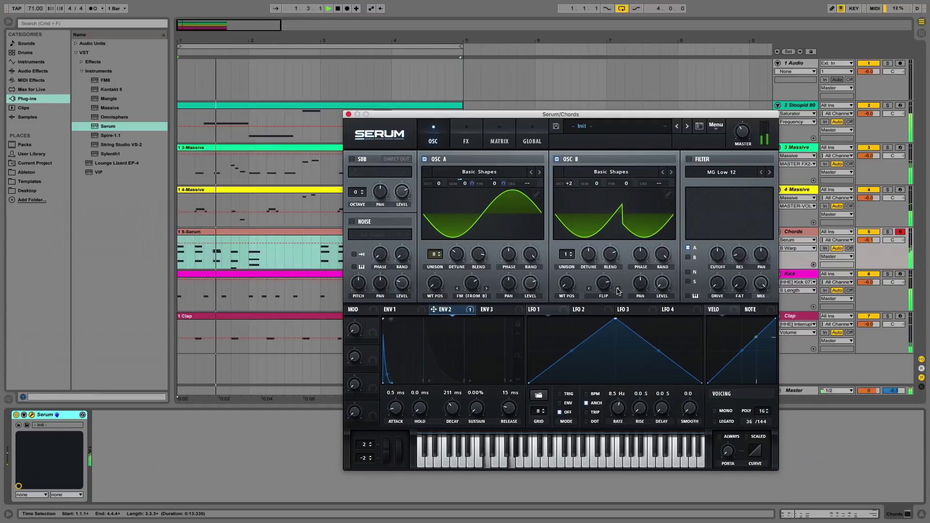
pyautogui.click(619, 289)
pyautogui.moveTo(570, 184); pyautogui.dragTo(572, 221)
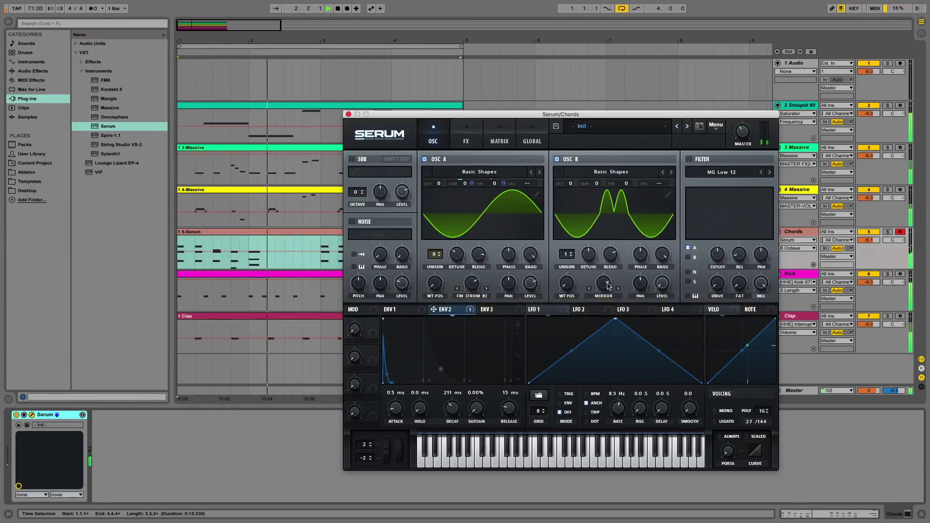
pyautogui.moveTo(609, 286); pyautogui.dragTo(608, 334)
# Readjust Osc A's FM (from B) amount over the loop and close the Serum window
pyautogui.moveTo(472, 286); pyautogui.dragTo(473, 318)
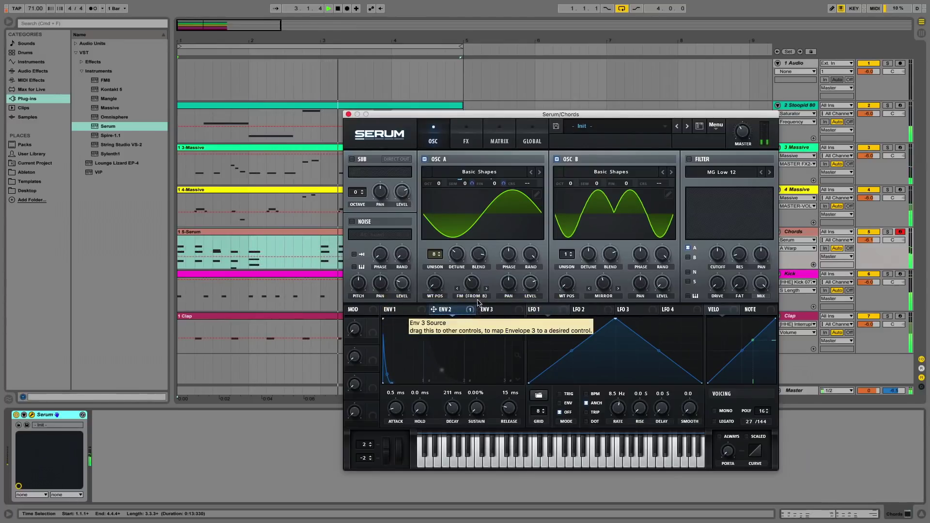
pyautogui.moveTo(474, 287); pyautogui.dragTo(476, 279)
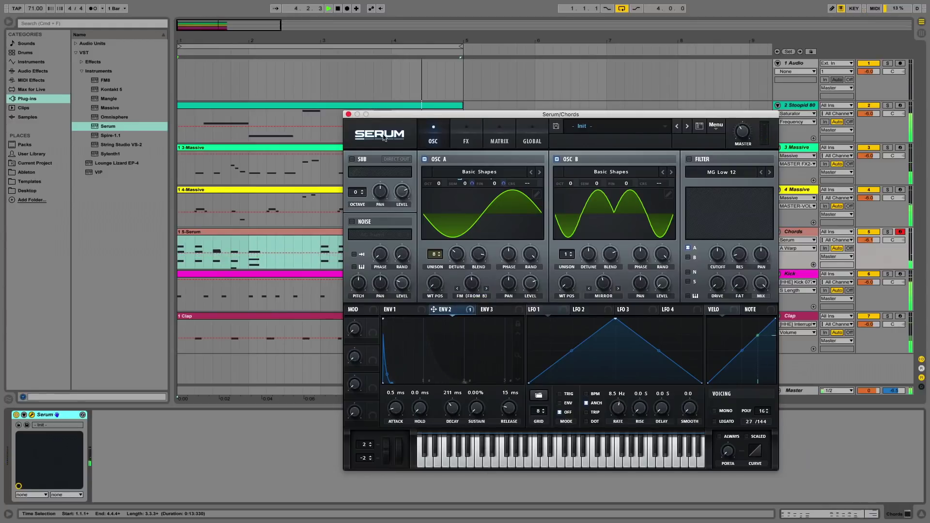
pyautogui.click(348, 114)
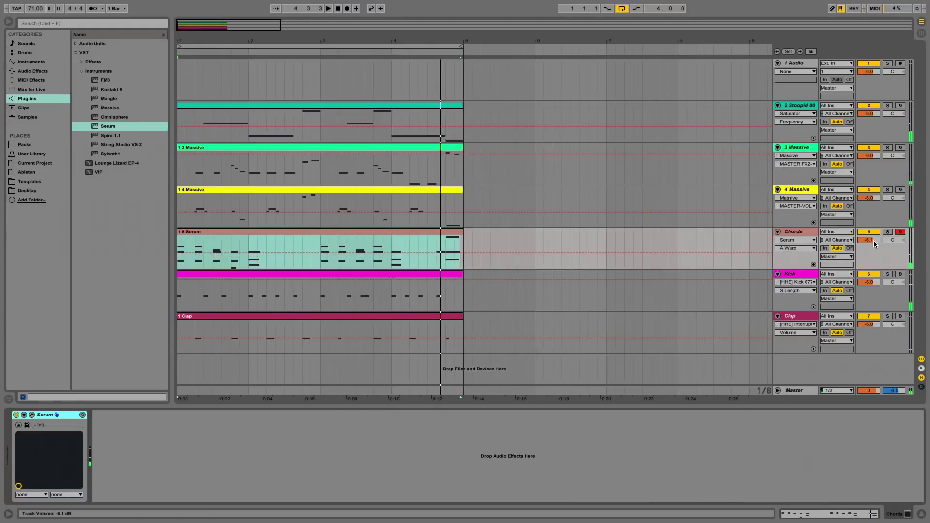
# Readjust the Chords track's volume and play the loop to check the level
pyautogui.moveTo(867, 241); pyautogui.dragTo(868, 249)
pyautogui.press('space')
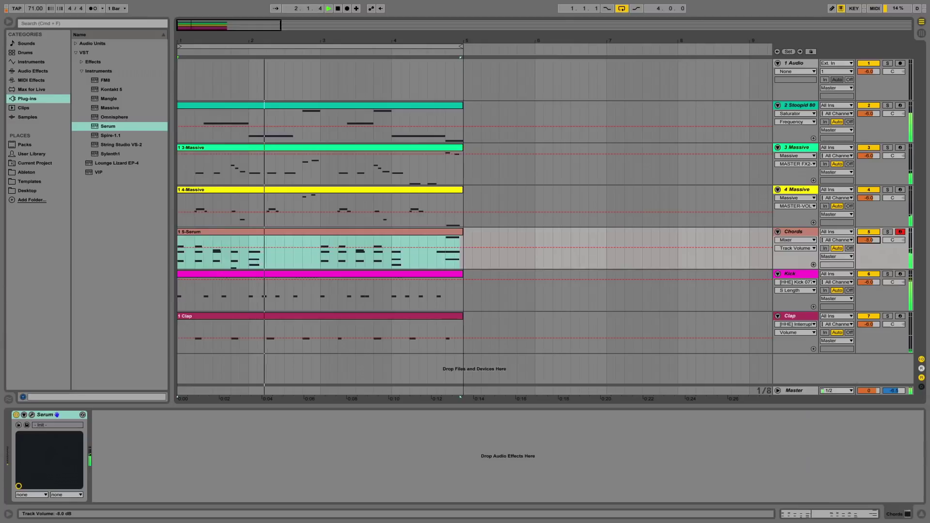
pyautogui.click(472, 236)
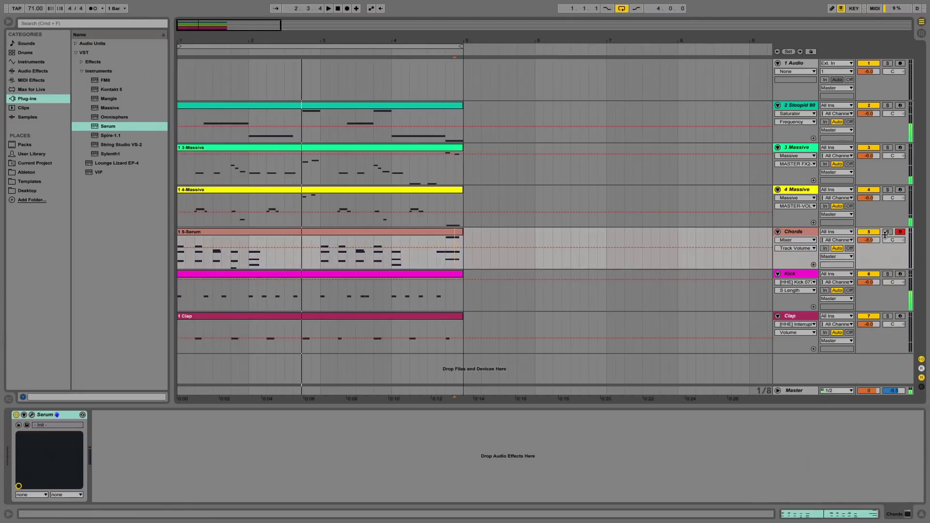
# Rename the 4 Massive track to Lead and fold the Chords, 3 Massive and Lead tracks
pyautogui.click(778, 232)
pyautogui.click(795, 190)
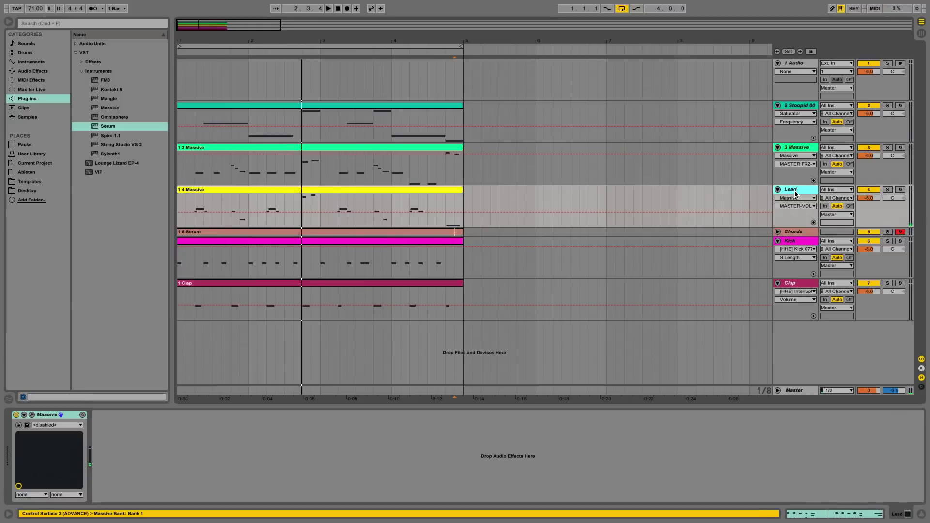
pyautogui.click(777, 149)
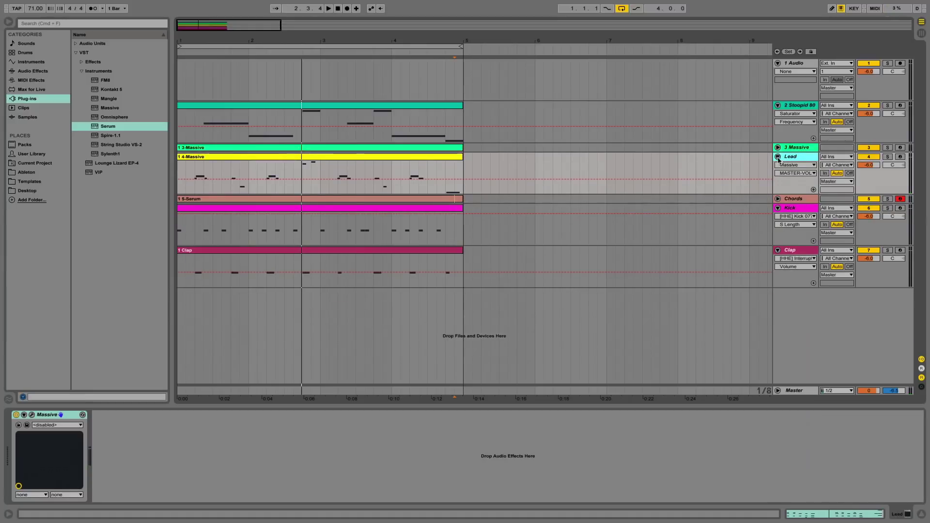
pyautogui.click(778, 157)
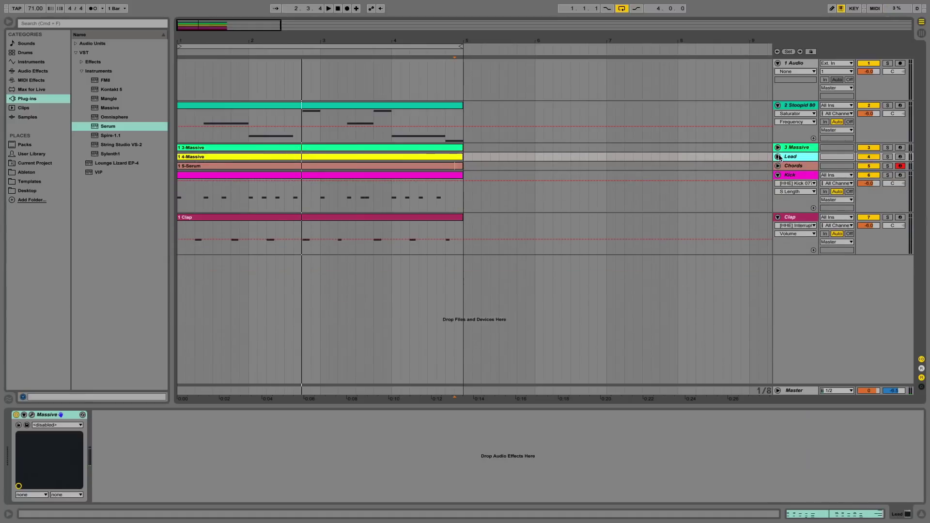
# Insert a new MIDI track below Chords and show the Ableton folder's samples in the browser
pyautogui.click(809, 168)
pyautogui.press('super+shift+t')
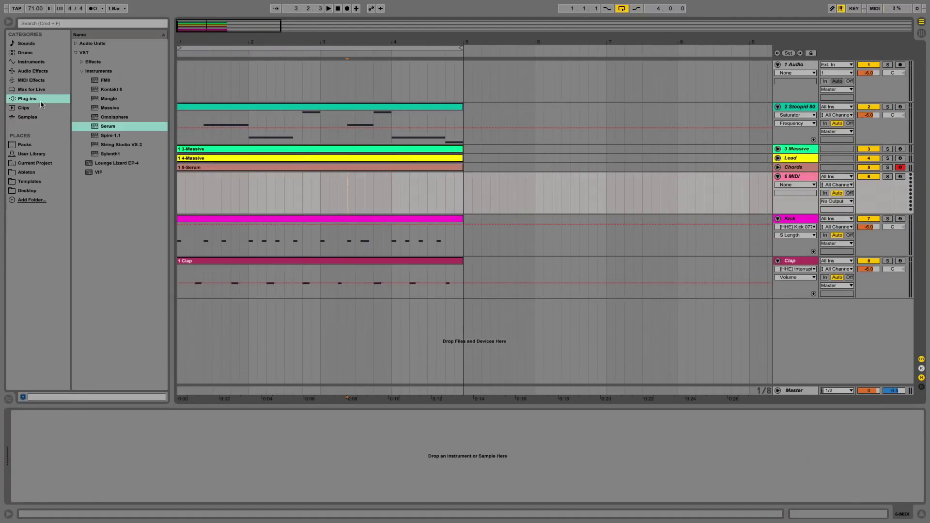
pyautogui.click(26, 172)
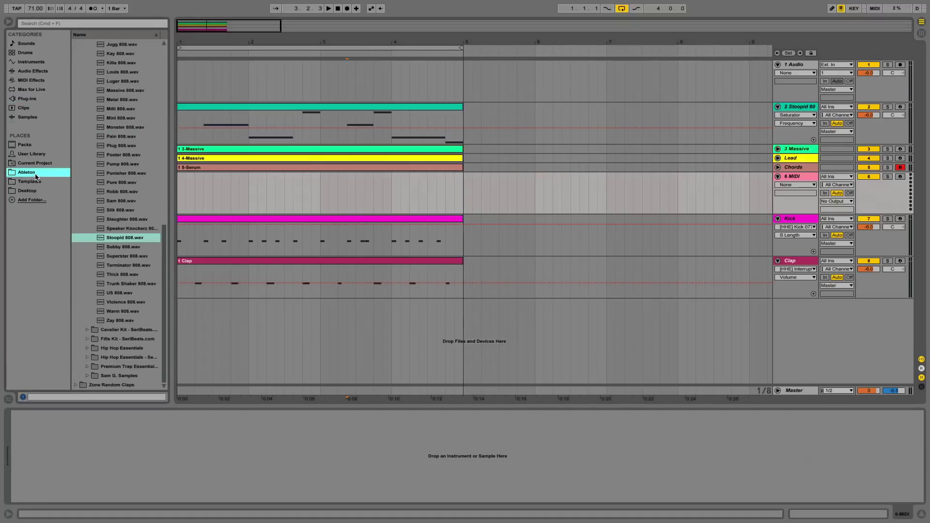
pyautogui.scroll(15, 119, 208)
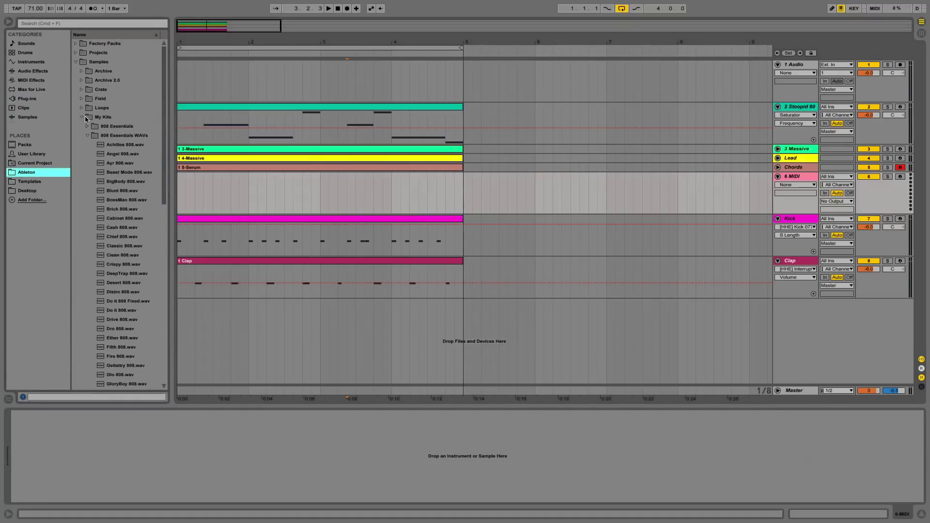
# Collapse the 808 Essentials WAVs folder and expand the Hats - 24 folder of the Premium Trap Essentials kit
pyautogui.click(84, 117)
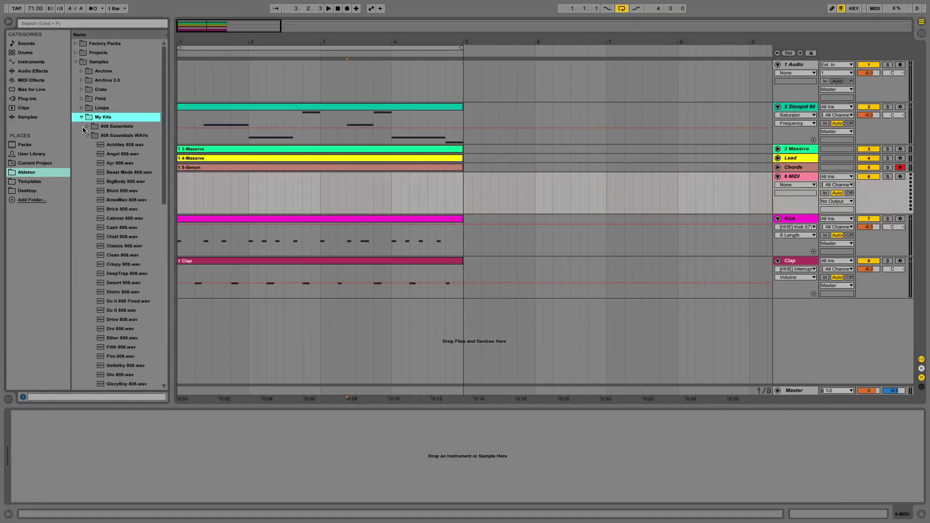
pyautogui.click(81, 117)
pyautogui.click(81, 117)
pyautogui.scroll(-10, 115, 170)
pyautogui.scroll(10, 114, 170)
pyautogui.click(87, 135)
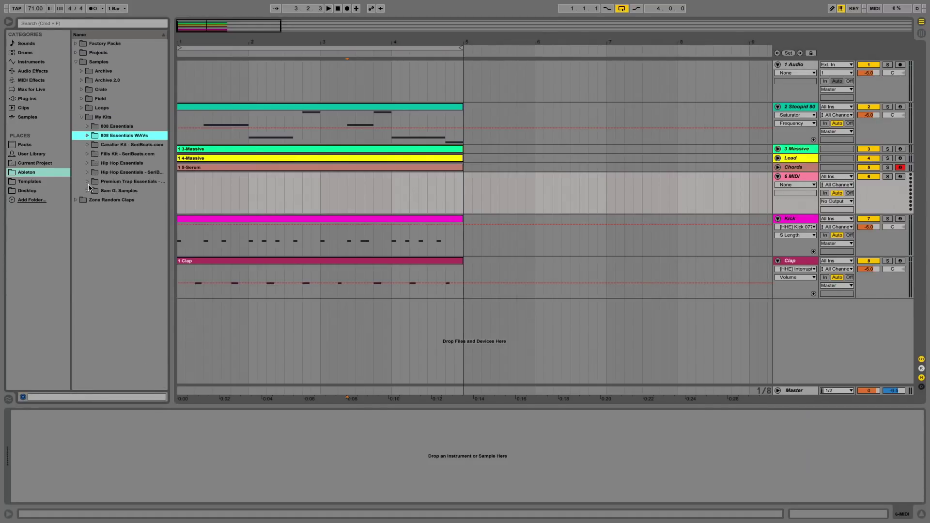
pyautogui.click(90, 183)
pyautogui.click(88, 182)
pyautogui.click(112, 190)
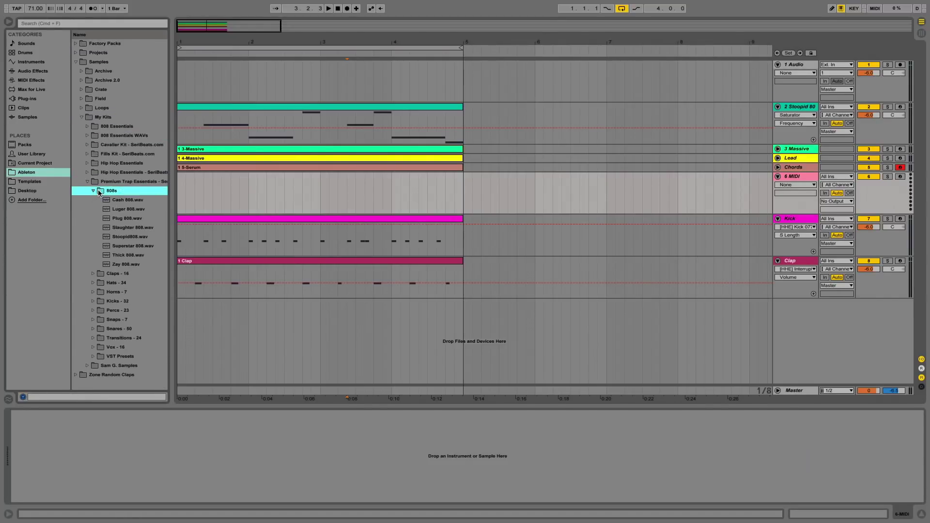
pyautogui.click(93, 190)
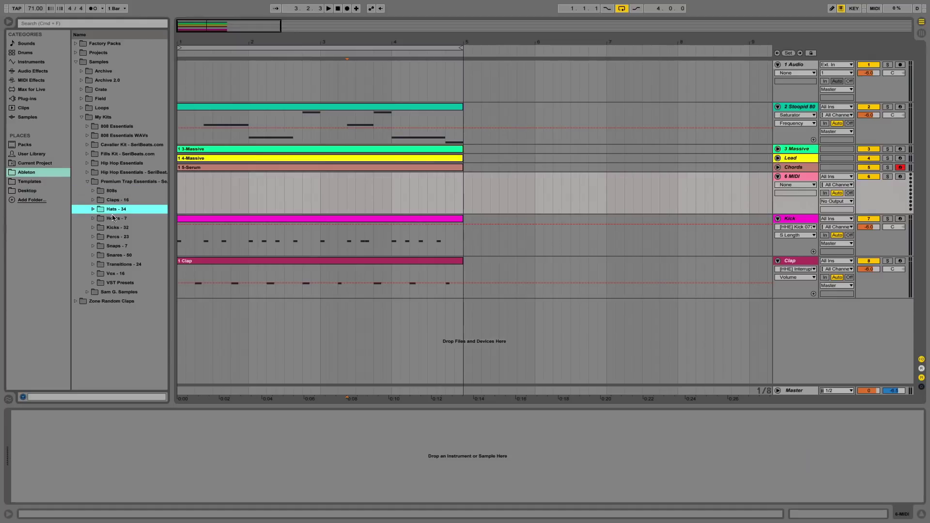
pyautogui.click(93, 209)
# Audition several open and closed hi-hats, load Closed HH 1.wav onto the new MIDI track and try it over the loop
pyautogui.click(132, 236)
pyautogui.scroll(-7, 132, 236)
pyautogui.click(132, 236)
pyautogui.click(135, 273)
pyautogui.scroll(-2, 136, 273)
pyautogui.scroll(1, 136, 272)
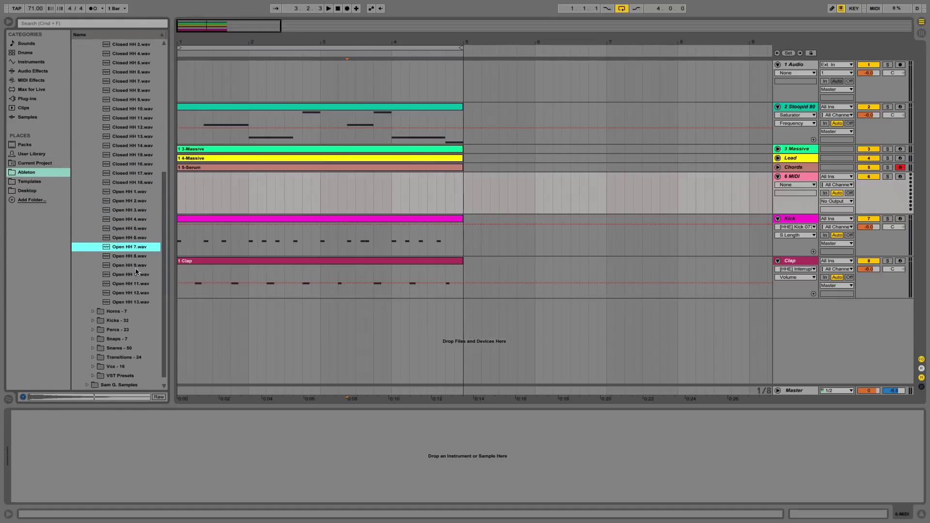
pyautogui.scroll(6, 136, 269)
pyautogui.click(145, 229)
pyautogui.click(139, 191)
pyautogui.click(140, 183)
pyautogui.click(134, 194)
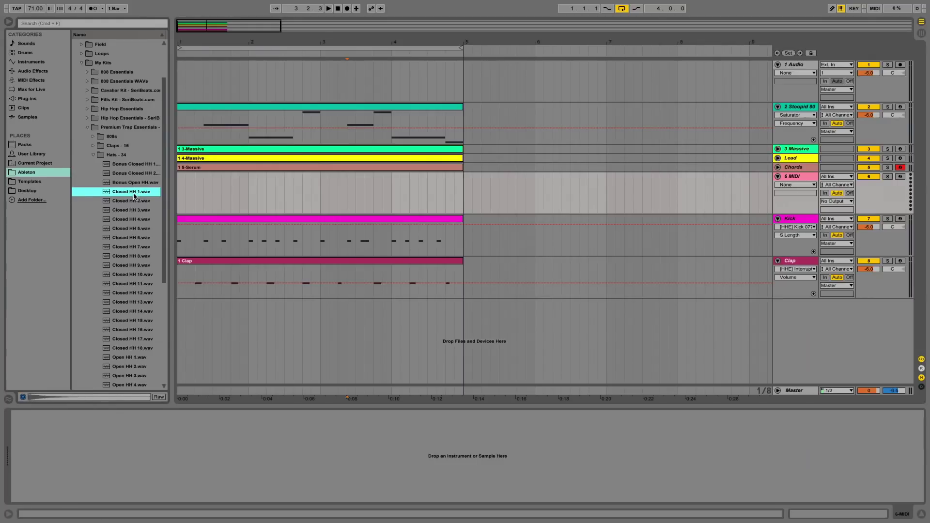
pyautogui.doubleClick(135, 194)
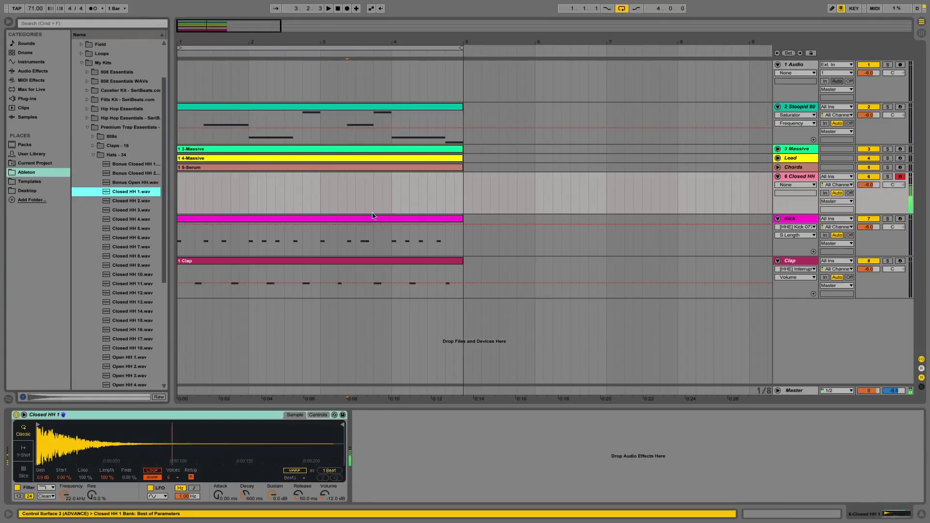
pyautogui.press('space')
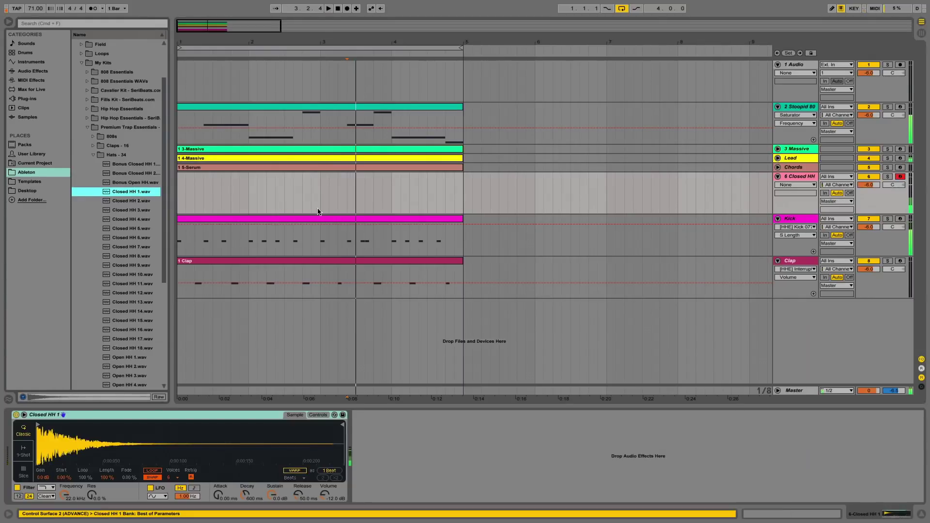
# Audition other closed hi-hat samples, including Closed HH 13.wav and Closed HH 15.wav, for comparison
pyautogui.click(145, 255)
pyautogui.click(143, 292)
pyautogui.click(142, 302)
pyautogui.click(140, 311)
pyautogui.click(145, 303)
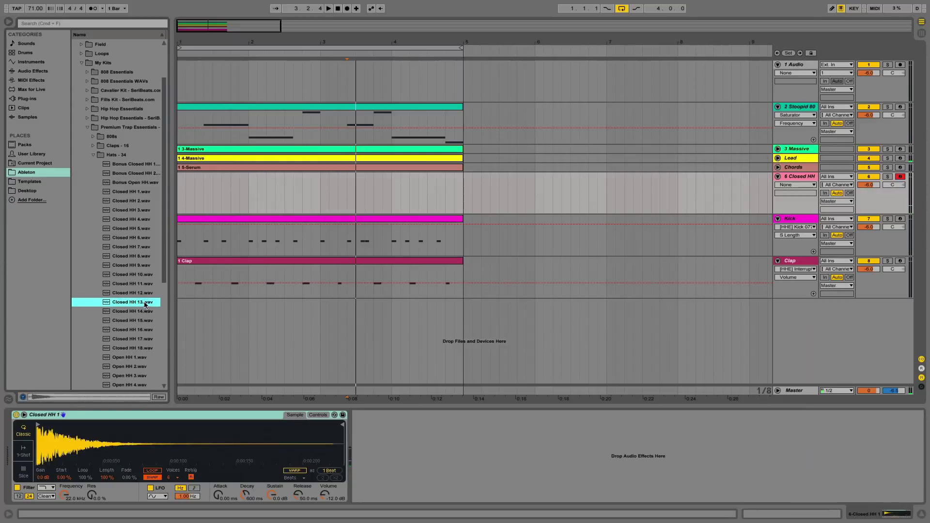
pyautogui.click(144, 321)
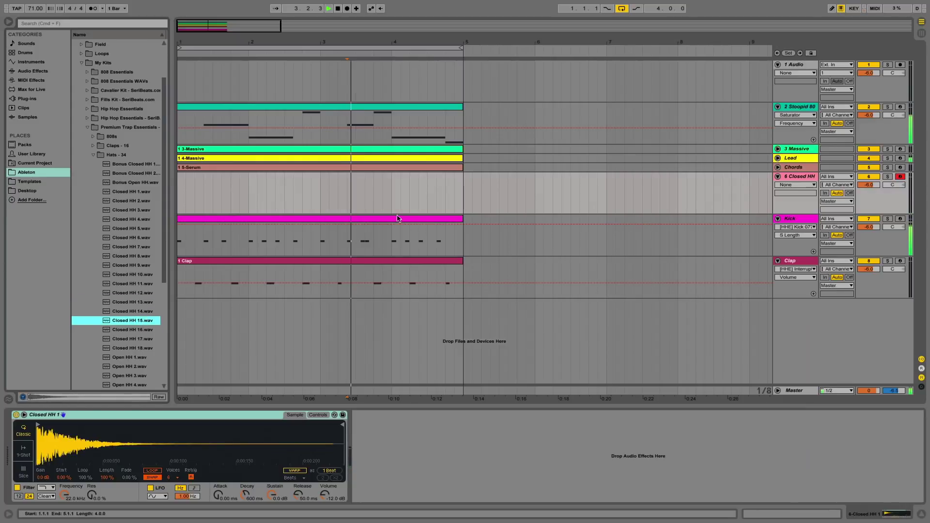
# Create an empty MIDI clip across bars 1 to 4 on the Closed HH track and open its notes while playing the loop
pyautogui.moveTo(464, 188); pyautogui.dragTo(207, 196)
pyautogui.press('space')
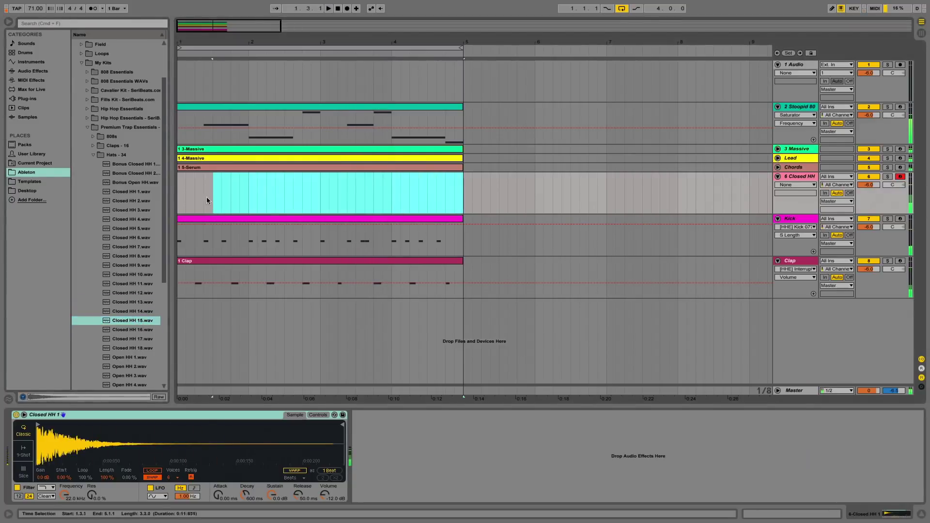
pyautogui.press('super+shift+m')
pyautogui.press('space')
pyautogui.press('space')
pyautogui.press('space')
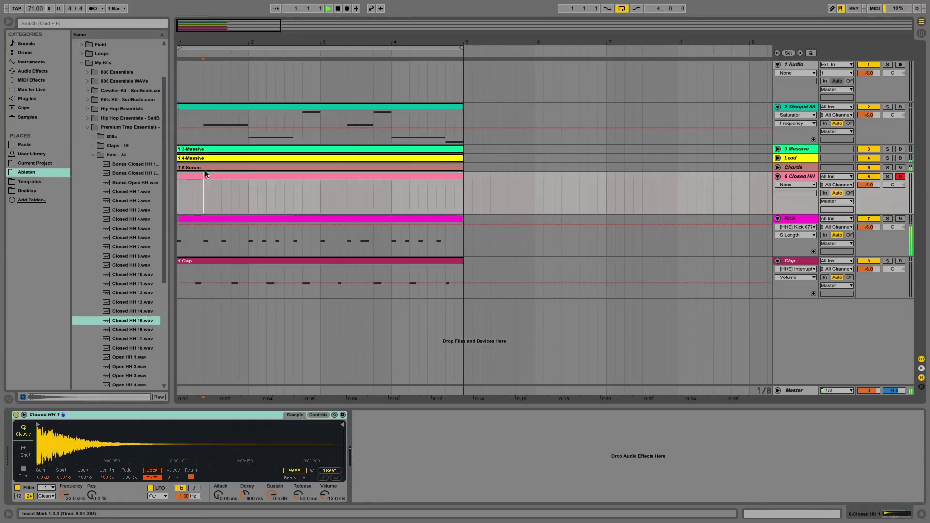
pyautogui.doubleClick(205, 177)
pyautogui.press('space')
pyautogui.press('space')
pyautogui.press('space')
pyautogui.press('space')
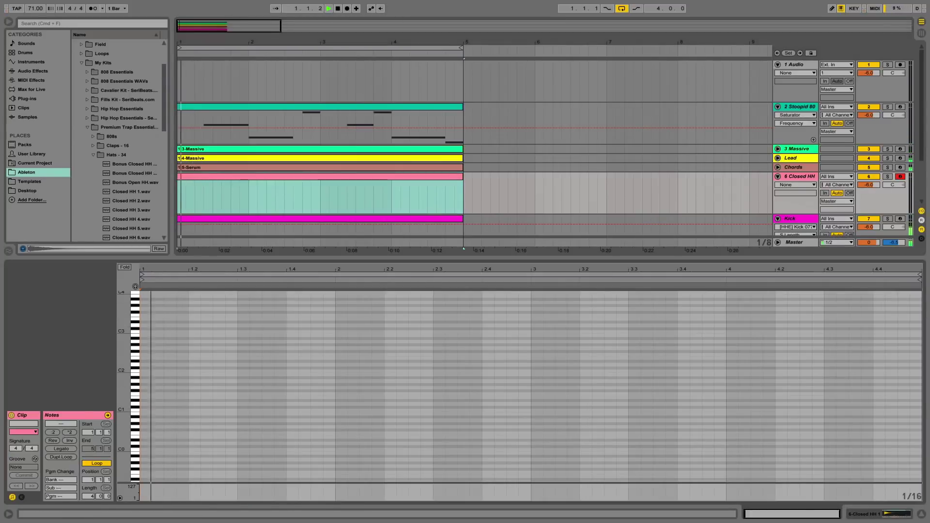
# Place two consecutive 1/16 C3 notes at the start of the hi-hat clip and play them
pyautogui.moveTo(144, 269); pyautogui.dragTo(160, 297)
pyautogui.press('space')
pyautogui.press('space')
pyautogui.press('space')
pyautogui.moveTo(125, 394); pyautogui.dragTo(149, 386)
pyautogui.press('space')
pyautogui.press('space')
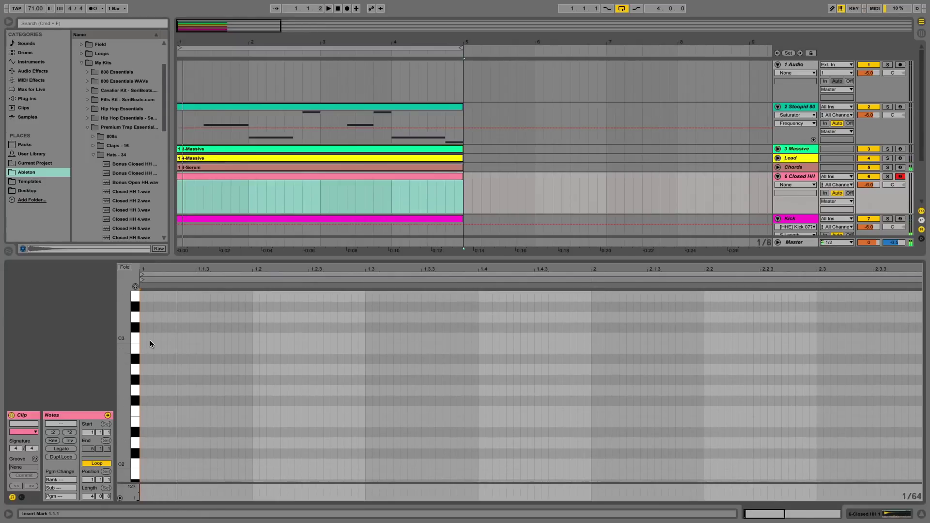
pyautogui.press('super+2')
pyautogui.press('super+2')
pyautogui.doubleClick(148, 340)
pyautogui.press('super+d')
pyautogui.press('space')
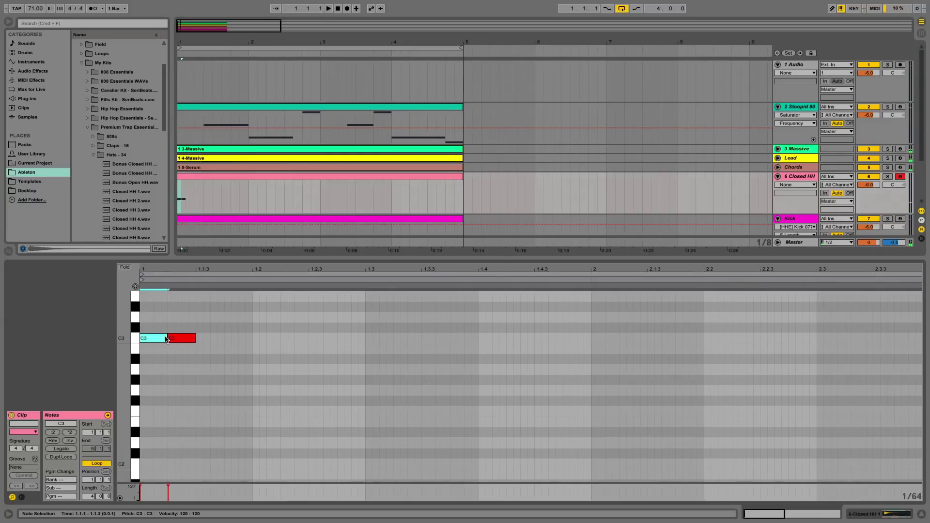
# Replace the first 1/16 hi-hat note with three 1/64 C3 notes, leaving a 1/64 gap, and set the grid to 1/32
pyautogui.press('Delete')
pyautogui.doubleClick(144, 338)
pyautogui.press('super+d')
pyautogui.press('super+d')
pyautogui.press('space')
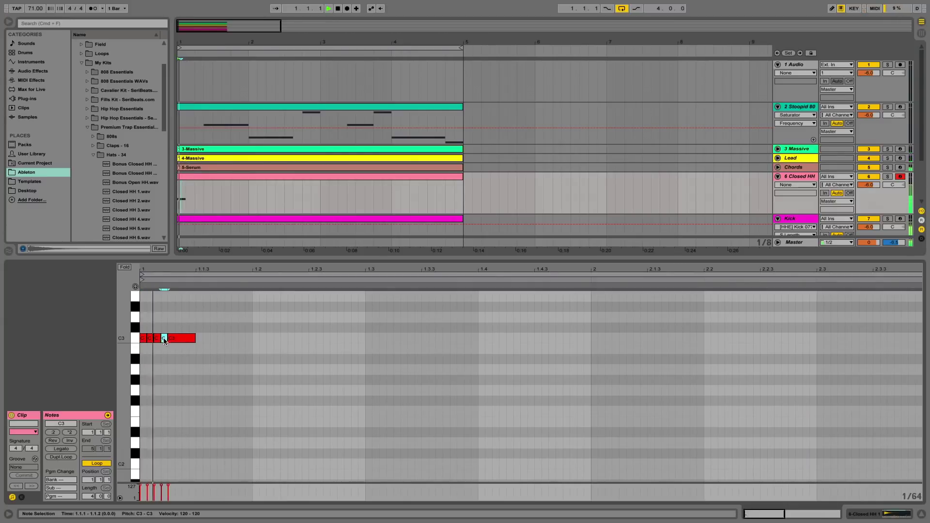
pyautogui.doubleClick(164, 338)
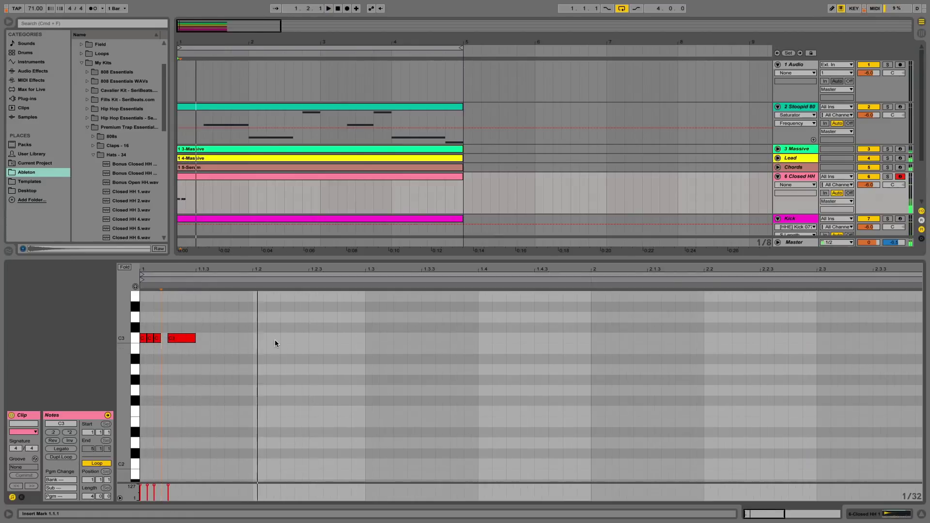
pyautogui.press('super+2')
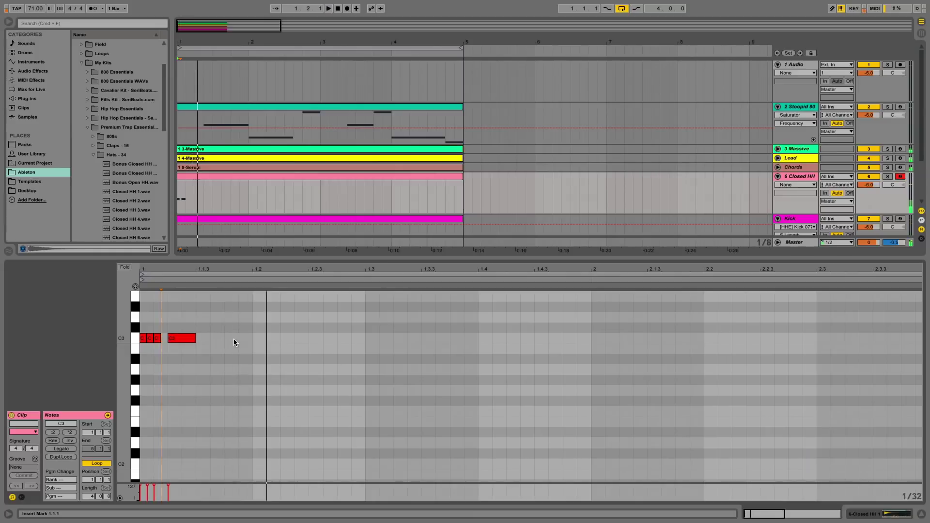
# Add a single 1/32 C3 hi-hat note at 1.1.4 in the Closed HH clip
pyautogui.doubleClick(226, 339)
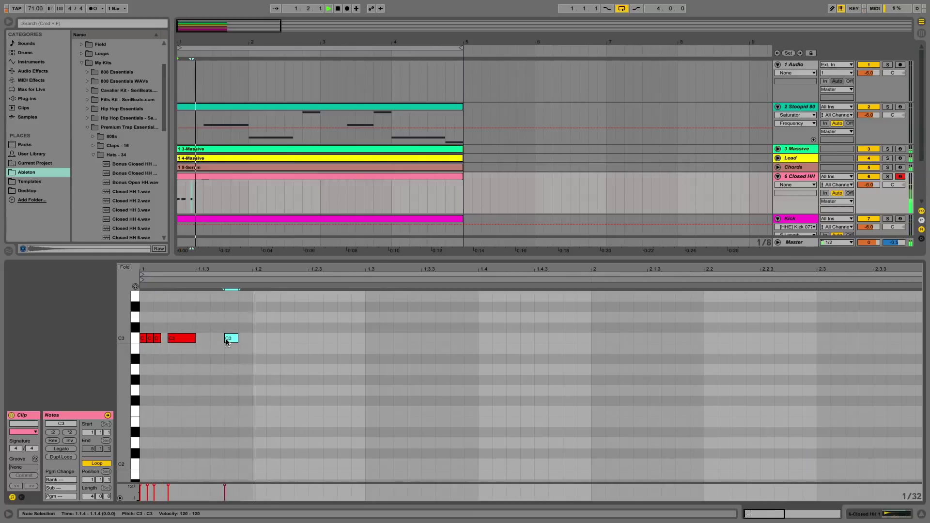
pyautogui.doubleClick(263, 338)
pyautogui.doubleClick(263, 338)
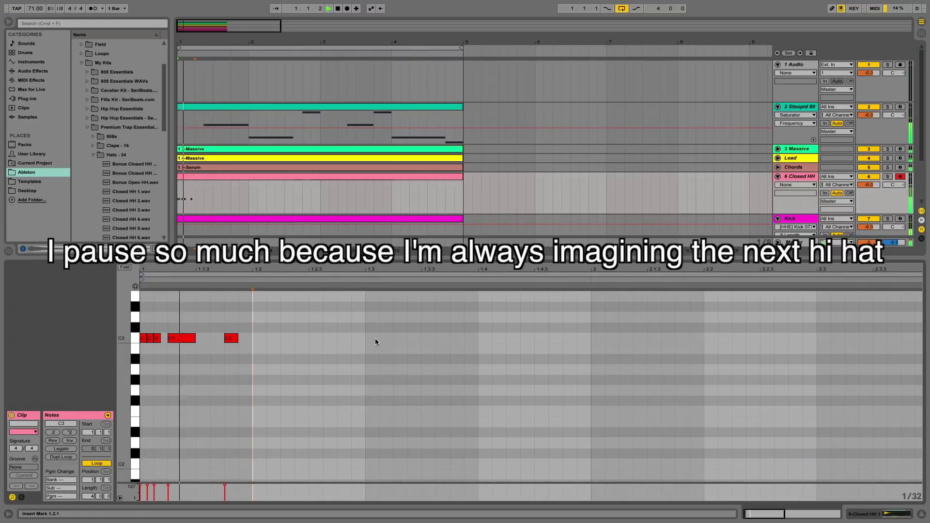
# Try three consecutive 1/8-triplet C3 notes starting at 1.2.1
pyautogui.doubleClick(271, 338)
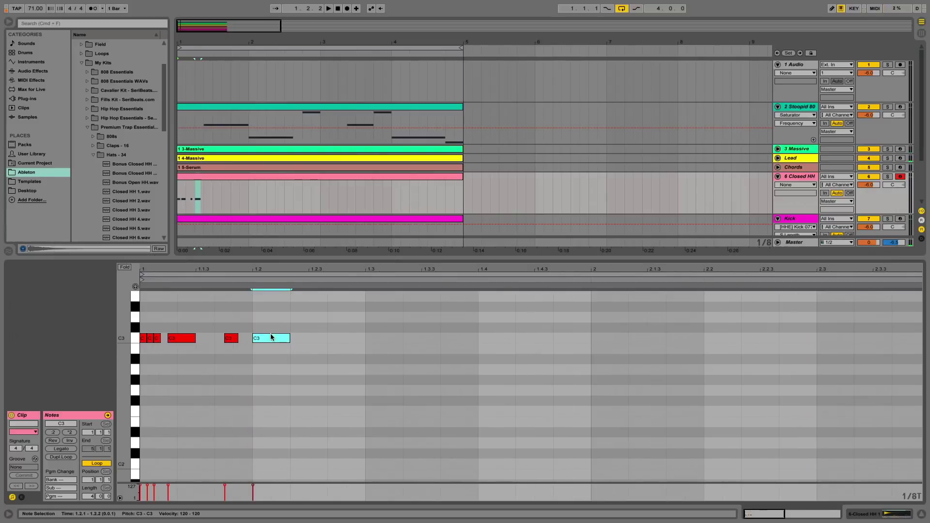
pyautogui.press('super+d')
pyautogui.press('super+d')
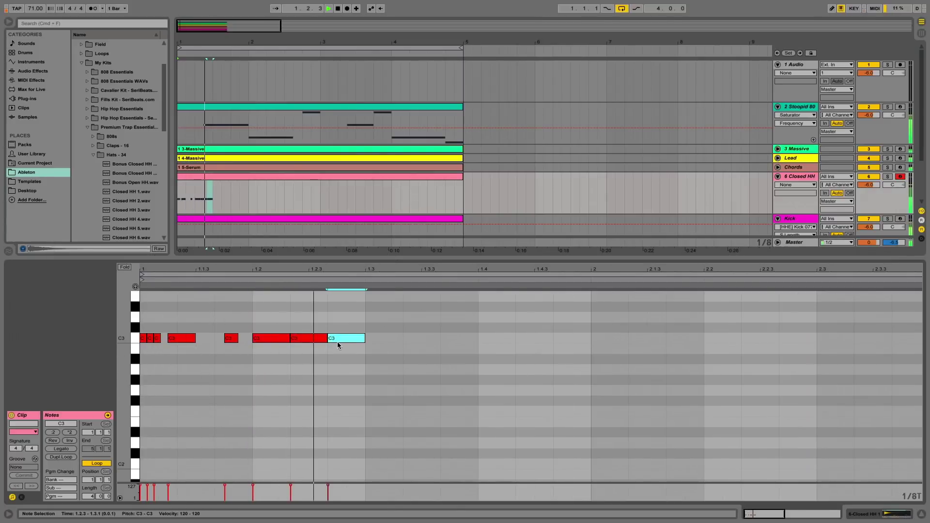
# Replace the 1/8-triplet notes in beat 1.2 with four consecutive 1/16-triplet C3 notes starting at 1.2.1
pyautogui.doubleClick(263, 337)
pyautogui.doubleClick(263, 337)
pyautogui.press('super+d')
pyautogui.press('super+d')
pyautogui.press('space')
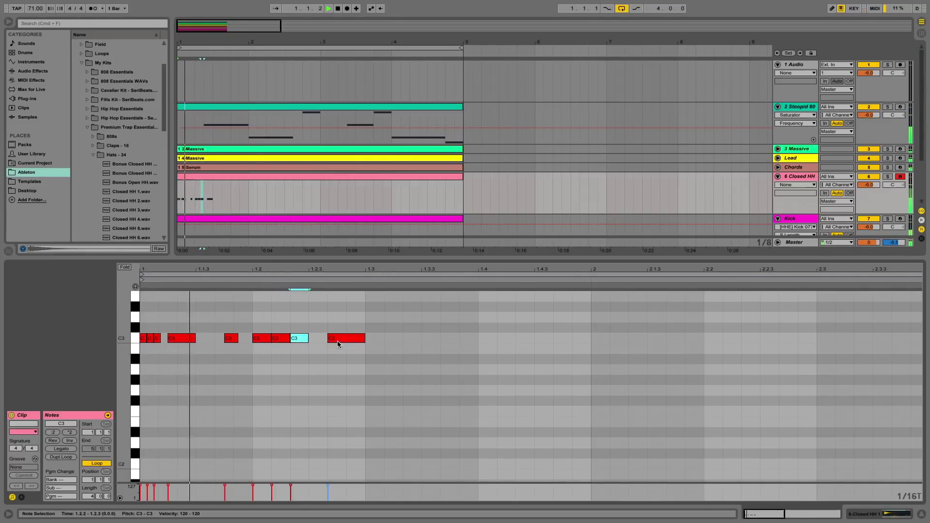
pyautogui.doubleClick(321, 339)
pyautogui.doubleClick(345, 338)
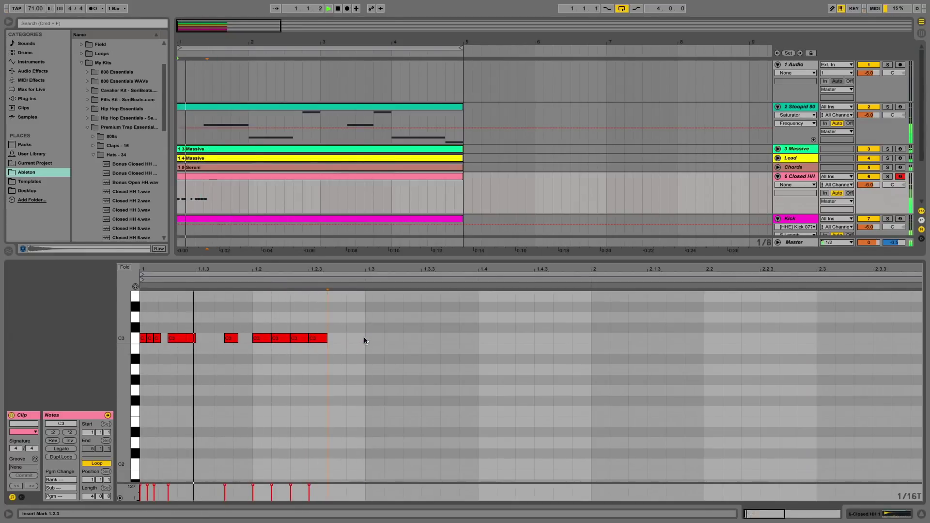
# Duplicate the hi-hat pattern of the first two beats so the copy starts at 1.3.1
pyautogui.moveTo(364, 336); pyautogui.dragTo(147, 340)
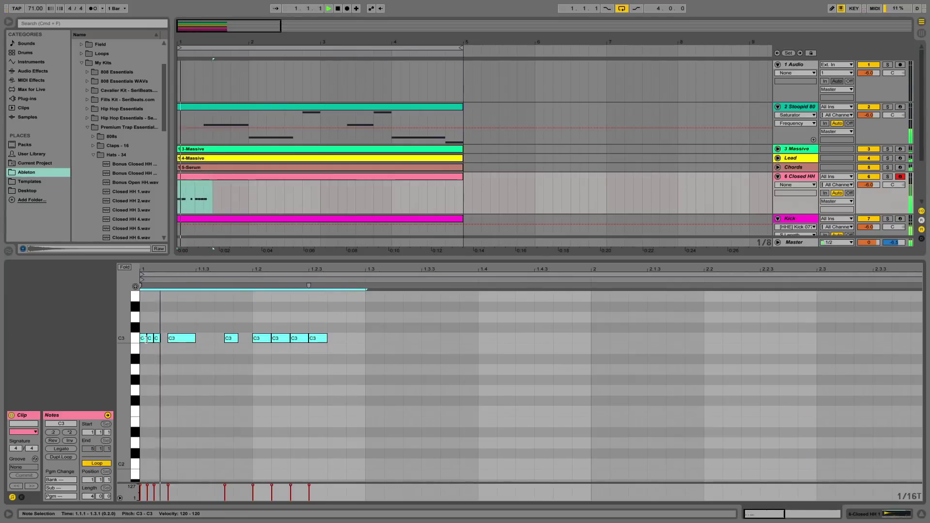
pyautogui.press('super+d')
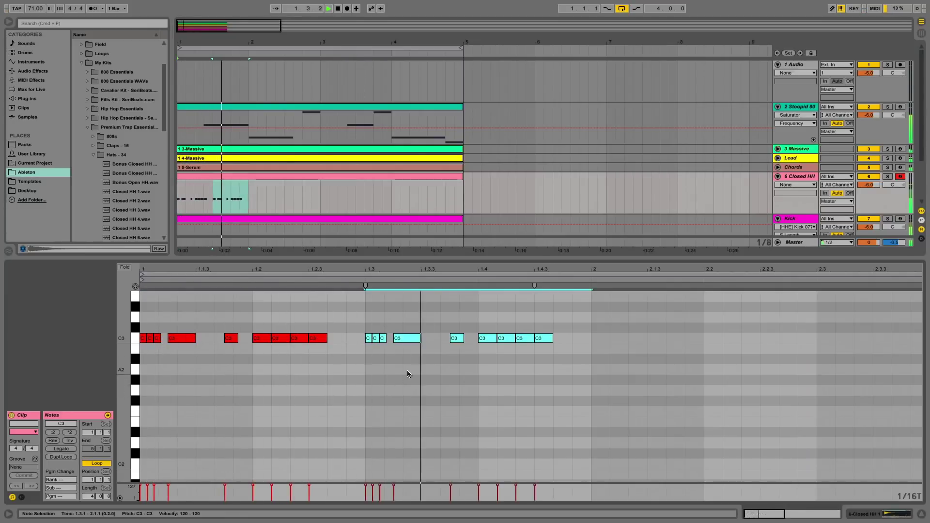
# Delete the copied notes in beat 1.4 and fill the gap at 1.3.3 with a 1/16 C3 note
pyautogui.moveTo(481, 362); pyautogui.dragTo(559, 312)
pyautogui.press('Delete')
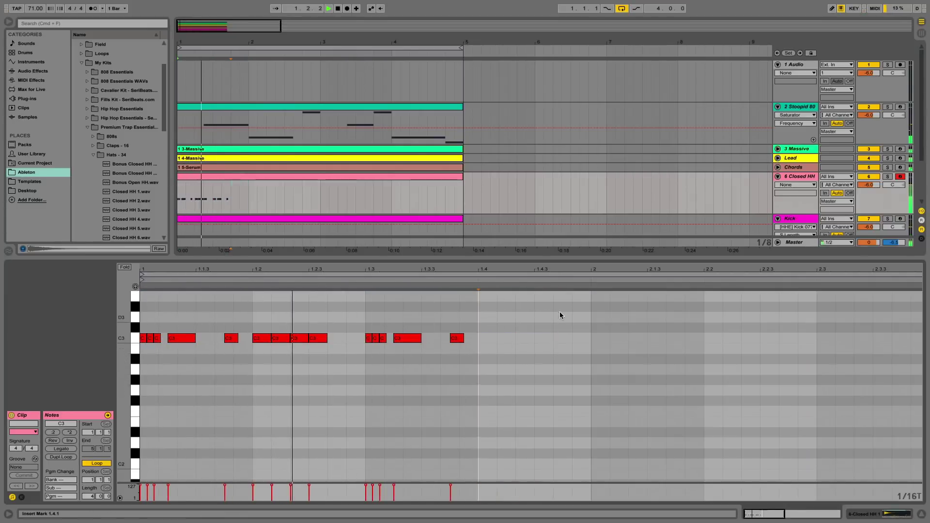
pyautogui.doubleClick(435, 339)
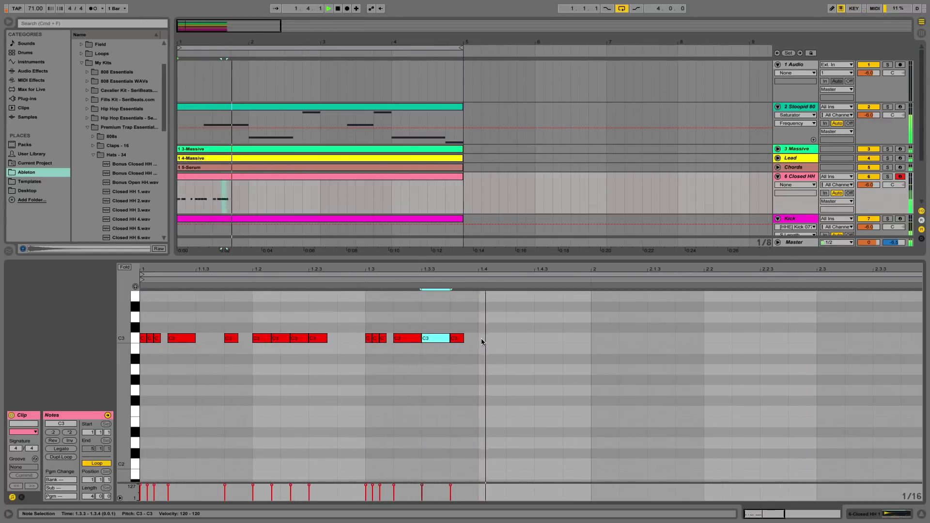
# Add three consecutive 1/32 C3 notes at 2.1.1 and one just after 2.1.3, and move the group of three to 1.4.1
pyautogui.press('super+1')
pyautogui.doubleClick(598, 337)
pyautogui.press('super+d')
pyautogui.press('super+d')
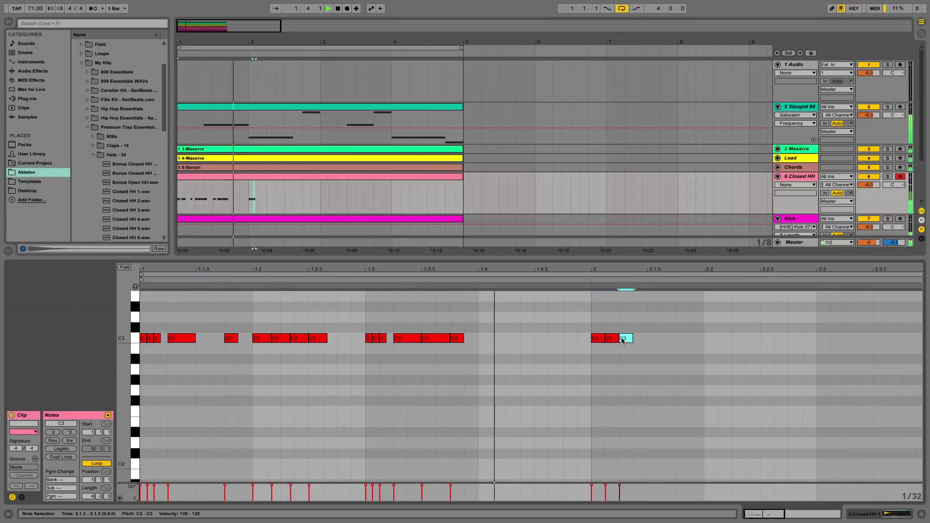
pyautogui.doubleClick(665, 338)
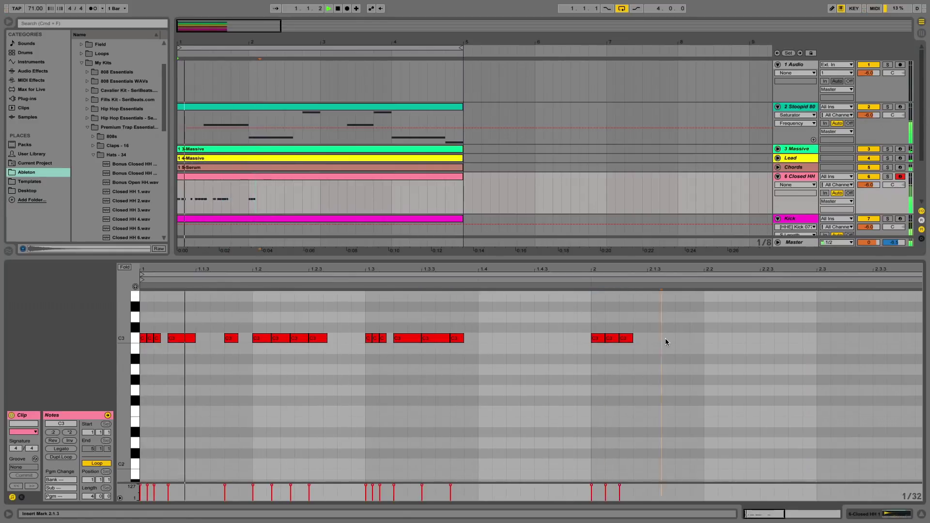
pyautogui.moveTo(588, 356); pyautogui.dragTo(518, 344)
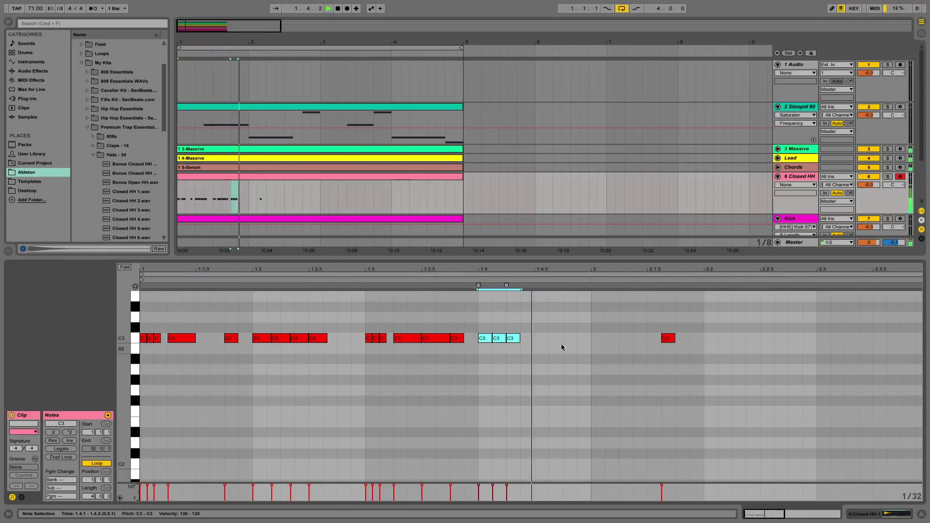
# Add 1/32 C3 notes at 1.4.3 and 1.4.4, auditioning the pattern around beat 1.4
pyautogui.doubleClick(540, 339)
pyautogui.press('space')
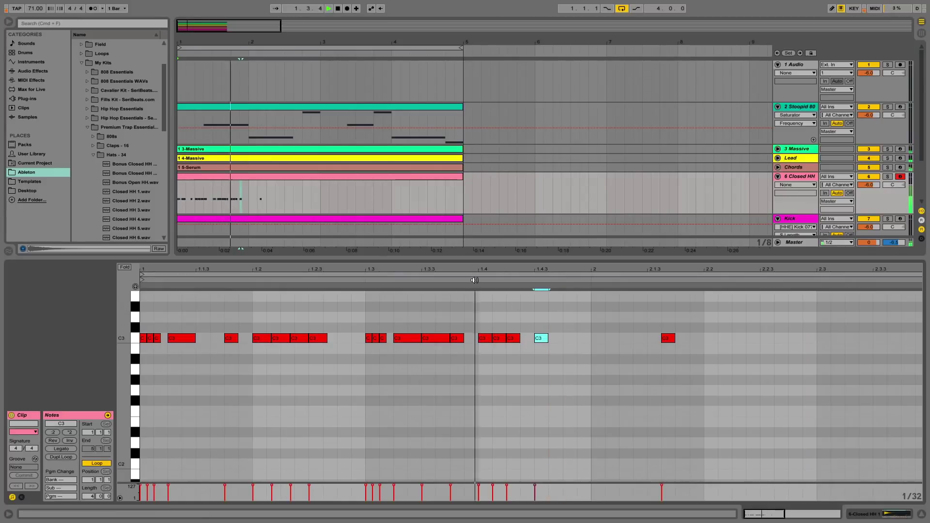
pyautogui.click(475, 280)
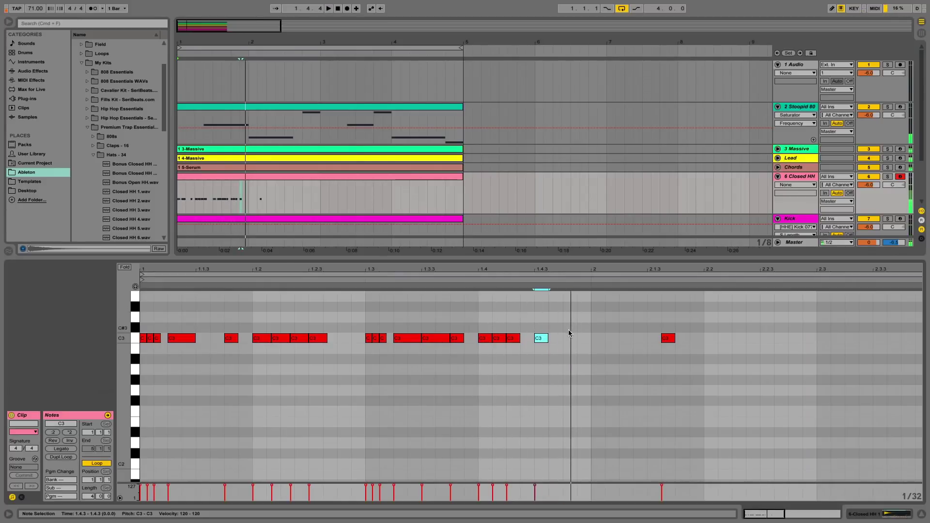
pyautogui.click(572, 337)
pyautogui.click(516, 280)
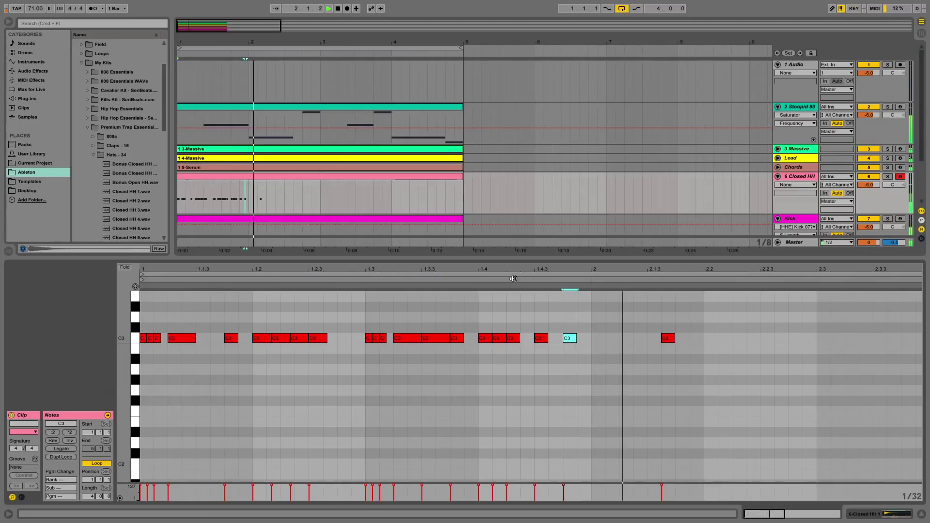
# Move the lone note in beat 2.1 to 2.1.4 and check its placement in playback
pyautogui.moveTo(672, 340); pyautogui.dragTo(658, 340)
pyautogui.click(575, 281)
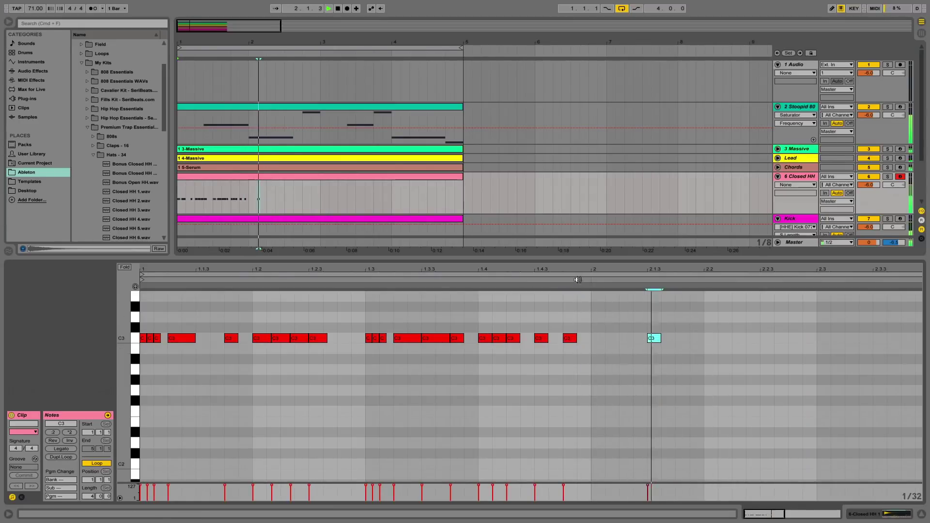
pyautogui.click(576, 280)
pyautogui.press('space')
pyautogui.moveTo(655, 335); pyautogui.dragTo(683, 335)
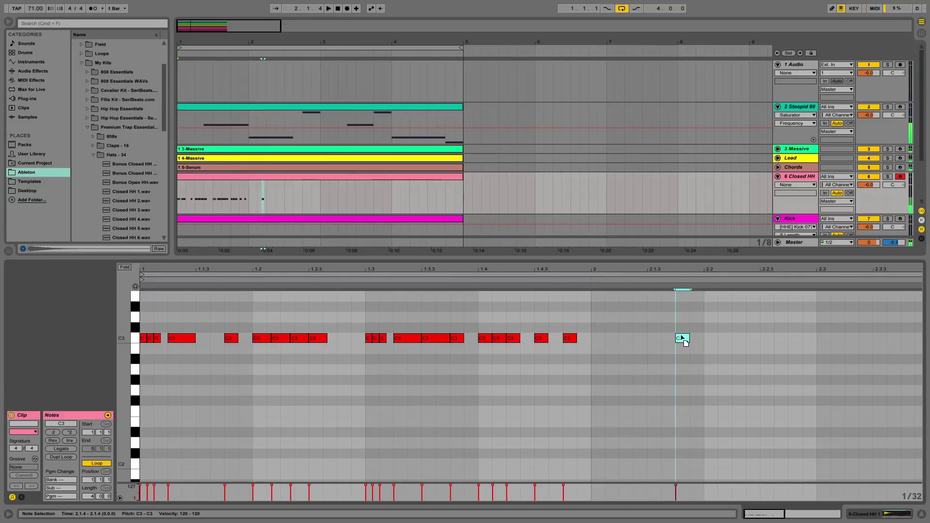
pyautogui.press('space')
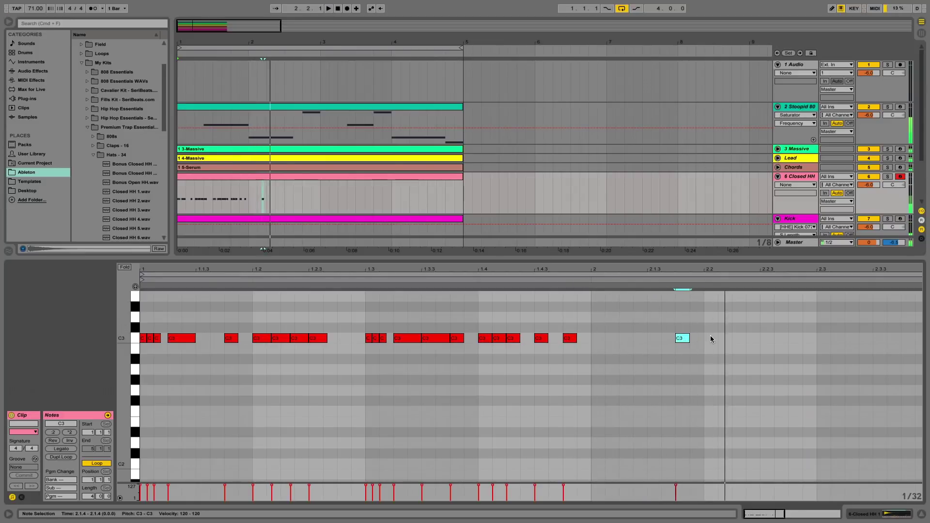
pyautogui.press('space')
# Build a roll of eight consecutive 1/64 C3 notes starting at 2.2.1
pyautogui.click(710, 338)
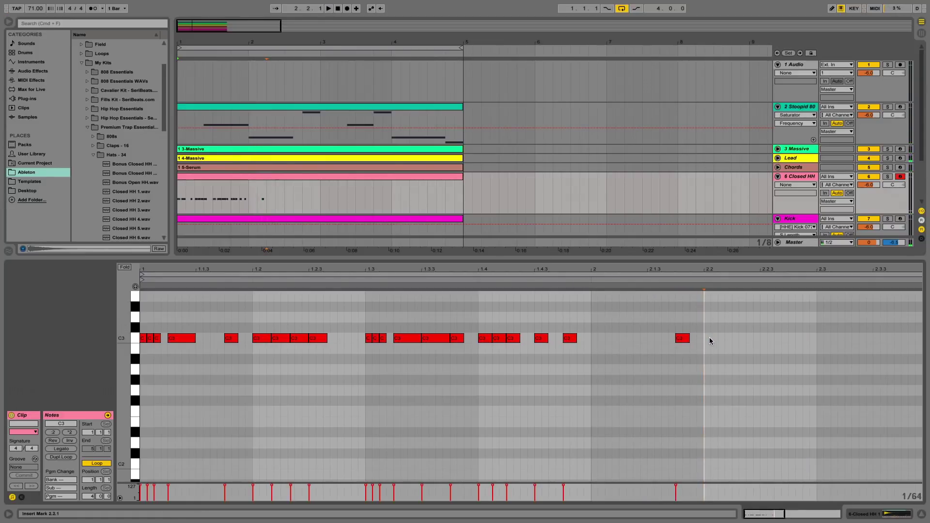
pyautogui.doubleClick(708, 338)
pyautogui.press('super+d')
pyautogui.press('super+d')
pyautogui.press('super+d')
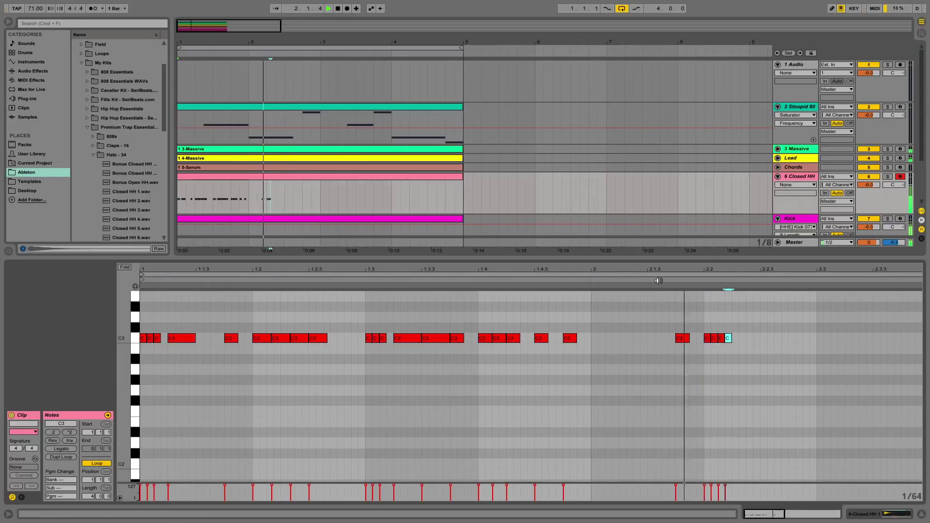
pyautogui.moveTo(732, 349); pyautogui.dragTo(703, 334)
pyautogui.press('super+d')
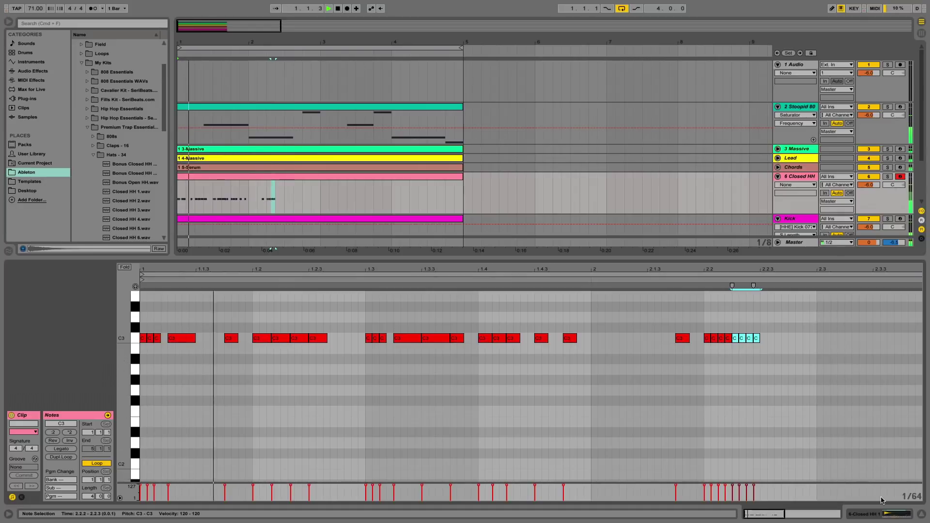
# Set the Closed HH sampler's decay to 1.49 s and sustain to -inf dB, and play the result
pyautogui.click(872, 511)
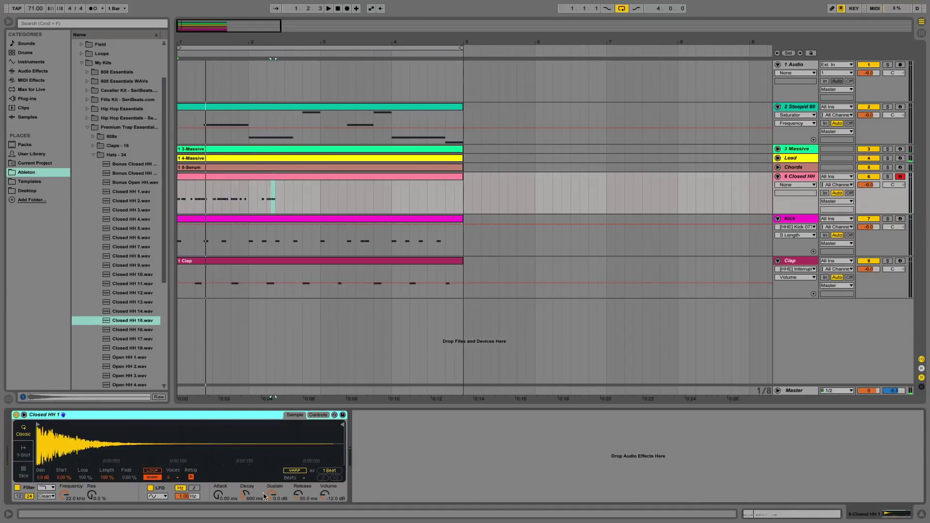
pyautogui.moveTo(272, 496); pyautogui.dragTo(250, 488)
pyautogui.press('space')
pyautogui.press('space')
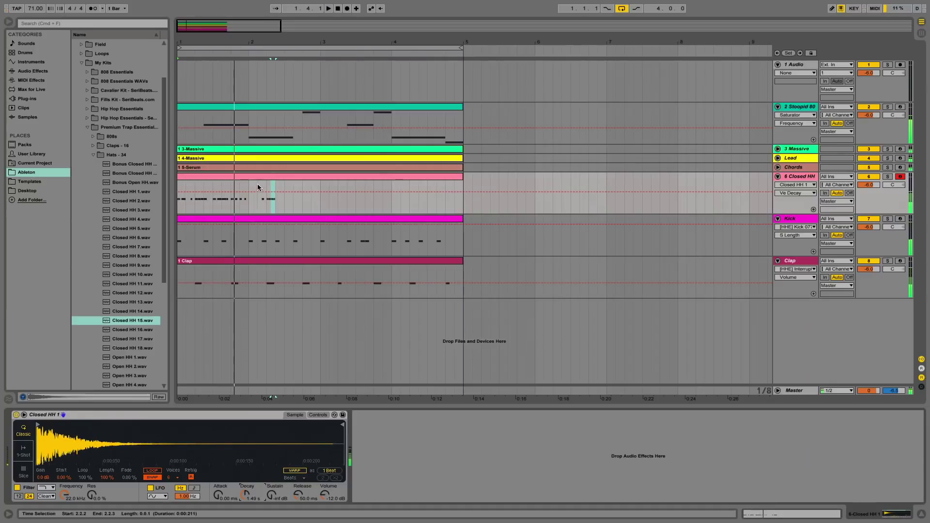
# Reopen the Closed HH clip's notes and listen to the hi-hat pattern through beat 2.2
pyautogui.doubleClick(259, 177)
pyautogui.press('space')
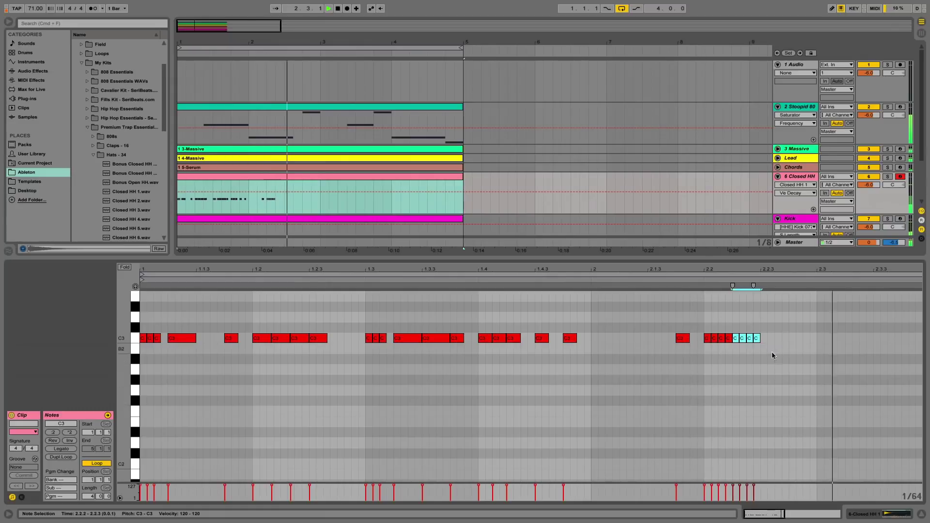
pyautogui.press('space')
pyautogui.press('space')
pyautogui.press('space')
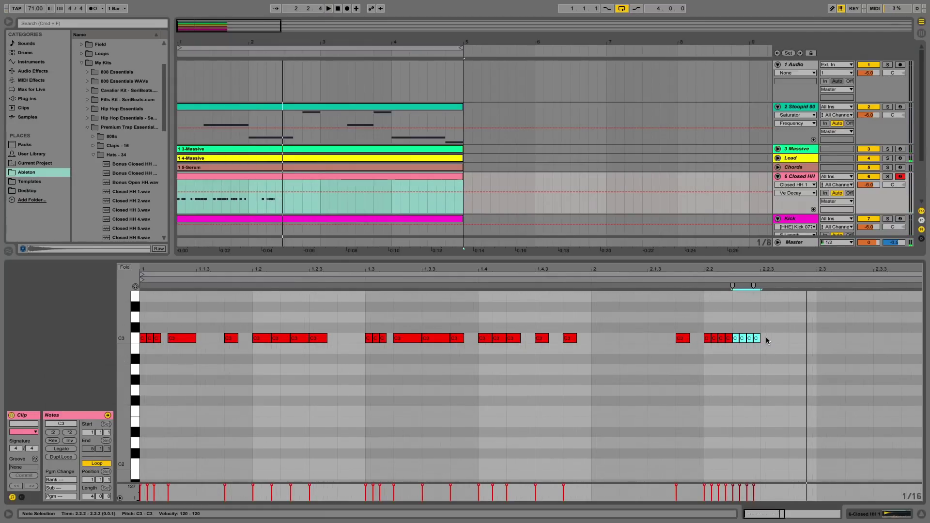
# Add 1/16 C3 notes at 2.2.3 and 2.2.4 after the roll, auditioning each from around beat 2.2
pyautogui.press('super+d')
pyautogui.press('space')
pyautogui.click(696, 280)
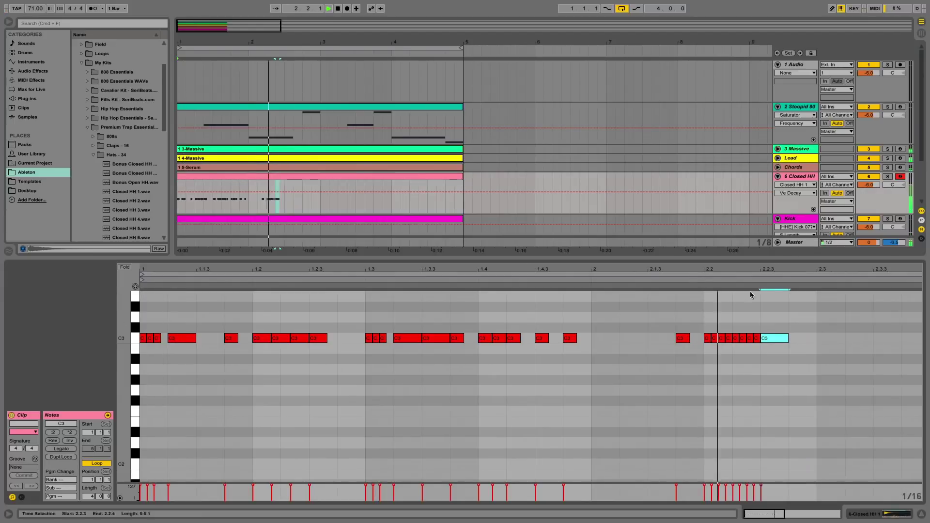
pyautogui.press('space')
pyautogui.click(698, 280)
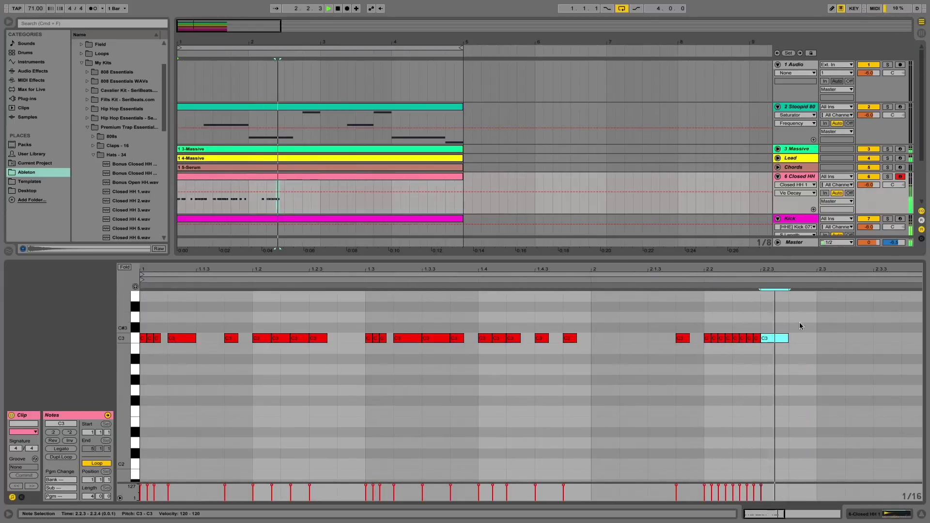
pyautogui.press('space')
pyautogui.press('super+d')
pyautogui.click(692, 280)
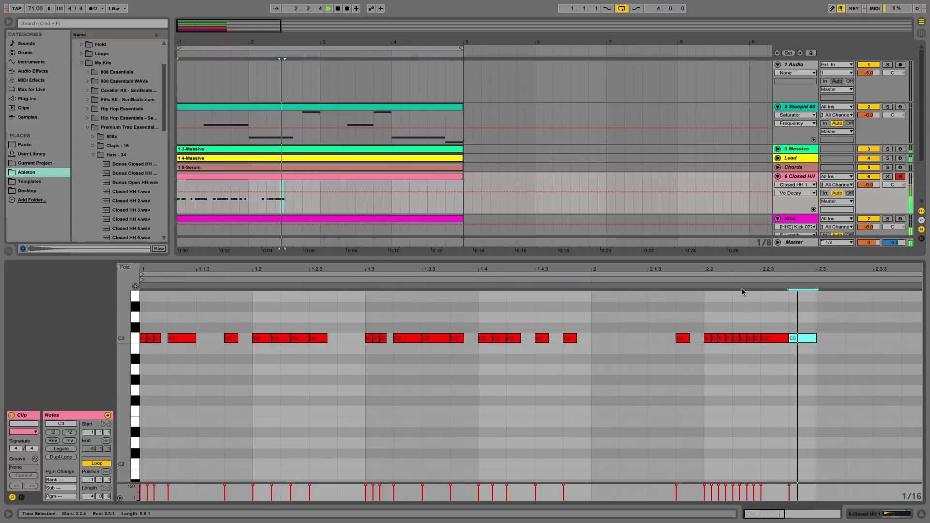
pyautogui.click(702, 276)
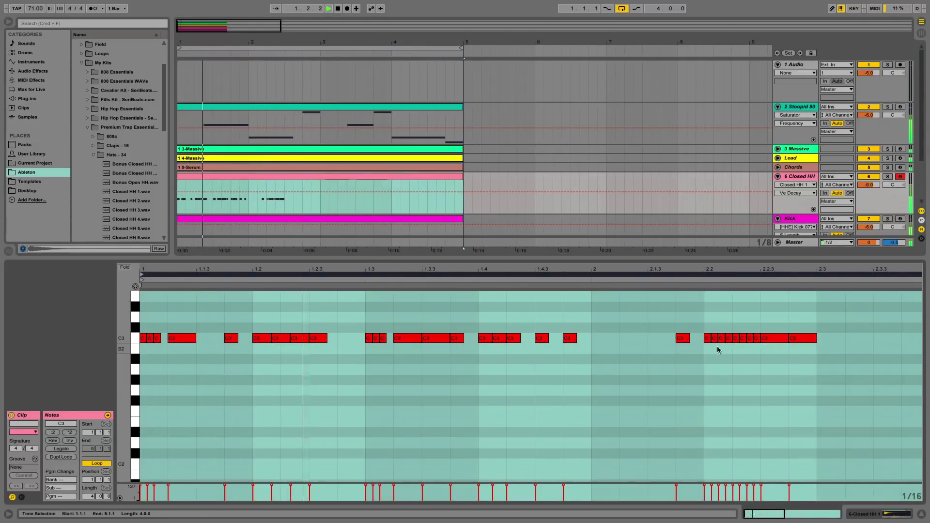
pyautogui.hotkey('shift', 'Down')
pyautogui.hotkey('shift', 'Up')
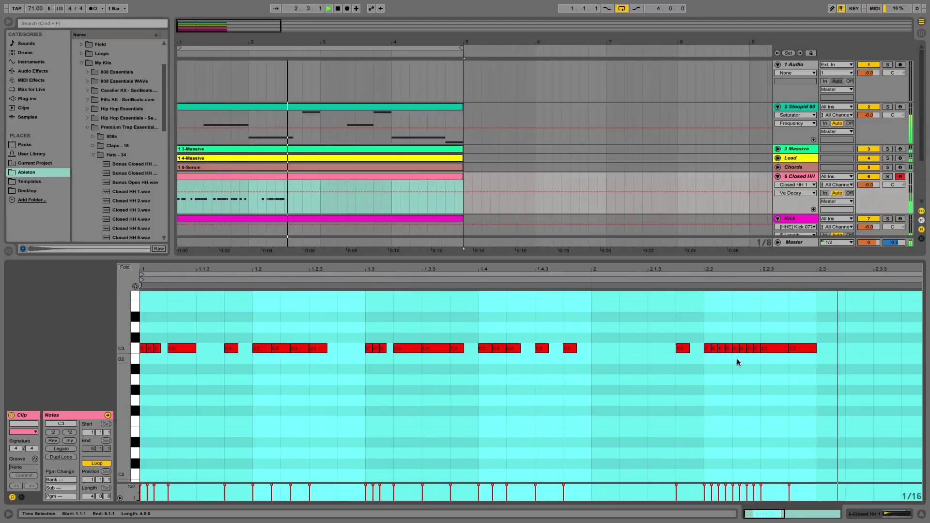
pyautogui.click(478, 325)
pyautogui.press('space')
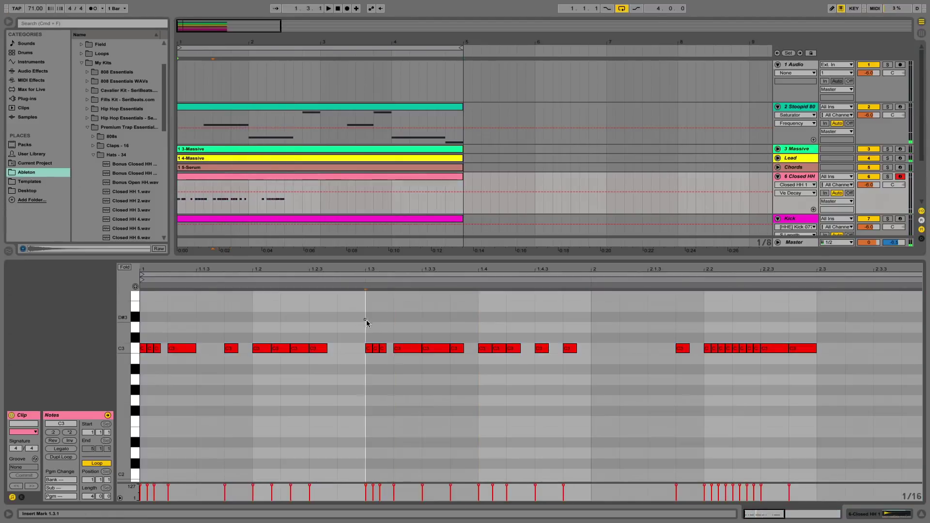
# Copy the hi-hat notes of beats 1.3 and 1.4 to start at 2.3 and play them back
pyautogui.moveTo(364, 318); pyautogui.dragTo(581, 357)
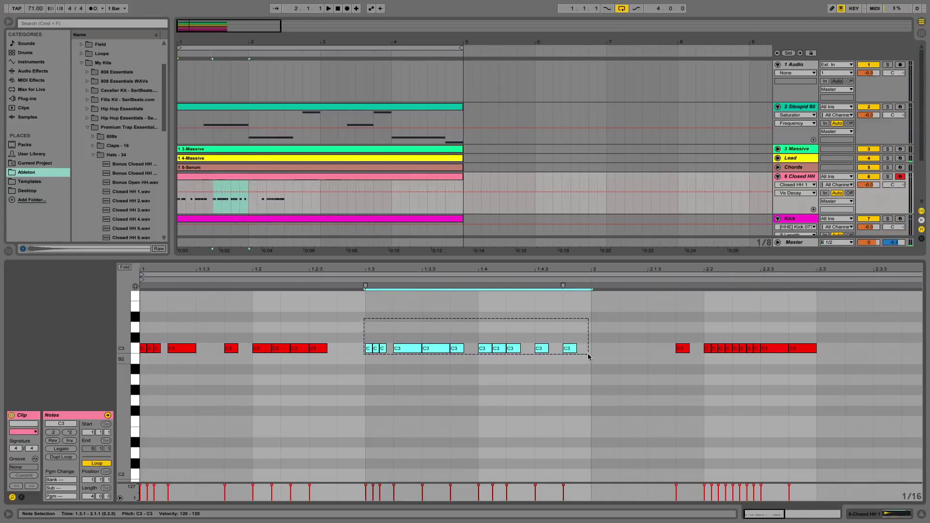
pyautogui.press('super+d')
pyautogui.click(664, 272)
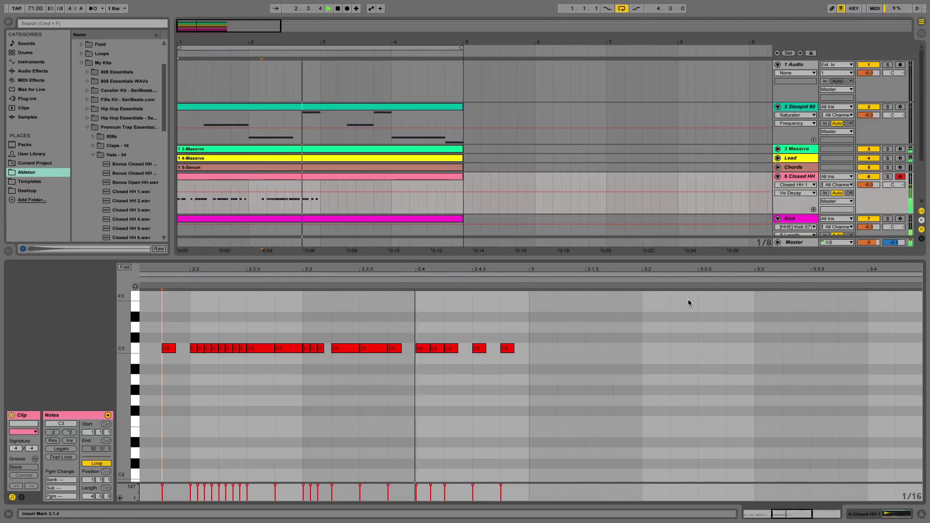
# Replace the last hi-hat note at 2.4.4 with four consecutive 1/64 C3 notes
pyautogui.press('space')
pyautogui.moveTo(498, 270); pyautogui.dragTo(507, 228)
pyautogui.moveTo(511, 271); pyautogui.dragTo(542, 348)
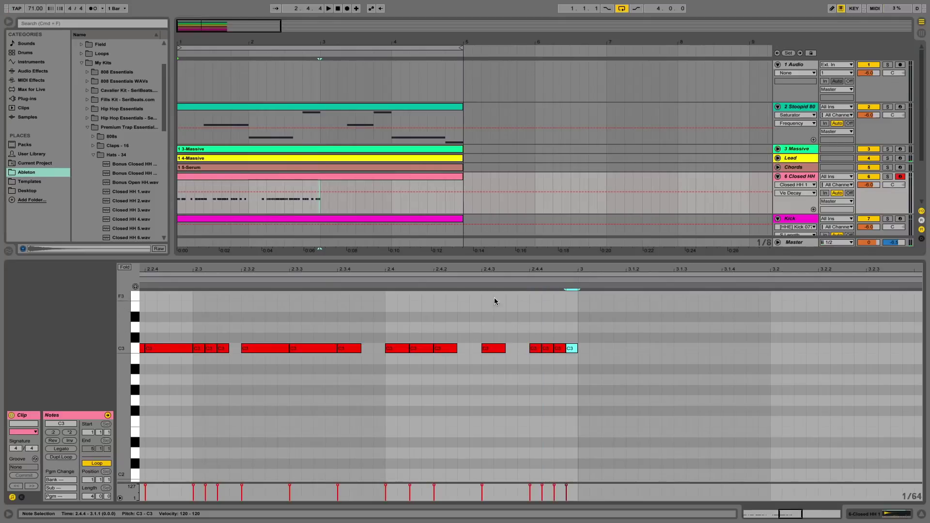
# Play back the end of bar 2 and replay the two-bar hi-hat pattern from the start
pyautogui.click(498, 279)
pyautogui.click(463, 278)
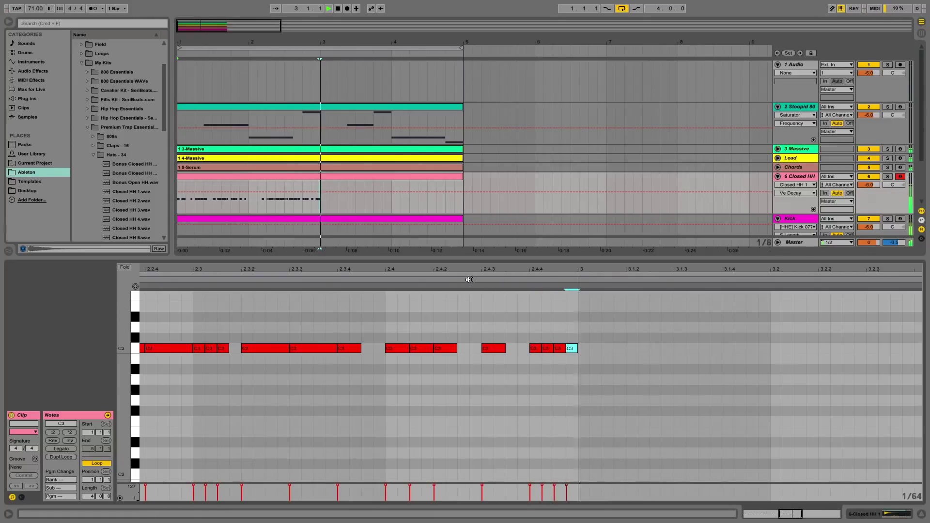
pyautogui.doubleClick(488, 270)
pyautogui.press('space')
pyautogui.press('space')
# Duplicate all hi-hat notes of bars 1 and 2 into bars 3 and 4, and close the clip's note editor
pyautogui.scroll(1, 526, 356)
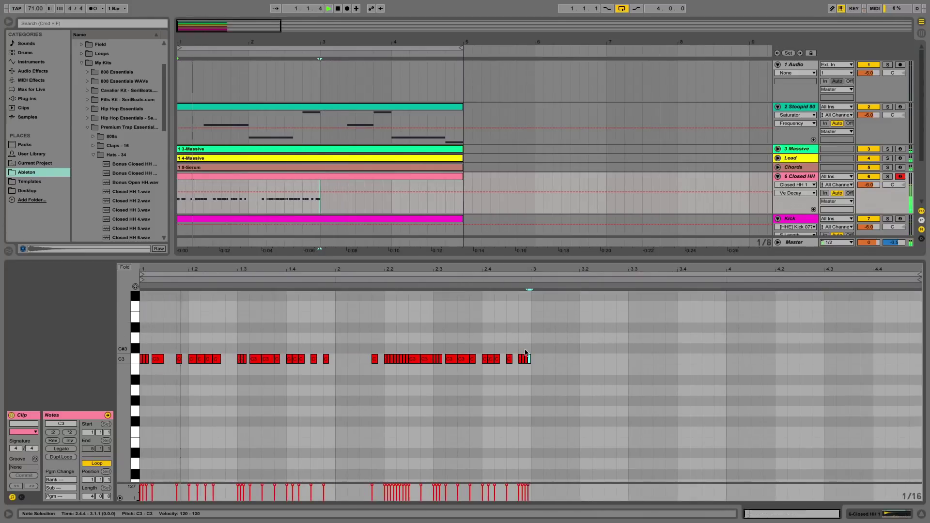
pyautogui.moveTo(531, 374); pyautogui.dragTo(151, 350)
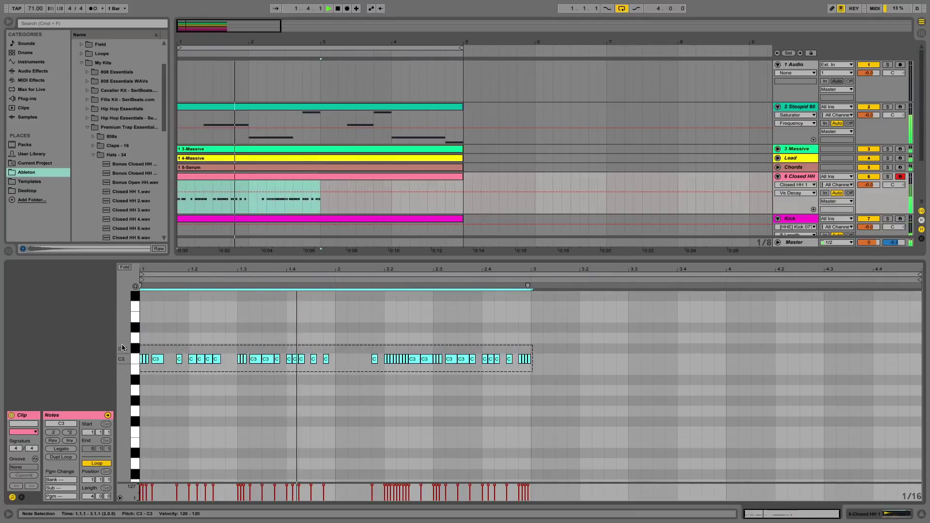
pyautogui.press('super+d')
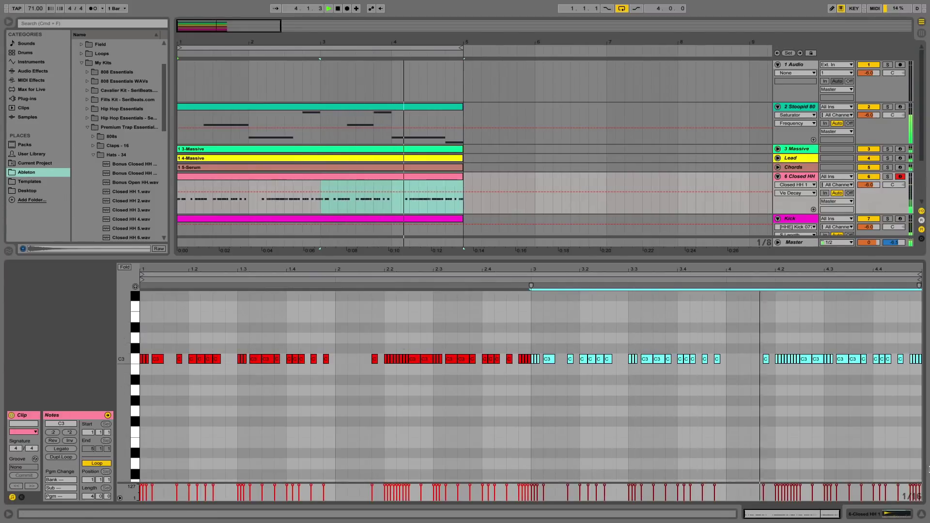
pyautogui.click(921, 514)
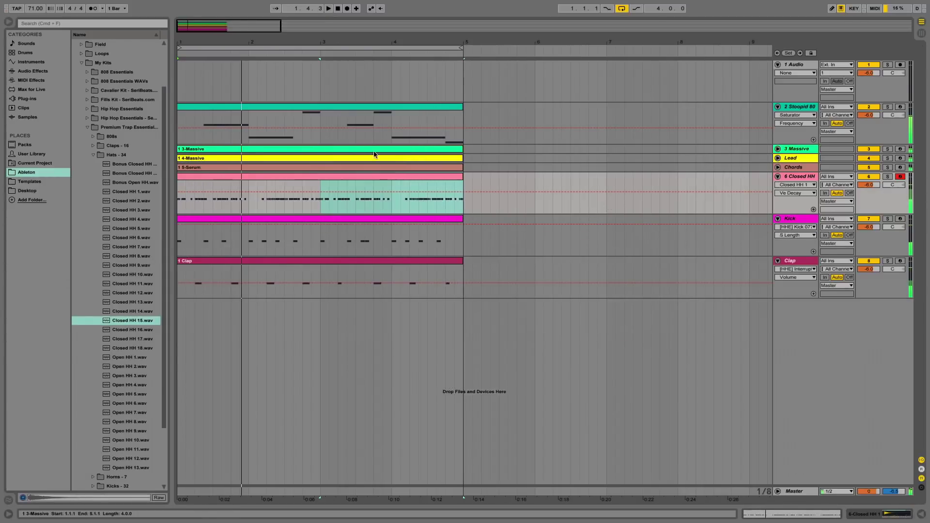
# Add a Frequency Shifter audio effect after the sampler on the Closed HH track
pyautogui.moveTo(303, 42); pyautogui.dragTo(302, 60)
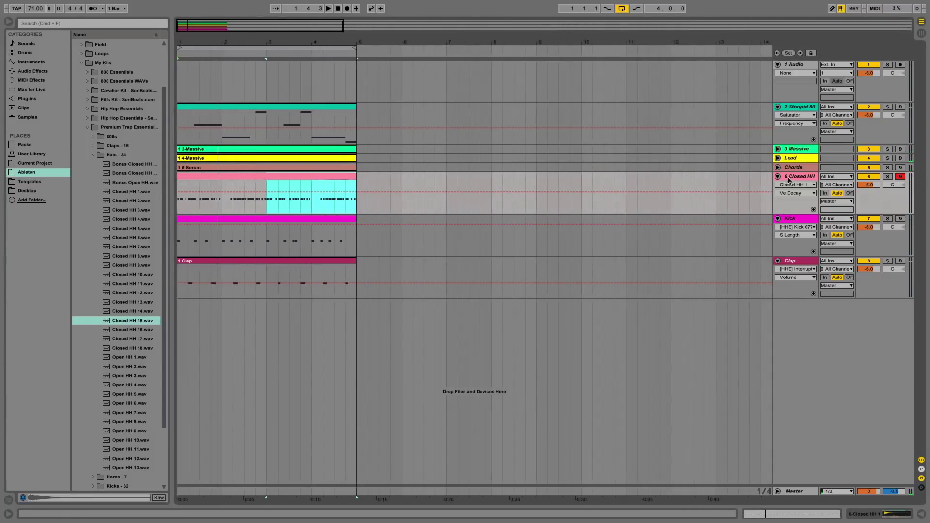
pyautogui.doubleClick(788, 178)
pyautogui.click(28, 71)
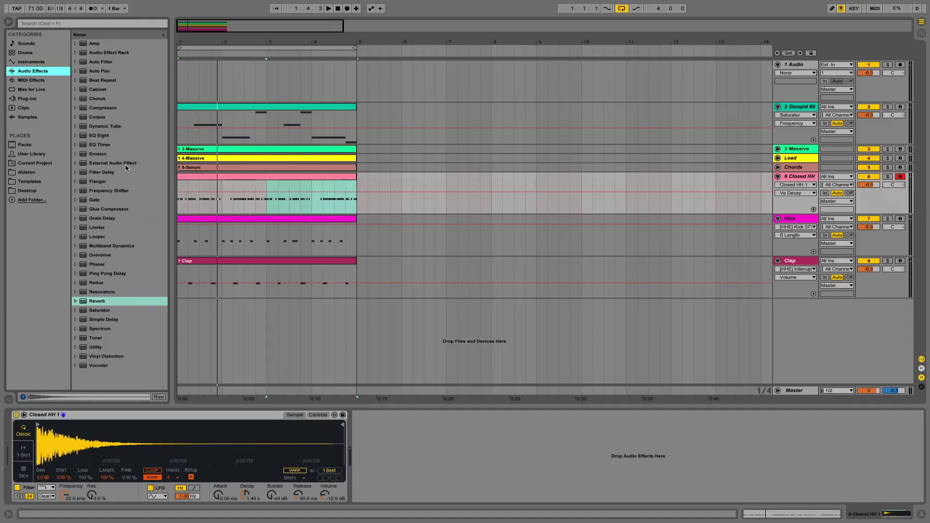
pyautogui.moveTo(135, 192); pyautogui.dragTo(160, 202)
pyautogui.moveTo(400, 454); pyautogui.dragTo(401, 454)
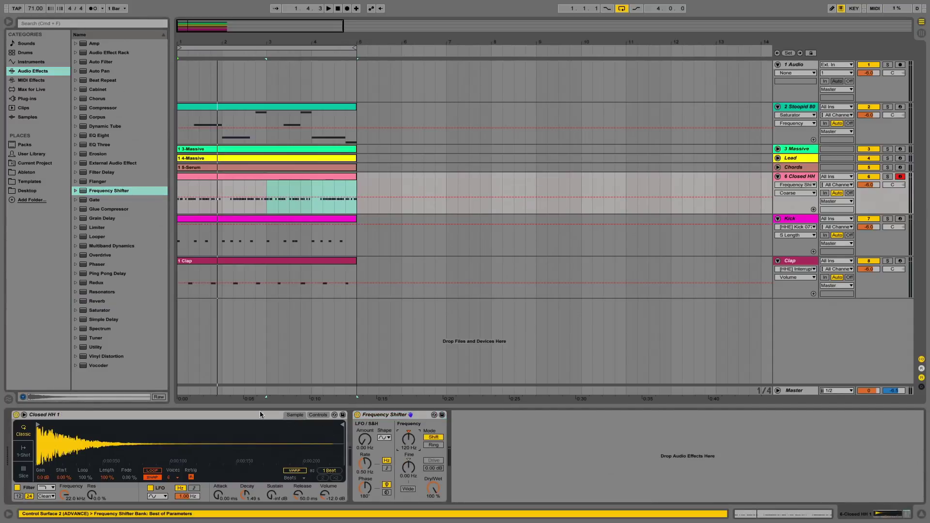
# Set the Frequency Shifter's coarse frequency on the Closed HH track to 938 Hz while auditioning the beat
pyautogui.click(239, 178)
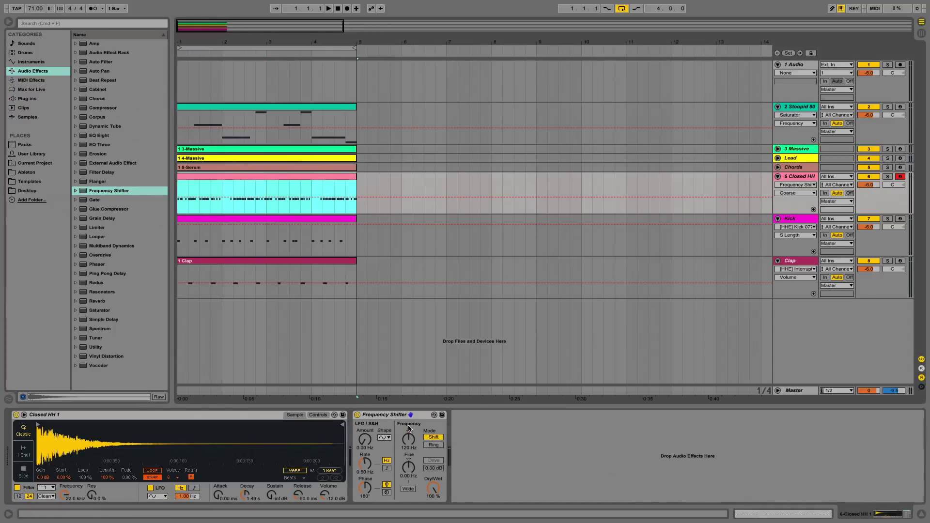
pyautogui.click(414, 444)
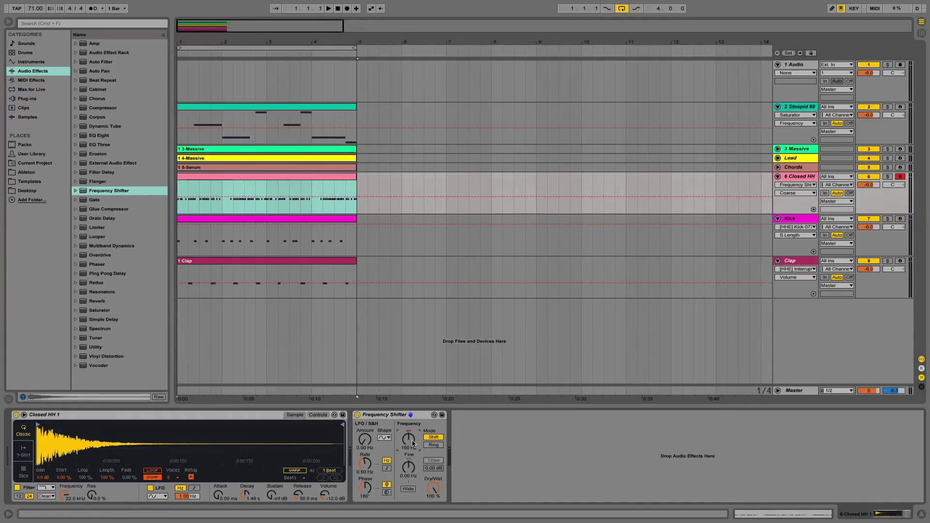
pyautogui.moveTo(409, 439)
pyautogui.mouseDown()
pyautogui.moveTo(409, 425)
pyautogui.moveTo(411, 450)
pyautogui.mouseUp()
pyautogui.press('space')
pyautogui.press('space')
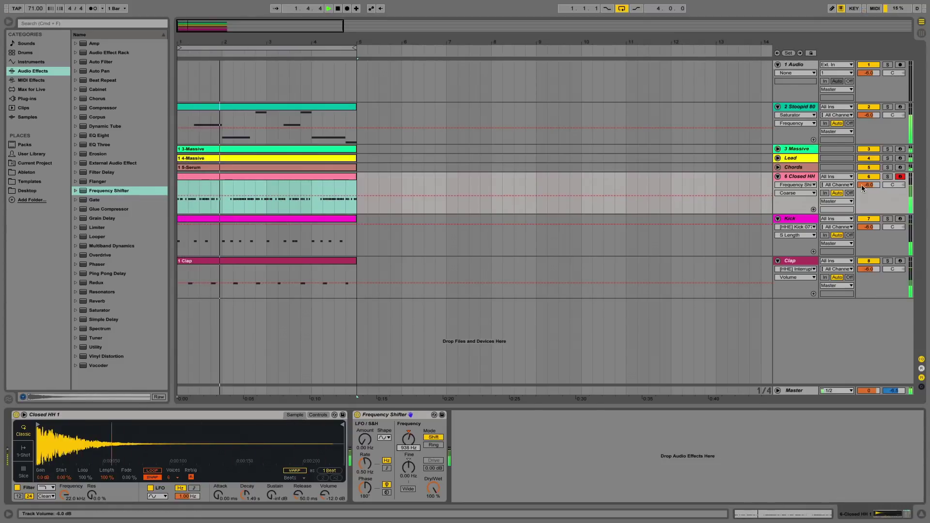
# Lower the Closed HH track volume to -9.0 dB during playback
pyautogui.moveTo(868, 185); pyautogui.dragTo(868, 193)
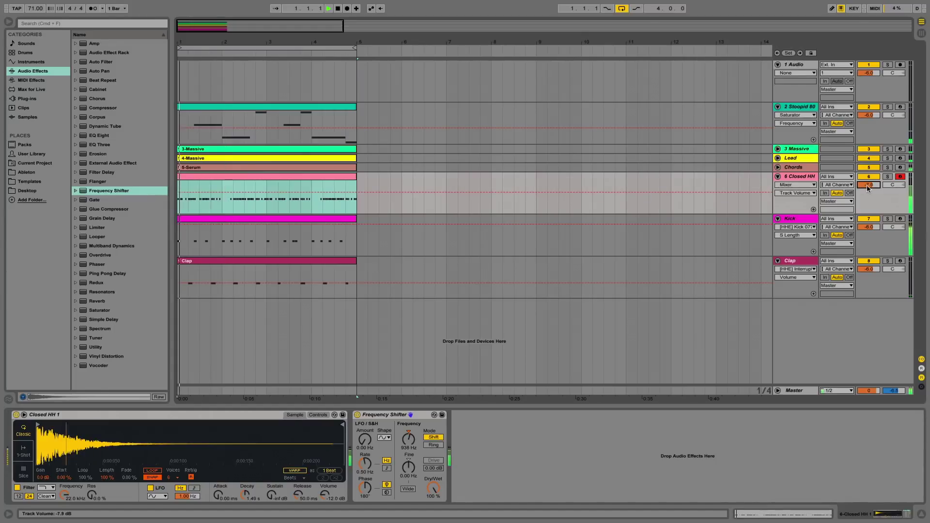
pyautogui.press('space')
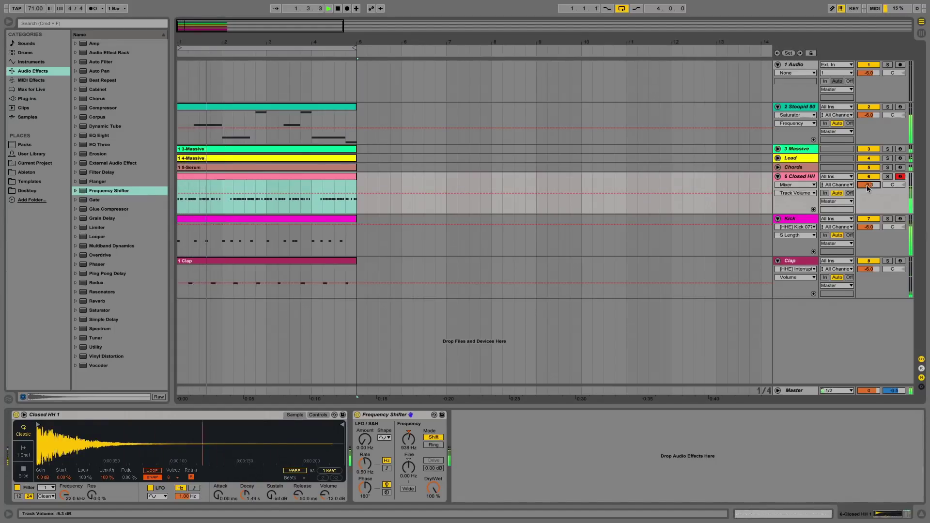
pyautogui.moveTo(867, 187); pyautogui.dragTo(867, 186)
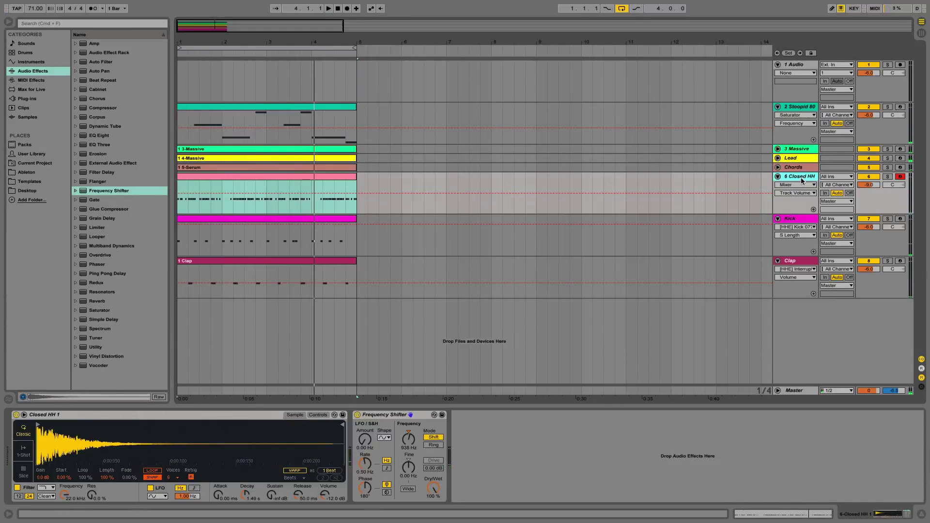
# Insert a new MIDI track below Closed HH, load the Serum VST instrument on it and reposition its window
pyautogui.press('super+shift+t')
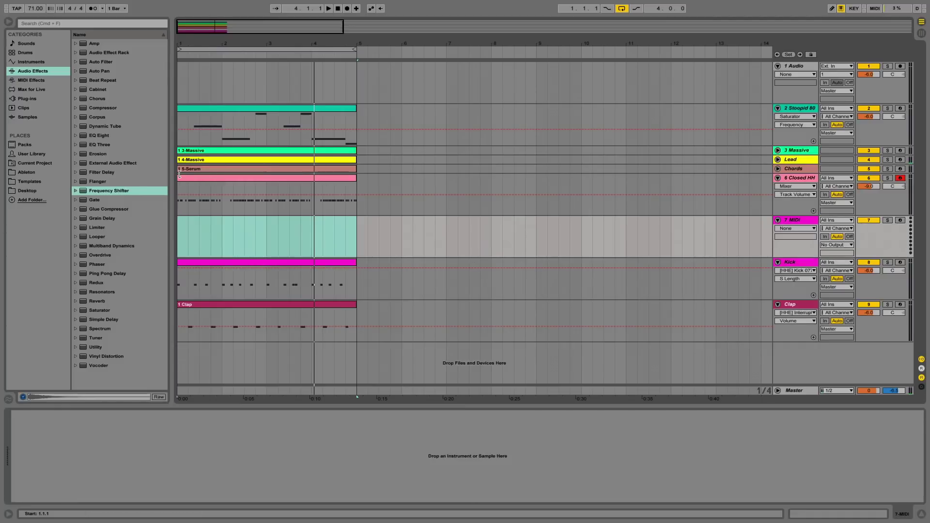
pyautogui.click(28, 99)
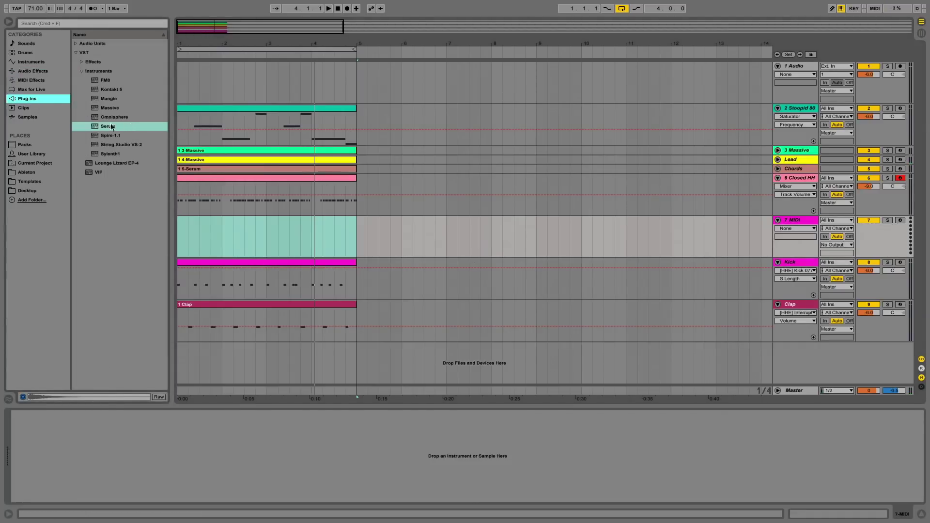
pyautogui.moveTo(111, 126); pyautogui.dragTo(200, 170)
pyautogui.moveTo(303, 228); pyautogui.dragTo(302, 228)
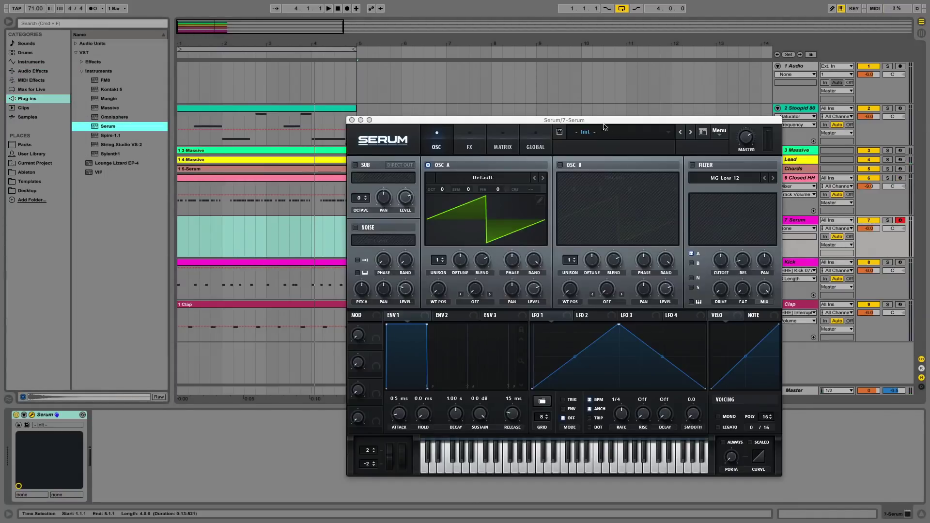
pyautogui.click(587, 108)
pyautogui.moveTo(497, 122); pyautogui.dragTo(384, 115)
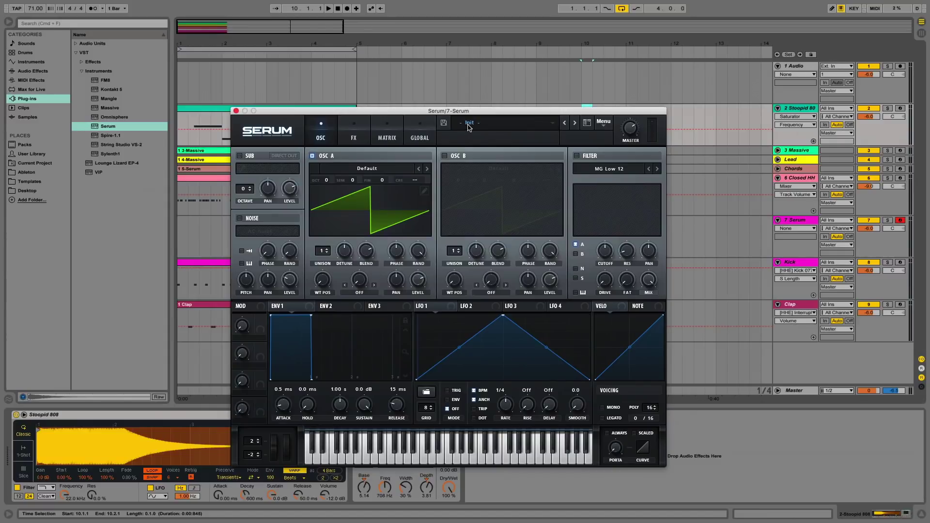
# Enable Serum's oscillator B and set its octave to +1
pyautogui.click(445, 156)
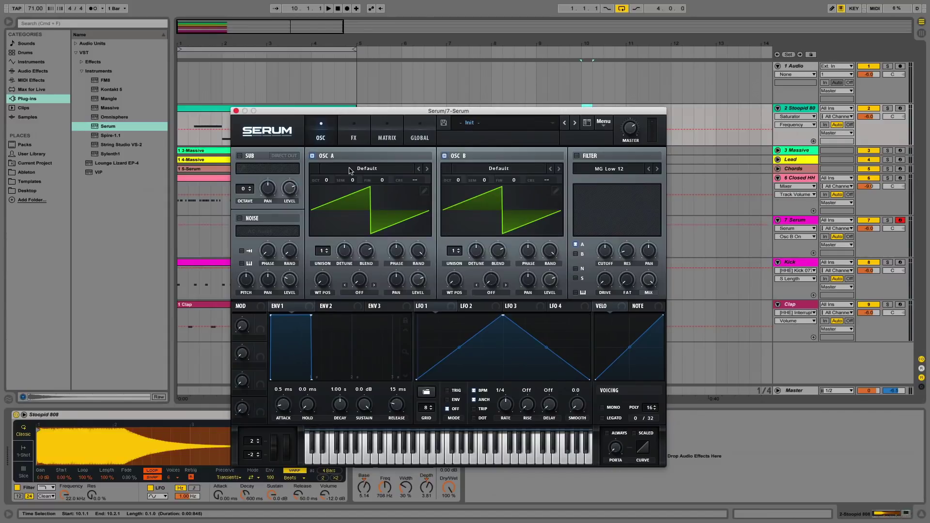
pyautogui.moveTo(459, 180); pyautogui.dragTo(459, 174)
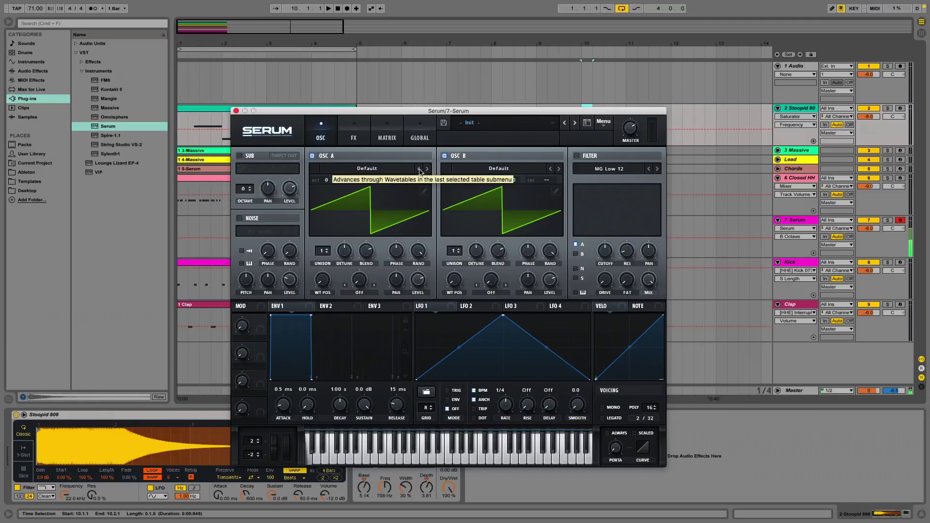
# Try the Harm Phs IV wavetable from the Titan category on oscillator A
pyautogui.click(371, 173)
pyautogui.click(377, 172)
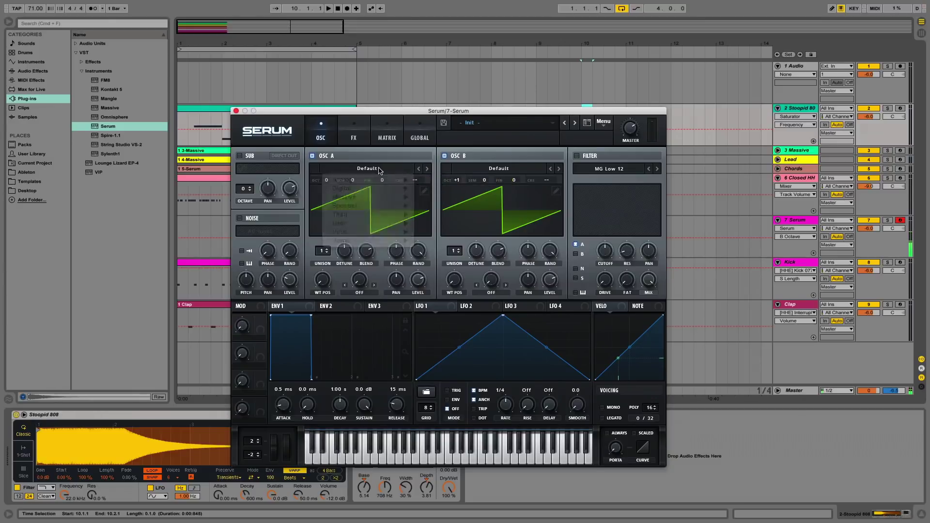
pyautogui.click(378, 173)
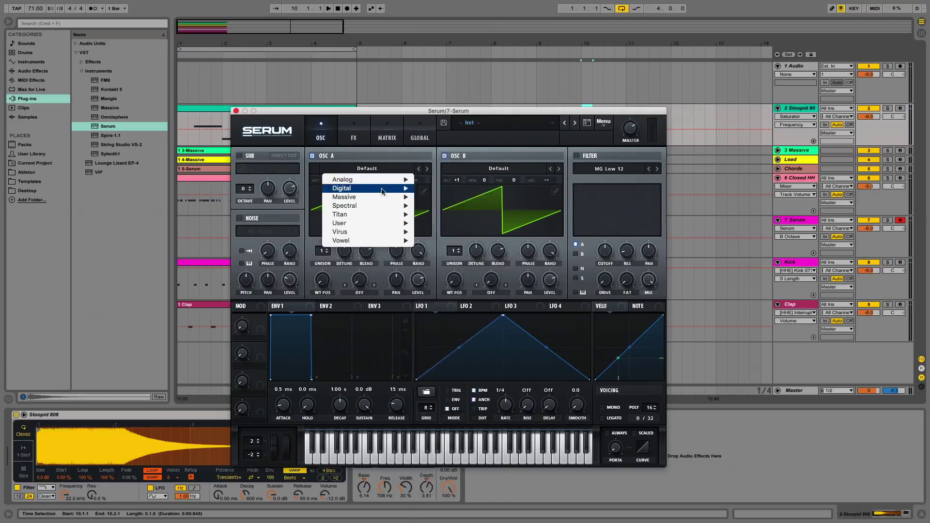
pyautogui.moveTo(378, 197)
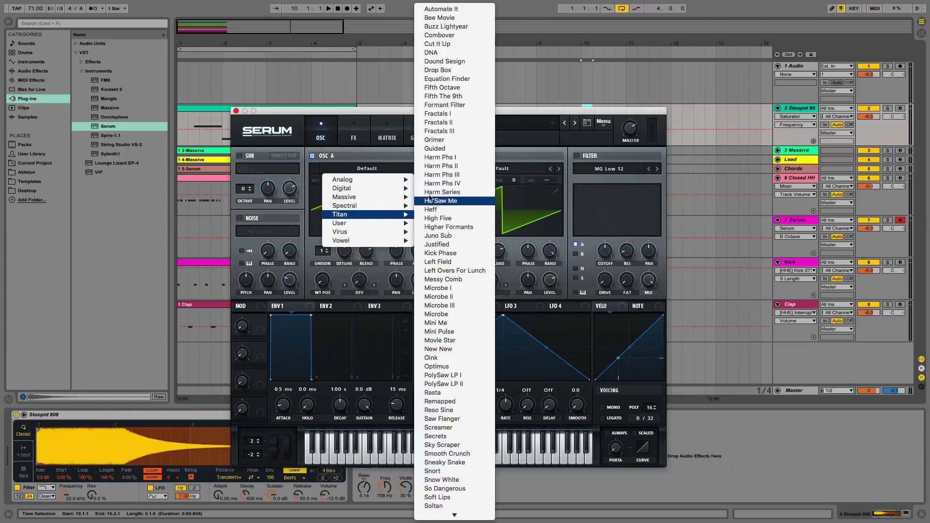
pyautogui.click(434, 188)
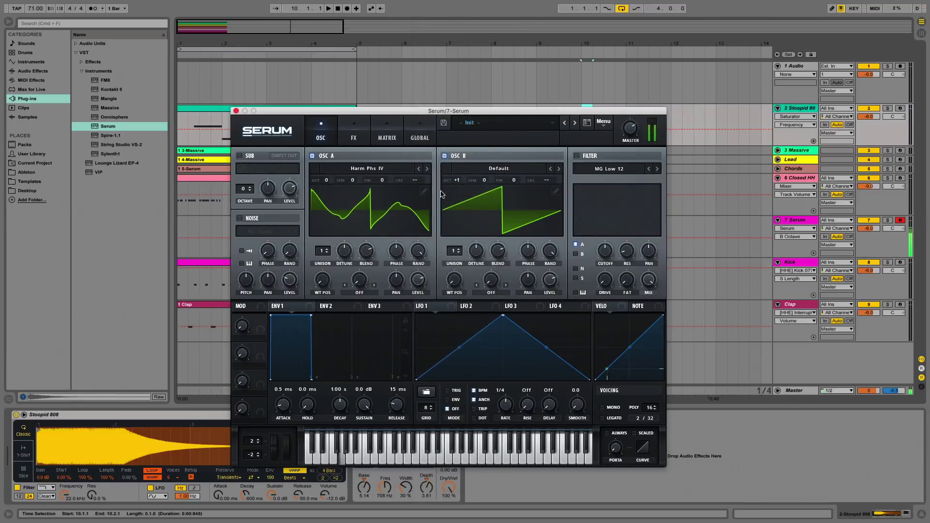
# Try the Titan wavetables Juno Sub on oscillator B and Harm Phs II on oscillator A
pyautogui.click(497, 171)
pyautogui.moveTo(496, 214)
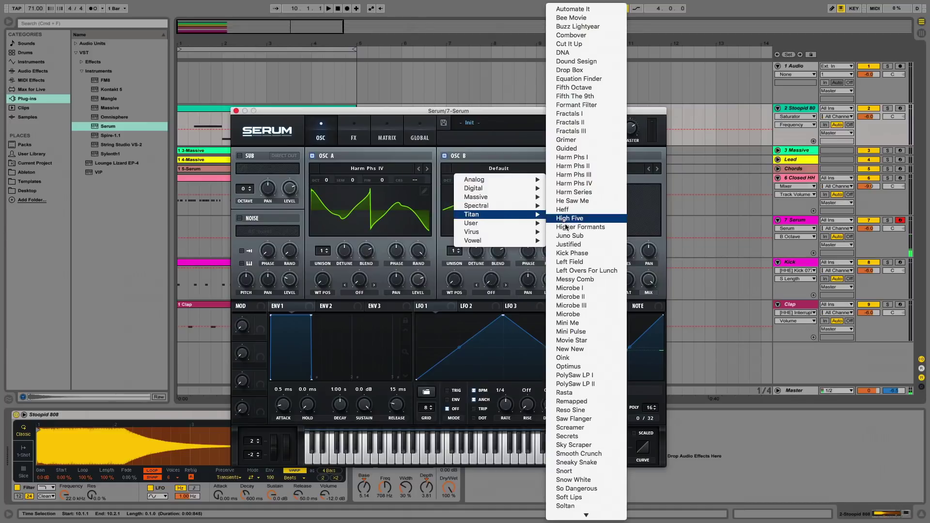
pyautogui.click(563, 232)
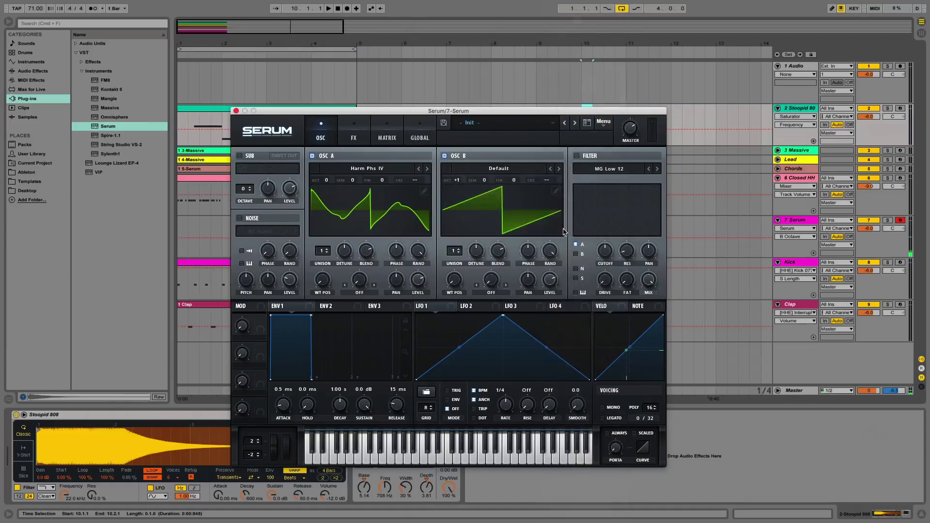
pyautogui.click(397, 173)
pyautogui.moveTo(383, 213)
pyautogui.click(491, 182)
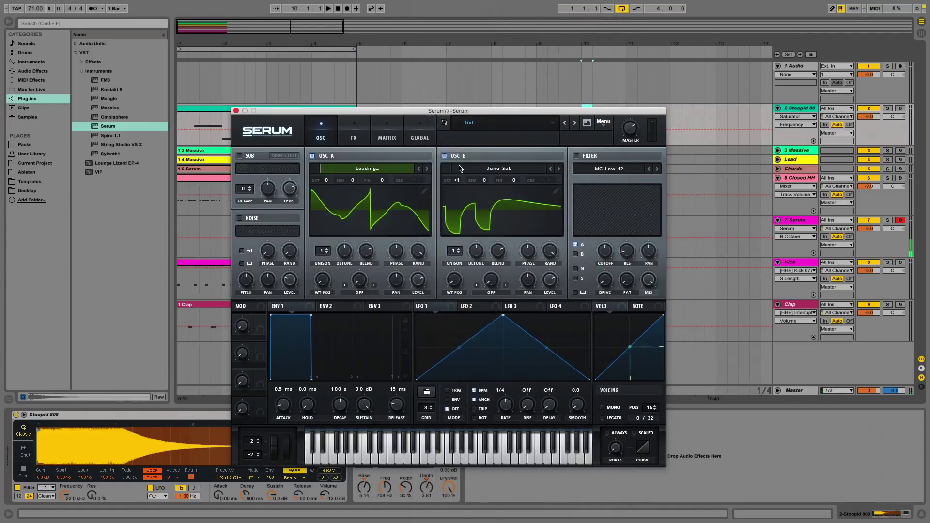
# Load the Titan wavetable Movie Star on oscillator A and raise its wavetable position
pyautogui.click(392, 173)
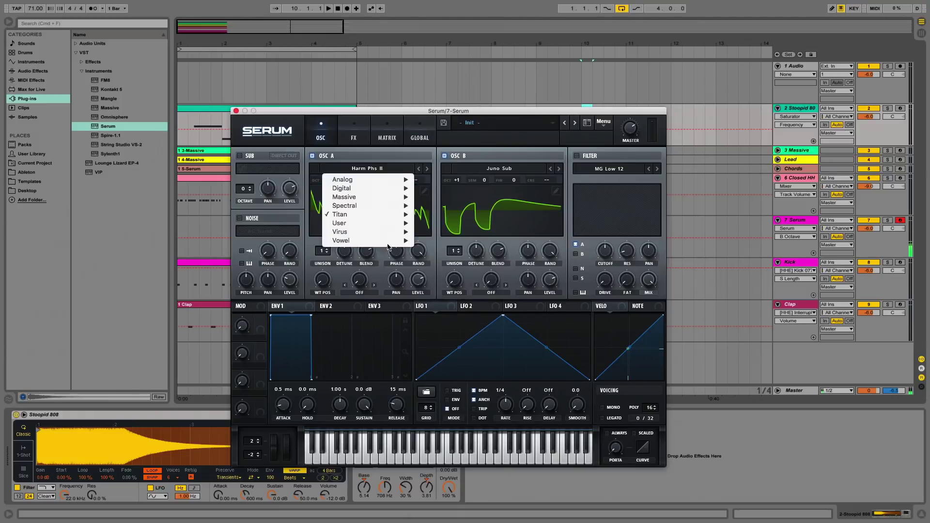
pyautogui.moveTo(382, 215)
pyautogui.click(464, 333)
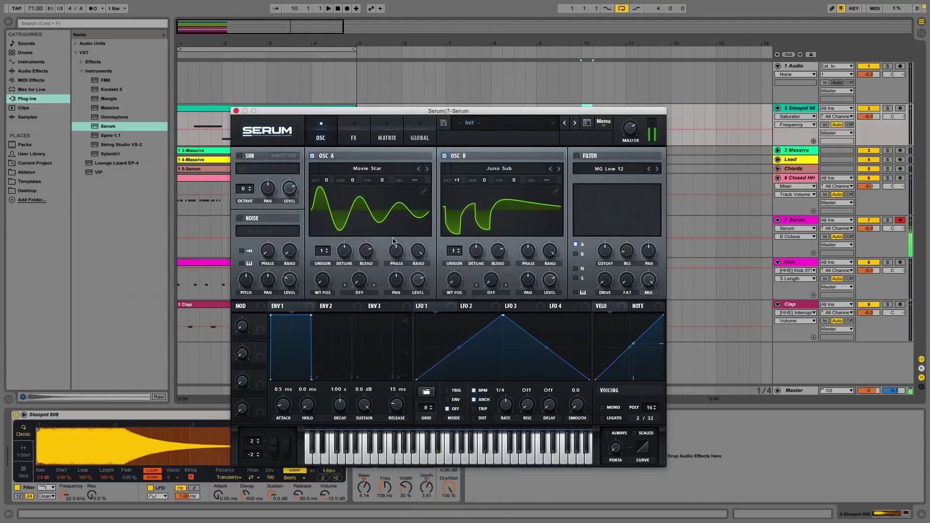
pyautogui.moveTo(328, 288); pyautogui.dragTo(333, 244)
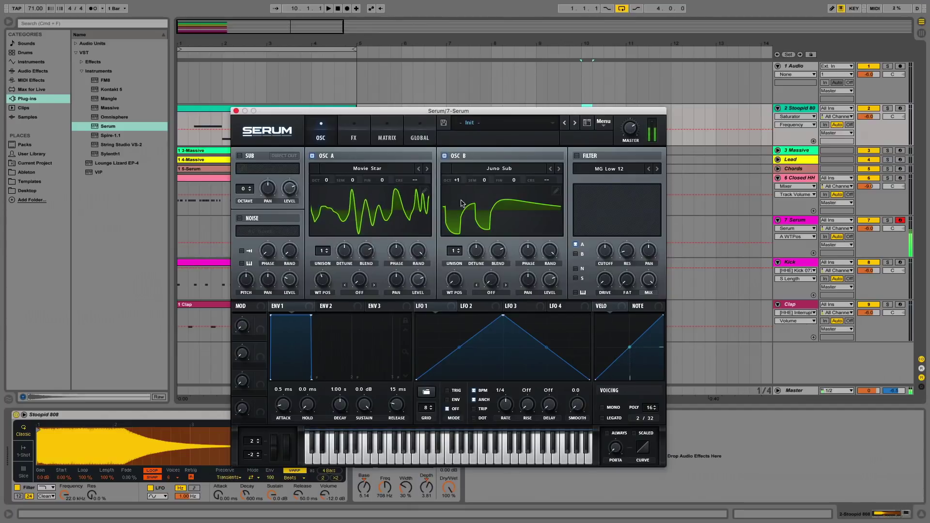
# Load the Massive M2-Basic wavetable 01-Square-Saw I on oscillator B and raise its wavetable position to the saw shape
pyautogui.click(549, 169)
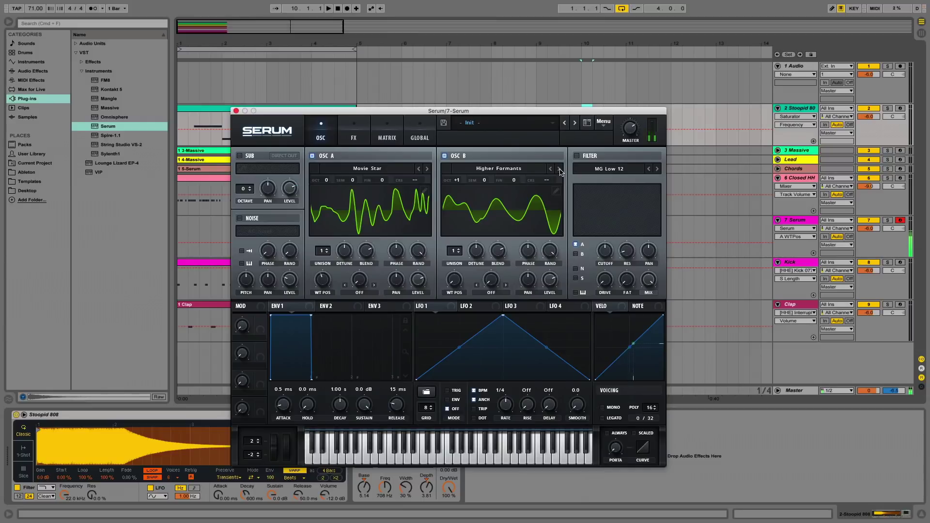
pyautogui.click(560, 169)
pyautogui.click(499, 169)
pyautogui.moveTo(500, 180)
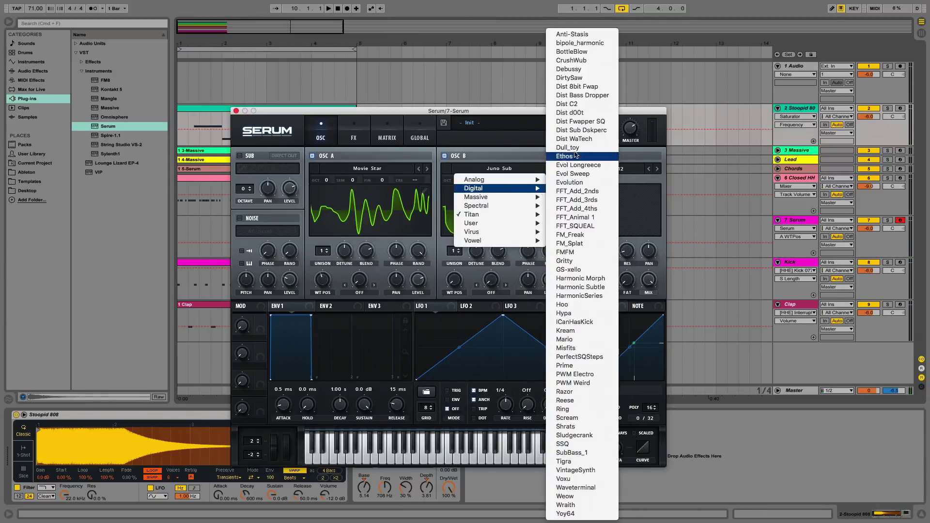
pyautogui.moveTo(565, 200)
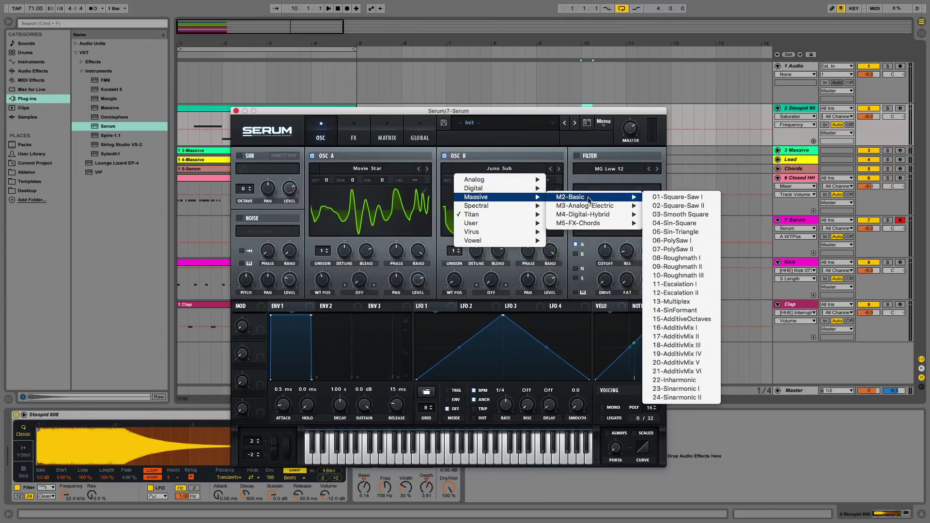
pyautogui.click(659, 197)
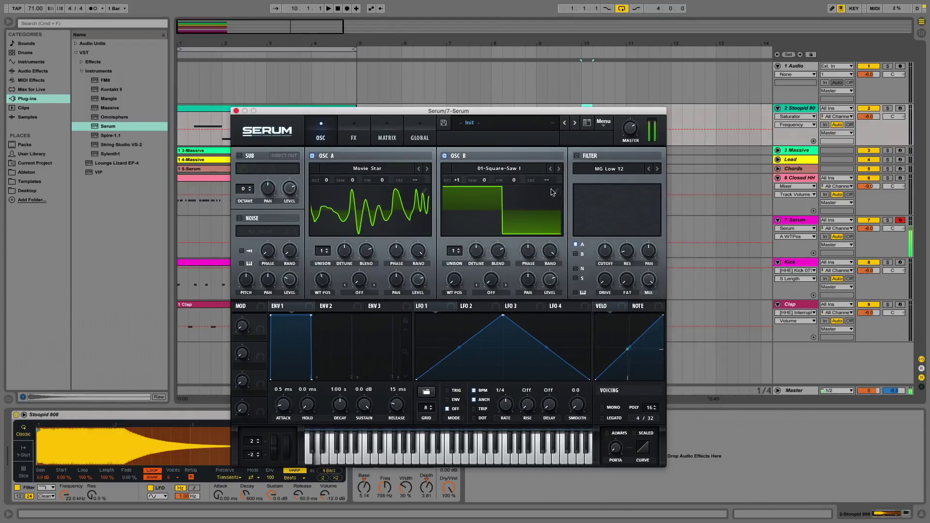
pyautogui.moveTo(459, 284); pyautogui.dragTo(477, 141)
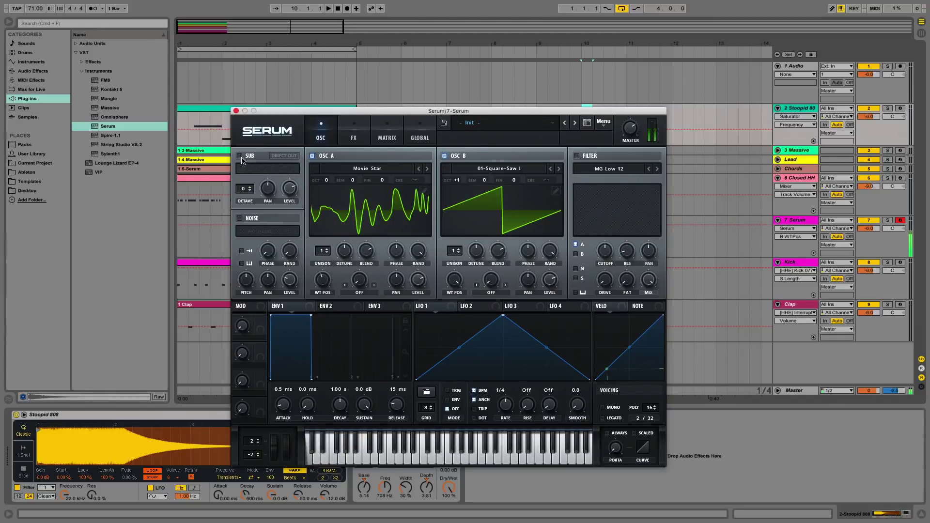
# Try Serum's MG Low 12 filter with oscillator B also routed into it, turn the filter off and close the synth window
pyautogui.click(577, 156)
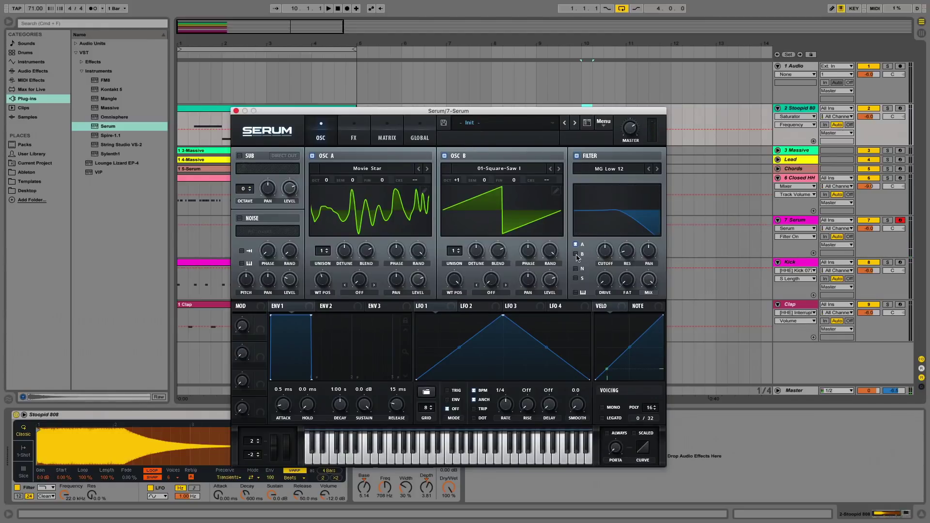
pyautogui.click(576, 255)
pyautogui.click(606, 255)
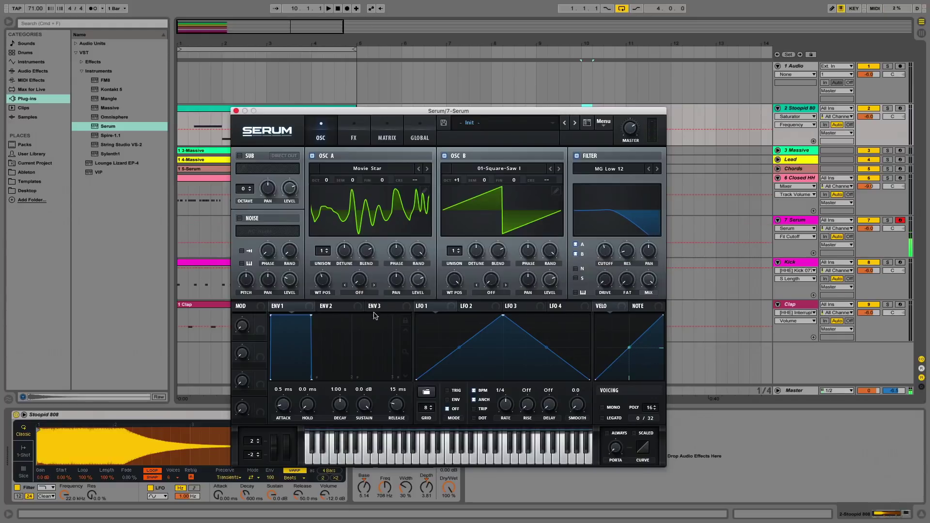
pyautogui.click(323, 306)
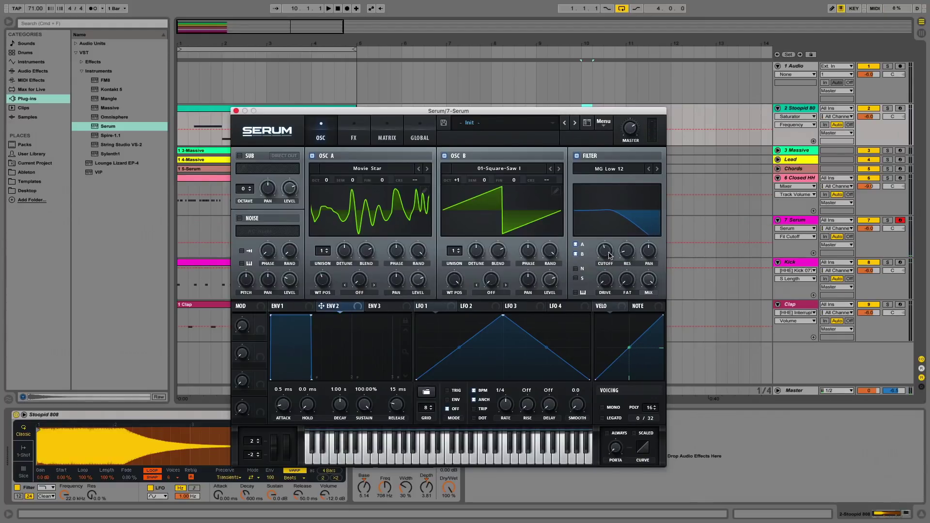
pyautogui.click(576, 156)
pyautogui.click(236, 111)
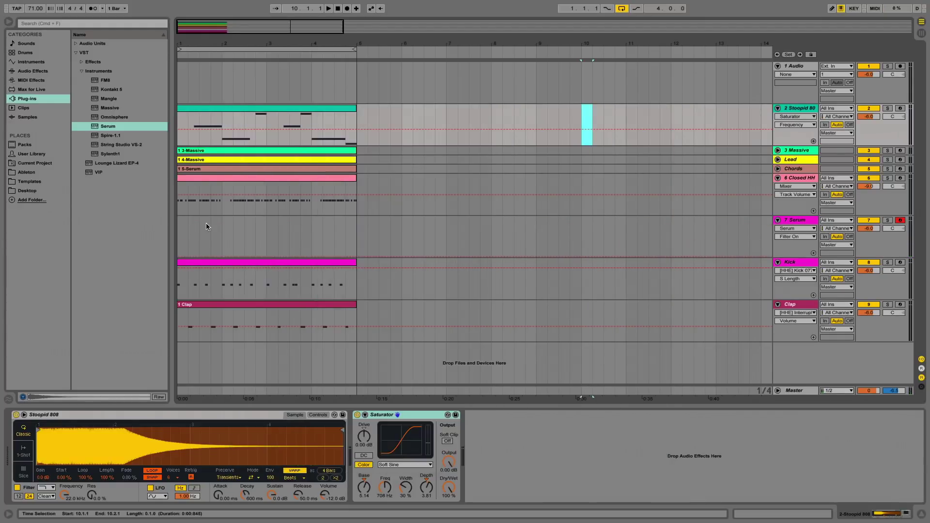
# Create a one-bar MIDI clip at the start of the 7 Serum track and open it for note editing
pyautogui.moveTo(186, 236); pyautogui.dragTo(222, 235)
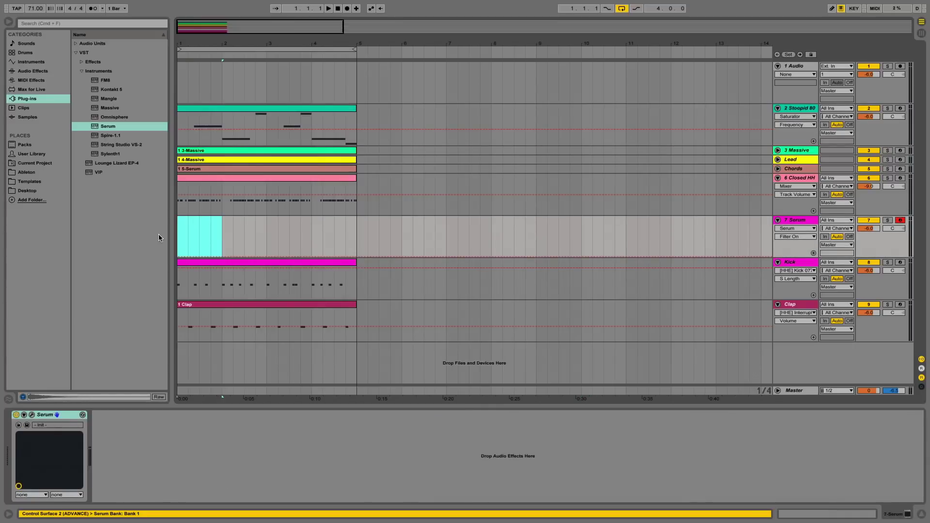
pyautogui.press('super+shift+m')
pyautogui.doubleClick(191, 220)
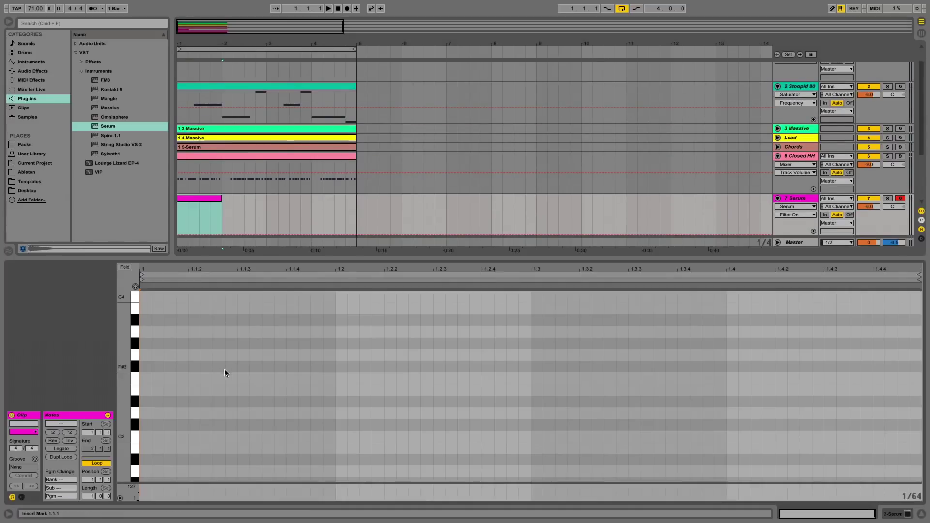
# Add a one-beat note at the start of the clip and transpose it down to C1 during playback
pyautogui.doubleClick(144, 436)
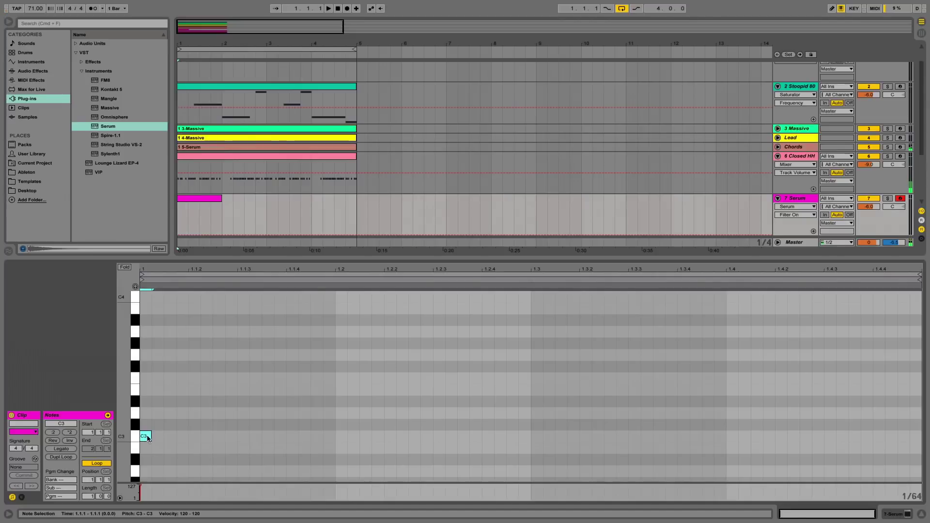
pyautogui.moveTo(151, 436); pyautogui.dragTo(334, 426)
pyautogui.press('space')
pyautogui.hotkey('shift', 'Down')
pyautogui.hotkey('shift', 'Down')
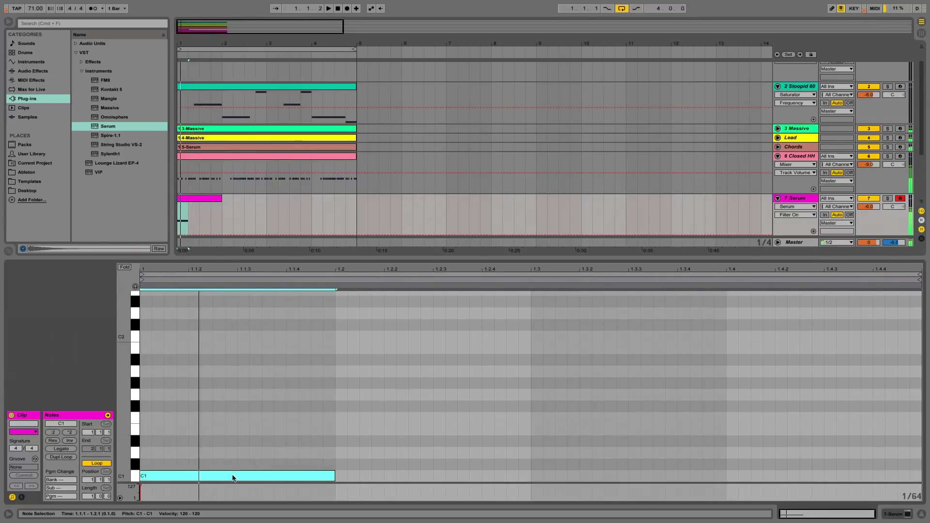
# Try the note at G1 during playback and return it to C1
pyautogui.moveTo(235, 477); pyautogui.dragTo(232, 402)
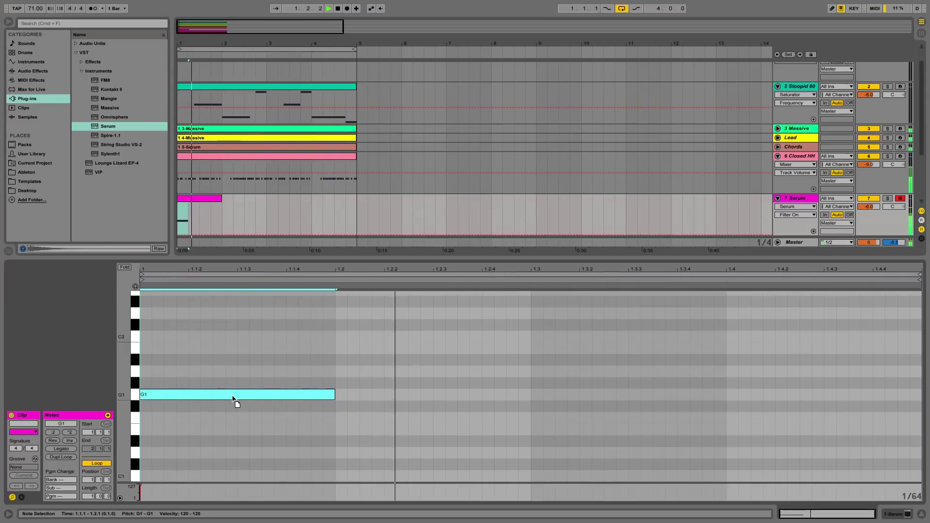
pyautogui.moveTo(235, 400); pyautogui.dragTo(233, 459)
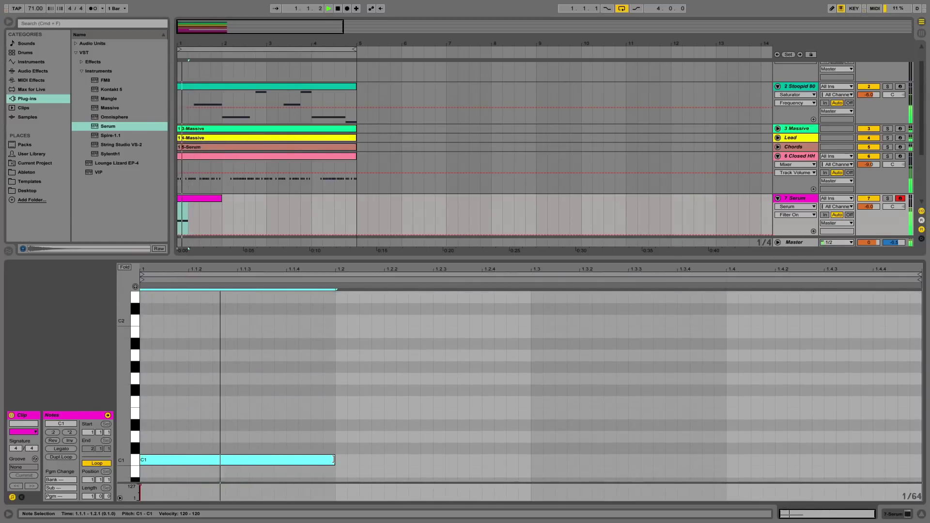
pyautogui.moveTo(335, 459); pyautogui.dragTo(334, 459)
pyautogui.press('space')
pyautogui.press('space')
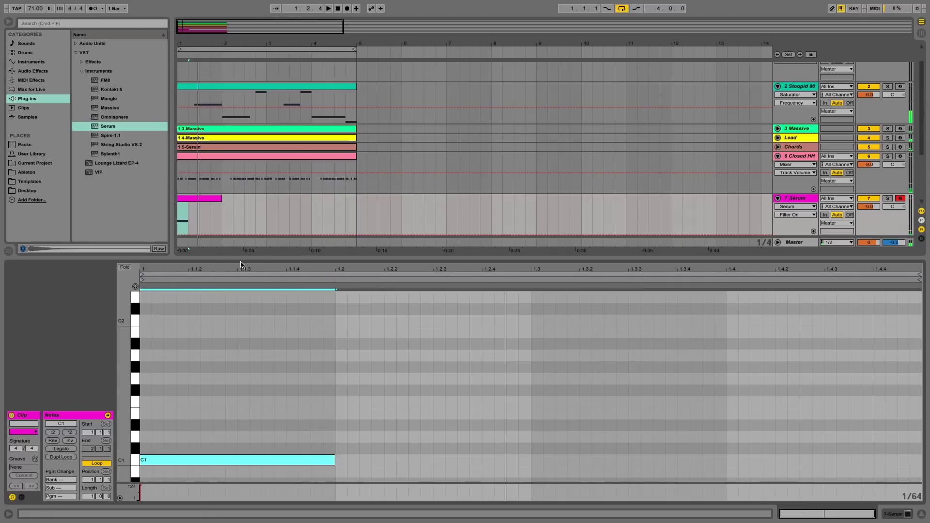
# Shorten the Serum clip to one beat, matching the length of its note
pyautogui.moveTo(222, 199); pyautogui.dragTo(188, 199)
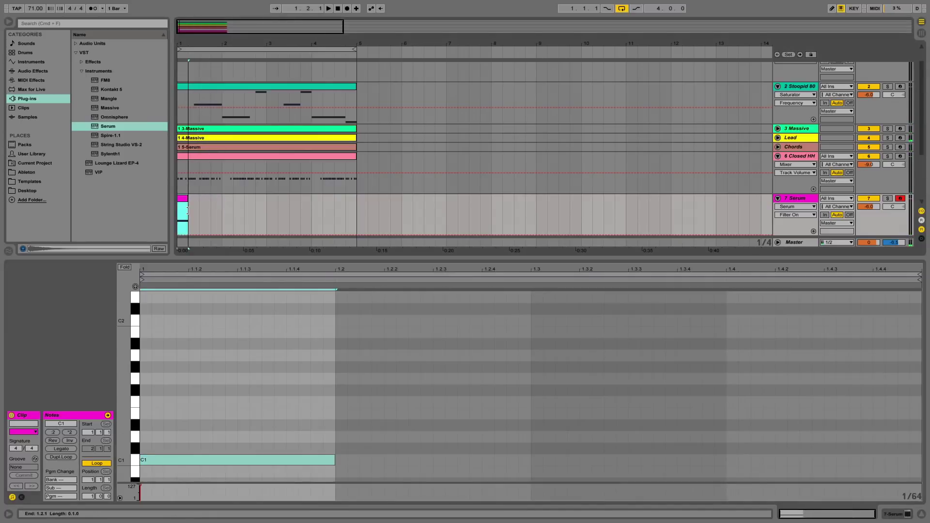
pyautogui.moveTo(189, 43); pyautogui.dragTo(190, 68)
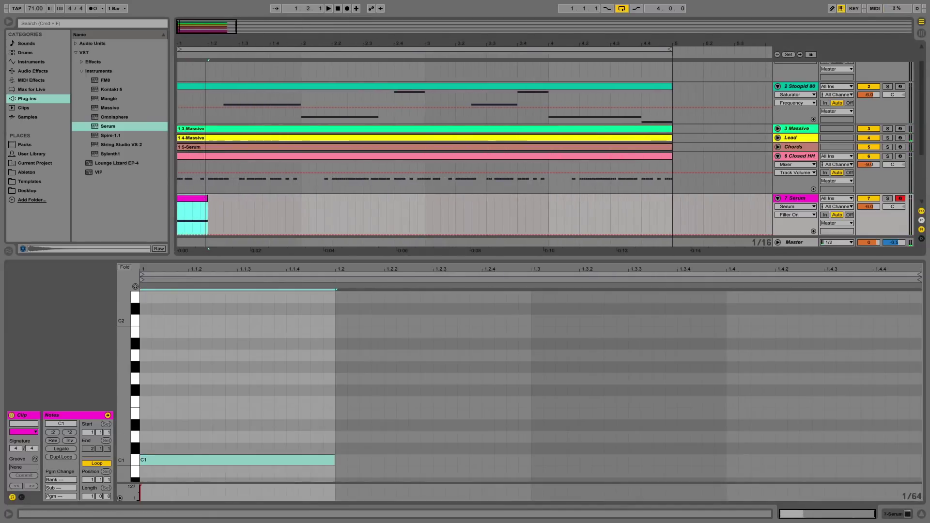
pyautogui.click(194, 191)
pyautogui.click(193, 198)
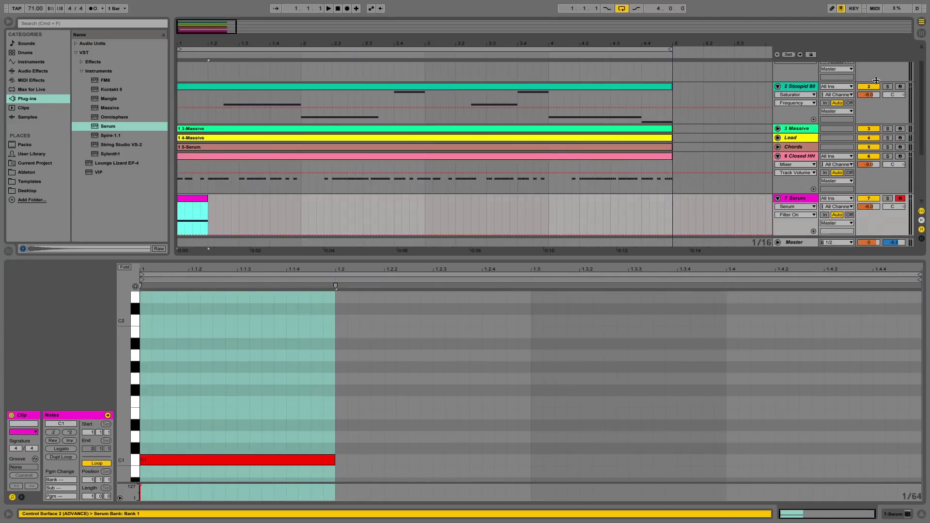
# Solo the Clap and 7 Serum tracks to hear them together, and clear the solos
pyautogui.scroll(-5, 878, 201)
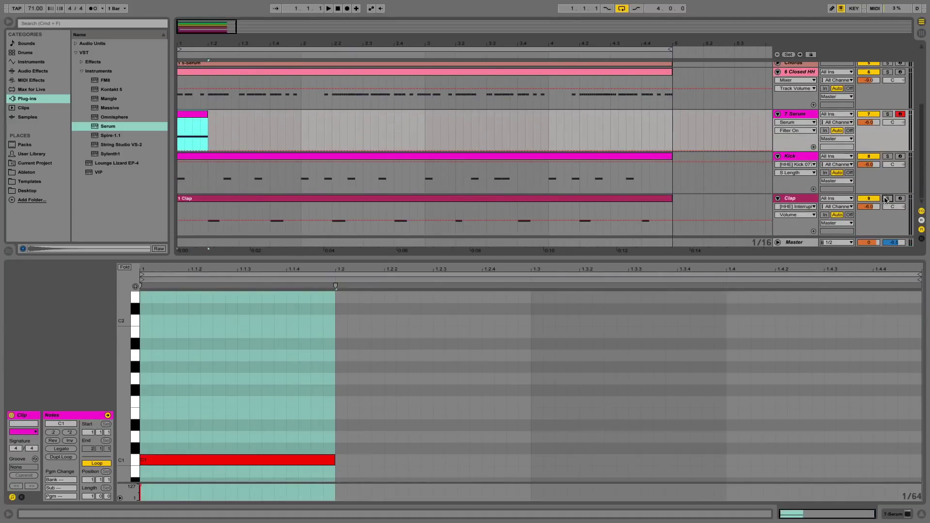
pyautogui.click(887, 199)
pyautogui.keyDown('super'); pyautogui.click(888, 114); pyautogui.keyUp('super')
pyautogui.press('space')
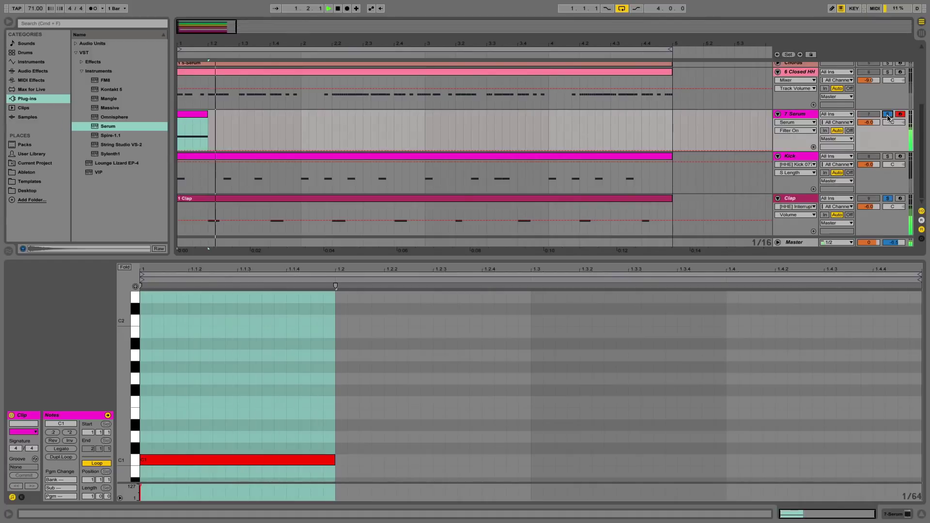
pyautogui.click(888, 199)
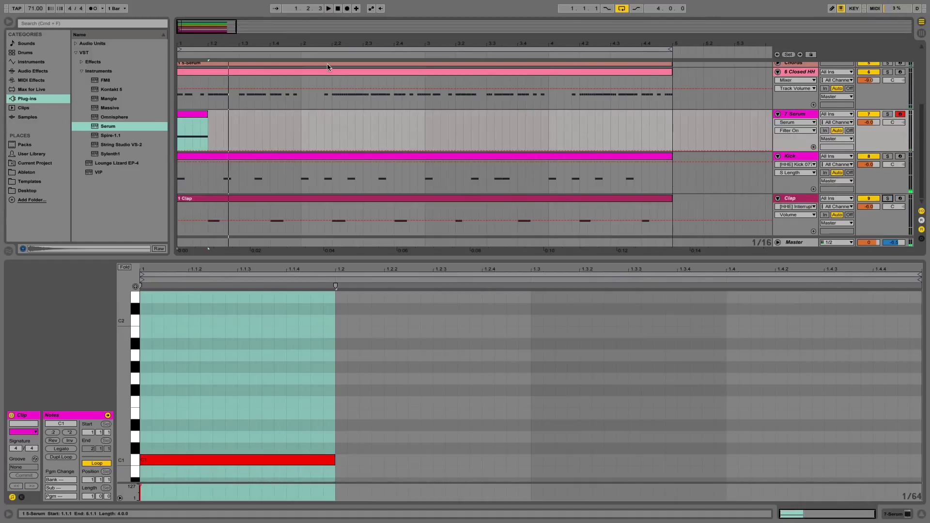
# Show the 7 Serum track's devices and add an Auto Filter audio effect after Serum
pyautogui.doubleClick(789, 115)
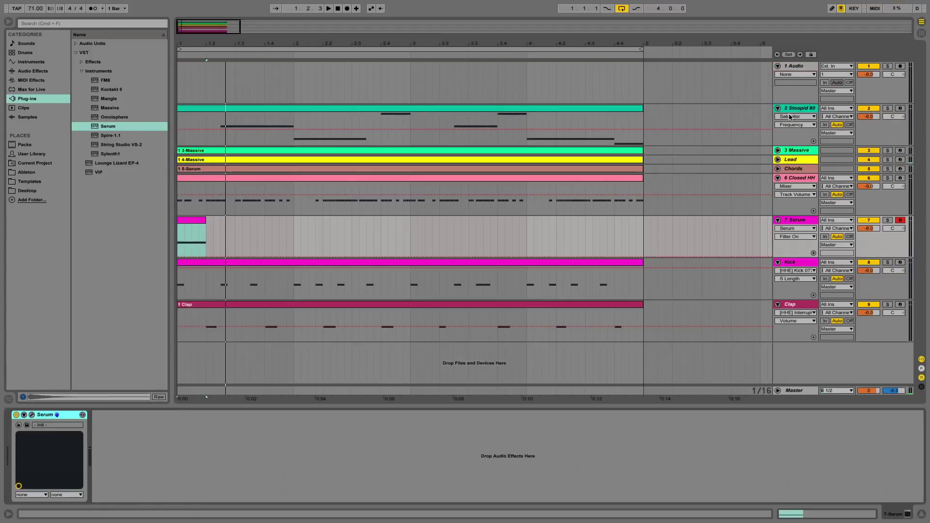
pyautogui.click(35, 73)
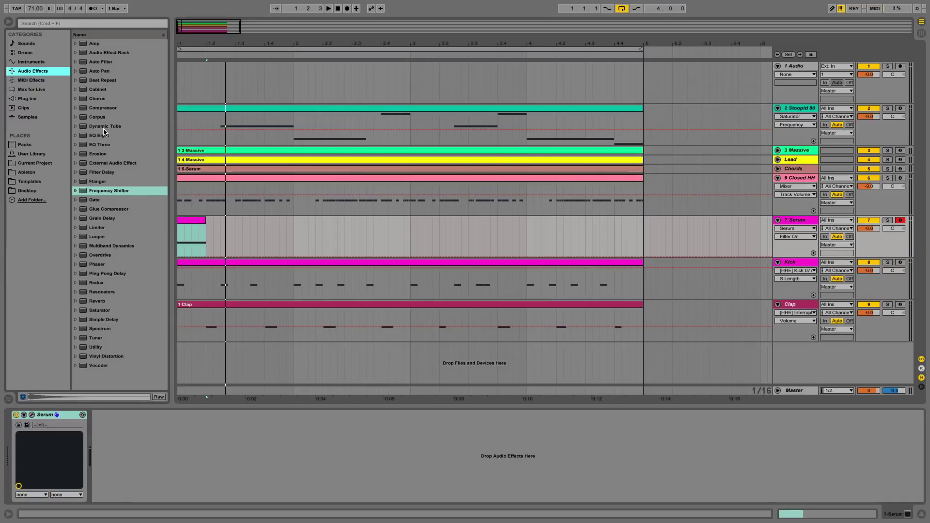
pyautogui.doubleClick(108, 62)
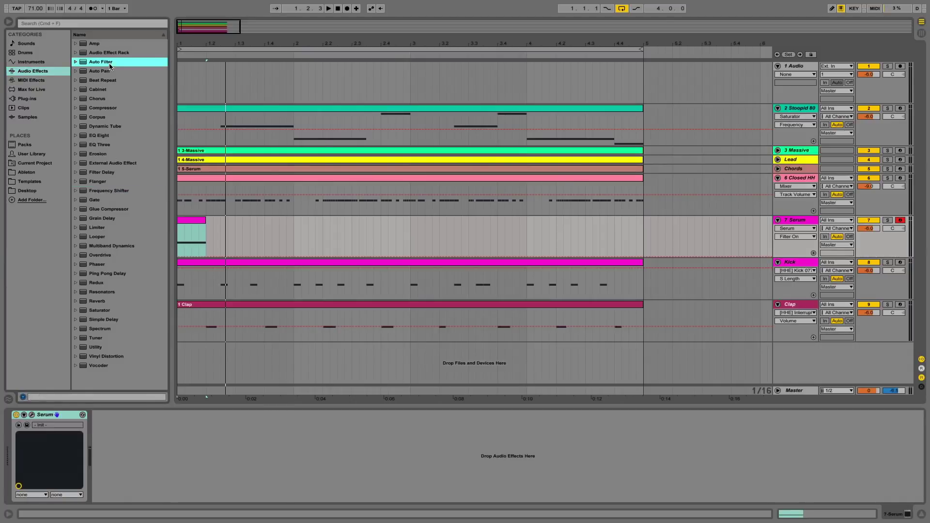
# Lower the Auto Filter frequency to 250 Hz and automate it to rise steadily across the one-beat Serum clip
pyautogui.moveTo(220, 443); pyautogui.dragTo(220, 489)
pyautogui.moveTo(191, 245); pyautogui.dragTo(191, 224)
pyautogui.click(191, 234)
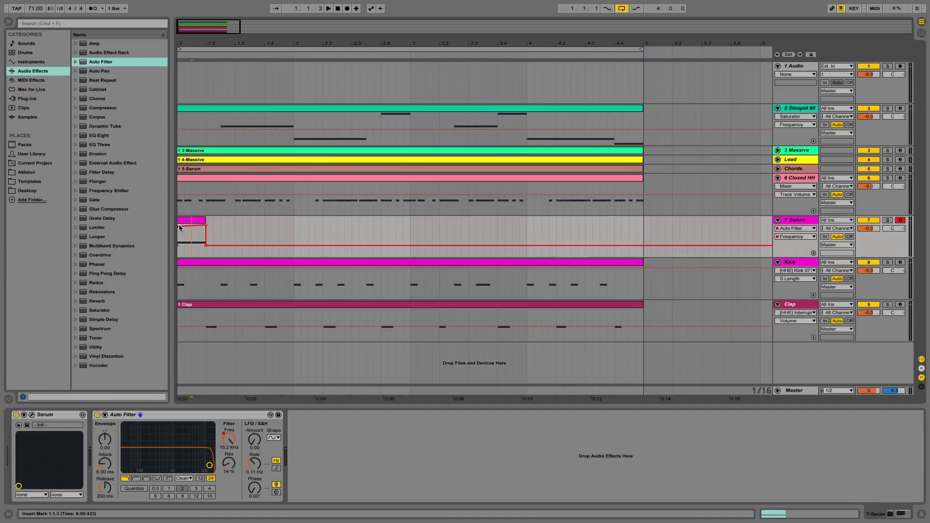
pyautogui.press('space')
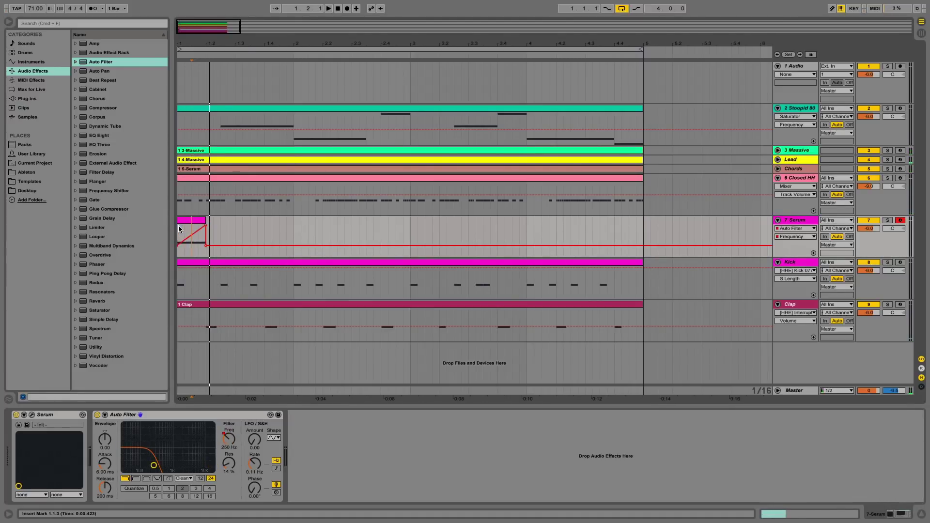
pyautogui.click(178, 229)
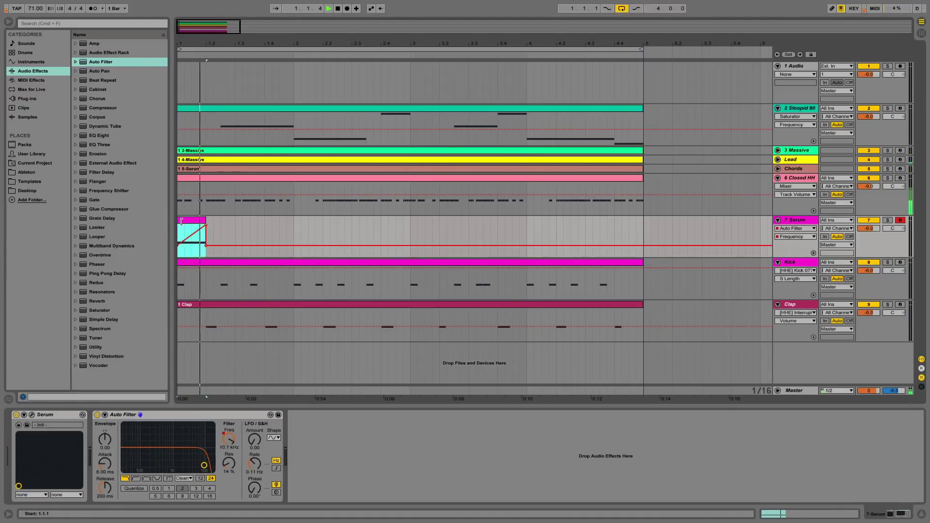
pyautogui.doubleClick(179, 245)
# Audition the Serum clip's note at lower pitches around C0 and D0, and settle it on G0
pyautogui.click(314, 383)
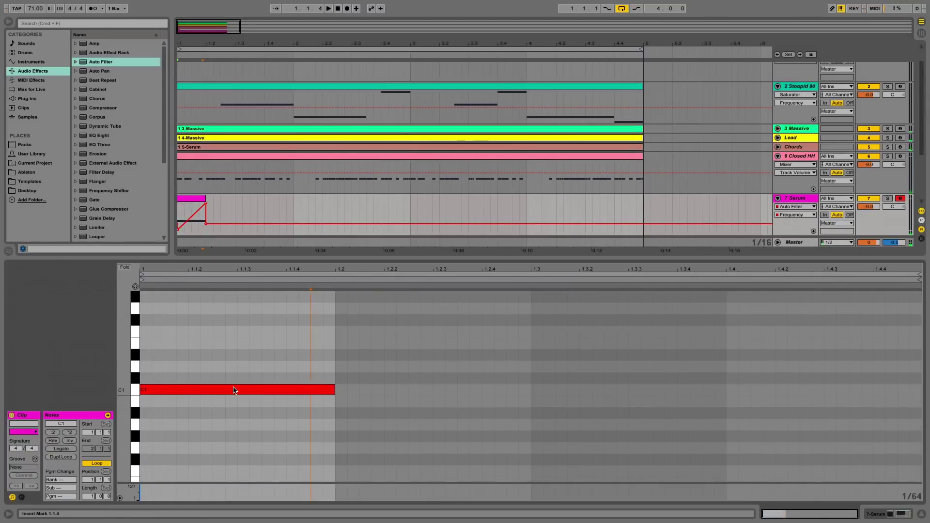
pyautogui.moveTo(232, 390)
pyautogui.mouseDown()
pyautogui.moveTo(231, 449)
pyautogui.moveTo(231, 393)
pyautogui.mouseUp()
pyautogui.press('space')
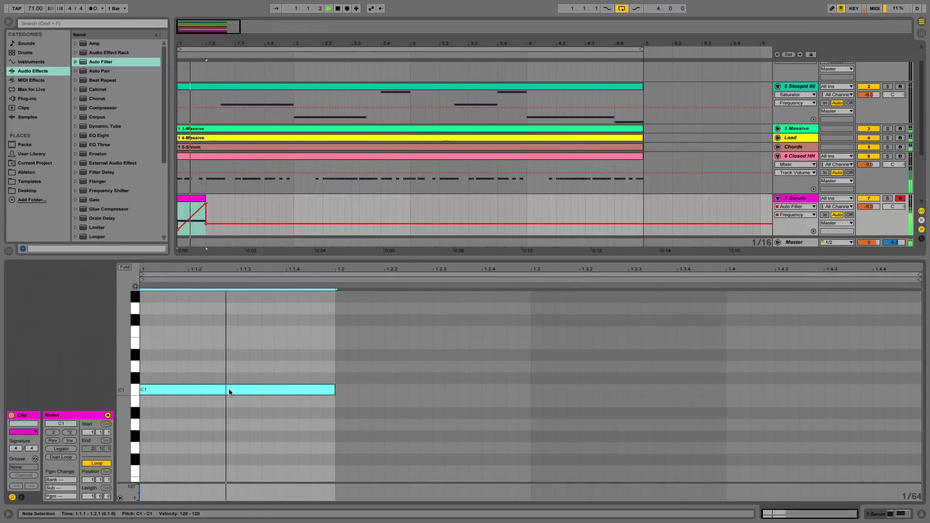
pyautogui.hotkey('shift', 'Down')
pyautogui.press('Up')
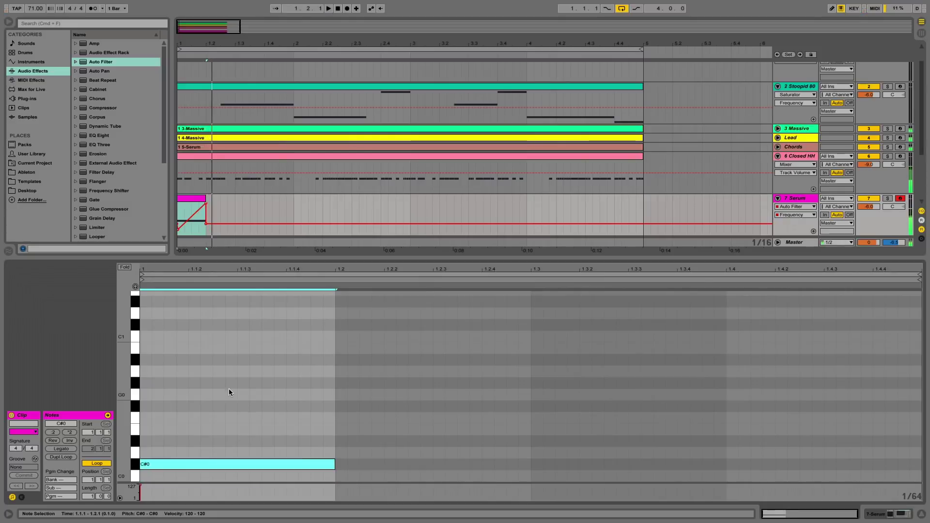
pyautogui.press('space')
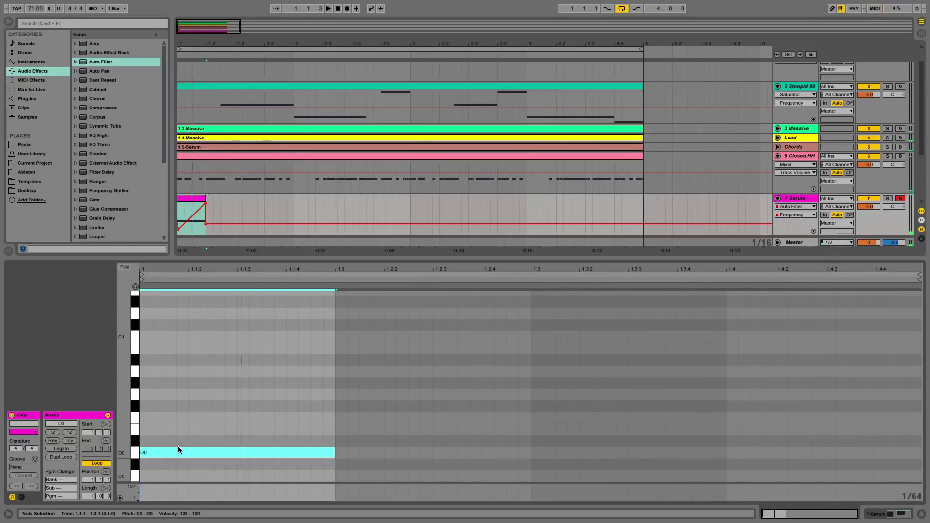
pyautogui.moveTo(176, 463); pyautogui.dragTo(179, 395)
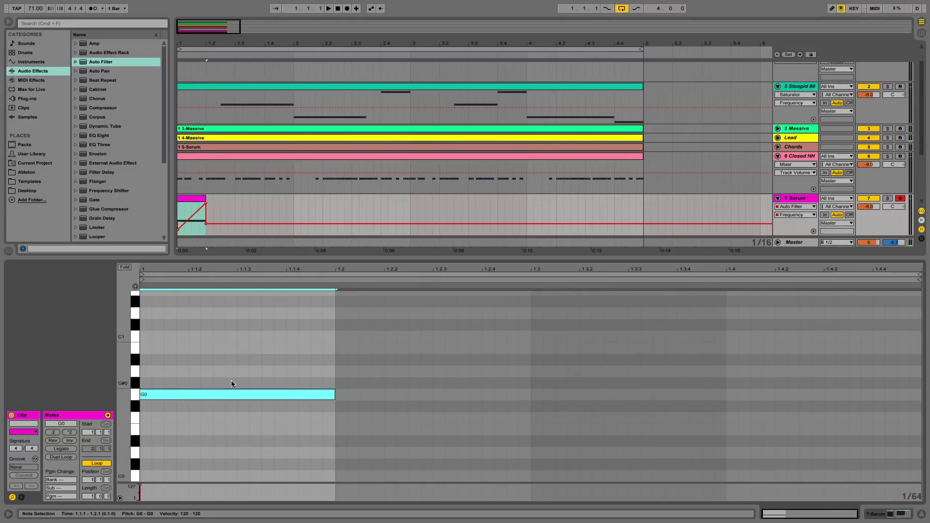
# Double the G0 note an octave higher at G1 and copy the clip with its filter sweep to bar 3
pyautogui.press('space')
pyautogui.hotkey('shift', 'Up')
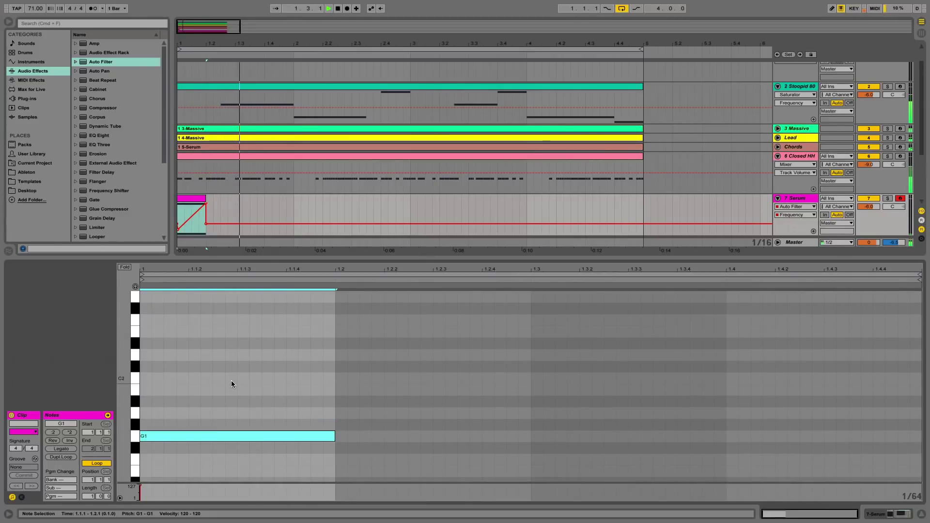
pyautogui.hotkey('shift', 'Down')
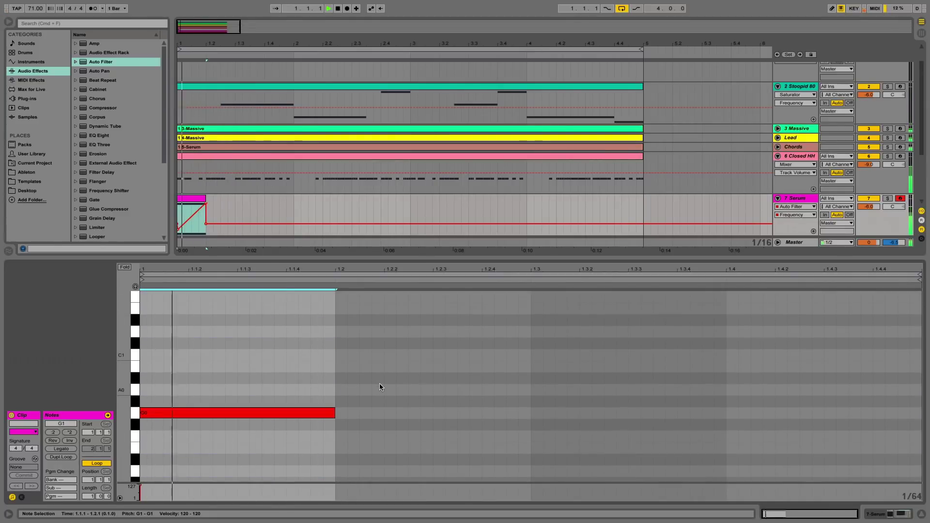
pyautogui.hotkey('shift', 'Up')
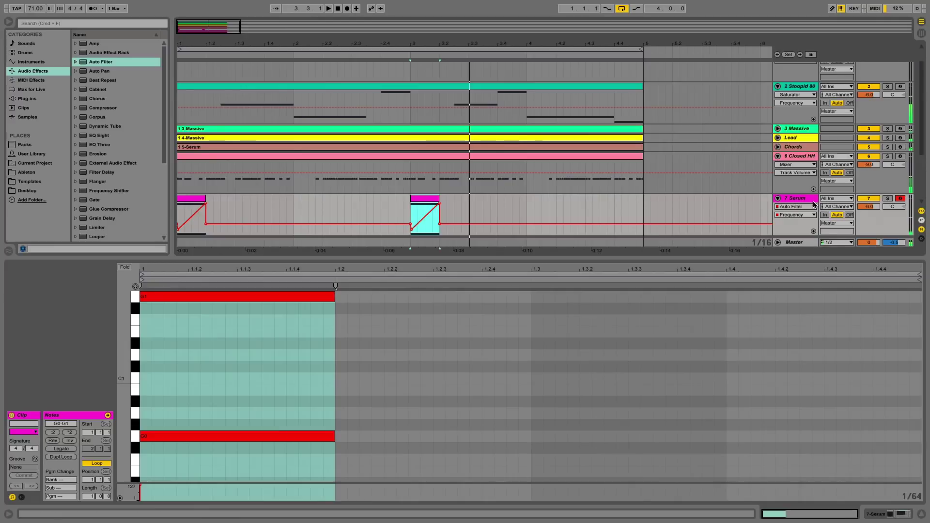
# Open the Serum synth on the 7 Serum track and set oscillator A's warp mode to FM Sub Osc
pyautogui.click(812, 199)
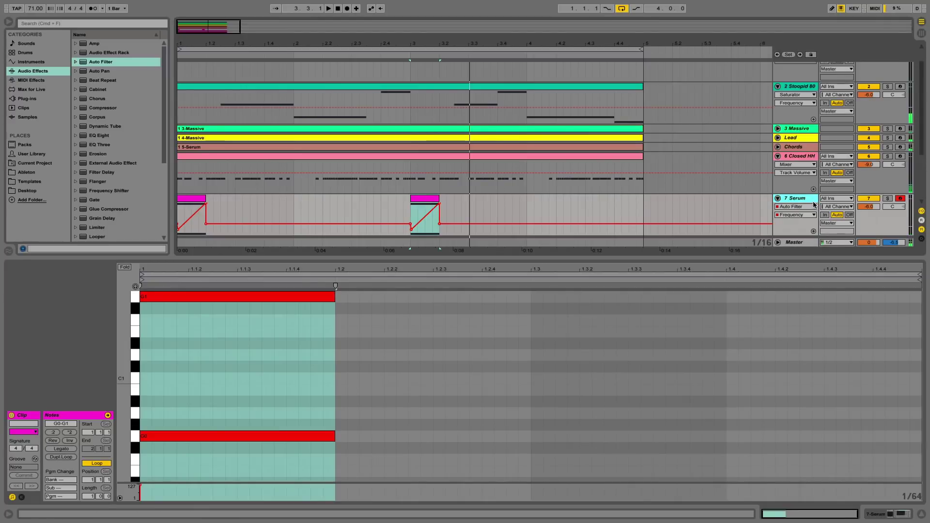
pyautogui.click(901, 514)
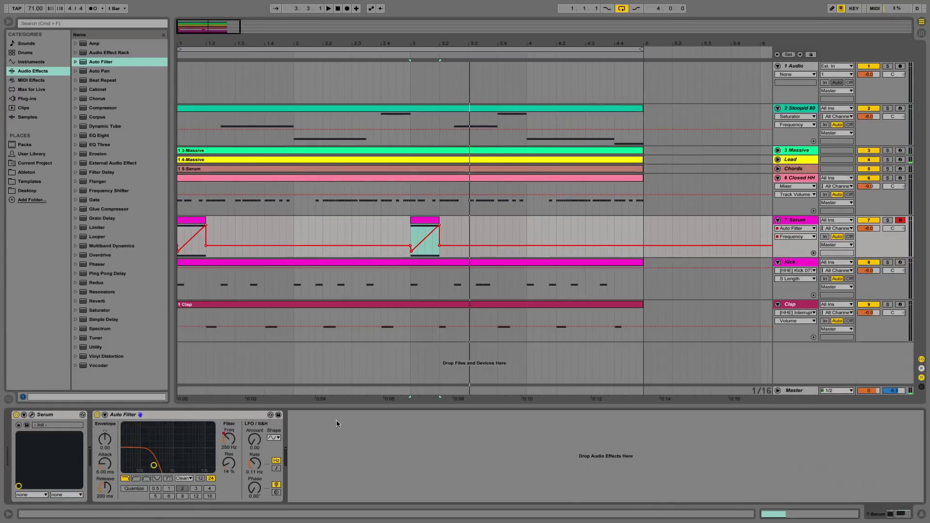
pyautogui.click(32, 415)
pyautogui.press('space')
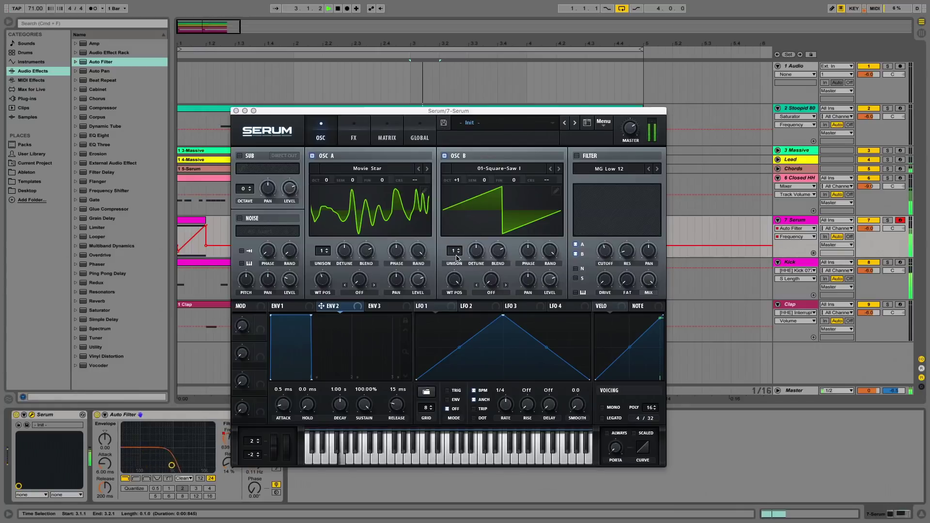
pyautogui.press('space')
pyautogui.click(359, 293)
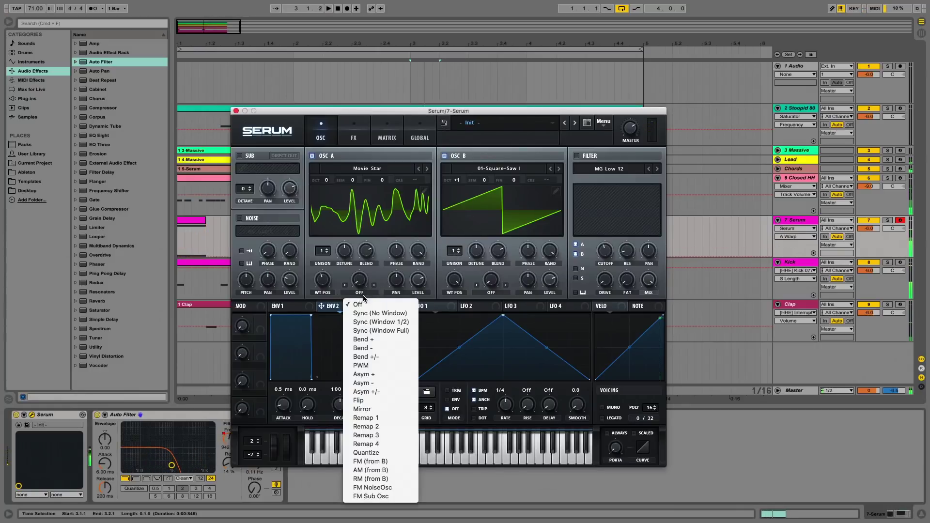
pyautogui.click(370, 496)
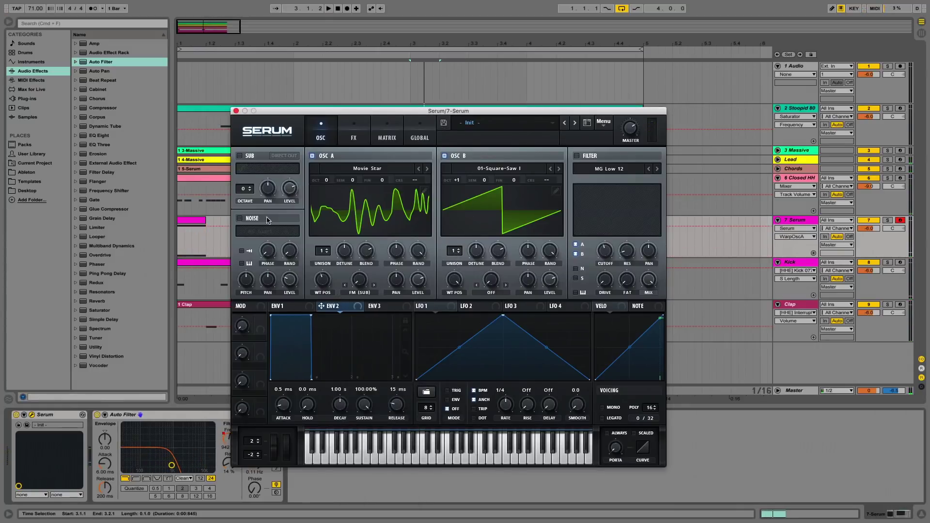
# Turn on Serum's sub oscillator and raise oscillator A's warp amount to about 89% while auditioning the loop
pyautogui.click(240, 157)
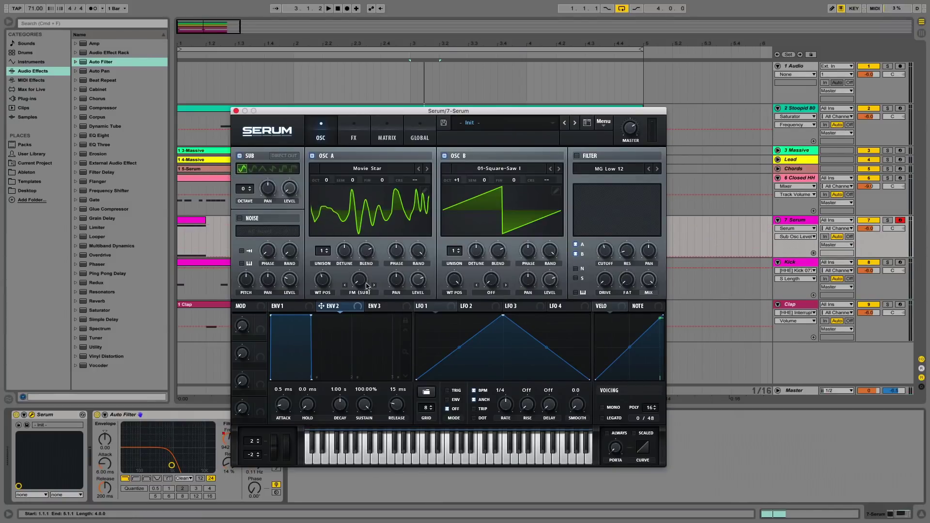
pyautogui.press('space')
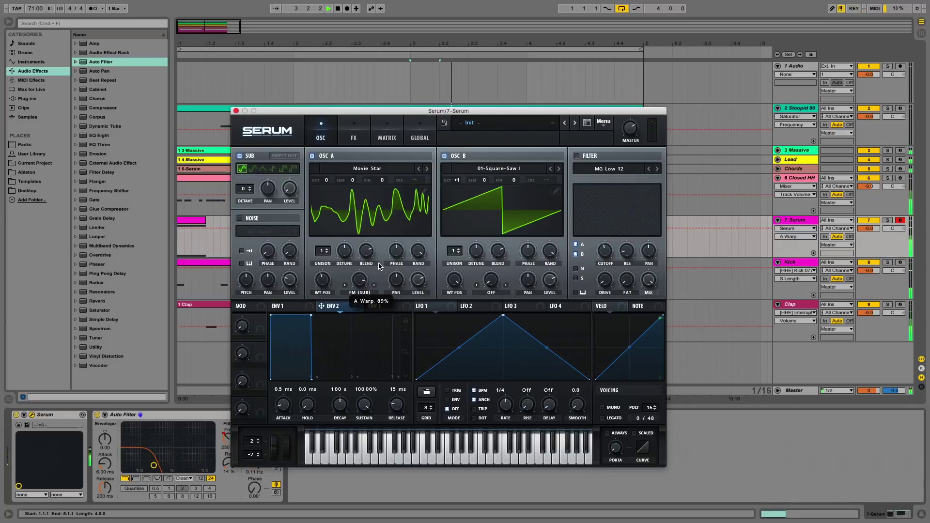
pyautogui.press('space')
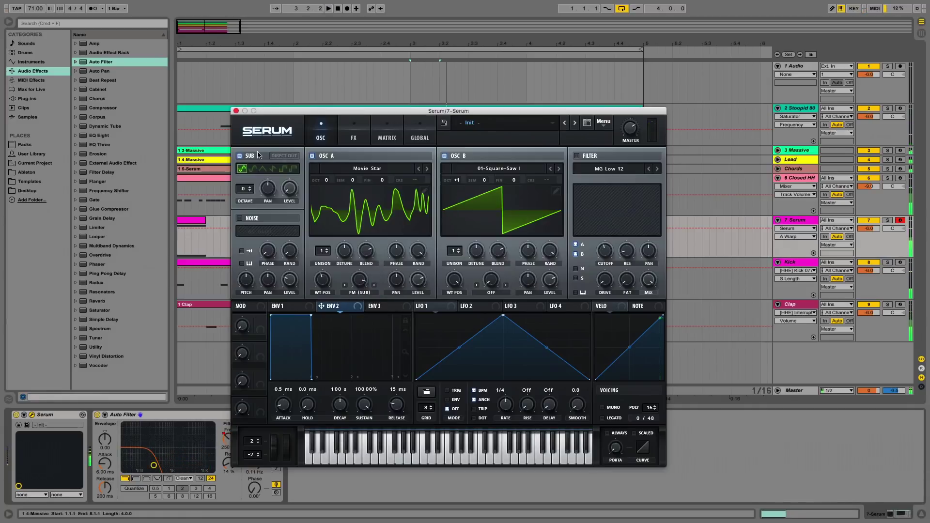
# Try the sub oscillator at different octaves during playback, settle it on 2 and lower its level to 0%
pyautogui.moveTo(246, 189); pyautogui.dragTo(245, 196)
pyautogui.press('space')
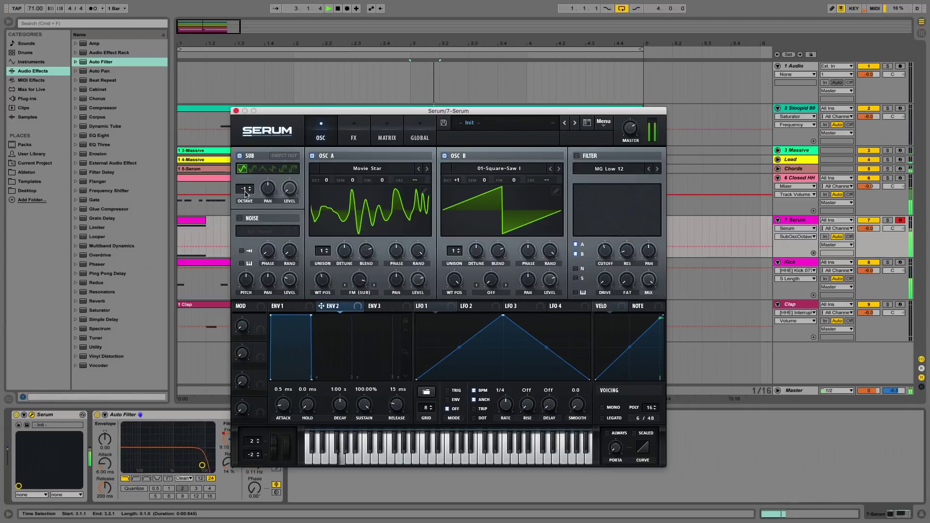
pyautogui.scroll(2, 246, 193)
pyautogui.scroll(2, 242, 199)
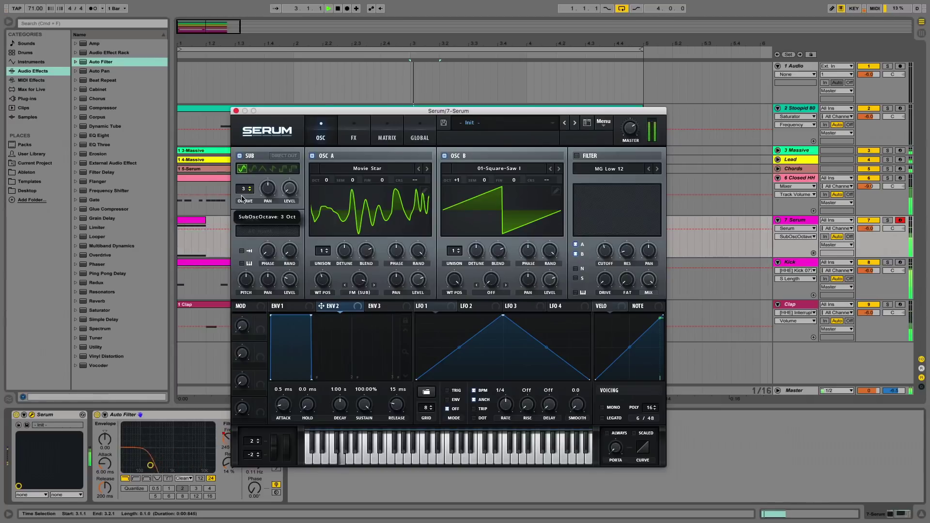
pyautogui.scroll(-1, 244, 192)
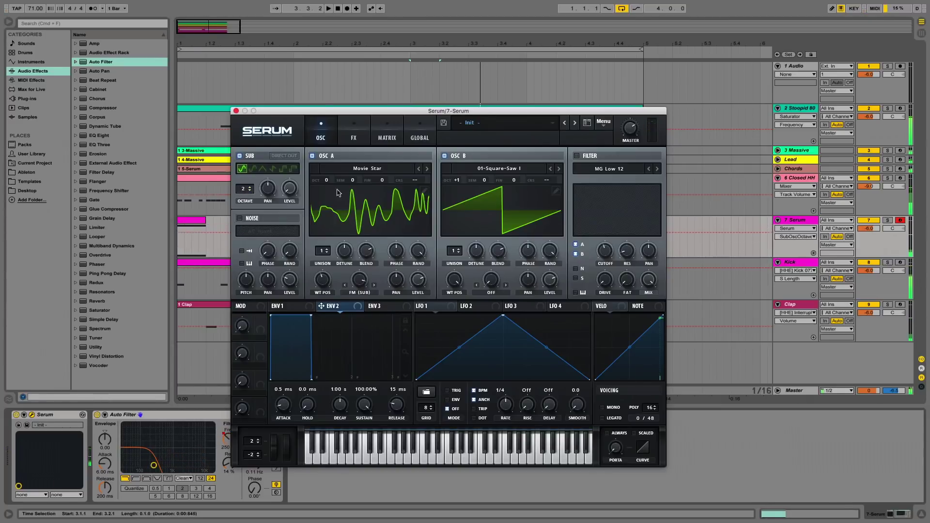
pyautogui.press('space')
pyautogui.press('space')
pyautogui.press('space')
pyautogui.moveTo(290, 189); pyautogui.dragTo(264, 256)
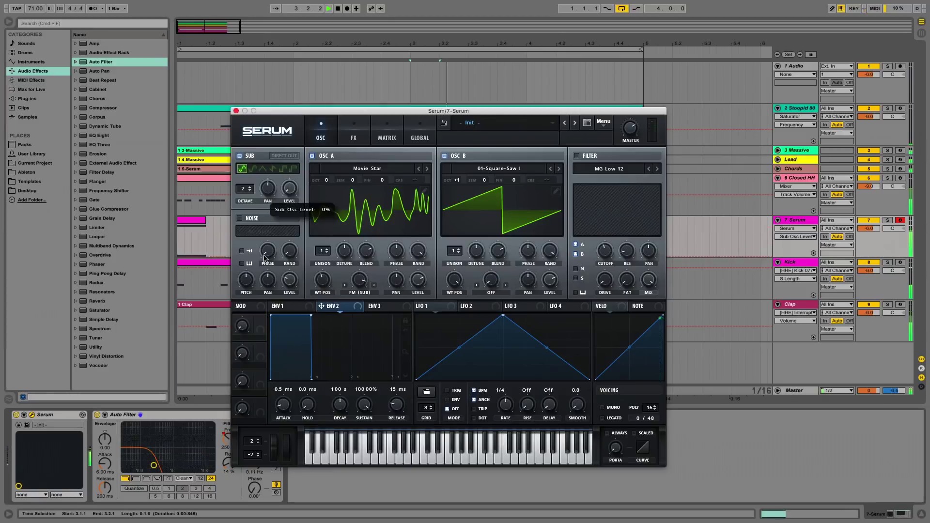
# Enable Serum's Distortion effect and raise its drive to about 83% while listening
pyautogui.click(354, 130)
pyautogui.press('space')
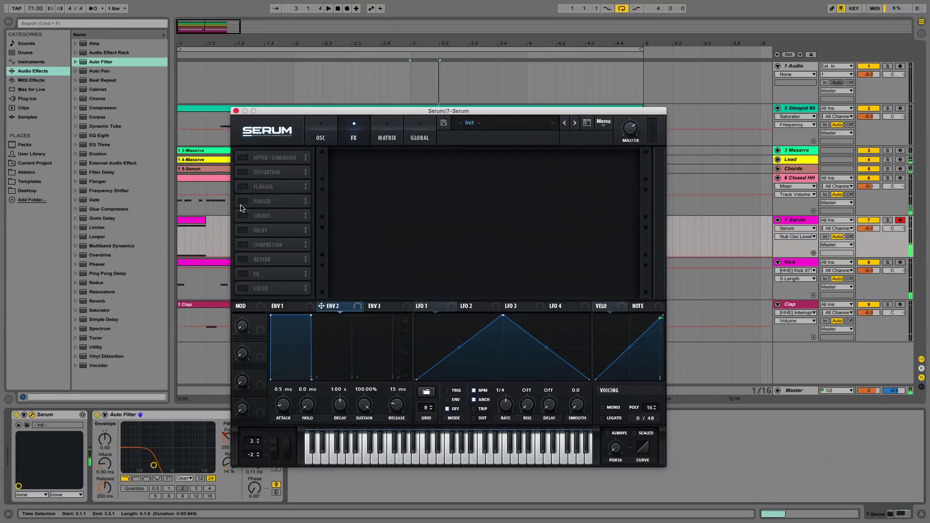
pyautogui.click(244, 173)
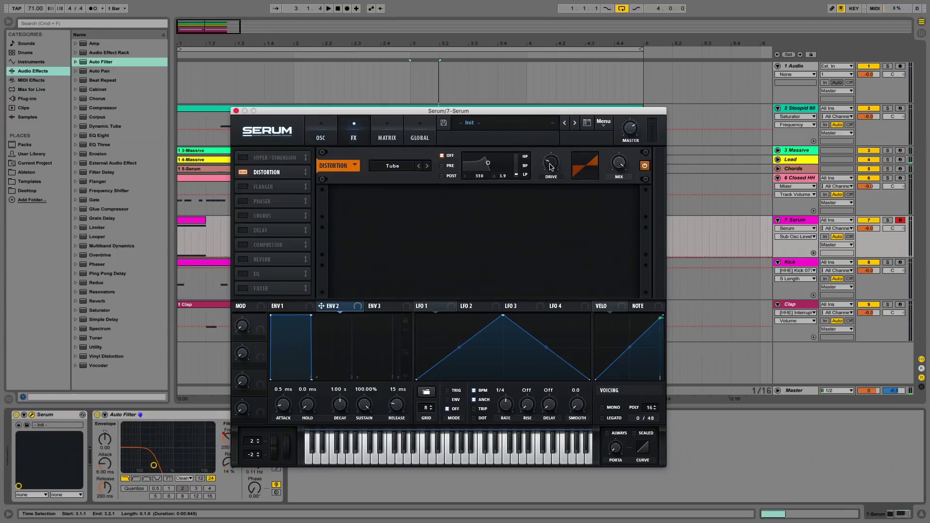
pyautogui.moveTo(550, 167); pyautogui.dragTo(552, 154)
pyautogui.press('space')
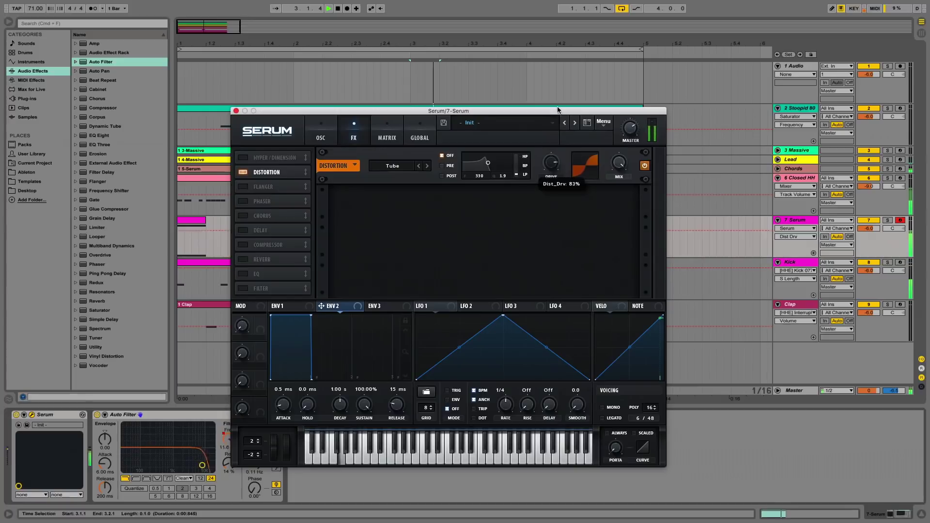
# Switch the distortion type from Tube through HardClip to Diode 1
pyautogui.click(427, 165)
pyautogui.click(427, 166)
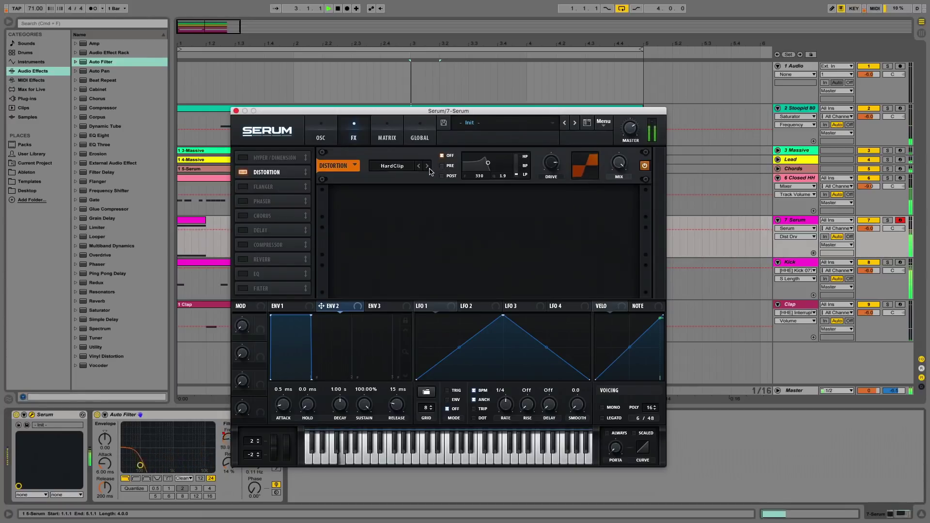
pyautogui.click(427, 166)
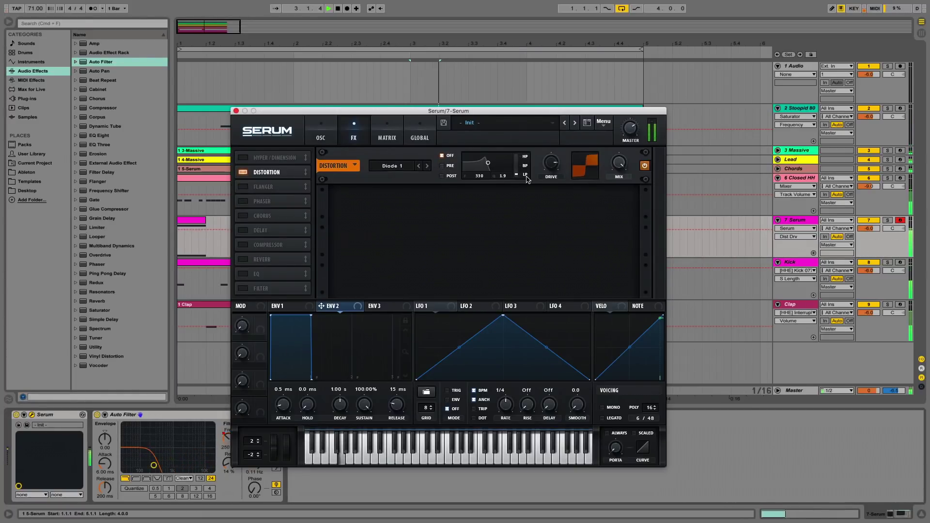
pyautogui.press('space')
# Reduce the distortion drive and Serum's master volume, audition the result and close the synth window
pyautogui.moveTo(551, 166); pyautogui.dragTo(550, 199)
pyautogui.press('space')
pyautogui.press('space')
pyautogui.moveTo(630, 131); pyautogui.dragTo(632, 150)
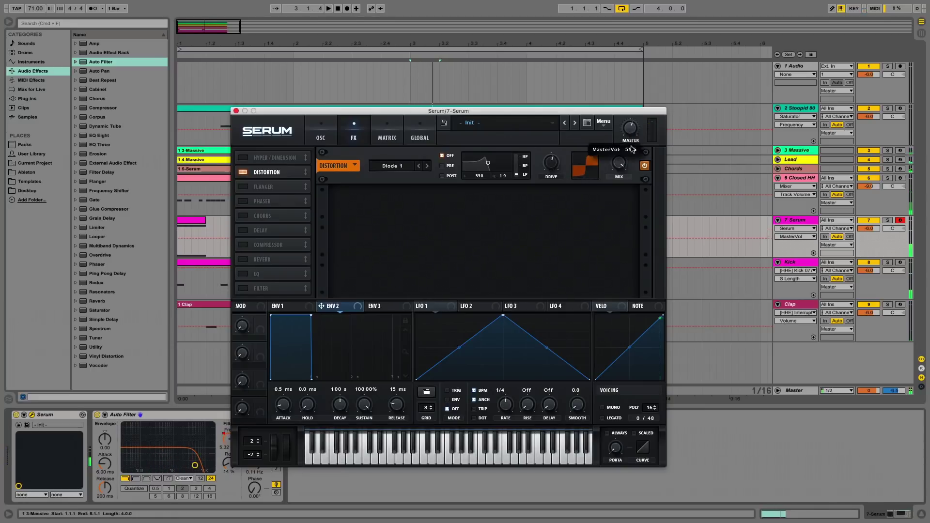
pyautogui.press('space')
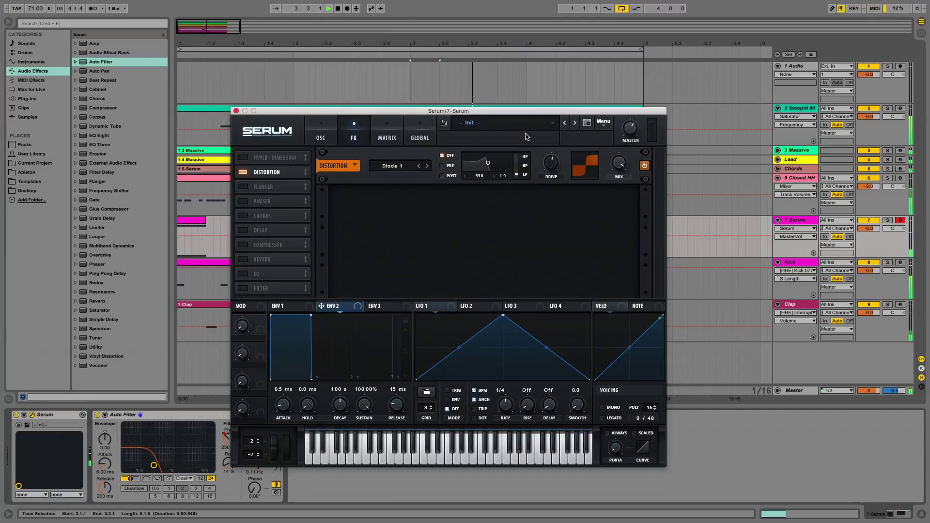
pyautogui.click(236, 111)
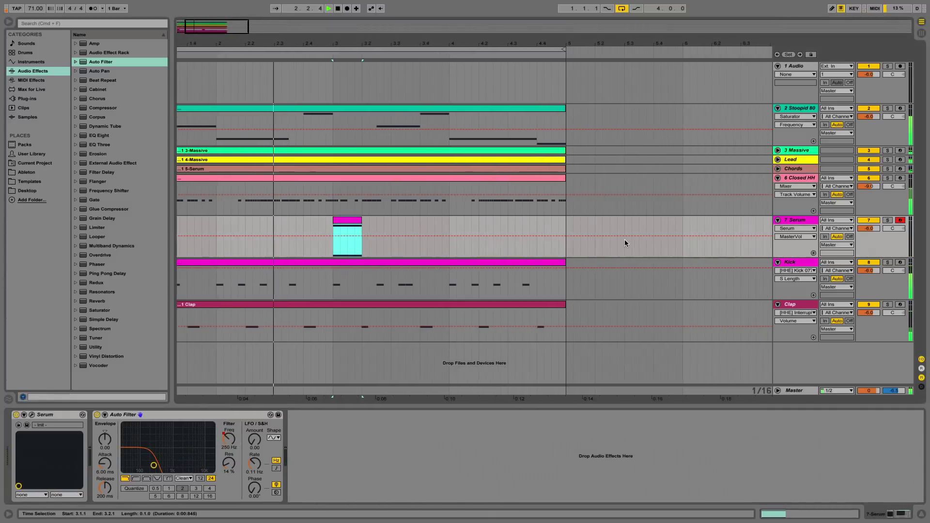
# Rename the 7 Serum track as Dirty Saw
pyautogui.click(797, 229)
pyautogui.click(796, 224)
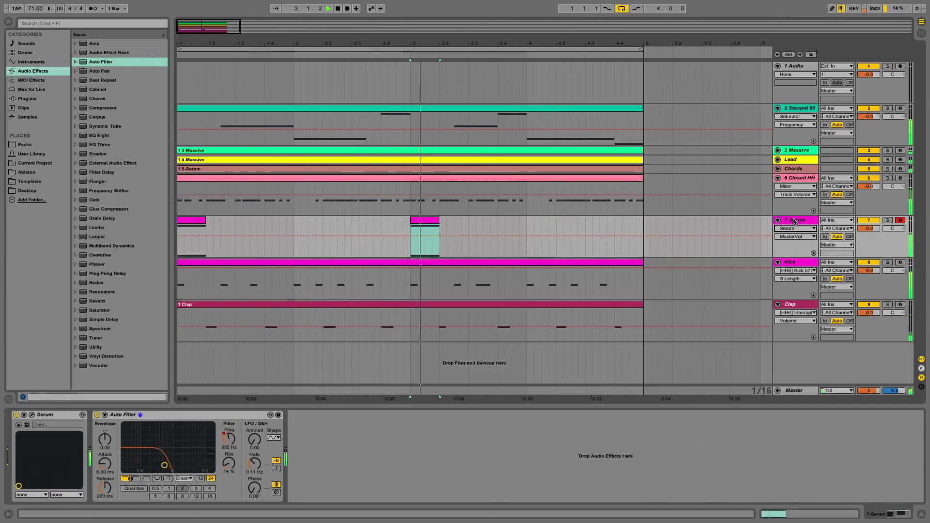
pyautogui.click(794, 221)
pyautogui.press('super+r')
pyautogui.write('Dirty Saw')
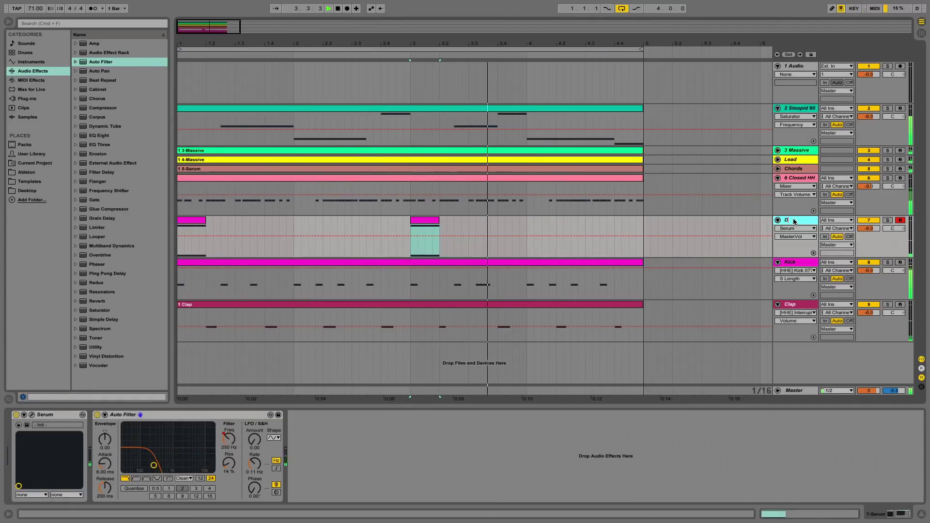
pyautogui.press('Return')
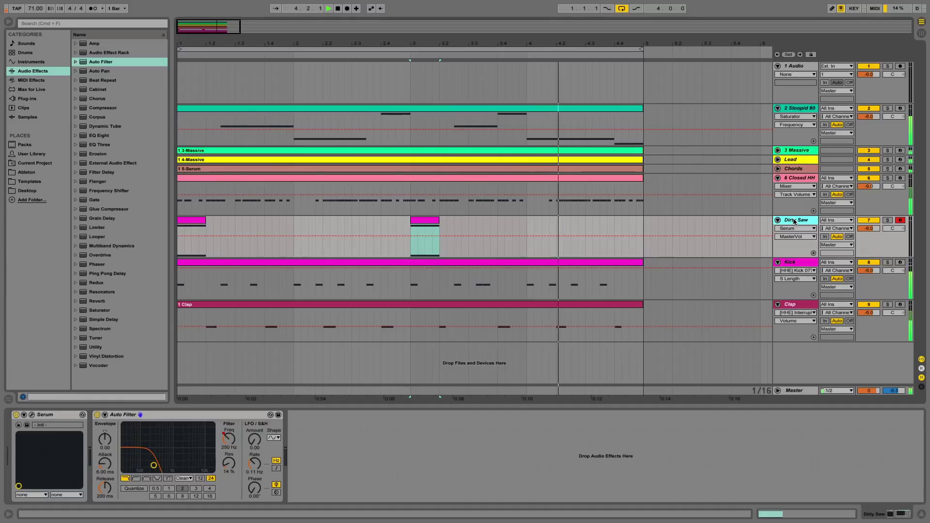
# Duplicate the first one-beat Dirty Saw clip three times to fill bar 1
pyautogui.click(440, 247)
pyautogui.click(429, 221)
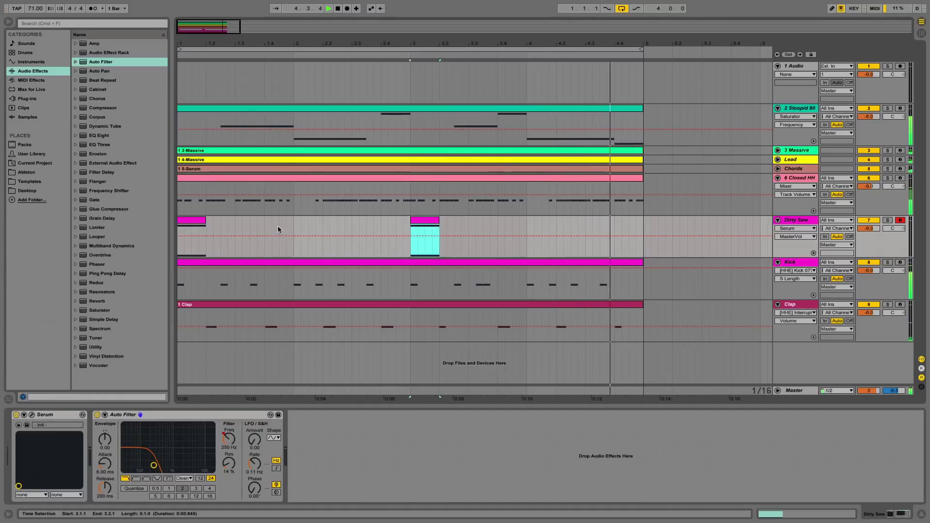
pyautogui.click(201, 221)
pyautogui.hotkey('ctrl', 'd')
pyautogui.hotkey('ctrl', 'd')
pyautogui.hotkey('ctrl', 'd')
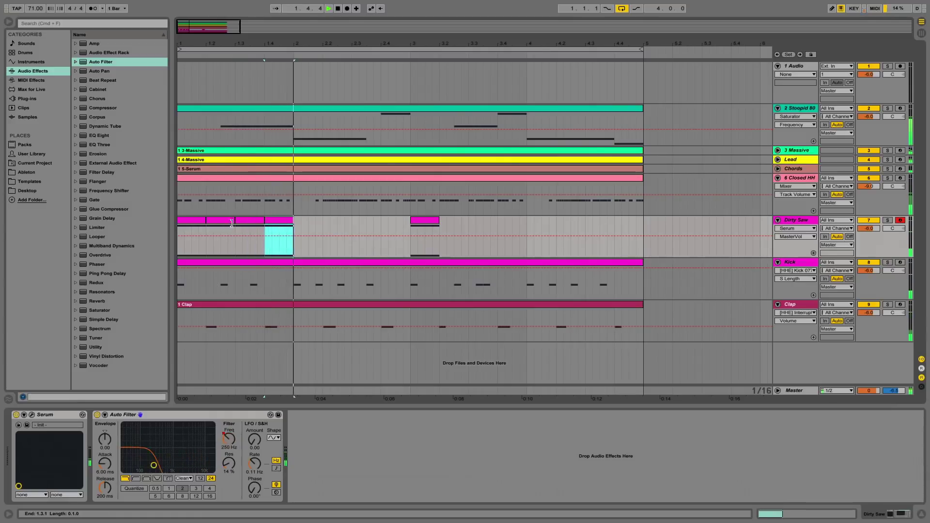
# Transpose both notes of the fourth Dirty Saw clip down to D#0 and D#1 and audition them
pyautogui.doubleClick(282, 221)
pyautogui.moveTo(393, 291); pyautogui.dragTo(244, 481)
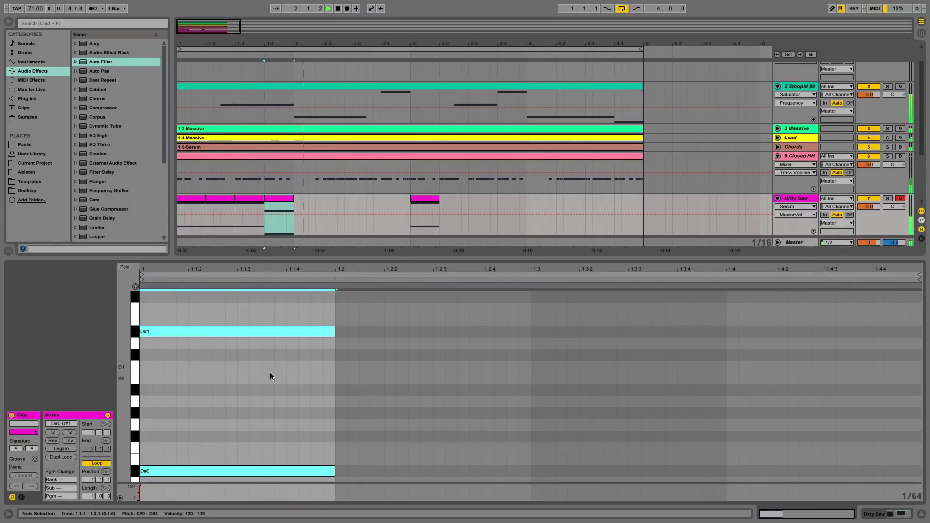
pyautogui.click(291, 202)
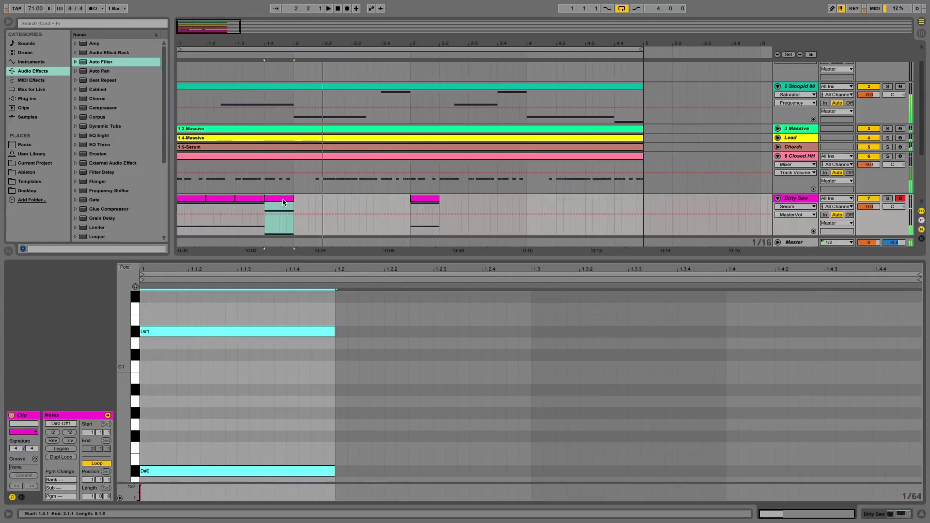
pyautogui.press('space')
pyautogui.press('space')
# Copy the third Dirty Saw clip to the start of bar 2
pyautogui.click(257, 199)
pyautogui.press('space')
pyautogui.click(298, 207)
pyautogui.click(295, 205)
pyautogui.press('super+v')
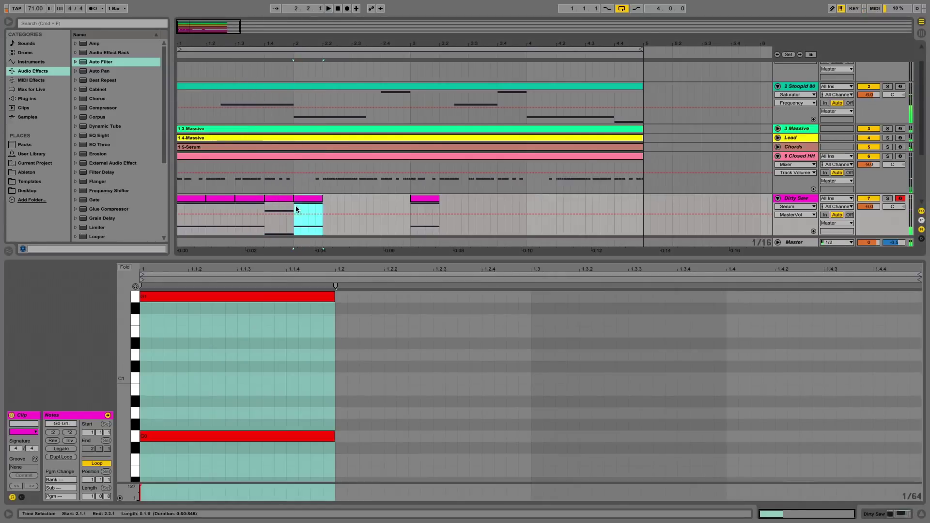
# Transpose both notes of the bar 2 Dirty Saw clip to B-1 and B0
pyautogui.press('space')
pyautogui.doubleClick(299, 199)
pyautogui.press('space')
pyautogui.moveTo(353, 440); pyautogui.dragTo(297, 290)
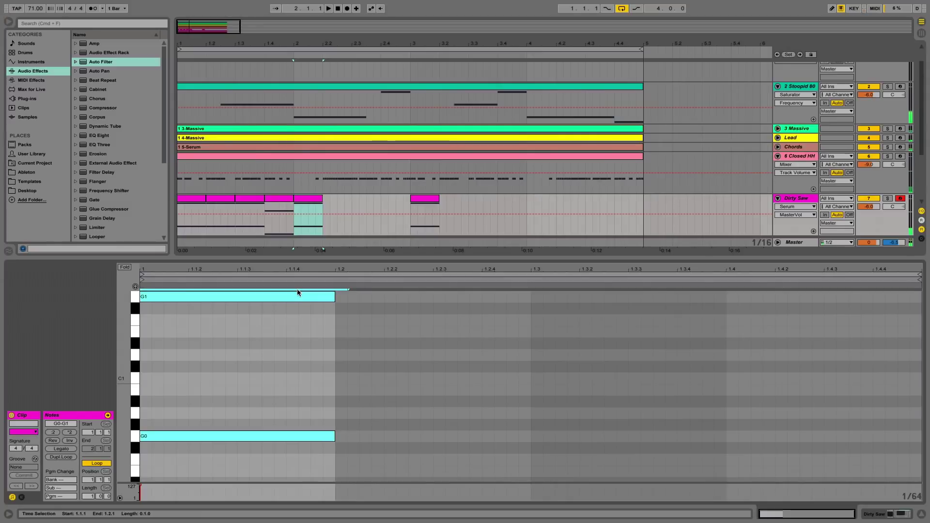
pyautogui.hotkey('shift', 'Down')
pyautogui.press('space')
pyautogui.press('Up')
pyautogui.press('Up')
pyautogui.press('Up')
pyautogui.press('Up')
pyautogui.press('Up')
pyautogui.press('Up')
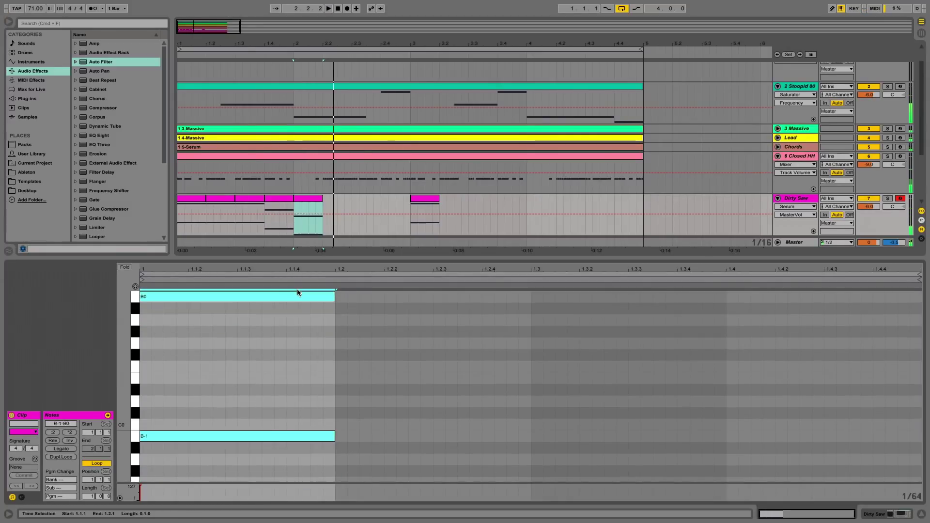
# Lower the bar 2 clip's notes through A#-1 and A#0 to G-1 and G0 while auditioning
pyautogui.press('space')
pyautogui.press('Down')
pyautogui.press('Down')
pyautogui.press('Down')
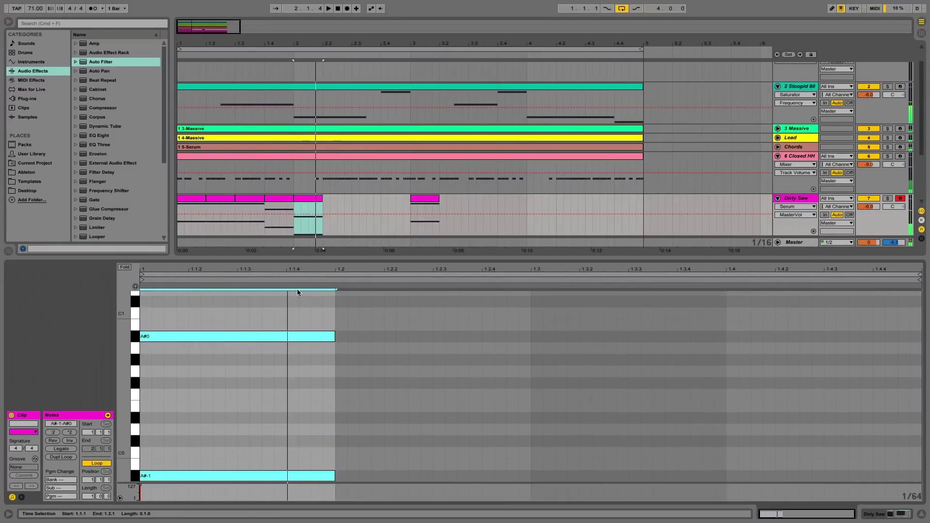
pyautogui.press('Down')
pyautogui.press('Down')
pyautogui.press('Down')
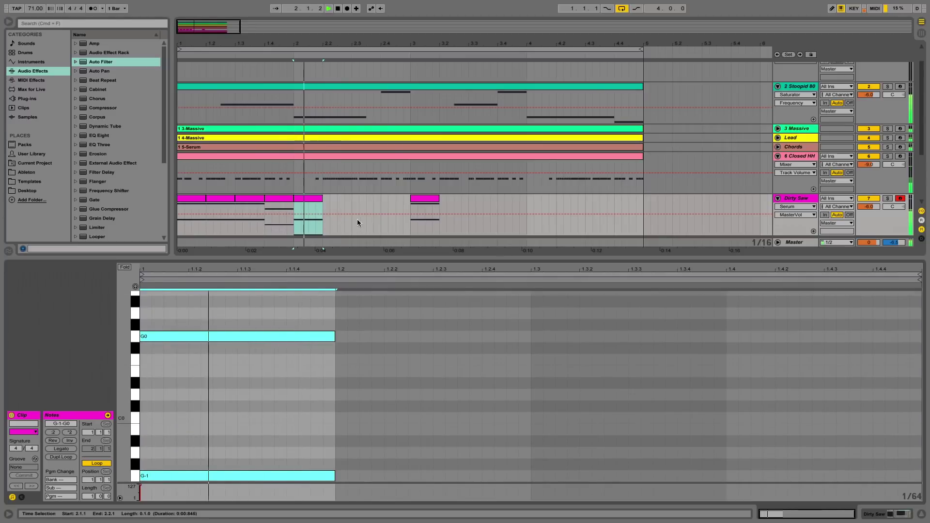
# Raise both notes of the bar 2 Dirty Saw clip to C0 and C1 and select the clip
pyautogui.click(266, 225)
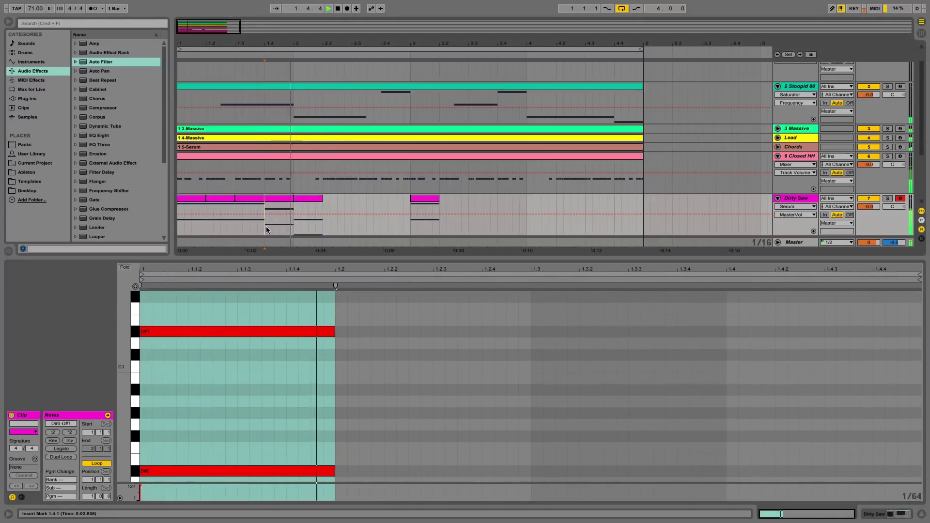
pyautogui.click(300, 198)
pyautogui.moveTo(270, 310); pyautogui.dragTo(259, 478)
pyautogui.press('Up')
pyautogui.press('Up')
pyautogui.press('Up')
pyautogui.press('Up')
pyautogui.press('Up')
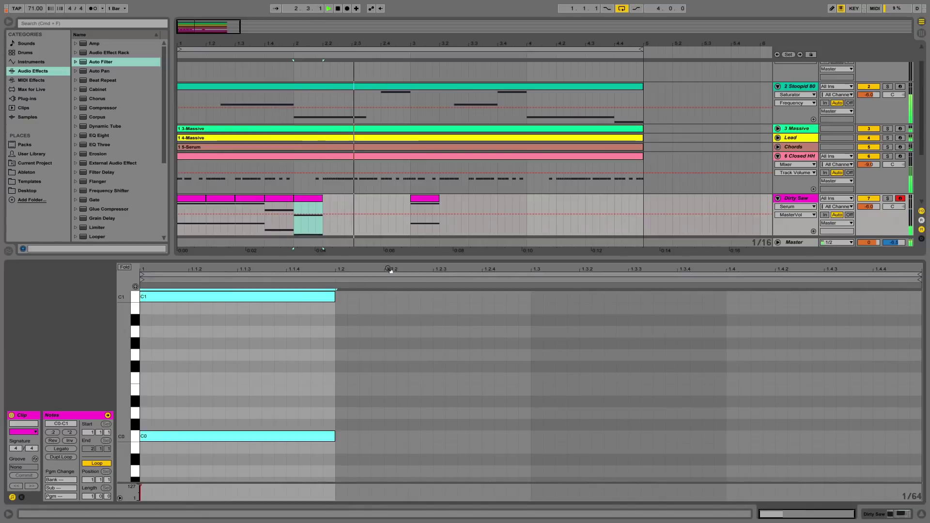
pyautogui.click(307, 196)
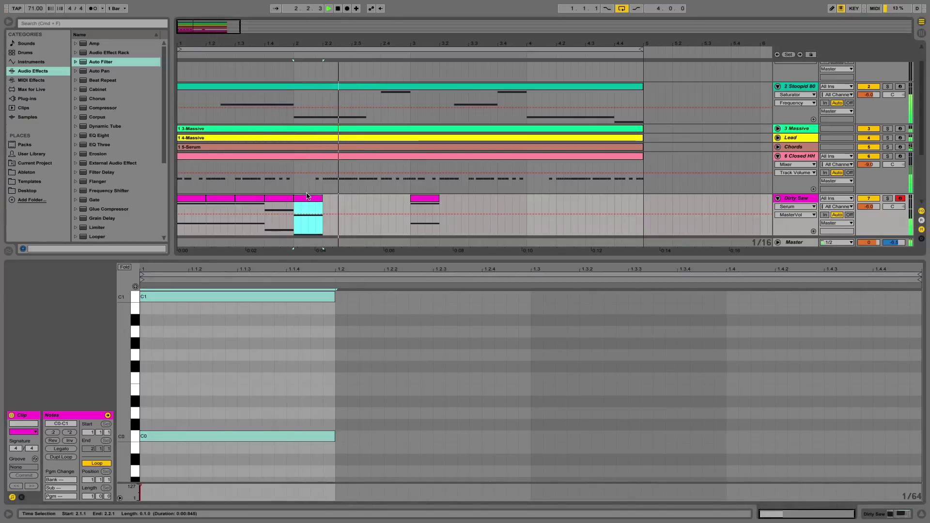
# Copy the five Dirty Saw clips from the start of the loop to bar 3 and select the copied clip at bar 4
pyautogui.keyDown('shift'); pyautogui.click(183, 198); pyautogui.keyUp('shift')
pyautogui.press('super+c')
pyautogui.click(418, 198)
pyautogui.press('super+v')
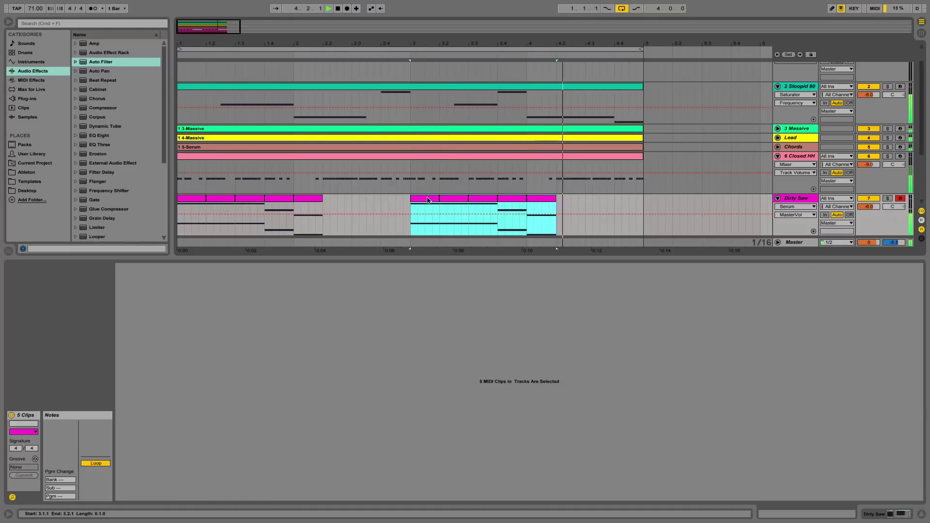
pyautogui.click(497, 238)
pyautogui.click(545, 199)
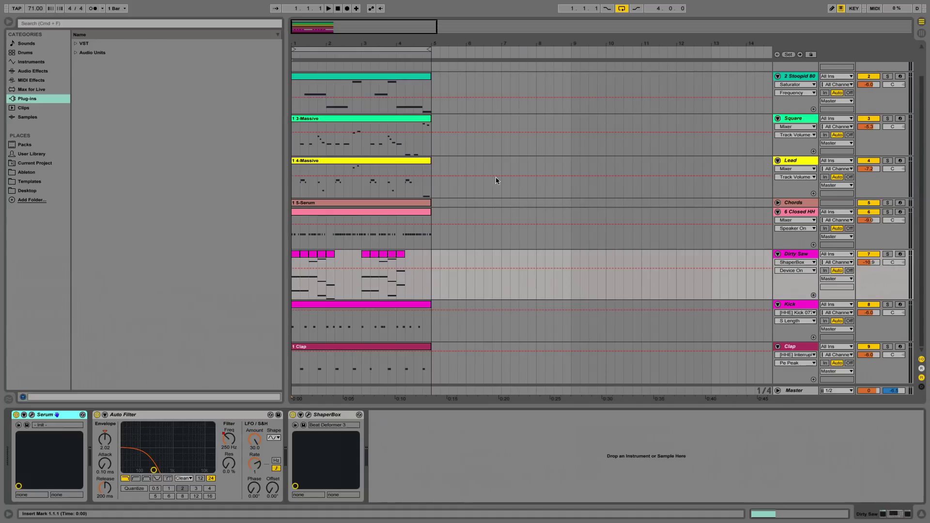
# Open the first Dirty Saw clip and examine the pitches of its two notes
pyautogui.moveTo(337, 46); pyautogui.dragTo(327, 177)
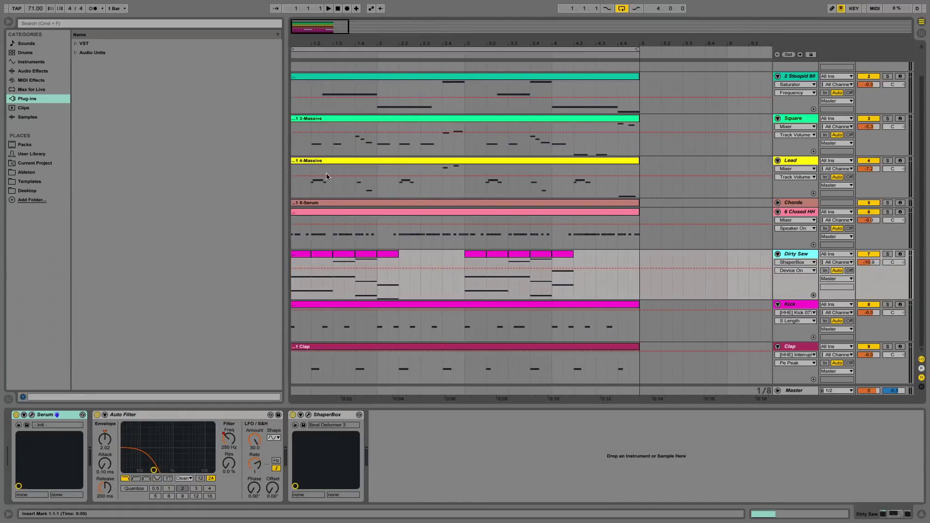
pyautogui.click(307, 254)
pyautogui.doubleClick(307, 254)
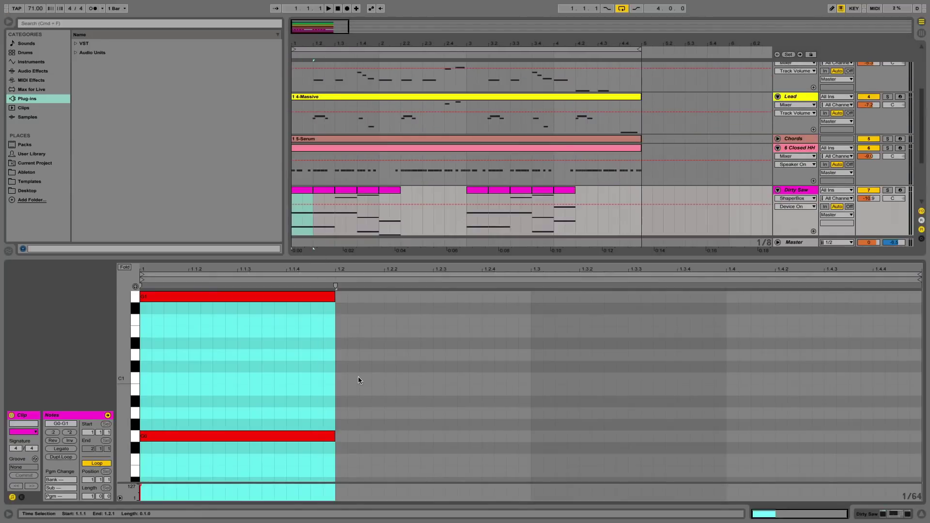
pyautogui.click(247, 430)
pyautogui.click(209, 436)
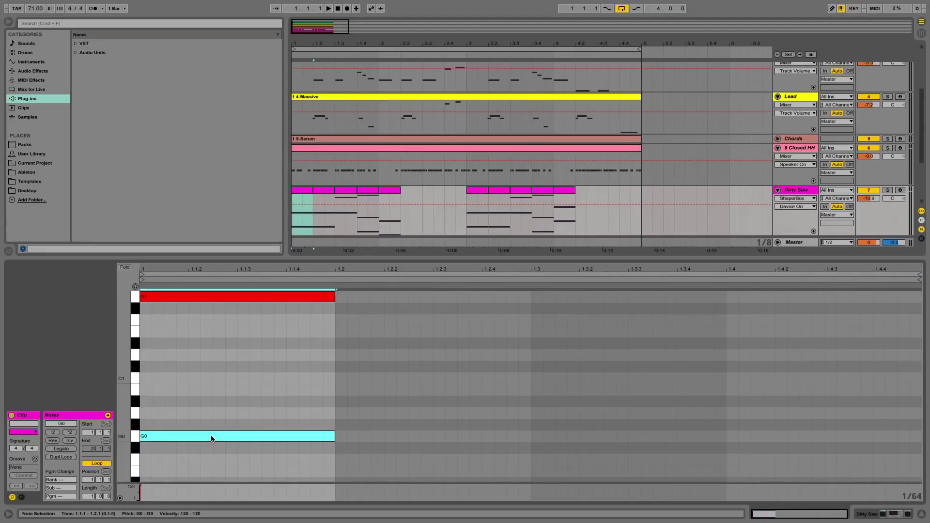
pyautogui.scroll(2, 203, 400)
pyautogui.click(171, 320)
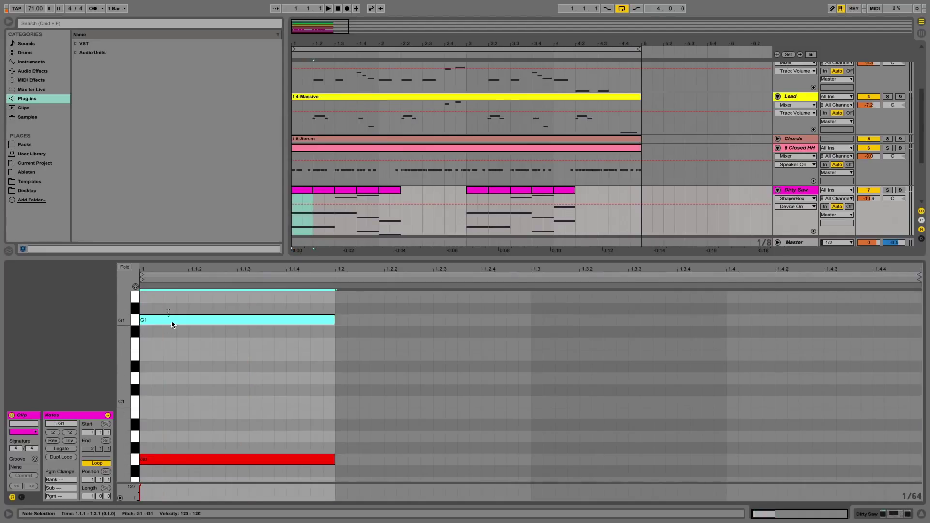
pyautogui.click(198, 463)
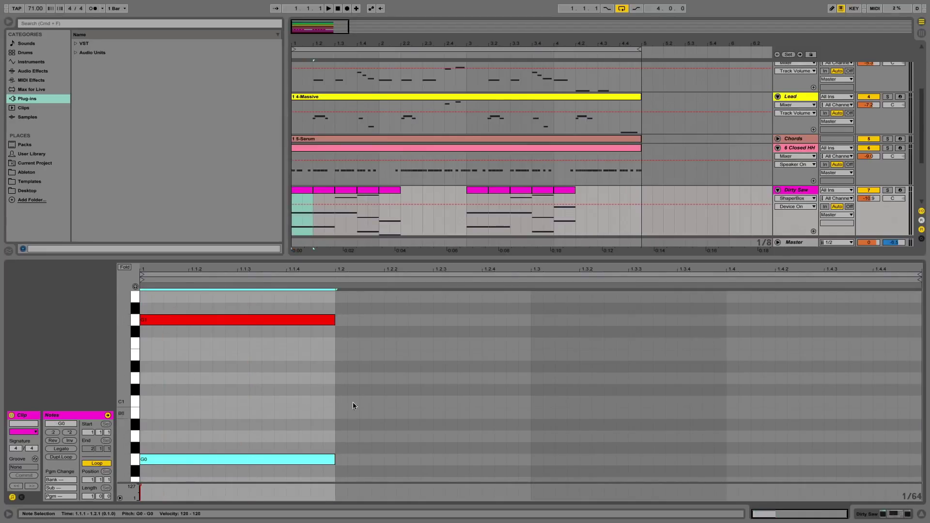
# Examine the note pitches in the second, third and fourth Dirty Saw clips of bar 1
pyautogui.click(325, 193)
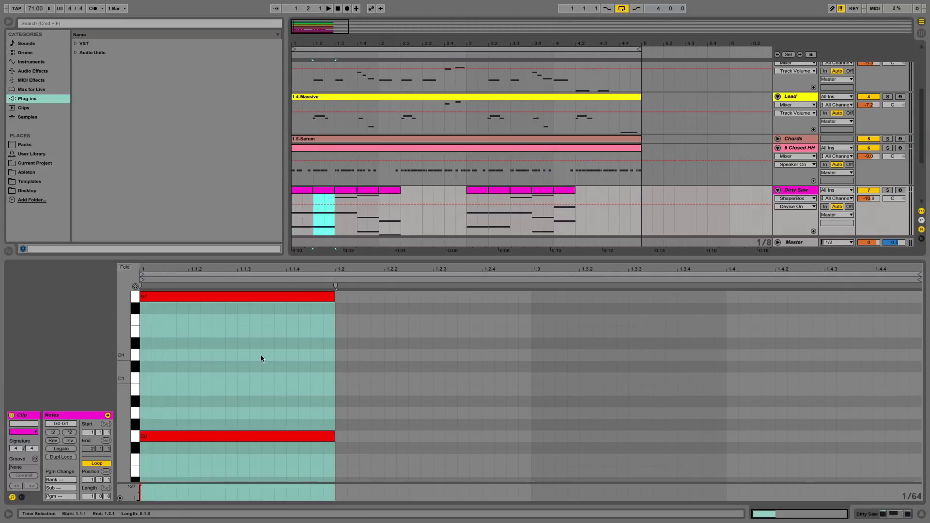
pyautogui.scroll(3, 272, 353)
pyautogui.click(352, 200)
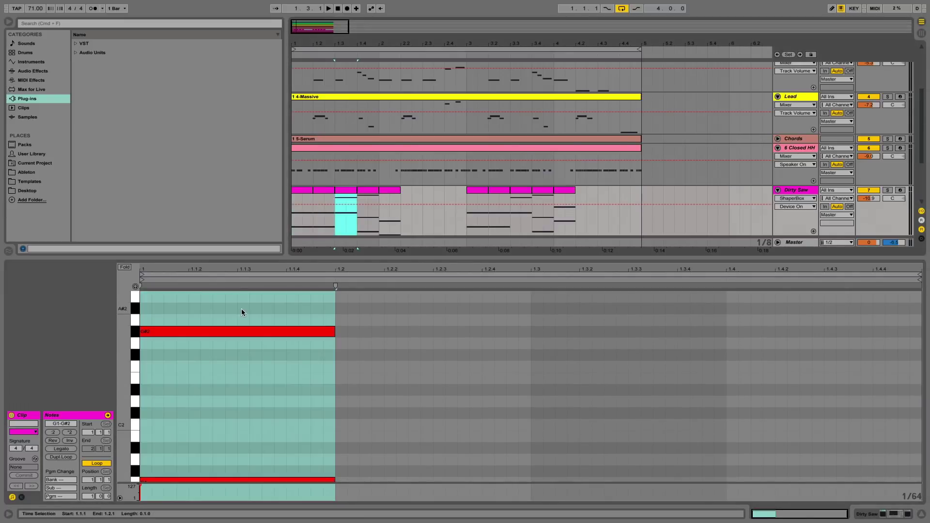
pyautogui.scroll(5, 242, 309)
pyautogui.click(369, 203)
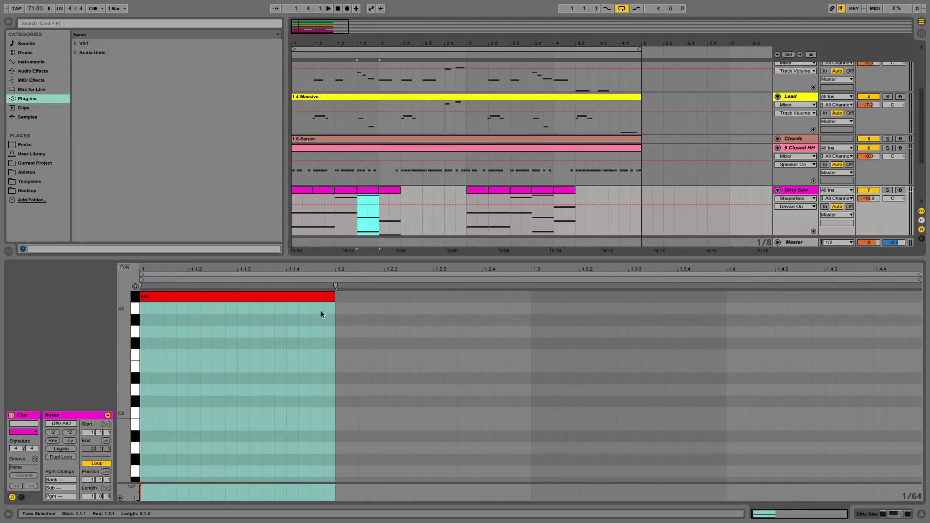
pyautogui.scroll(5, 257, 320)
pyautogui.scroll(-2, 269, 343)
pyautogui.click(268, 343)
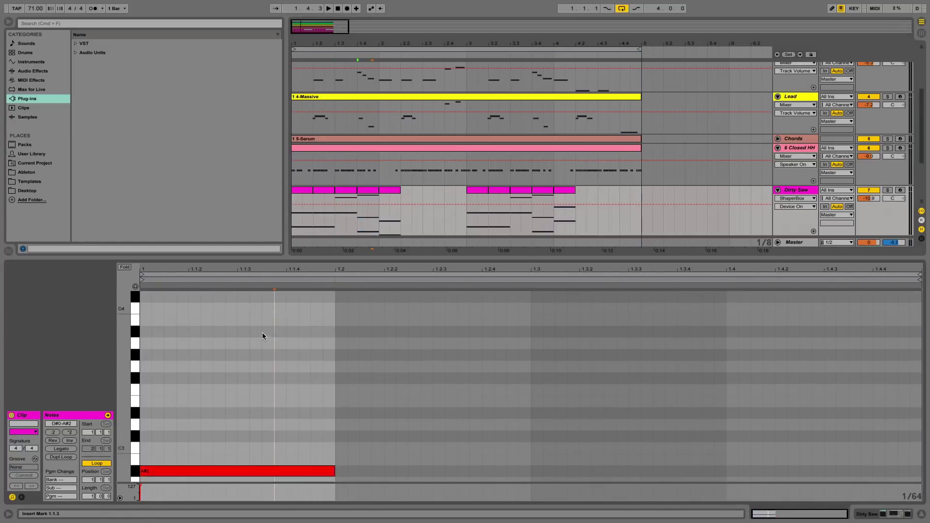
pyautogui.scroll(-8, 257, 331)
pyautogui.scroll(3, 254, 329)
pyautogui.click(184, 412)
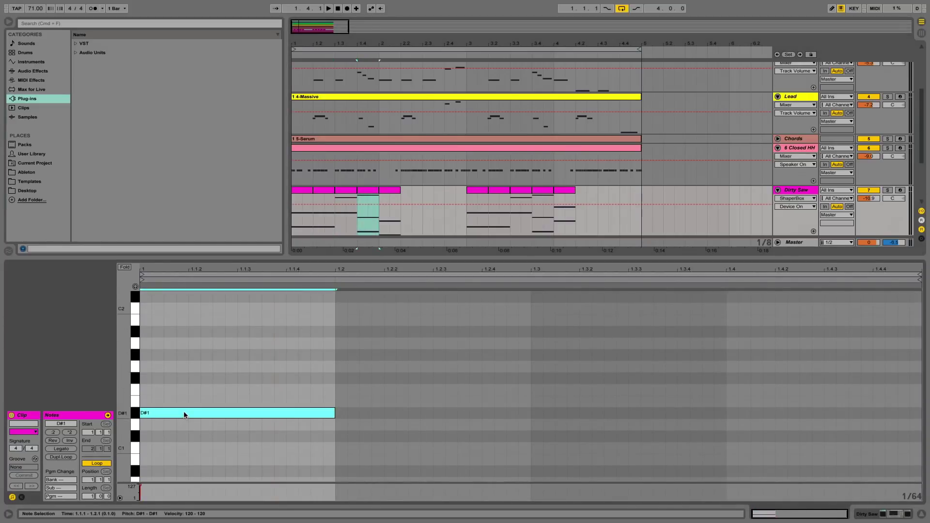
pyautogui.scroll(6, 184, 412)
pyautogui.click(177, 379)
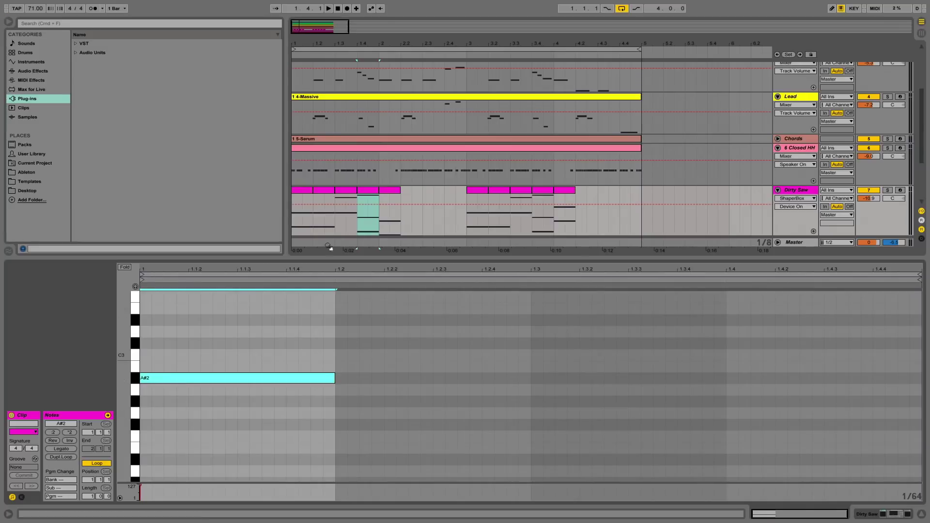
# Audition the soloed Dirty Saw track from bar 1 with ShaperBox bypassed, ending with the solo off and ShaperBox re-enabled
pyautogui.click(297, 190)
pyautogui.doubleClick(799, 190)
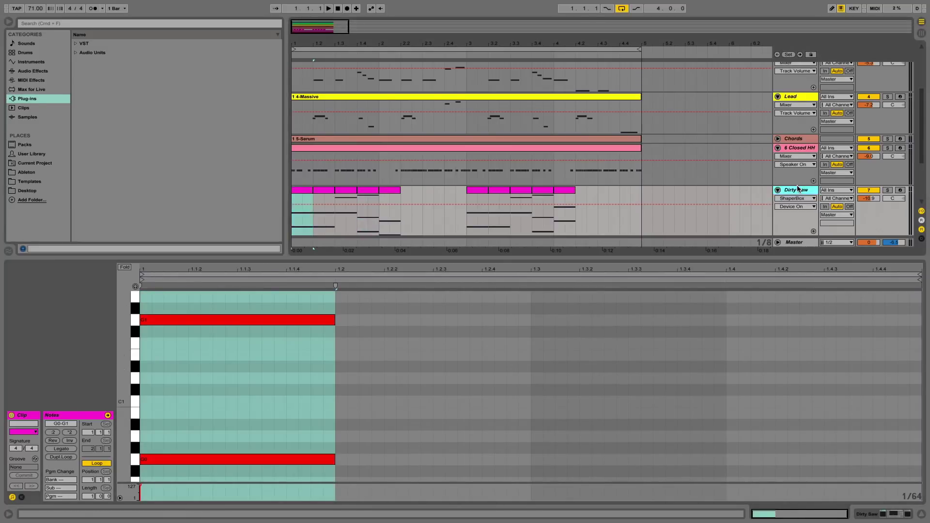
pyautogui.click(294, 415)
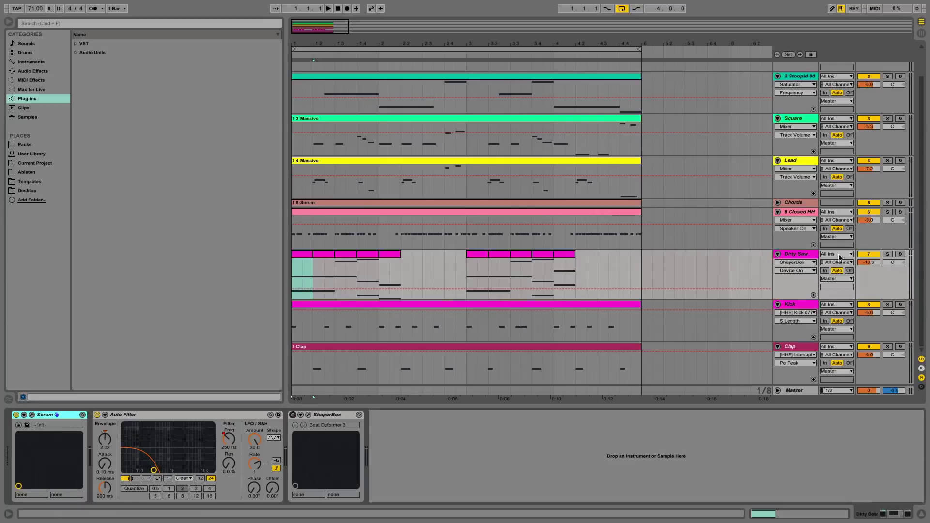
pyautogui.click(888, 255)
pyautogui.press('space')
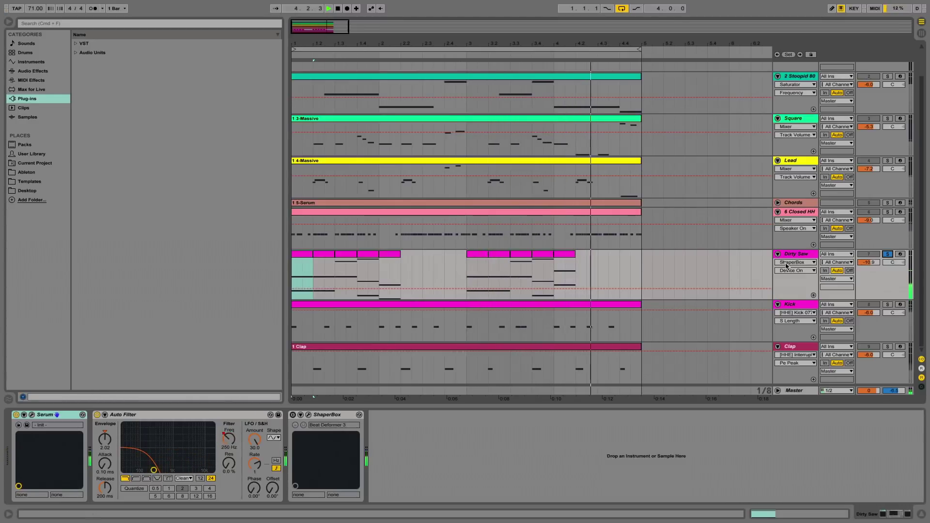
pyautogui.click(889, 254)
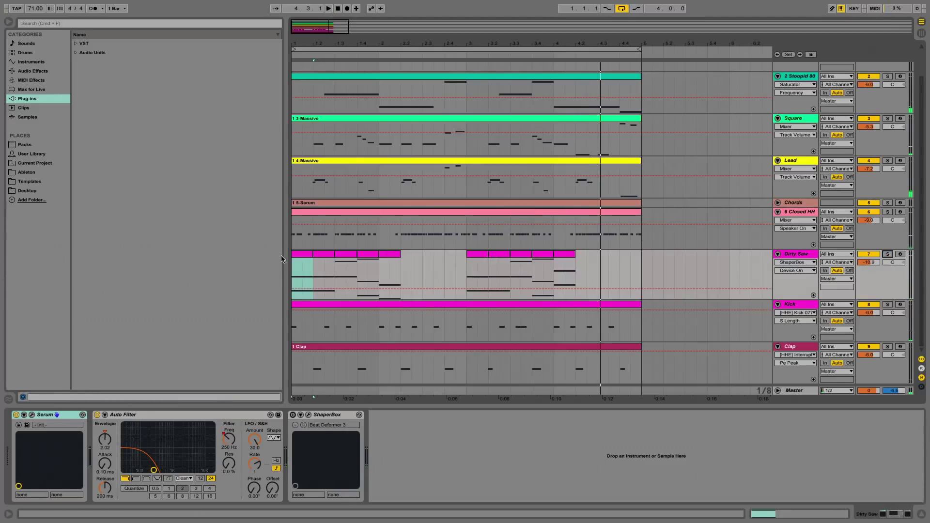
pyautogui.click(293, 416)
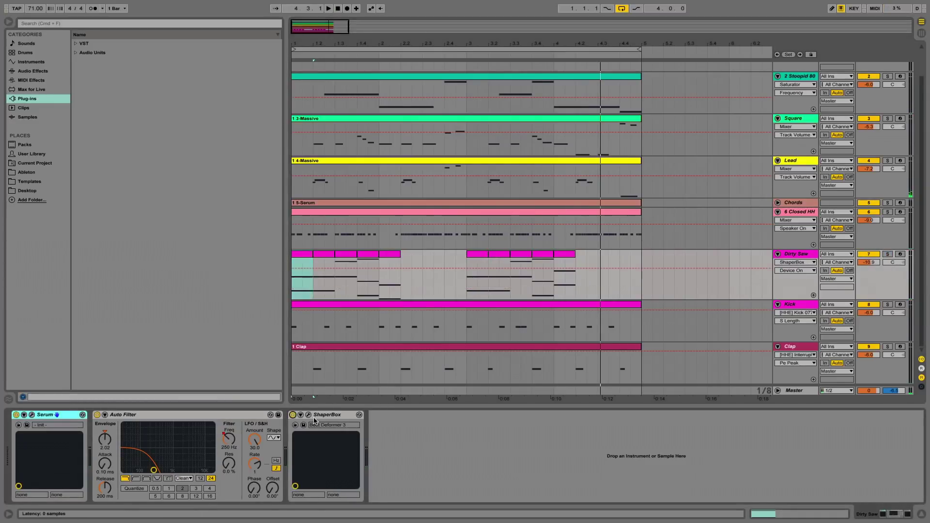
# Open ShaperBox on the Dirty Saw track, examine the Time curve of the Beat Deformer 3 preset, and close it
pyautogui.click(310, 416)
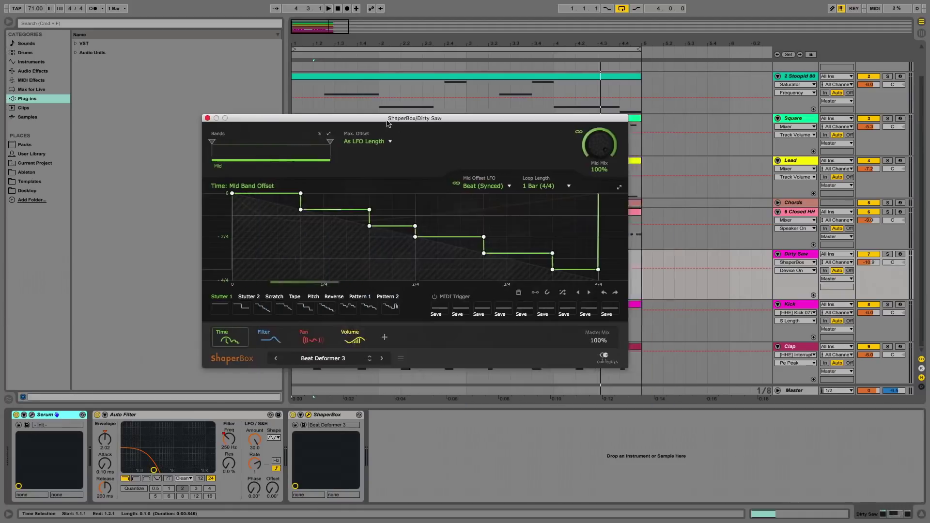
pyautogui.moveTo(267, 126); pyautogui.dragTo(342, 143)
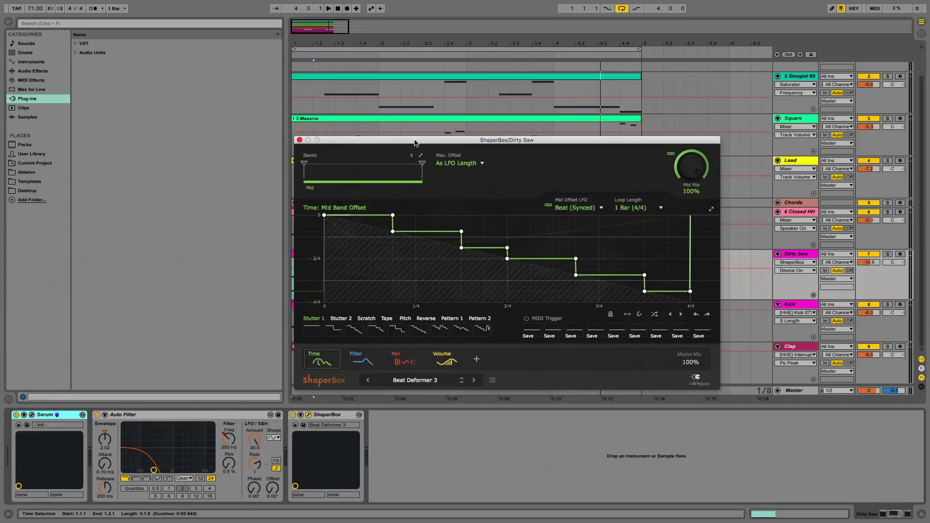
pyautogui.moveTo(415, 140); pyautogui.dragTo(372, 147)
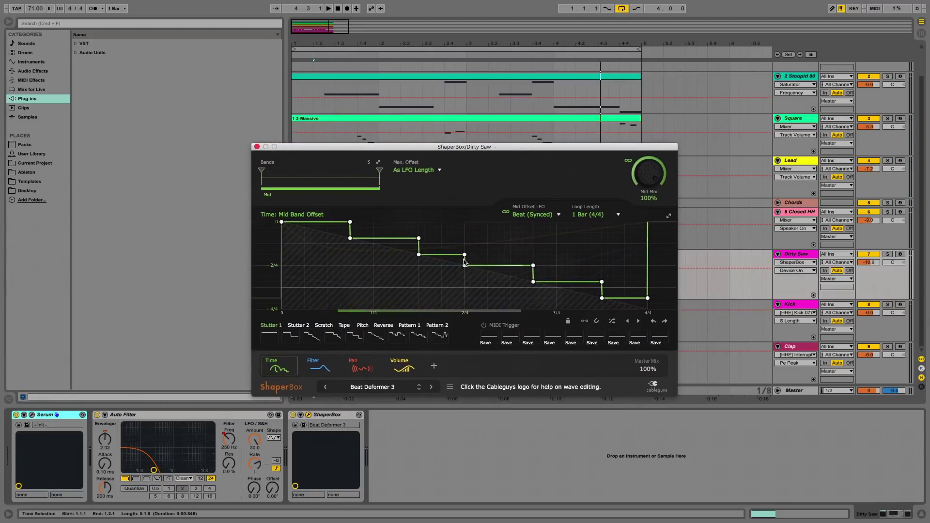
pyautogui.moveTo(320, 369)
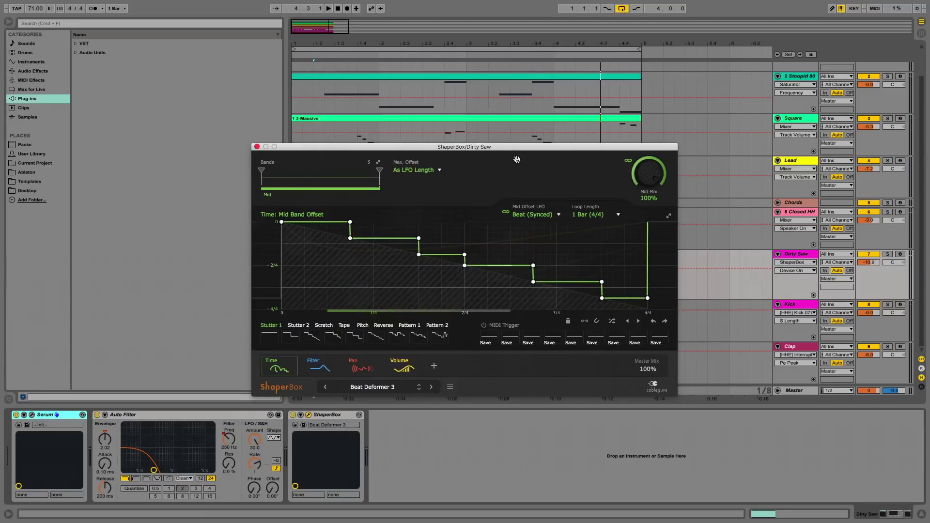
pyautogui.moveTo(517, 159); pyautogui.dragTo(587, 158)
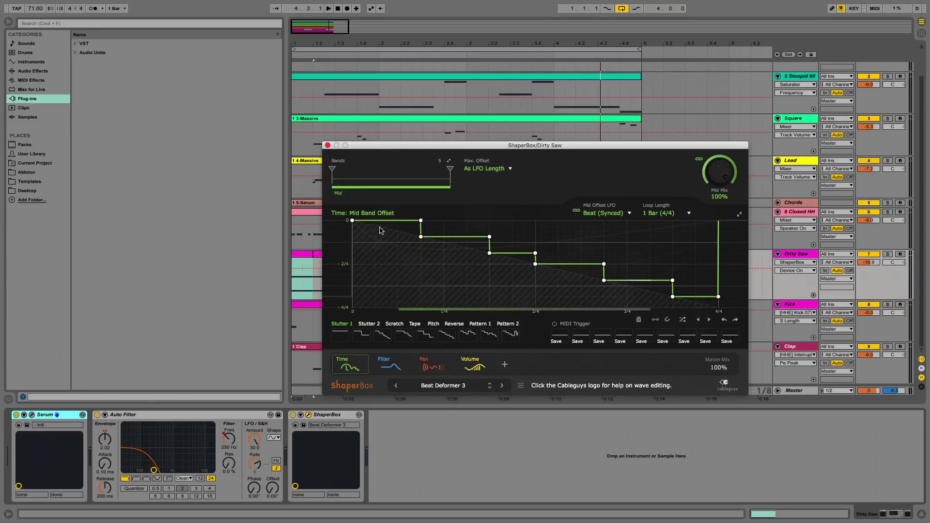
pyautogui.click(327, 146)
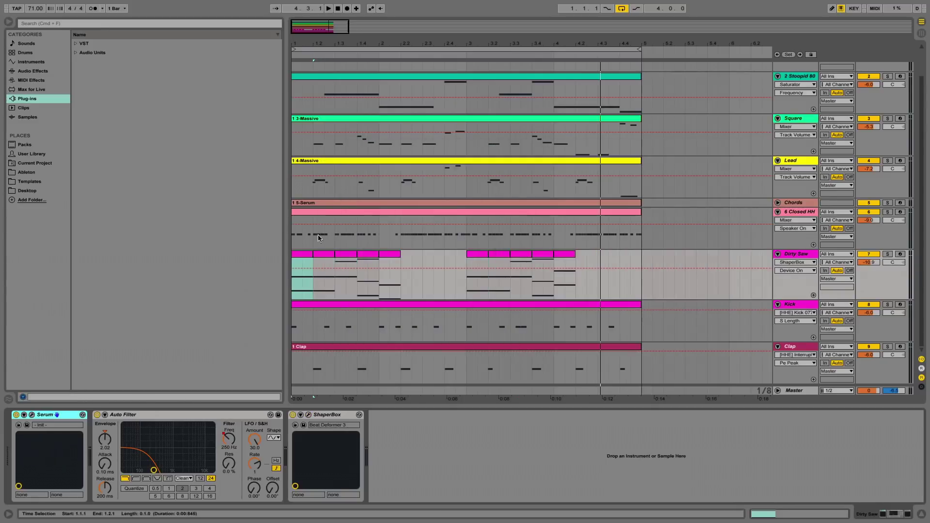
# Play the full beat from bar 1 with ShaperBox active and check its Time curve again
pyautogui.click(302, 255)
pyautogui.press('space')
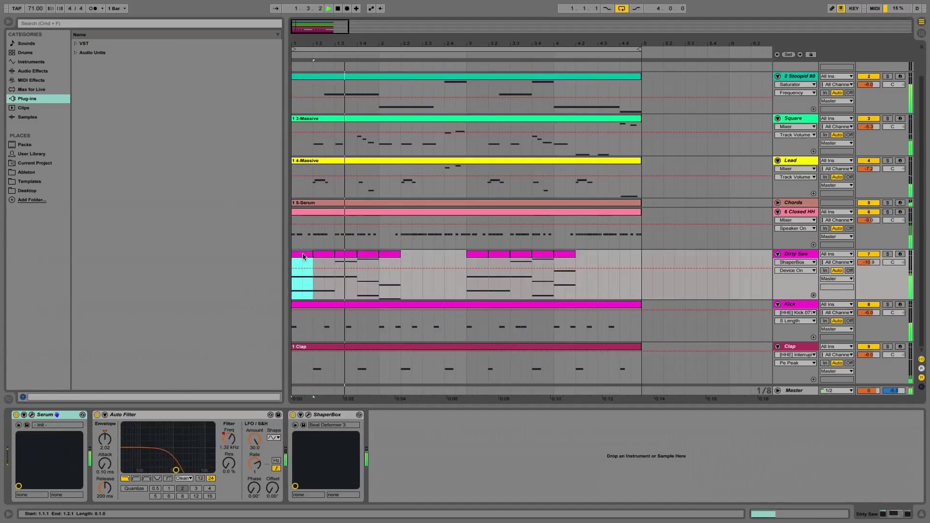
pyautogui.click(308, 414)
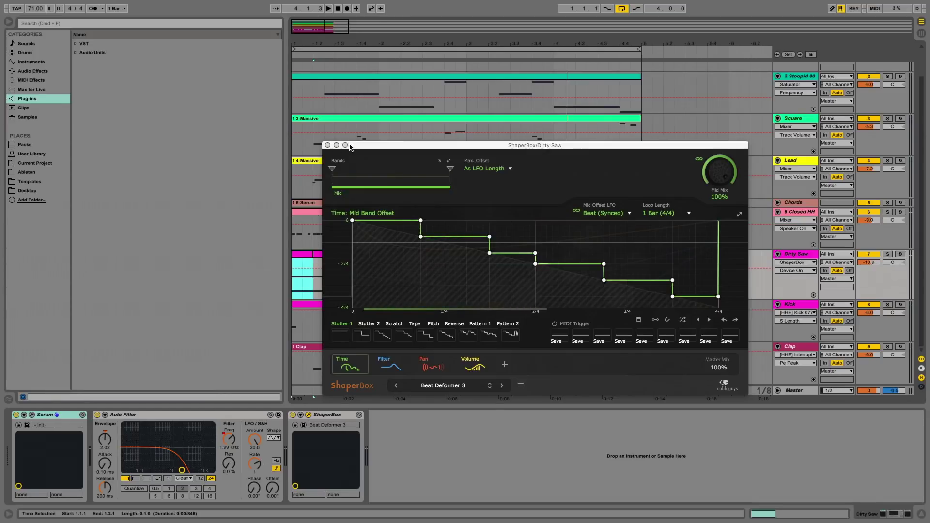
pyautogui.moveTo(351, 146); pyautogui.dragTo(528, 147)
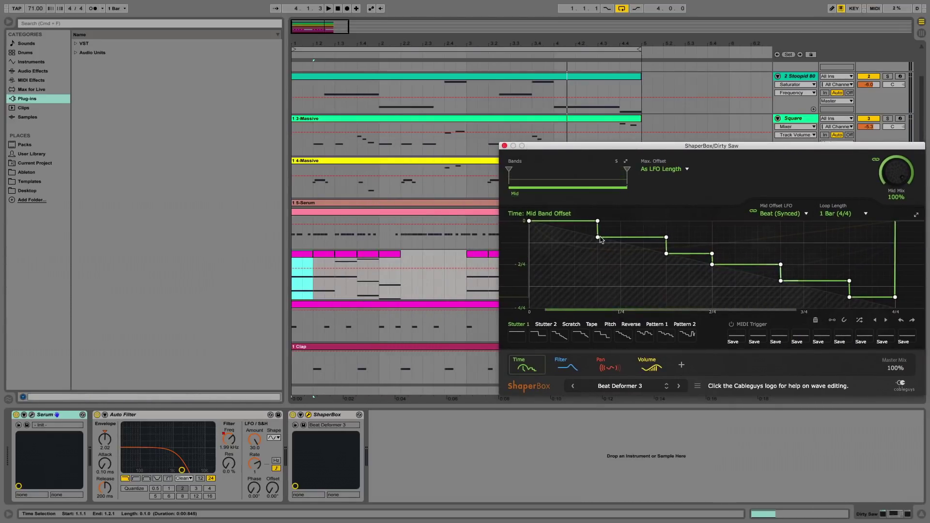
pyautogui.click(504, 146)
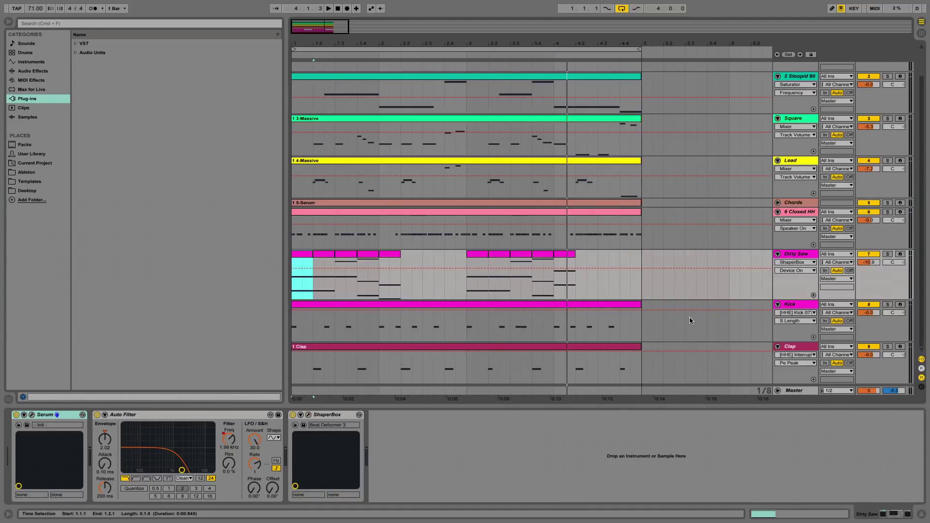
# Hide the device view and insert two new audio tracks below the Dirty Saw track
pyautogui.click(797, 257)
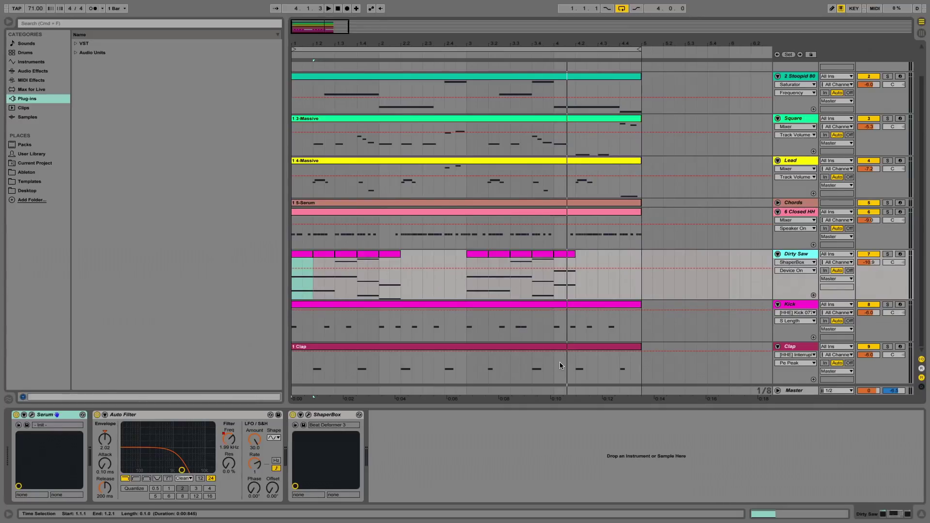
pyautogui.click(923, 517)
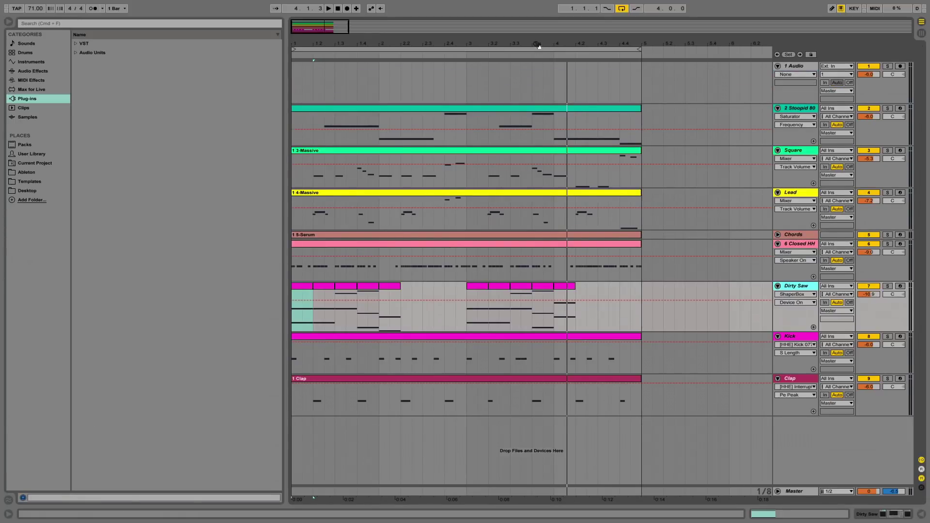
pyautogui.moveTo(539, 45); pyautogui.dragTo(398, 46)
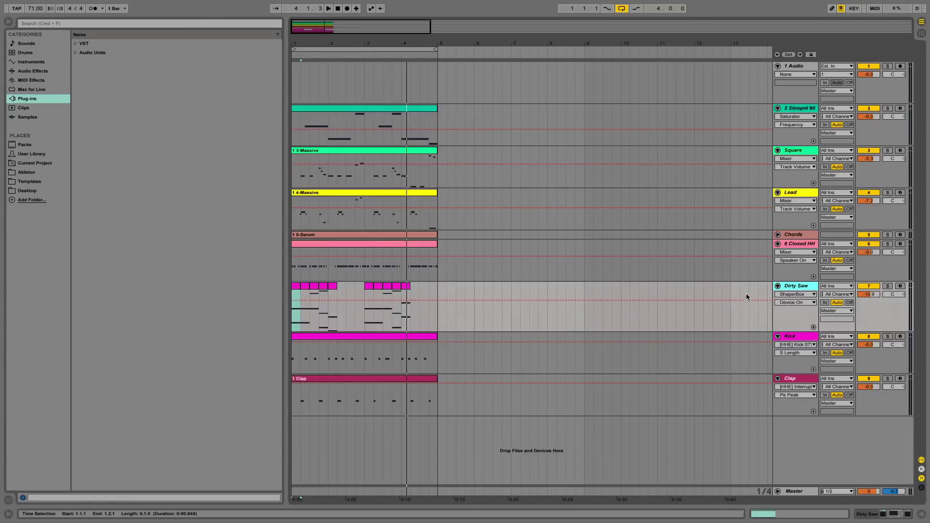
pyautogui.press('super+t')
pyautogui.press('super+t')
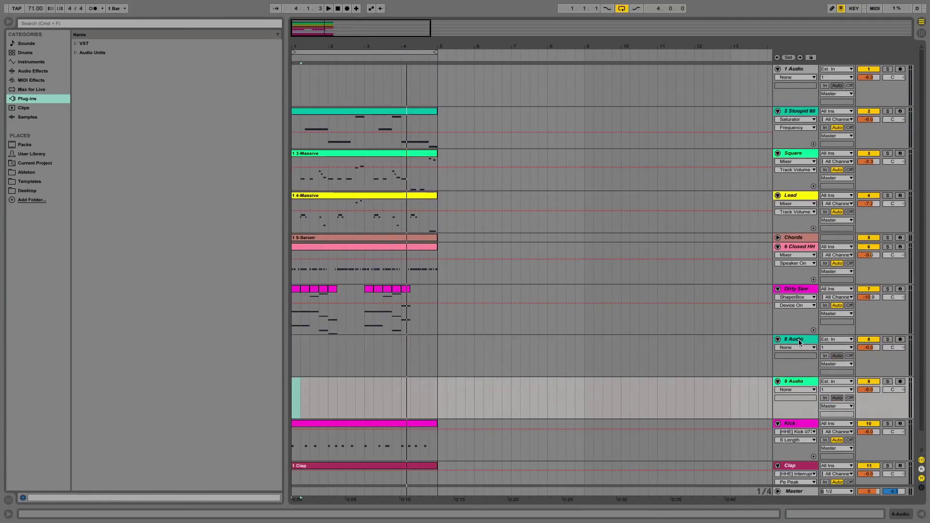
# Rename the upper new audio track Chops and solo the lower new audio track
pyautogui.click(798, 340)
pyautogui.press('super+r')
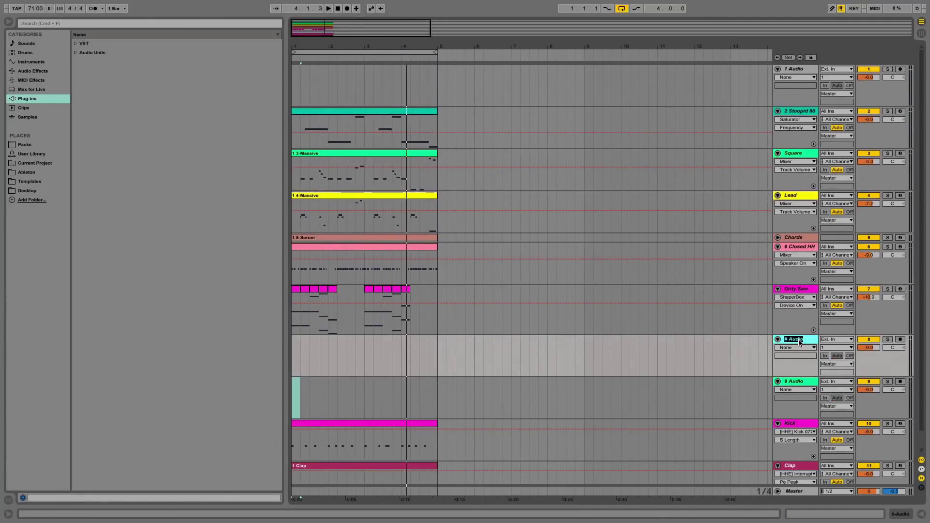
pyautogui.click(805, 383)
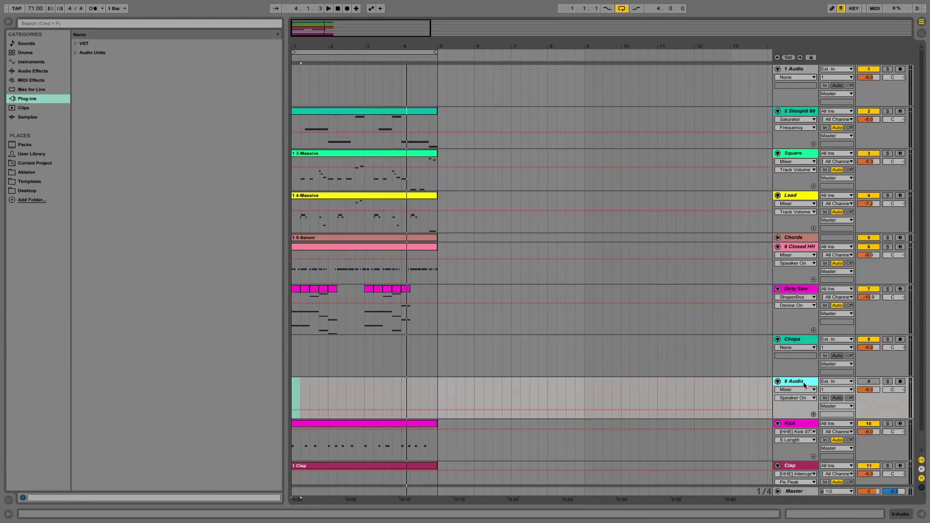
pyautogui.click(887, 382)
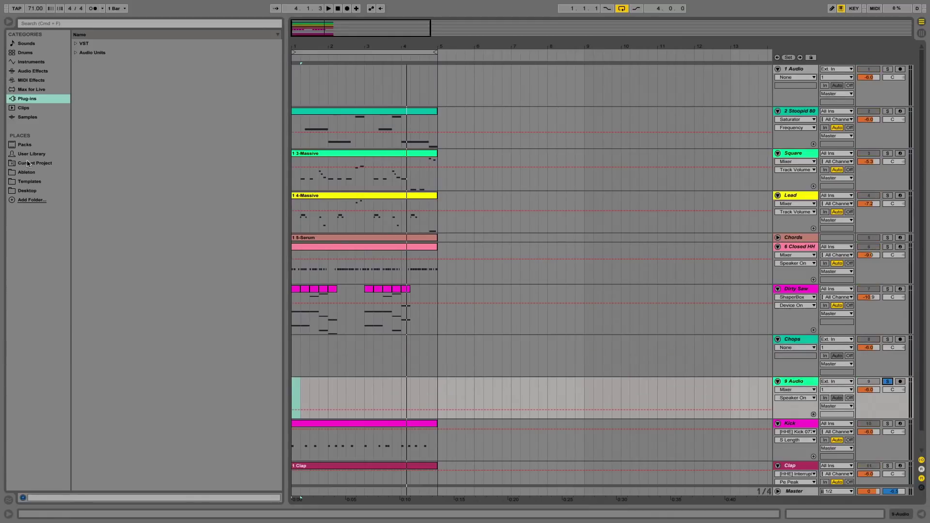
# Browse the Ableton place to Samples, Archive, Songs and expand the Black Octopus Sound - Siren by Veela (Vocals) folder
pyautogui.click(26, 173)
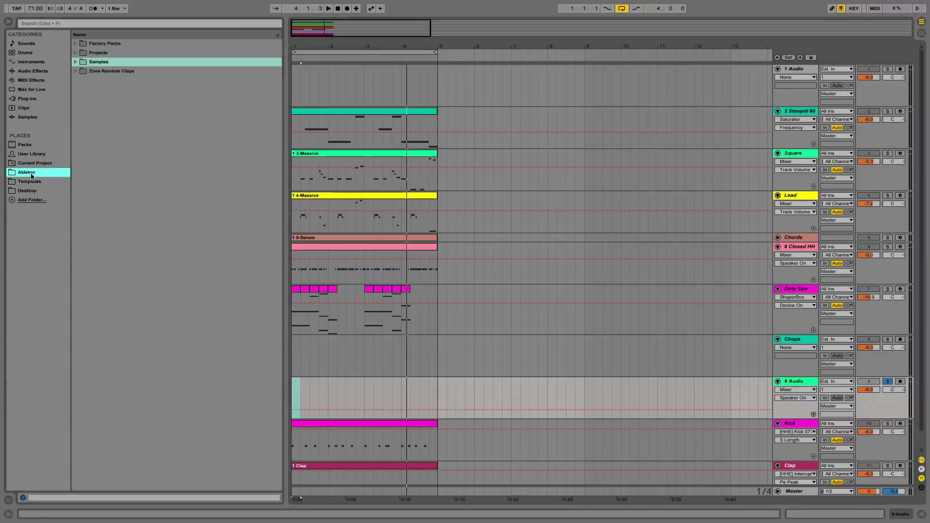
pyautogui.click(76, 62)
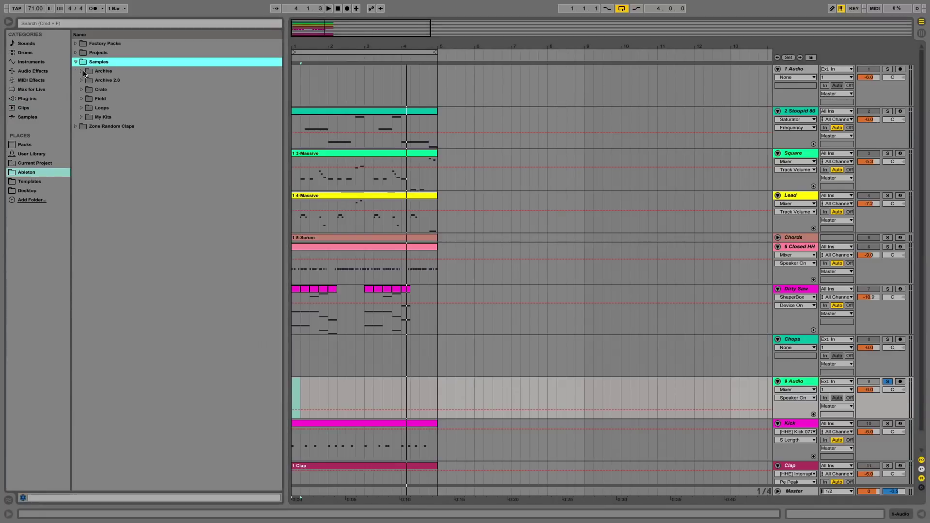
pyautogui.click(82, 71)
pyautogui.click(89, 136)
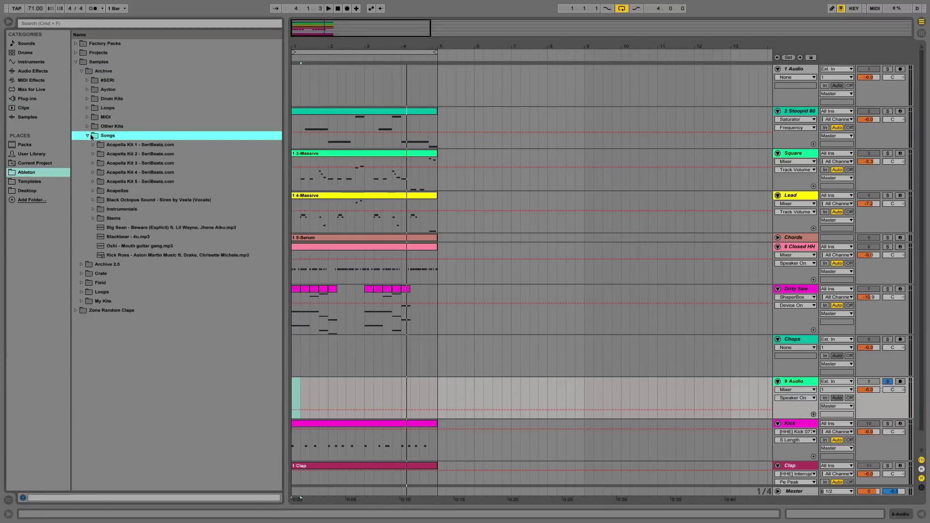
pyautogui.click(93, 199)
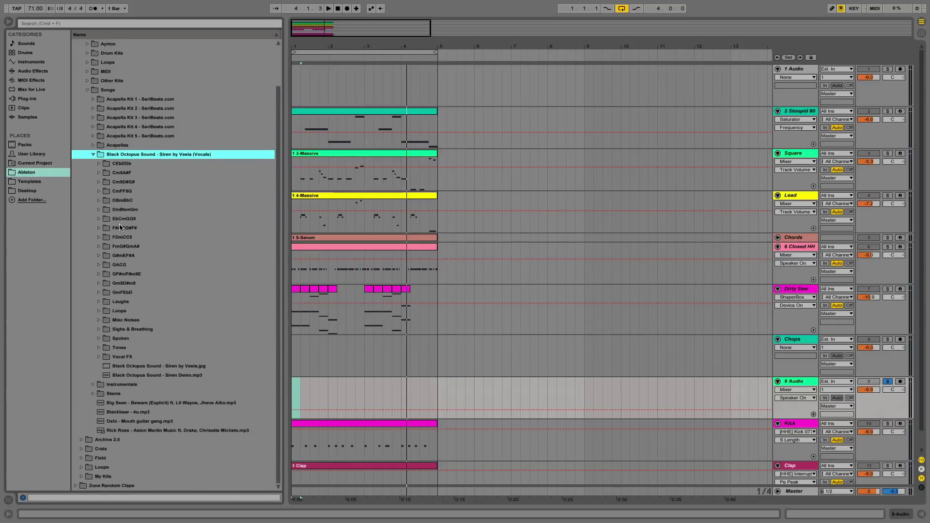
pyautogui.scroll(-2, 156, 282)
# Expand the GACG folder, place Siren_GACG_128bpm_Adlib4.wav at bar 1 on the 9 Audio track, and play it
pyautogui.click(99, 228)
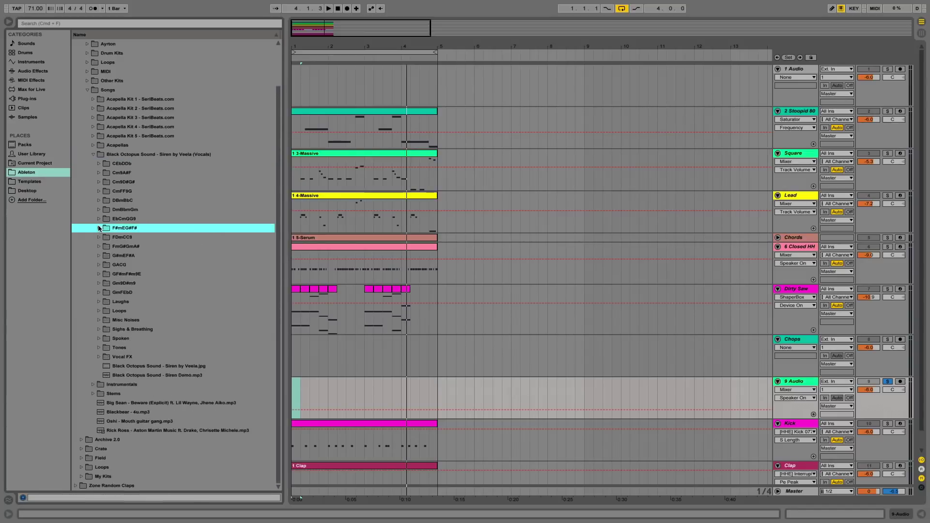
pyautogui.click(107, 267)
pyautogui.click(98, 265)
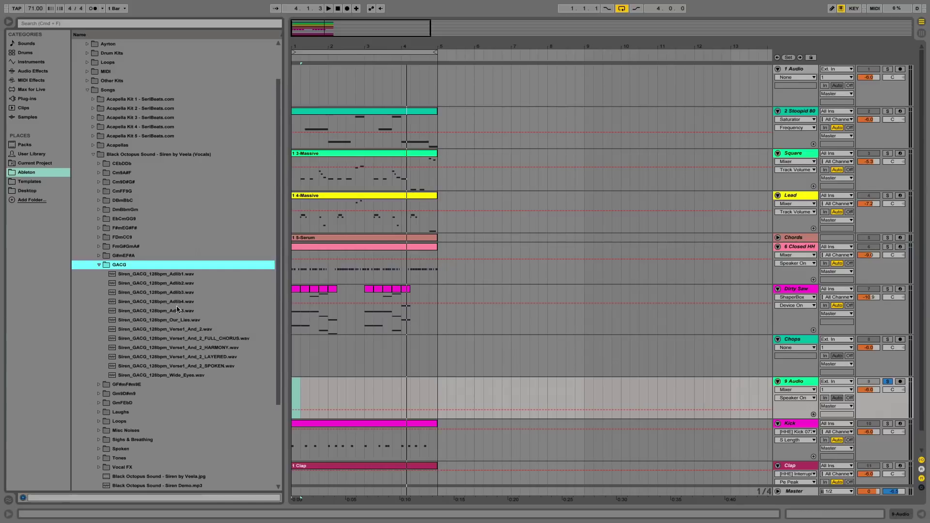
pyautogui.scroll(-2, 148, 310)
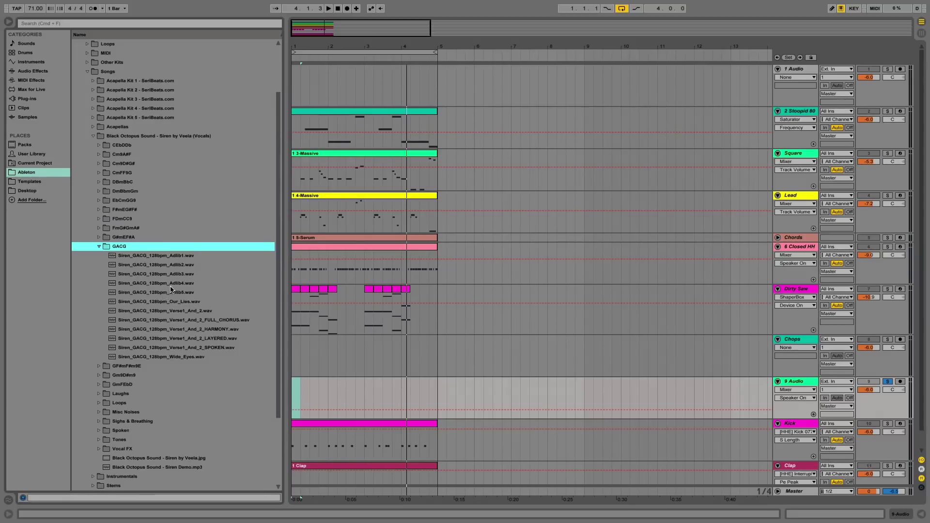
pyautogui.moveTo(168, 285); pyautogui.dragTo(305, 388)
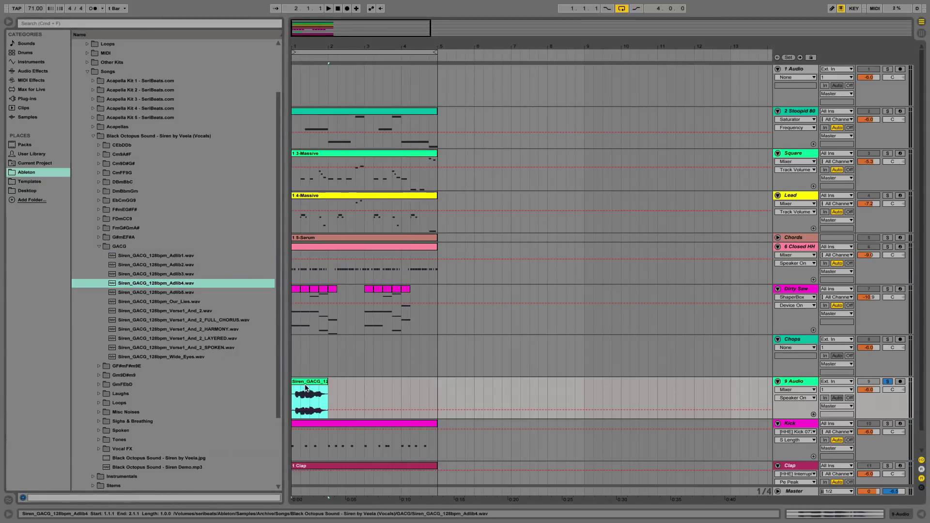
pyautogui.click(299, 402)
pyautogui.press('space')
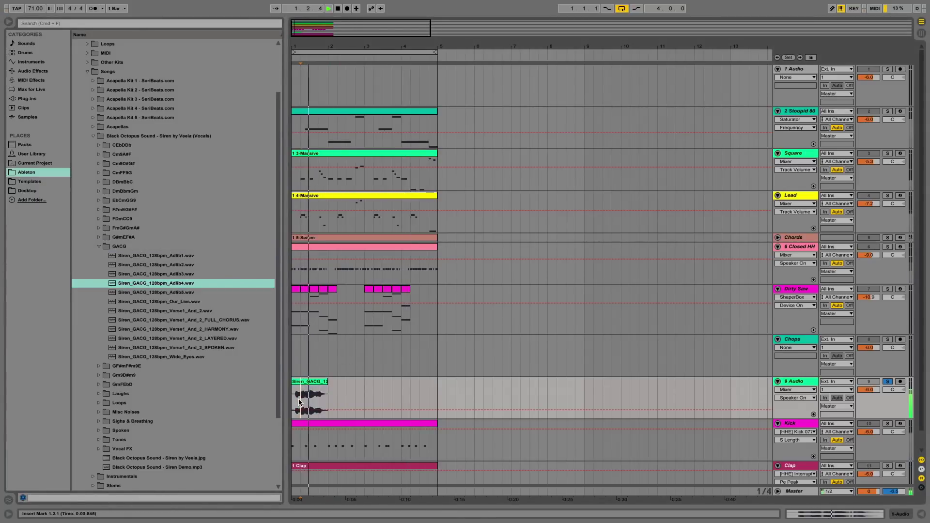
pyautogui.press('space')
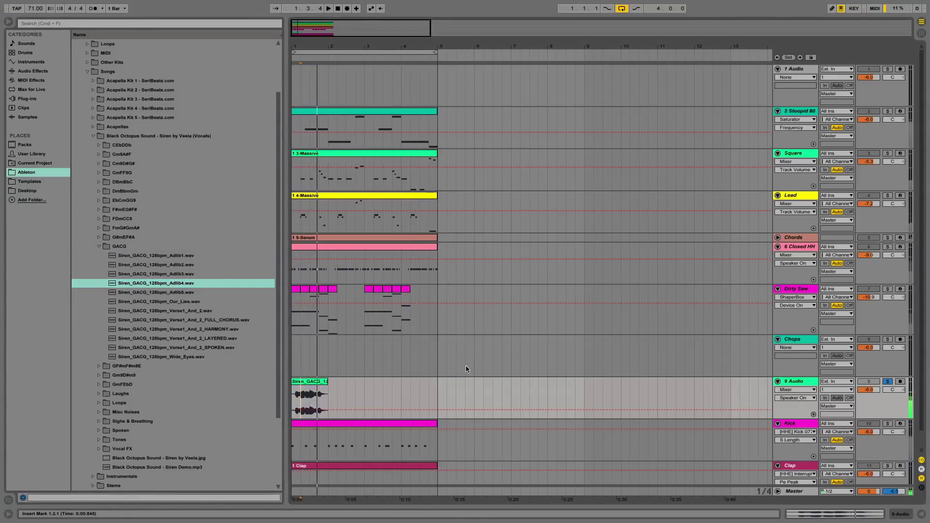
# Turn off warping for the Adlib4 clip and play it at its original speed
pyautogui.doubleClick(317, 380)
pyautogui.click(108, 424)
pyautogui.press('space')
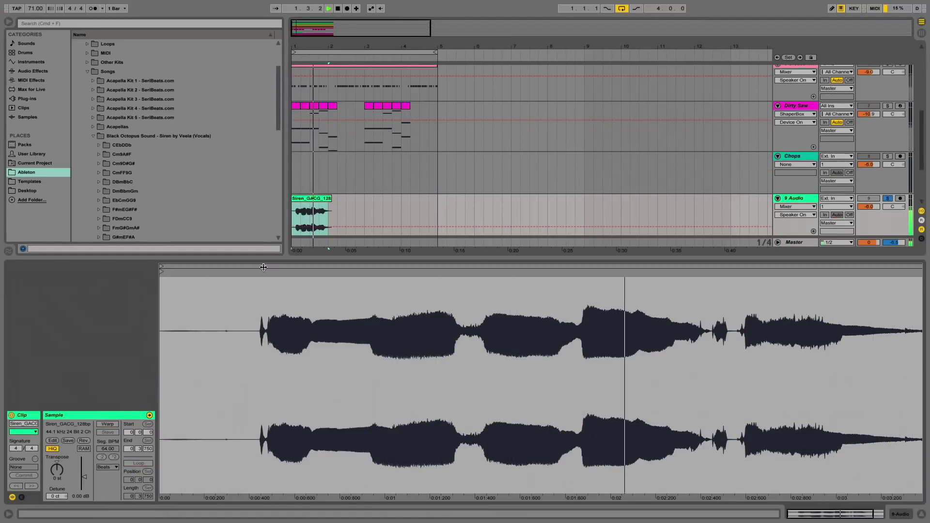
pyautogui.press('space')
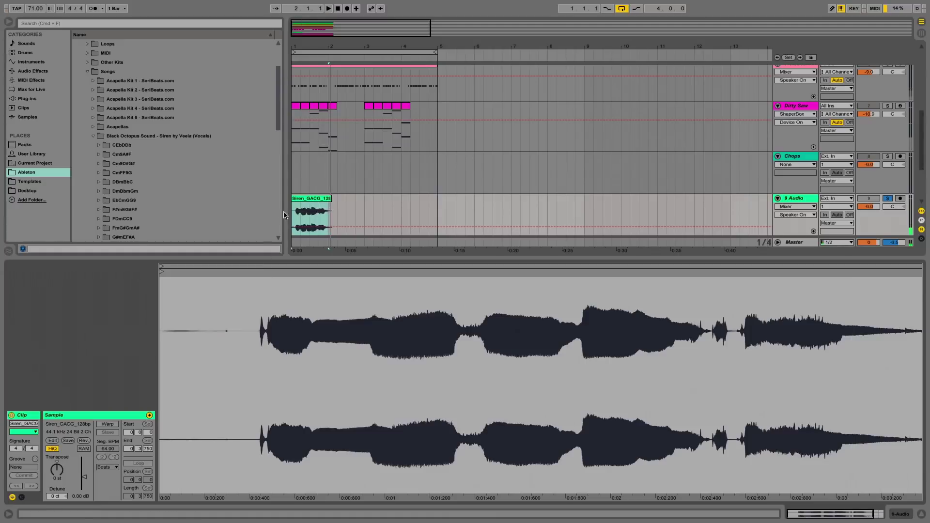
pyautogui.click(319, 223)
# Audition Siren_GACG_128bpm_Adlib5.wav after the Adlib4 clip with warping off, and delete the Adlib5 clip
pyautogui.scroll(-5, 162, 172)
pyautogui.click(162, 172)
pyautogui.scroll(-3, 156, 173)
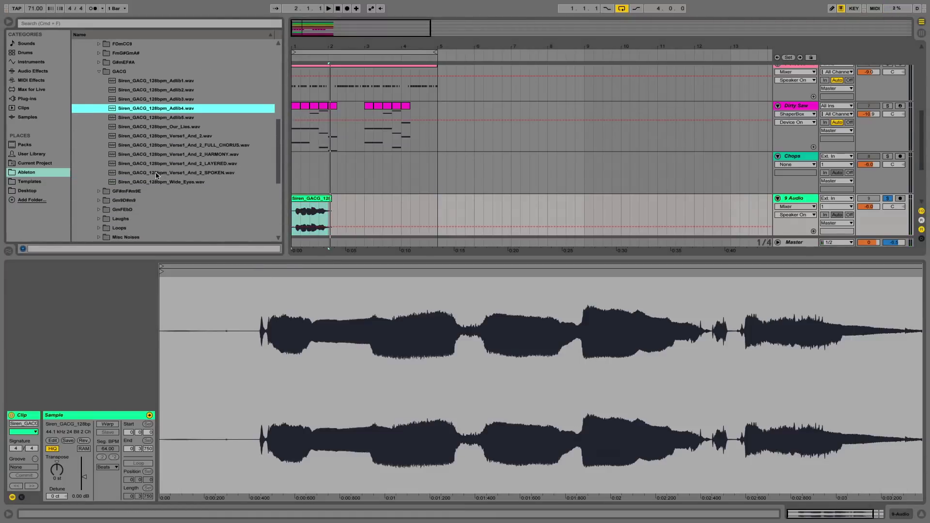
pyautogui.scroll(1, 178, 131)
pyautogui.moveTo(152, 131); pyautogui.dragTo(339, 208)
pyautogui.press('space')
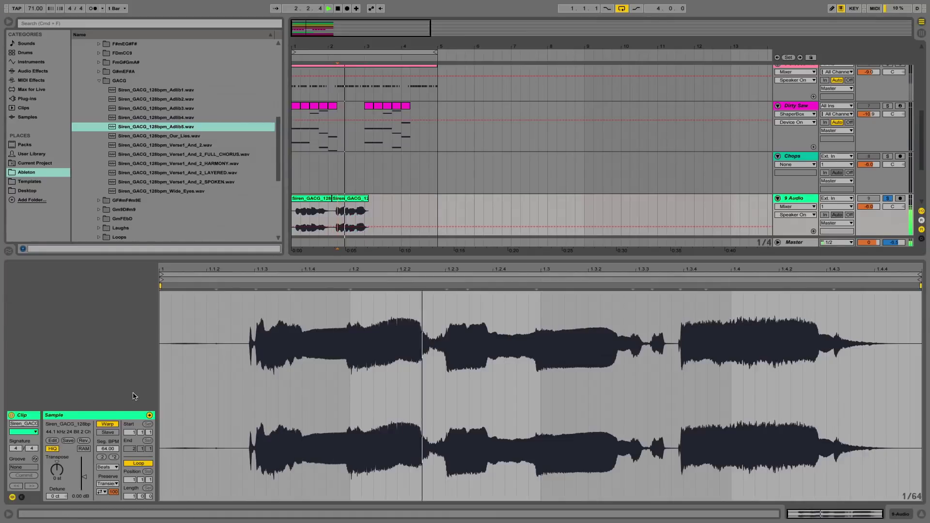
pyautogui.click(111, 425)
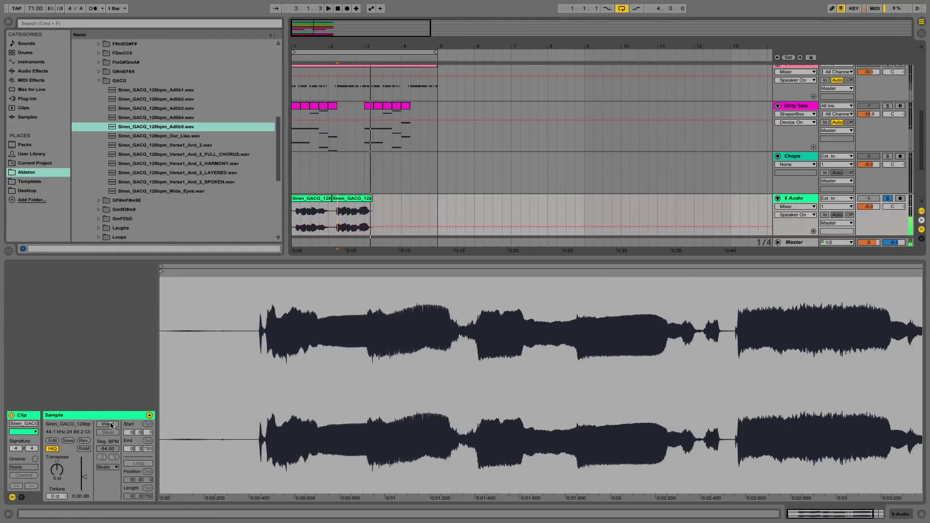
pyautogui.press('space')
pyautogui.click(356, 204)
pyautogui.press('Delete')
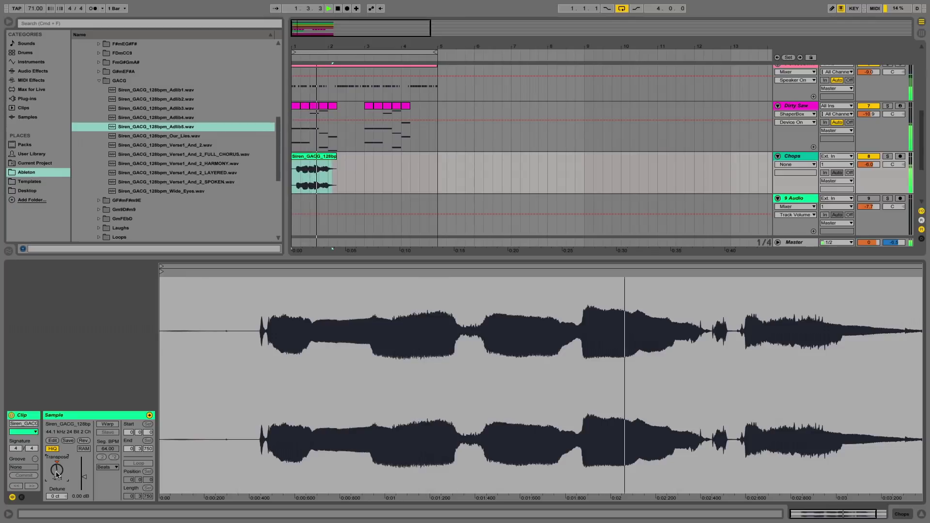
# Delete the Adlib4 clip from the Chops track and switch from the GACG sample folder to the Cm9A#F folder
pyautogui.click(921, 513)
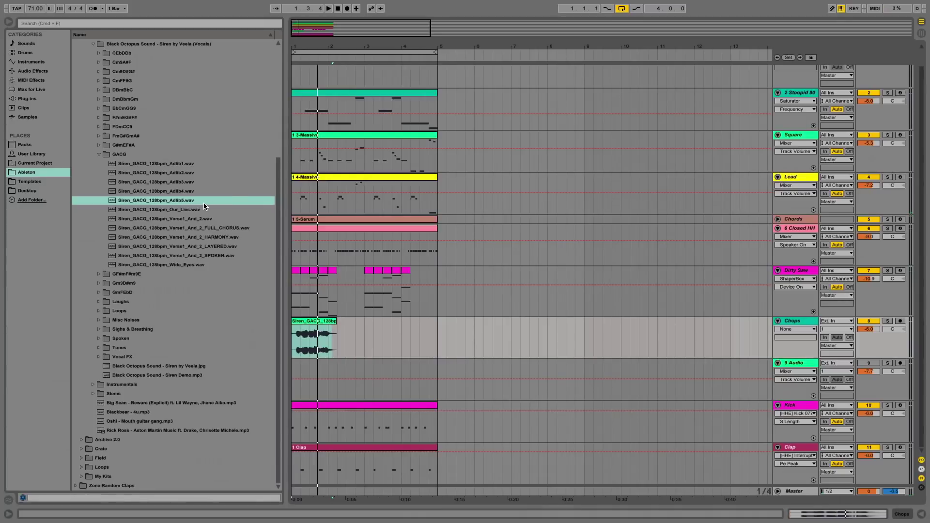
pyautogui.click(319, 323)
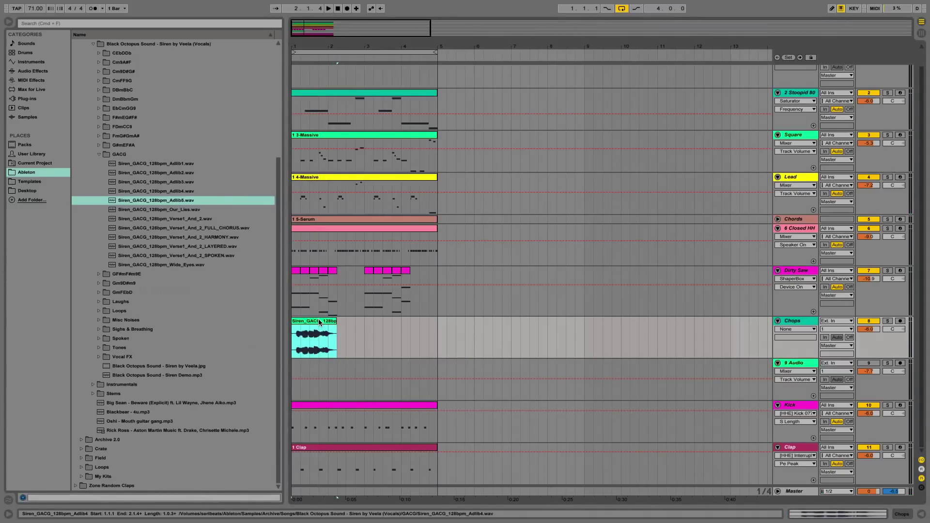
pyautogui.press('Delete')
pyautogui.click(108, 155)
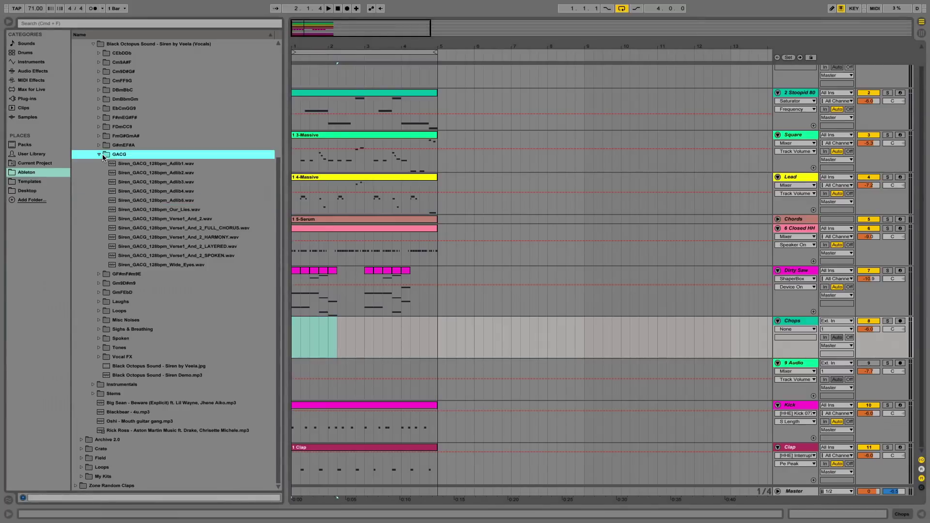
pyautogui.click(99, 155)
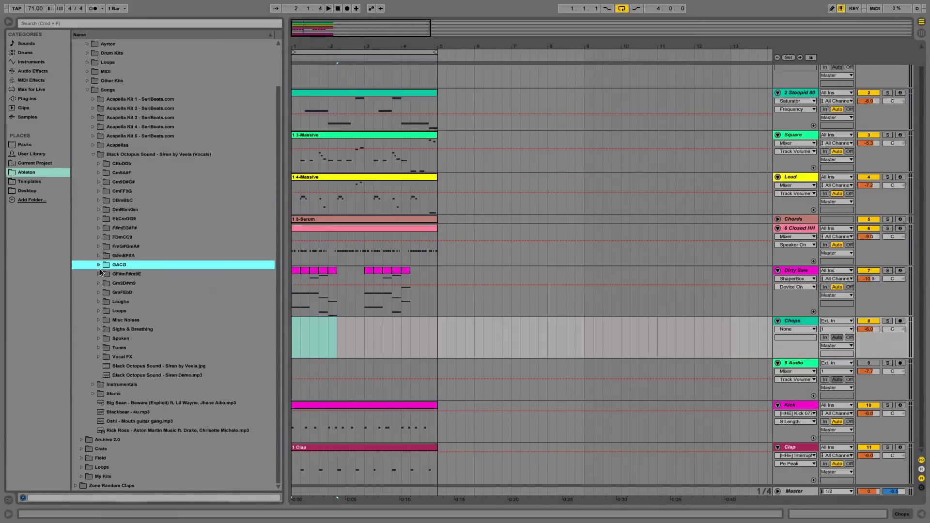
pyautogui.click(99, 174)
pyautogui.click(129, 186)
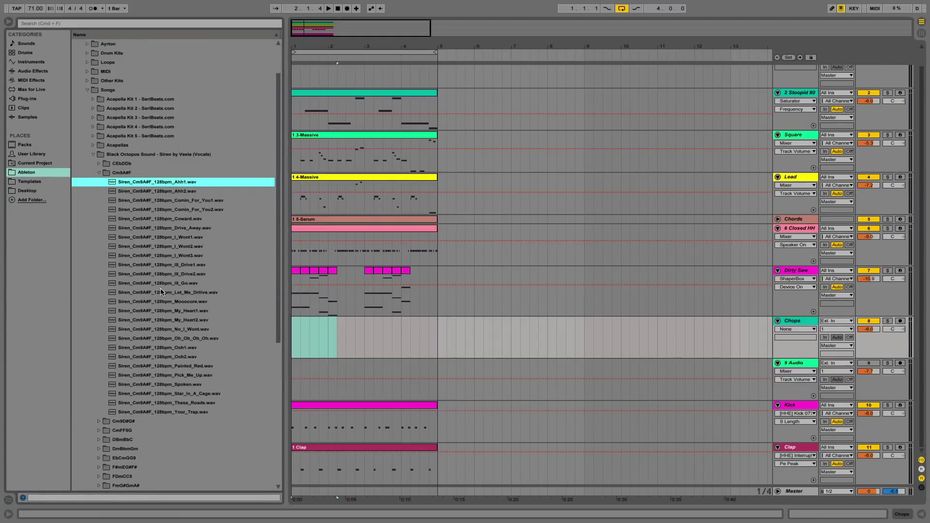
# Place Siren_Cm9A#F_128bpm_Let_Me_Driiive.wav at 1.2 on the 9 Audio track, play it soloed, and turn off its warping
pyautogui.moveTo(162, 292); pyautogui.dragTo(308, 348)
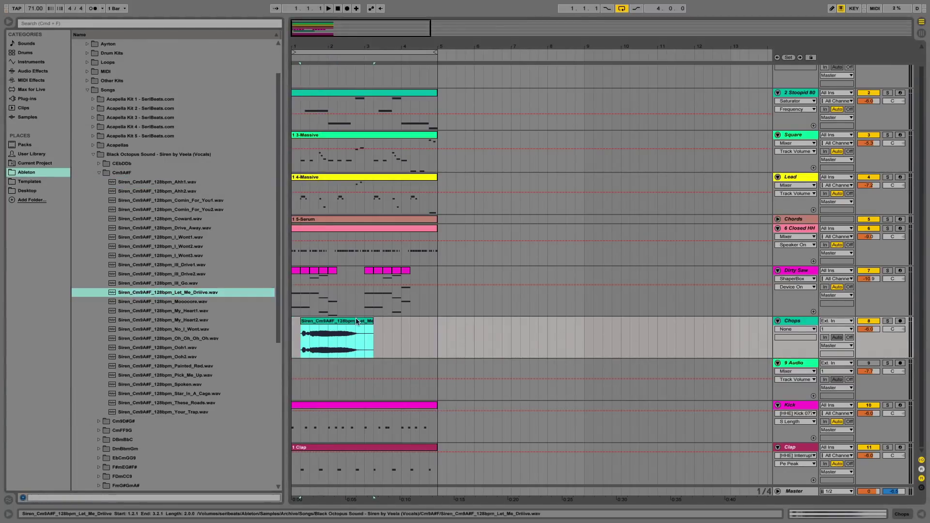
pyautogui.moveTo(357, 322); pyautogui.dragTo(356, 364)
pyautogui.press('space')
pyautogui.click(886, 363)
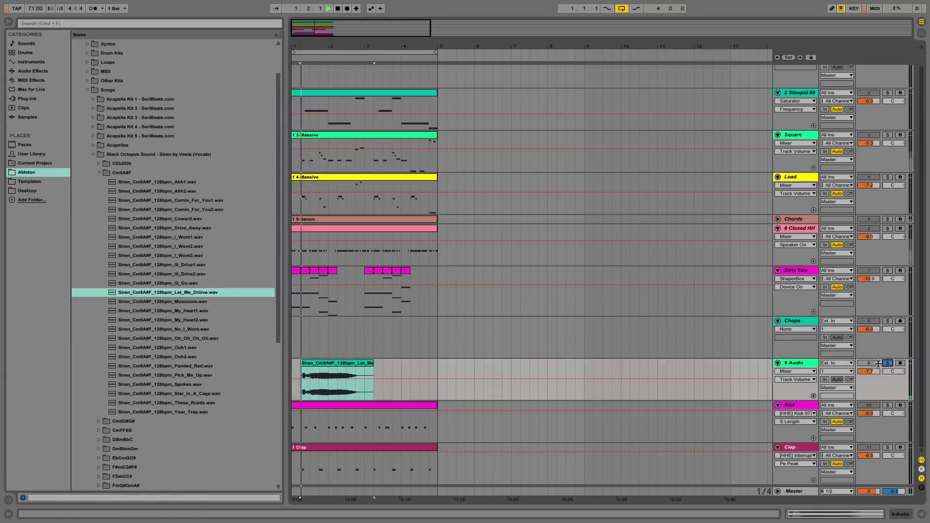
pyautogui.doubleClick(339, 383)
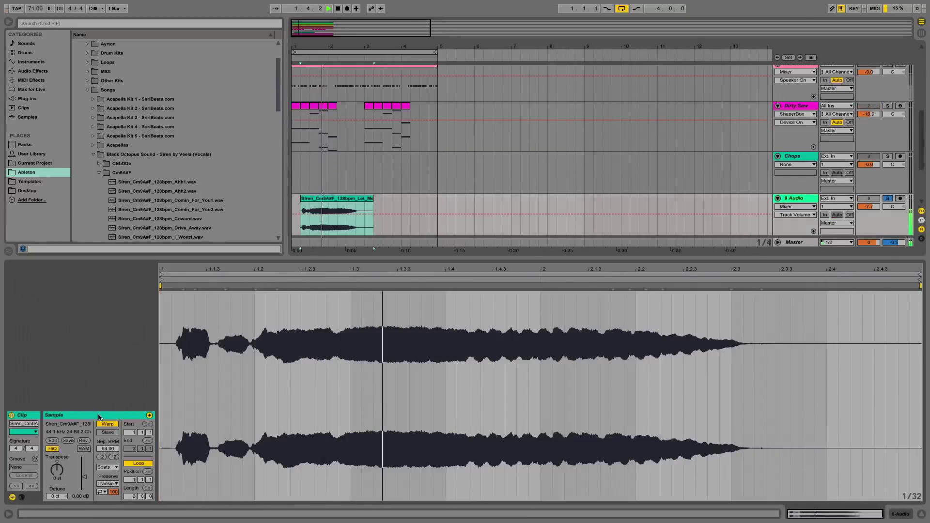
pyautogui.click(107, 423)
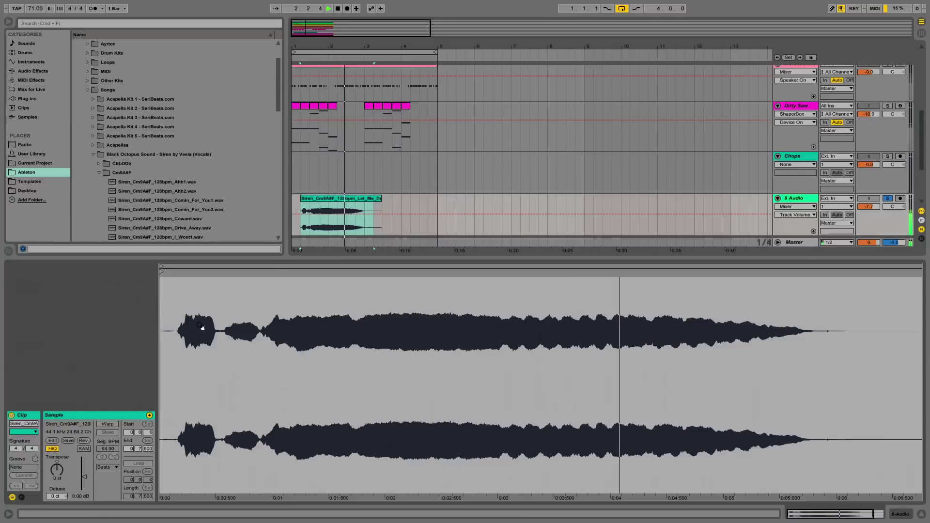
# Delete the Let_Me_Driiive clip and look through the remaining Cm9A#F vocal samples
pyautogui.click(328, 198)
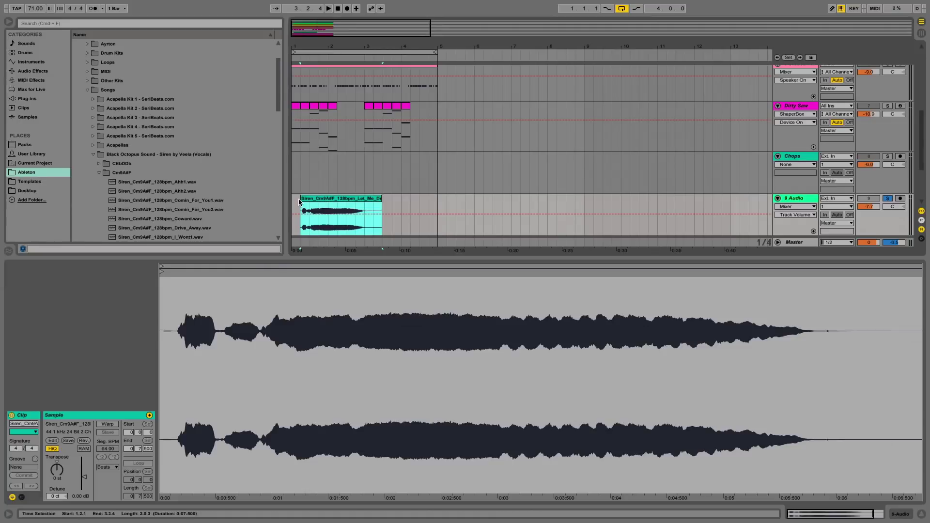
pyautogui.press('Delete')
pyautogui.scroll(-5, 204, 194)
pyautogui.click(202, 191)
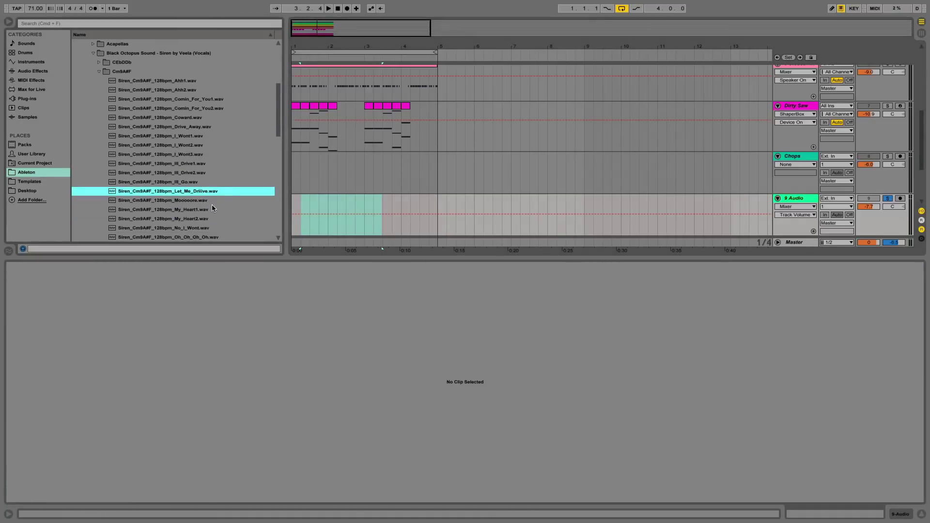
pyautogui.scroll(-4, 212, 208)
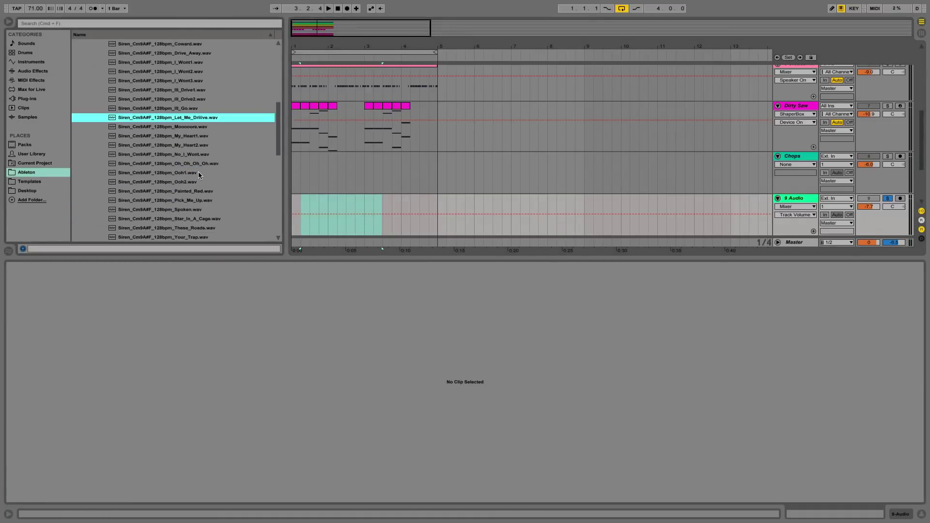
pyautogui.scroll(-2, 205, 191)
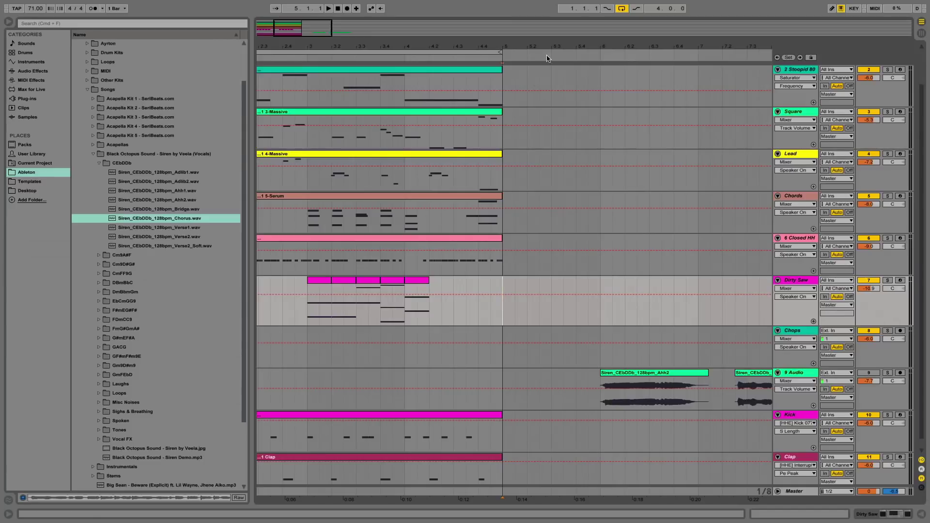
# Solo the 9 Audio track and open the Siren_CEbDDb_128bpm_Ahh2 clip at bar 6
pyautogui.moveTo(569, 50); pyautogui.dragTo(498, 275)
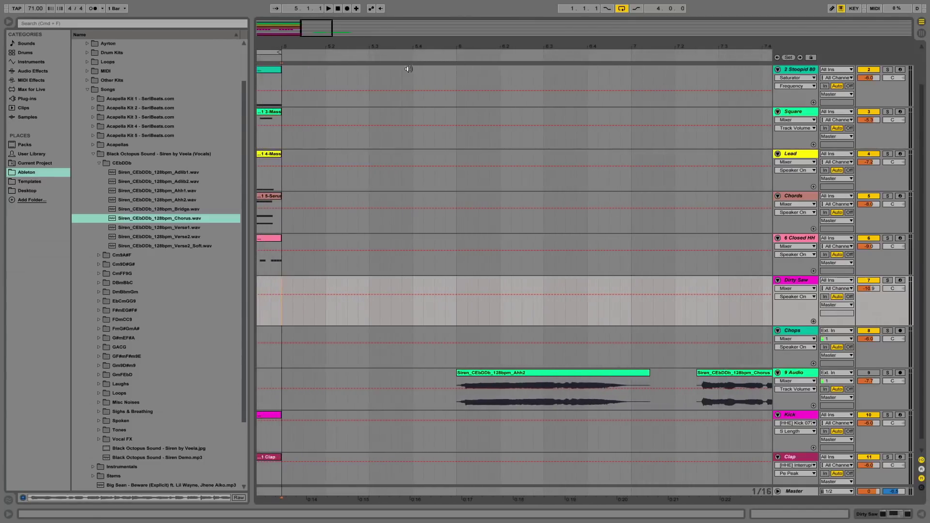
pyautogui.hscroll(5, 498, 275)
pyautogui.hscroll(-1, 498, 275)
pyautogui.hscroll(1, 525, 144)
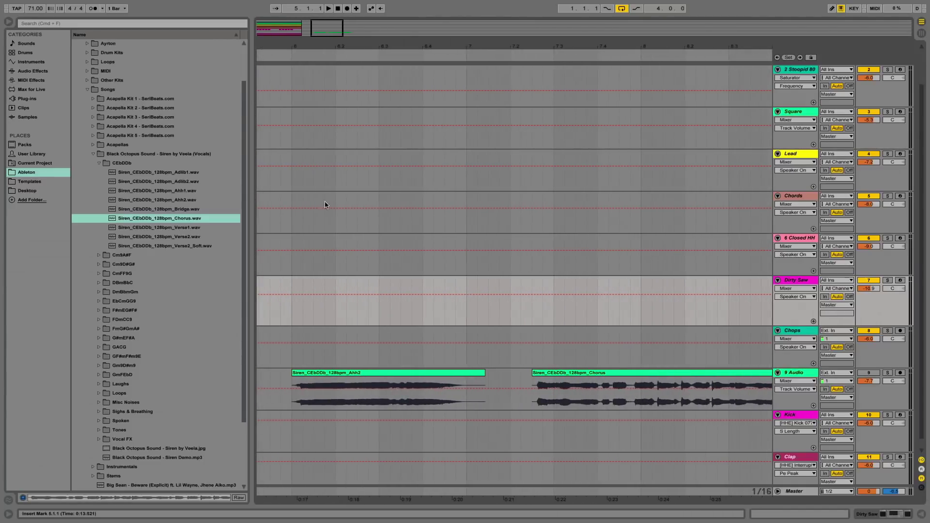
pyautogui.click(346, 374)
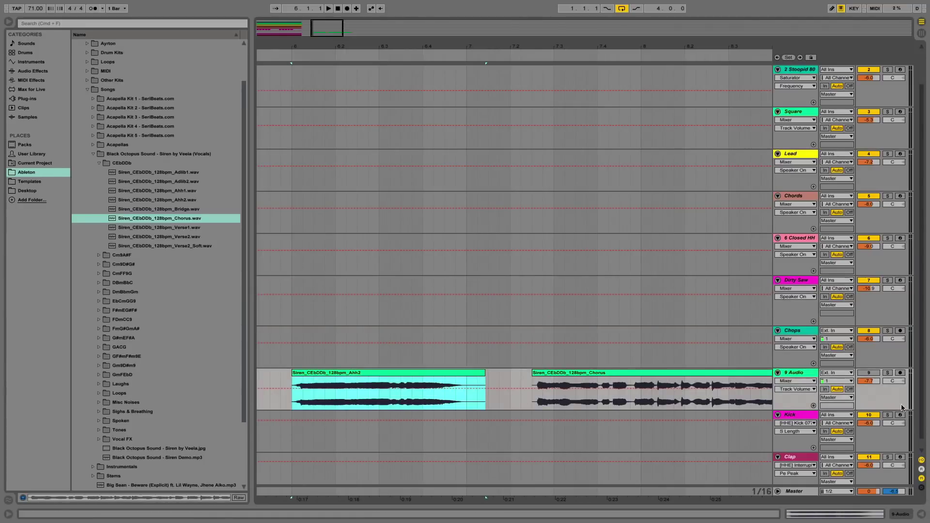
pyautogui.click(888, 373)
pyautogui.doubleClick(442, 385)
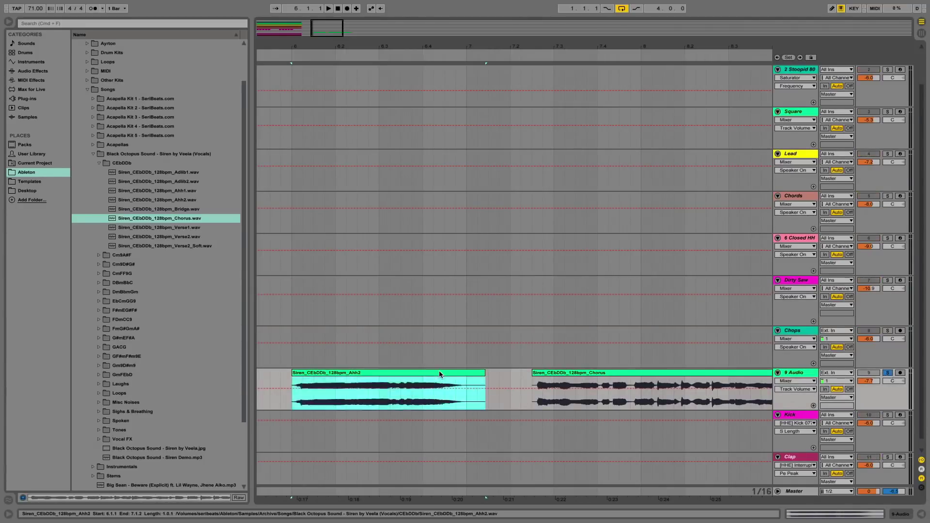
# Turn off warping for the Siren_CEbDDb_128bpm_Chorus clip and play the Ahh2 clip from bar 6
pyautogui.click(567, 198)
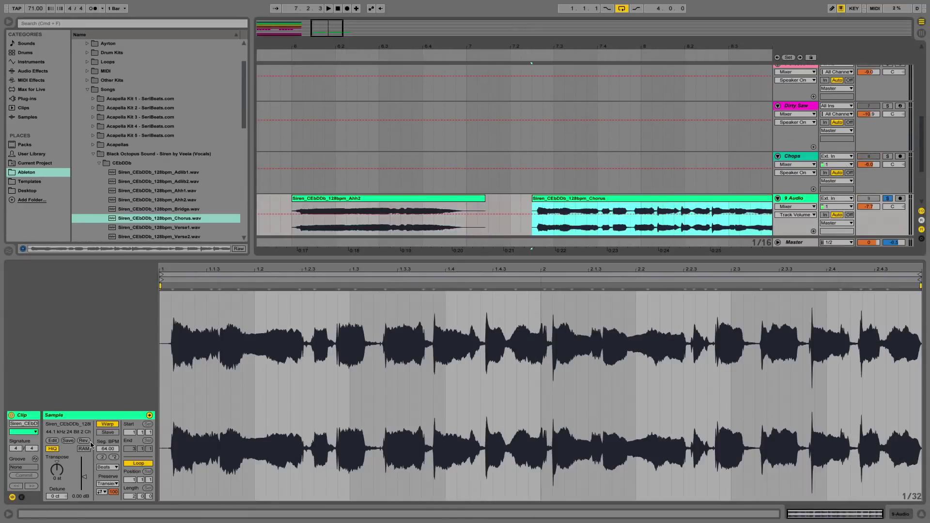
pyautogui.click(107, 424)
pyautogui.click(343, 206)
pyautogui.press('space')
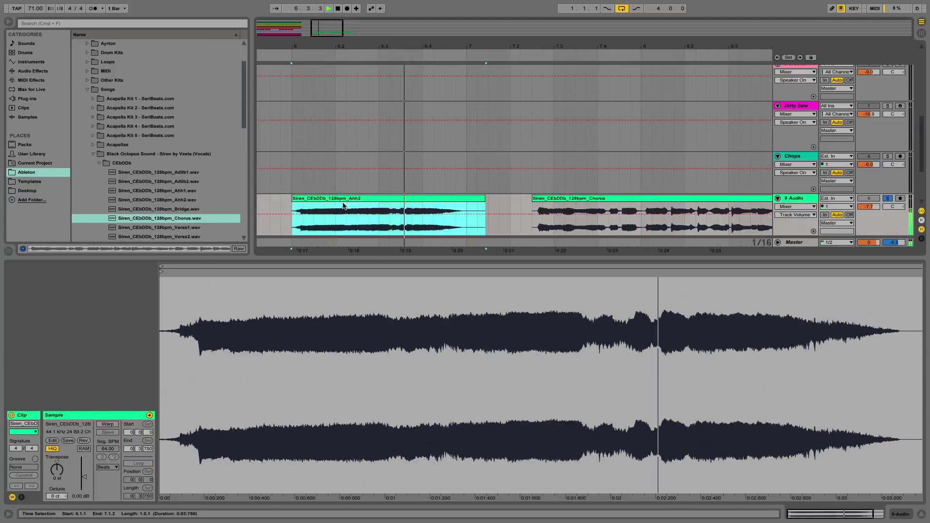
# Play the Siren_CEbDDb_128bpm_Chorus clip and select its opening phrase from 7.2.3 to 7.4.3
pyautogui.press('space')
pyautogui.click(602, 199)
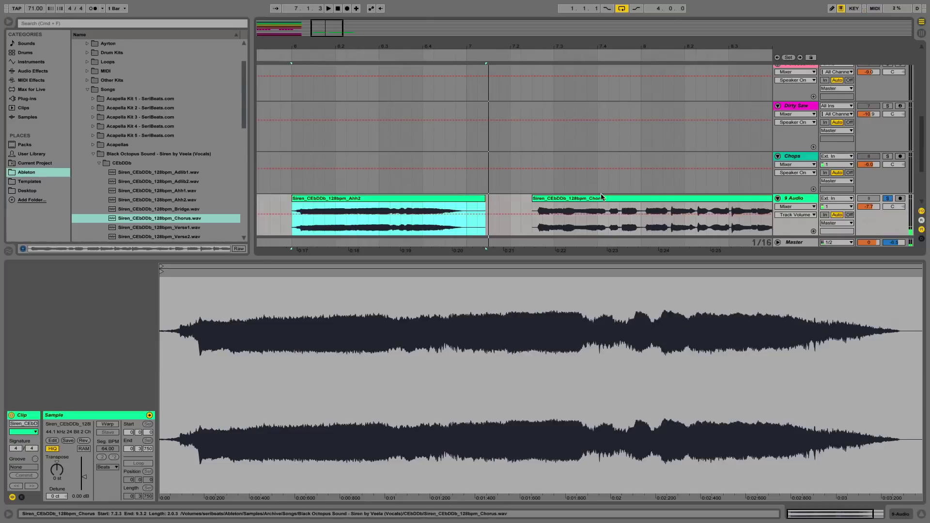
pyautogui.hscroll(3, 601, 196)
pyautogui.press('space')
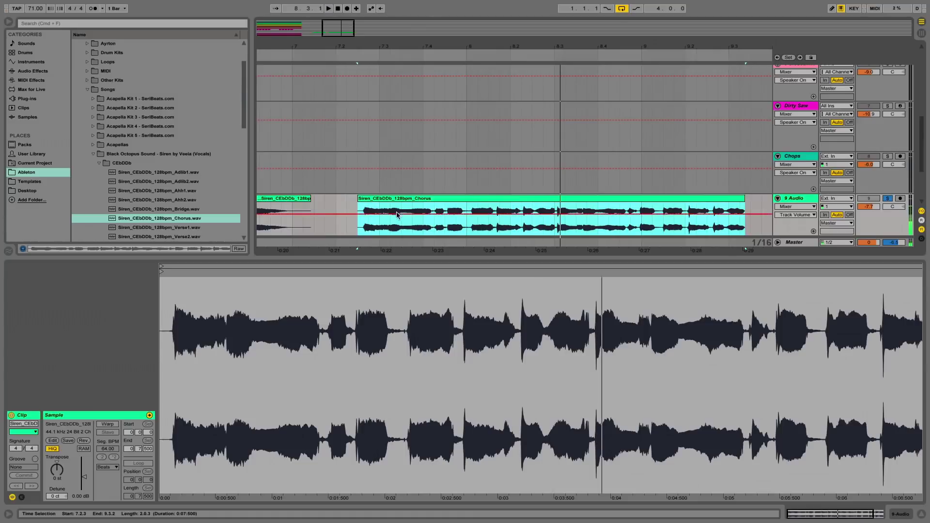
pyautogui.moveTo(361, 210); pyautogui.dragTo(435, 212)
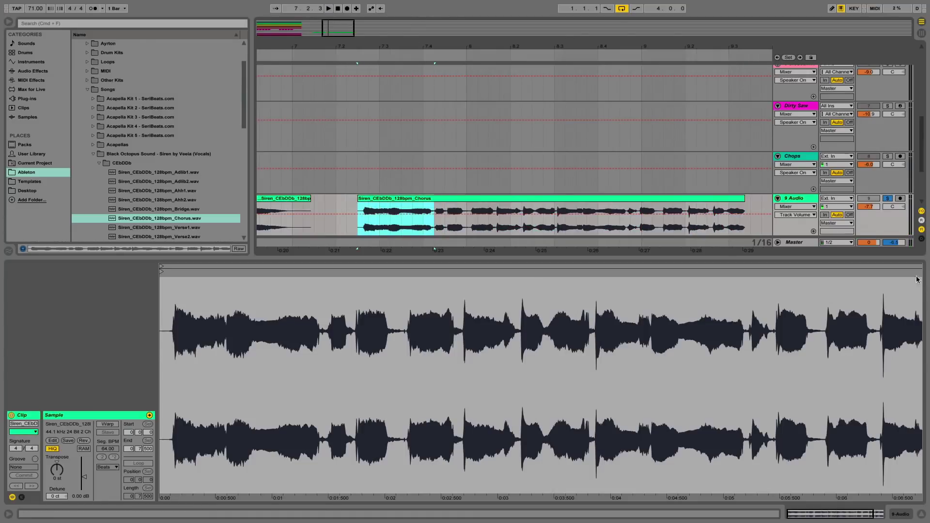
# Move the Siren_CEbDDb_128bpm_Ahh2 clip to bar 4 of the Chops track and unsolo the 9 Audio track
pyautogui.click(925, 515)
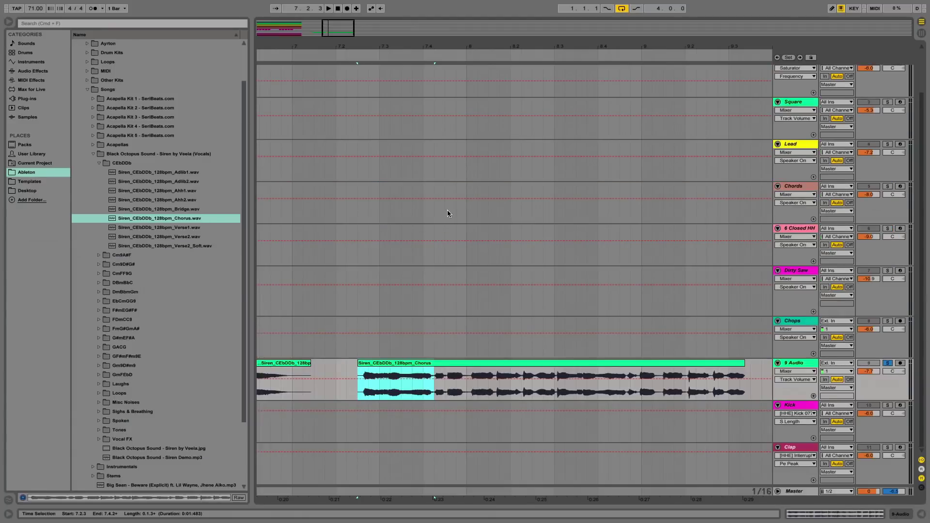
pyautogui.hscroll(-5, 446, 213)
pyautogui.moveTo(454, 46); pyautogui.dragTo(507, 46)
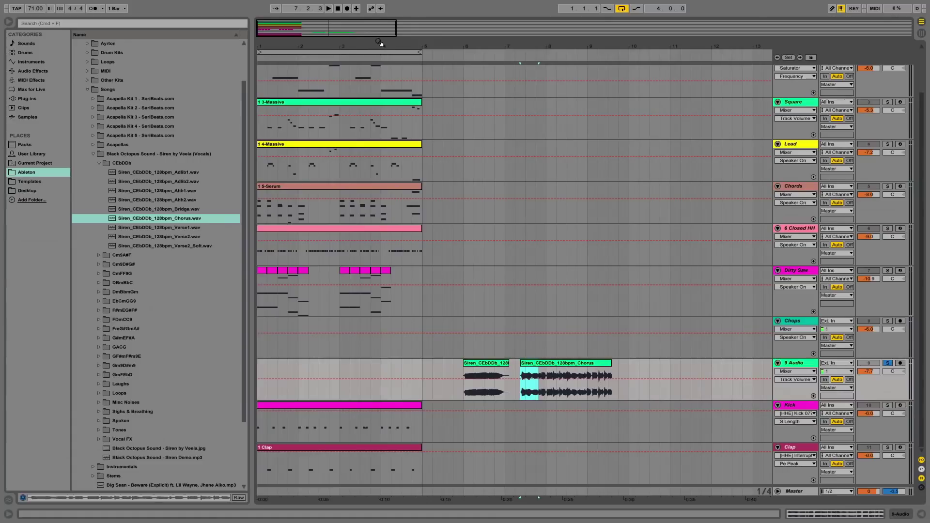
pyautogui.moveTo(380, 44); pyautogui.dragTo(382, 65)
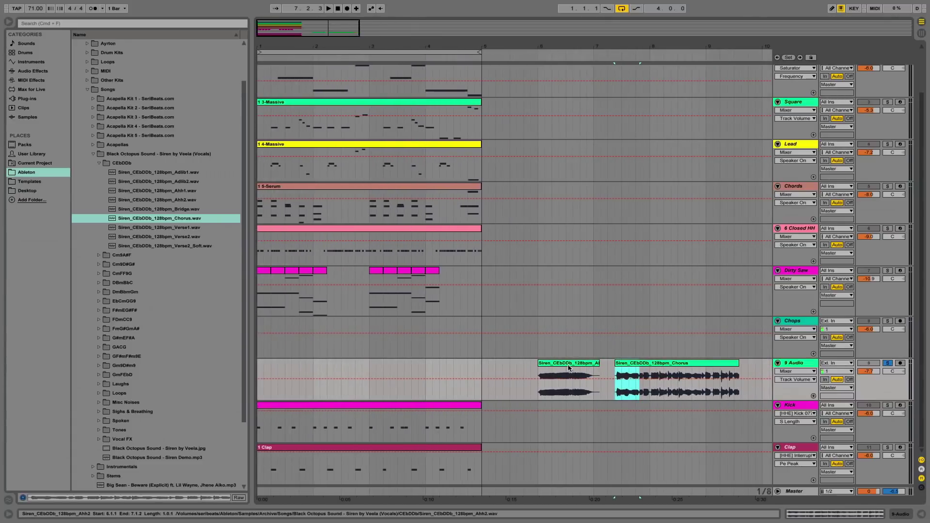
pyautogui.moveTo(568, 368); pyautogui.dragTo(457, 327)
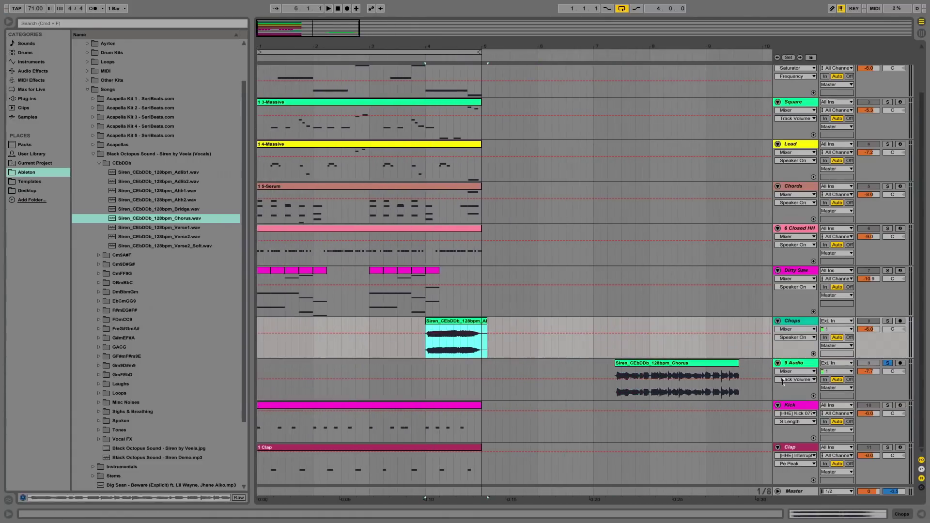
pyautogui.click(887, 362)
pyautogui.click(440, 328)
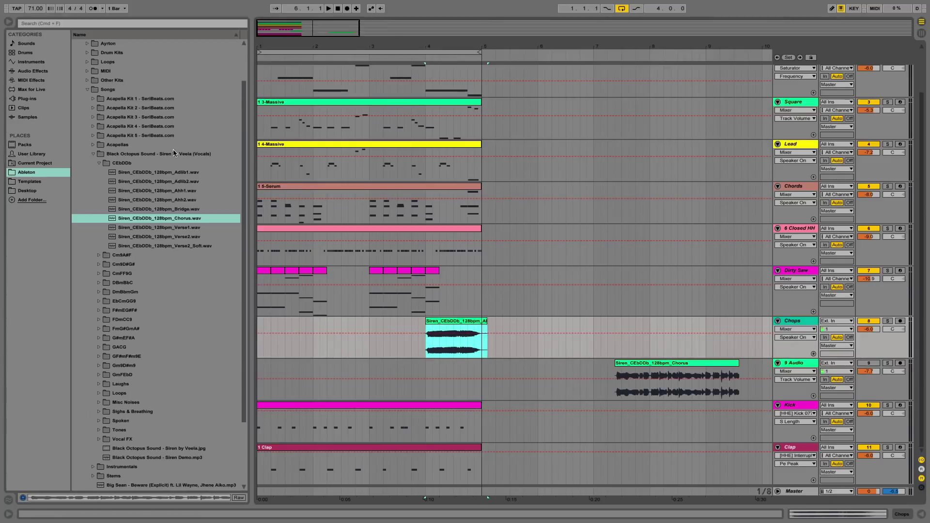
# Collapse the CEbDDb folder and play the full mix from bar 3 through the Ahh2 clip
pyautogui.click(98, 164)
pyautogui.click(408, 329)
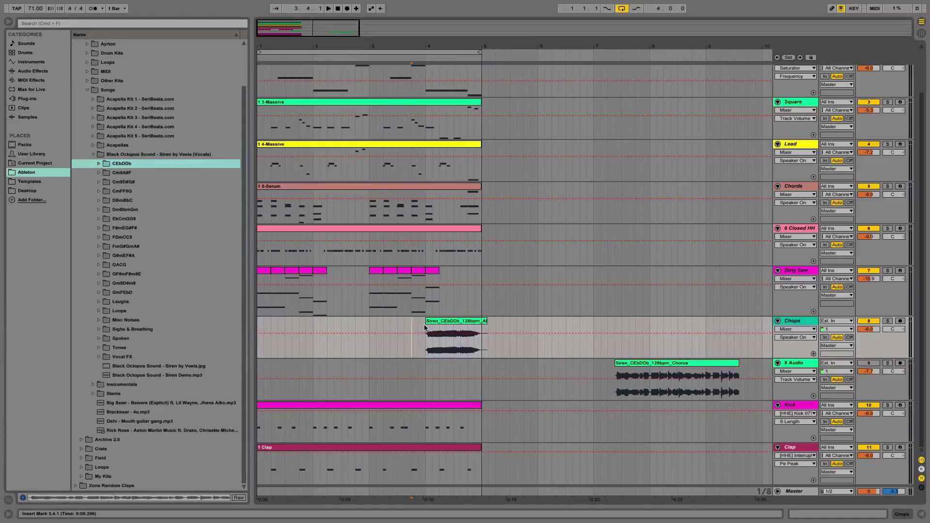
pyautogui.click(364, 329)
pyautogui.doubleClick(442, 321)
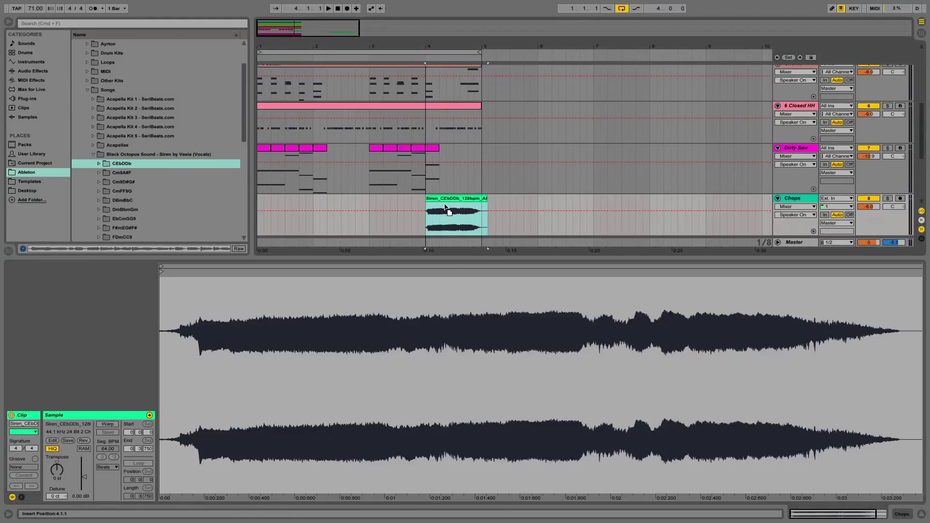
pyautogui.click(375, 204)
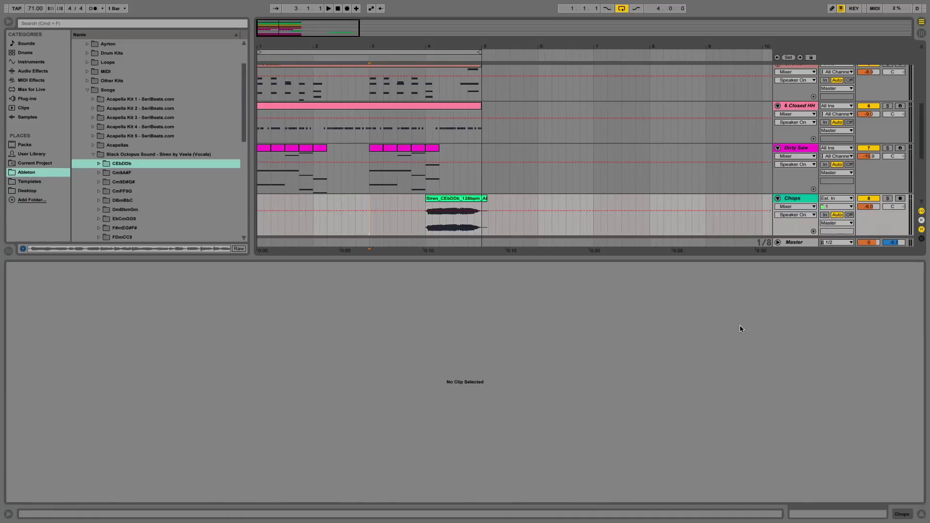
pyautogui.press('space')
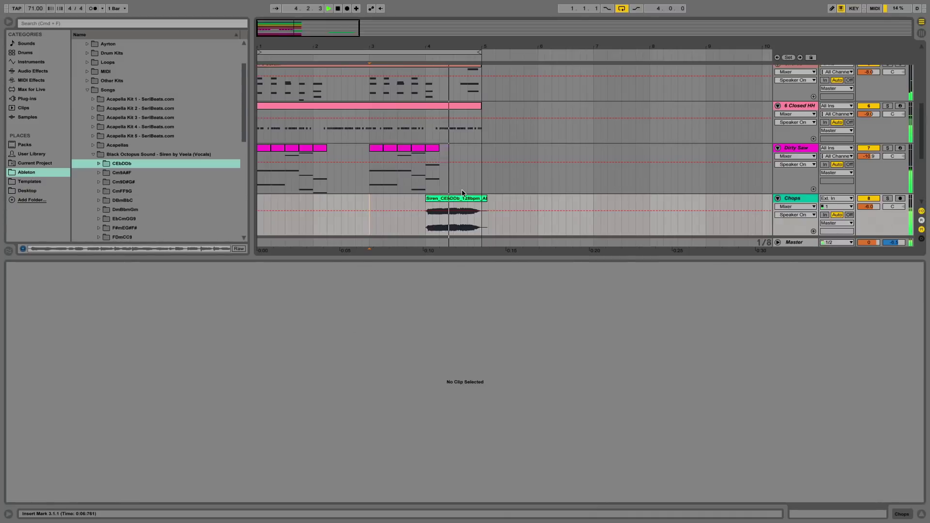
pyautogui.press('space')
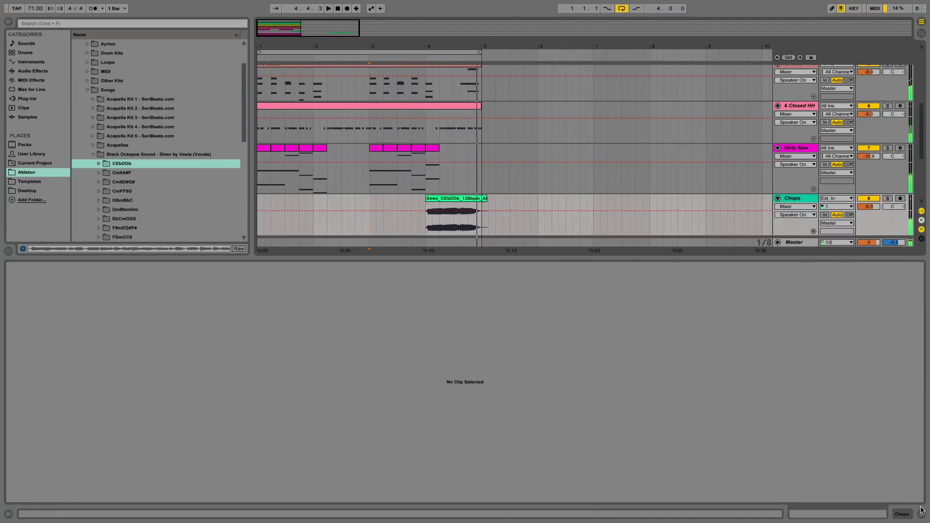
# Solo the Chops, Chords, Kick, Clap and Square tracks while playing the Ahh2 clip from bar 4
pyautogui.click(921, 514)
pyautogui.moveTo(430, 46); pyautogui.dragTo(431, 66)
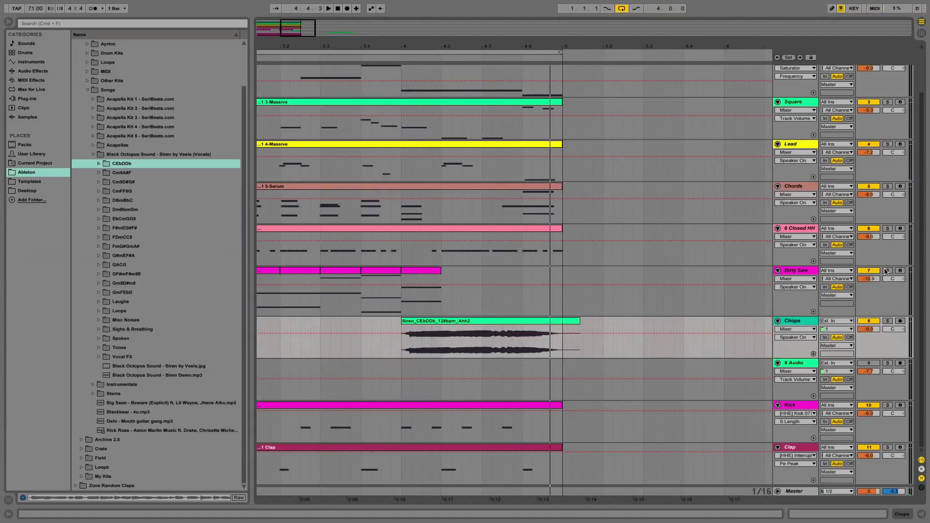
pyautogui.click(886, 321)
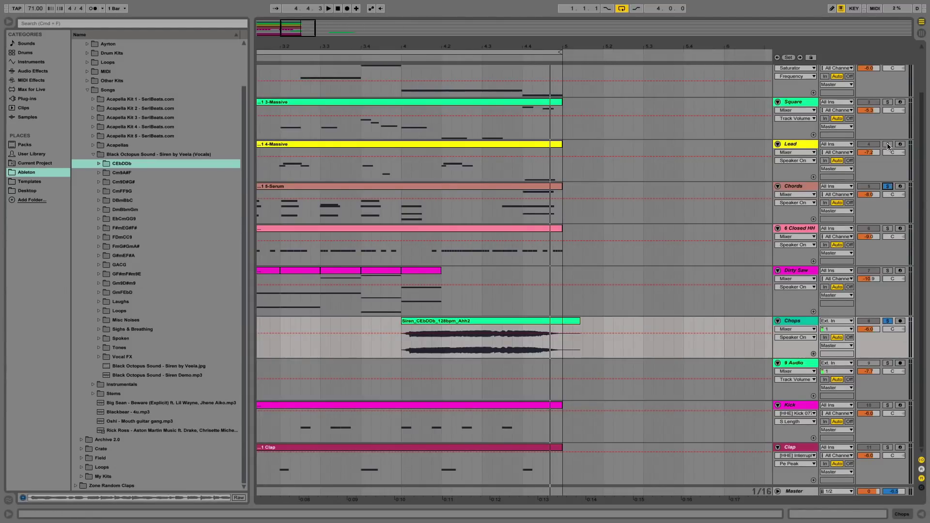
pyautogui.scroll(2, 893, 121)
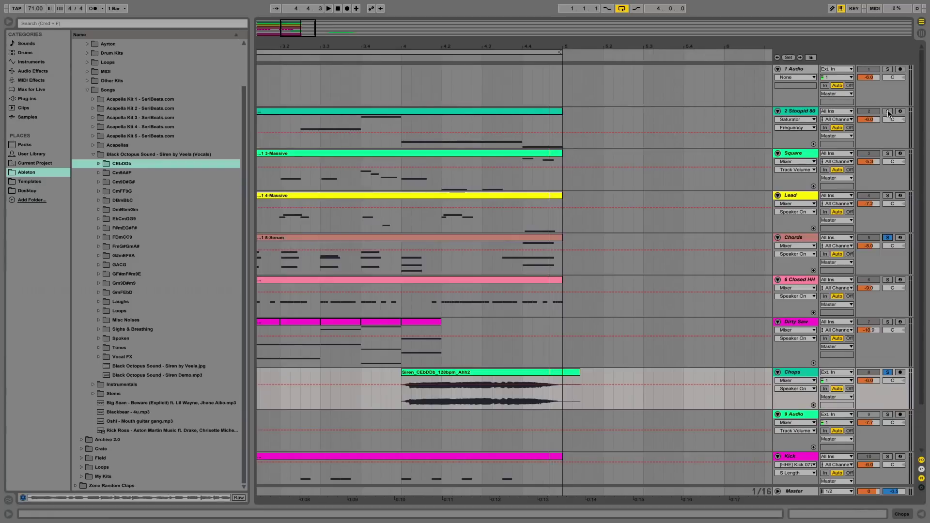
pyautogui.scroll(-2, 731, 206)
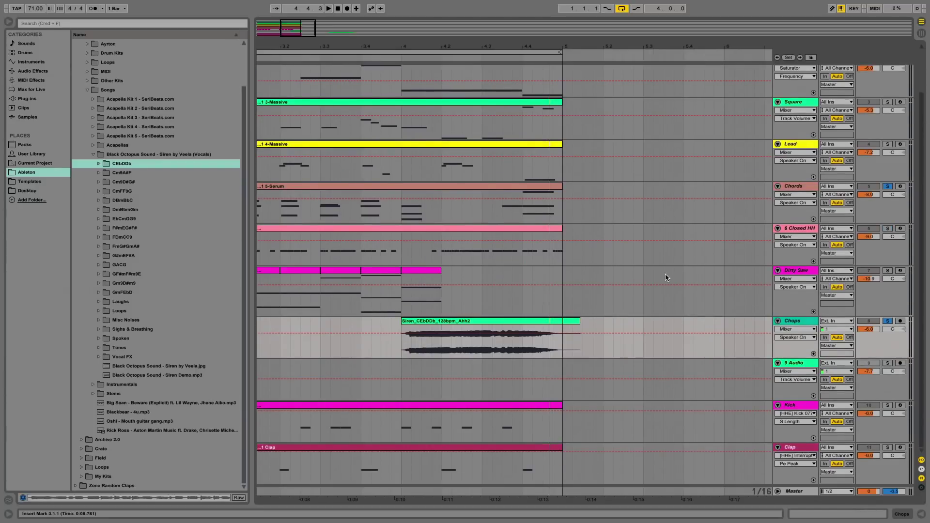
pyautogui.click(888, 407)
pyautogui.click(886, 448)
pyautogui.click(419, 347)
pyautogui.press('space')
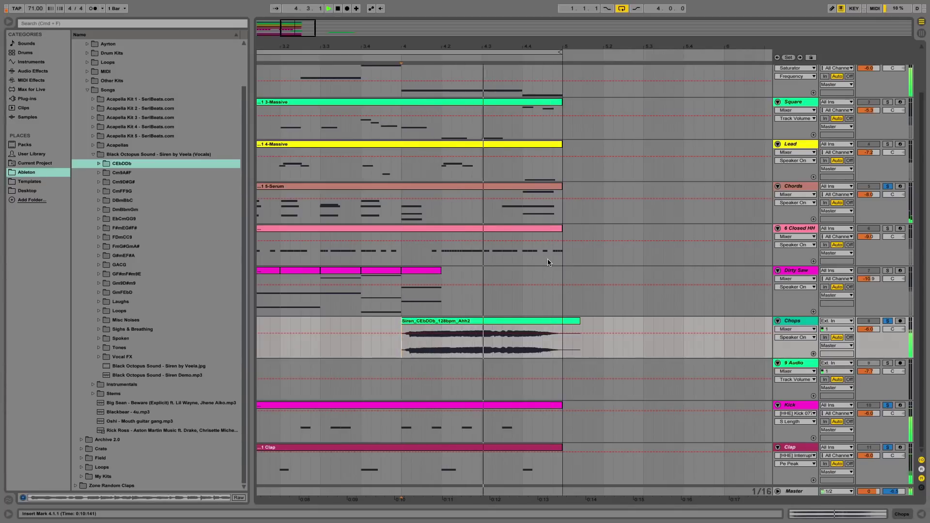
pyautogui.click(888, 102)
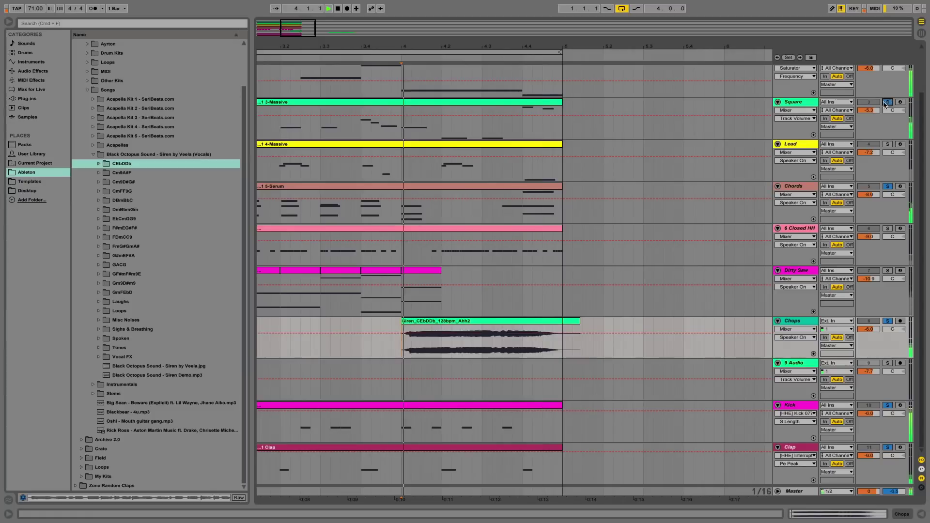
pyautogui.press('space')
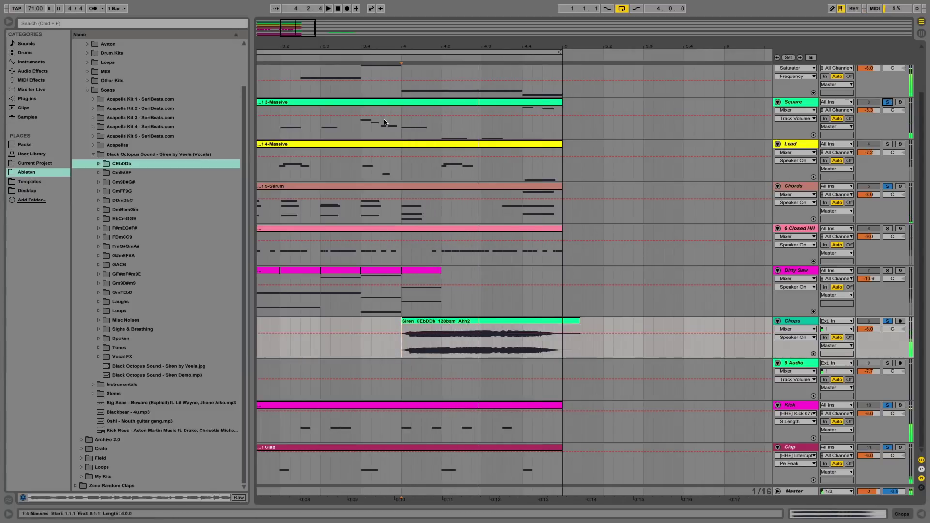
# Turn on warping for the Ahh2 clip on the Chops track and set its segment BPM to 128
pyautogui.moveTo(422, 48); pyautogui.dragTo(423, 68)
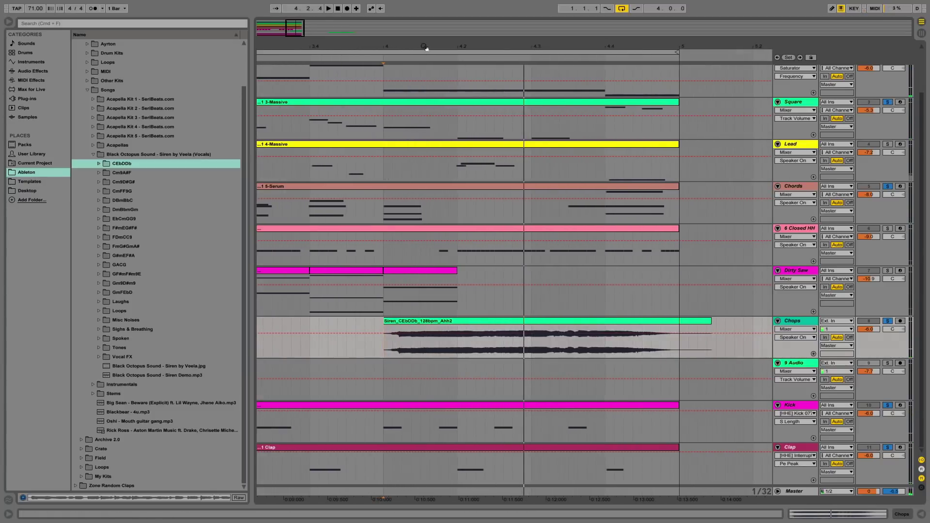
pyautogui.doubleClick(429, 319)
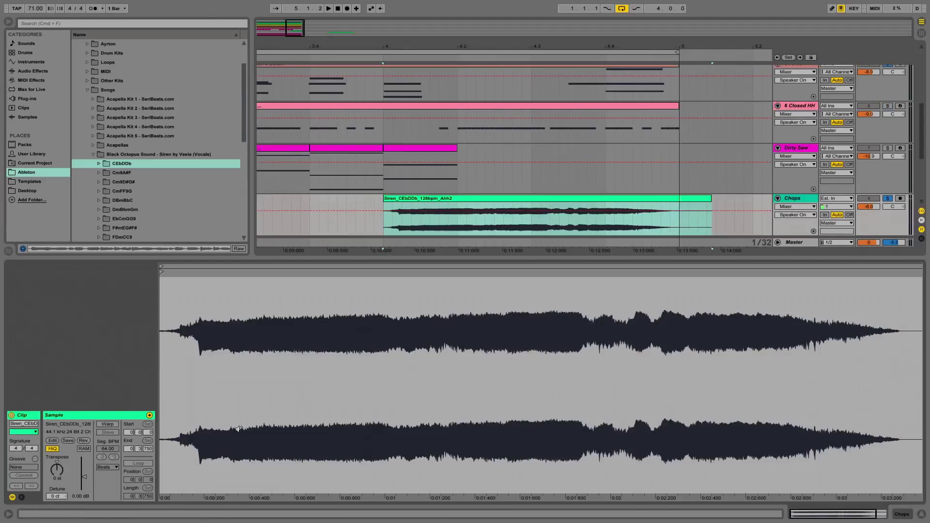
pyautogui.click(108, 425)
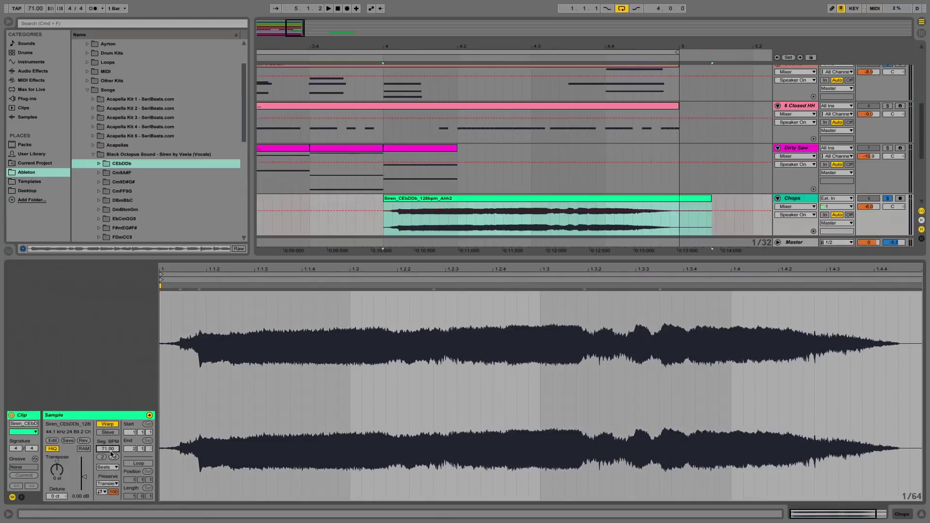
pyautogui.click(110, 452)
pyautogui.write('128')
pyautogui.press('Return')
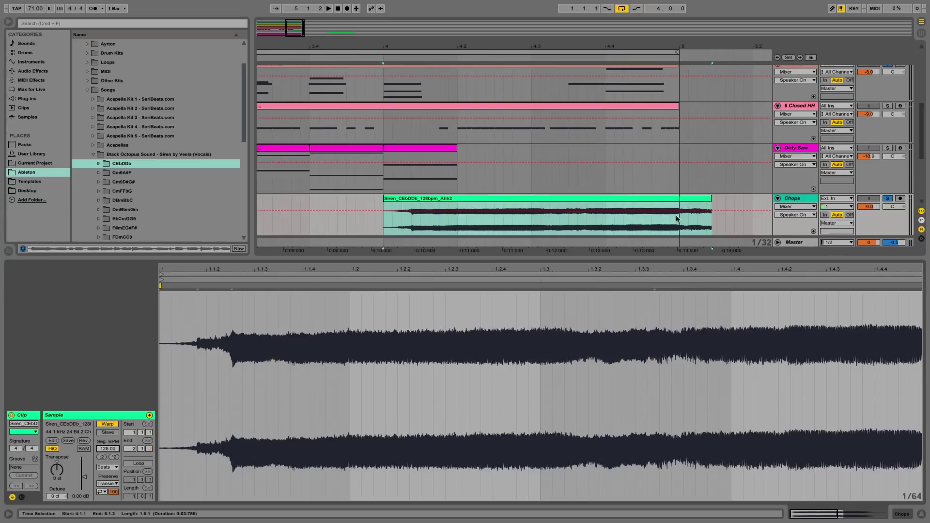
# Play the warped Ahh2 clip from bar 4 and extend its end to bar 6
pyautogui.moveTo(604, 43); pyautogui.dragTo(604, 20)
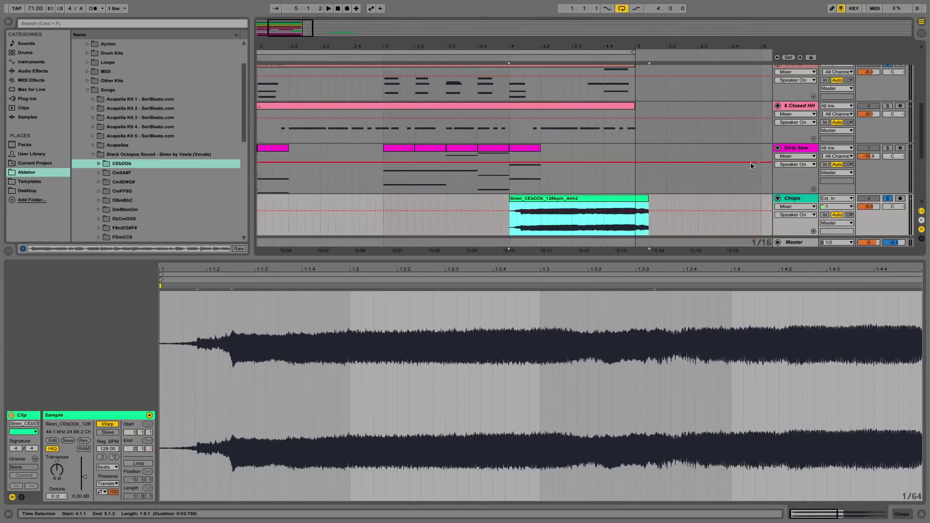
pyautogui.hscroll(3, 600, 181)
pyautogui.press('space')
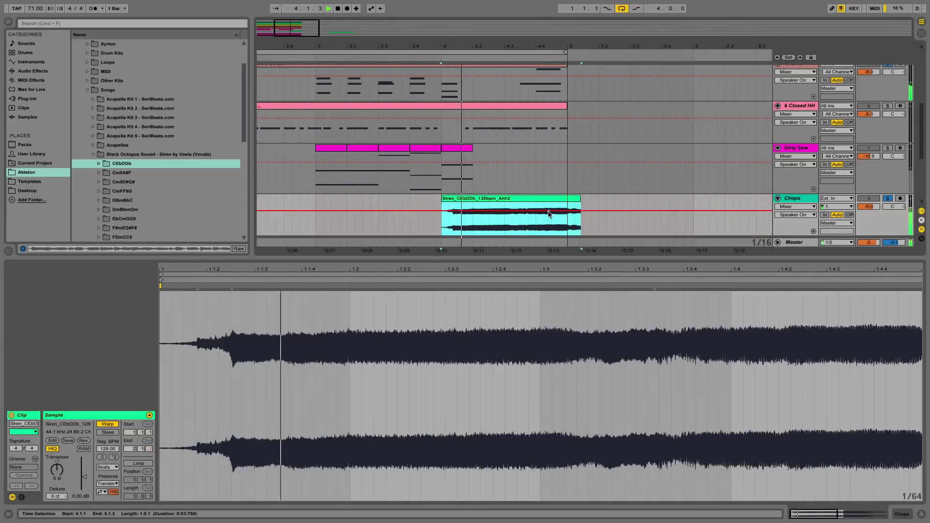
pyautogui.moveTo(577, 200); pyautogui.dragTo(715, 197)
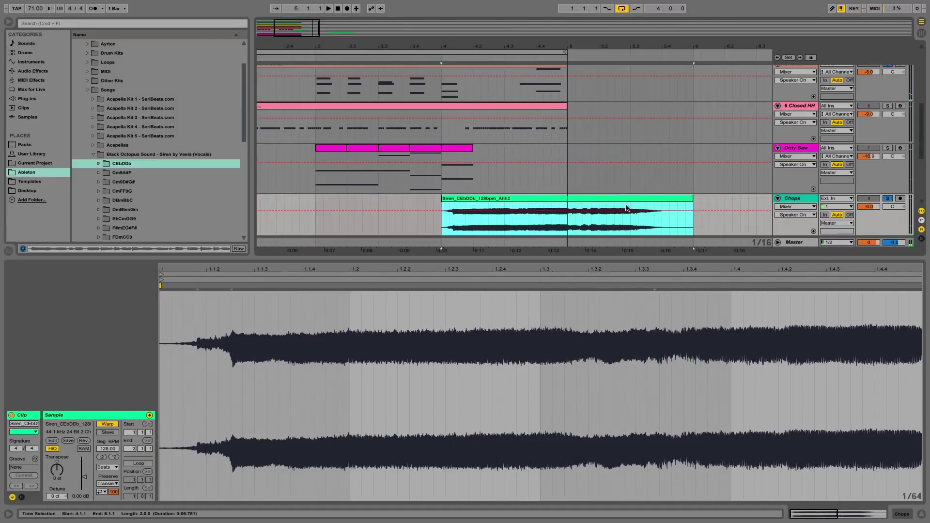
# Halve the Ahh2 clip's segment BPM to 64, comparing the clip's length with the 128 setting
pyautogui.click(102, 457)
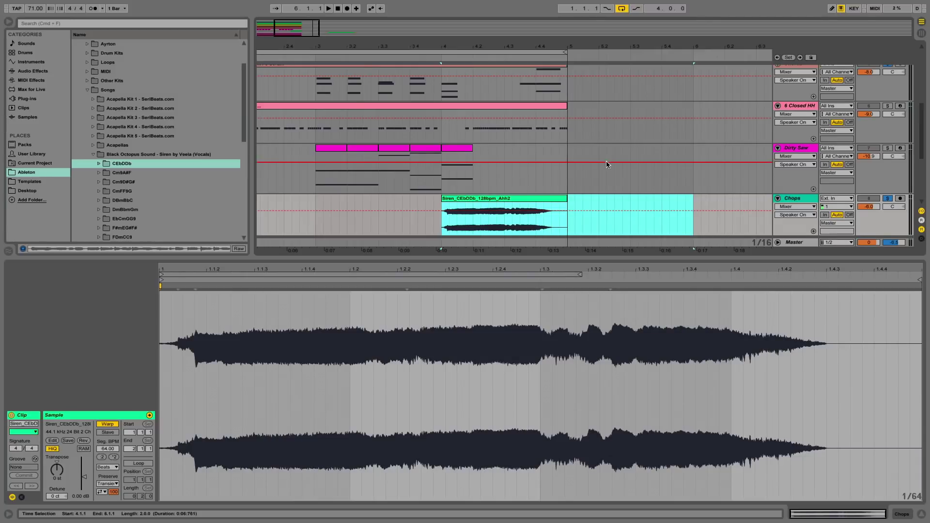
pyautogui.click(466, 207)
pyautogui.moveTo(442, 231); pyautogui.dragTo(559, 215)
pyautogui.click(184, 388)
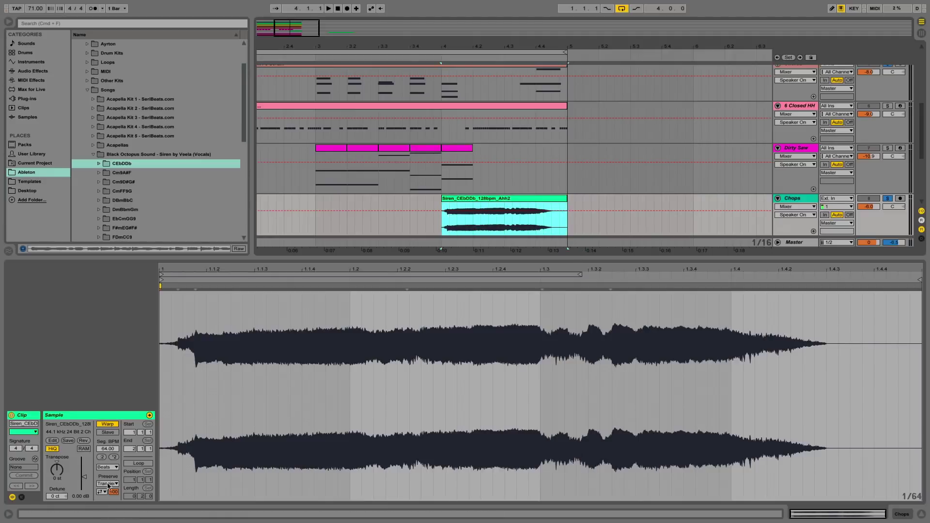
pyautogui.click(114, 458)
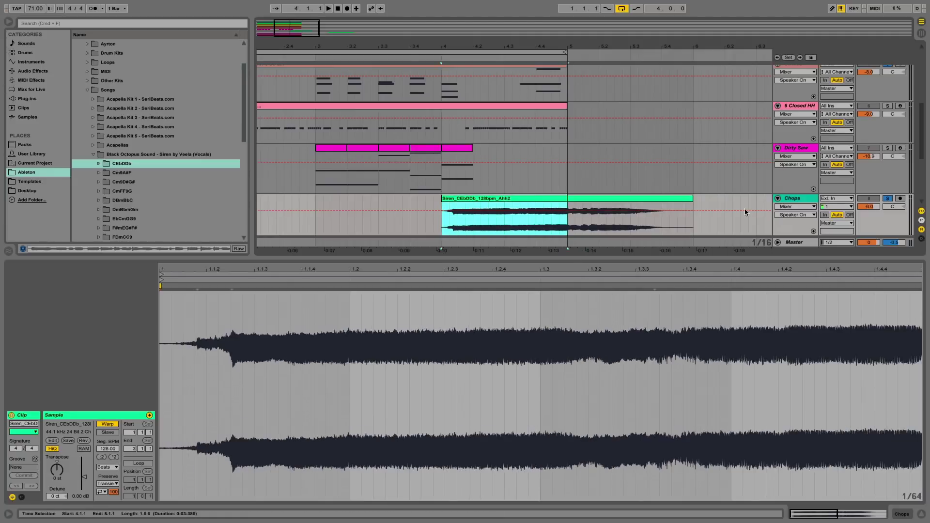
pyautogui.click(101, 457)
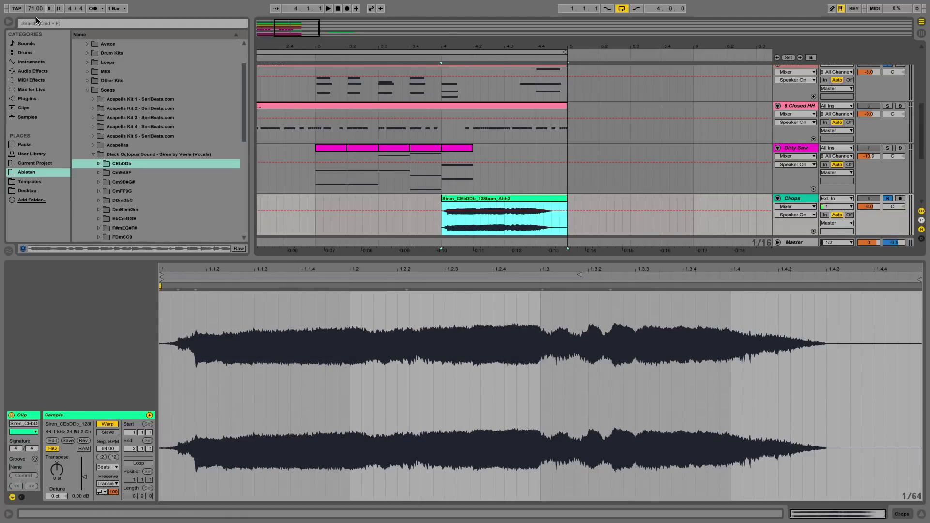
# Check the Ahh2 clip's start, middle and end against the grid between bars 4 and 5
pyautogui.click(446, 227)
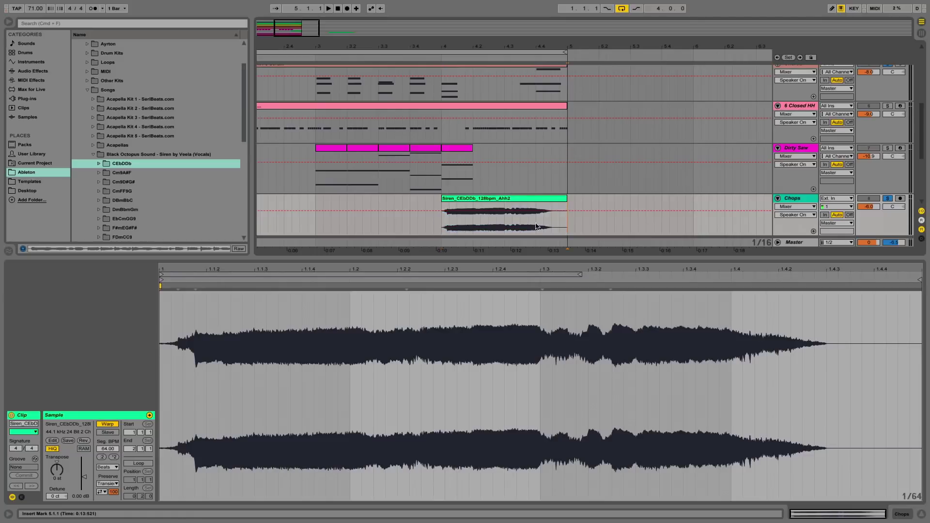
pyautogui.click(566, 223)
pyautogui.moveTo(444, 223); pyautogui.dragTo(513, 223)
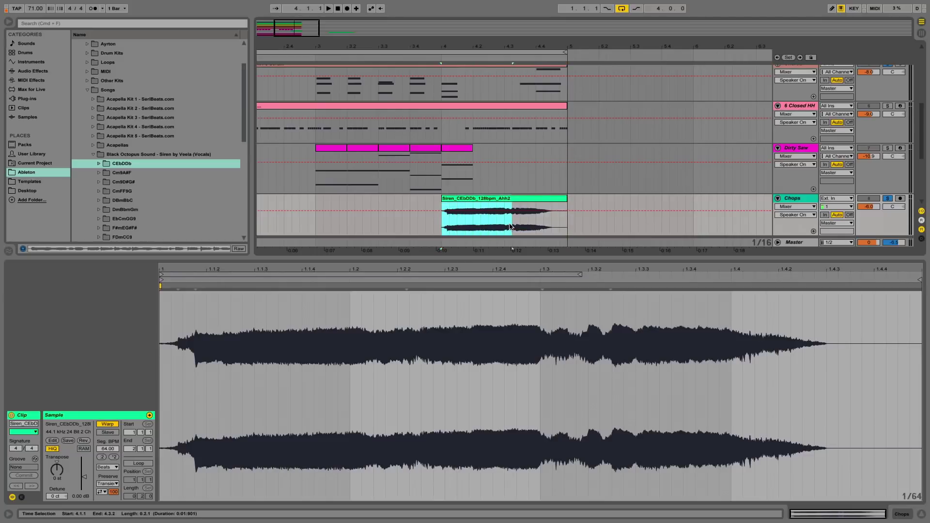
pyautogui.click(512, 222)
pyautogui.click(482, 202)
pyautogui.click(443, 228)
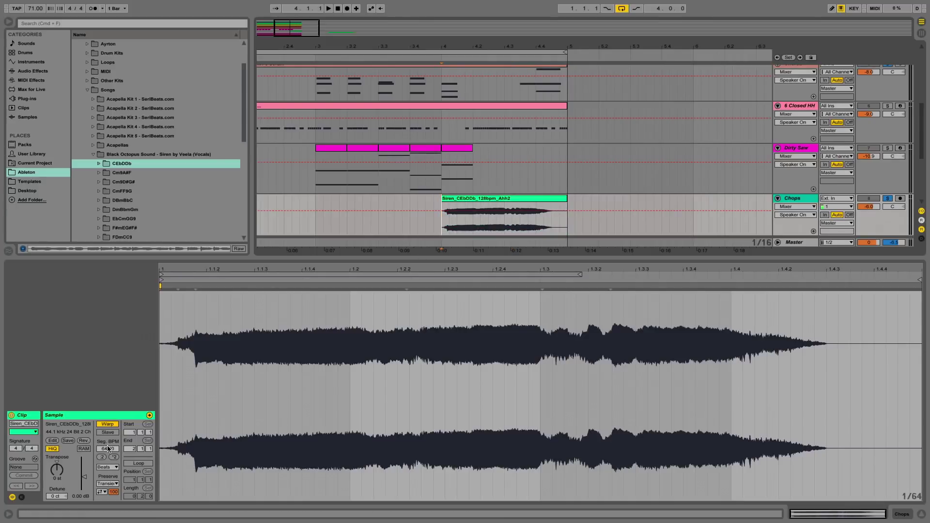
pyautogui.moveTo(453, 46); pyautogui.dragTo(455, 82)
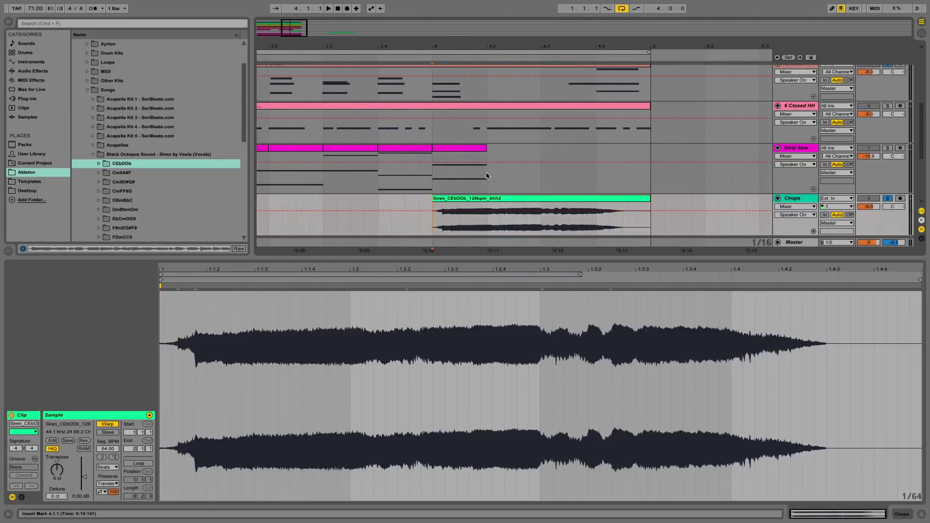
# Try lowering the Ahh2 clip's segment BPM to 61 and undo the change
pyautogui.click(478, 199)
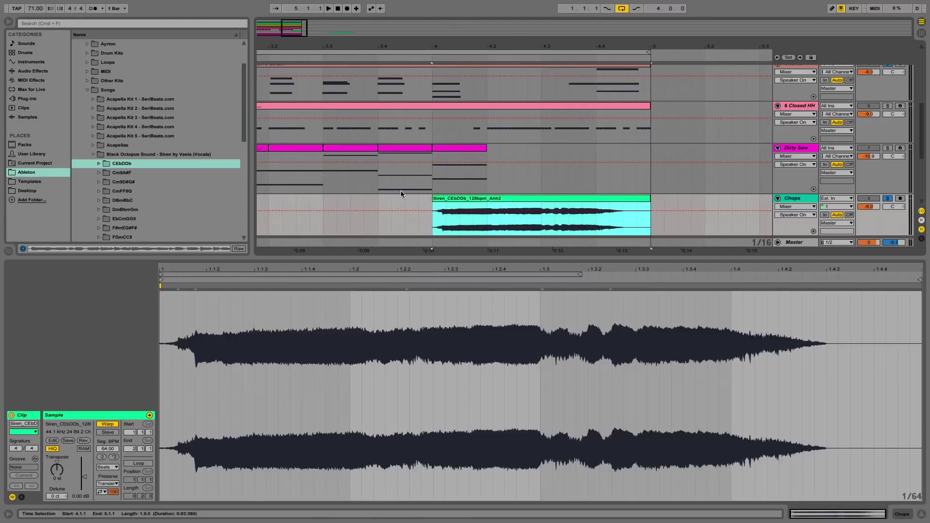
pyautogui.click(428, 224)
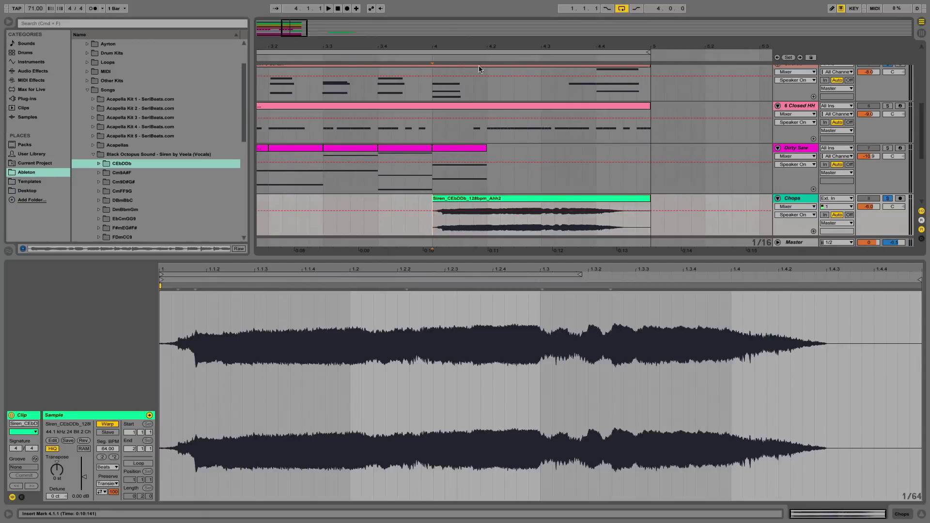
pyautogui.moveTo(483, 45); pyautogui.dragTo(361, 274)
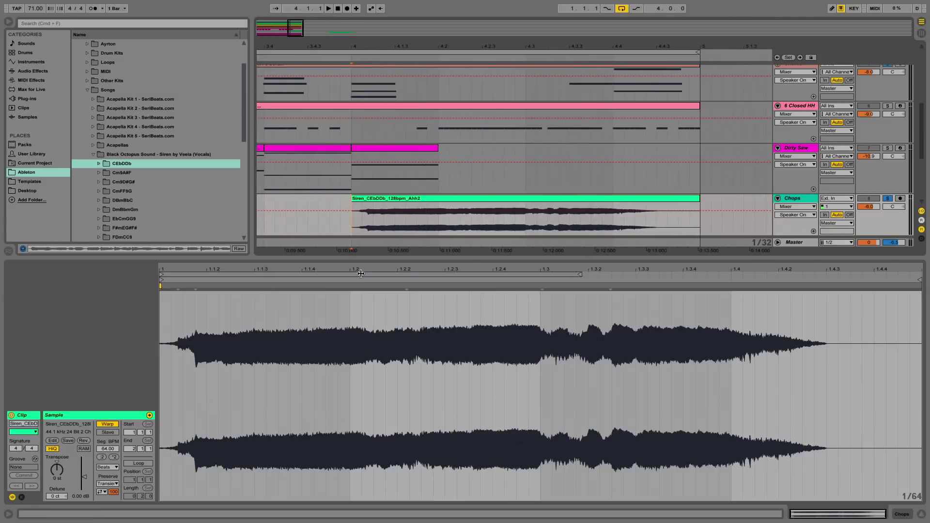
pyautogui.click(393, 198)
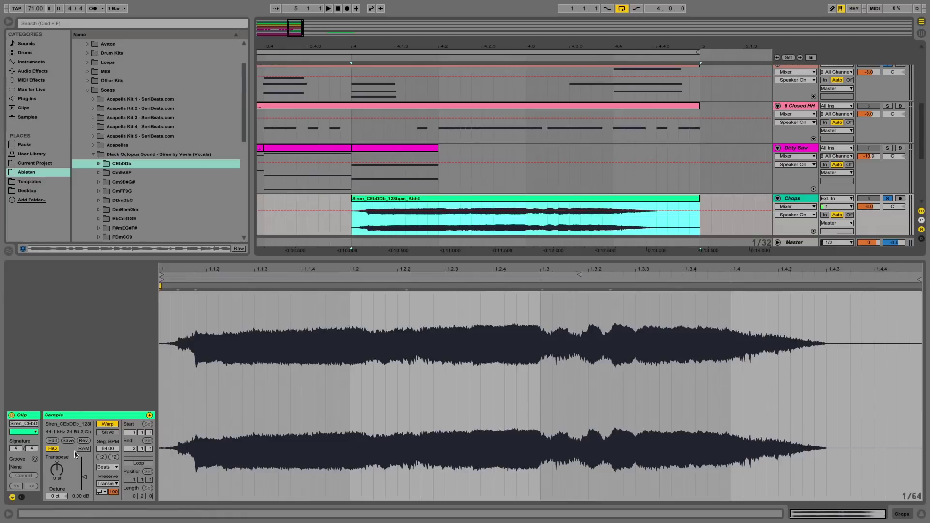
pyautogui.moveTo(105, 449); pyautogui.dragTo(105, 456)
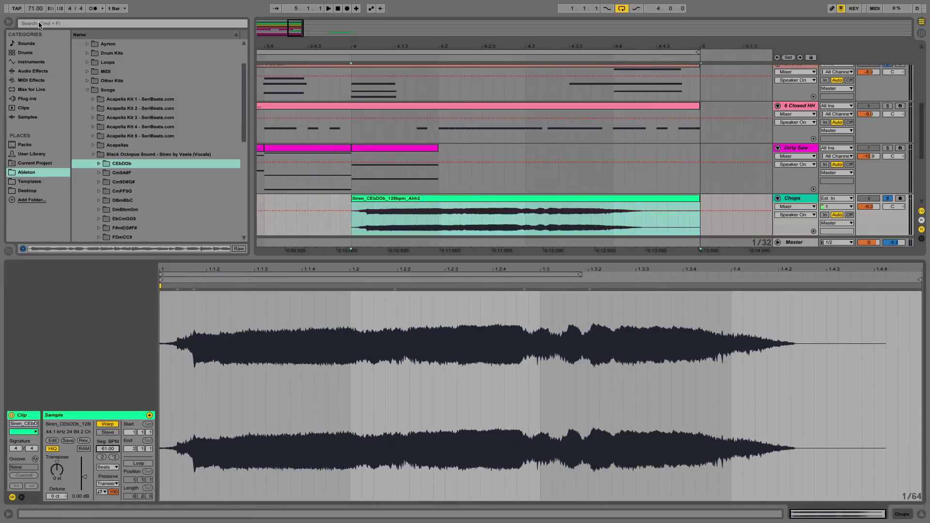
pyautogui.press('super+z')
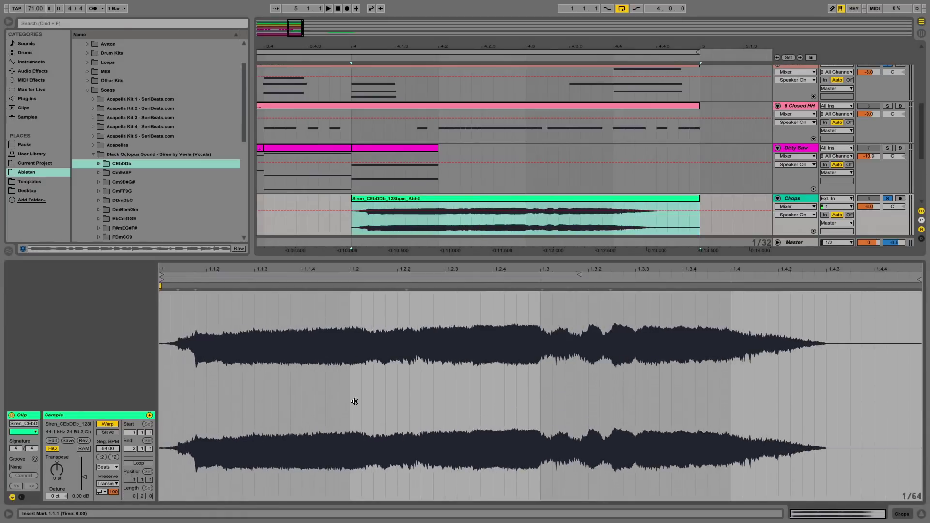
# Take the tracks out of solo, audition the Ahh2 clip in the full beat, and set its warp mode to Complex
pyautogui.click(878, 198)
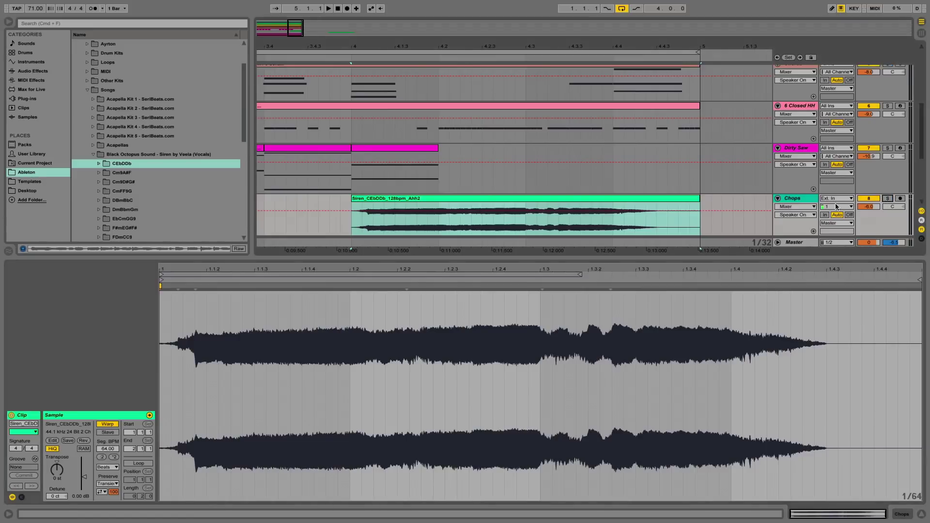
pyautogui.click(401, 199)
pyautogui.press('space')
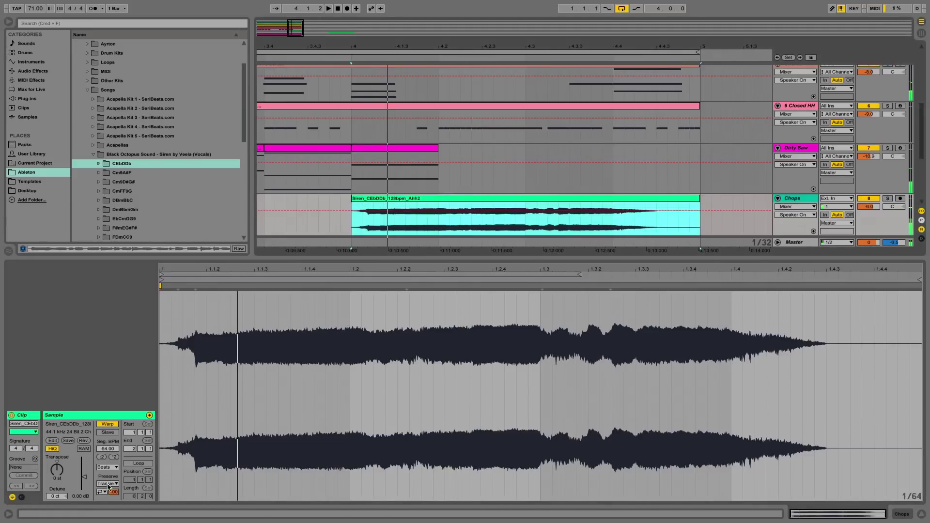
pyautogui.click(116, 467)
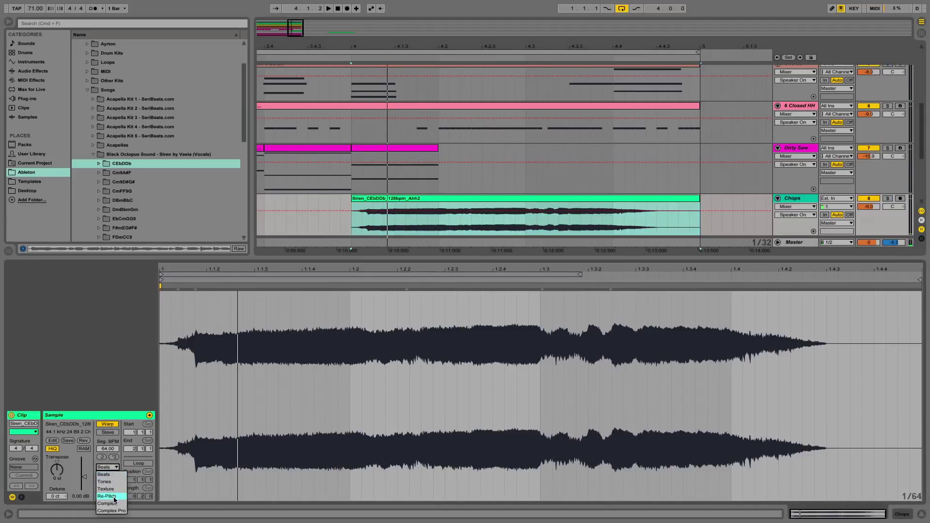
pyautogui.click(114, 504)
pyautogui.click(107, 467)
pyautogui.click(109, 463)
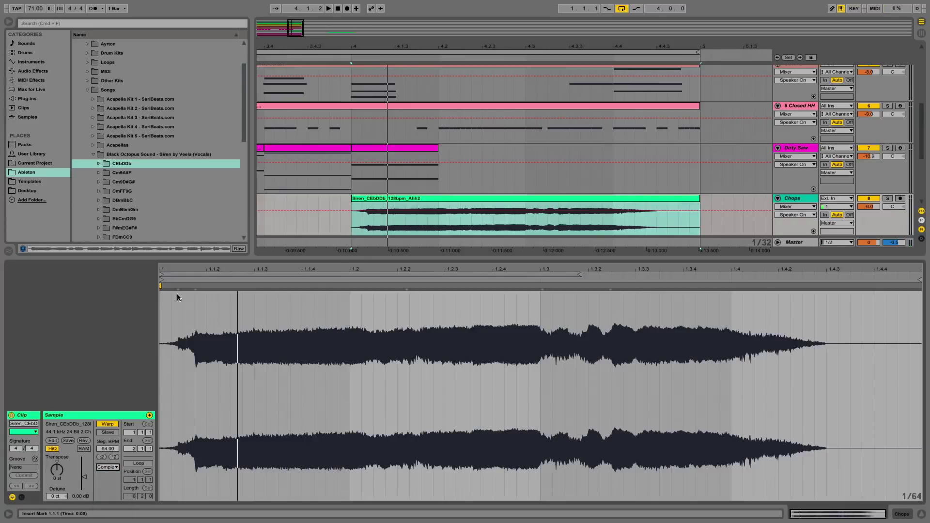
# Play the Ahh2 clip from just before bar 4 and move it slightly earlier so its start sits at about 3.4.4
pyautogui.click(342, 219)
pyautogui.press('space')
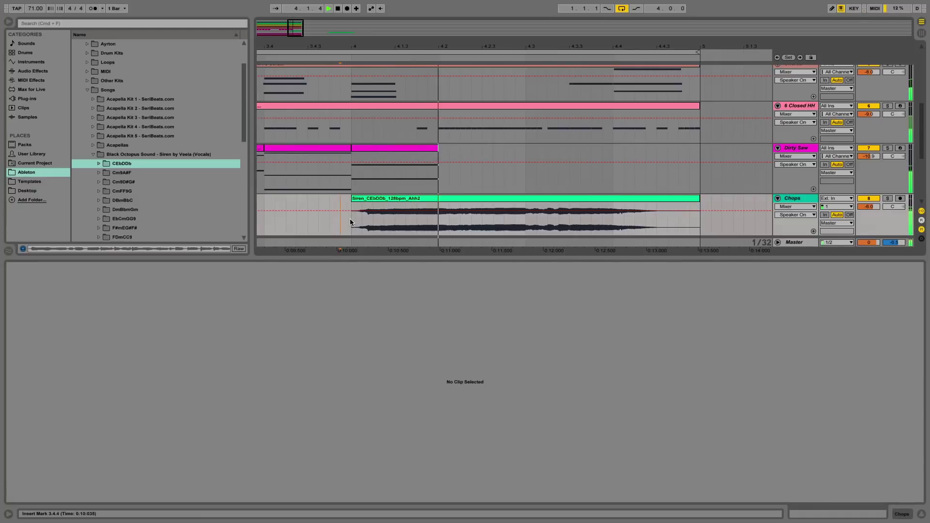
pyautogui.press('space')
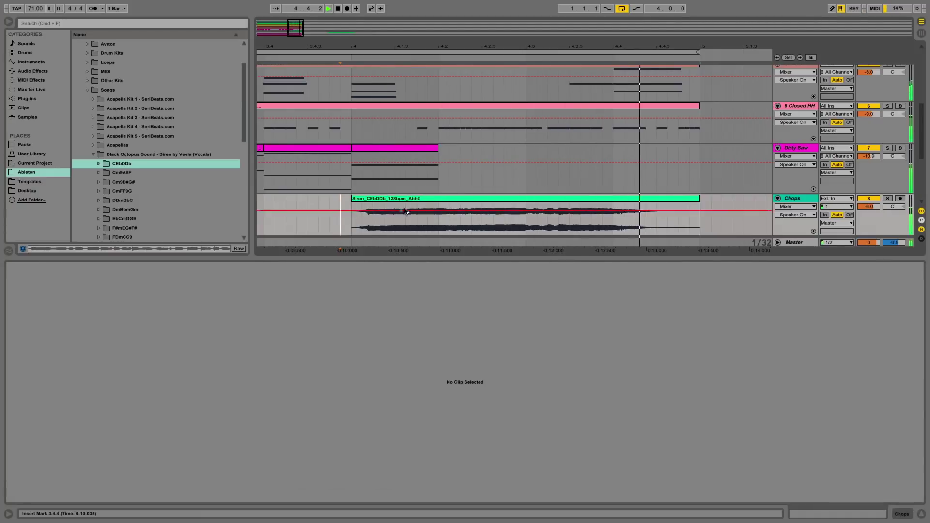
pyautogui.click(426, 198)
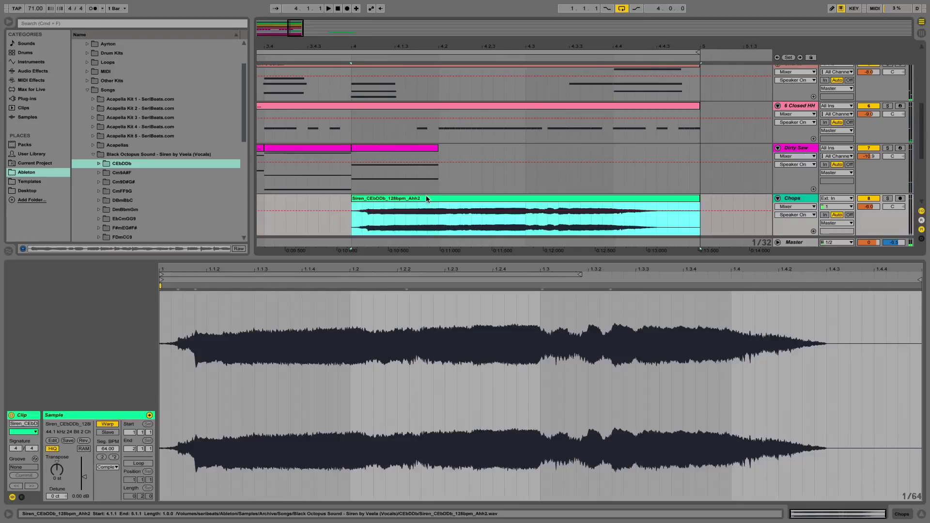
pyautogui.moveTo(427, 198); pyautogui.dragTo(415, 200)
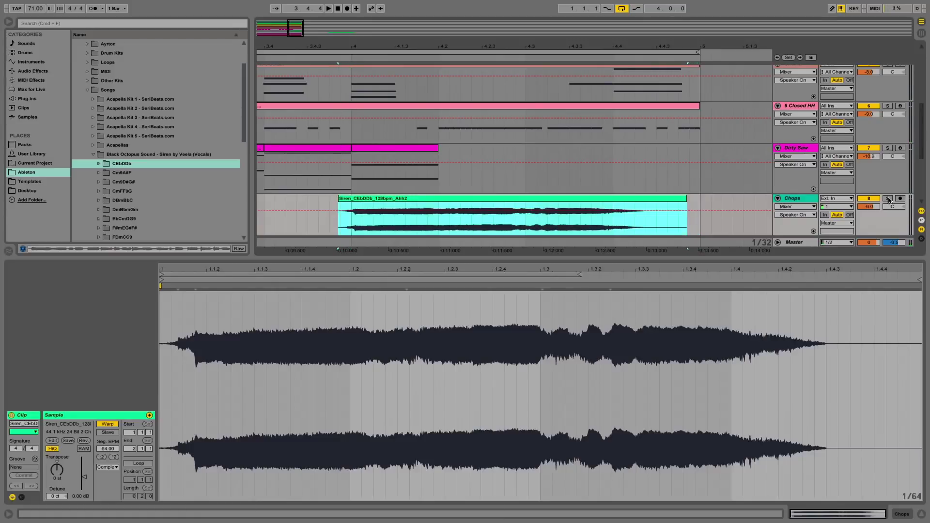
# Solo Chops together with the 808, Square, Kick and Clap tracks and play from 3.4.3 into bar 4
pyautogui.scroll(10, 867, 192)
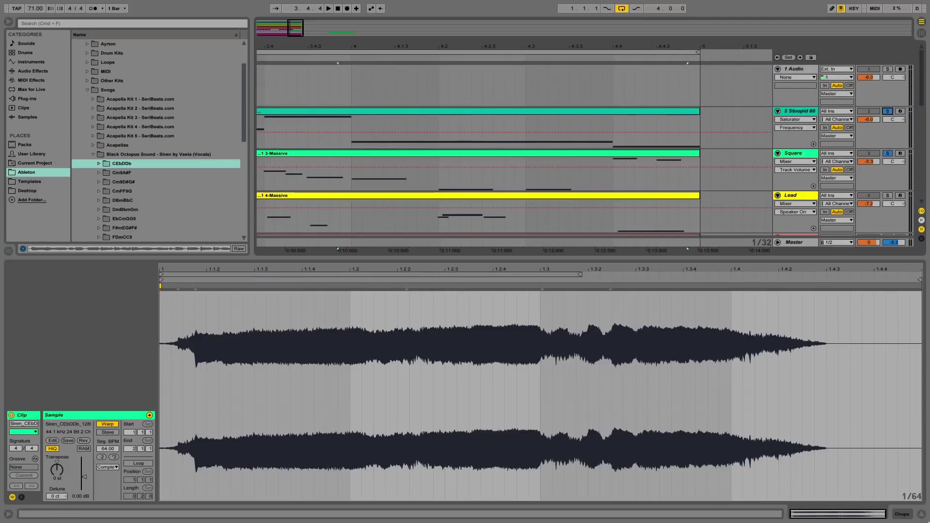
pyautogui.click(922, 514)
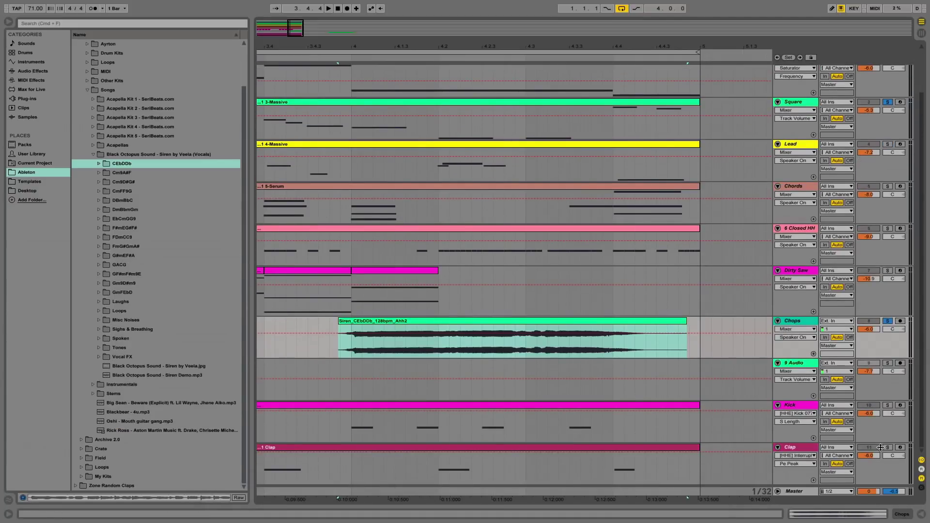
pyautogui.click(888, 447)
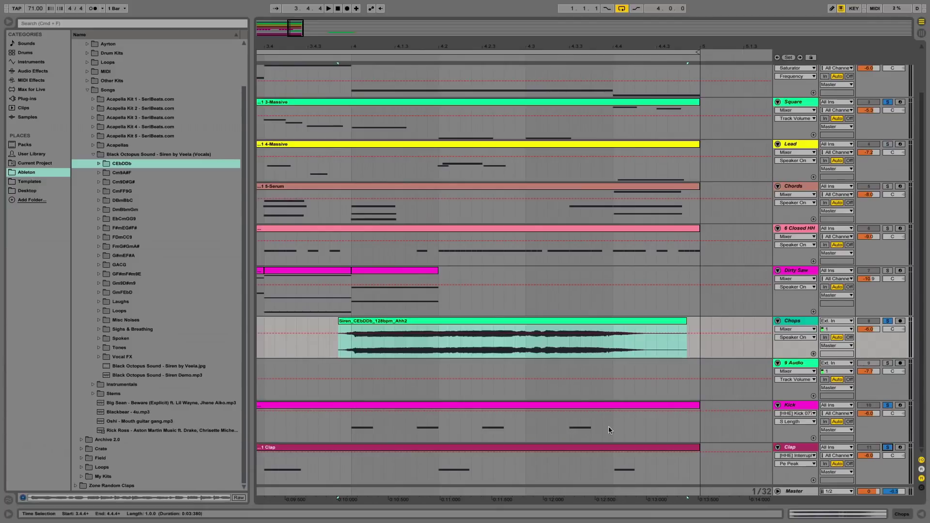
pyautogui.click(319, 353)
pyautogui.press('space')
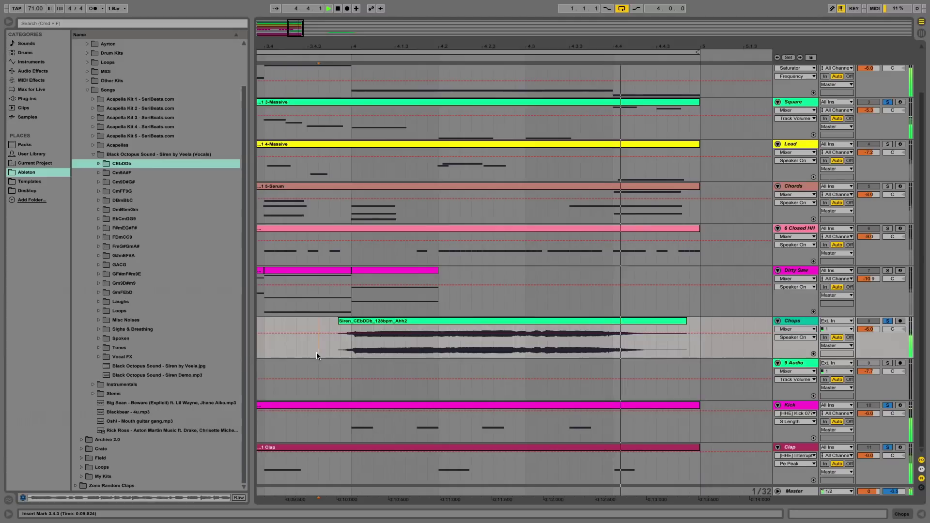
pyautogui.press('space')
pyautogui.press('space')
pyautogui.press('space')
pyautogui.press('space')
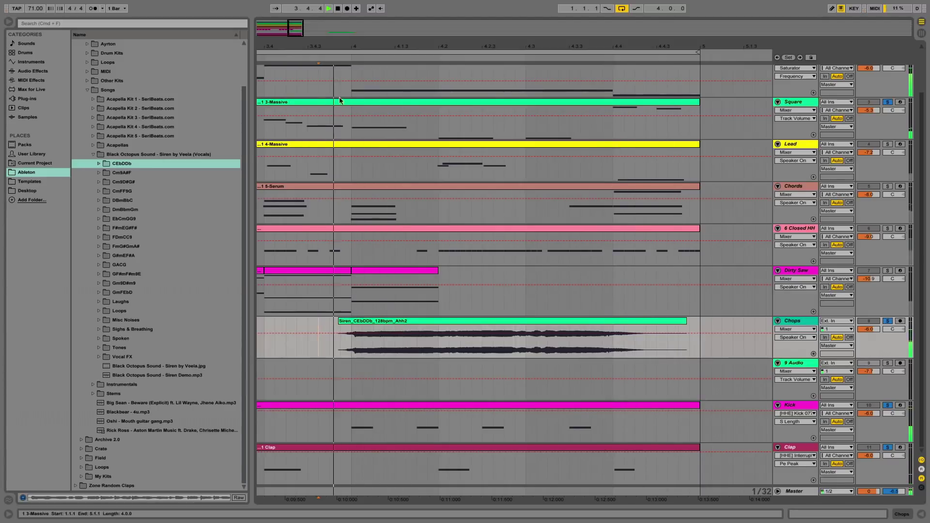
pyautogui.press('space')
# Nudge the Ahh2 clip slightly earlier on a fine grid to align the vocal's swell with bar 4, and play it
pyautogui.moveTo(342, 48); pyautogui.dragTo(343, 92)
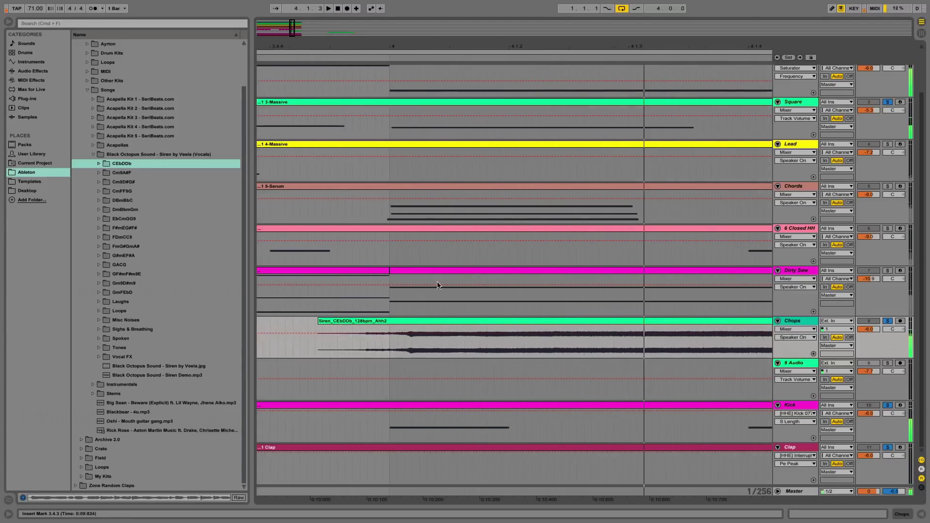
pyautogui.click(427, 321)
pyautogui.moveTo(426, 321); pyautogui.dragTo(411, 322)
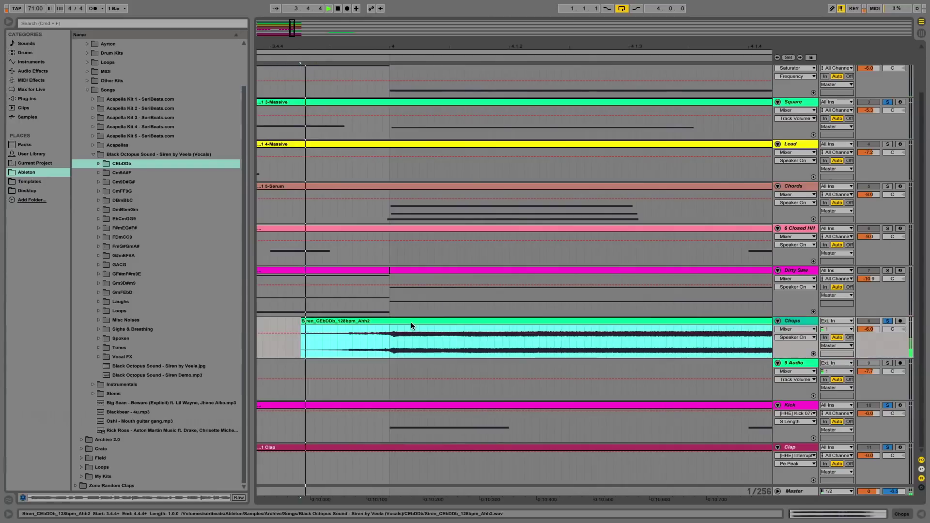
pyautogui.press('space')
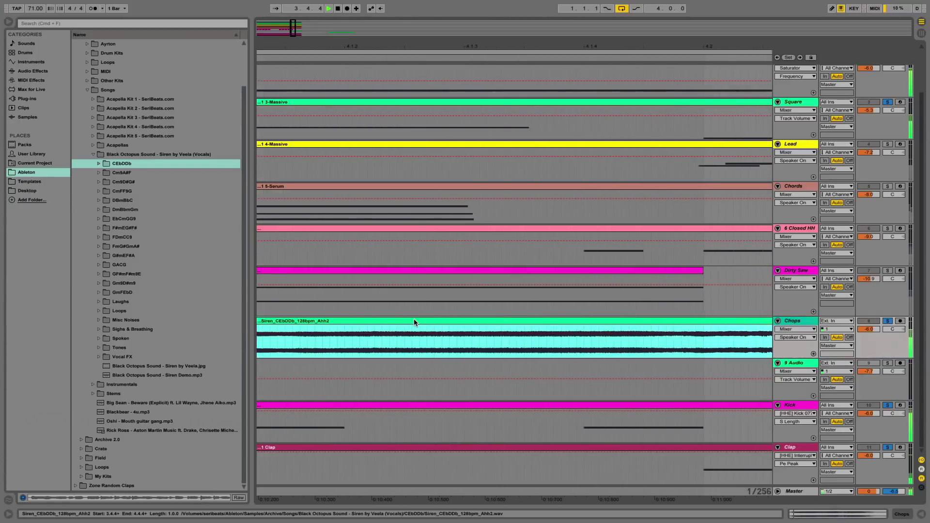
# Try moving the Ahh2 clip a touch further ahead of bar 4 and listen through to its end
pyautogui.press('space')
pyautogui.moveTo(463, 323); pyautogui.dragTo(457, 323)
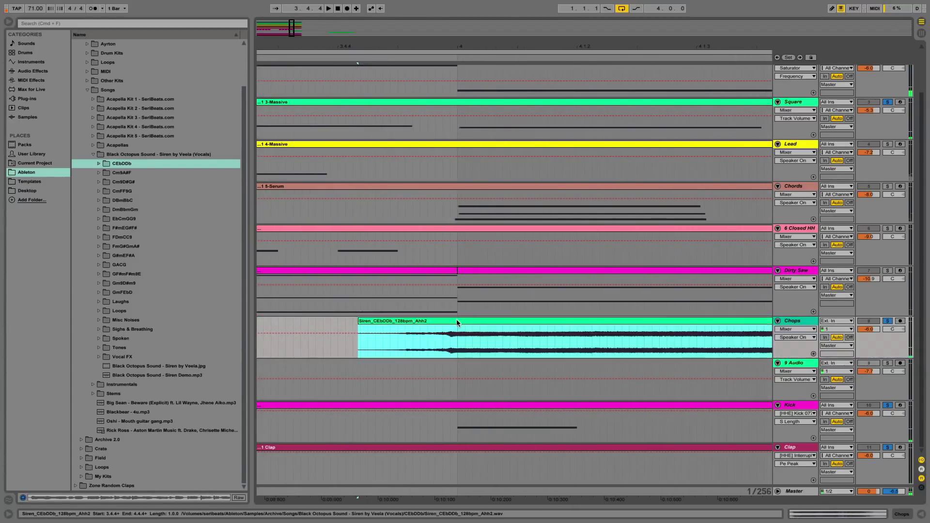
pyautogui.press('space')
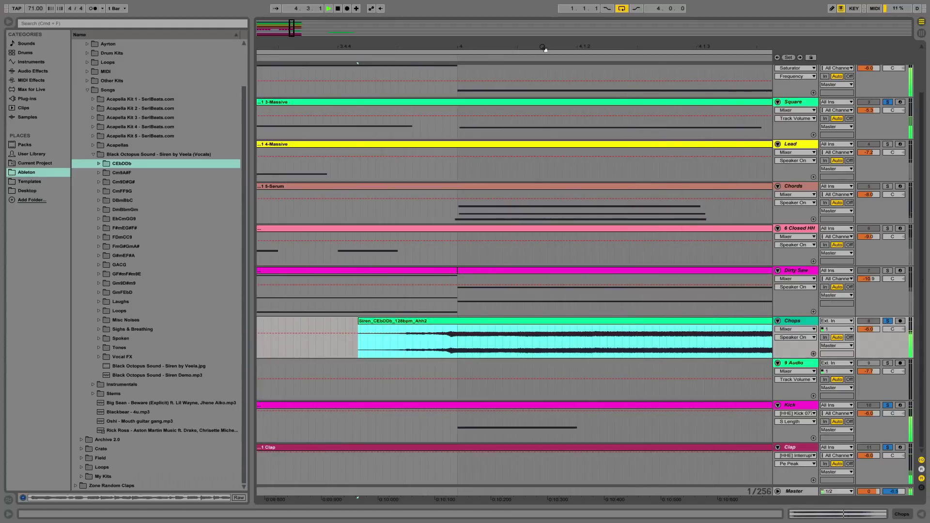
pyautogui.moveTo(542, 47); pyautogui.dragTo(543, 12)
pyautogui.press('space')
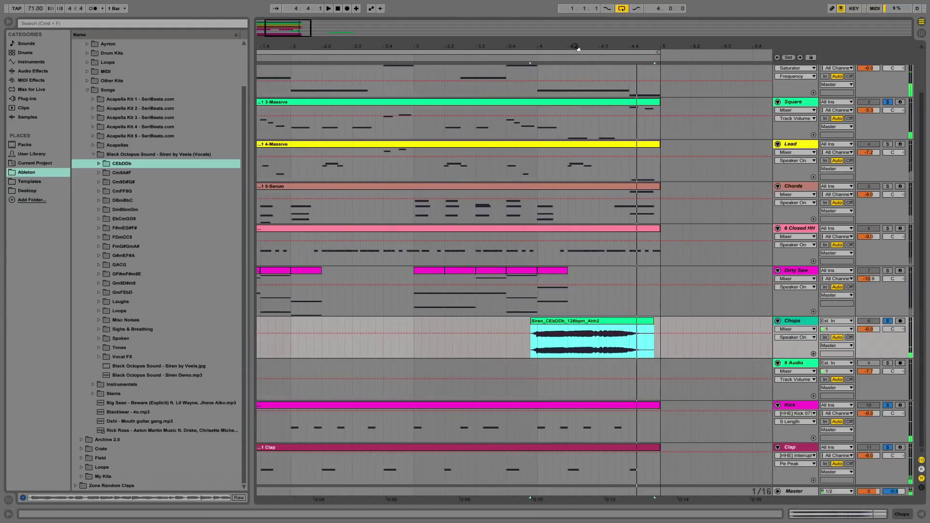
# Play the Ahh2 clip from bar 4 and split it at 4.1.1, 4.2.1 and 4.3.1
pyautogui.moveTo(576, 48); pyautogui.dragTo(561, 68)
pyautogui.click(538, 347)
pyautogui.scroll(1, 538, 347)
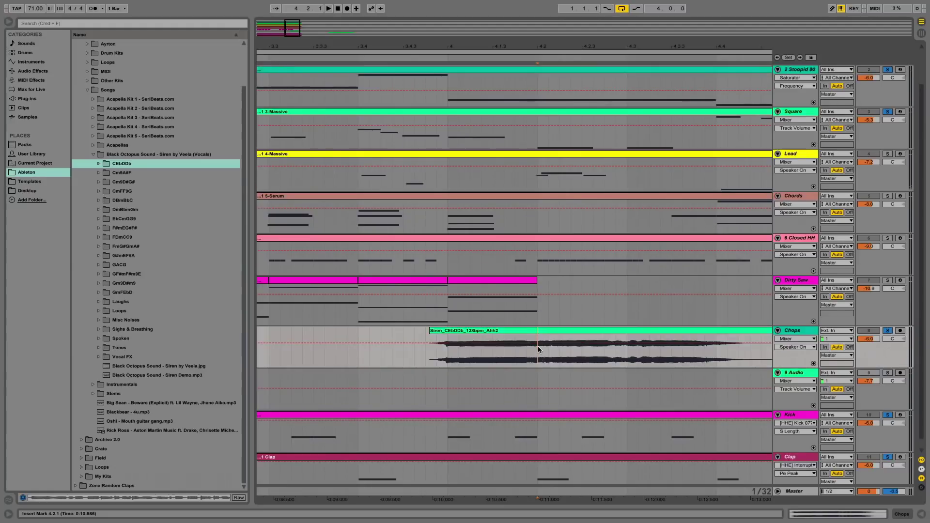
pyautogui.press('space')
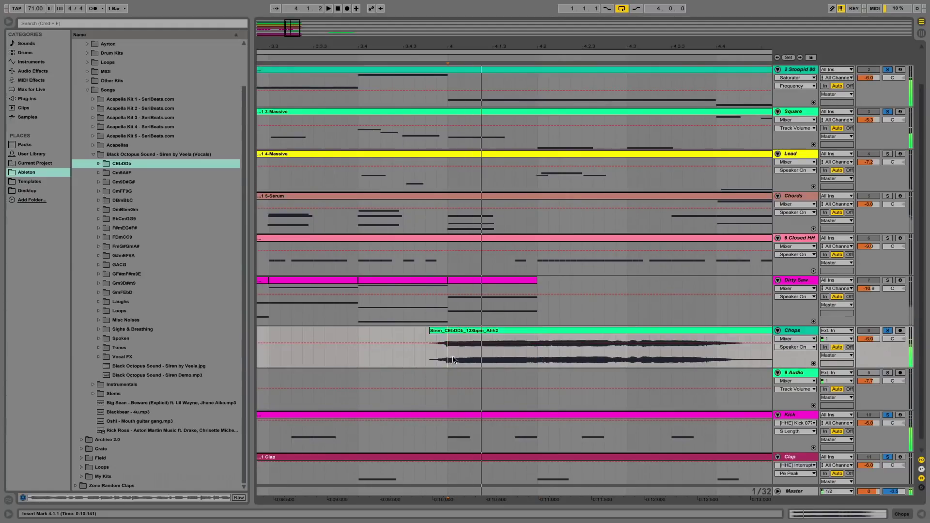
pyautogui.click(539, 361)
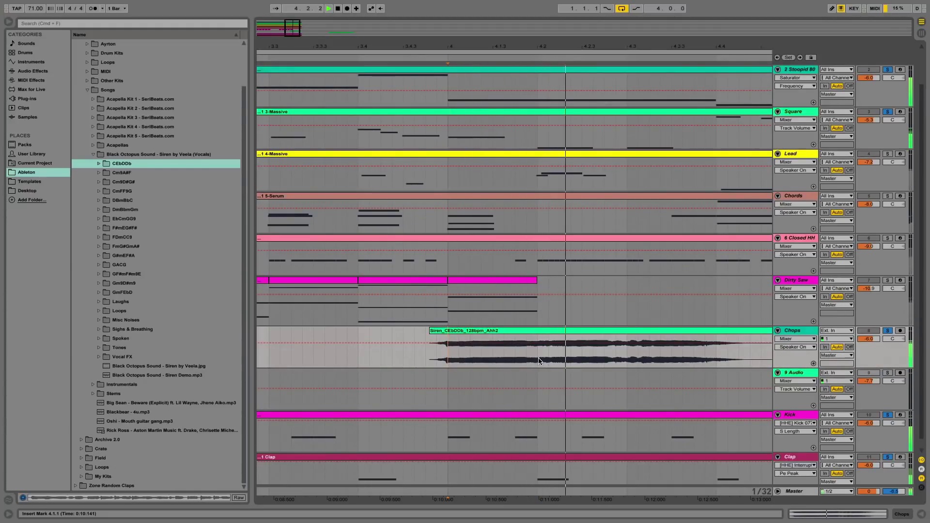
pyautogui.press('space')
pyautogui.press('super+e')
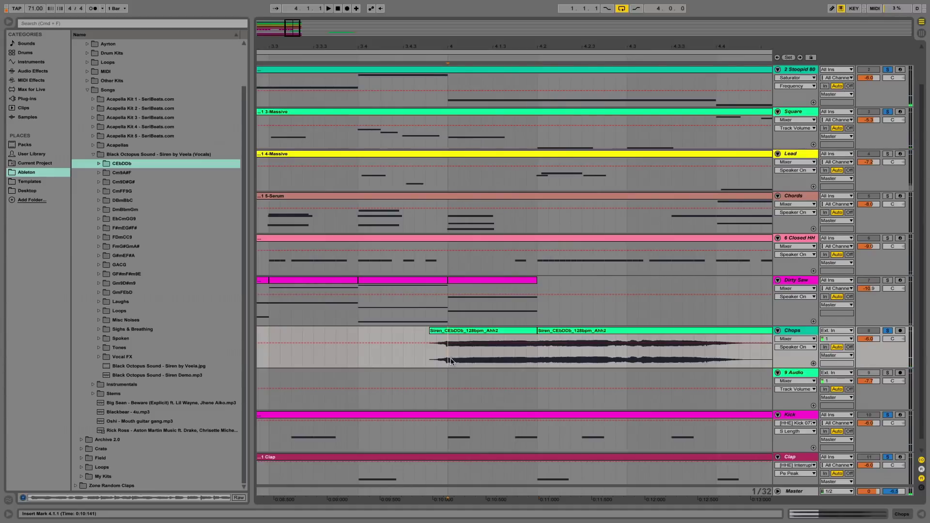
pyautogui.press('super+e')
pyautogui.click(626, 360)
pyautogui.press('super+e')
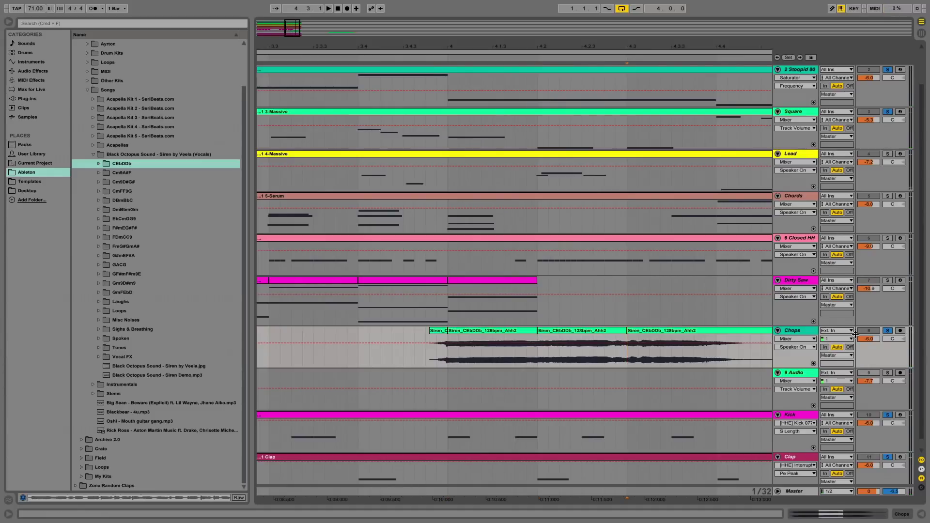
# Audition the Ahh2 slices starting at 4.1.1, 4.2.1 and 4.3.1 one by one, and take all tracks out of solo
pyautogui.press('space')
pyautogui.click(588, 332)
pyautogui.press('space')
pyautogui.press('space')
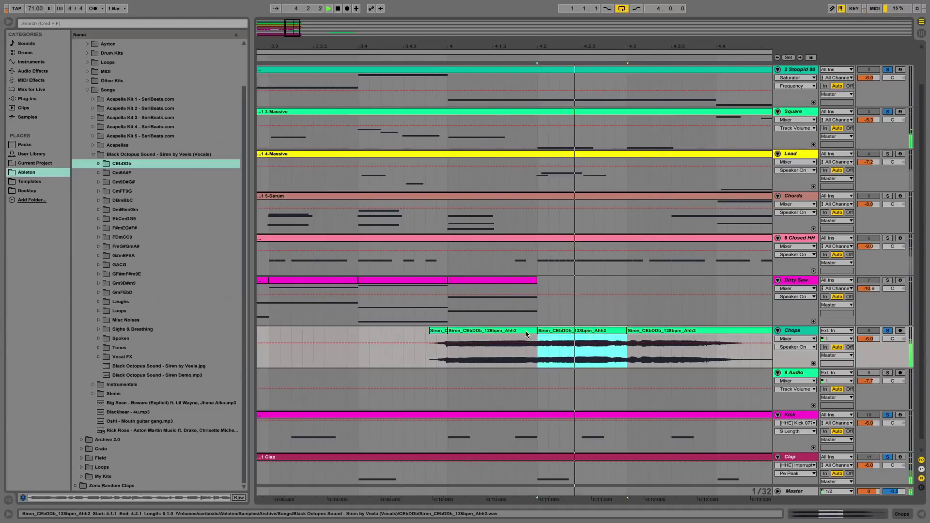
pyautogui.click(526, 332)
pyautogui.press('space')
pyautogui.press('space')
pyautogui.click(573, 332)
pyautogui.press('space')
pyautogui.press('space')
pyautogui.click(671, 333)
pyautogui.press('space')
pyautogui.press('space')
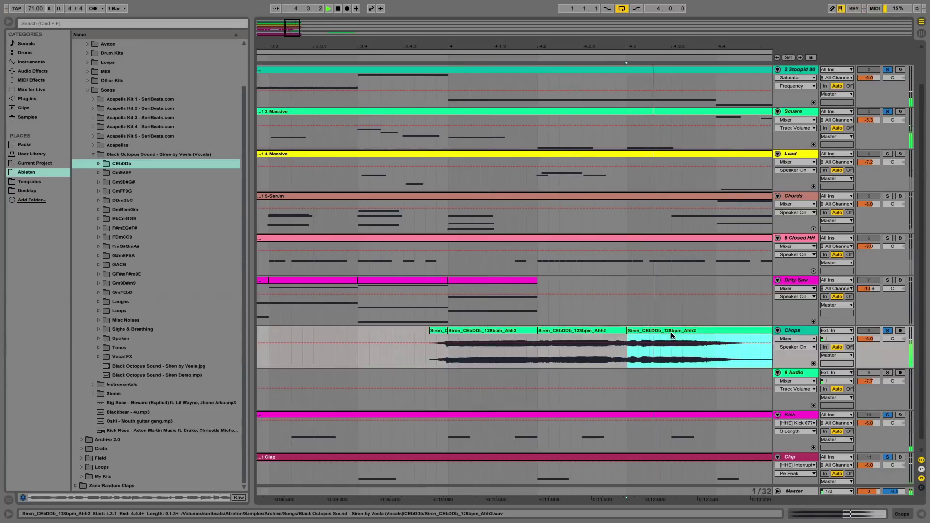
pyautogui.press('space')
pyautogui.click(887, 332)
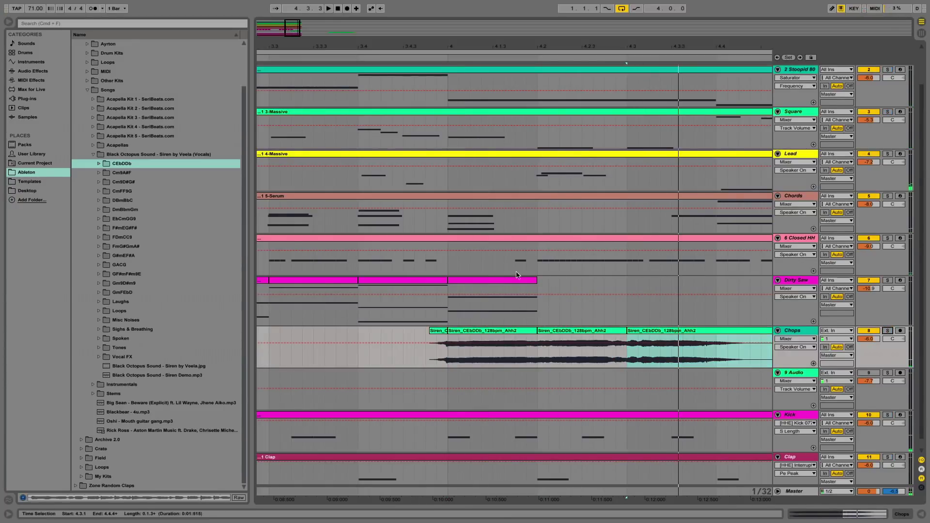
# Undo the splits and the last nudge of the Ahh2 clip on the Chops track
pyautogui.press('super+z')
pyautogui.press('super+z')
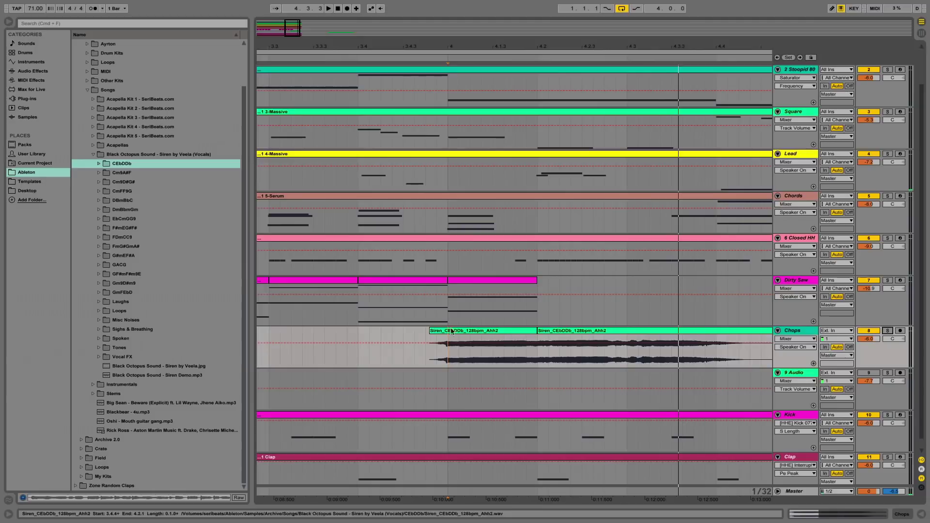
pyautogui.press('super+z')
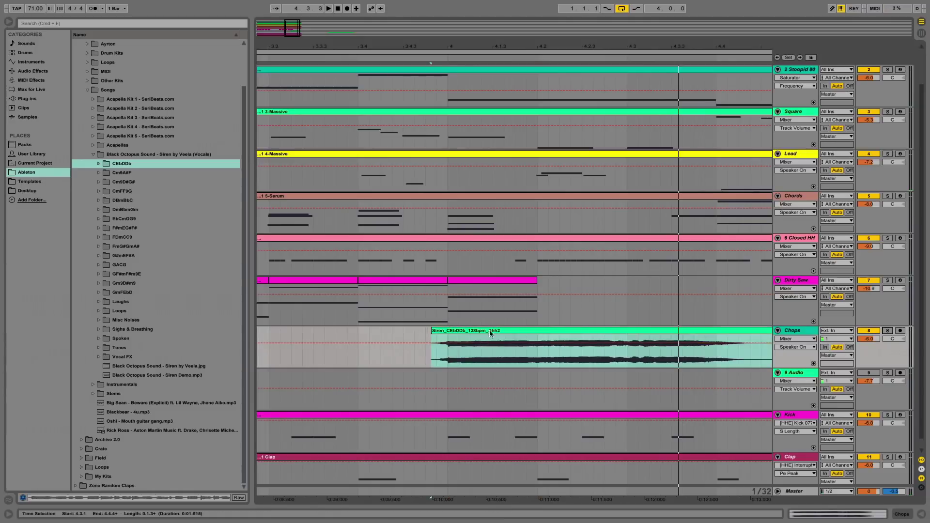
# Nudge the Ahh2 clip on the Chops track slightly earlier ahead of bar 4 and play it from just before its start
pyautogui.moveTo(489, 332); pyautogui.dragTo(488, 332)
pyautogui.click(434, 360)
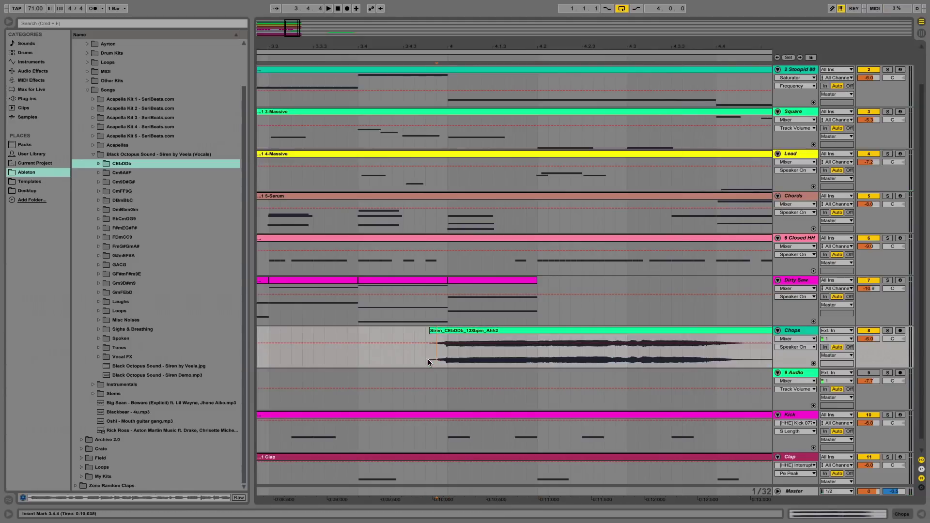
pyautogui.click(421, 357)
pyautogui.press('space')
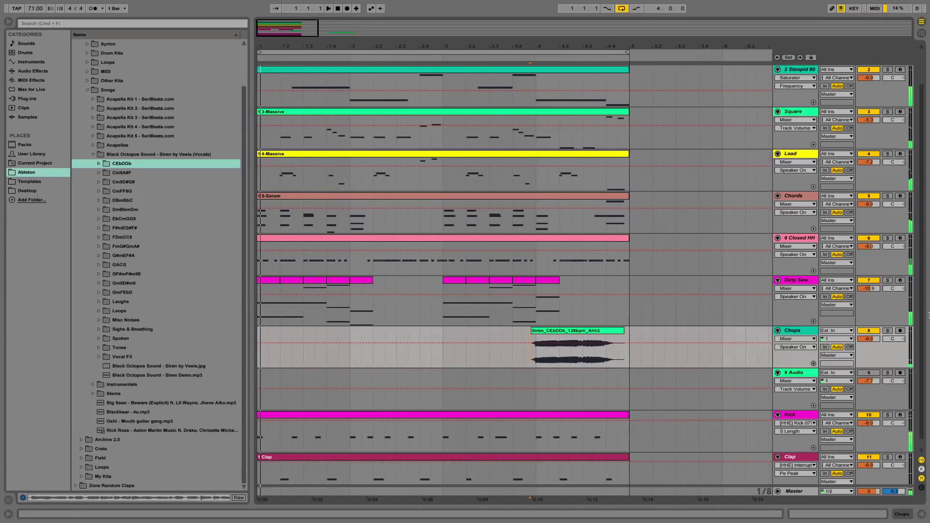
# Lower the Chops track's volume to -8.4 dB and solo the track
pyautogui.moveTo(868, 335); pyautogui.dragTo(868, 345)
pyautogui.click(888, 331)
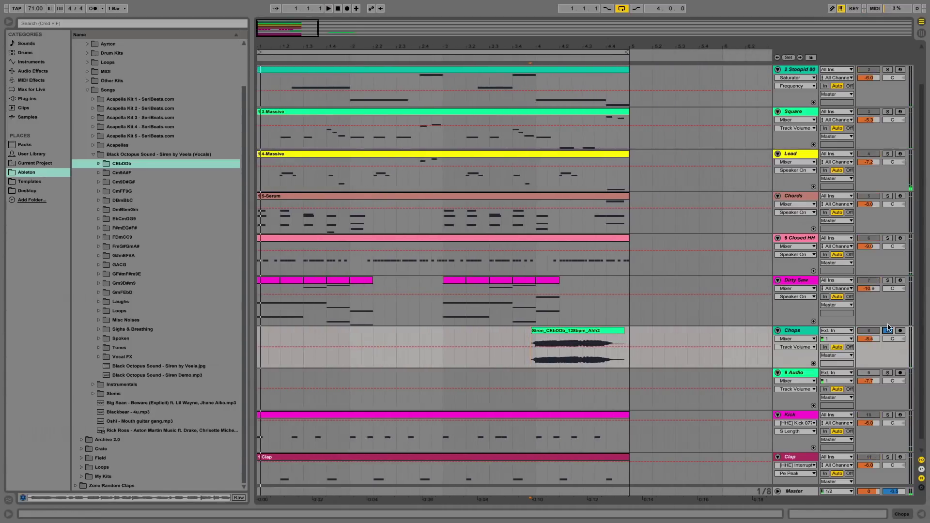
# Move the Siren Chorus clip from the 9 Audio track onto Chops at bar 6 and audition its opening phrase up to about 6.2.3
pyautogui.scroll(-1, 673, 322)
pyautogui.hscroll(5, 671, 328)
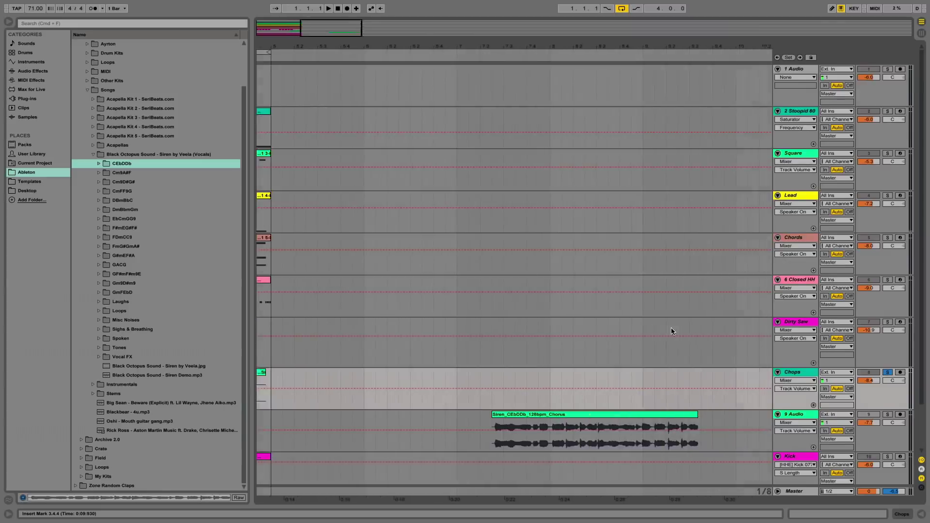
pyautogui.hscroll(-2, 592, 362)
pyautogui.moveTo(605, 363); pyautogui.dragTo(469, 349)
pyautogui.click(434, 344)
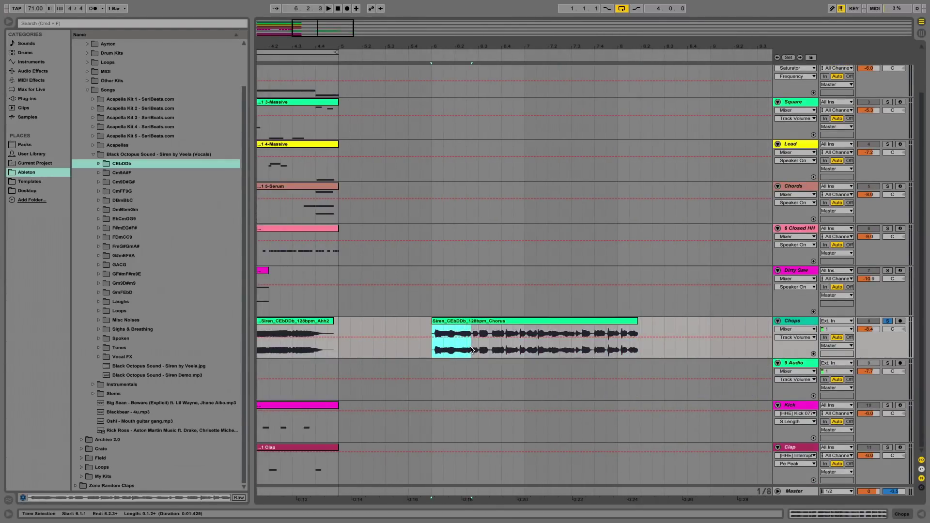
pyautogui.press('space')
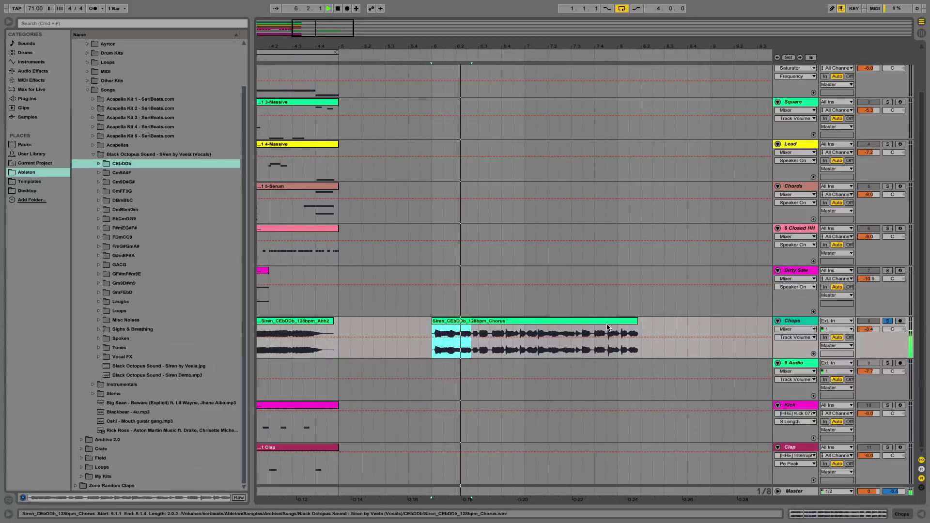
pyautogui.press('space')
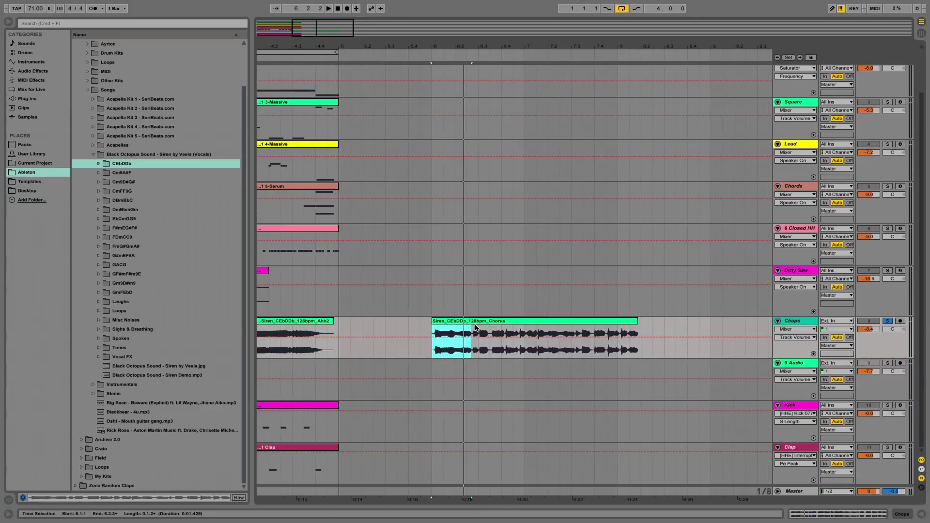
# Paste a copy of the chorus opening phrase at 1.1.1 on the Chops track and play it
pyautogui.hscroll(-10, 368, 330)
pyautogui.click(258, 332)
pyautogui.hotkey('ctrl', 'v')
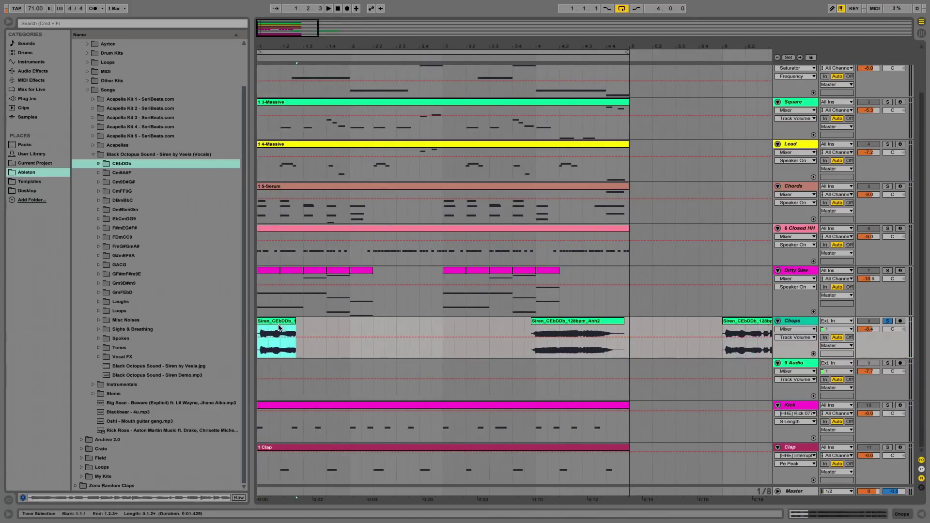
pyautogui.press('space')
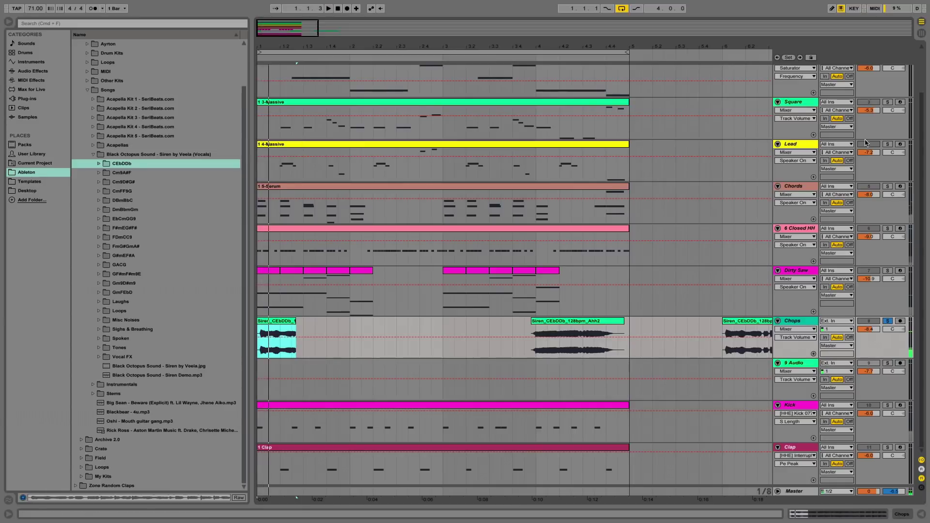
# Solo the Stoopid 808, Square, Chords, Kick and Clap tracks alongside Chops and play the loop with the chorus phrase
pyautogui.scroll(3, 870, 128)
pyautogui.click(888, 111)
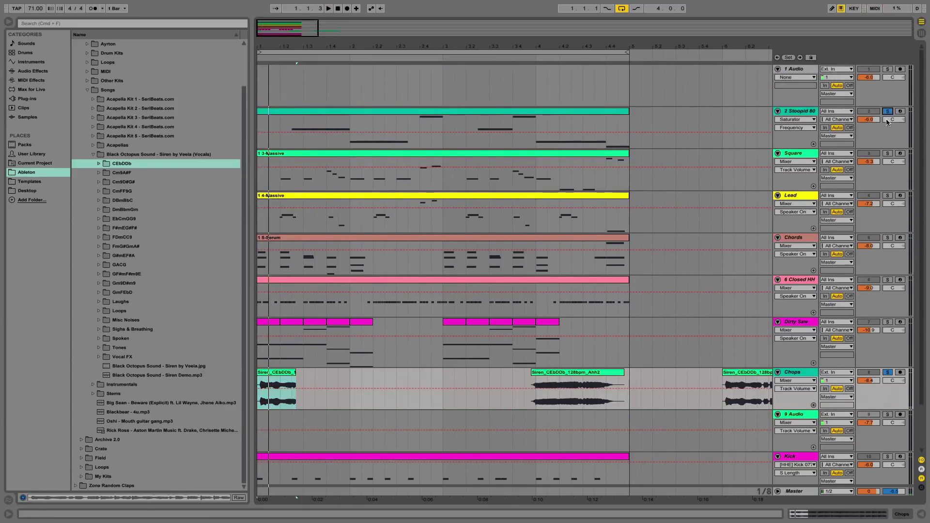
pyautogui.click(888, 154)
pyautogui.scroll(-3, 890, 160)
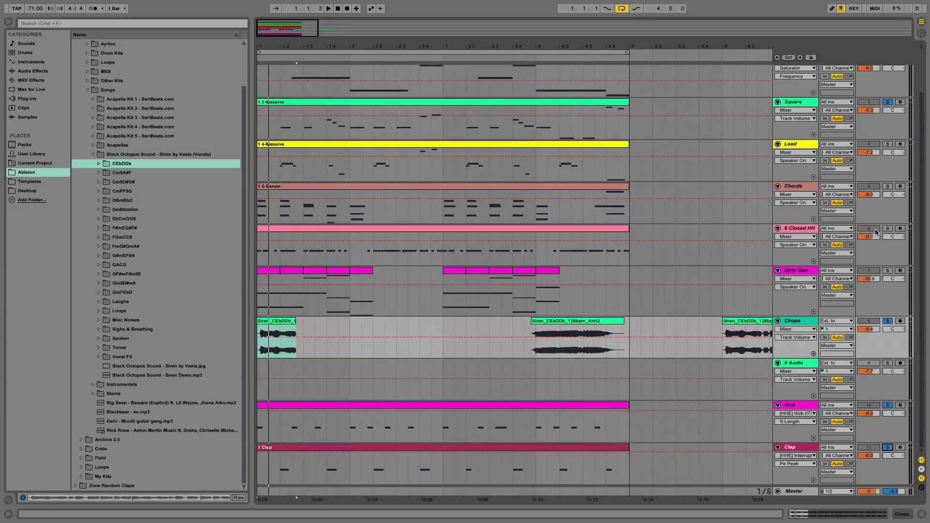
pyautogui.click(887, 189)
pyautogui.press('space')
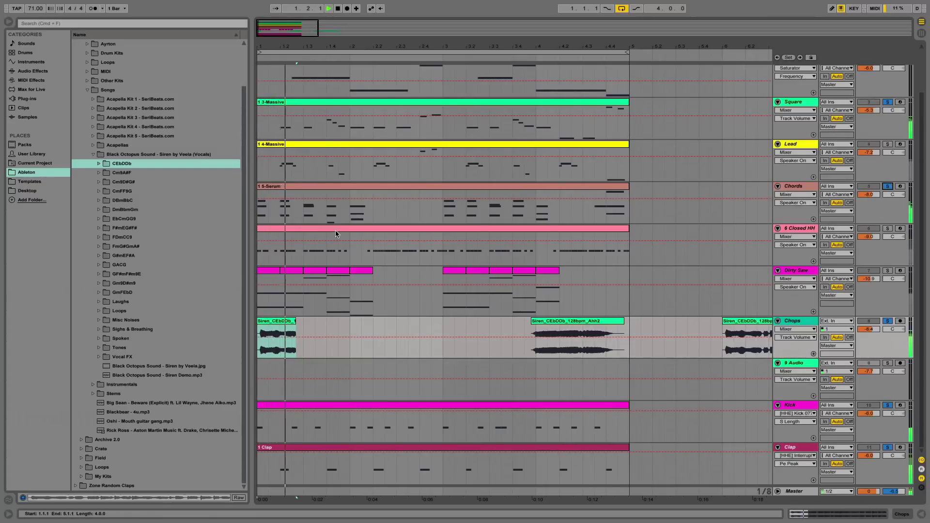
pyautogui.press('space')
pyautogui.press('space')
# Turn on Warp for the chorus clip at bar 1, set its segment tempo to 128 BPM and halve it to 64
pyautogui.moveTo(275, 48); pyautogui.dragTo(274, 97)
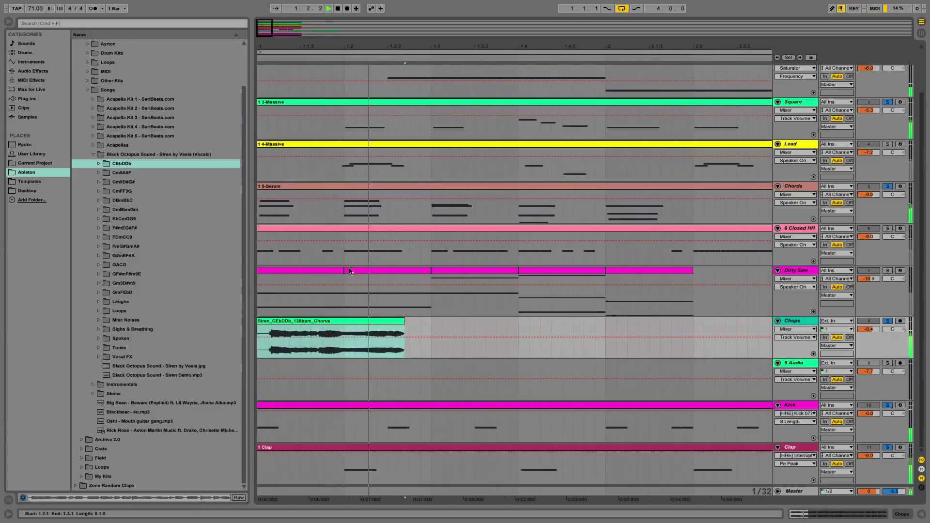
pyautogui.press('space')
pyautogui.press('space')
pyautogui.doubleClick(335, 322)
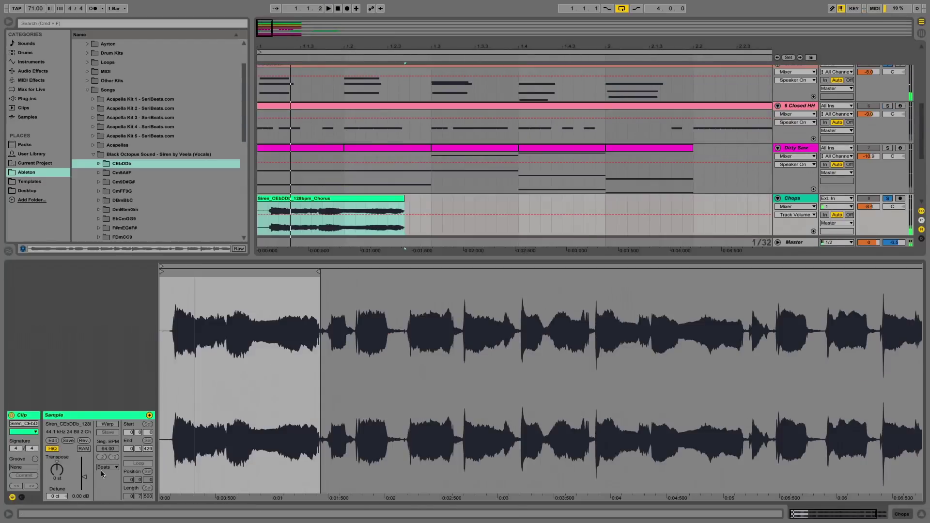
pyautogui.click(108, 425)
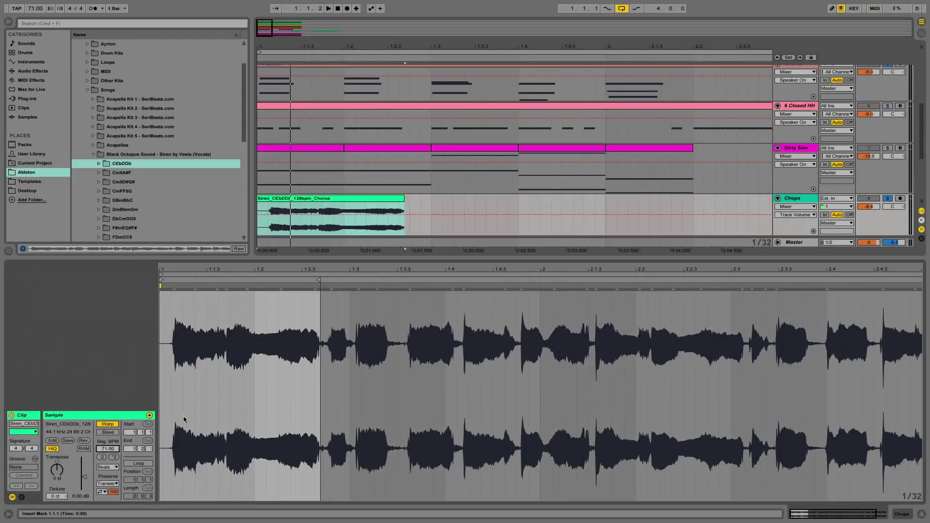
pyautogui.press('Return')
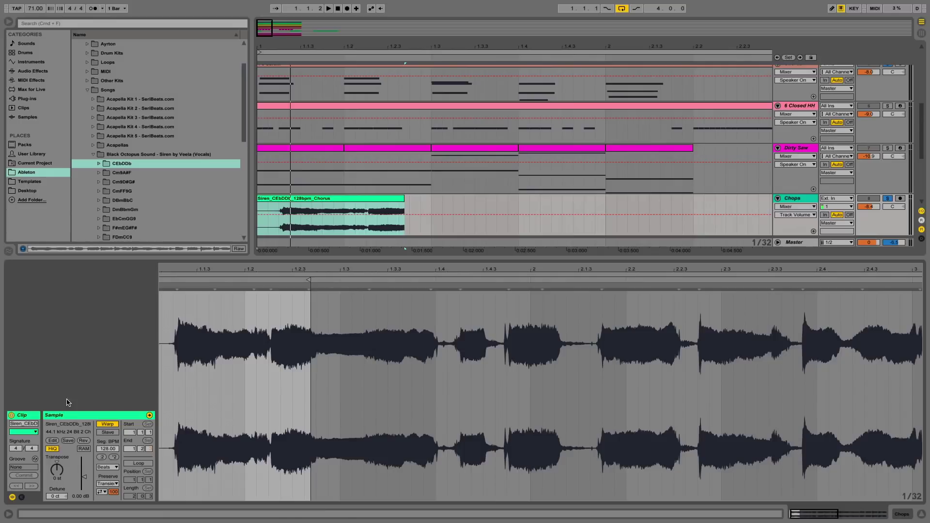
pyautogui.click(103, 457)
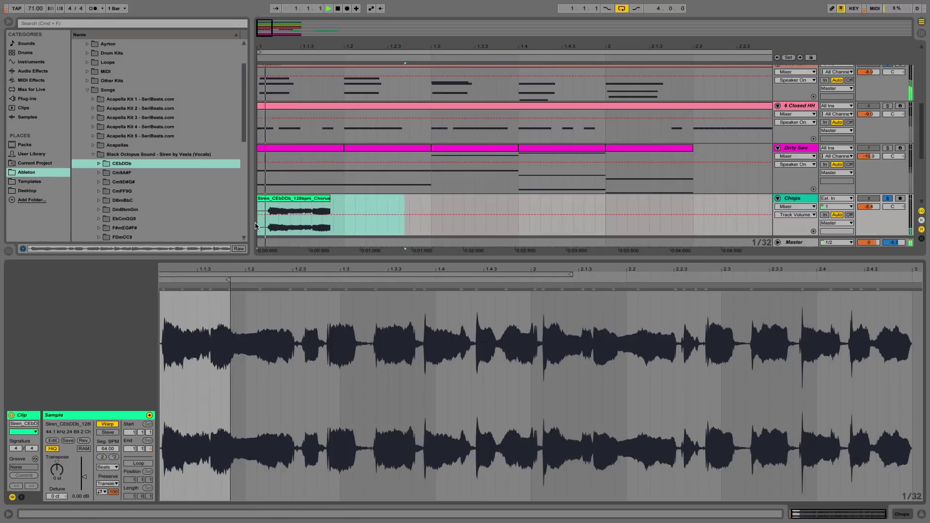
pyautogui.press('space')
# Extend the warped chorus clip to about 1.2.3 and split it at 1.2.1
pyautogui.moveTo(326, 199)
pyautogui.mouseDown()
pyautogui.moveTo(419, 199)
pyautogui.moveTo(396, 202)
pyautogui.mouseUp()
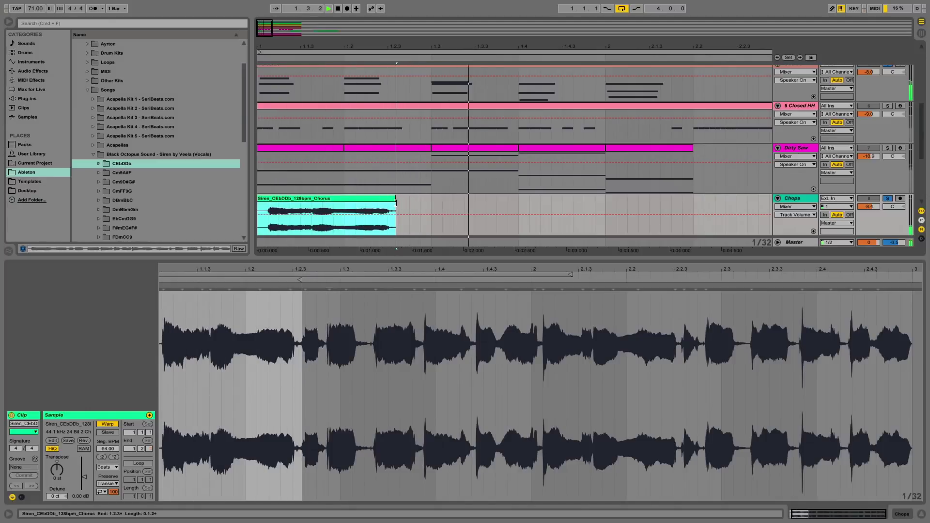
pyautogui.press('space')
pyautogui.click(341, 211)
pyautogui.hotkey('ctrl', 'e')
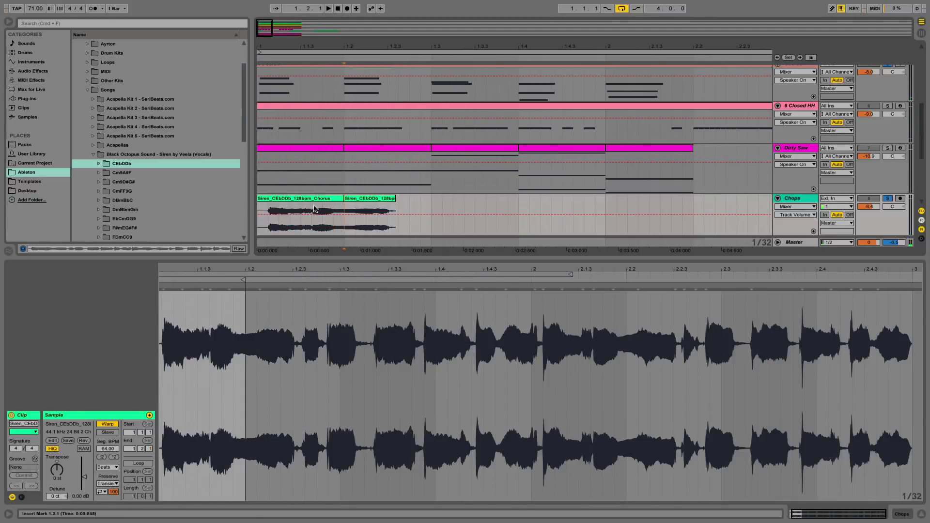
# Deactivate the first chorus slice at 1.1.1 and audition the slice starting at 1.2.1
pyautogui.click(314, 199)
pyautogui.press('0')
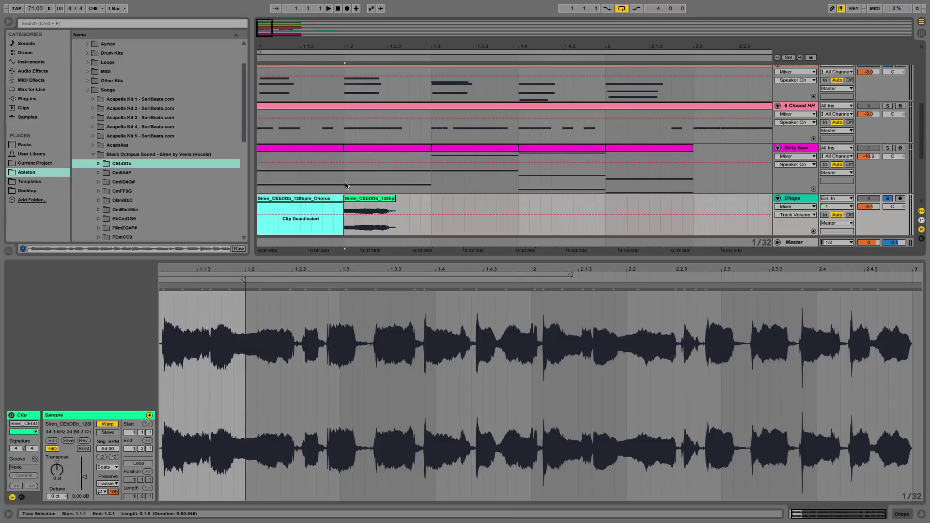
pyautogui.click(369, 189)
pyautogui.click(375, 198)
pyautogui.press('space')
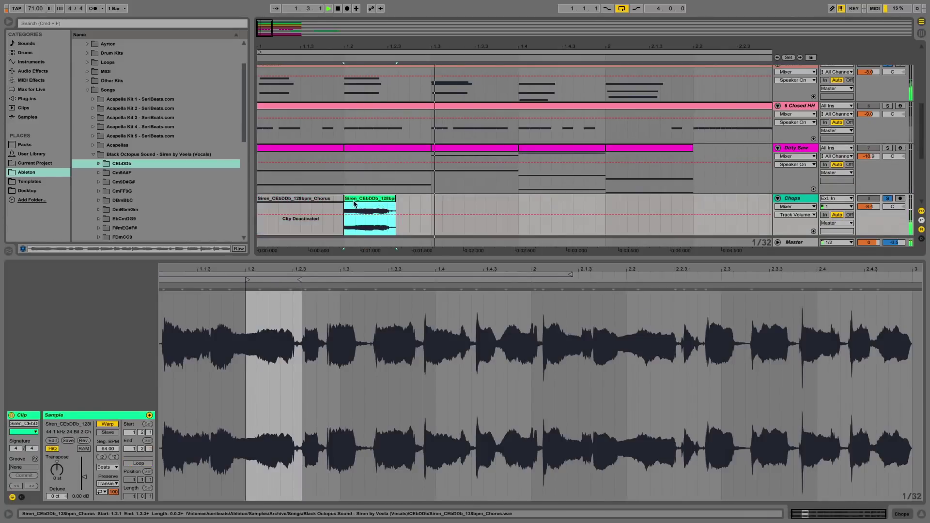
# Paste a copy of the second chorus slice at 2.2.1 on the Chops track and listen to it in the beat
pyautogui.click(612, 199)
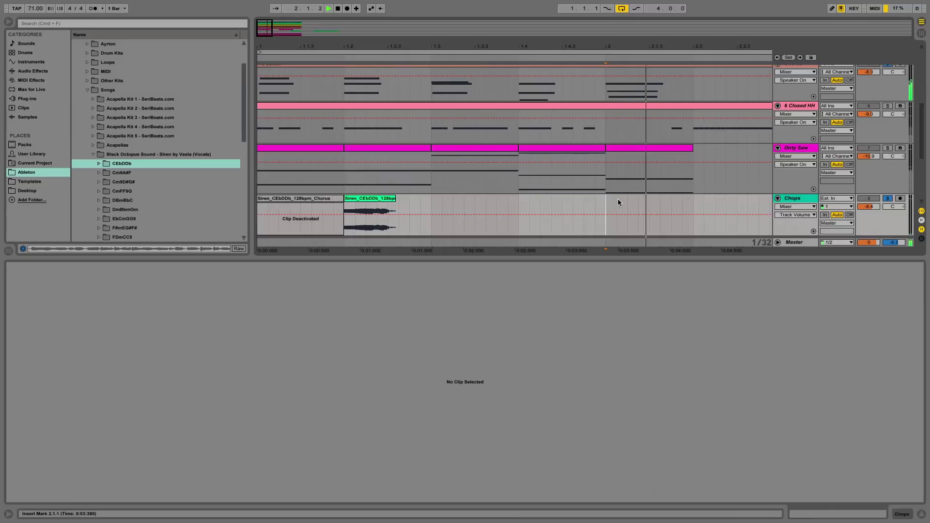
pyautogui.press('space')
pyautogui.press('space')
pyautogui.click(697, 202)
pyautogui.press('super+v')
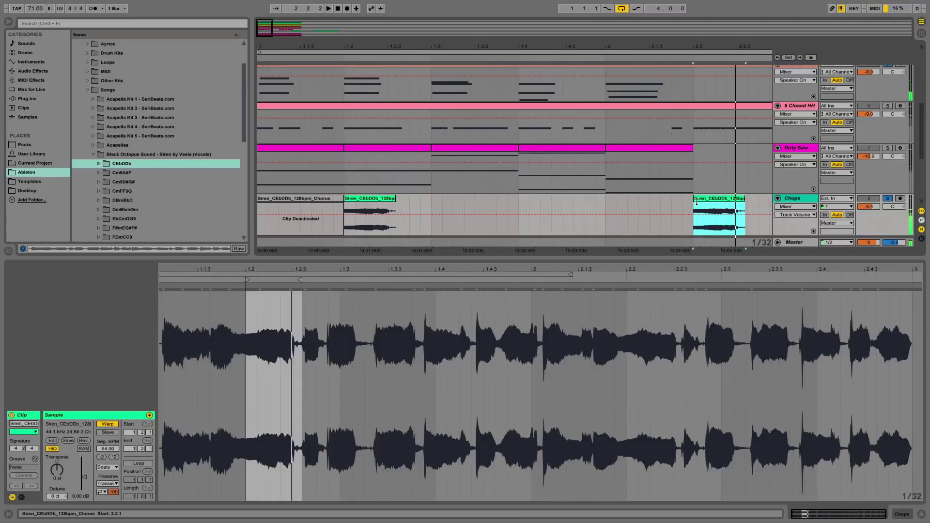
pyautogui.press('space')
pyautogui.press('space')
# Trim the start off the copied chorus slice, keep it starting at 2.2.1, and play it back
pyautogui.moveTo(696, 200); pyautogui.dragTo(671, 200)
pyautogui.press('space')
pyautogui.press('space')
pyautogui.press('space')
pyautogui.hscroll(3, 670, 200)
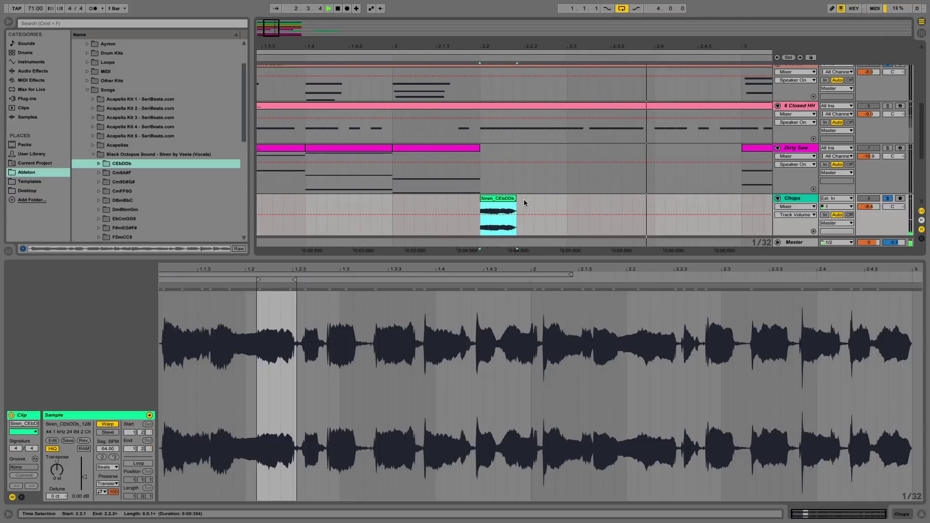
pyautogui.press('space')
pyautogui.press('space')
# Paste a copy of the trimmed chorus slice at 2.4.1, transpose it to 3 st and play it
pyautogui.click(659, 207)
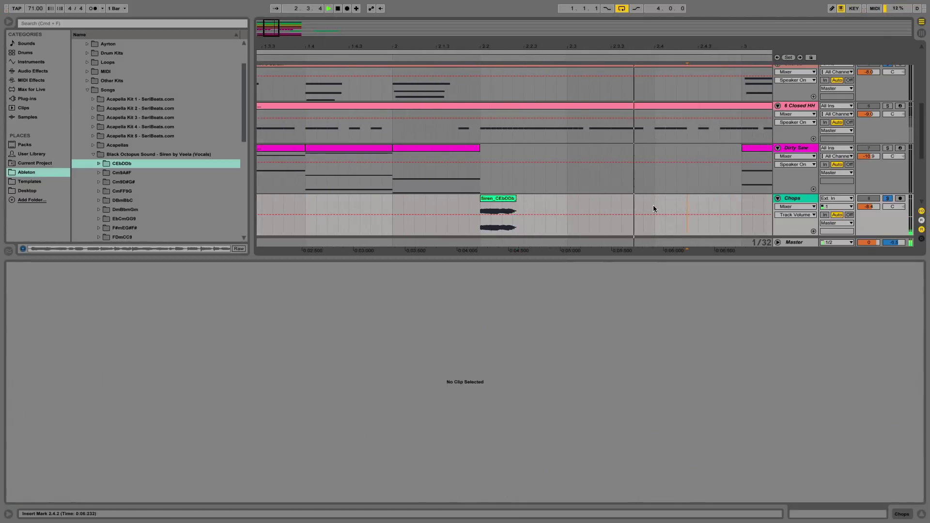
pyautogui.press('super+v')
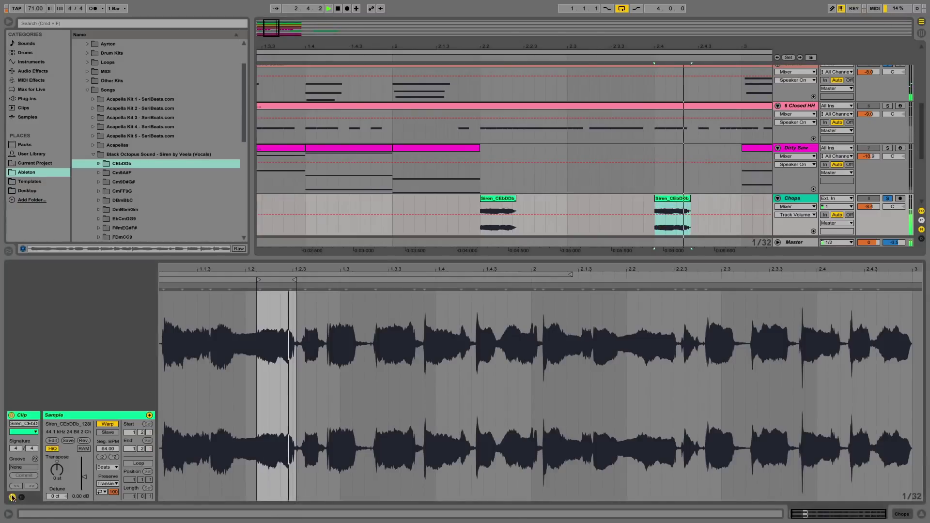
pyautogui.press('space')
pyautogui.moveTo(59, 473); pyautogui.dragTo(59, 467)
pyautogui.press('space')
pyautogui.press('space')
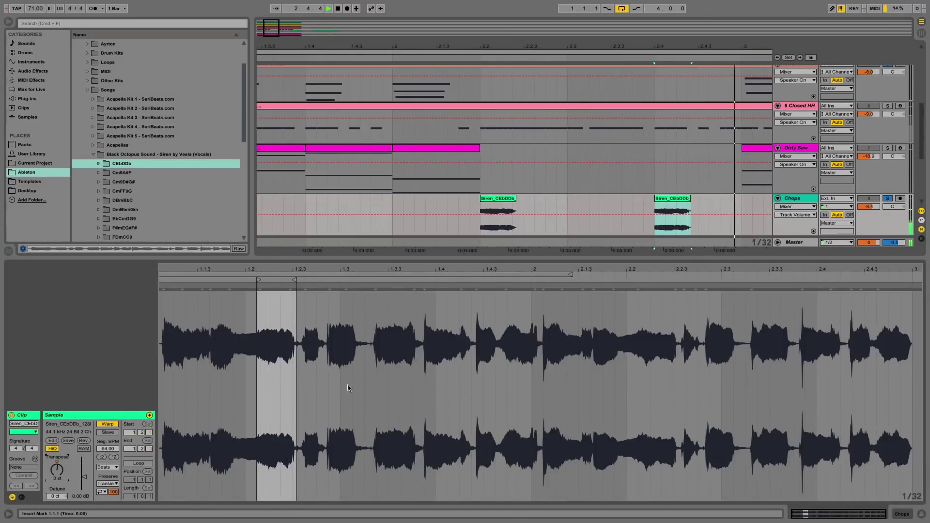
# Set the warp mode of both chorus slices, at 2.4.1 and 2.2.1, to Complex
pyautogui.click(107, 468)
pyautogui.click(107, 503)
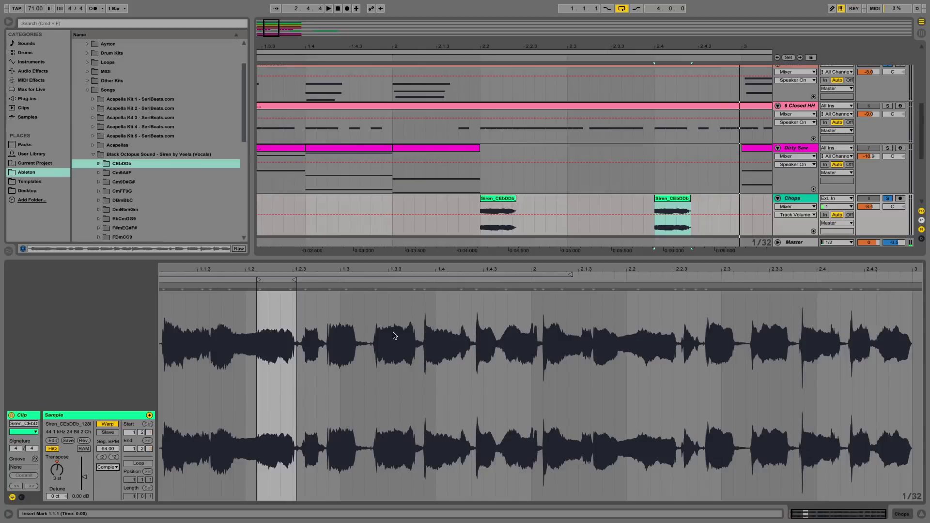
pyautogui.click(491, 204)
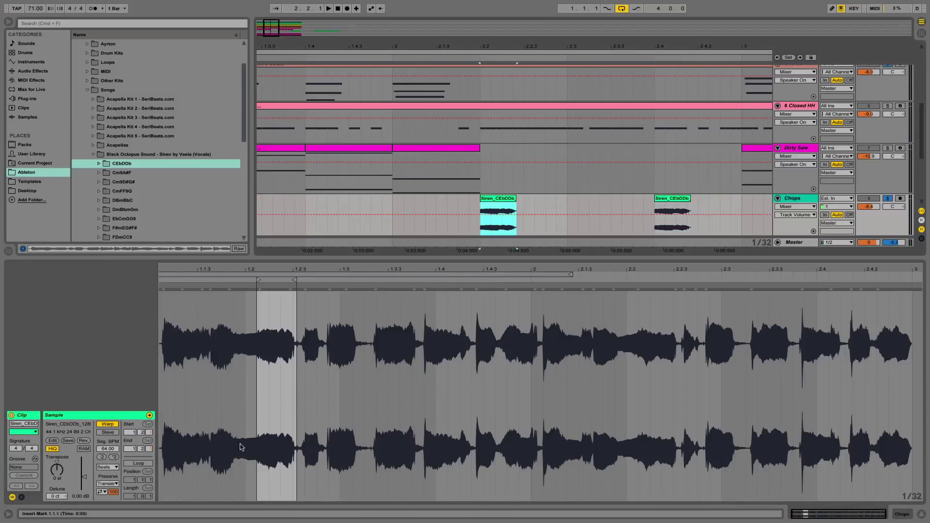
pyautogui.click(107, 468)
pyautogui.click(107, 503)
pyautogui.hscroll(-10, 317, 247)
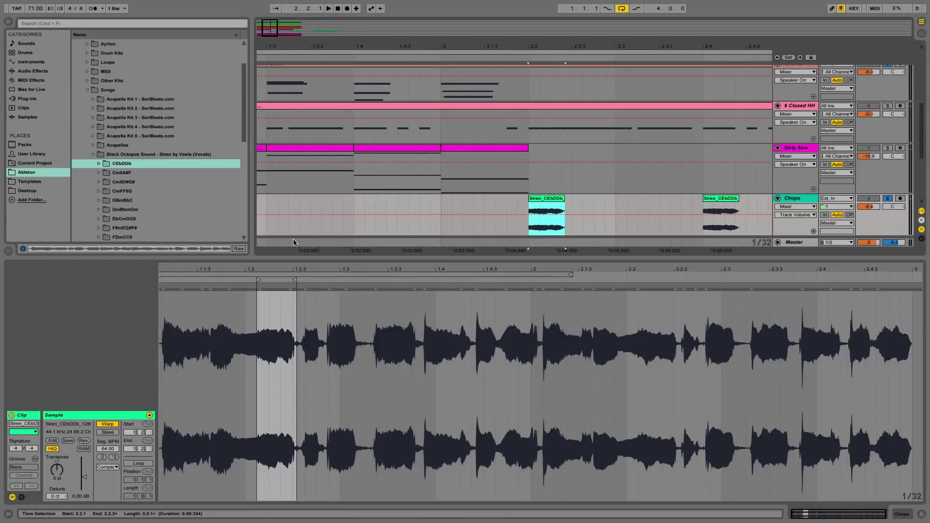
# Set the warp mode of the vocal chop at 1.2 on the Chops track to Complex and play it back
pyautogui.click(366, 212)
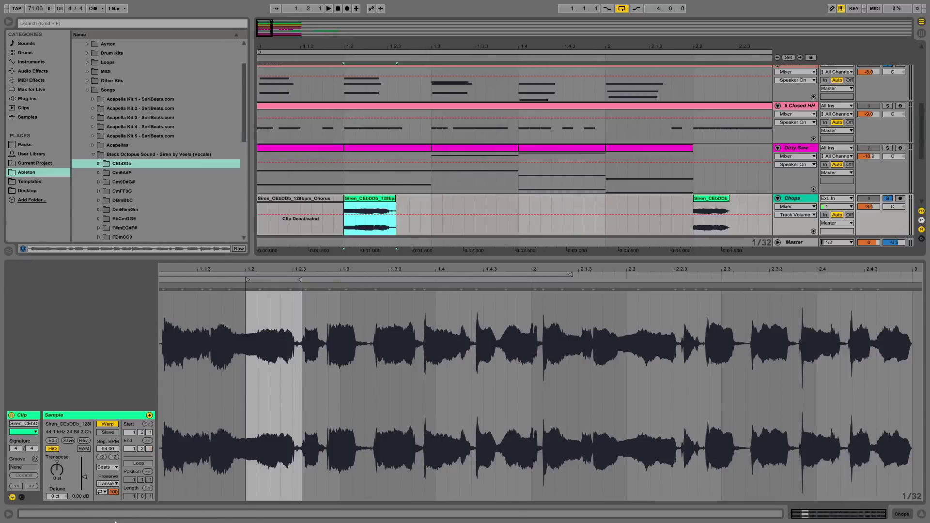
pyautogui.click(110, 468)
pyautogui.click(107, 503)
pyautogui.press('space')
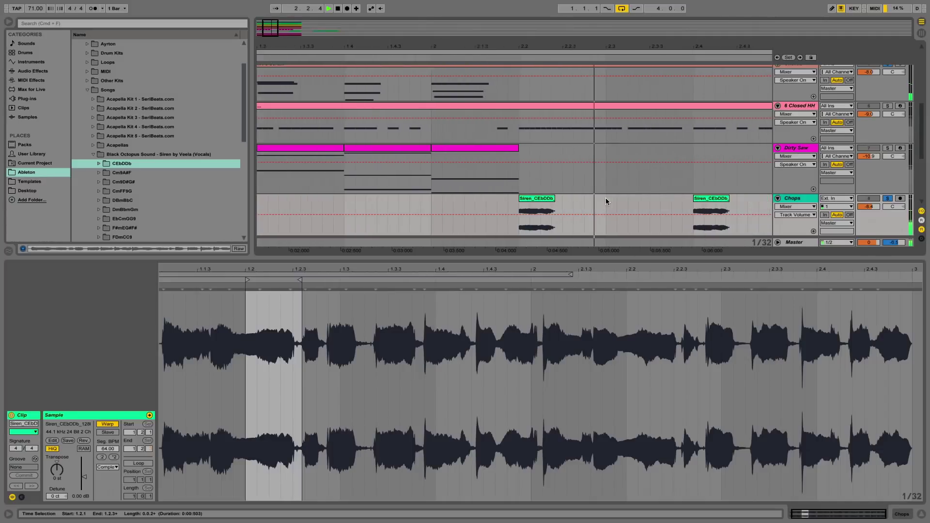
pyautogui.press('space')
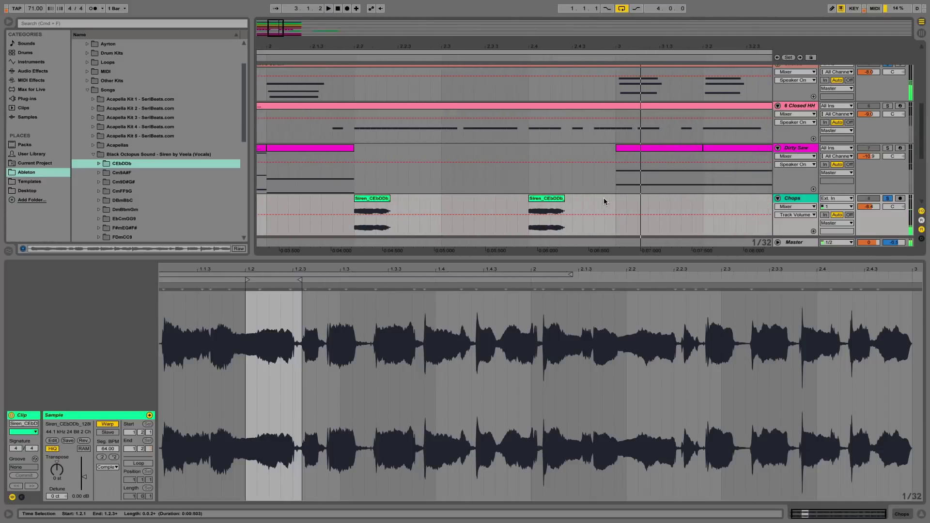
# Move the vocal chop at 2.4 on the Chops track to start at 2.4.3 and audition it
pyautogui.moveTo(553, 198); pyautogui.dragTo(593, 199)
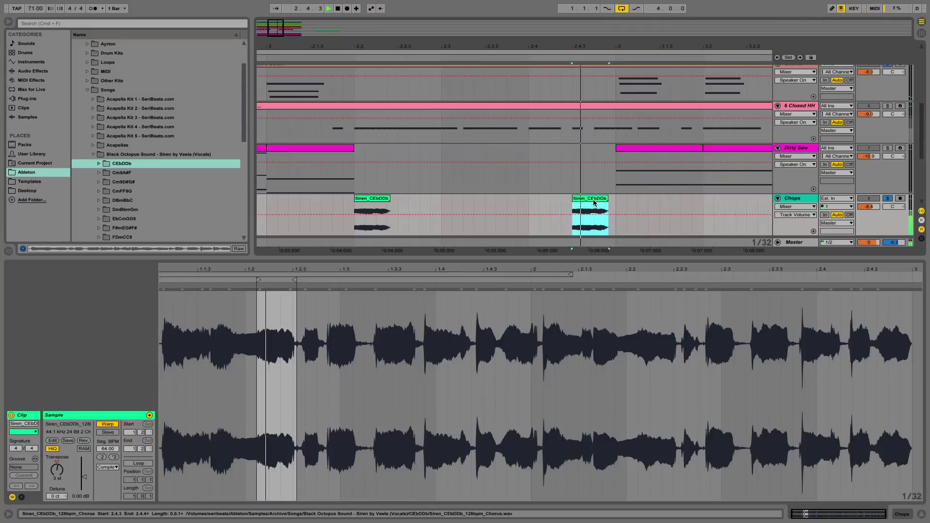
pyautogui.click(522, 208)
pyautogui.press('space')
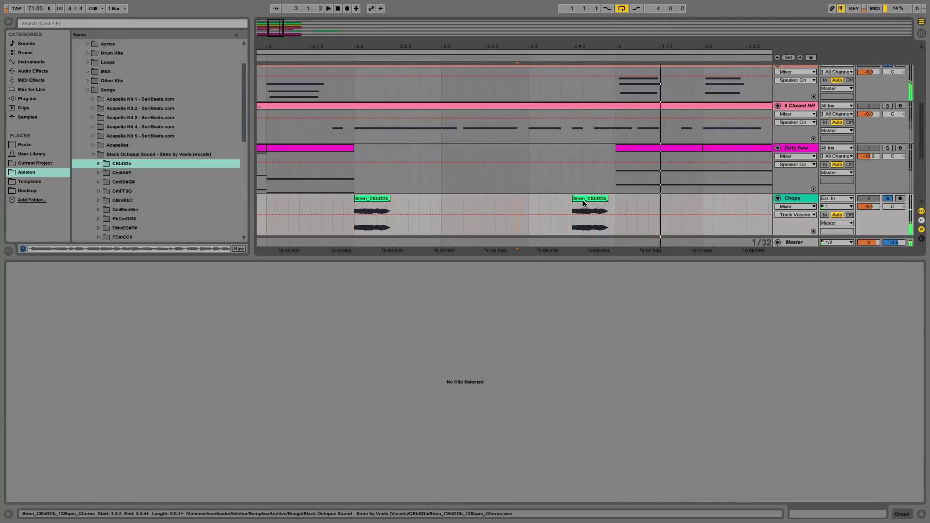
pyautogui.click(588, 211)
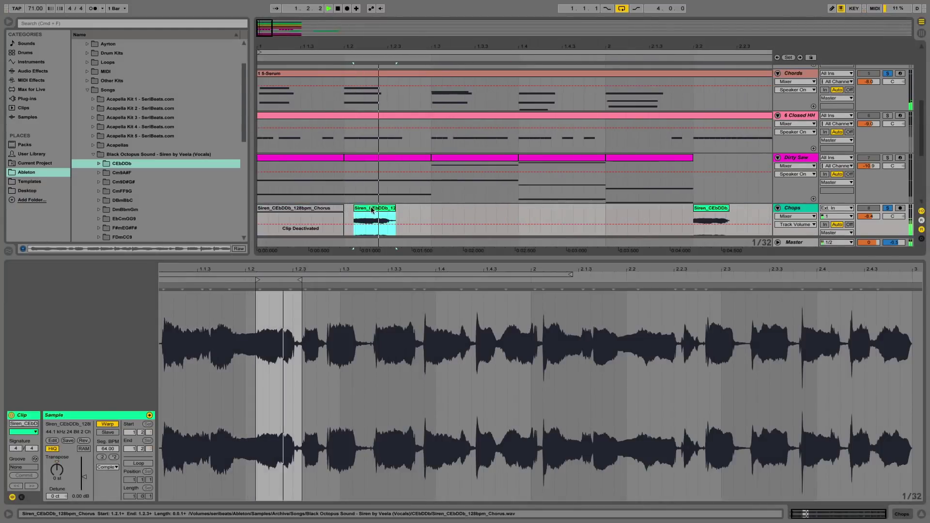
# Shift the trimmed first chop earlier to start at 1.2.1 and select the deactivated clip before it
pyautogui.moveTo(373, 208); pyautogui.dragTo(363, 208)
pyautogui.click(327, 211)
pyautogui.click(331, 209)
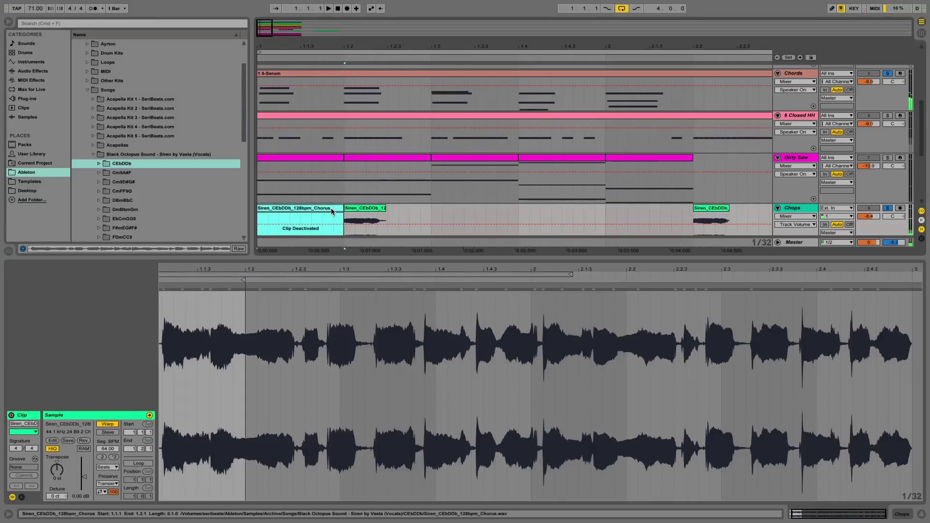
# Hide the clip view and play the arrangement from the start to hear the vocal chops against the beat
pyautogui.click(922, 514)
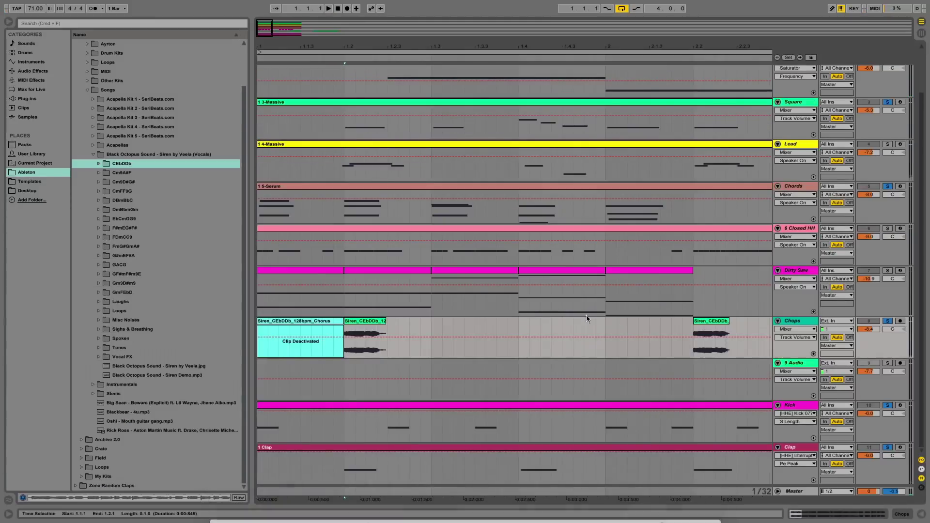
pyautogui.moveTo(500, 47); pyautogui.dragTo(500, 20)
pyautogui.moveTo(571, 332); pyautogui.dragTo(310, 332)
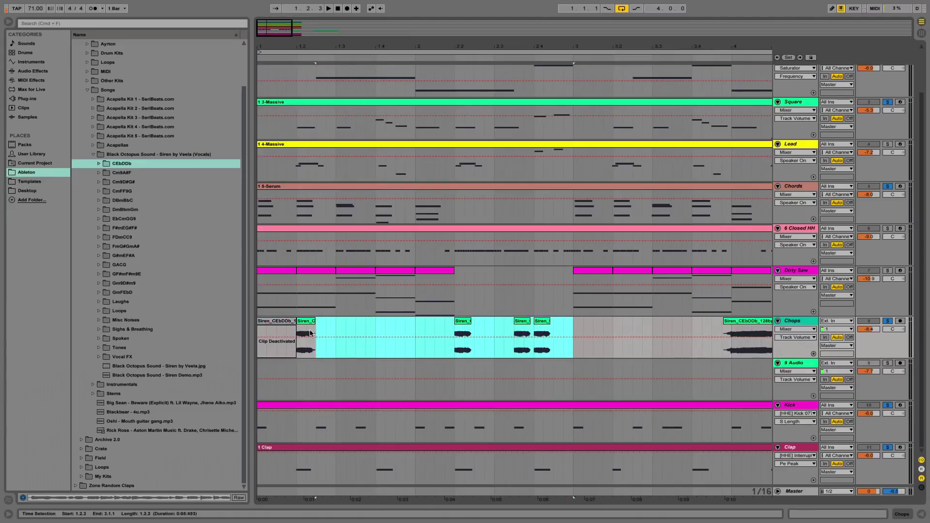
pyautogui.click(294, 333)
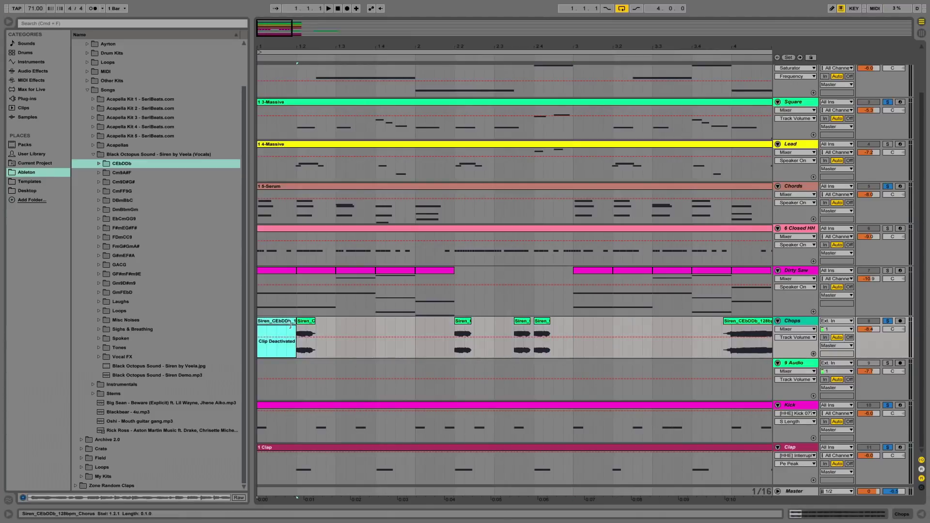
pyautogui.press('space')
pyautogui.press('space')
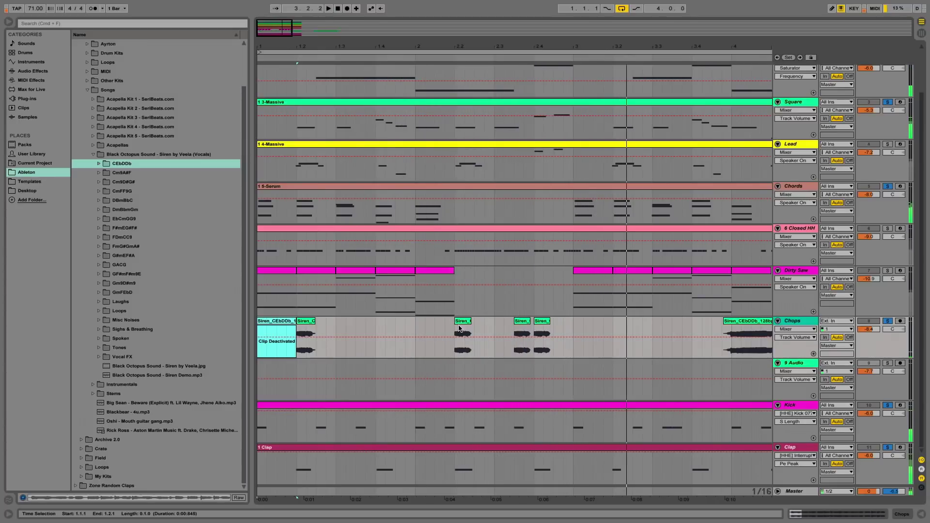
pyautogui.press('space')
# Delete the vocal chops in bar 2 of the Chops track and extend the chop at 1.2 back to 1.1.1
pyautogui.click(463, 321)
pyautogui.moveTo(573, 332); pyautogui.dragTo(419, 334)
pyautogui.press('Delete')
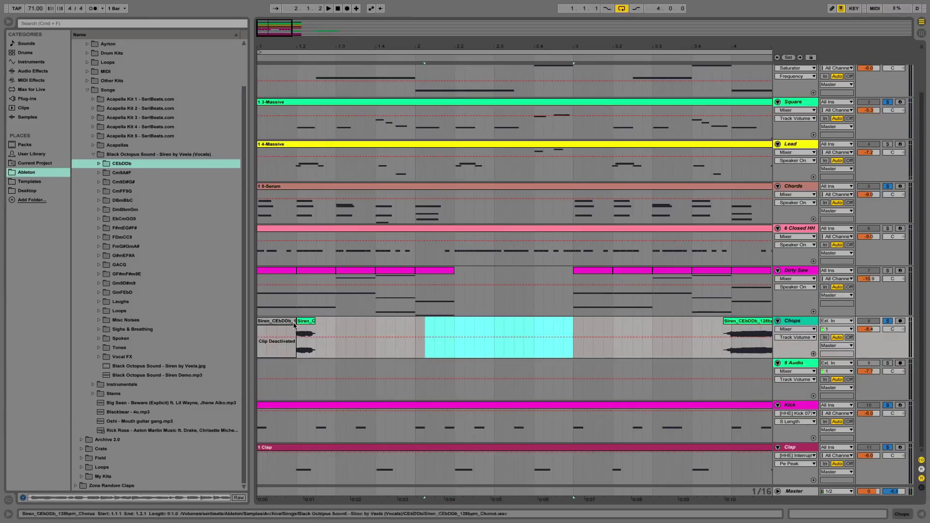
pyautogui.moveTo(297, 321); pyautogui.dragTo(258, 322)
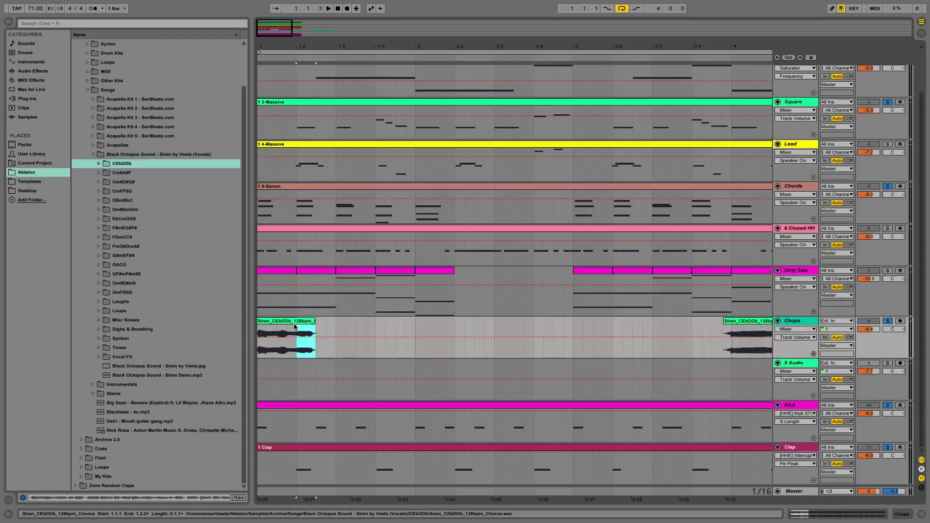
# Undo the chop edits until only the two adjoining active clips at the start and the clip near bar 4 remain
pyautogui.press('super+z')
pyautogui.press('super+z')
pyautogui.press('super+z')
pyautogui.press('super+z')
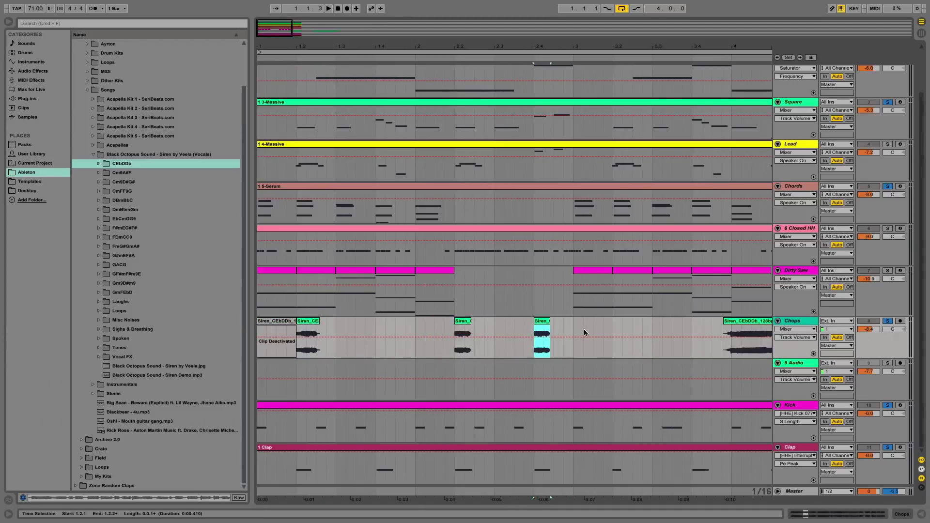
pyautogui.press('super+z')
pyautogui.press('super+z')
pyautogui.press('super+z')
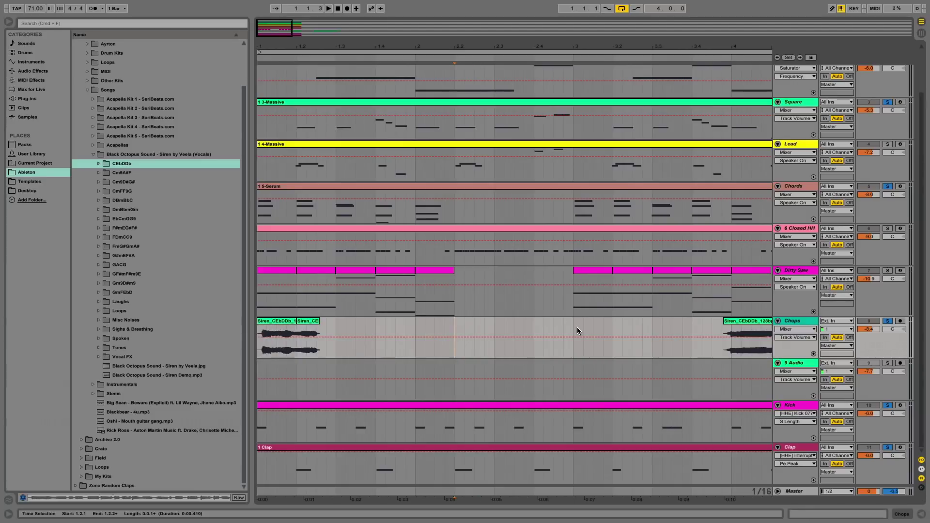
# Extend the first chorus clip on the Chops track to end at 1.2.3 and open its sample view
pyautogui.moveTo(295, 321)
pyautogui.mouseDown()
pyautogui.moveTo(381, 329)
pyautogui.moveTo(312, 323)
pyautogui.mouseUp()
pyautogui.scroll(1, 305, 322)
pyautogui.click(305, 322)
pyautogui.doubleClick(299, 330)
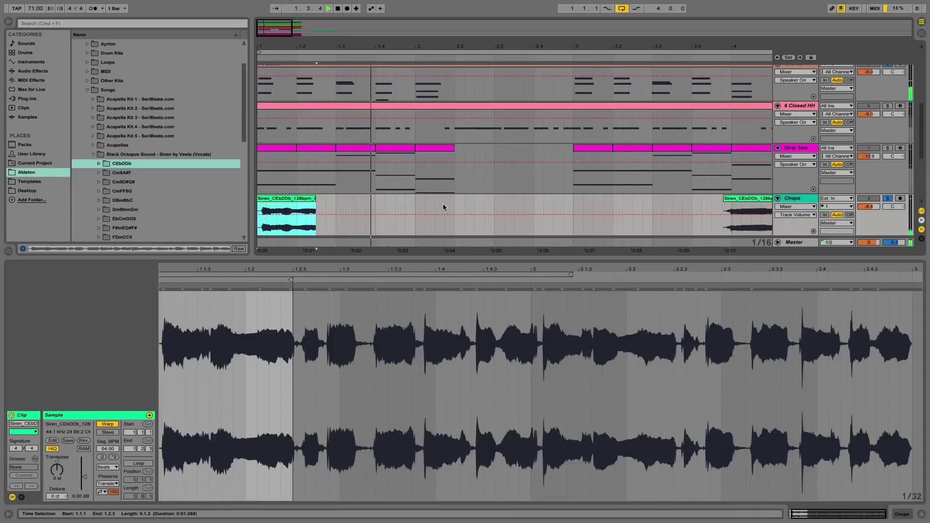
# Paste a copy of the chorus clip at 2.1.1 and lengthen it to end slightly past 2.4.2
pyautogui.click(414, 205)
pyautogui.hotkey('ctrl', 'v')
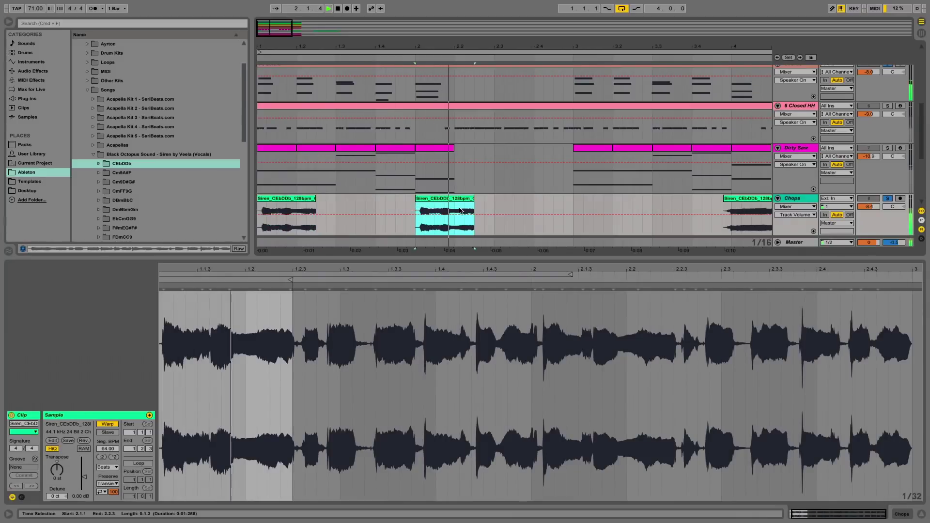
pyautogui.press('space')
pyautogui.moveTo(471, 200)
pyautogui.mouseDown()
pyautogui.moveTo(592, 199)
pyautogui.moveTo(544, 201)
pyautogui.mouseUp()
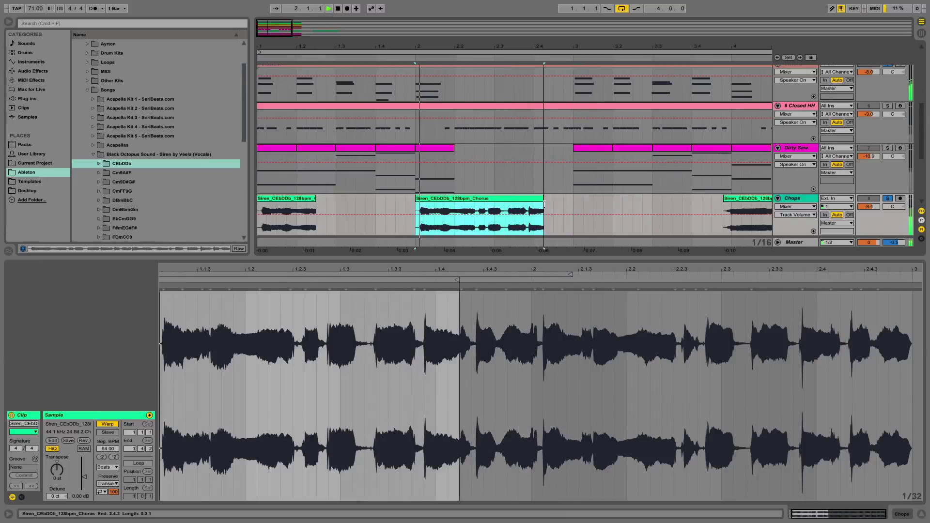
pyautogui.click(486, 208)
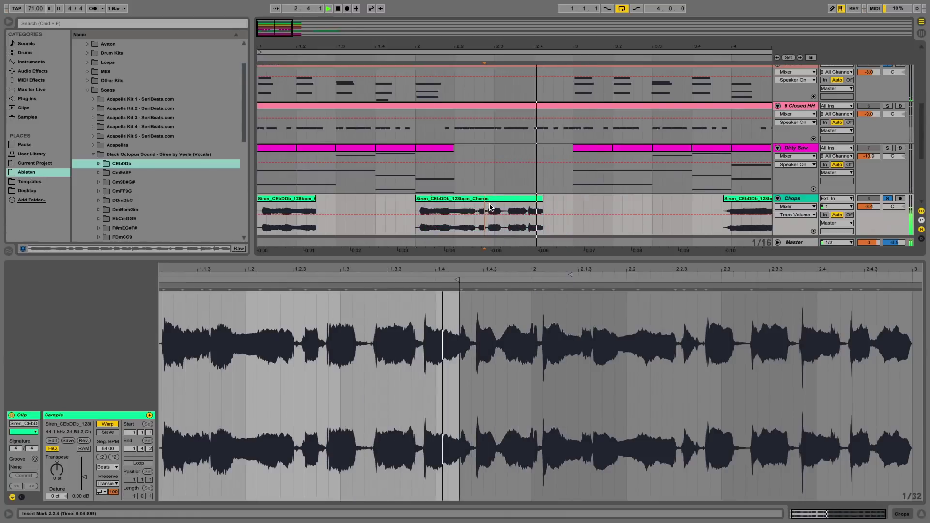
pyautogui.moveTo(543, 199); pyautogui.dragTo(548, 198)
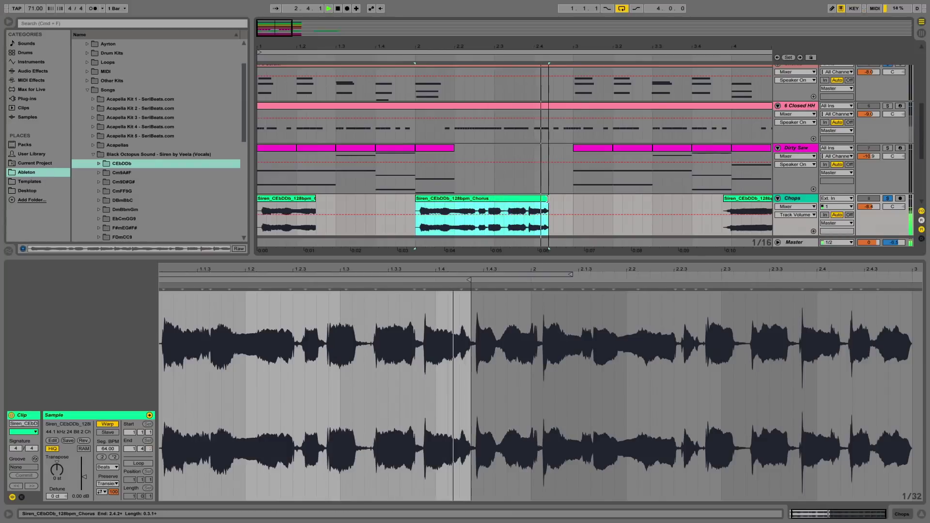
# Split the copied chorus clip in bar 2 at 2.2.3
pyautogui.click(478, 208)
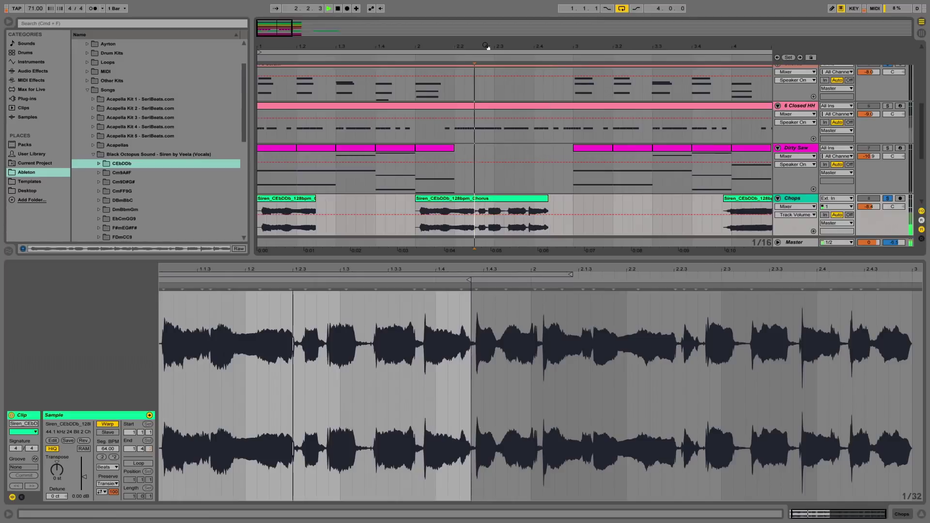
pyautogui.press('super+e')
pyautogui.moveTo(492, 47); pyautogui.dragTo(491, 68)
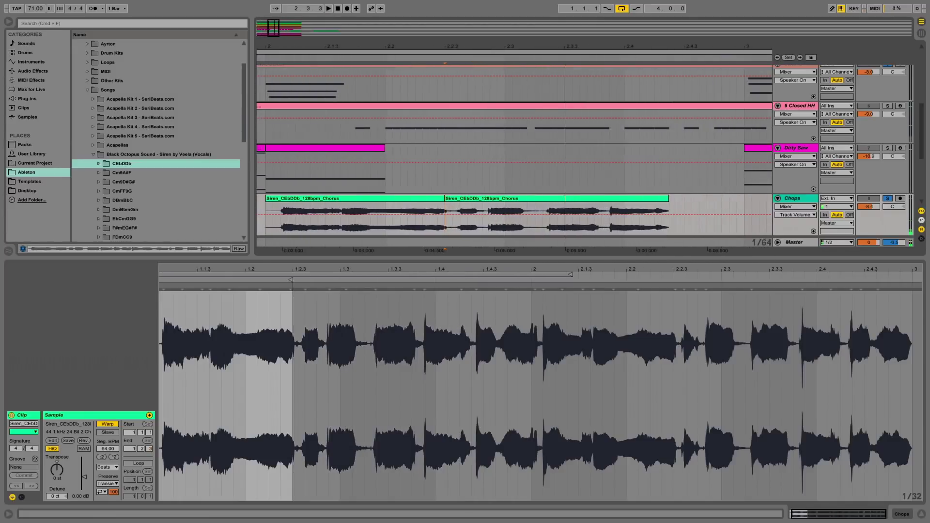
# Try shifting the second piece of the split clip slightly later, audition it, and undo the move
pyautogui.click(601, 212)
pyautogui.moveTo(618, 197); pyautogui.dragTo(632, 202)
pyautogui.click(456, 208)
pyautogui.press('space')
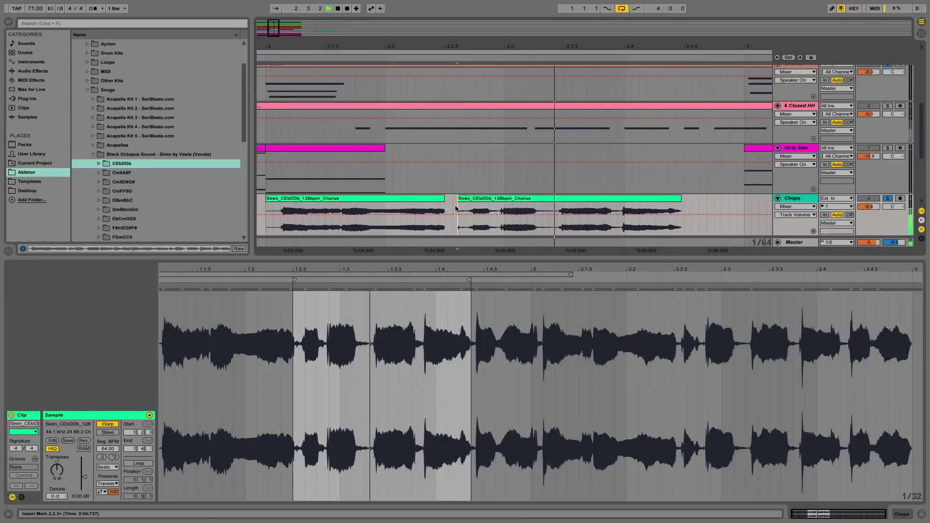
pyautogui.press('space')
pyautogui.press('space')
pyautogui.press('space')
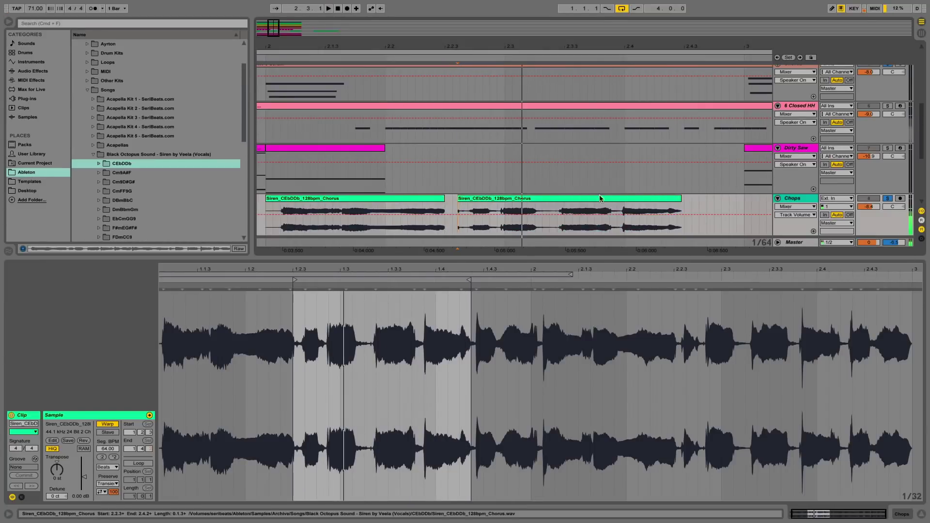
pyautogui.press('super+z')
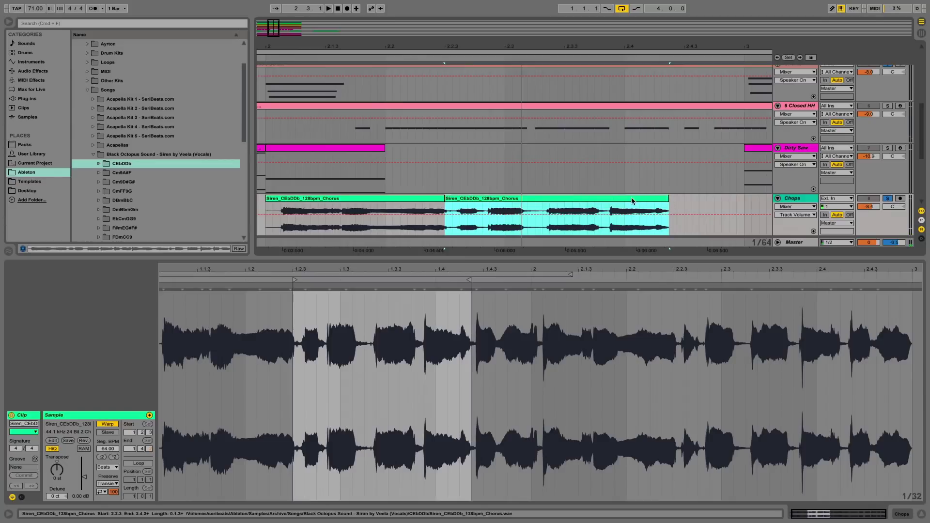
# Move the second piece earlier to start just after 2.2.2 and extend its end to 3.1.1
pyautogui.moveTo(632, 197); pyautogui.dragTo(611, 203)
pyautogui.press('space')
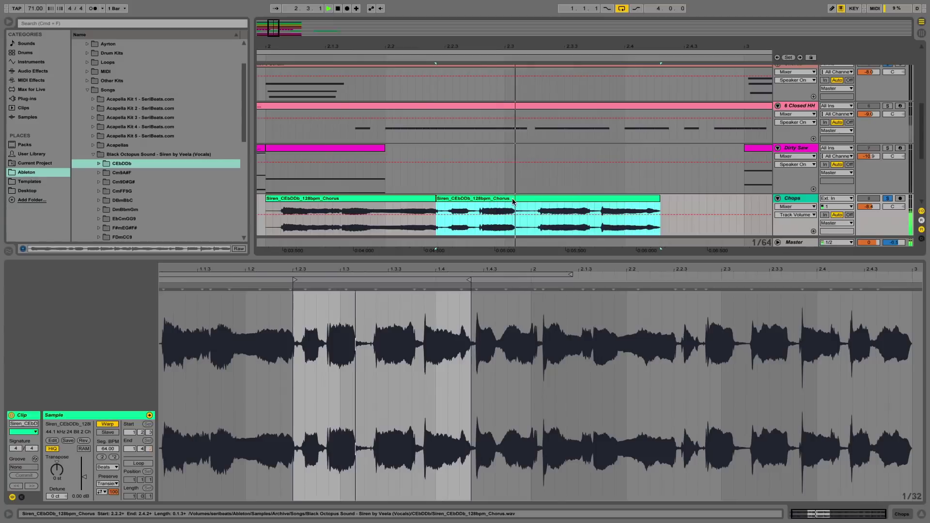
pyautogui.moveTo(659, 199); pyautogui.dragTo(744, 197)
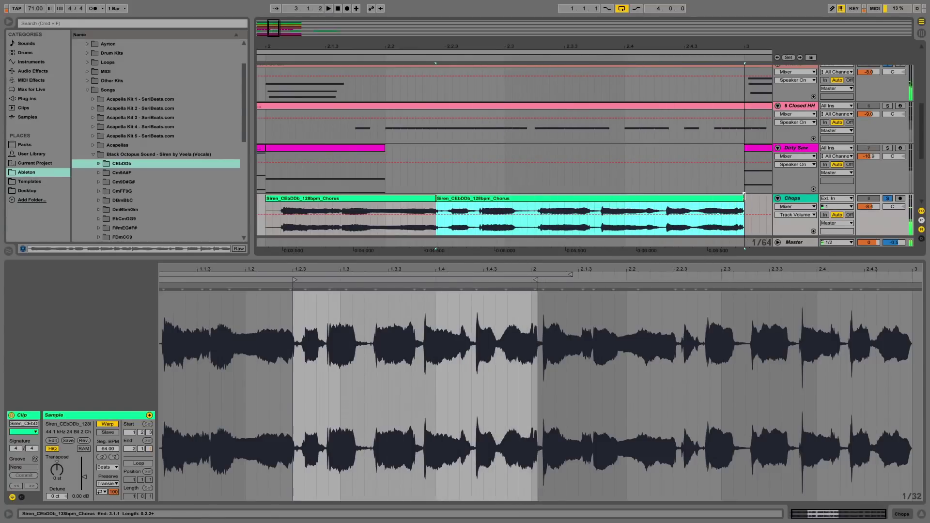
pyautogui.hscroll(-1, 520, 197)
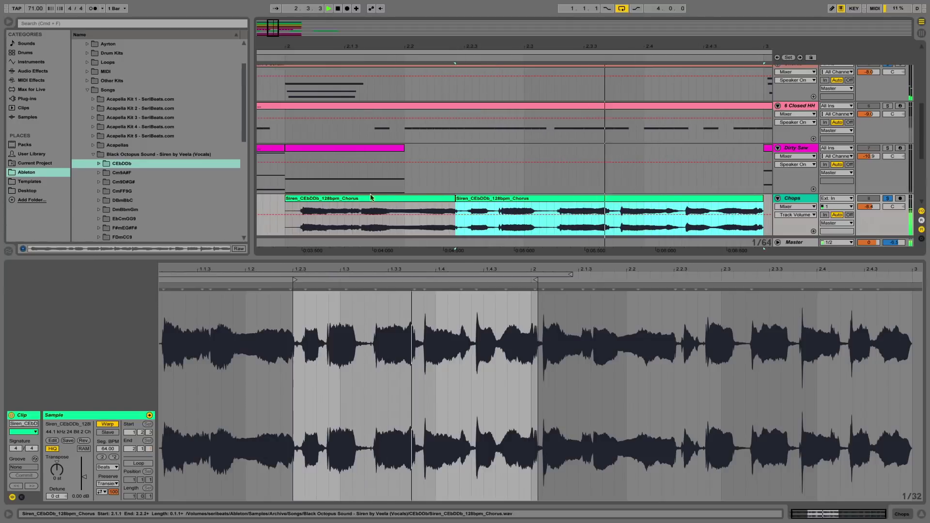
# Trim the start of the first piece in bar 2 and shift it to begin just after 2.1.1
pyautogui.press('space')
pyautogui.moveTo(288, 196); pyautogui.dragTo(312, 200)
pyautogui.click(287, 199)
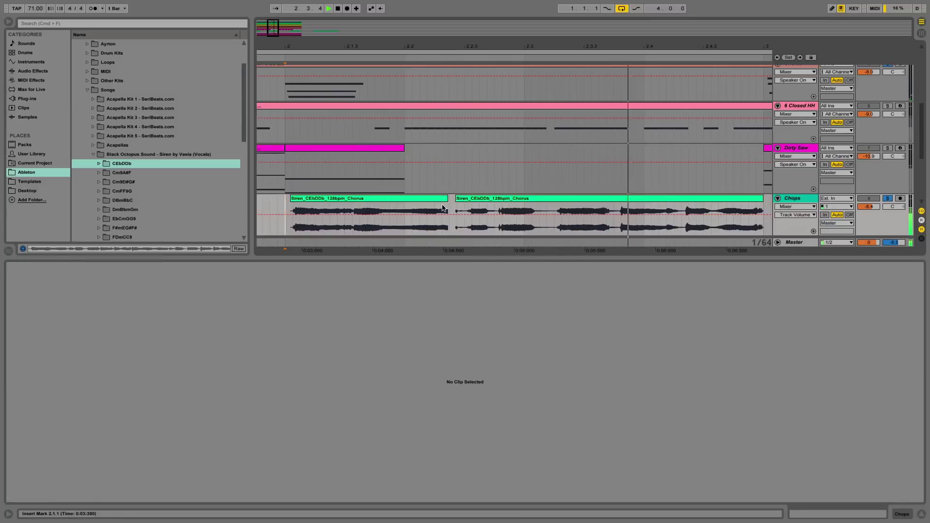
# Split the second piece at 2.4.3 and delete the remainder up to 3.1.1
pyautogui.click(714, 210)
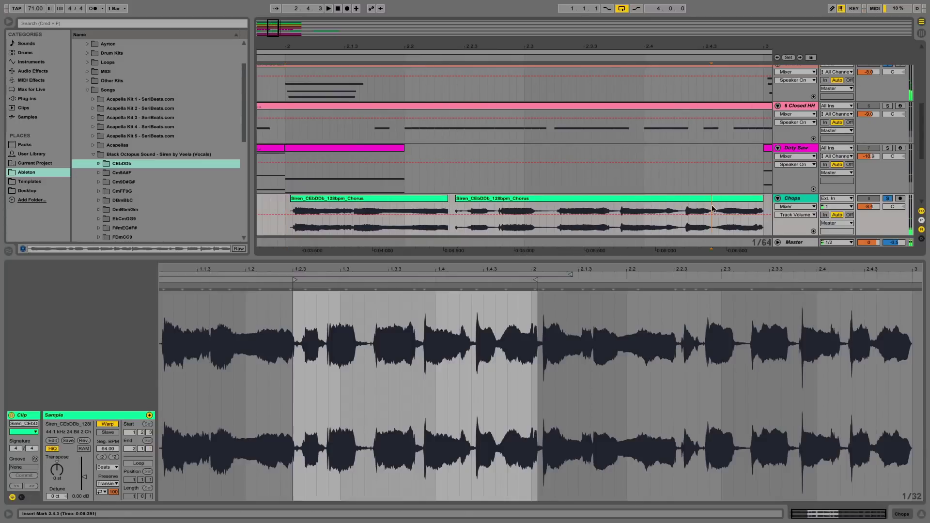
pyautogui.press('super+e')
pyautogui.click(747, 196)
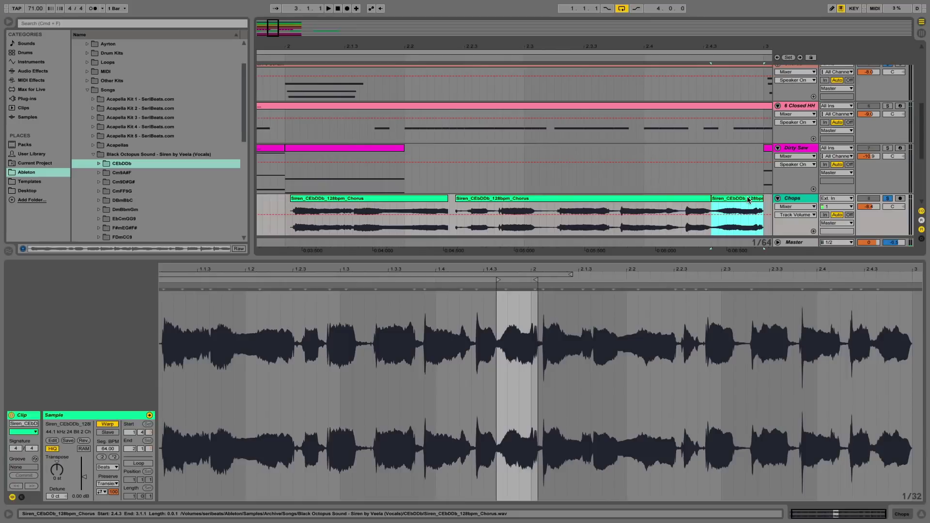
pyautogui.press('Delete')
# Audition the end of the shortened vocal phrase, starting playback at 2.3.4
pyautogui.hscroll(5, 714, 188)
pyautogui.hscroll(-10, 713, 189)
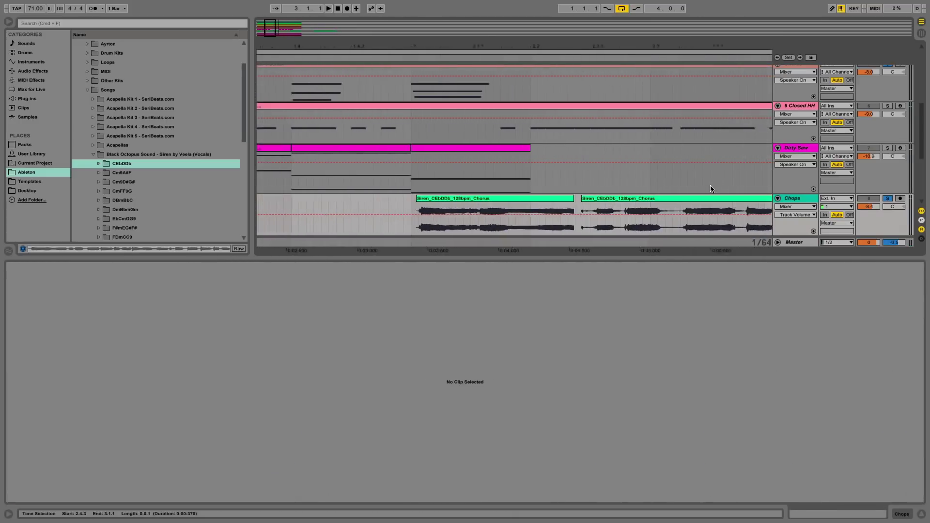
pyautogui.moveTo(572, 57); pyautogui.dragTo(572, 46)
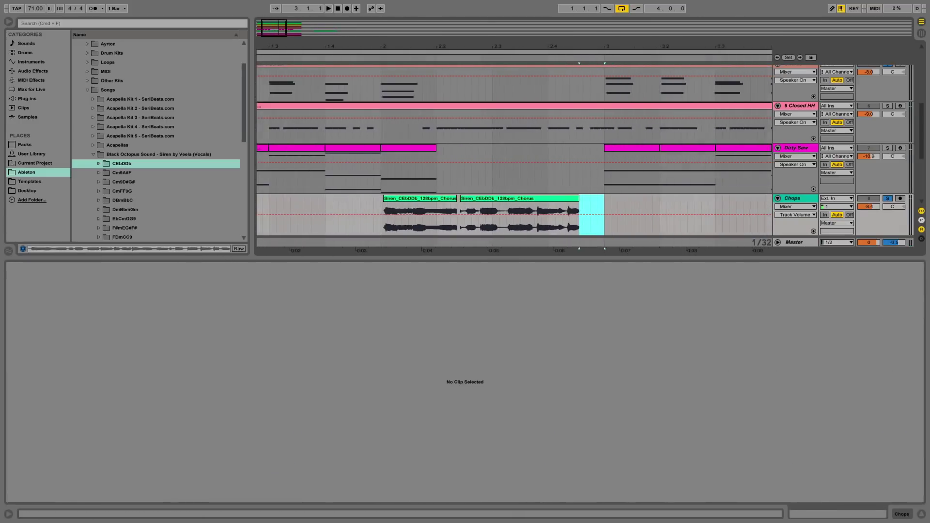
pyautogui.click(556, 211)
pyautogui.press('space')
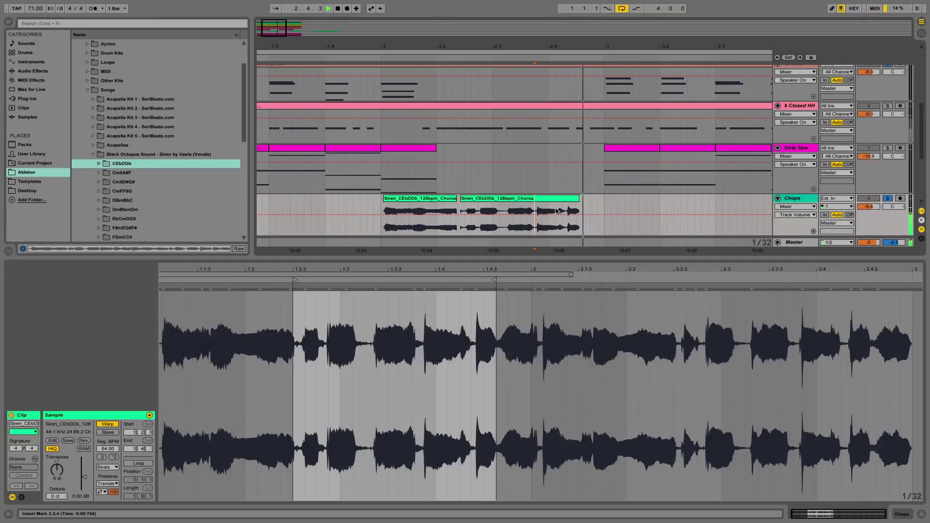
pyautogui.moveTo(571, 57); pyautogui.dragTo(571, 63)
pyautogui.press('space')
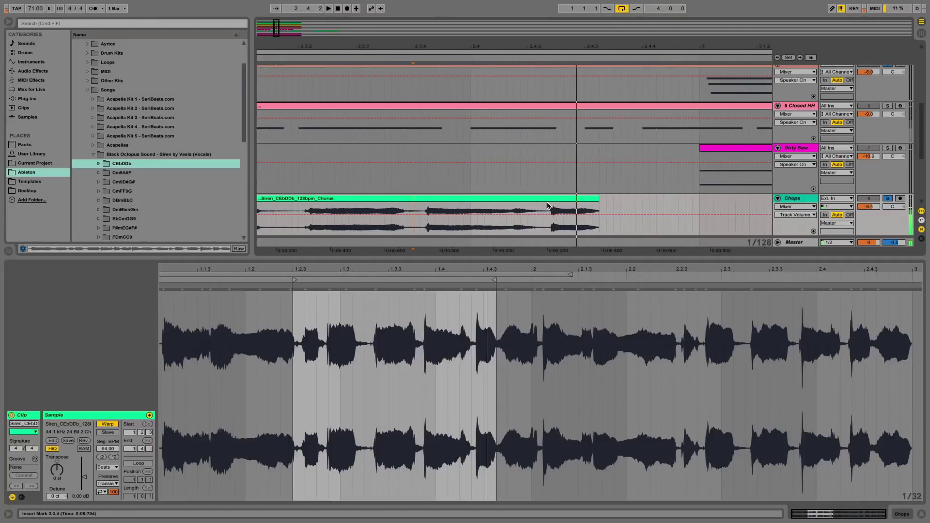
# Split the second vocal phrase in bar 2 just after 2.4.2 and audition the separated tail piece
pyautogui.click(548, 212)
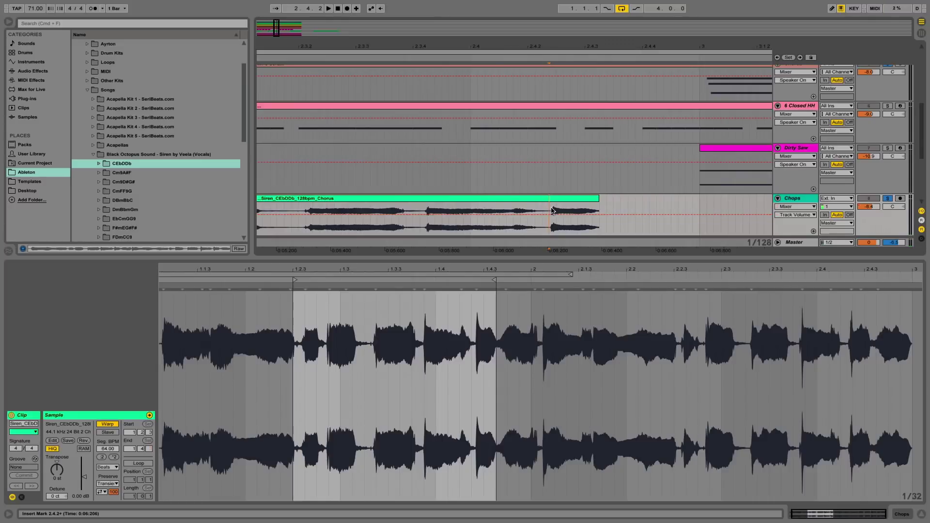
pyautogui.press('super+e')
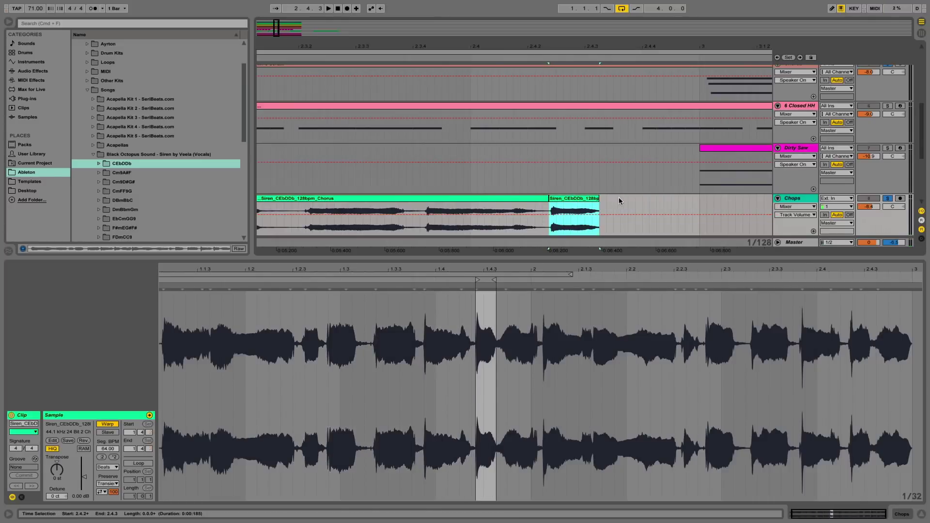
pyautogui.click(614, 205)
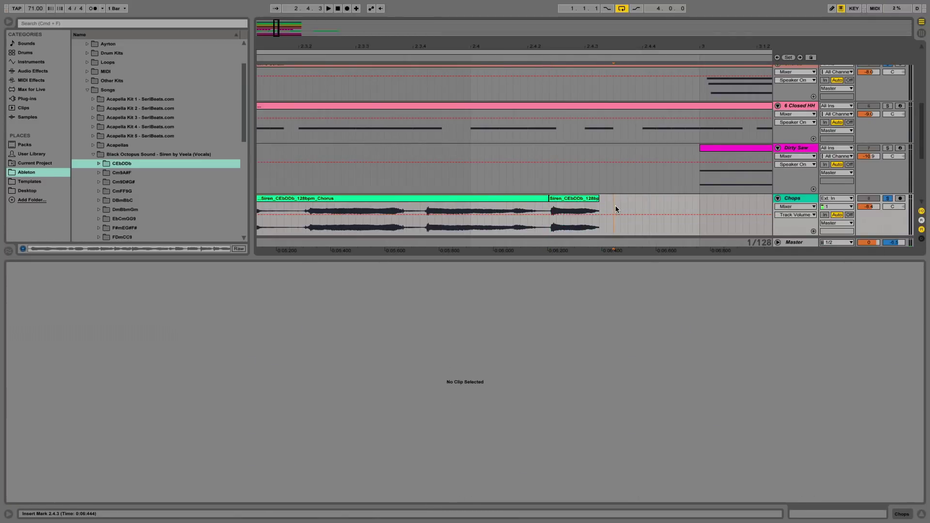
pyautogui.click(583, 199)
pyautogui.press('space')
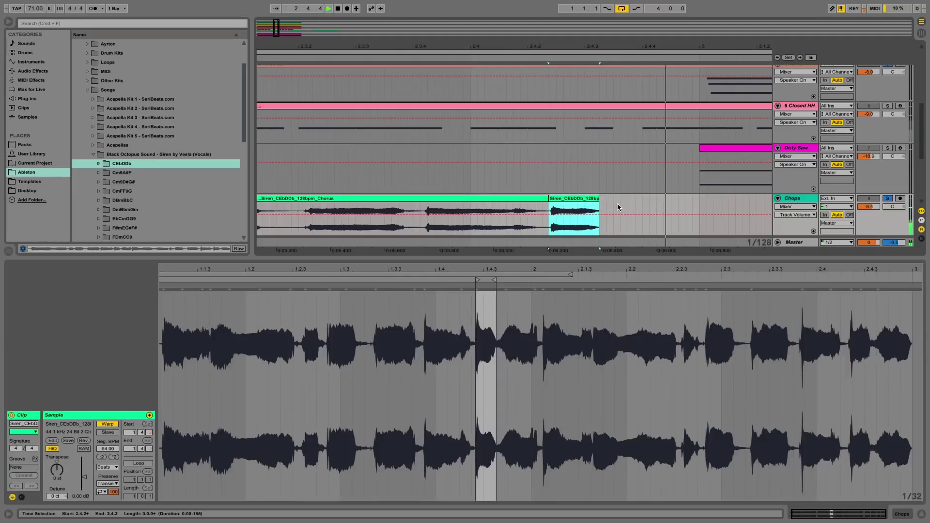
# Paste a copy of the tail piece just after 2.4.3 on the Chops track and audition the repeat
pyautogui.click(617, 205)
pyautogui.press('super+v')
pyautogui.press('space')
pyautogui.press('space')
pyautogui.press('space')
pyautogui.press('space')
pyautogui.click(553, 208)
pyautogui.press('space')
pyautogui.press('space')
pyautogui.press('space')
# Shift the copied piece slightly earlier to start midway between 2.4.3 and 2.4.4, and audition both pieces
pyautogui.click(575, 199)
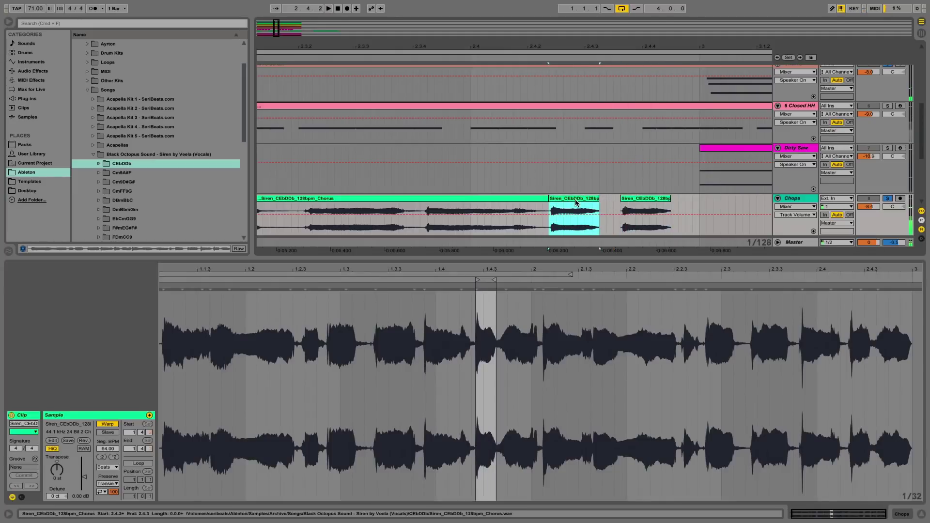
pyautogui.click(634, 199)
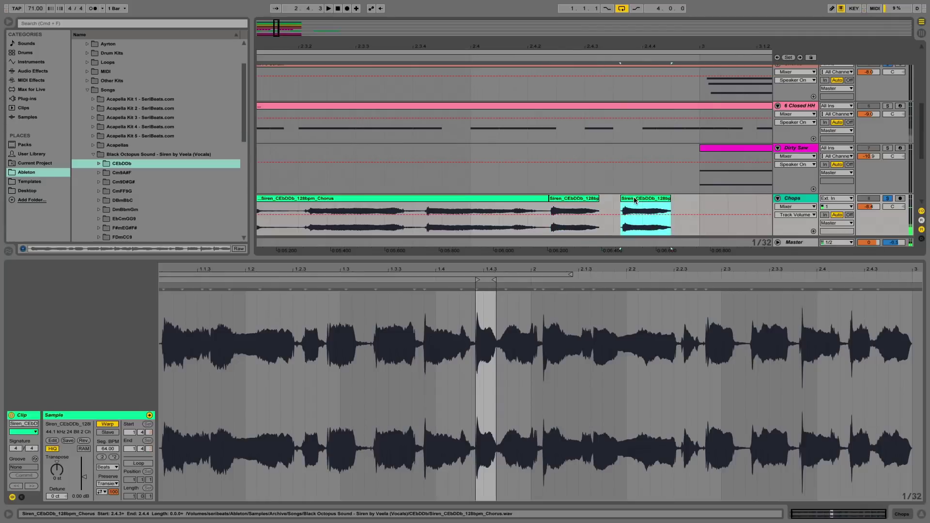
pyautogui.moveTo(635, 199); pyautogui.dragTo(628, 199)
pyautogui.click(578, 199)
pyautogui.press('space')
pyautogui.press('space')
pyautogui.click(654, 199)
pyautogui.press('space')
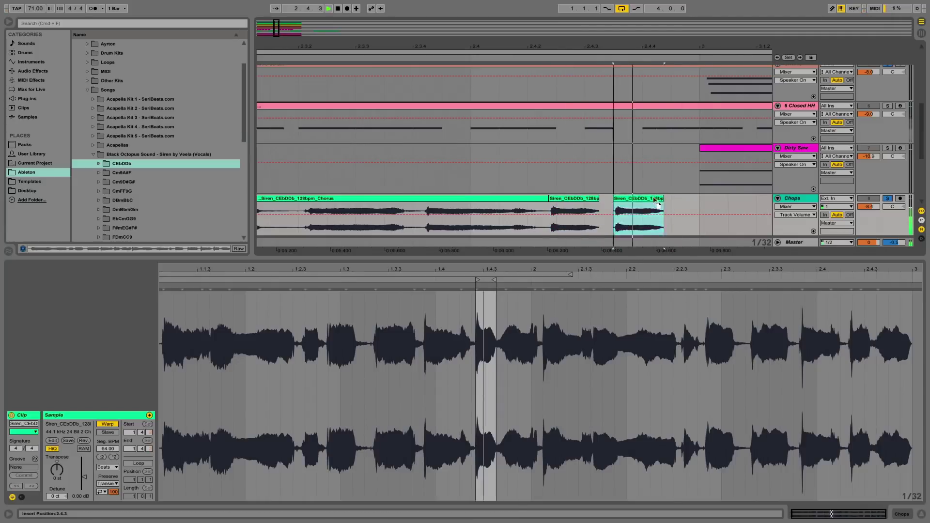
pyautogui.press('space')
# Move the copied piece to start at 2.4.4 and return the original tail piece to just after 2.4.2
pyautogui.click(572, 199)
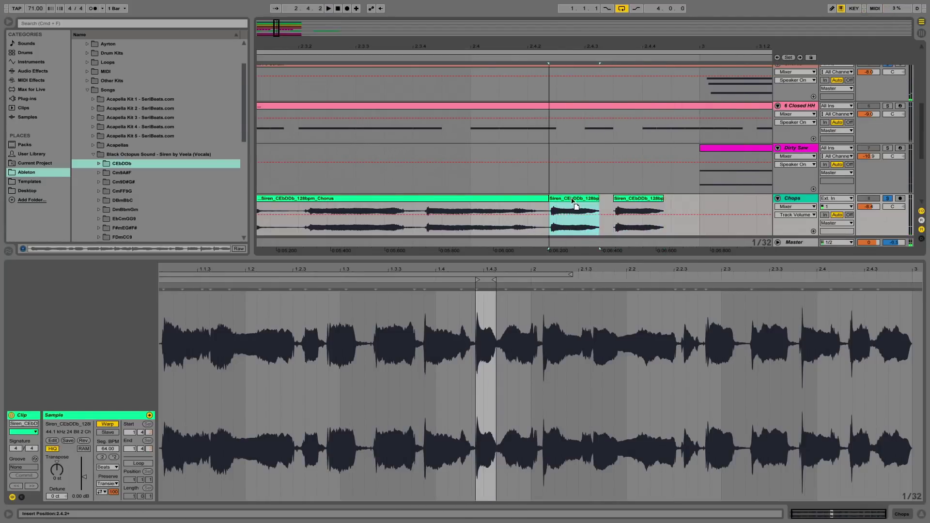
pyautogui.moveTo(573, 199); pyautogui.dragTo(655, 199)
pyautogui.press('space')
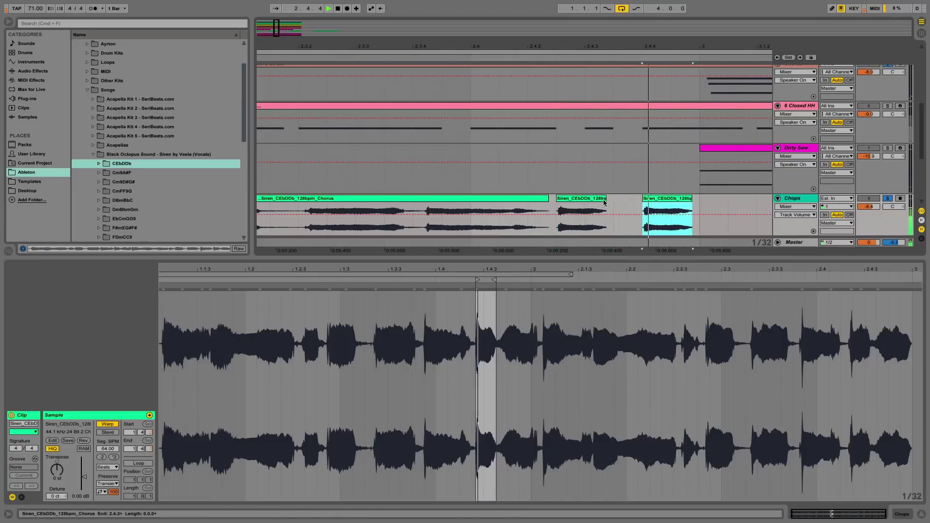
pyautogui.click(585, 199)
pyautogui.moveTo(585, 200); pyautogui.dragTo(578, 201)
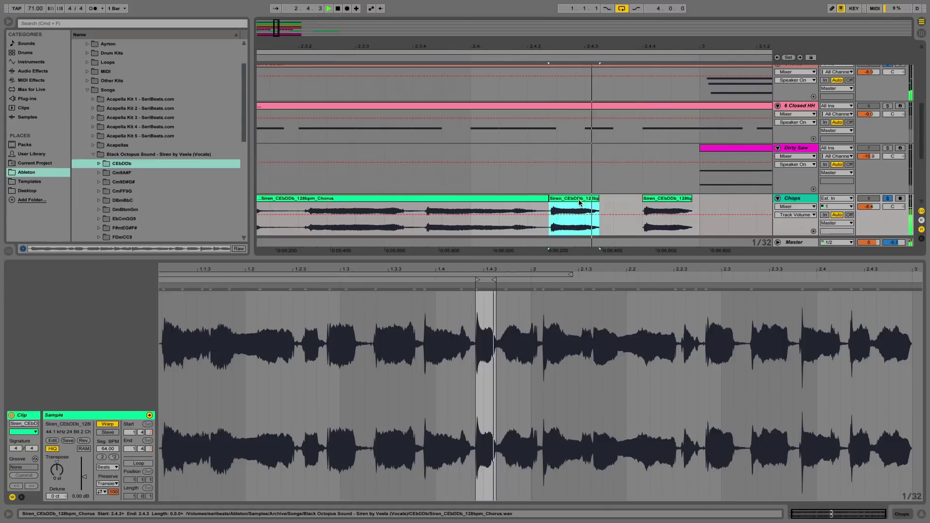
# Lower the transposition of the piece at 2.4.4 and audition it together with the pieces before it
pyautogui.click(659, 197)
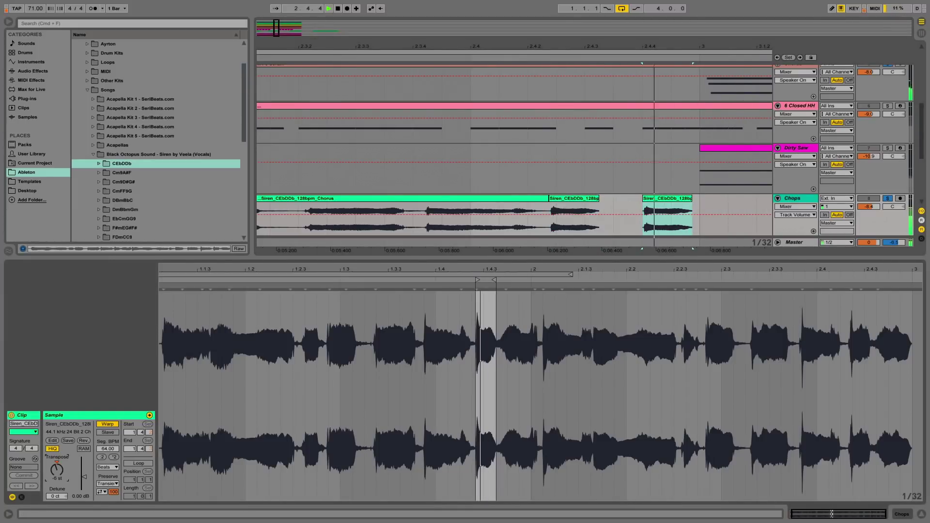
pyautogui.click(579, 199)
pyautogui.press('space')
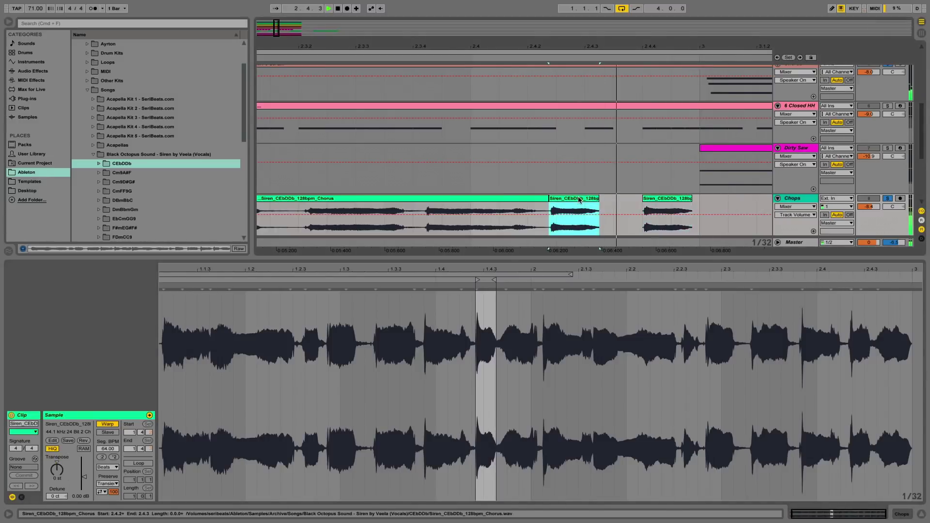
pyautogui.click(530, 199)
pyautogui.press('space')
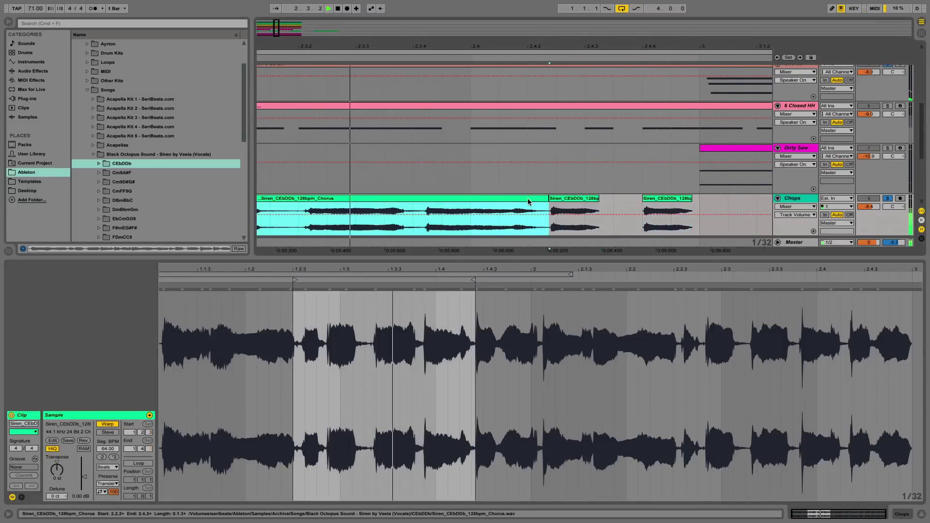
pyautogui.press('space')
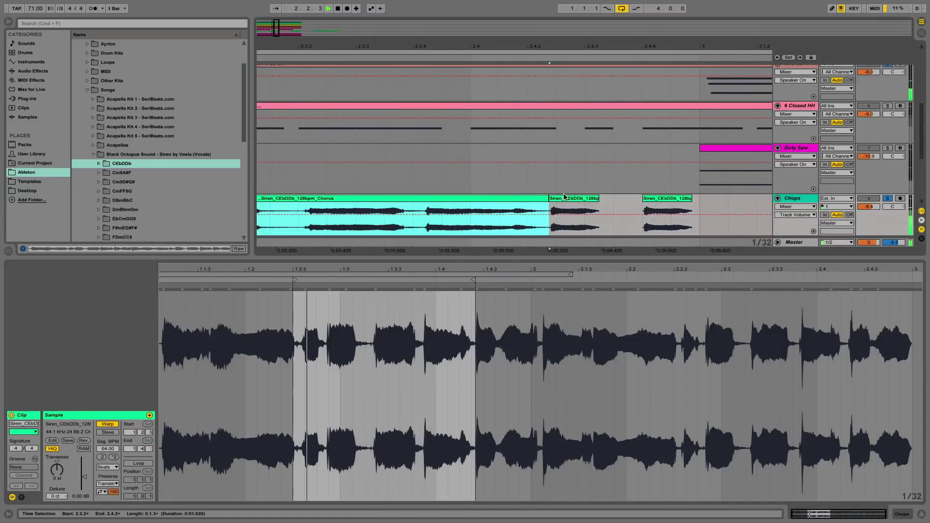
# Move the original tail piece to start at 2.4.3 and extend the phrase before it to end just before 2.4.3
pyautogui.moveTo(564, 199); pyautogui.dragTo(600, 205)
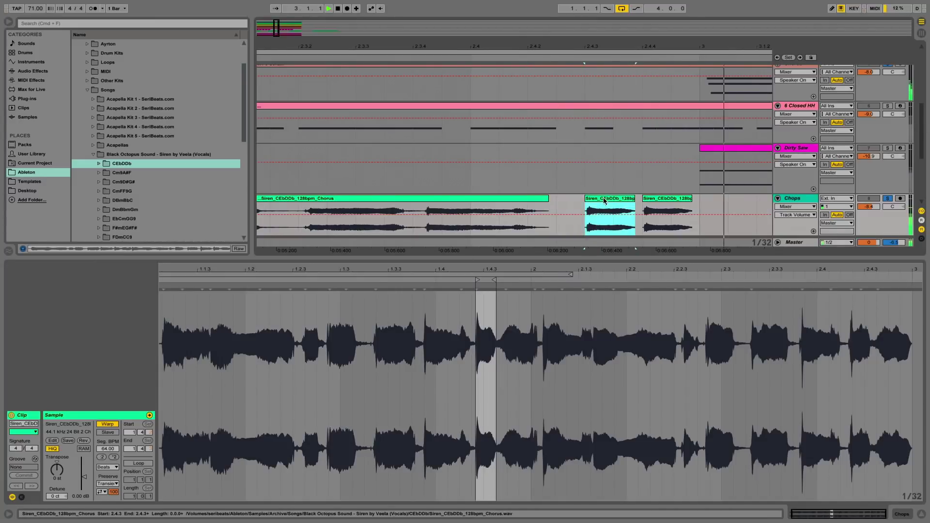
pyautogui.press('space')
pyautogui.press('space')
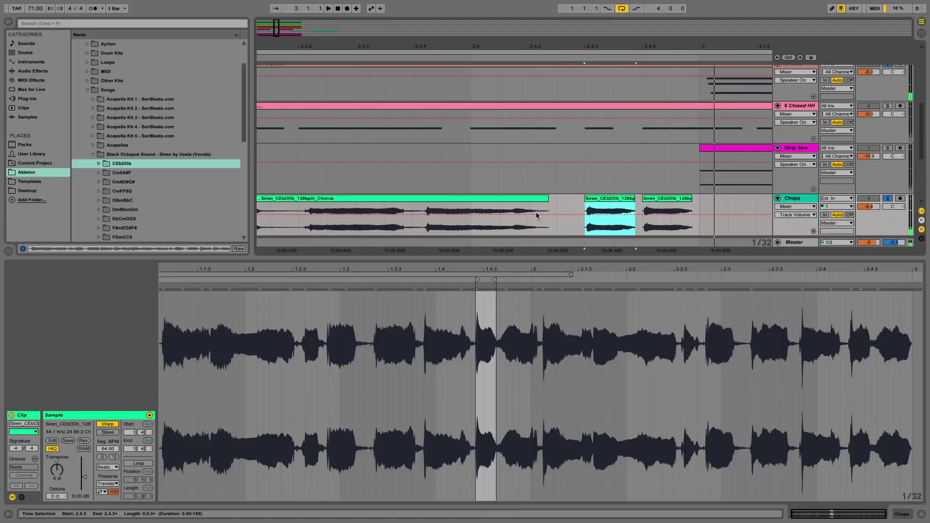
pyautogui.moveTo(543, 199); pyautogui.dragTo(568, 199)
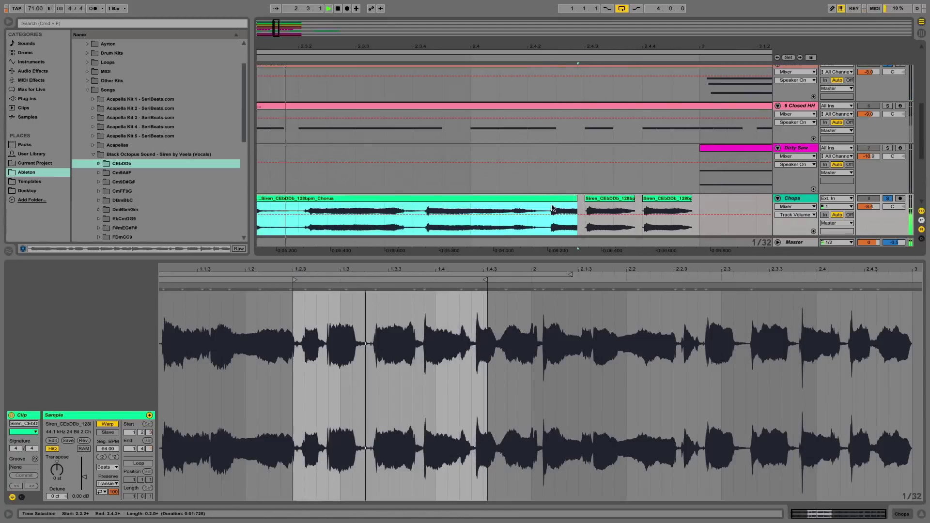
pyautogui.press('space')
pyautogui.press('space')
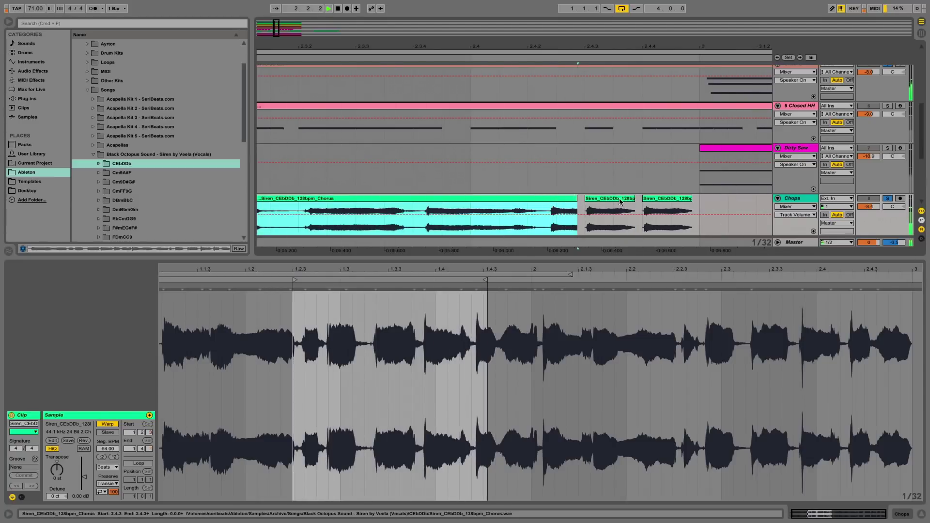
# Copy the opening vocal clip at 1.1.1 to 3.1.1 on the Chops track and play it back
pyautogui.moveTo(587, 47); pyautogui.dragTo(587, 14)
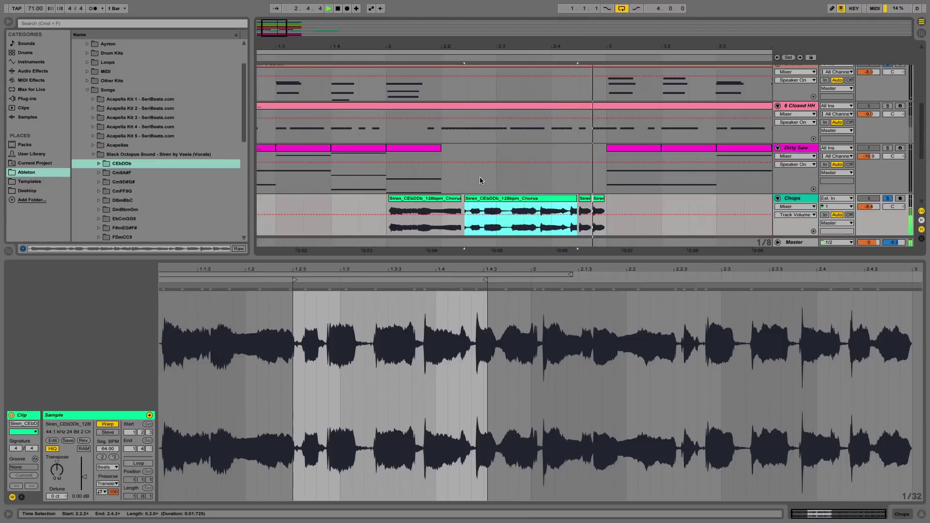
pyautogui.hscroll(-4, 472, 179)
pyautogui.click(309, 196)
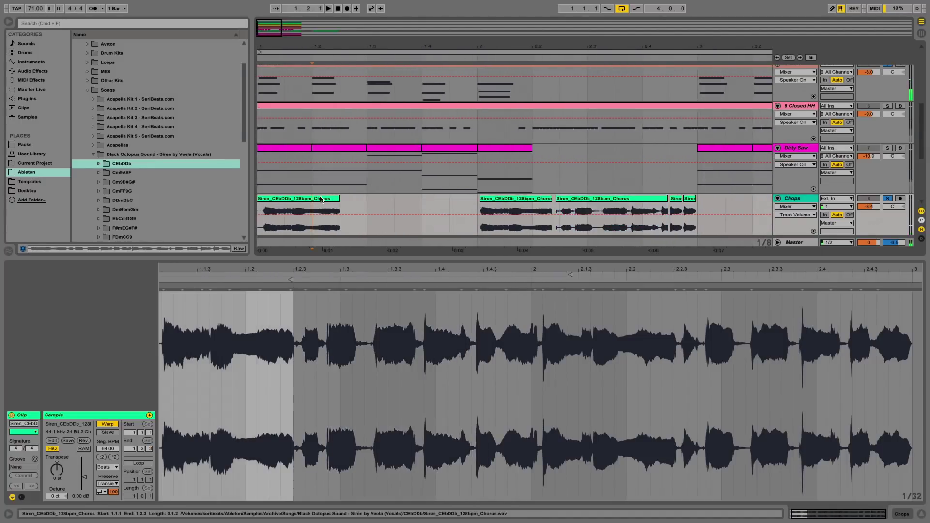
pyautogui.hscroll(8, 534, 212)
pyautogui.click(508, 214)
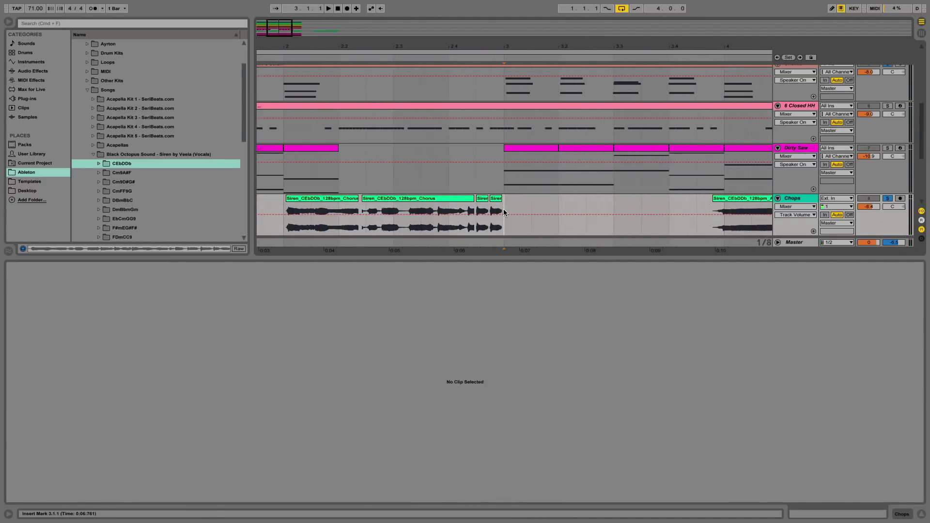
pyautogui.hotkey('ctrl', 'v')
pyautogui.press('space')
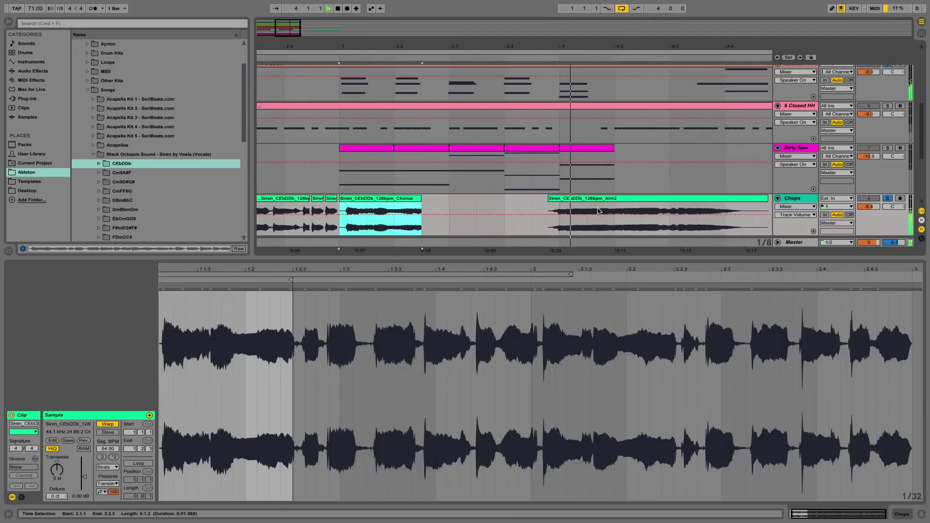
# Lower the Chops track volume to -8.8 while the arrangement plays
pyautogui.hscroll(-8, 533, 205)
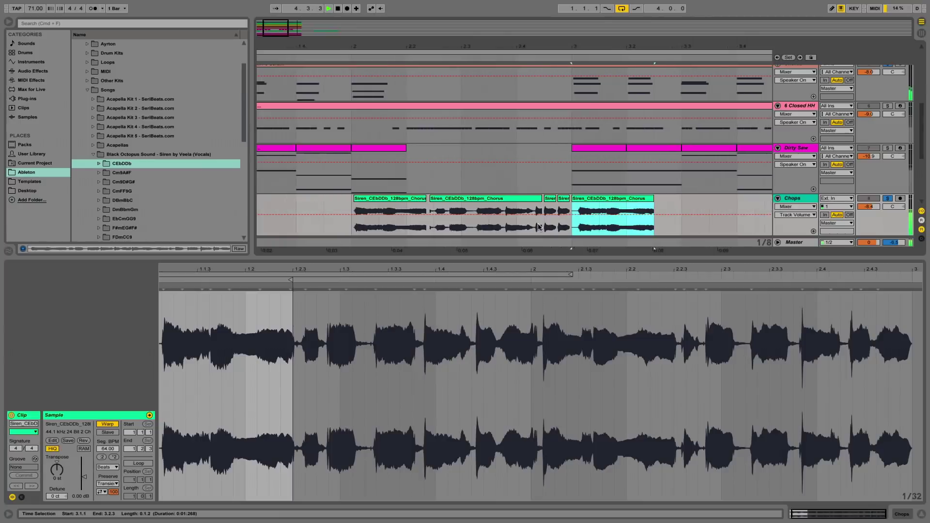
pyautogui.scroll(-2, 859, 182)
pyautogui.moveTo(874, 180); pyautogui.dragTo(874, 180)
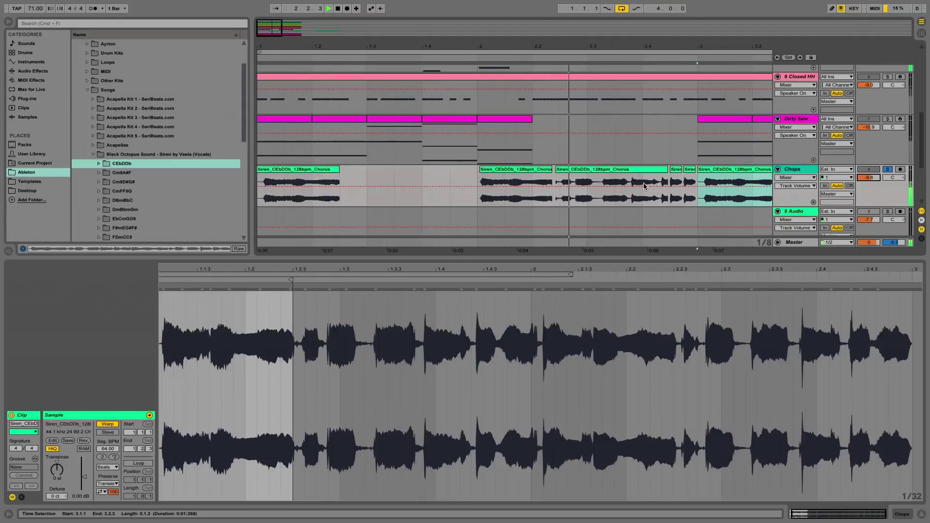
# Trim the start of the second phrase in bar 2 to 2.2.3 and select its opening section up to just after 2.3.1
pyautogui.moveTo(556, 183); pyautogui.dragTo(599, 186)
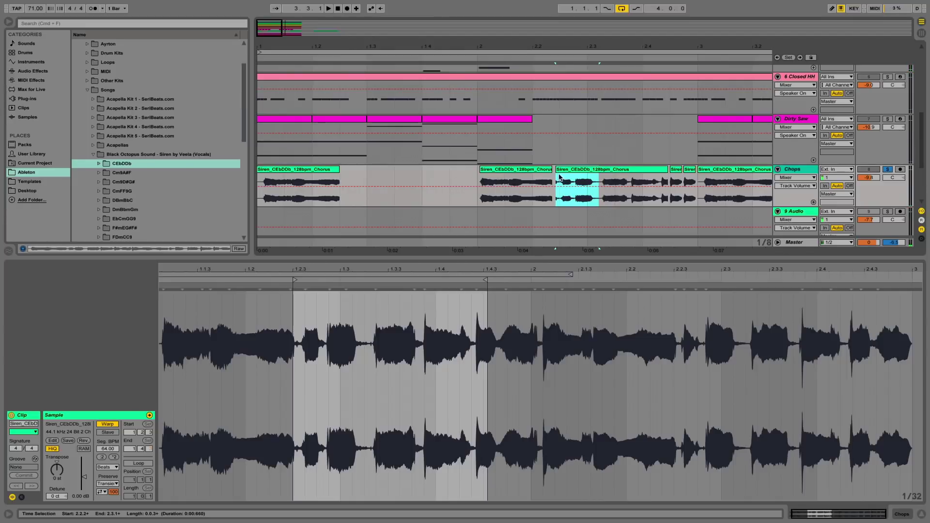
pyautogui.moveTo(556, 173); pyautogui.dragTo(560, 173)
pyautogui.click(588, 183)
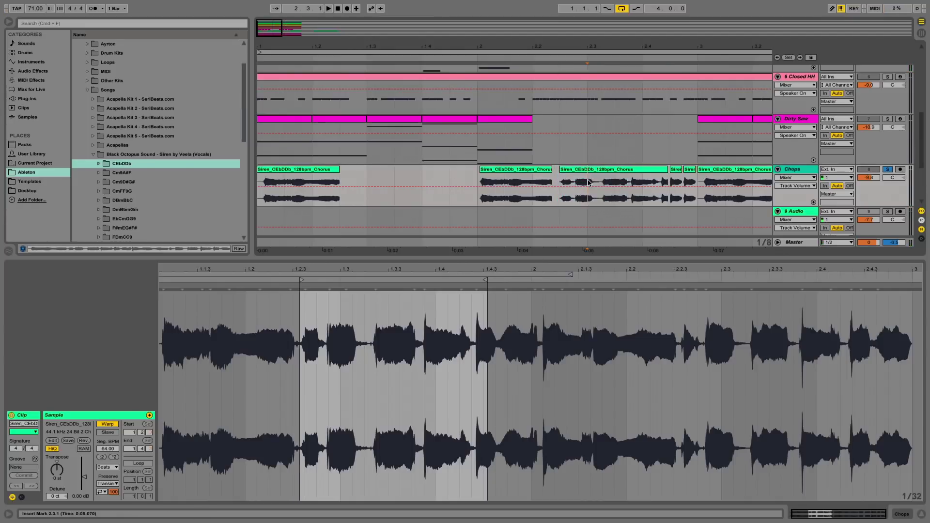
pyautogui.click(598, 186)
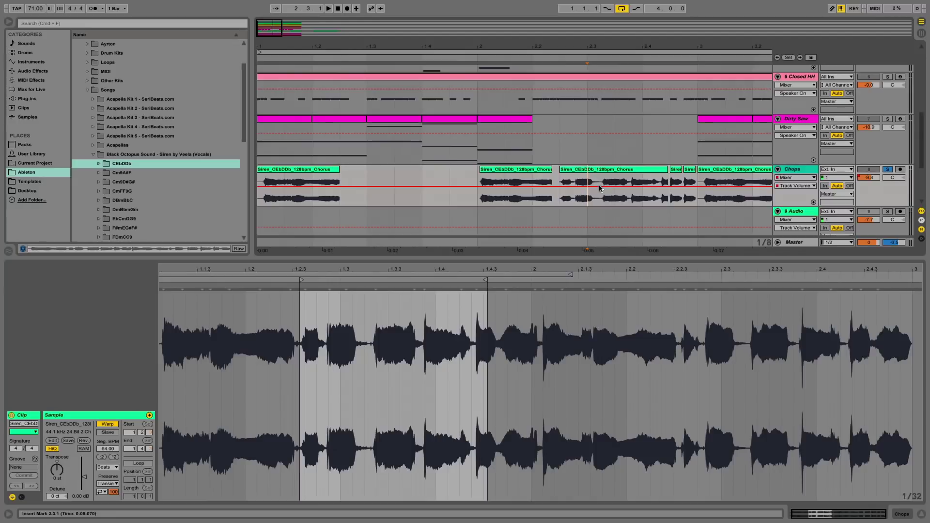
pyautogui.moveTo(579, 181); pyautogui.dragTo(595, 180)
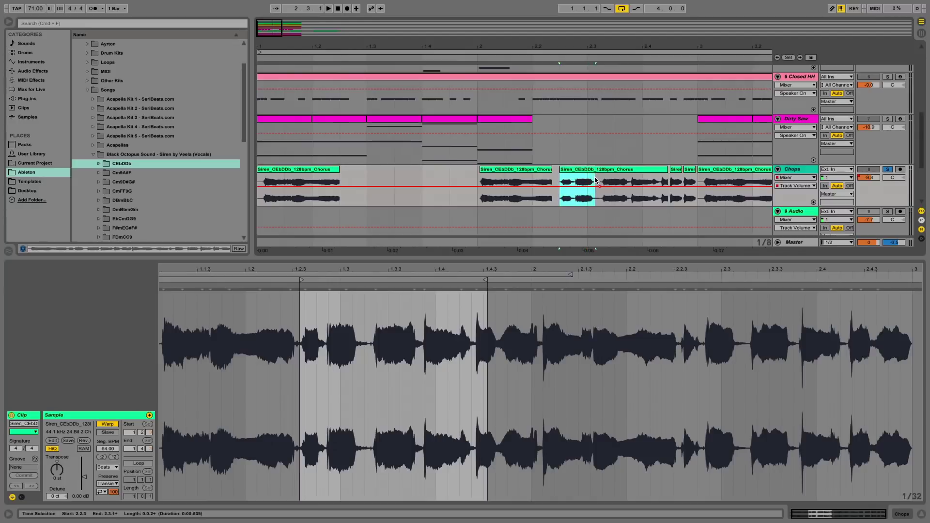
# Paste a copy of the selected section near the end of bar 1, starting just after 1.4.2, and audition it
pyautogui.click(450, 177)
pyautogui.press('space')
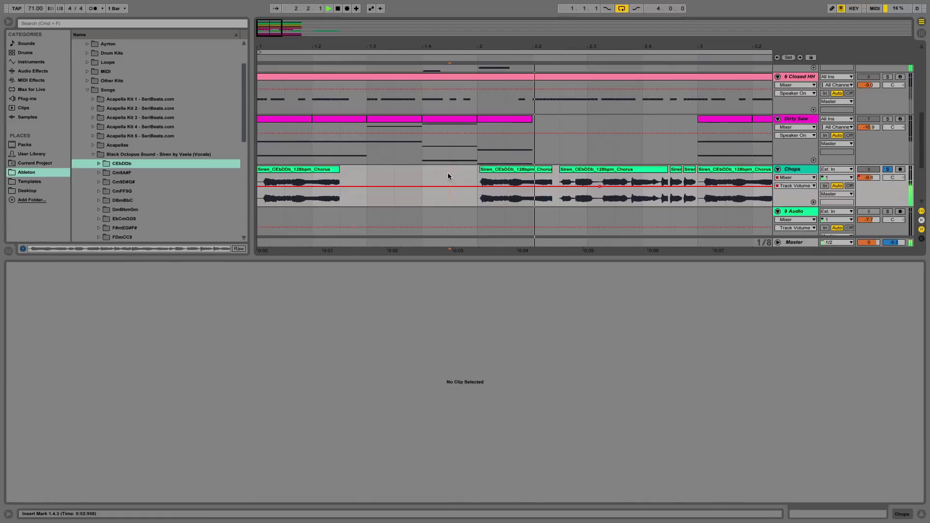
pyautogui.press('space')
pyautogui.press('super+1')
pyautogui.click(437, 176)
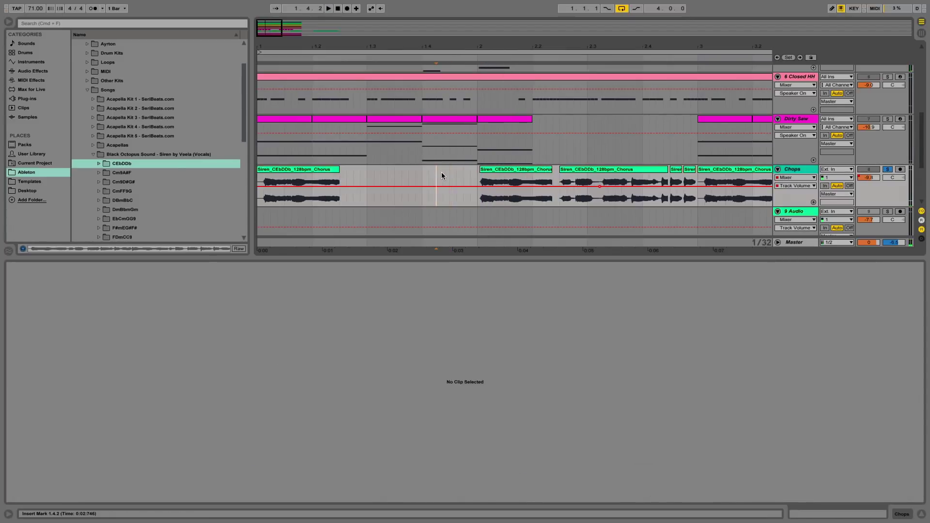
pyautogui.press('super+v')
pyautogui.press('space')
pyautogui.press('space')
pyautogui.press('space')
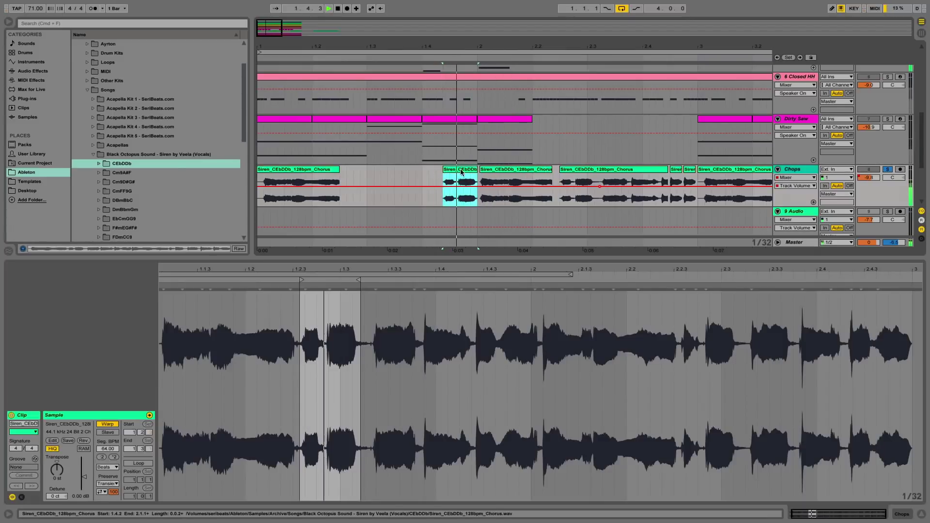
pyautogui.press('space')
pyautogui.press('space')
# Nudge the pasted piece slightly earlier so it ends just before 2.1.1, and audition the timing
pyautogui.moveTo(451, 47); pyautogui.dragTo(454, 83)
pyautogui.press('space')
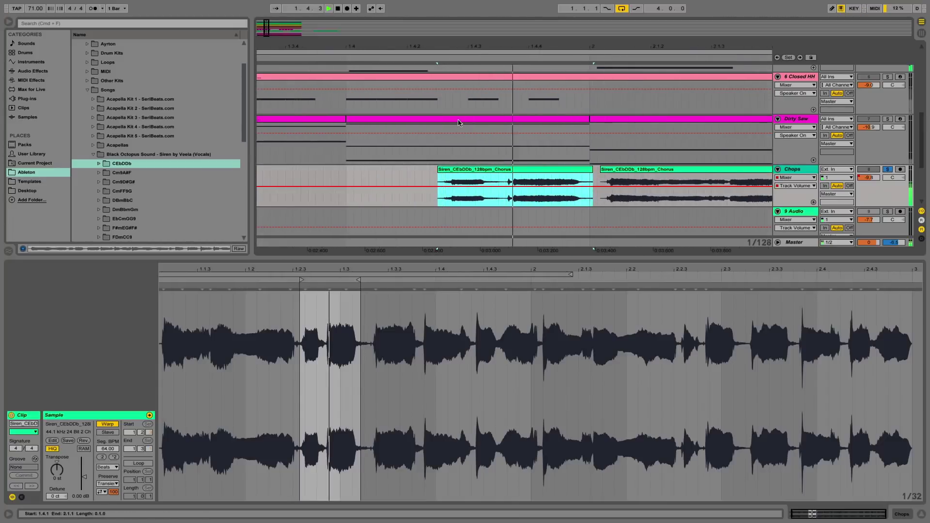
pyautogui.press('space')
pyautogui.moveTo(461, 170)
pyautogui.mouseDown()
pyautogui.moveTo(471, 175)
pyautogui.moveTo(456, 176)
pyautogui.mouseUp()
pyautogui.press('space')
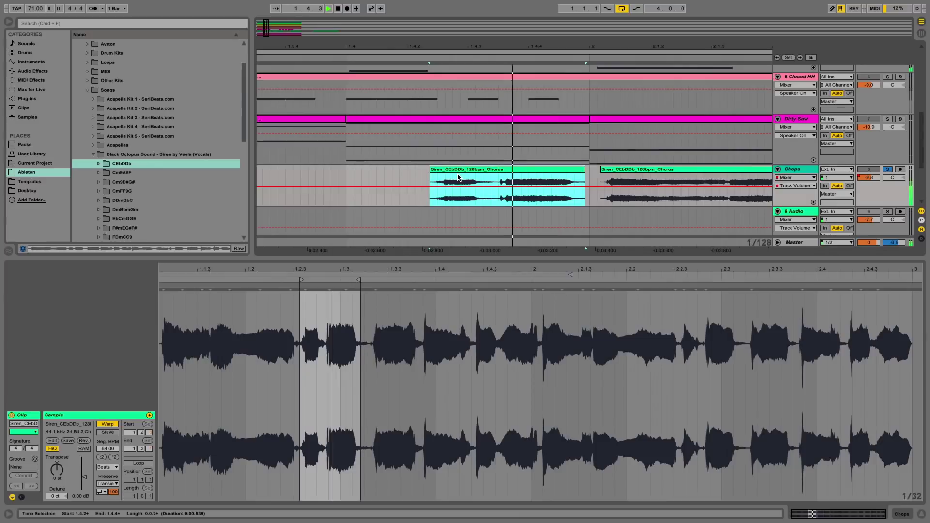
# Set the pasted piece to start just after 1.4.1 and extend its end to meet the next clip just after 2.1.1
pyautogui.moveTo(586, 171)
pyautogui.mouseDown()
pyautogui.moveTo(605, 171)
pyautogui.moveTo(537, 170)
pyautogui.moveTo(600, 167)
pyautogui.moveTo(564, 171)
pyautogui.moveTo(588, 171)
pyautogui.mouseUp()
pyautogui.press('space')
pyautogui.press('space')
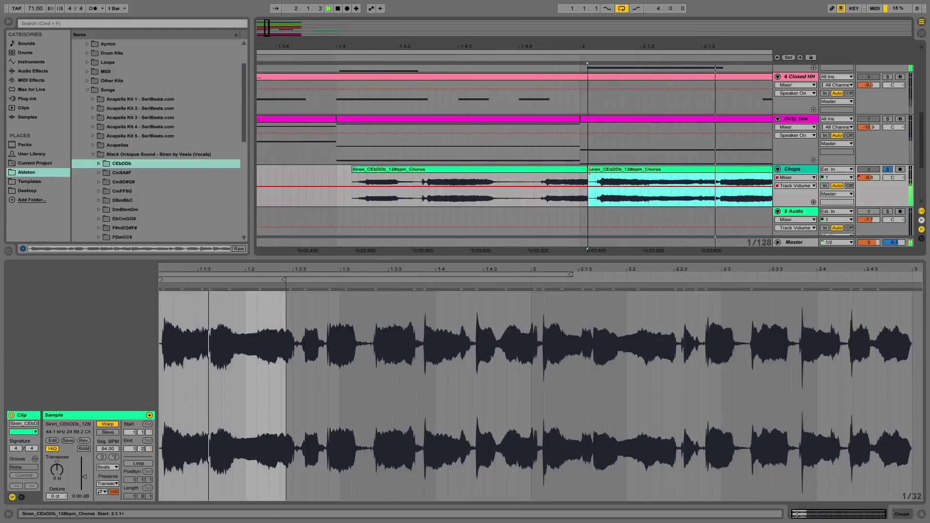
pyautogui.press('space')
pyautogui.click(484, 169)
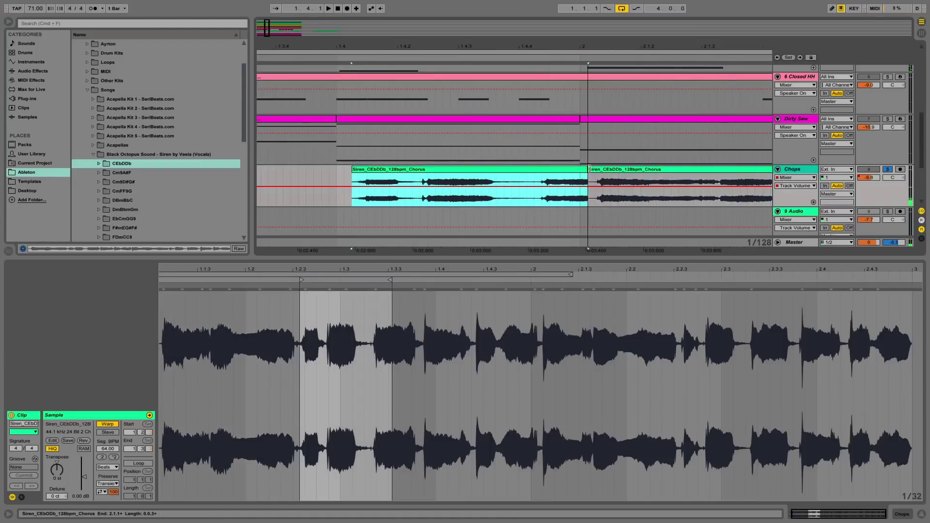
# Select and copy the end of the first phrase on the Chops track, from 1.2.1 to 1.2.3, and audition it
pyautogui.hscroll(-5, 441, 145)
pyautogui.moveTo(440, 42); pyautogui.dragTo(438, 9)
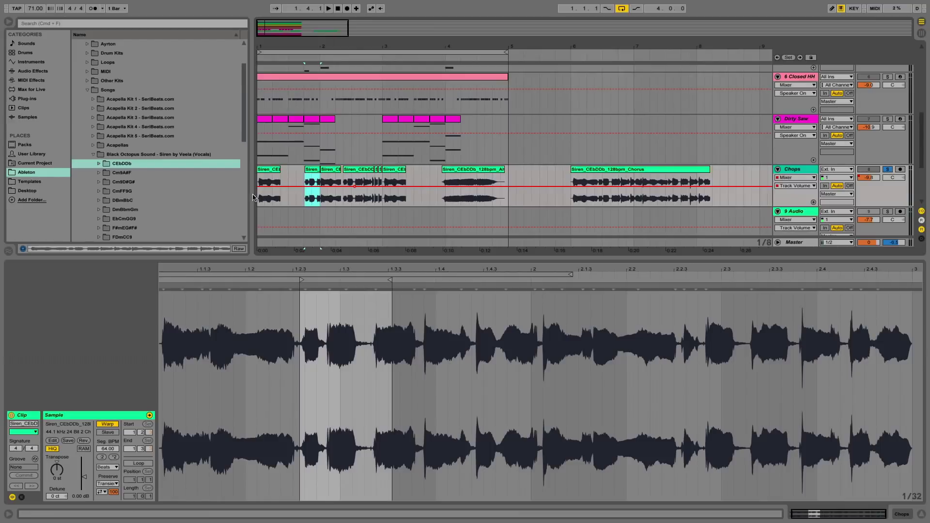
pyautogui.click(272, 152)
pyautogui.click(270, 167)
pyautogui.press('space')
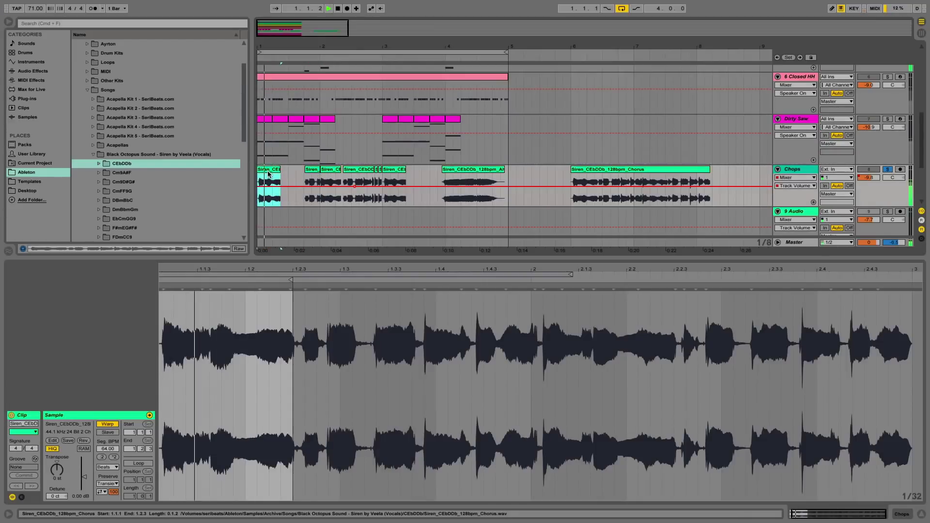
pyautogui.moveTo(277, 46); pyautogui.dragTo(367, 201)
pyautogui.press('space')
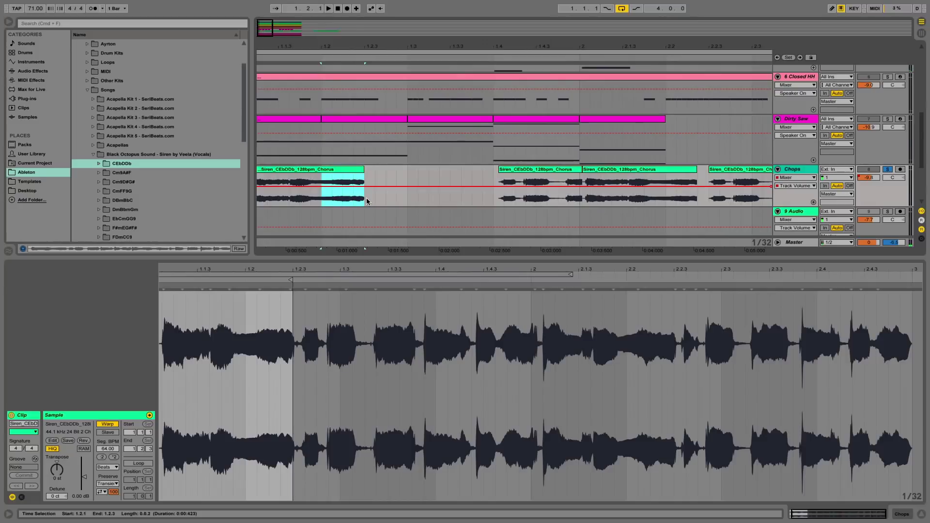
pyautogui.press('space')
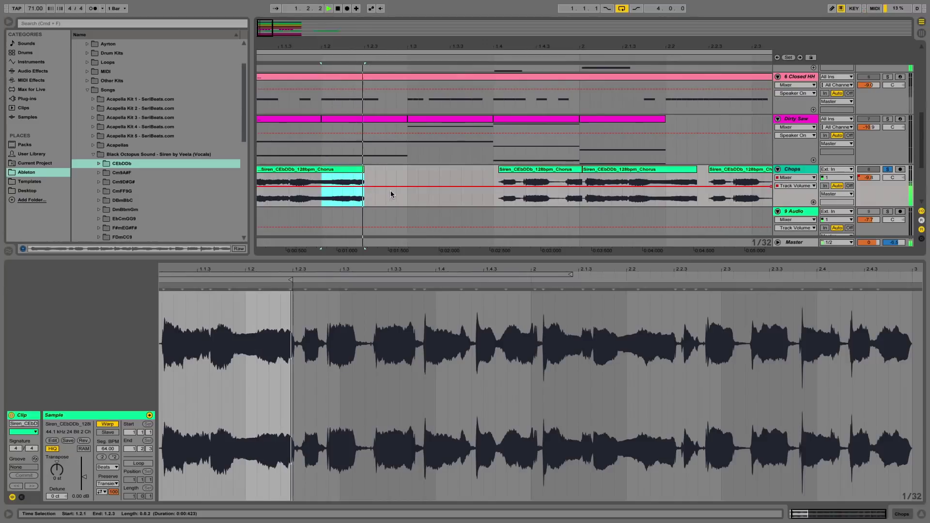
# Paste the copied section at 1.3.1 on the Chops track and audition it
pyautogui.click(403, 194)
pyautogui.press('super+v')
pyautogui.press('space')
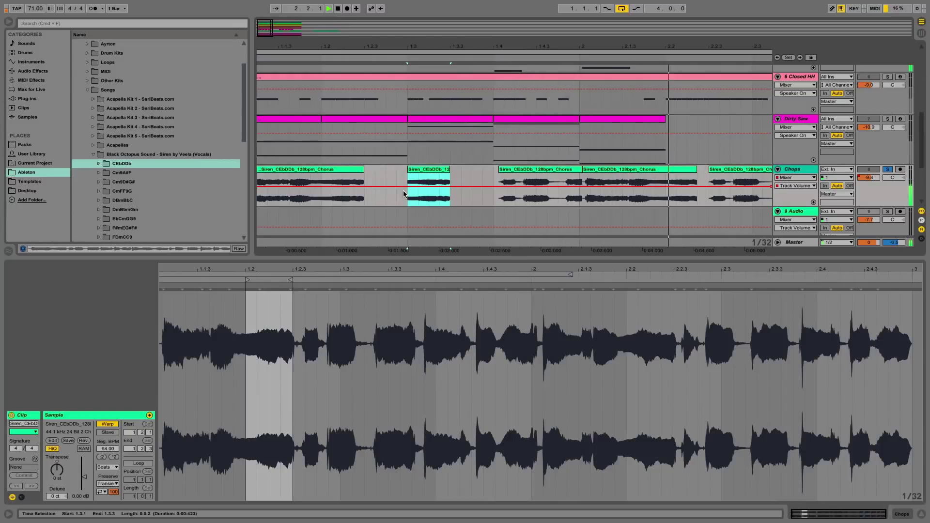
# Delete the long phrase starting at 2.2.3 and audition the vocals from the piece near 1.4.1
pyautogui.hscroll(5, 534, 180)
pyautogui.press('space')
pyautogui.click(538, 182)
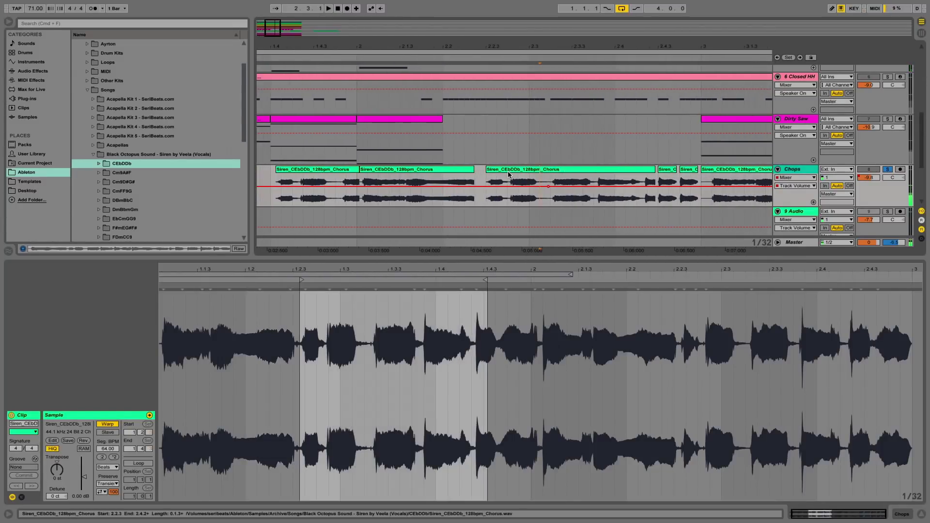
pyautogui.click(507, 170)
pyautogui.press('Delete')
pyautogui.click(349, 167)
pyautogui.press('space')
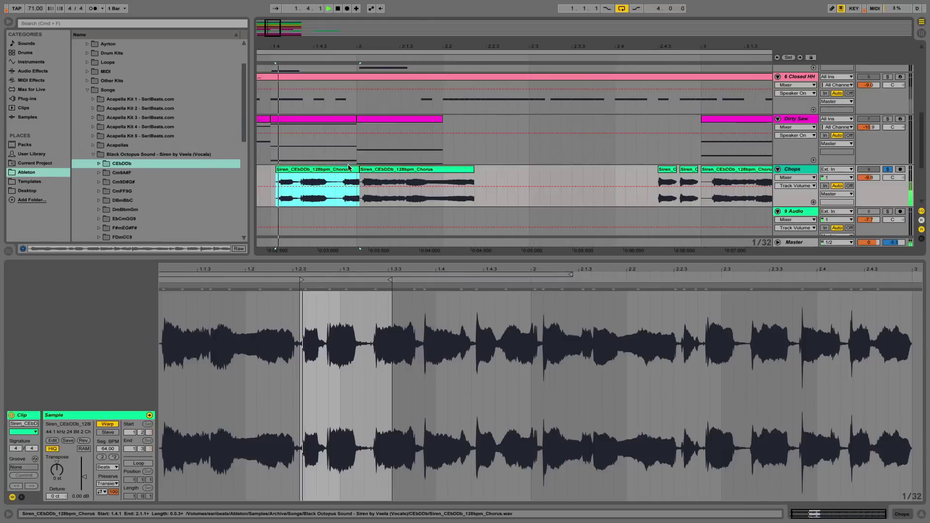
# Paste the copied 1.2.1 to 1.2.3 section at 2.3.1 and again at 2.4.1 on the Chops track
pyautogui.click(528, 180)
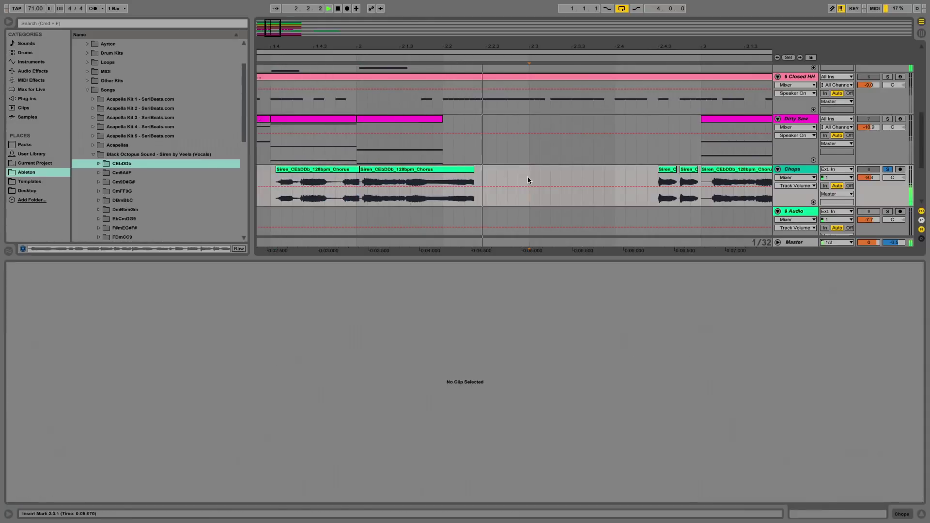
pyautogui.press('super+v')
pyautogui.click(614, 181)
pyautogui.press('super+v')
pyautogui.press('space')
# Transpose the pasted piece at 2.4.1 up by 3 st, auditioning the pitch
pyautogui.click(633, 169)
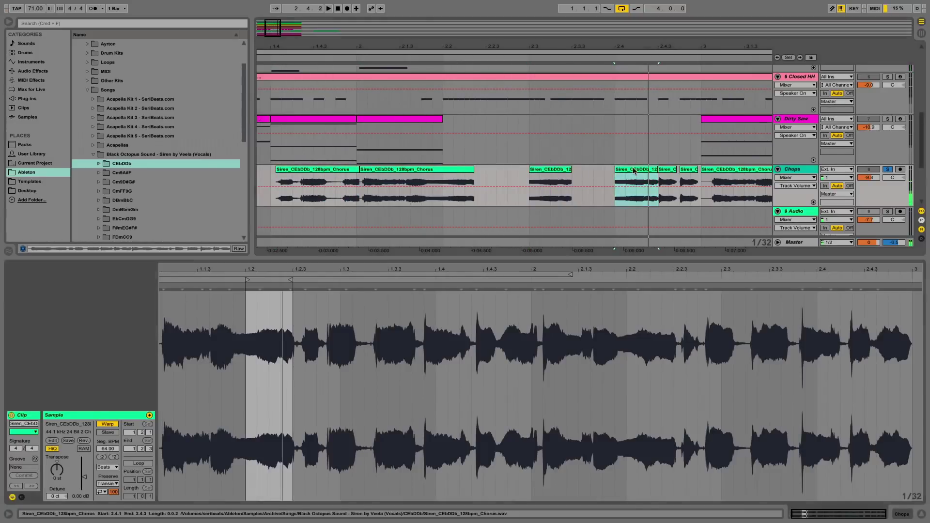
pyautogui.press('Up')
pyautogui.press('space')
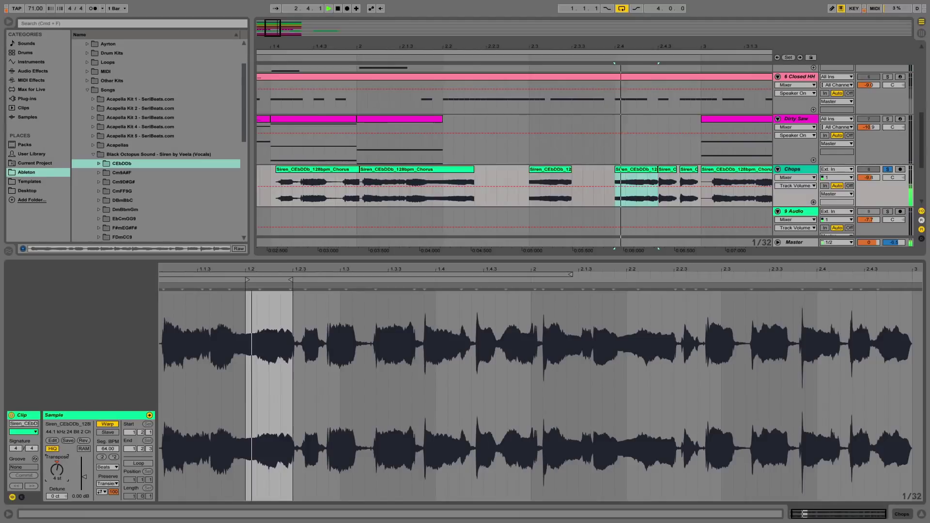
pyautogui.press('space')
pyautogui.press('space')
pyautogui.press('space')
pyautogui.press('space')
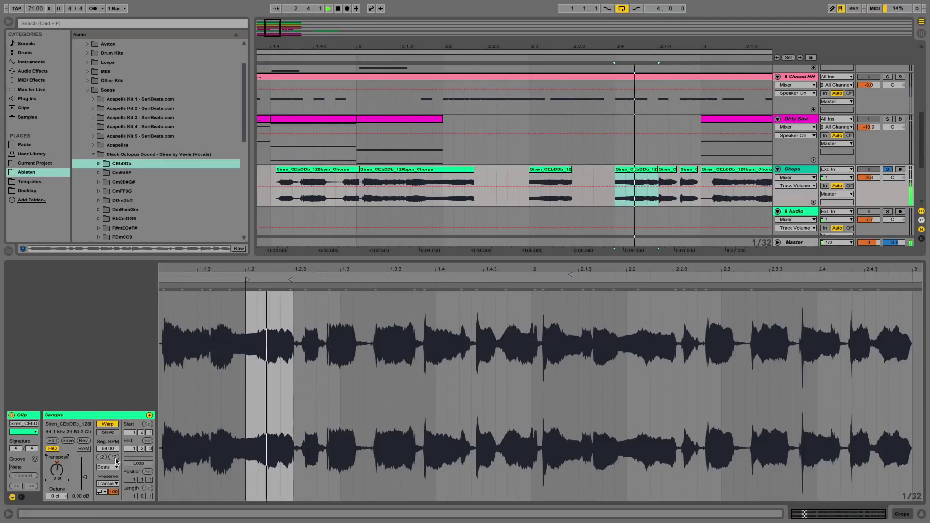
pyautogui.press('space')
# Set the transposed piece's warp mode to Complex and audition it
pyautogui.click(113, 503)
pyautogui.press('space')
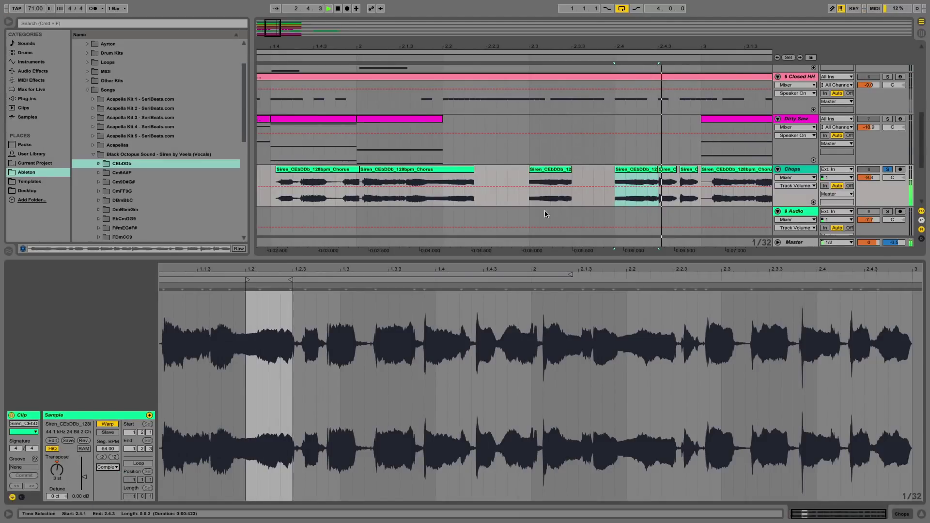
pyautogui.press('space')
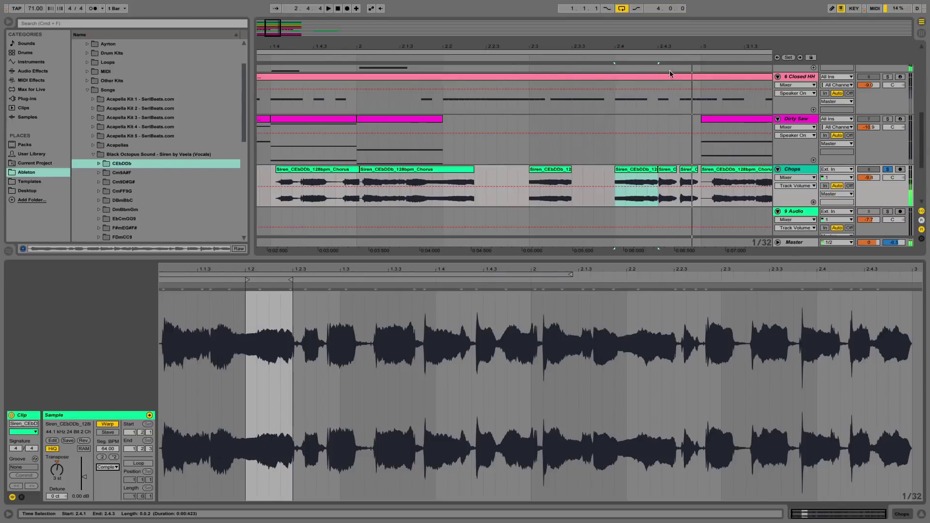
pyautogui.press('space')
pyautogui.press('space')
# Nudge the transposed piece slightly earlier, so it starts just before 2.4.1 and ends just before the 2.4.3 piece
pyautogui.moveTo(664, 47); pyautogui.dragTo(664, 92)
pyautogui.press('space')
pyautogui.press('space')
pyautogui.hscroll(3, 699, 167)
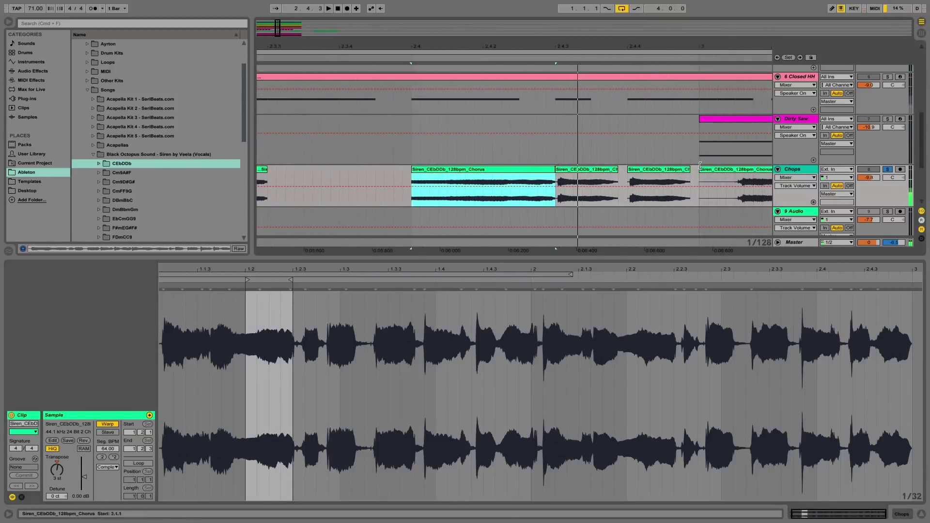
pyautogui.click(607, 170)
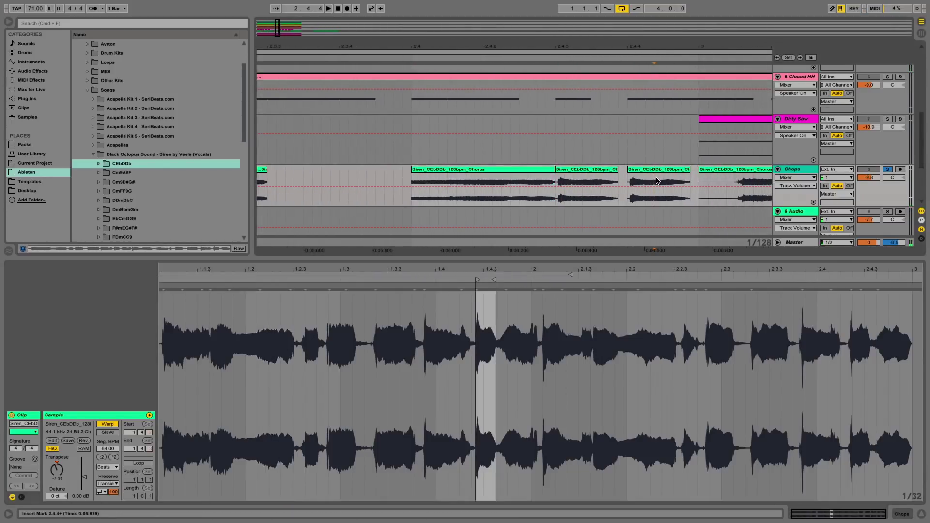
pyautogui.click(592, 172)
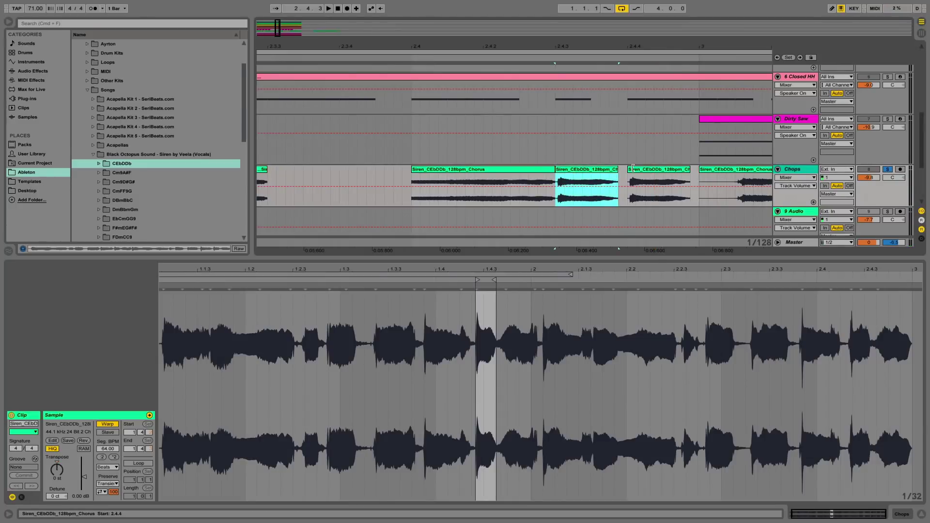
pyautogui.moveTo(629, 169); pyautogui.dragTo(636, 169)
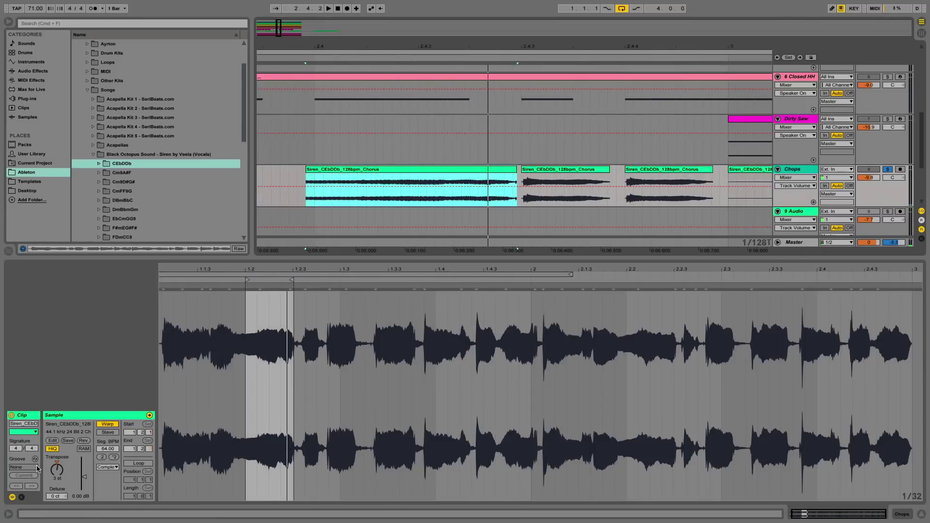
# Show the transposed piece's clip envelopes and choose Transposition Modulation
pyautogui.click(22, 497)
pyautogui.click(179, 433)
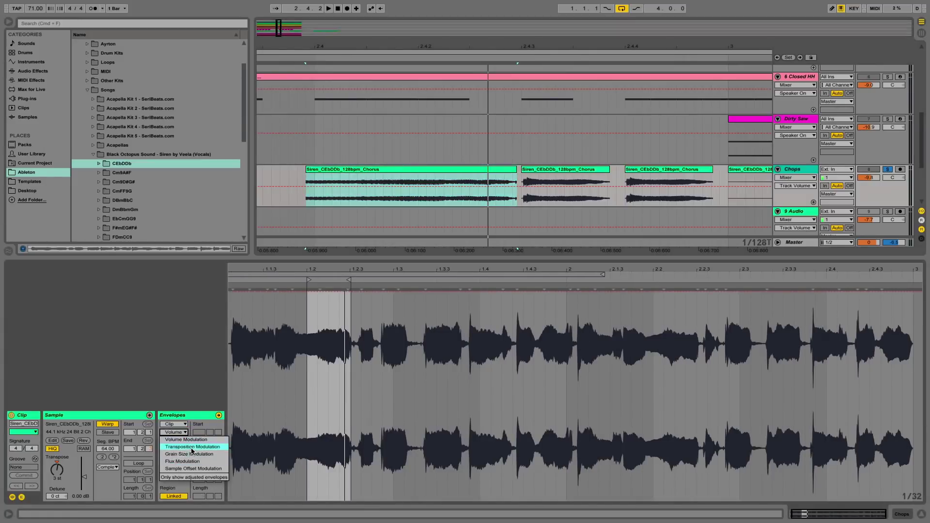
pyautogui.click(184, 455)
pyautogui.moveTo(349, 269); pyautogui.dragTo(350, 295)
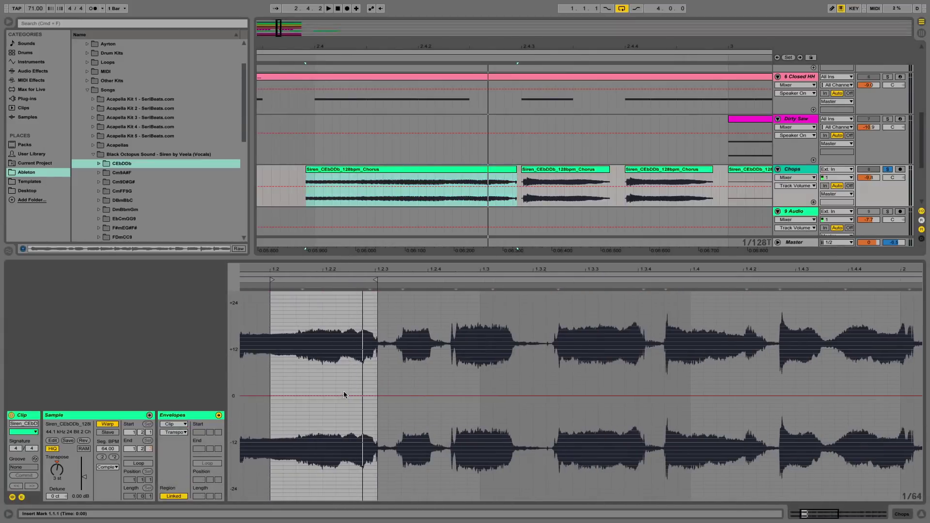
# Draw a transposition ramp falling from 0 st at 1.2.2 to about -43 st just after 1.2.3, and audition it
pyautogui.moveTo(337, 415); pyautogui.dragTo(353, 492)
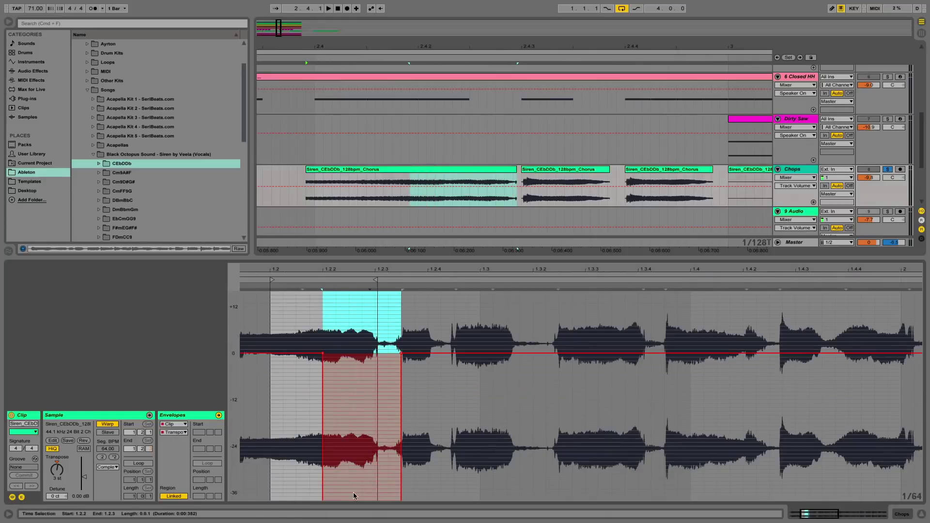
pyautogui.click(353, 463)
pyautogui.scroll(-3, 354, 464)
pyautogui.click(322, 477)
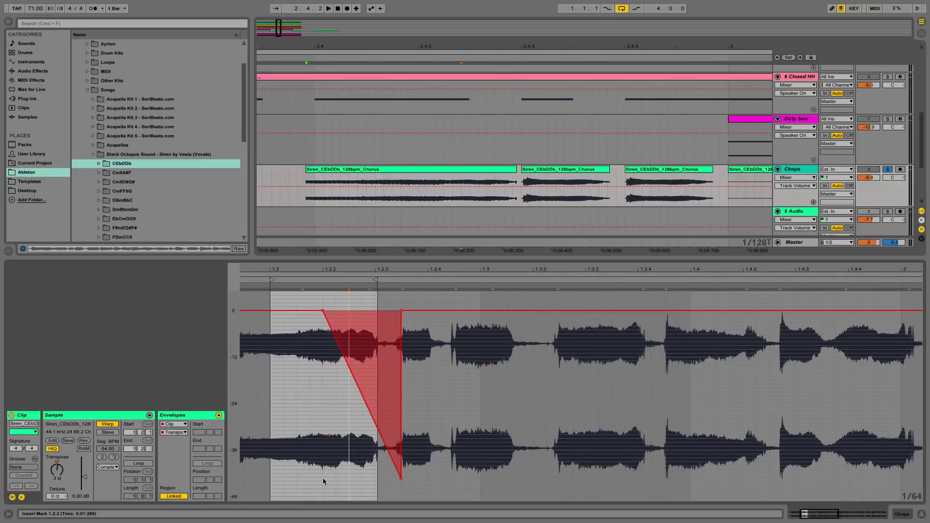
pyautogui.press('space')
# Try a ramp low point of -24 st with the ramp starting just before 1.2.3, auditioning the result
pyautogui.click(388, 392)
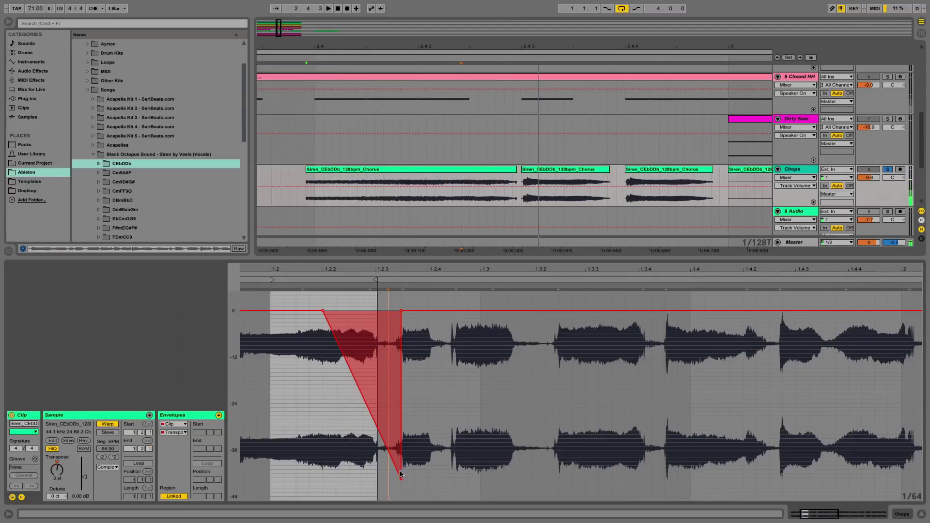
pyautogui.moveTo(401, 482); pyautogui.dragTo(401, 403)
pyautogui.press('space')
pyautogui.press('space')
pyautogui.moveTo(322, 310); pyautogui.dragTo(371, 310)
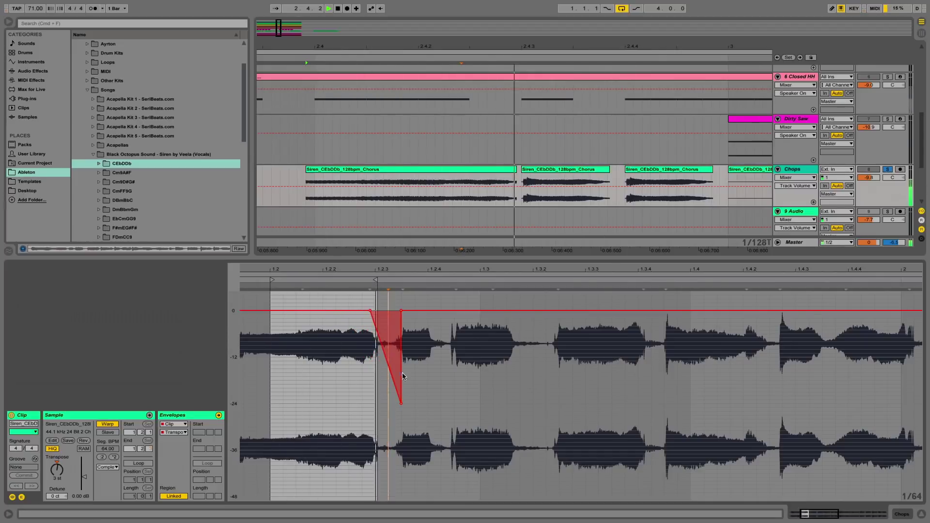
# Try lowering the ramp's low point to about -28 st and audition the pitch drop
pyautogui.press('space')
pyautogui.moveTo(402, 405)
pyautogui.mouseDown()
pyautogui.moveTo(402, 518)
pyautogui.moveTo(402, 423)
pyautogui.mouseUp()
pyautogui.press('space')
pyautogui.press('space')
pyautogui.press('space')
pyautogui.press('space')
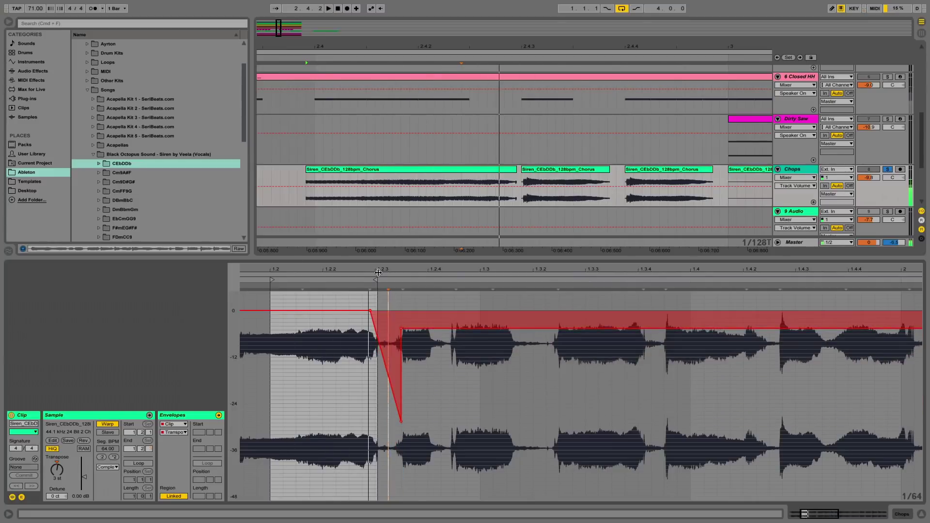
# Start the ramp midway between 1.2.2 and 1.2.3, and remove the breakpoint that raises the curve after the drop
pyautogui.moveTo(362, 310); pyautogui.dragTo(351, 310)
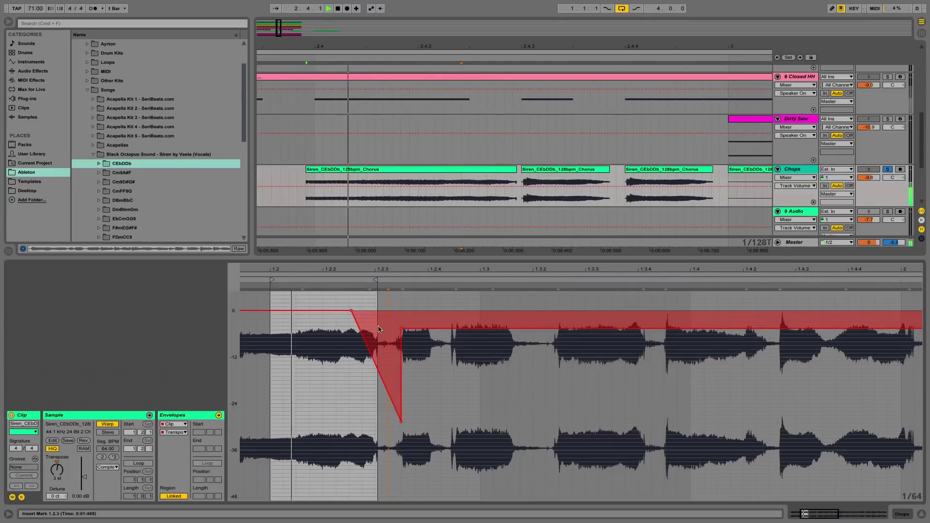
pyautogui.moveTo(401, 330); pyautogui.dragTo(403, 332)
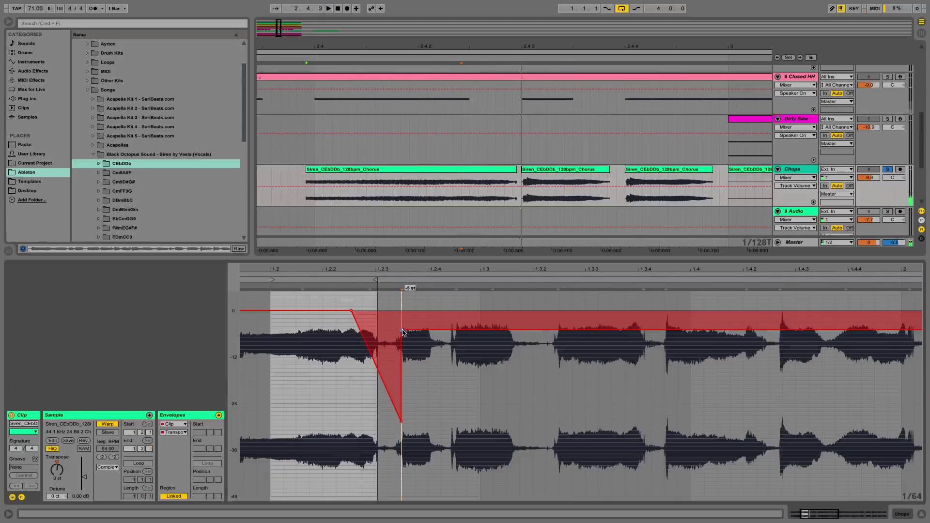
pyautogui.click(402, 330)
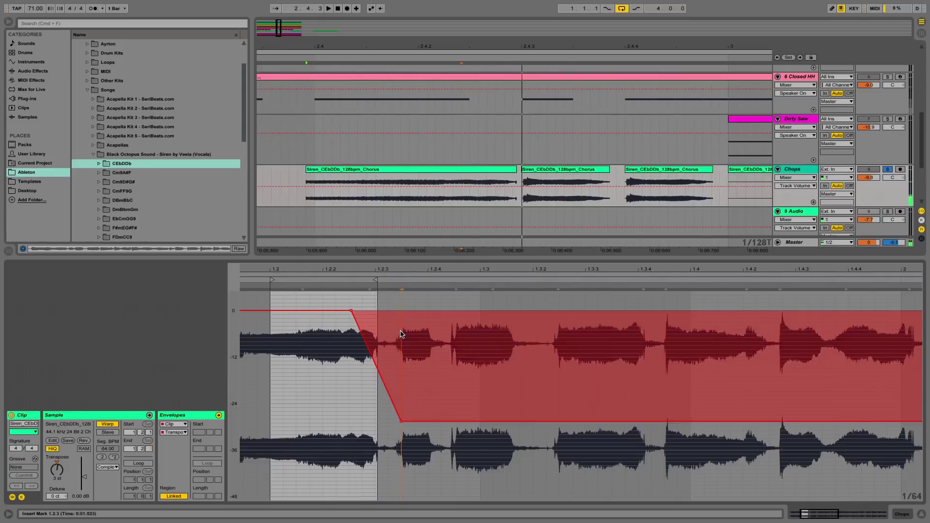
# Lower the ramp's end to -48 st and place it between 1.2.3 and 1.2.4, auditioning the pitch drop
pyautogui.moveTo(407, 421); pyautogui.dragTo(412, 496)
pyautogui.press('space')
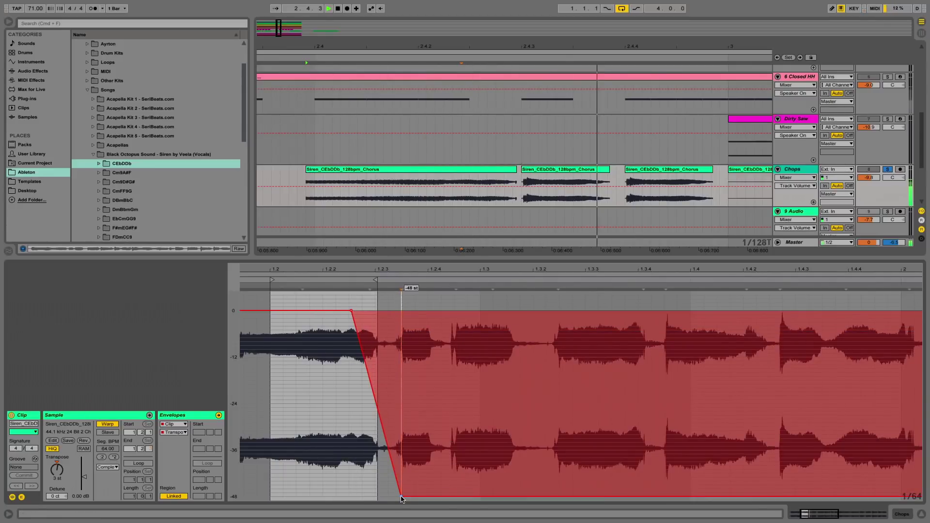
pyautogui.press('space')
pyautogui.click(415, 448)
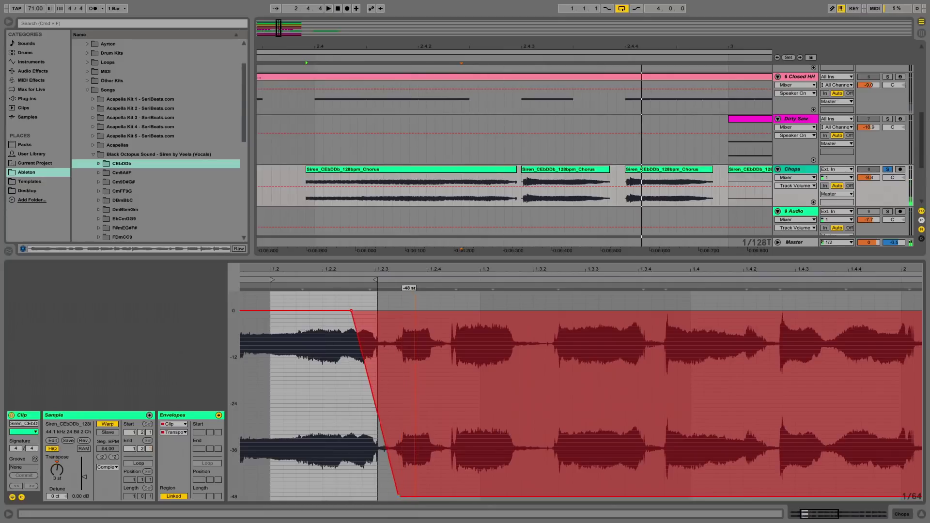
pyautogui.moveTo(399, 495)
pyautogui.mouseDown()
pyautogui.moveTo(376, 497)
pyautogui.moveTo(415, 496)
pyautogui.mouseUp()
pyautogui.press('space')
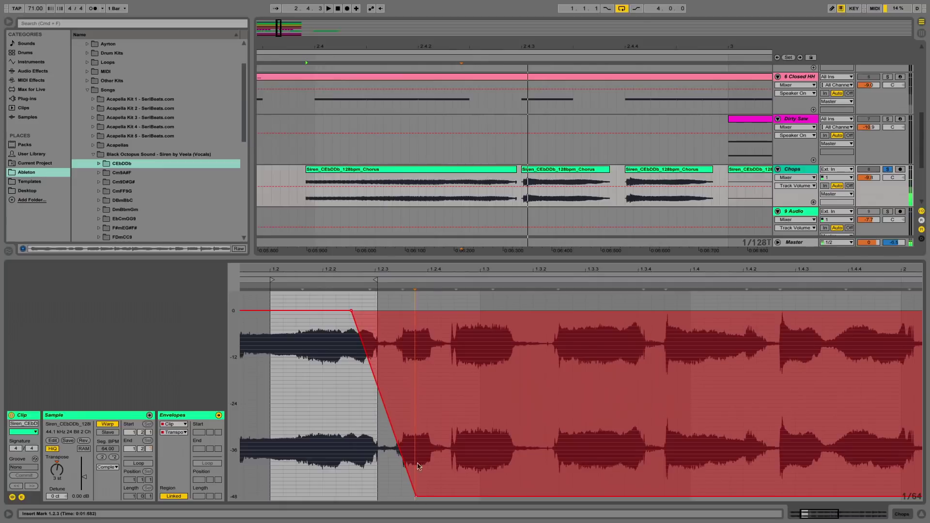
# With the Chops track's Fades shown, give the transposed piece a short fade-out and move it earlier to start at 2.3.4
pyautogui.click(813, 179)
pyautogui.click(794, 186)
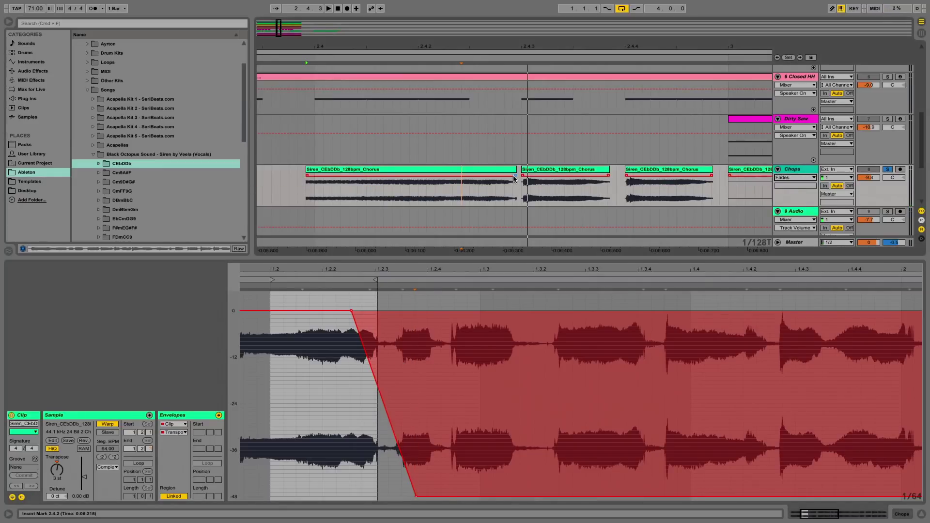
pyautogui.moveTo(499, 171); pyautogui.dragTo(466, 174)
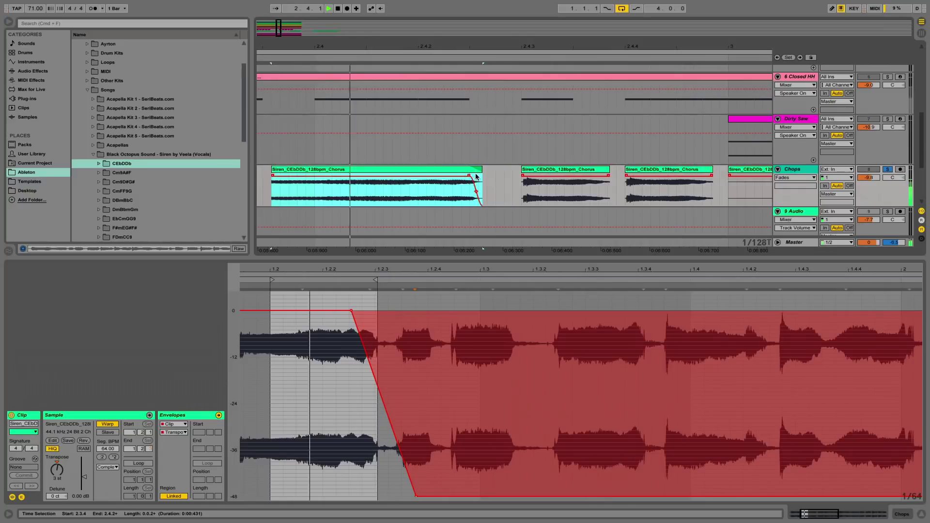
pyautogui.press('super+z')
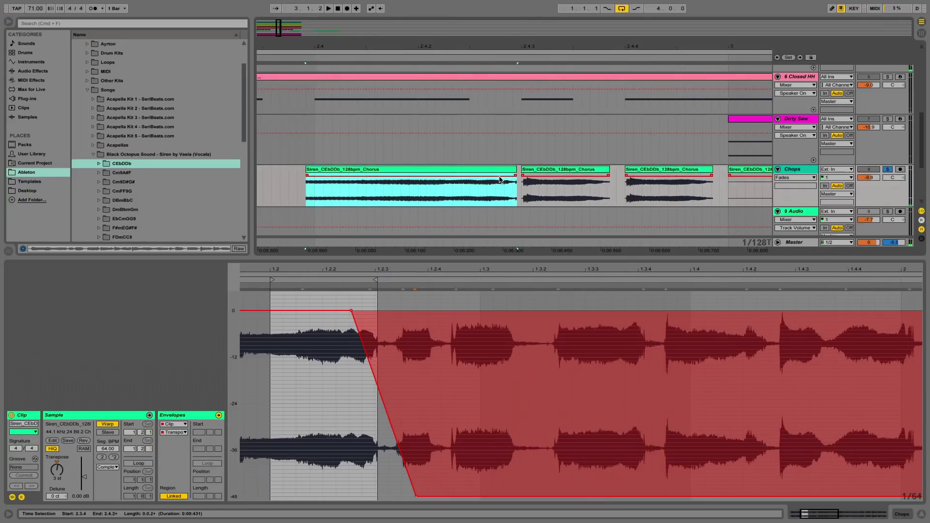
pyautogui.press('super+shift+z')
pyautogui.press('space')
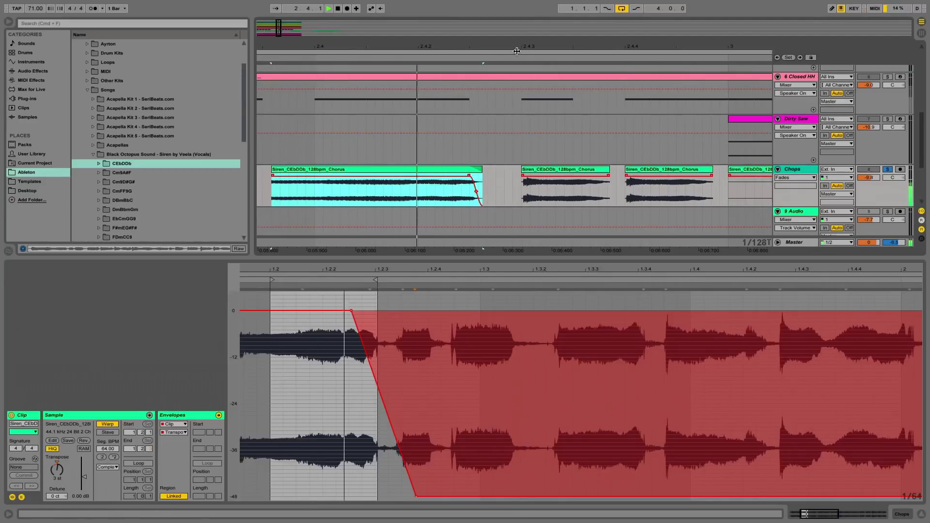
# Trim the start of the transposed piece to 2.4.1, give it a fade-in across its whole length, and audition it
pyautogui.moveTo(483, 49); pyautogui.dragTo(482, 21)
pyautogui.click(396, 171)
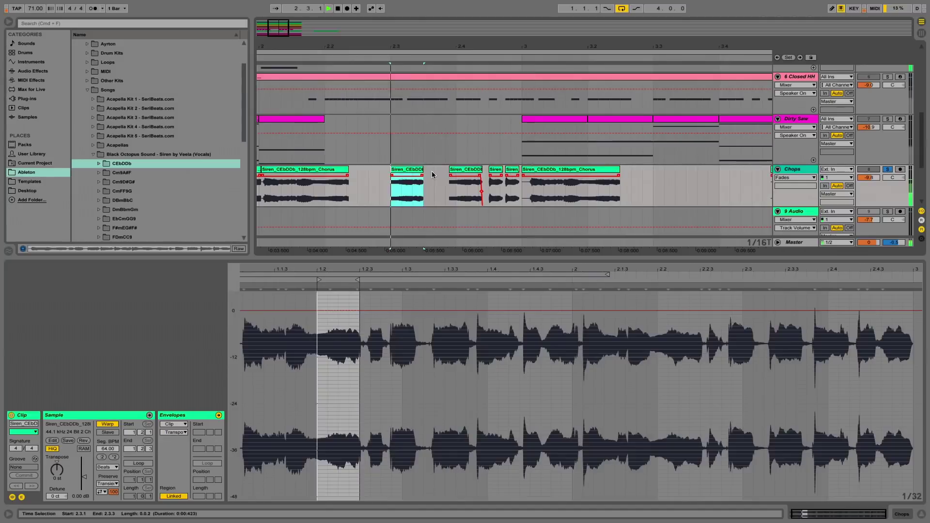
pyautogui.moveTo(450, 170); pyautogui.dragTo(458, 171)
pyautogui.click(457, 177)
pyautogui.press('space')
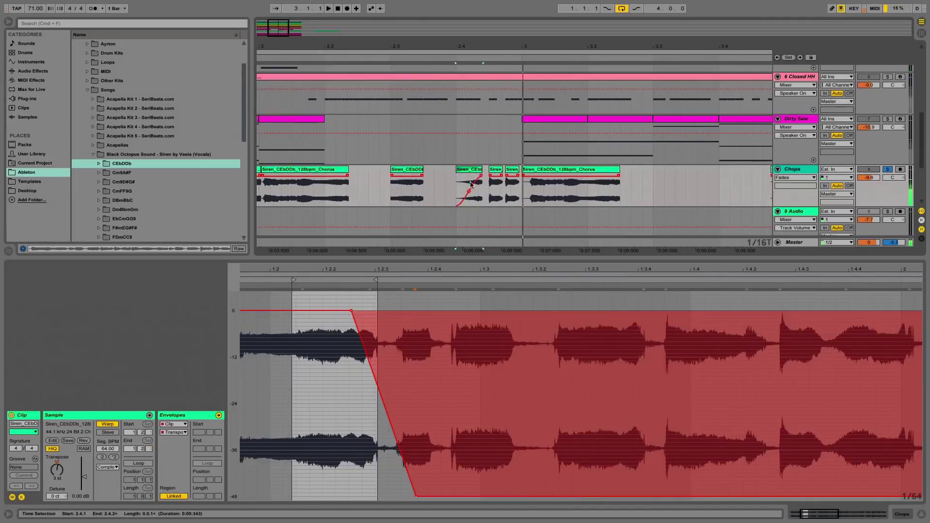
pyautogui.press('space')
pyautogui.press('space')
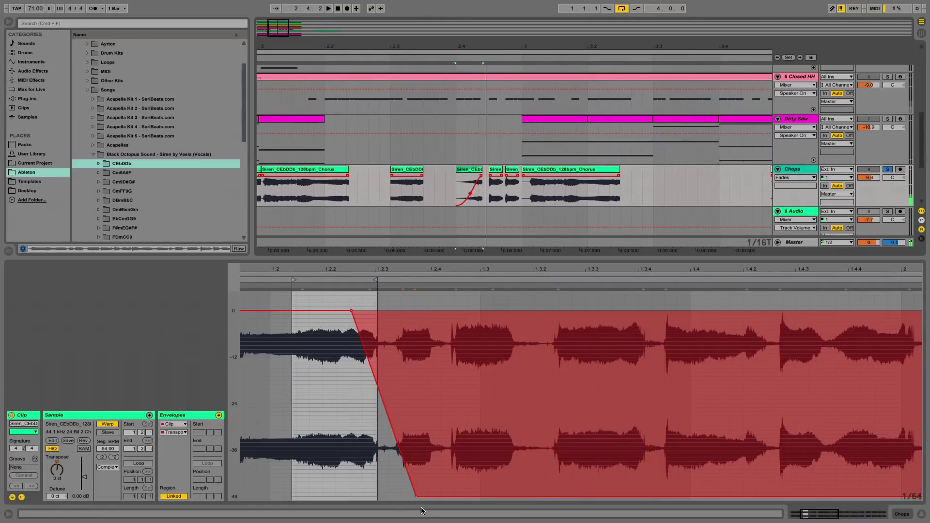
# Raise the end of the transposition ramp to about +2 st between 1.2.2 and 1.2.3 and audition the piece
pyautogui.moveTo(415, 499); pyautogui.dragTo(437, 412)
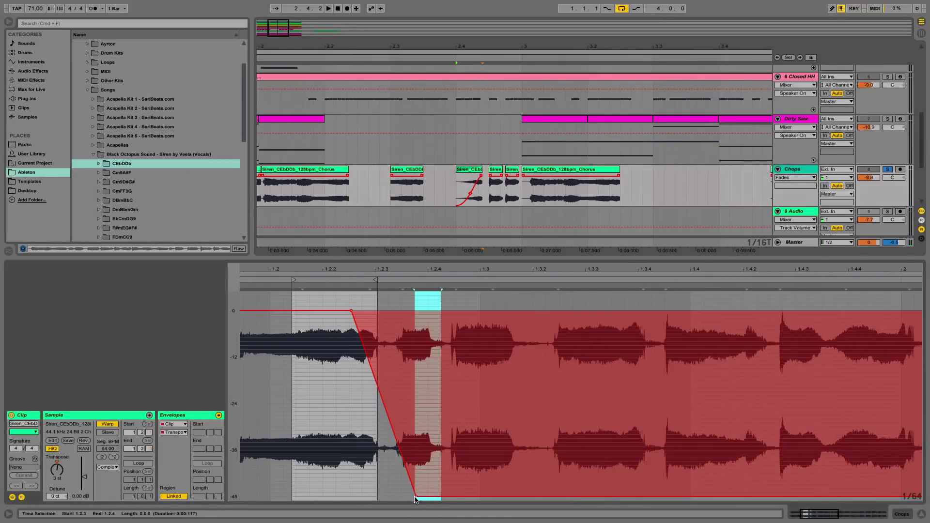
pyautogui.moveTo(417, 496); pyautogui.dragTo(367, 469)
pyautogui.press('space')
pyautogui.press('space')
pyautogui.press('space')
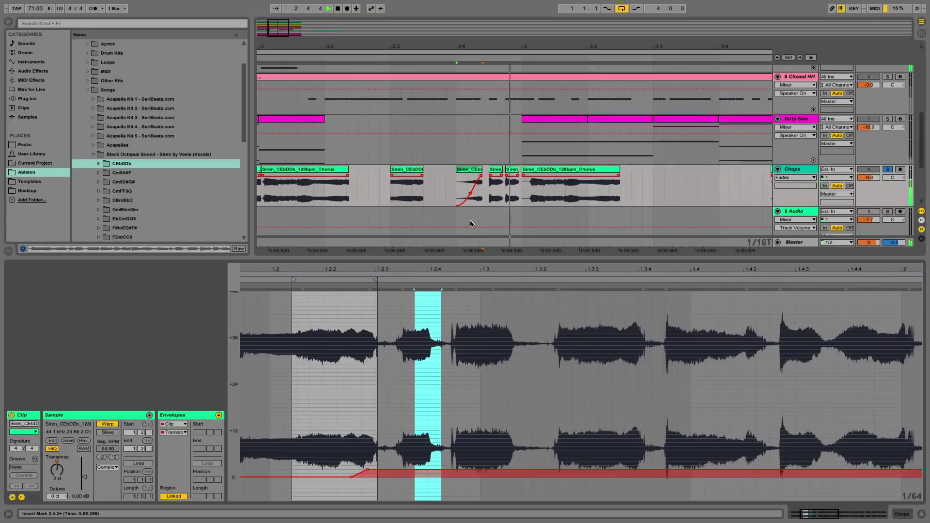
# Trim the silence off the start of the bar 3 phrase, place it to start at 3.1.1, and audition it
pyautogui.click(394, 196)
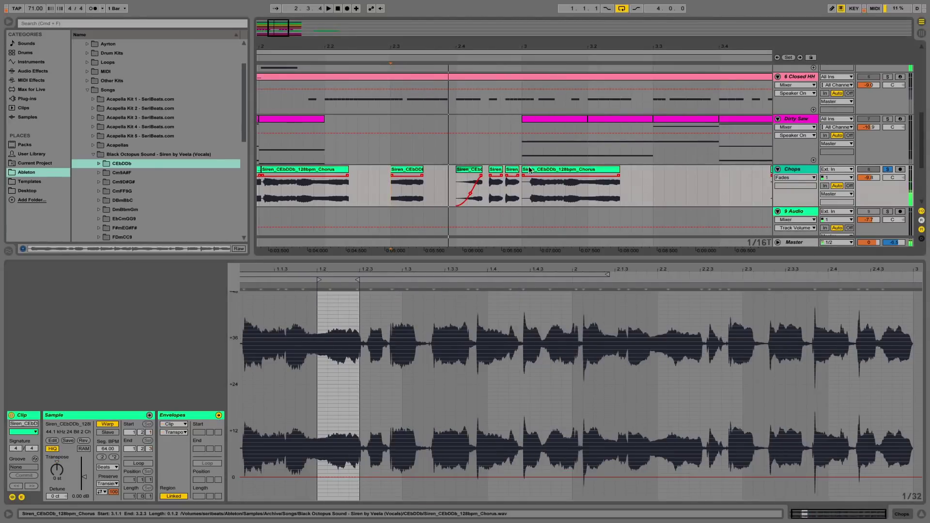
pyautogui.moveTo(522, 171); pyautogui.dragTo(532, 170)
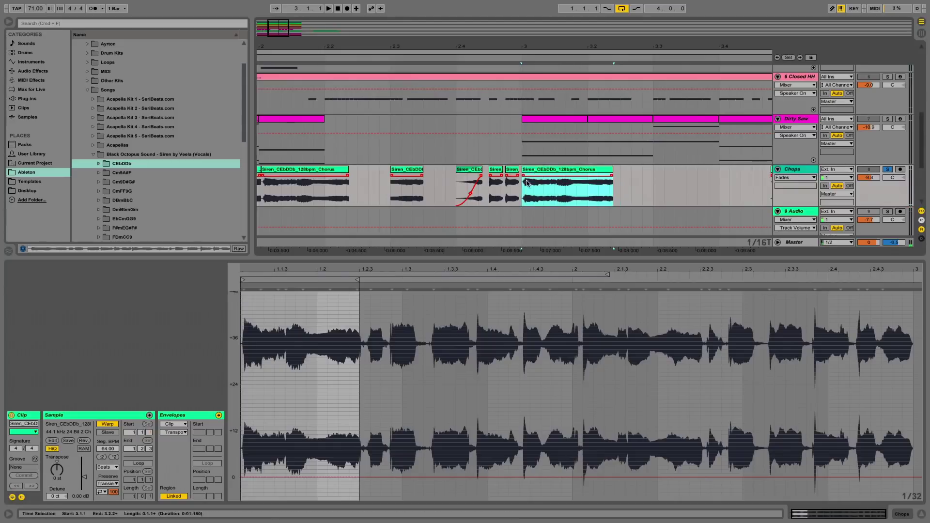
pyautogui.click(523, 187)
pyautogui.press('space')
pyautogui.press('space')
# Trim the silence off the start of the opening phrase, place it to start at 1.1.1, and play the arrangement
pyautogui.moveTo(552, 49); pyautogui.dragTo(552, 90)
pyautogui.hscroll(-10, 490, 173)
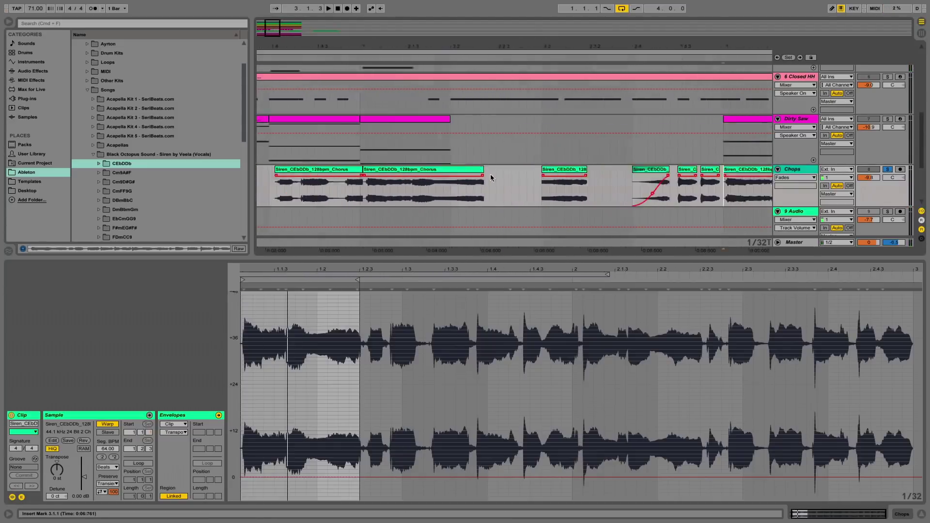
pyautogui.moveTo(261, 171); pyautogui.dragTo(278, 171)
pyautogui.press('space')
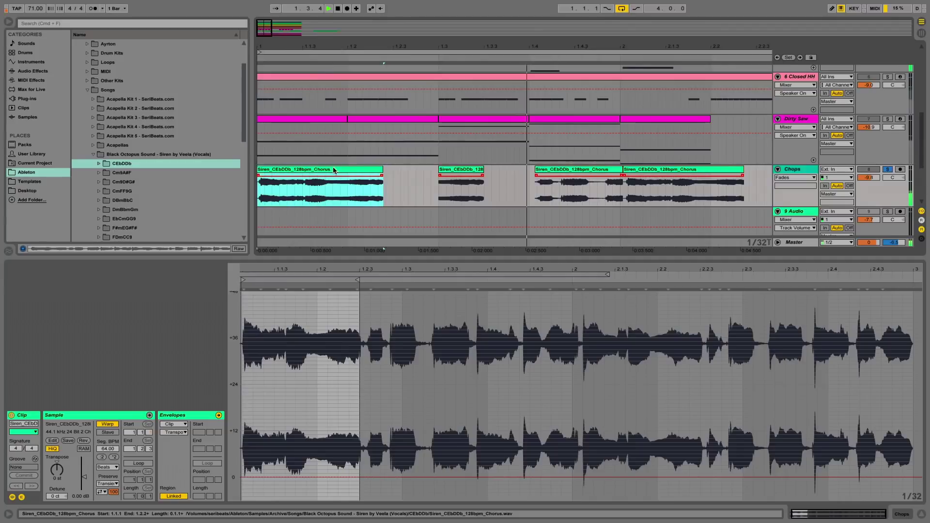
# Shift the phrase near 1.4 to start slightly before the beat and end at 2.1.1, and give the piece at 2.3 a short fade-in
pyautogui.moveTo(563, 172); pyautogui.dragTo(620, 169)
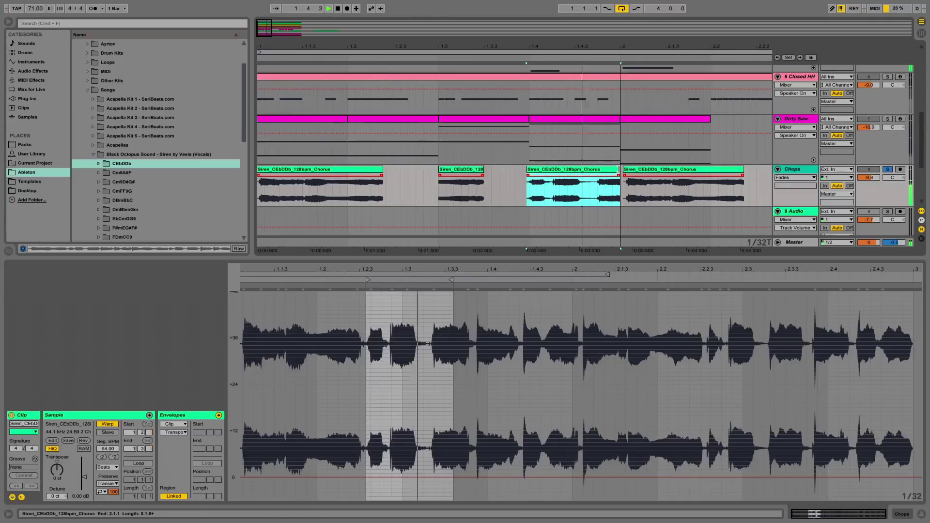
pyautogui.click(630, 178)
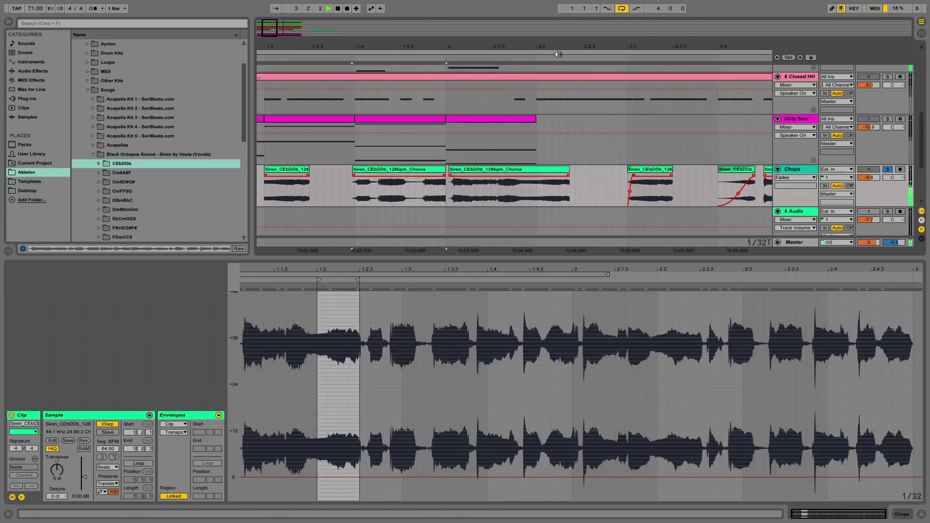
pyautogui.press('space')
# Insert an audio track below Chops and move the Ahh2 vocal clip down onto it at the same time position
pyautogui.moveTo(558, 47); pyautogui.dragTo(559, 20)
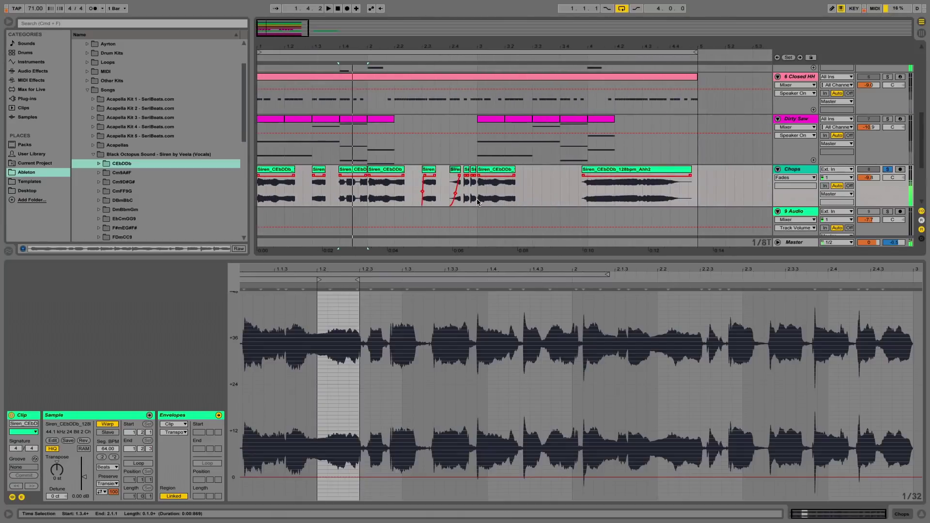
pyautogui.moveTo(477, 199); pyautogui.dragTo(191, 204)
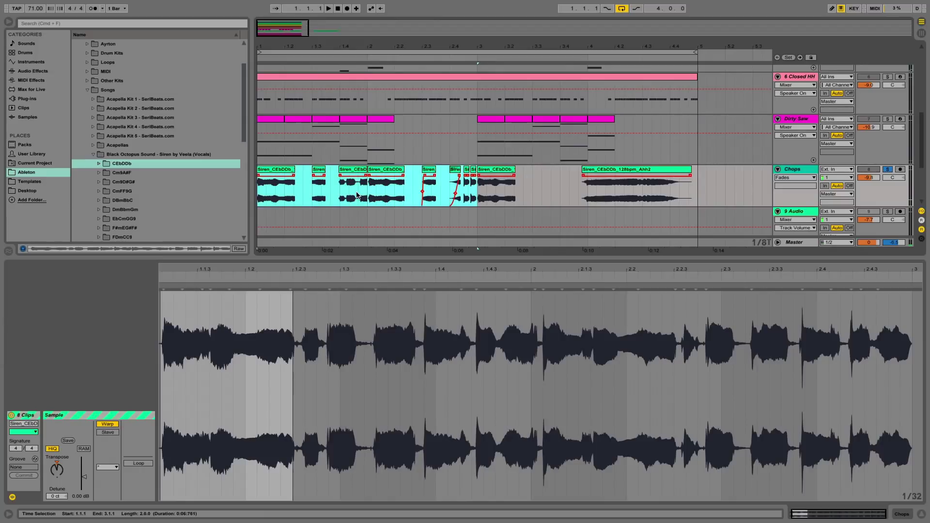
pyautogui.scroll(2, 592, 181)
pyautogui.scroll(-3, 698, 187)
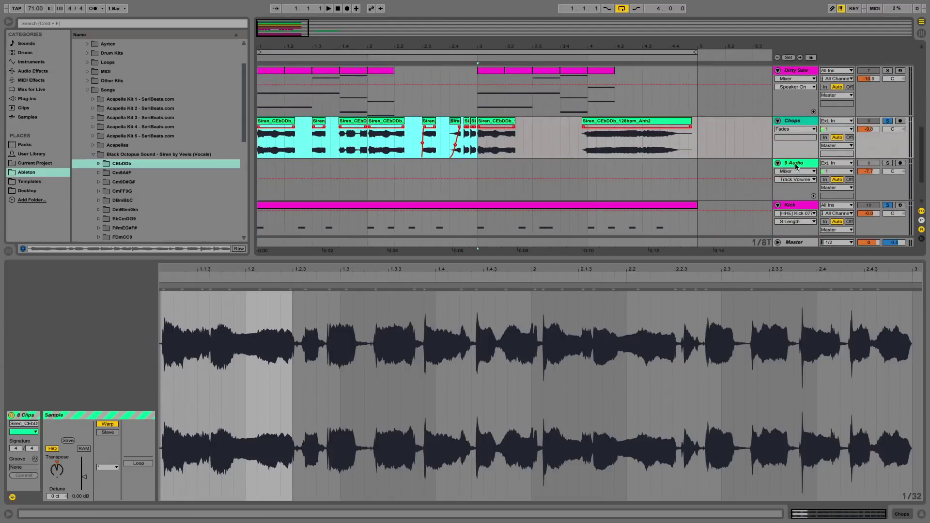
pyautogui.press('super+t')
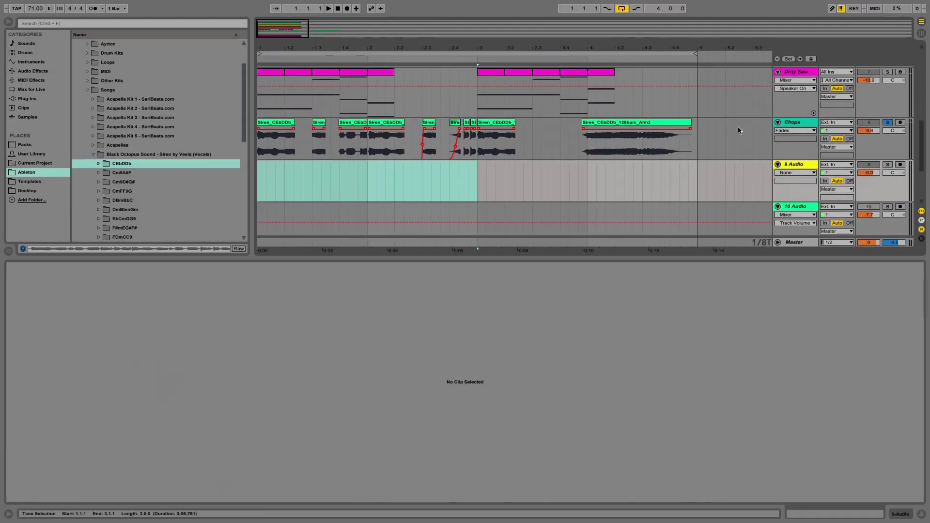
pyautogui.click(642, 112)
pyautogui.hscroll(1, 625, 116)
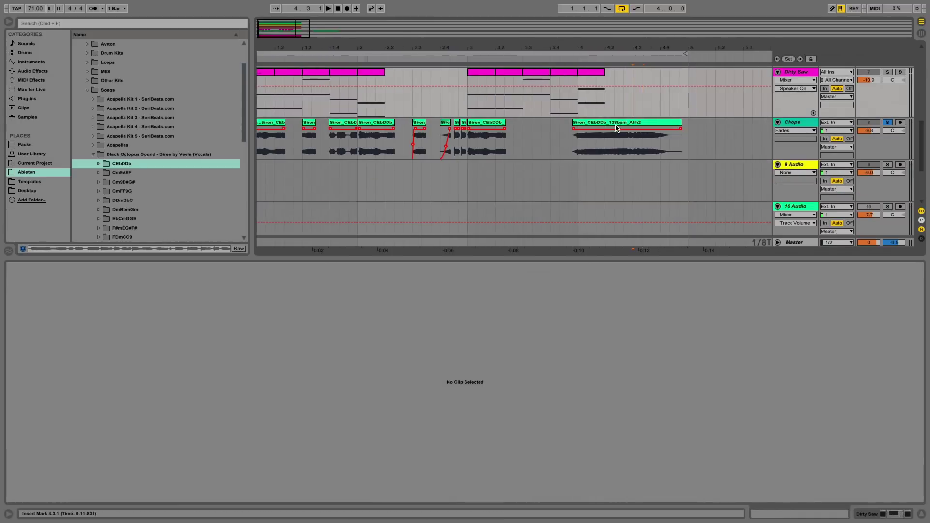
pyautogui.click(619, 120)
pyautogui.moveTo(619, 120); pyautogui.dragTo(618, 165)
pyautogui.hscroll(5, 615, 163)
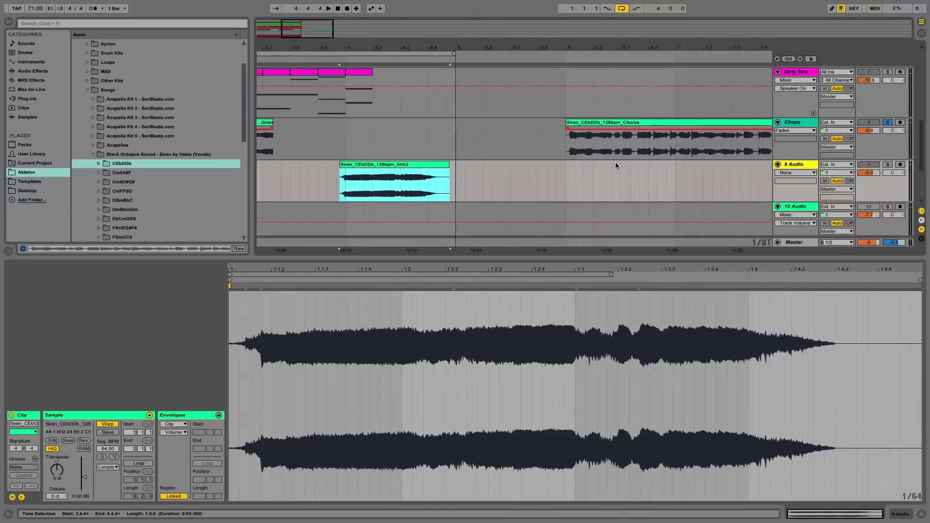
# Turn off solo on the Chops track and duplicate its bars 1.1.1 to 3.1.1 so the copy fills bars 3 and 4
pyautogui.hscroll(-5, 616, 163)
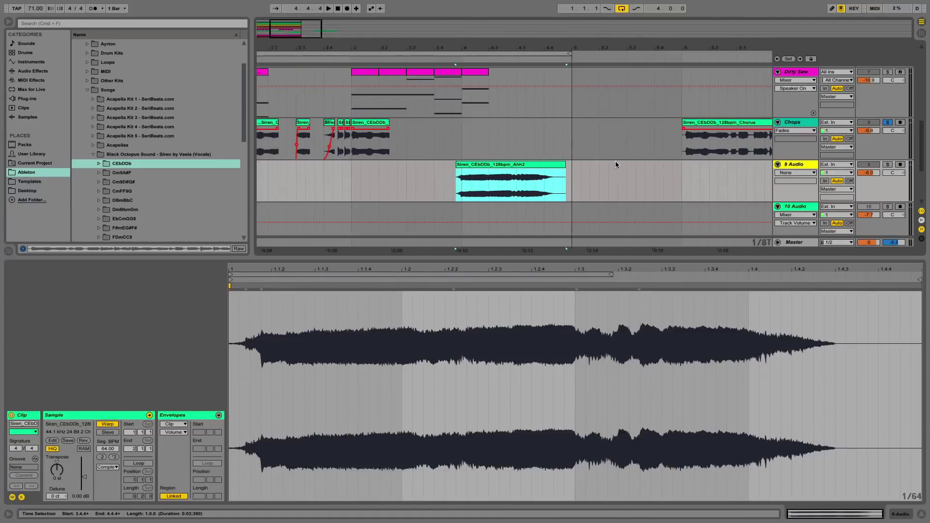
pyautogui.click(890, 123)
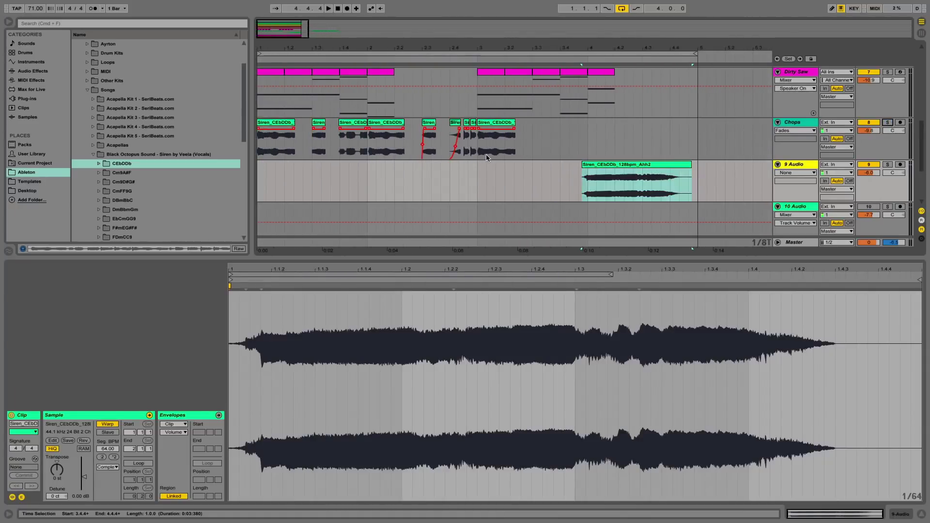
pyautogui.moveTo(486, 156); pyautogui.dragTo(240, 151)
pyautogui.press('super+d')
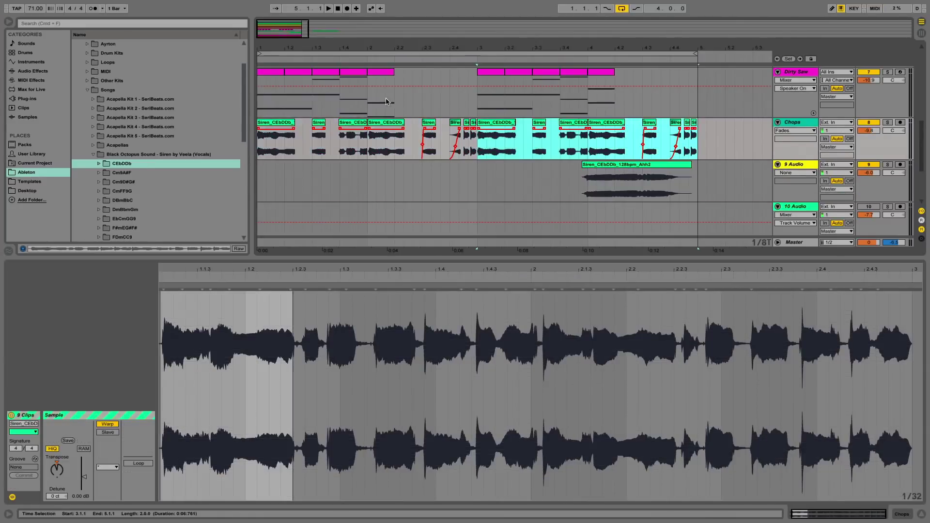
pyautogui.moveTo(414, 54); pyautogui.dragTo(429, 68)
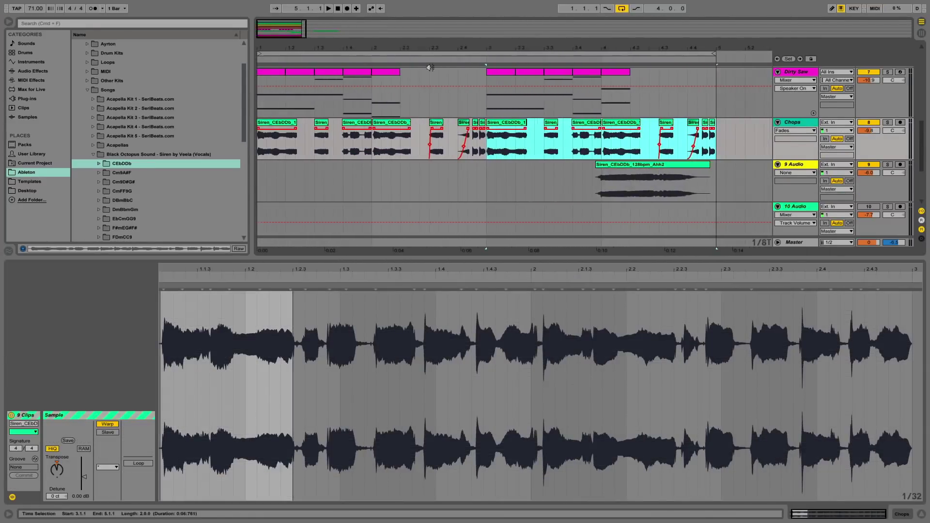
pyautogui.click(778, 122)
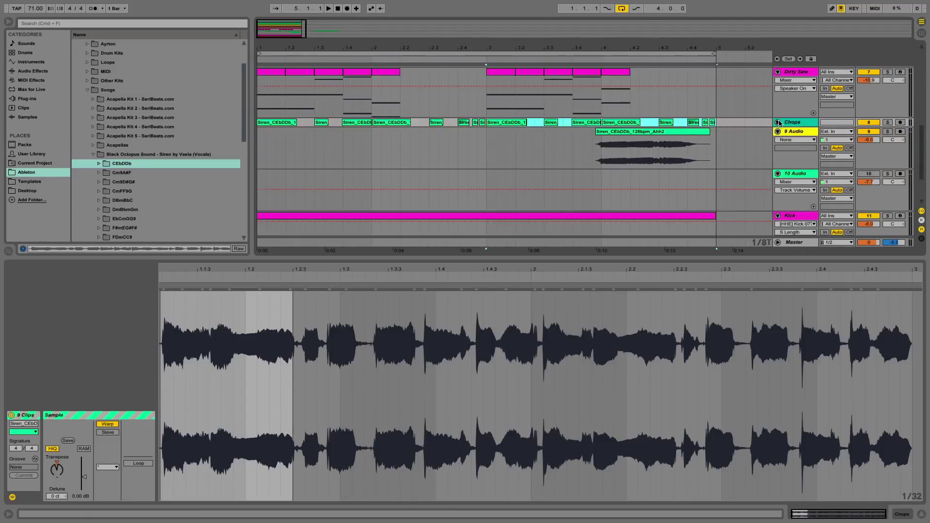
pyautogui.click(778, 122)
pyautogui.moveTo(505, 53); pyautogui.dragTo(506, 71)
pyautogui.hscroll(-3, 556, 167)
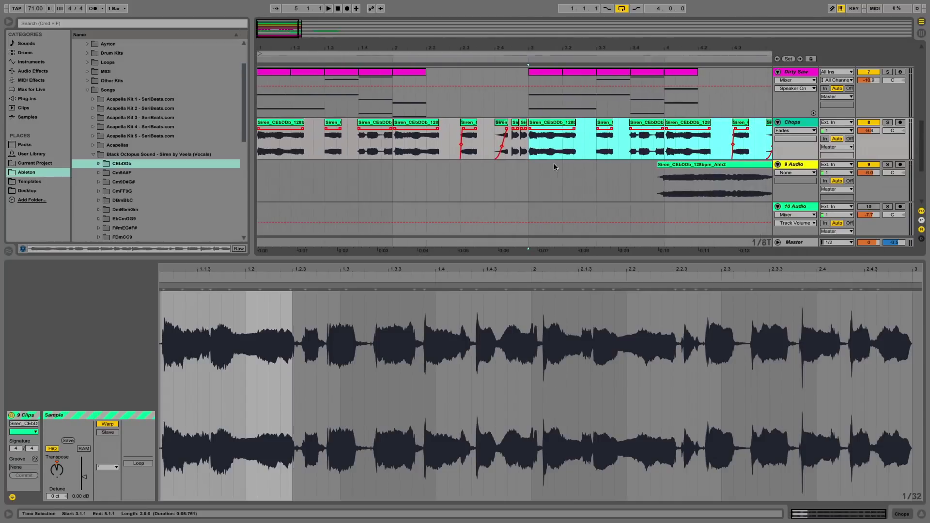
# Use an EQ Eight low cut on the Chops track, set its frequency to 902 Hz, and audition the full arrangement
pyautogui.moveTo(462, 52); pyautogui.dragTo(462, 43)
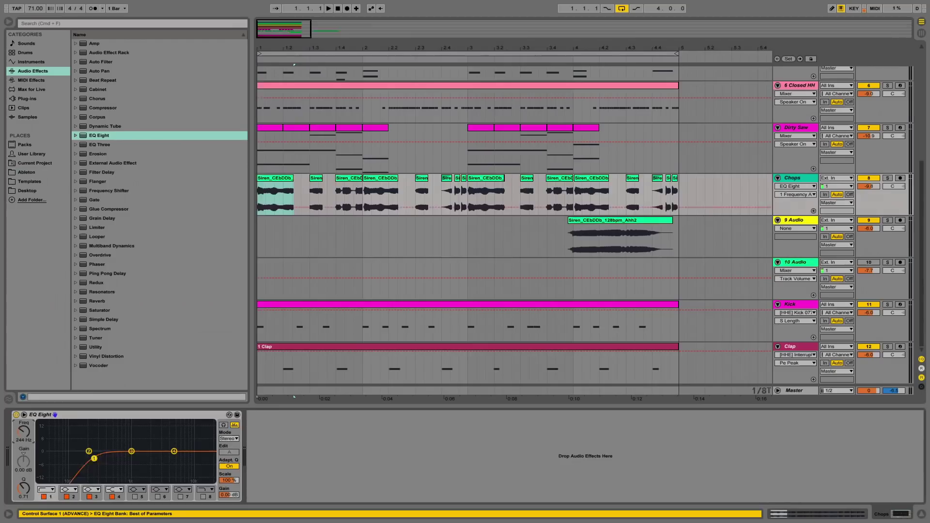
pyautogui.press('space')
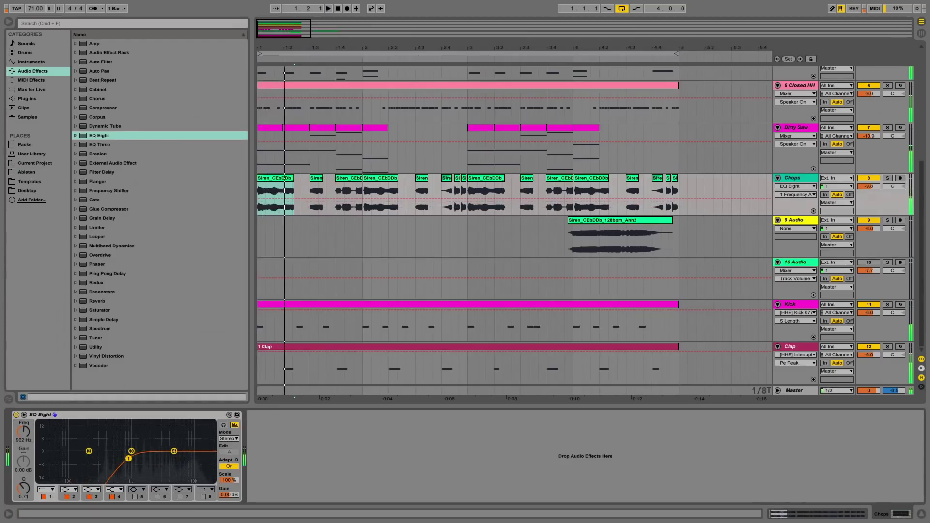
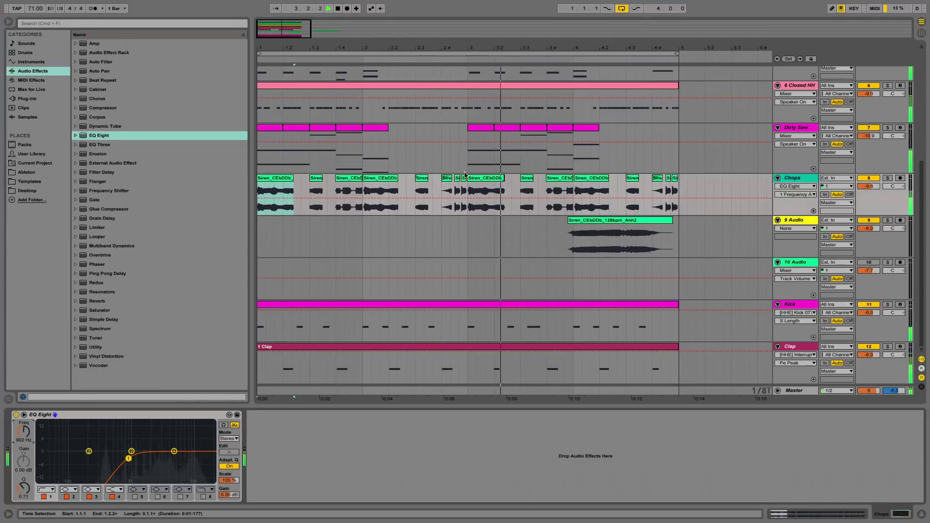
pyautogui.press('space')
# Nudge the Chops piece at 2.3 slightly ahead of the beat and audition its timing
pyautogui.moveTo(419, 49); pyautogui.dragTo(418, 58)
pyautogui.moveTo(432, 178); pyautogui.dragTo(422, 184)
pyautogui.click(389, 185)
pyautogui.press('space')
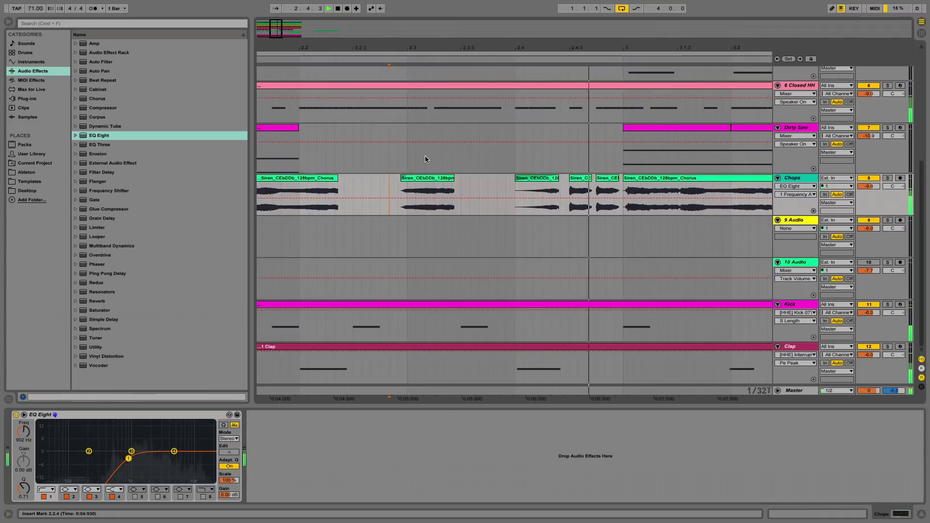
# In the repeated piece at 4.4, lower the end of the transposition ramp to -10 st and audition the pitch drop
pyautogui.moveTo(407, 49); pyautogui.dragTo(407, 29)
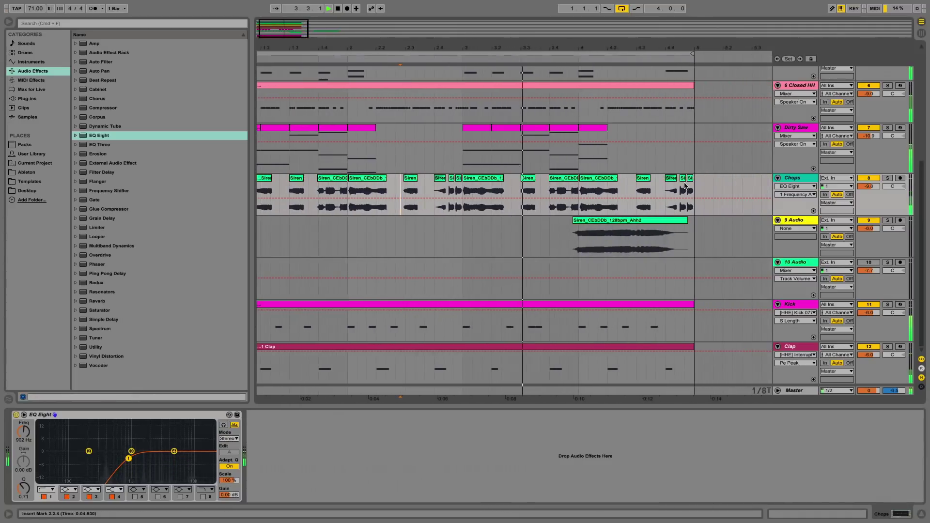
pyautogui.doubleClick(671, 178)
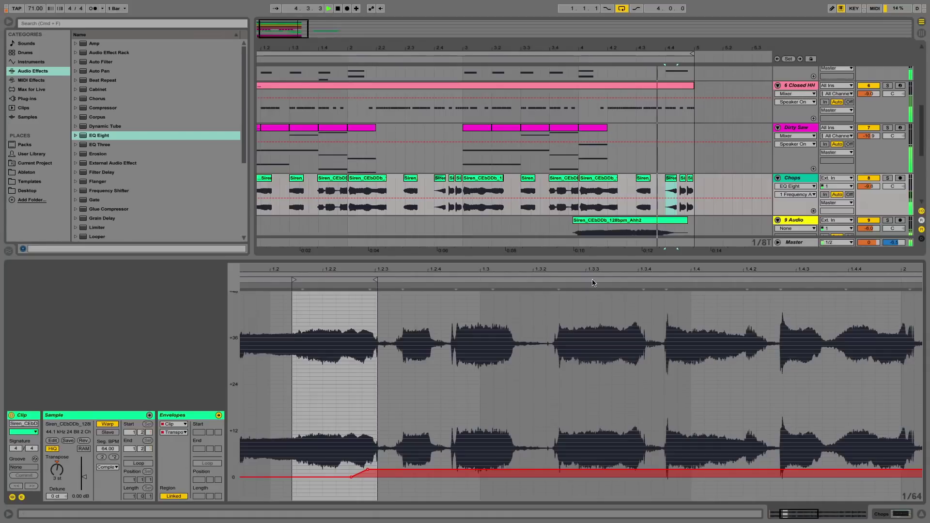
pyautogui.press('space')
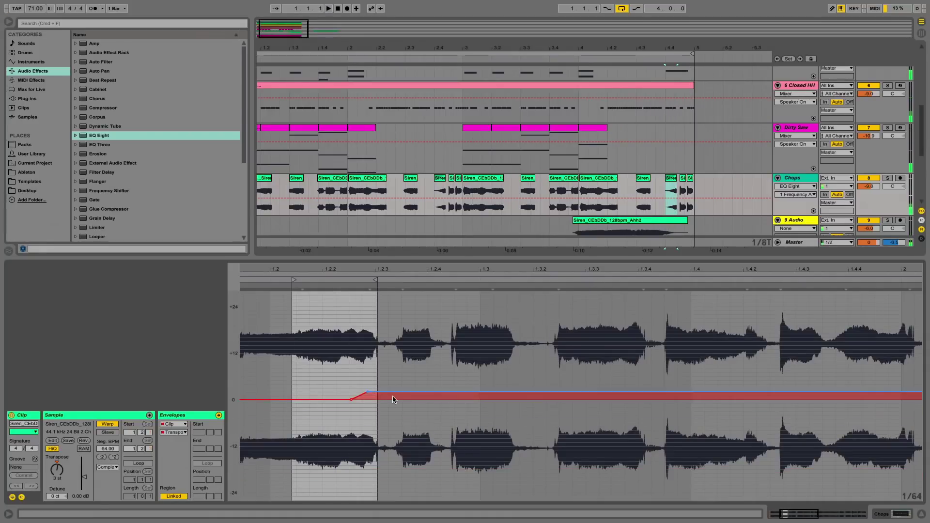
pyautogui.moveTo(368, 393); pyautogui.dragTo(365, 438)
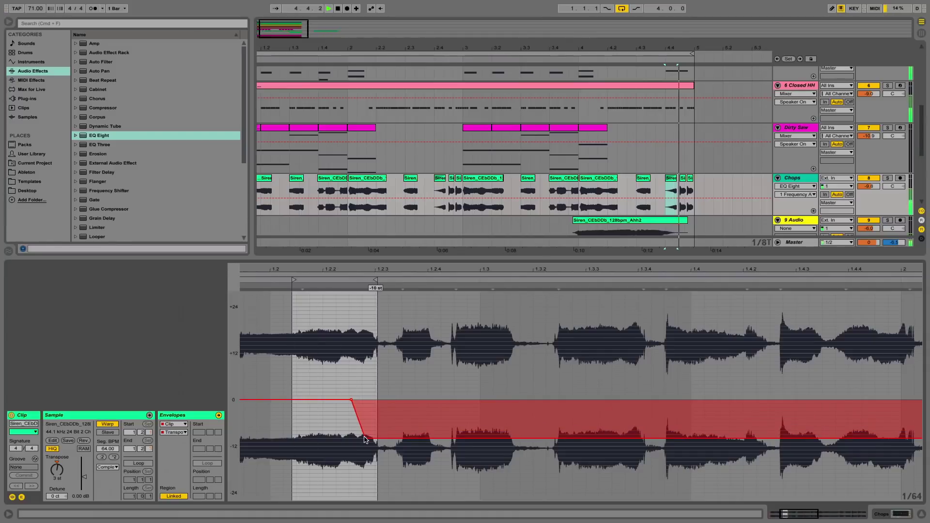
pyautogui.press('space')
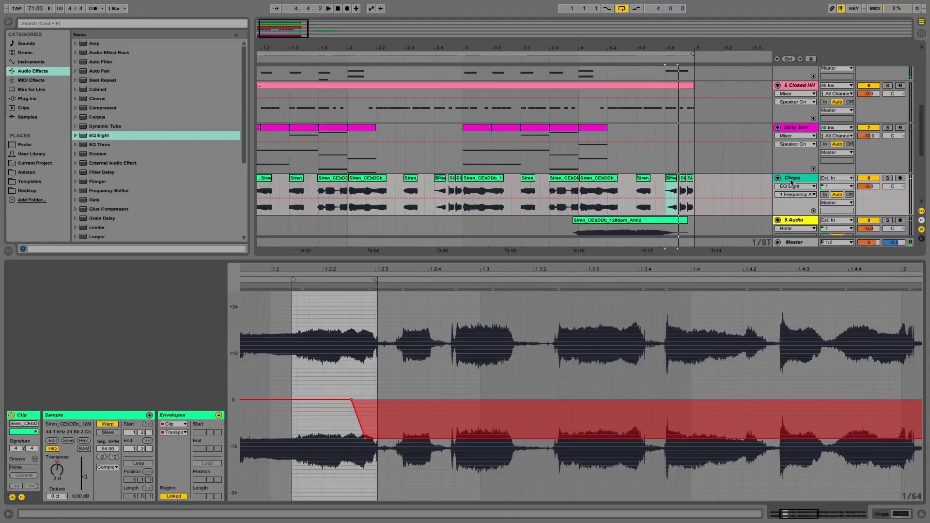
# Lower the EQ Eight low-cut frequency on the Chops track to 329 Hz and audition the result
pyautogui.click(812, 181)
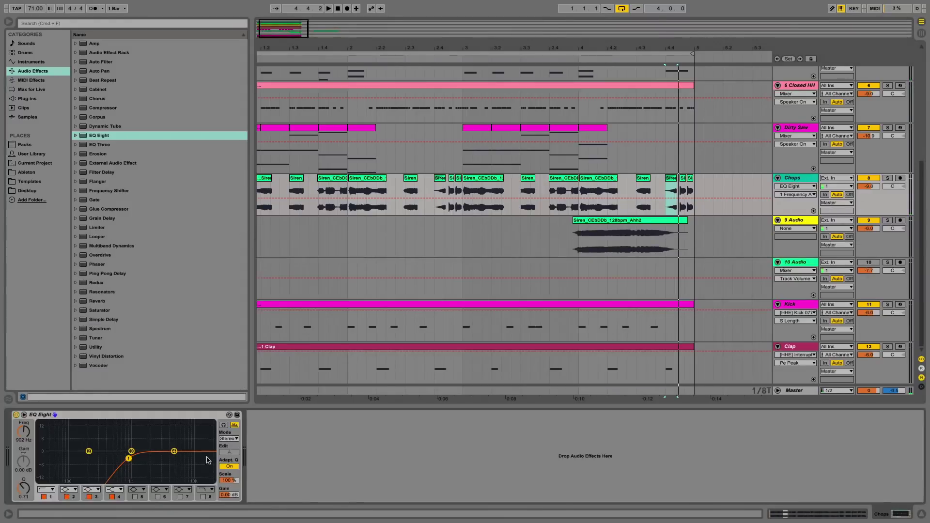
pyautogui.moveTo(126, 458); pyautogui.dragTo(101, 458)
pyautogui.press('space')
pyautogui.press('space')
pyautogui.press('space')
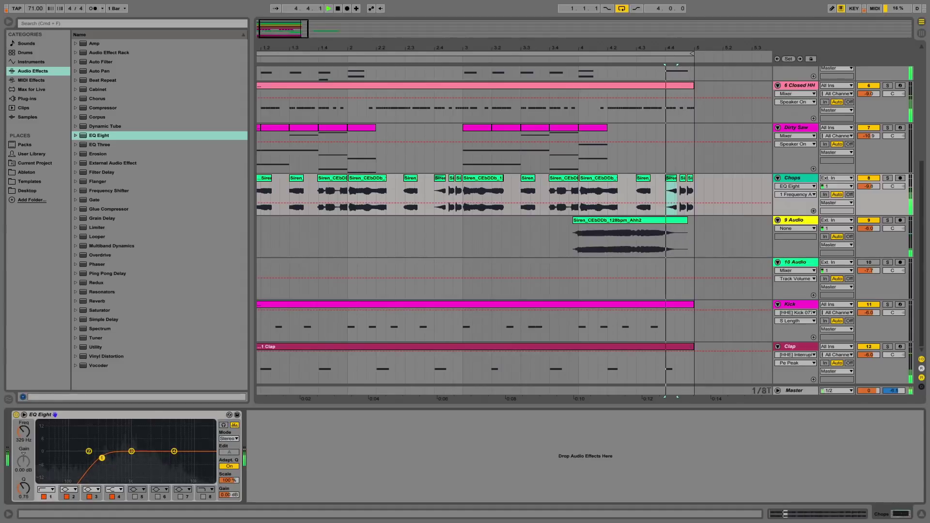
pyautogui.press('space')
# Copy the Chops track's EQ Eight onto the 9 Audio track
pyautogui.click(814, 223)
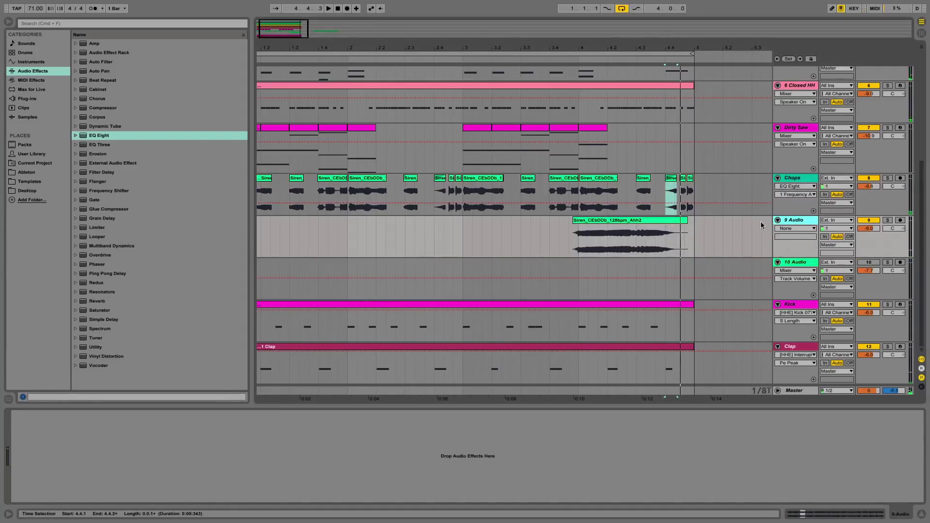
pyautogui.click(793, 184)
pyautogui.click(196, 414)
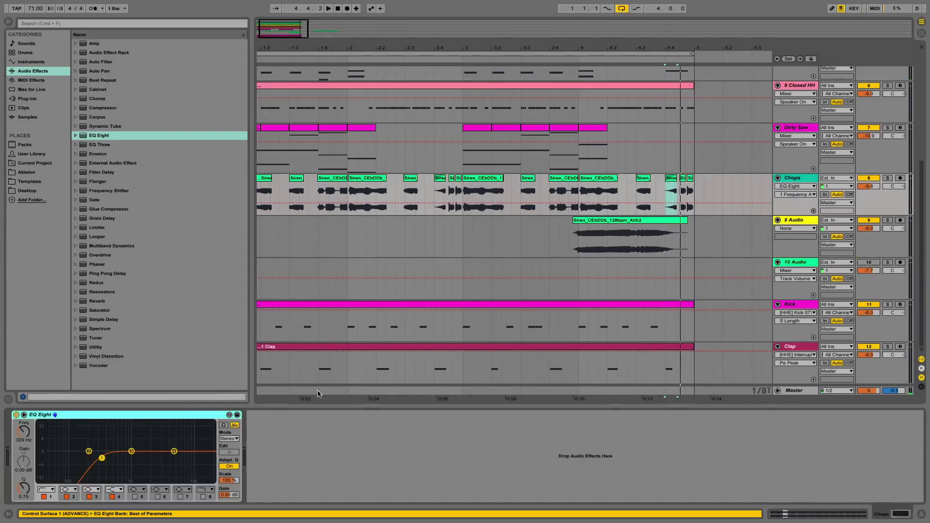
pyautogui.click(792, 223)
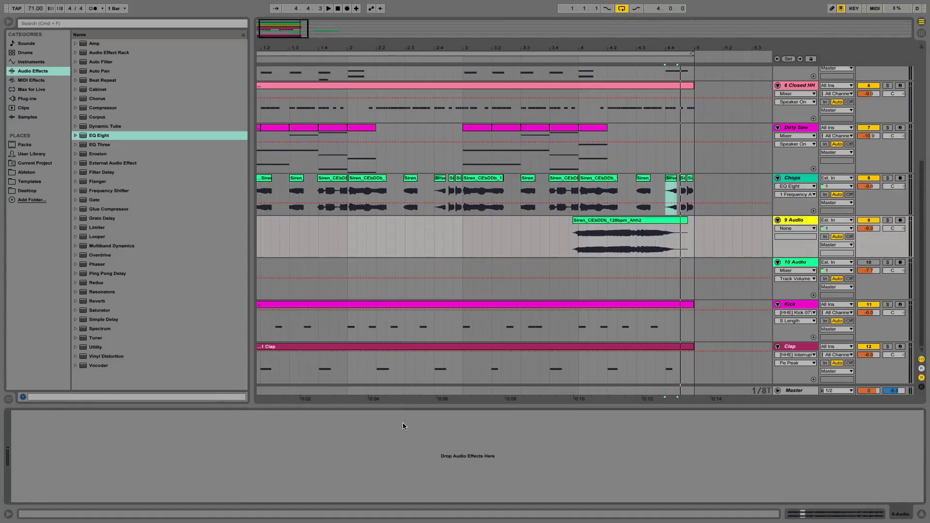
pyautogui.press('super+v')
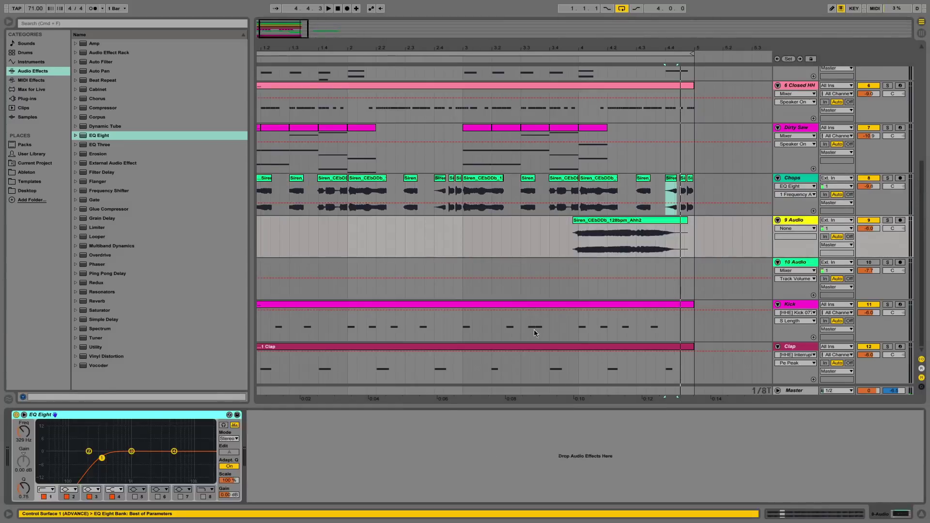
# Solo the 9 Audio track, raise its EQ Eight low-cut frequency to 1.27 kHz during playback, and end the solo
pyautogui.click(887, 220)
pyautogui.click(579, 237)
pyautogui.press('space')
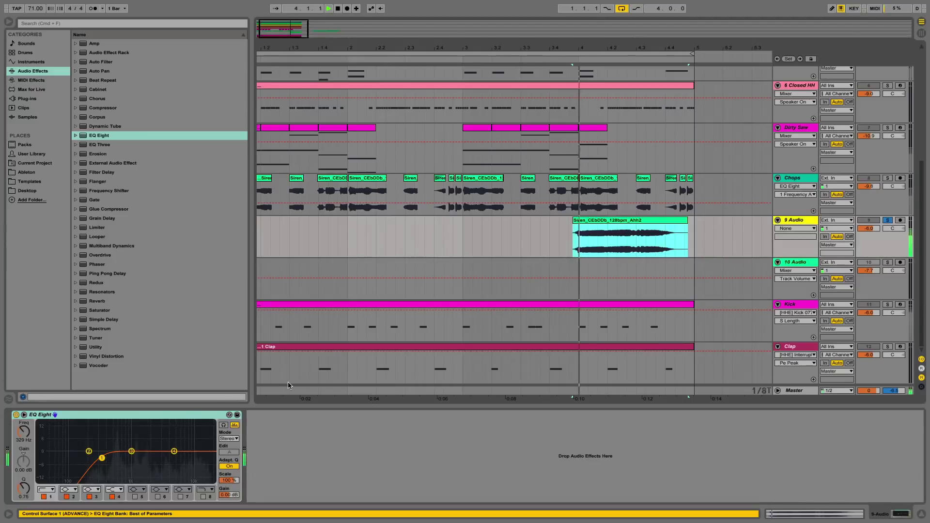
pyautogui.moveTo(101, 459); pyautogui.dragTo(137, 458)
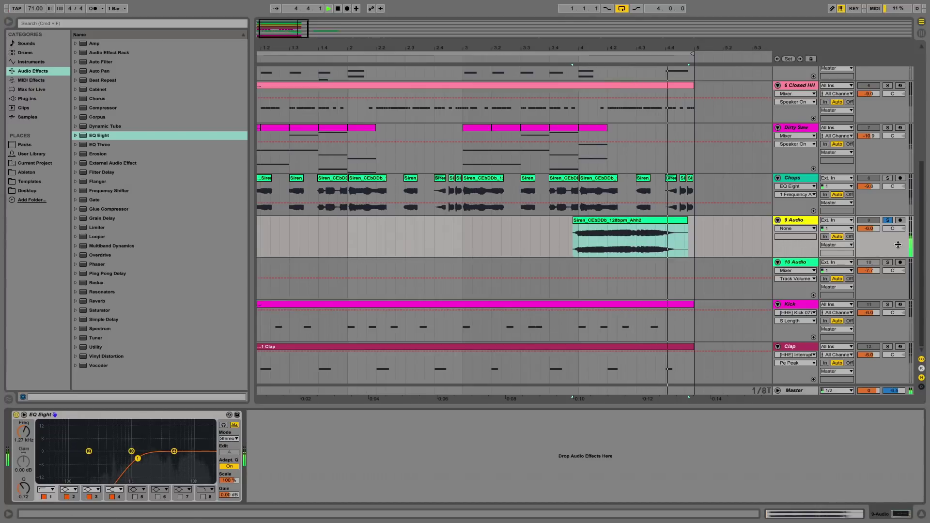
pyautogui.press('space')
pyautogui.click(887, 220)
# Audition the arrangement from the start and nudge the Chops piece at 1.3 slightly ahead of the beat
pyautogui.click(265, 183)
pyautogui.press('space')
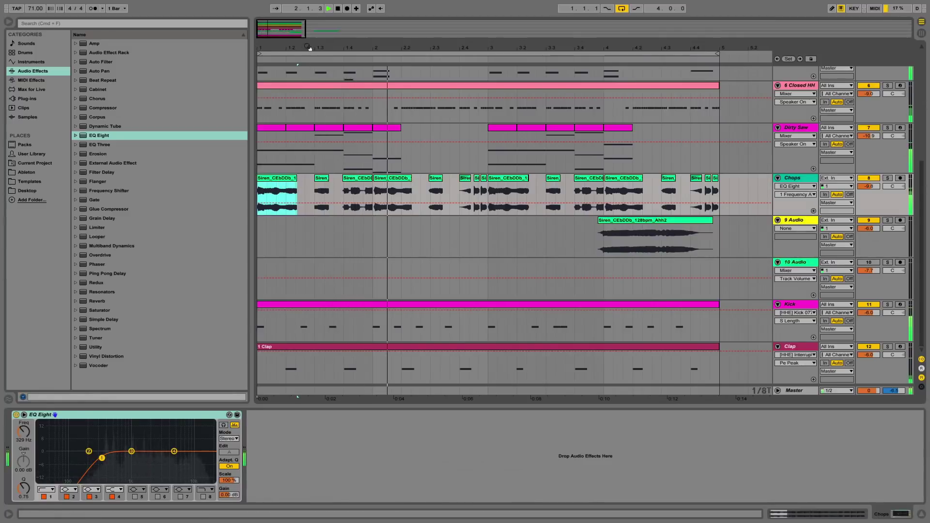
pyautogui.moveTo(309, 48); pyautogui.dragTo(308, 97)
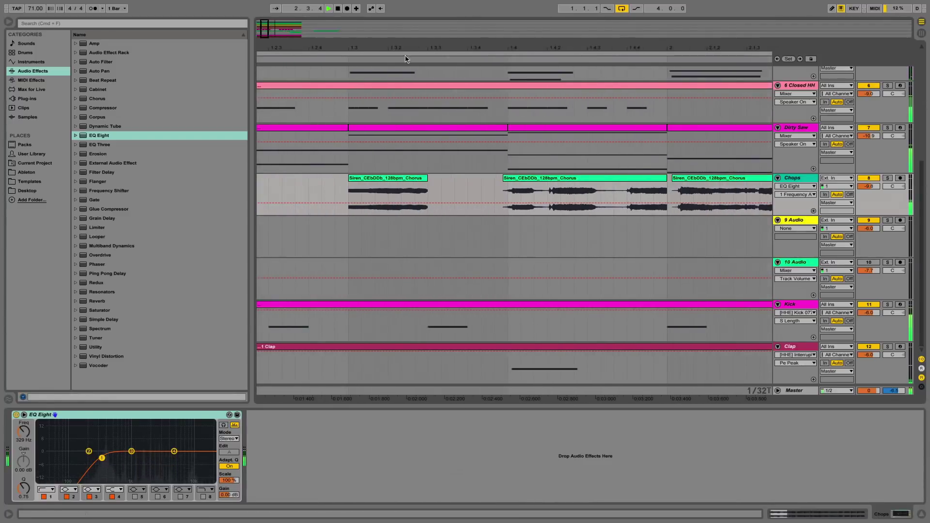
pyautogui.moveTo(402, 47); pyautogui.dragTo(402, 55)
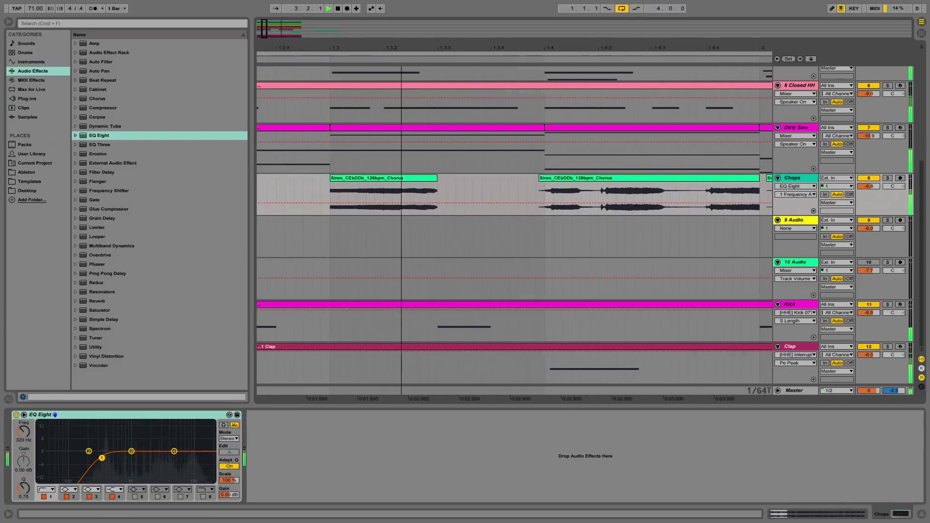
pyautogui.click(367, 178)
pyautogui.moveTo(366, 181); pyautogui.dragTo(362, 183)
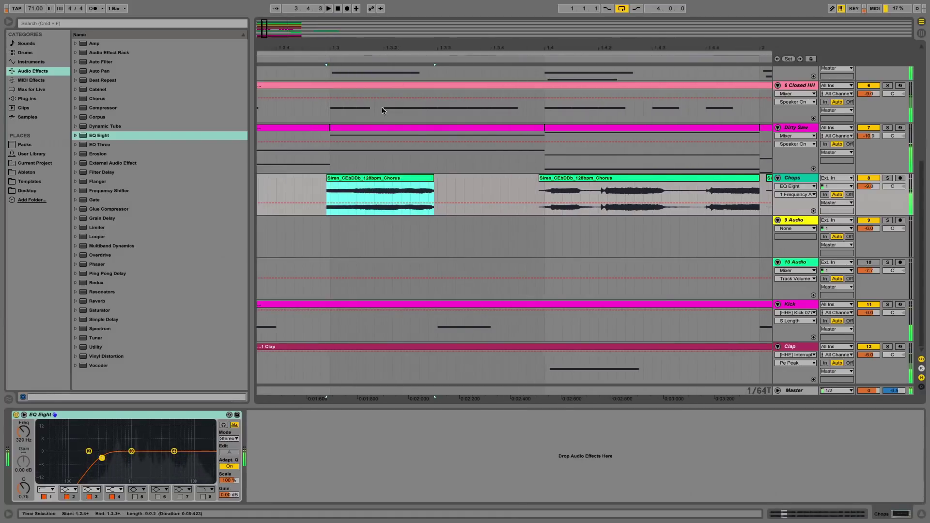
pyautogui.press('space')
# Trim the start of the Chops piece at 2.3 slightly and audition it
pyautogui.moveTo(394, 49); pyautogui.dragTo(397, 15)
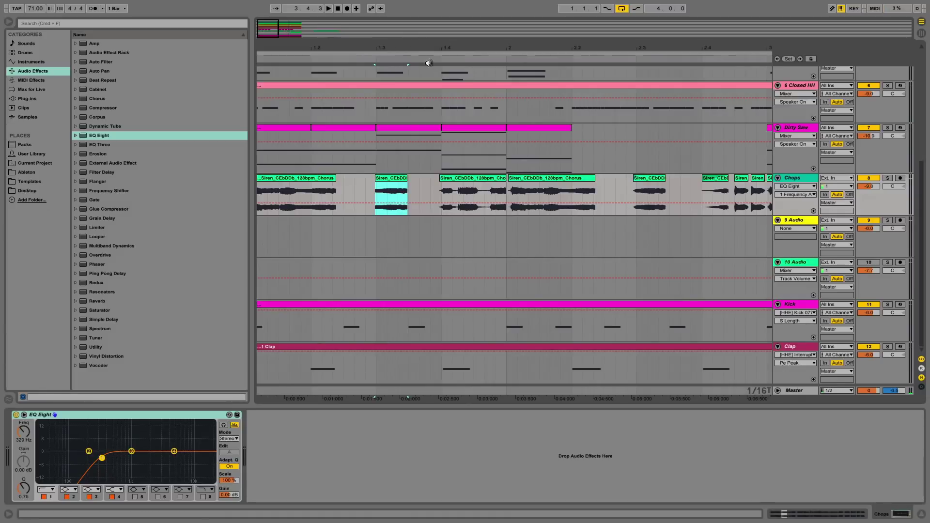
pyautogui.moveTo(452, 50); pyautogui.dragTo(413, 47)
pyautogui.hscroll(5, 497, 140)
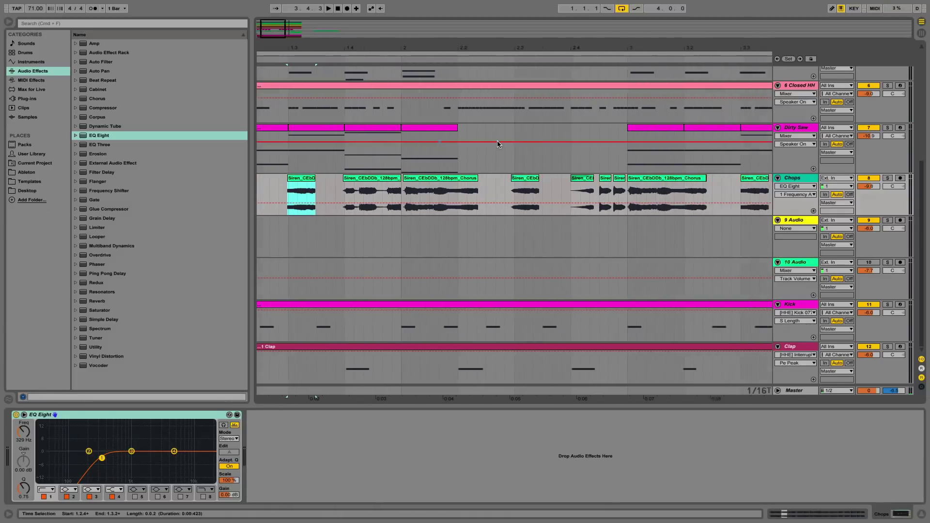
pyautogui.hscroll(-4, 510, 183)
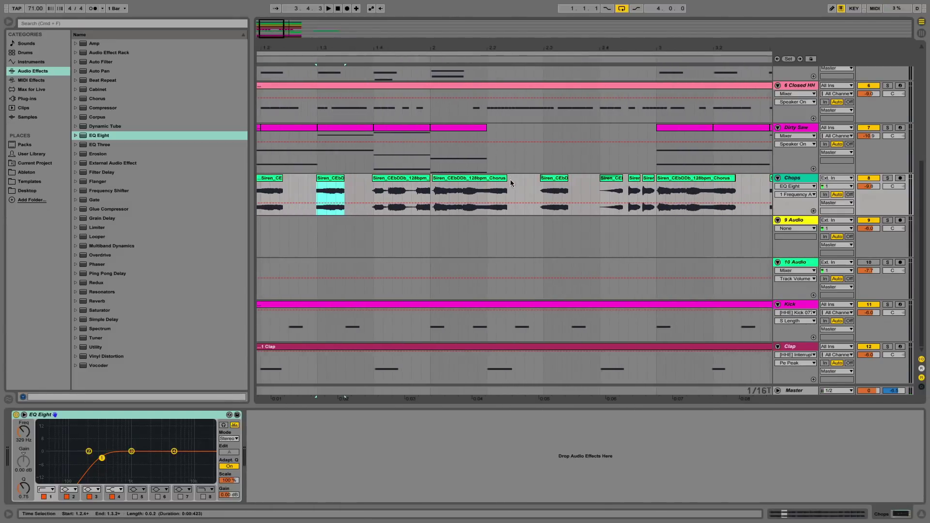
pyautogui.click(542, 178)
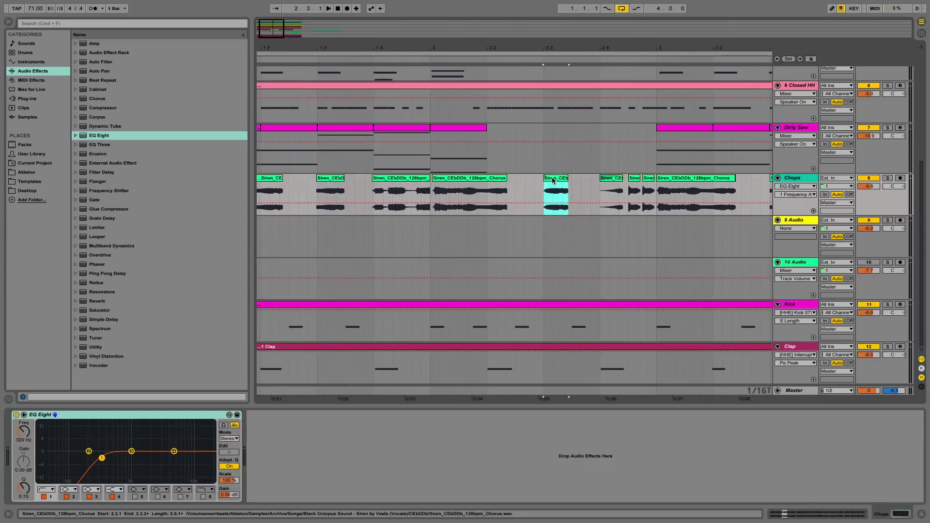
pyautogui.press('space')
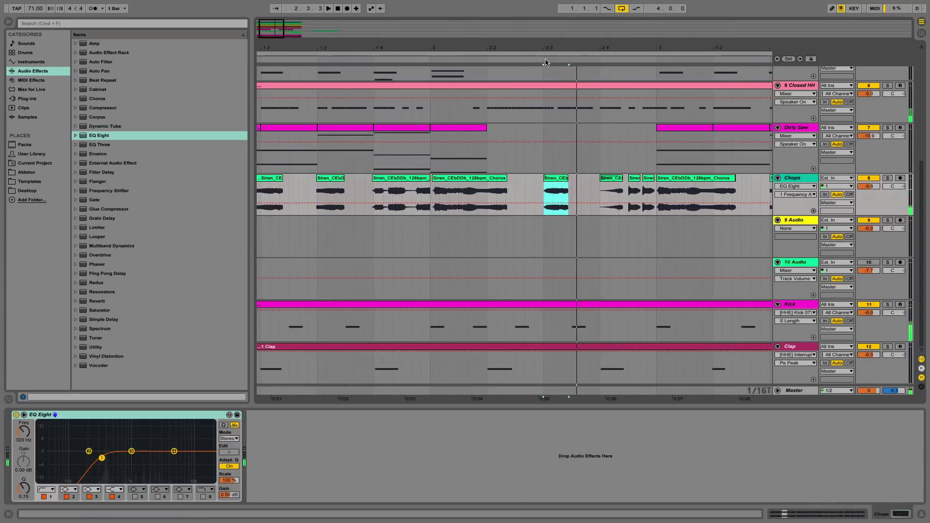
# Trim more off the start of the Chops piece at 2.3, move it earlier onto the beat, and audition its timing
pyautogui.moveTo(548, 49); pyautogui.dragTo(547, 75)
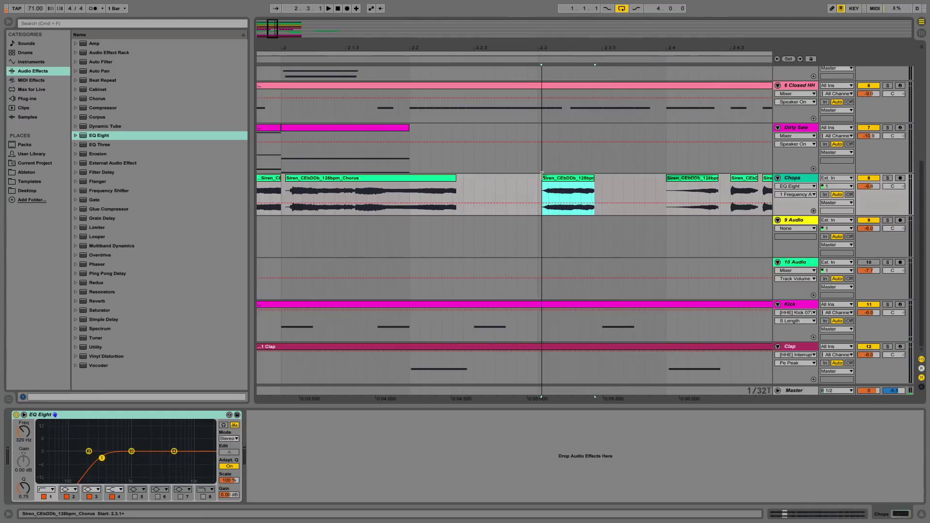
pyautogui.moveTo(541, 175); pyautogui.dragTo(558, 182)
pyautogui.press('space')
pyautogui.press('space')
pyautogui.press('space')
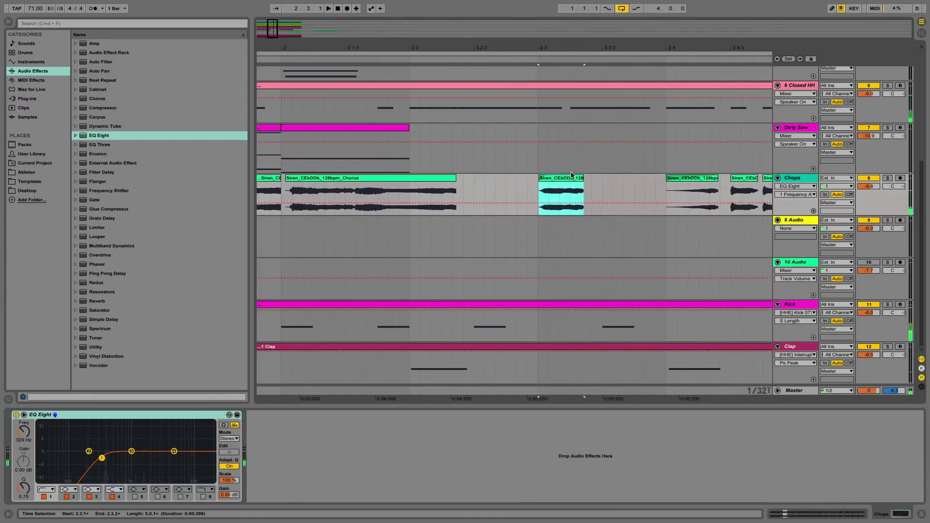
pyautogui.press('space')
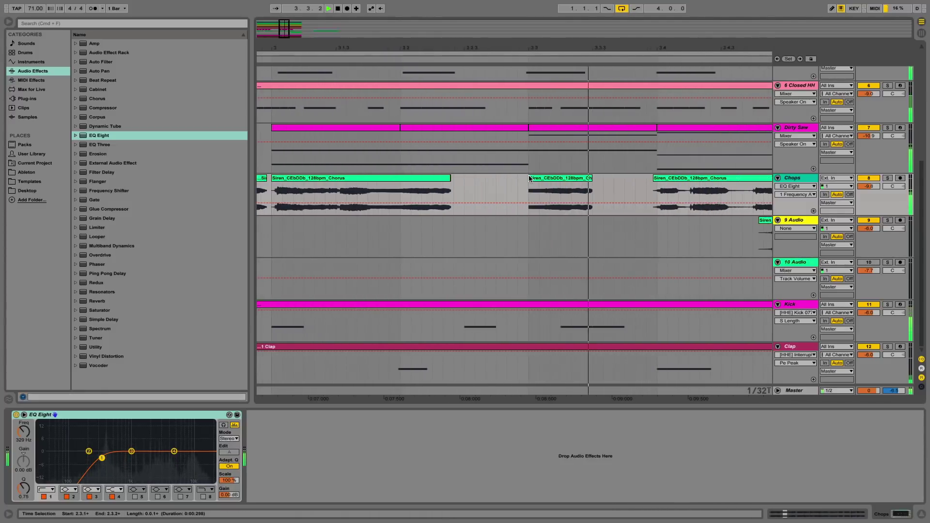
# Shorten the Chops piece at 3.3 to match the one at 2.3, align its start with the beat, and audition it repeatedly
pyautogui.press('space')
pyautogui.hscroll(1, 529, 179)
pyautogui.moveTo(521, 178); pyautogui.dragTo(535, 192)
pyautogui.click(529, 180)
pyautogui.press('space')
pyautogui.press('space')
pyautogui.scroll(1, 533, 178)
pyautogui.press('space')
pyautogui.press('space')
pyautogui.press('space')
pyautogui.press('space')
pyautogui.press('space')
pyautogui.press('space')
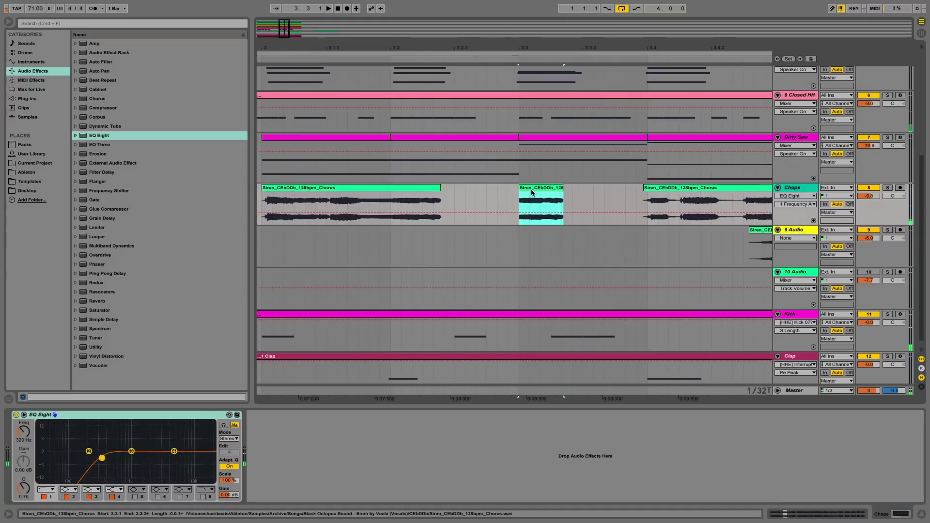
pyautogui.press('space')
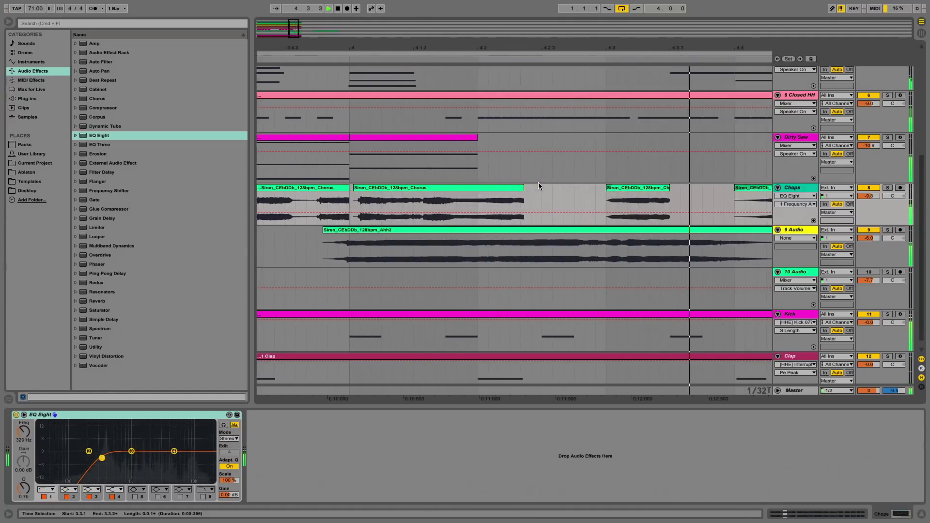
# Shorten the Chops piece at 4.3, move it earlier onto the beat, and audition the arrangement
pyautogui.click(585, 187)
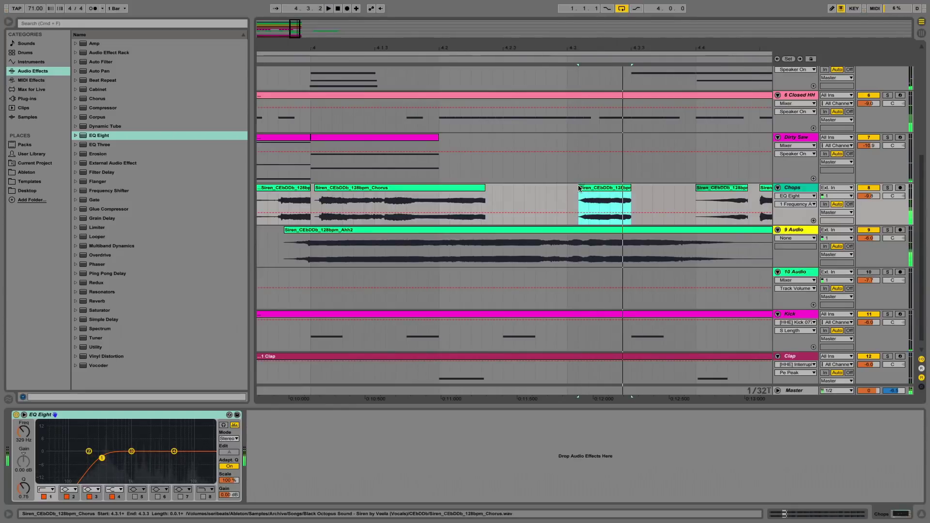
pyautogui.scroll(2, 591, 194)
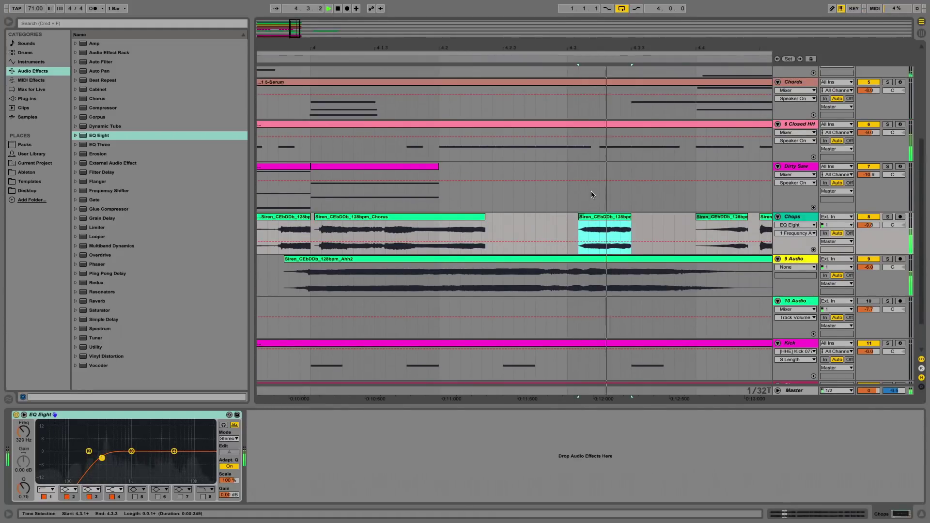
pyautogui.click(581, 215)
pyautogui.moveTo(579, 217); pyautogui.dragTo(591, 219)
pyautogui.press('space')
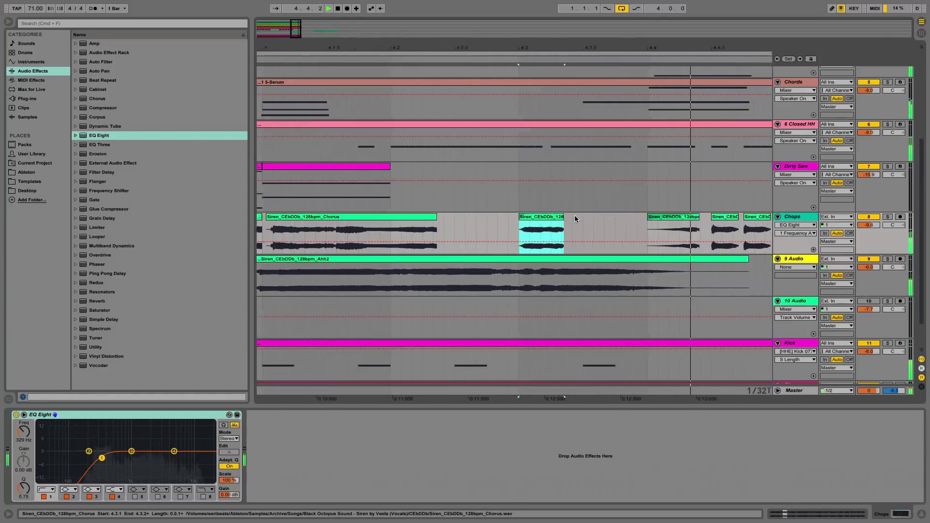
pyautogui.hscroll(5, 575, 219)
pyautogui.moveTo(489, 43); pyautogui.dragTo(620, 9)
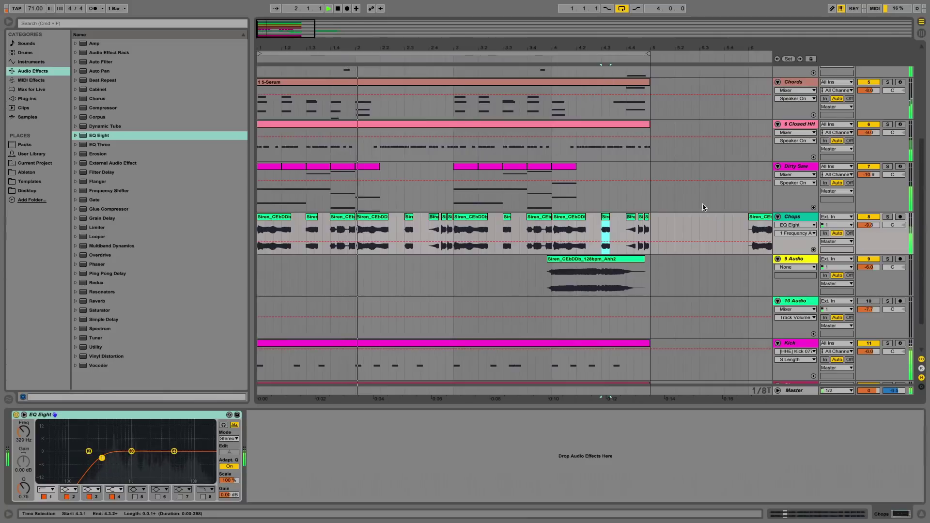
pyautogui.press('space')
# Hide the device view, deactivate the Dirty Saw track, and audition the arrangement from the start without it
pyautogui.doubleClick(806, 217)
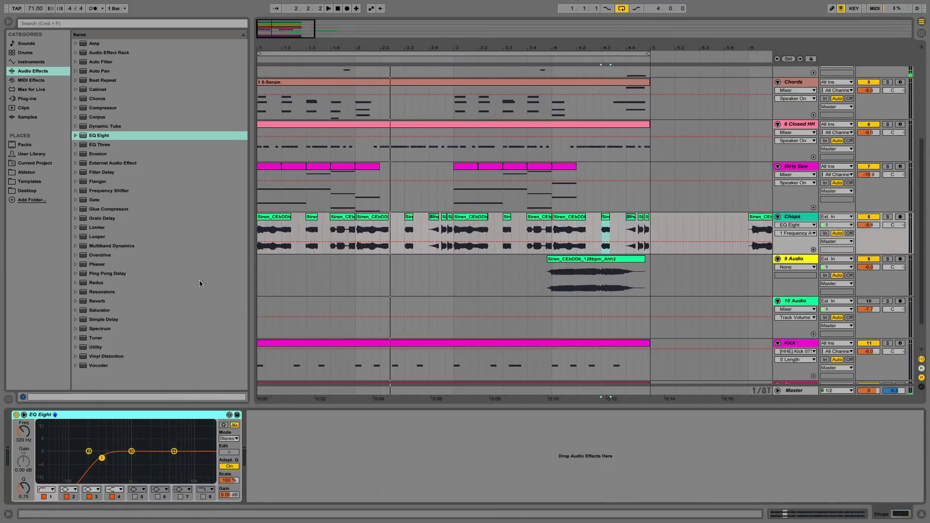
pyautogui.scroll(4, 566, 247)
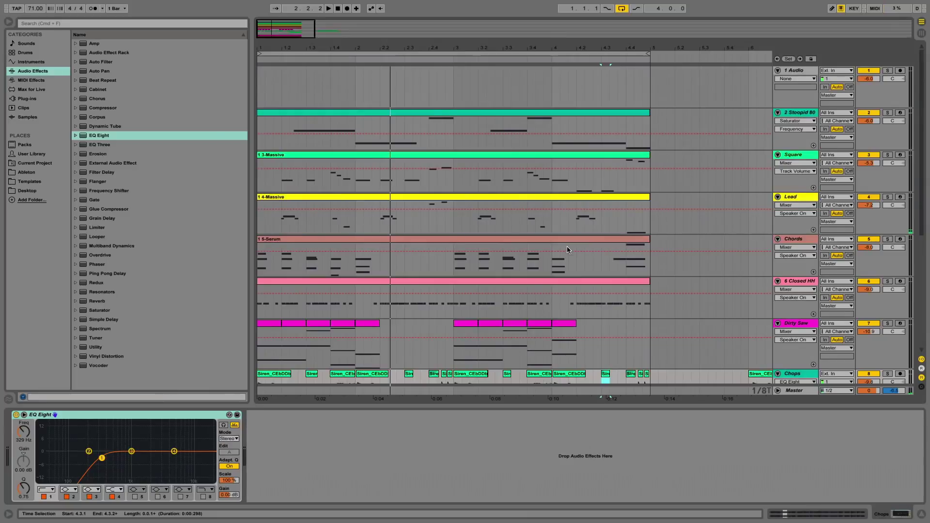
pyautogui.click(921, 515)
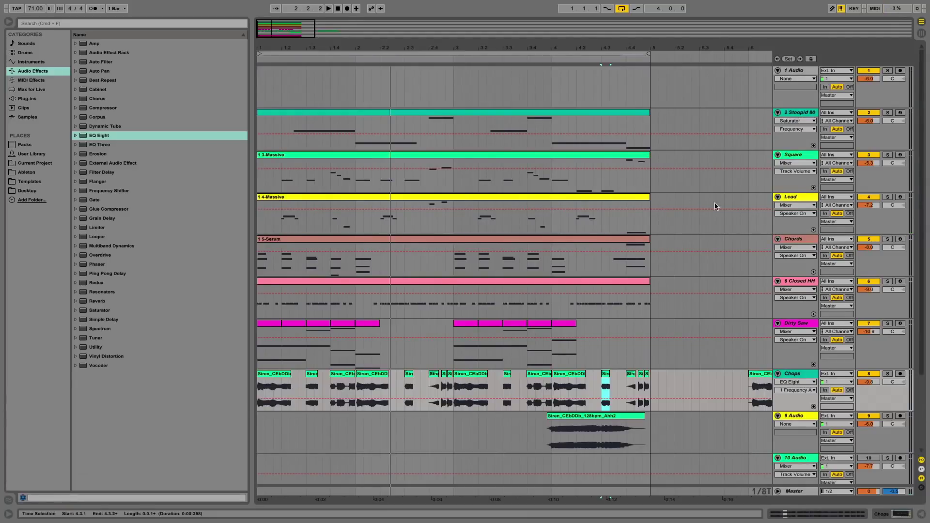
pyautogui.scroll(-2, 845, 229)
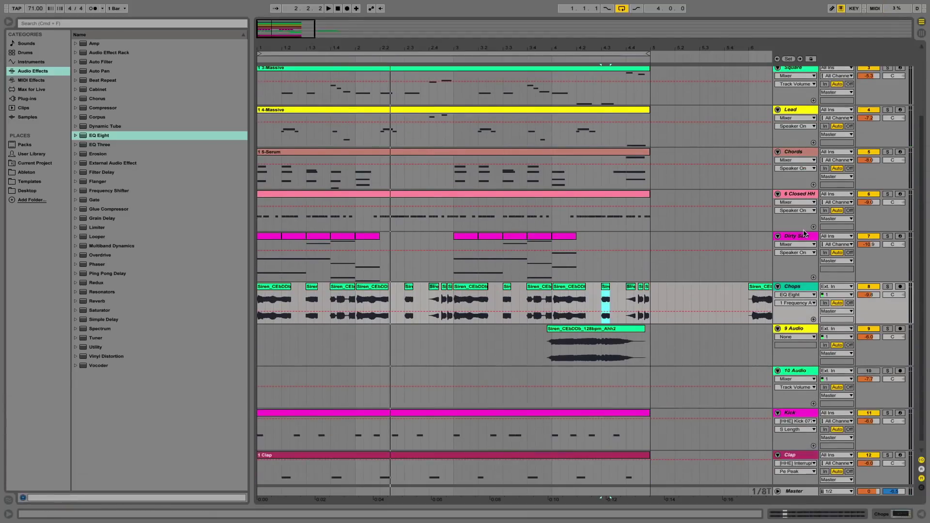
pyautogui.click(862, 236)
pyautogui.click(272, 293)
pyautogui.press('space')
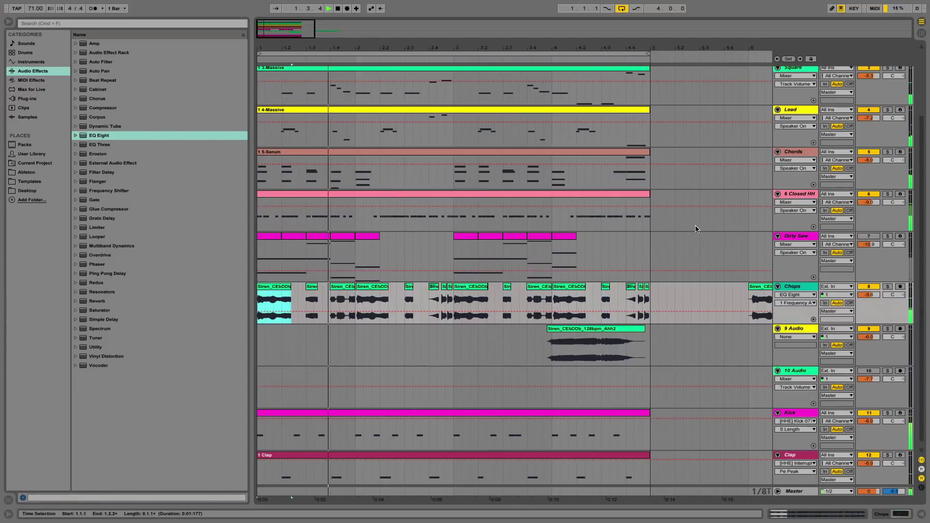
pyautogui.scroll(1, 719, 179)
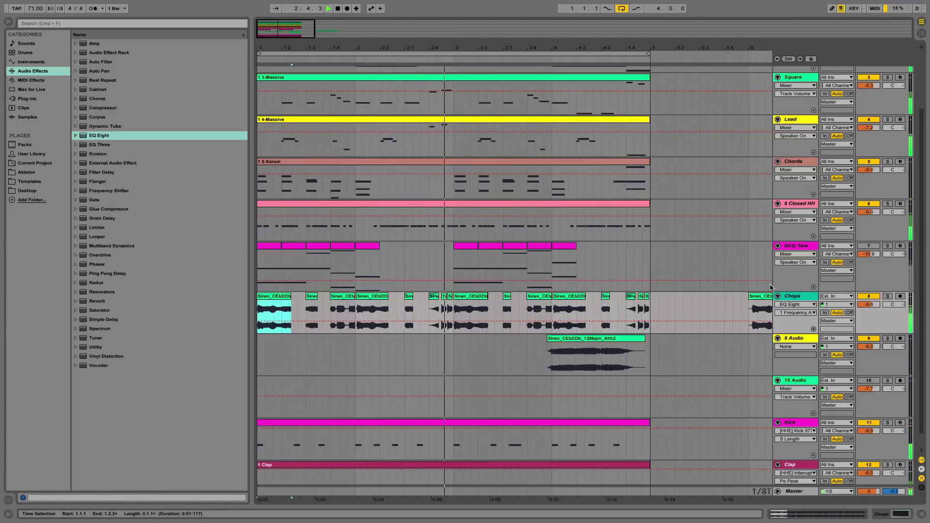
# Add a Ping Pong Delay after EQ Eight on the Chops track, with filter bandwidth 1.79 and Dry/Wet 34 %
pyautogui.doubleClick(796, 295)
pyautogui.press('space')
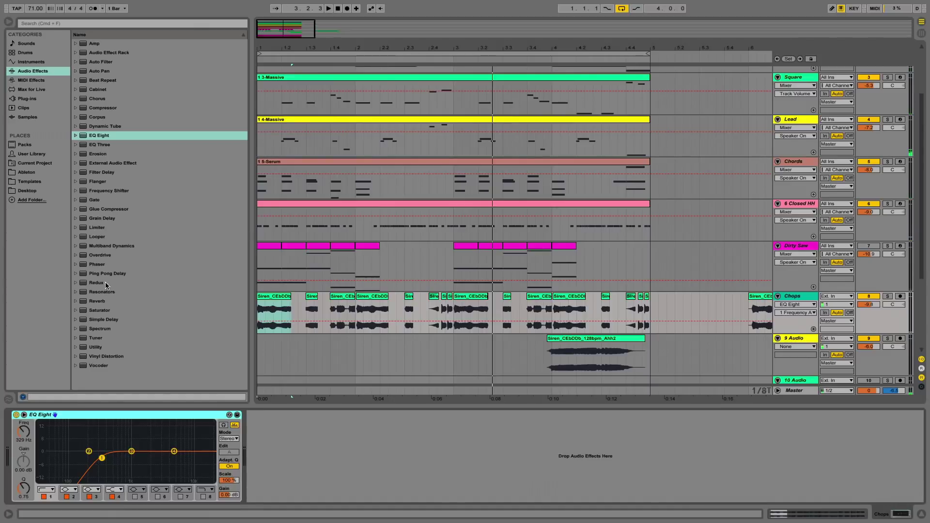
pyautogui.moveTo(107, 274); pyautogui.dragTo(322, 430)
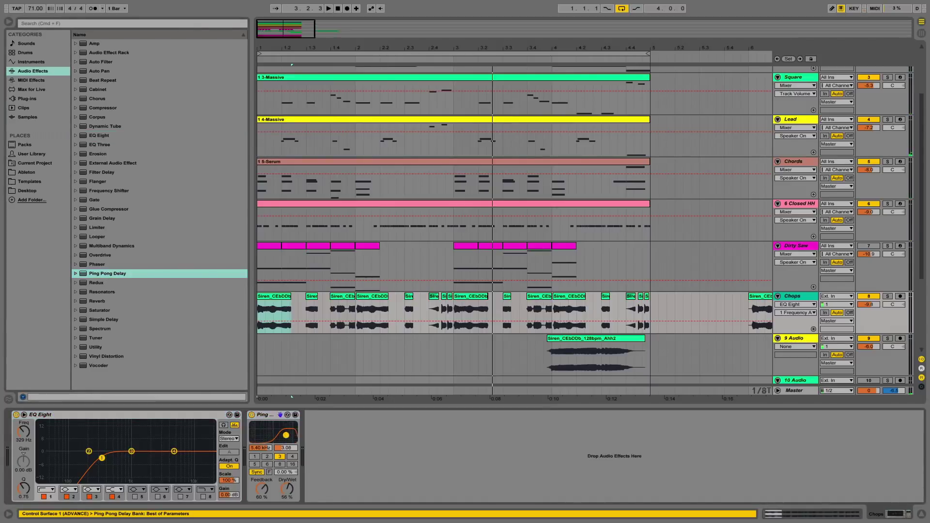
pyautogui.moveTo(286, 487); pyautogui.dragTo(264, 489)
pyautogui.press('space')
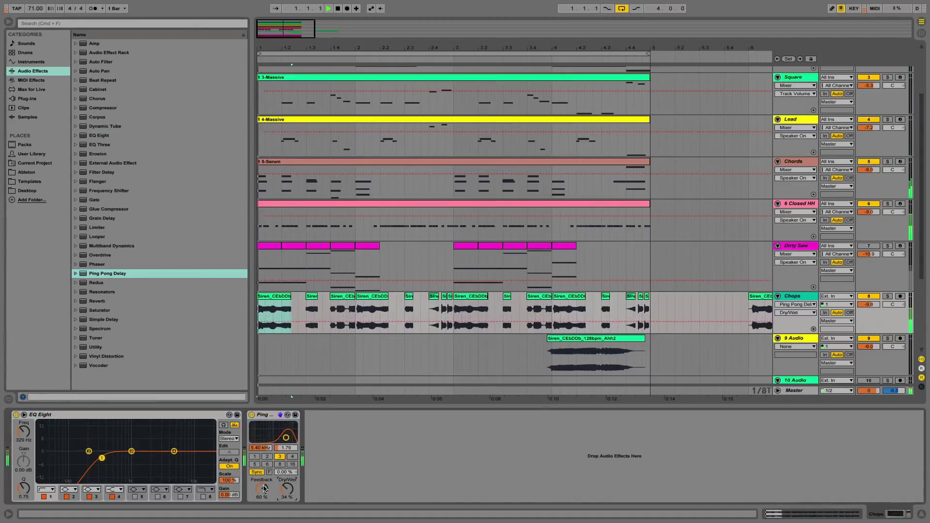
# Set the Ping Pong Delay's beat division to 2 and Dry/Wet to 71 %, and lower the Chops track volume to -11.1 dB
pyautogui.click(267, 456)
pyautogui.moveTo(289, 494); pyautogui.dragTo(288, 478)
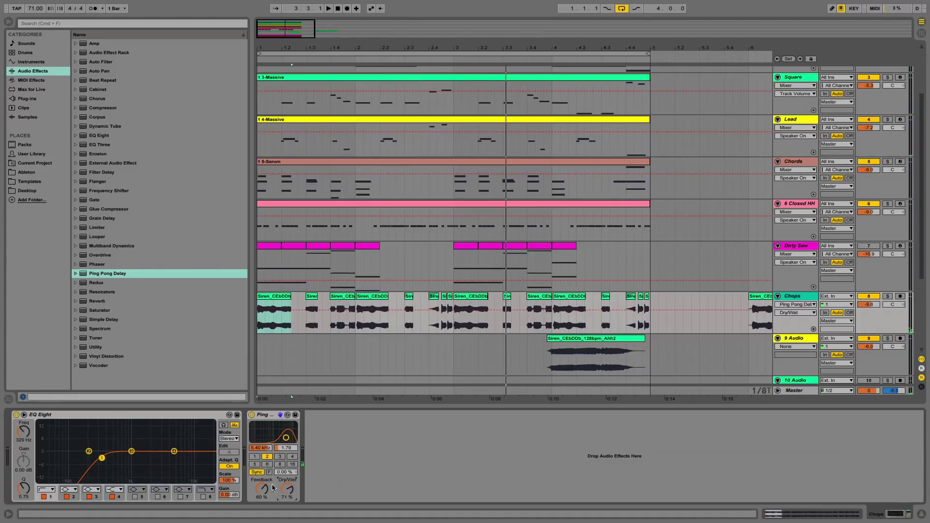
pyautogui.moveTo(878, 306); pyautogui.dragTo(878, 312)
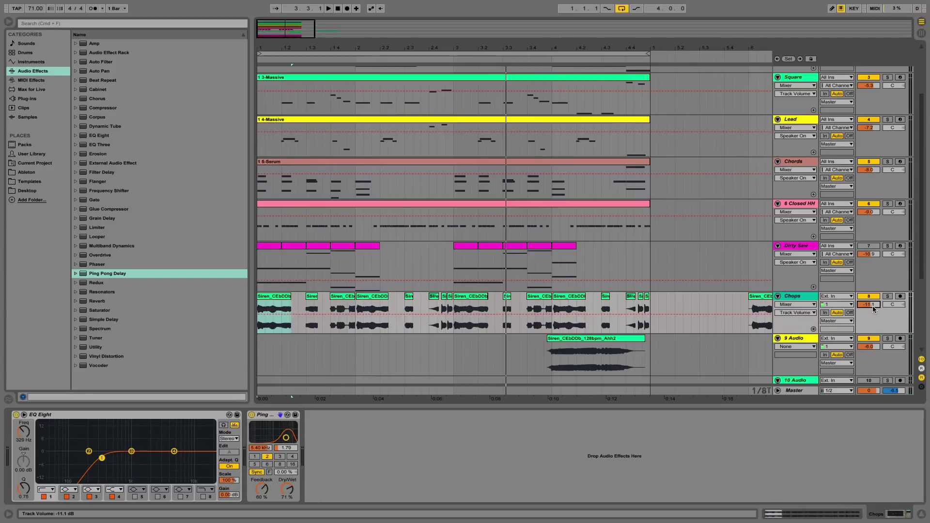
# Audition the arrangement from the start with the Chops delay, and locate the short vocal pieces from 2.4.1 to 3.1.1
pyautogui.click(267, 314)
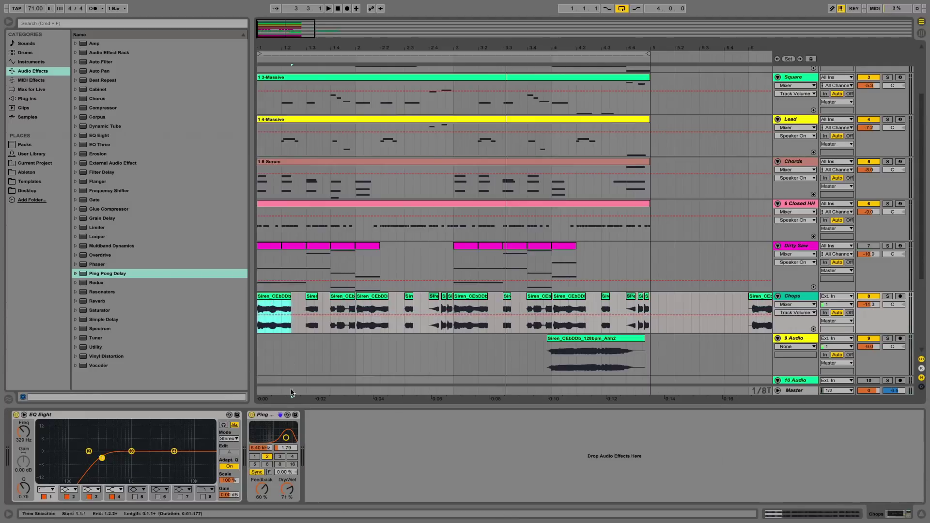
pyautogui.press('space')
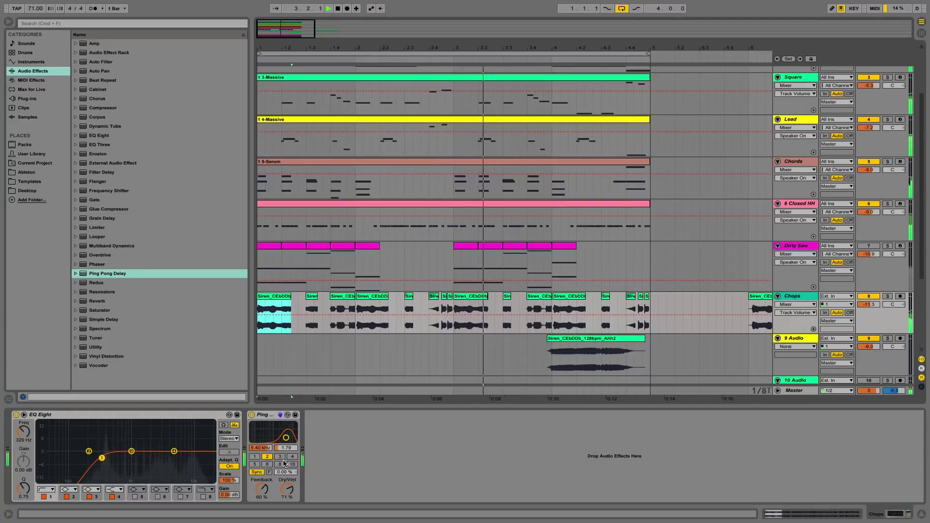
pyautogui.moveTo(430, 309); pyautogui.dragTo(454, 309)
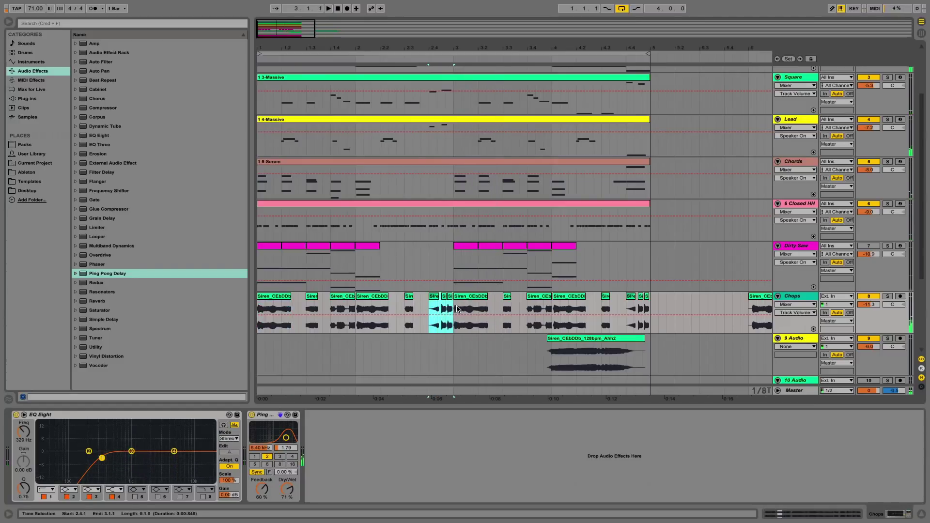
pyautogui.click(455, 309)
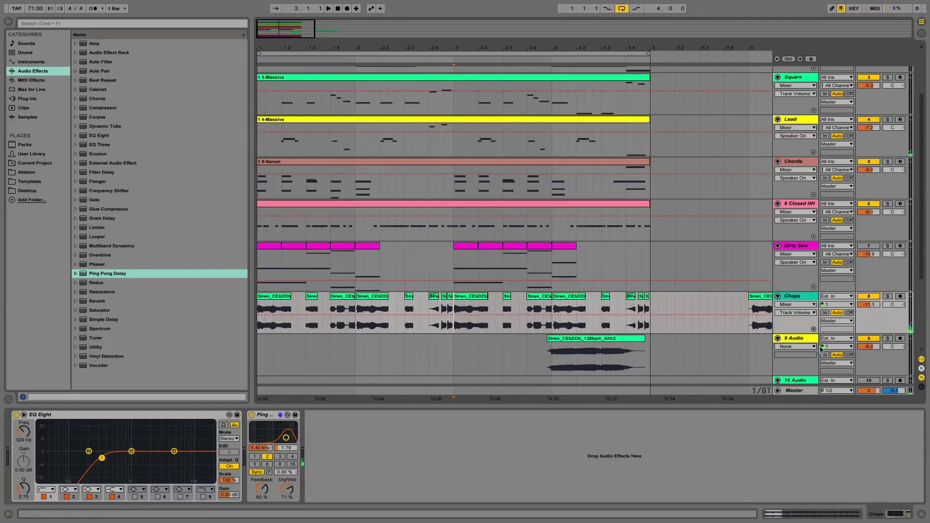
# Insert a new return track
pyautogui.rightClick(802, 392)
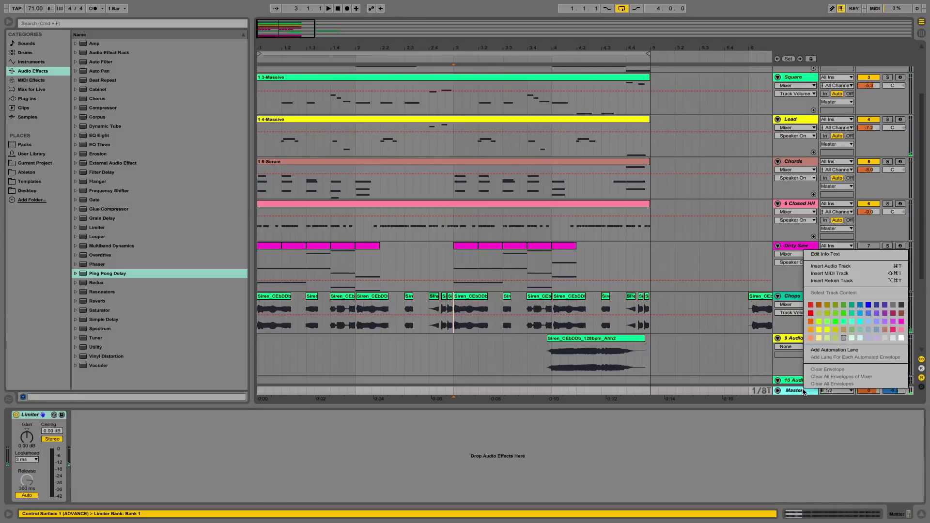
pyautogui.click(839, 281)
pyautogui.click(777, 382)
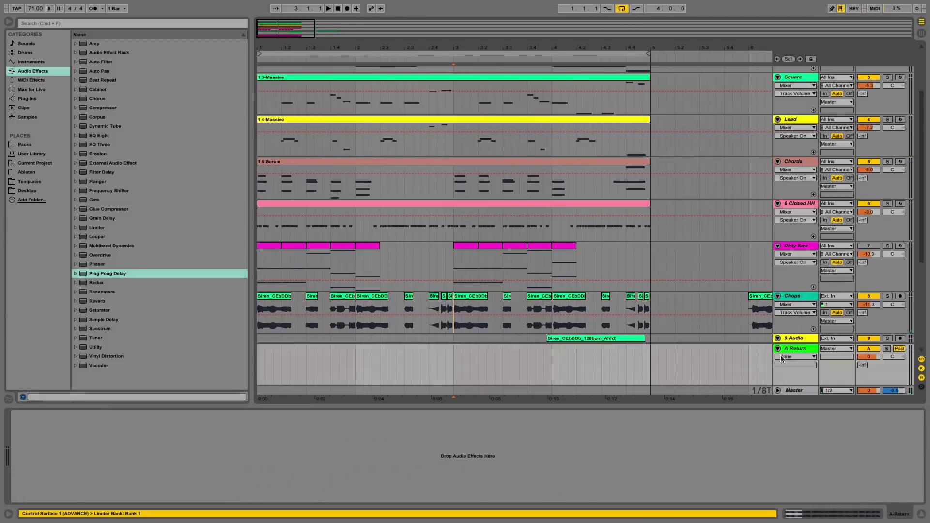
# Copy the Ping Pong Delay from the Chops track onto the return track, and rename the return track A Delay
pyautogui.click(786, 296)
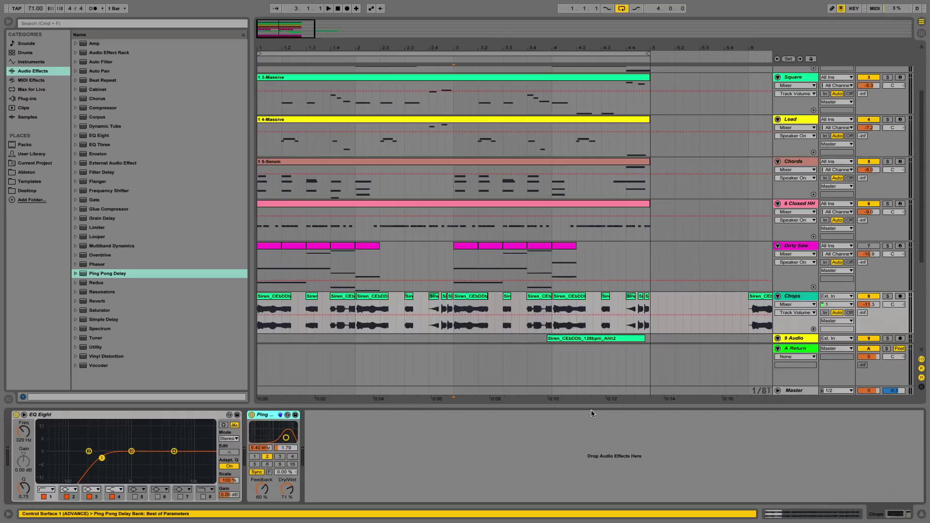
pyautogui.click(796, 350)
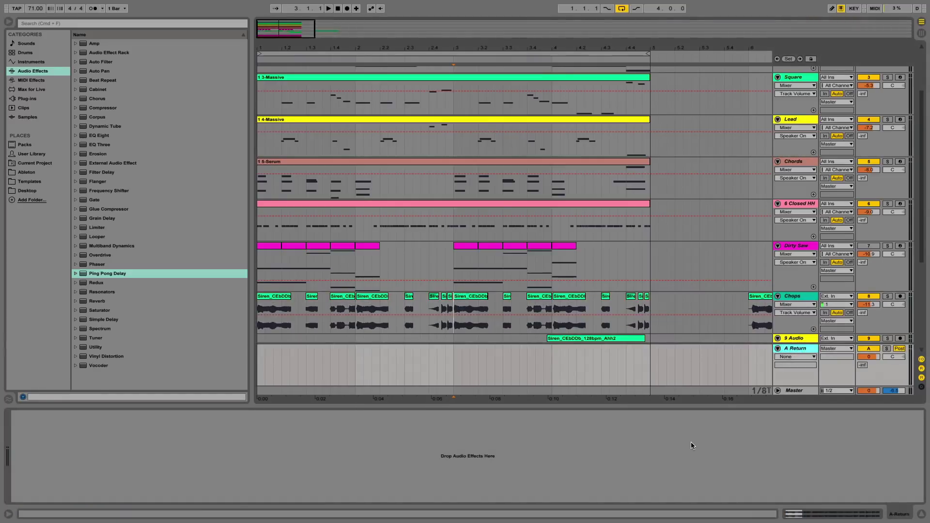
pyautogui.click(691, 442)
pyautogui.press('super+v')
pyautogui.click(807, 350)
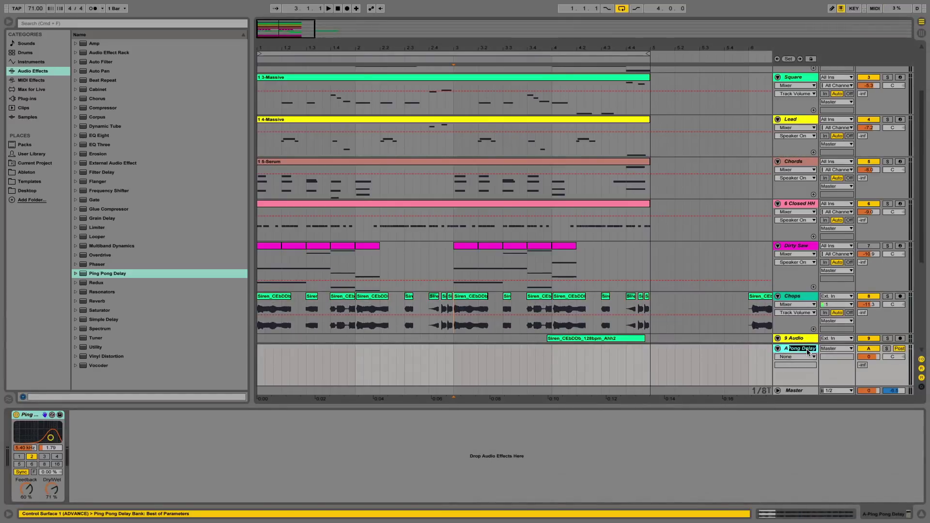
pyautogui.write('A Delay')
pyautogui.press('Return')
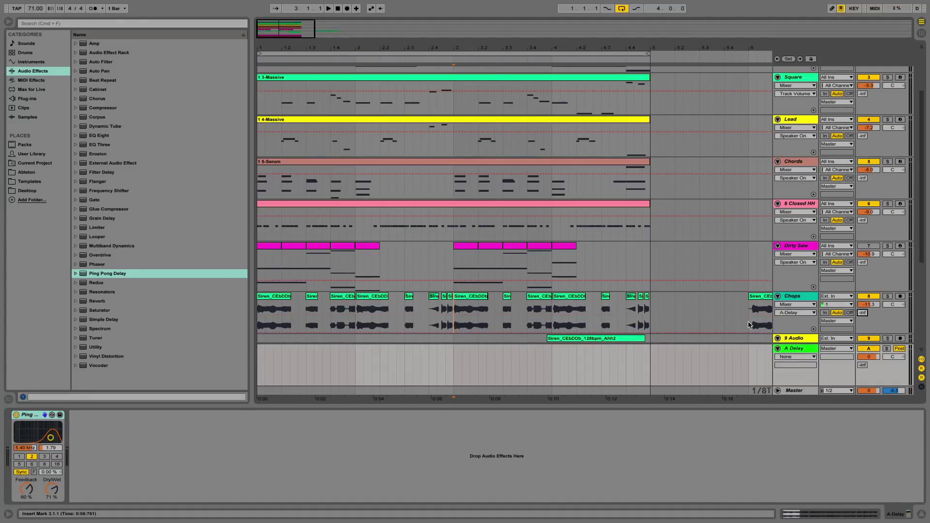
# Raise the Chops track's A-Delay send automation over 2.4.1 to 3.1.1 and audition the passage with Chops soloed
pyautogui.keyDown('shift'); pyautogui.click(450, 315); pyautogui.keyUp('shift')
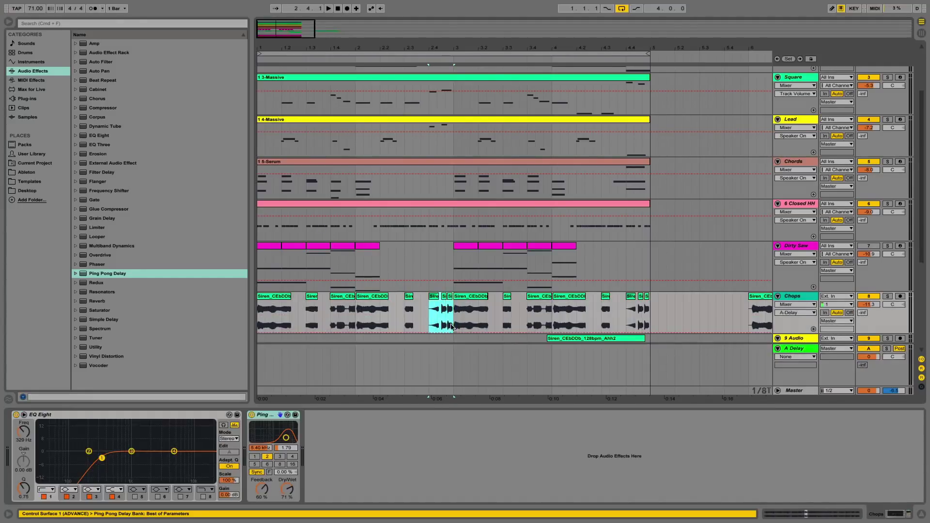
pyautogui.click(888, 297)
pyautogui.press('space')
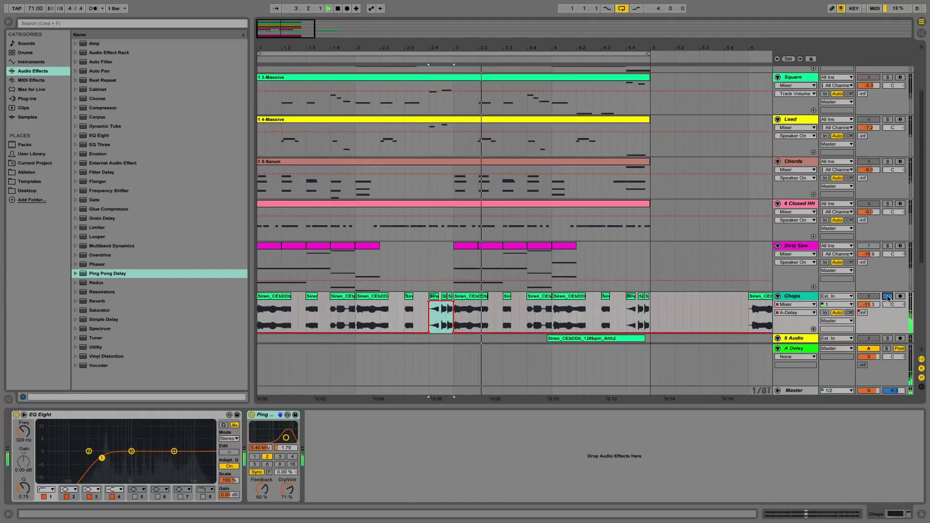
pyautogui.press('space')
pyautogui.click(888, 297)
# Set the Ping Pong Delay's Dry/Wet on the A Delay return track to 100 %
pyautogui.click(799, 349)
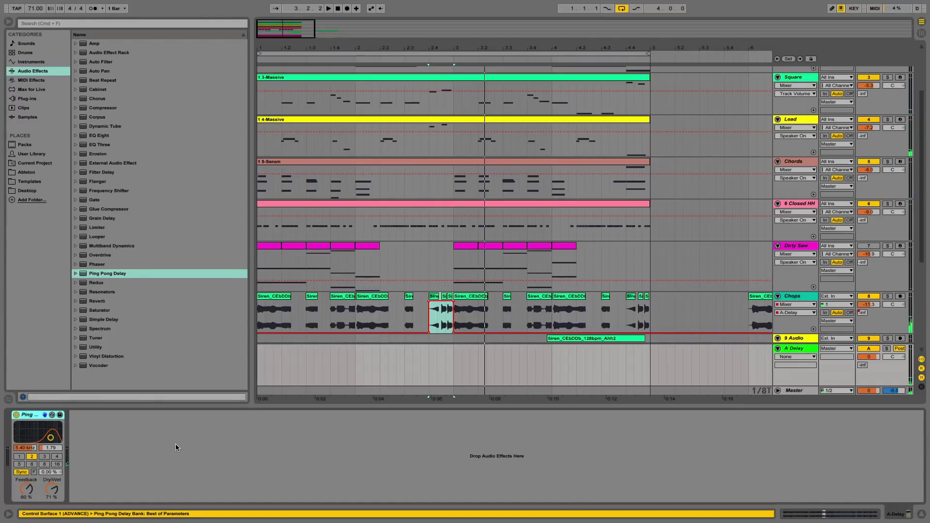
pyautogui.moveTo(54, 489); pyautogui.dragTo(54, 472)
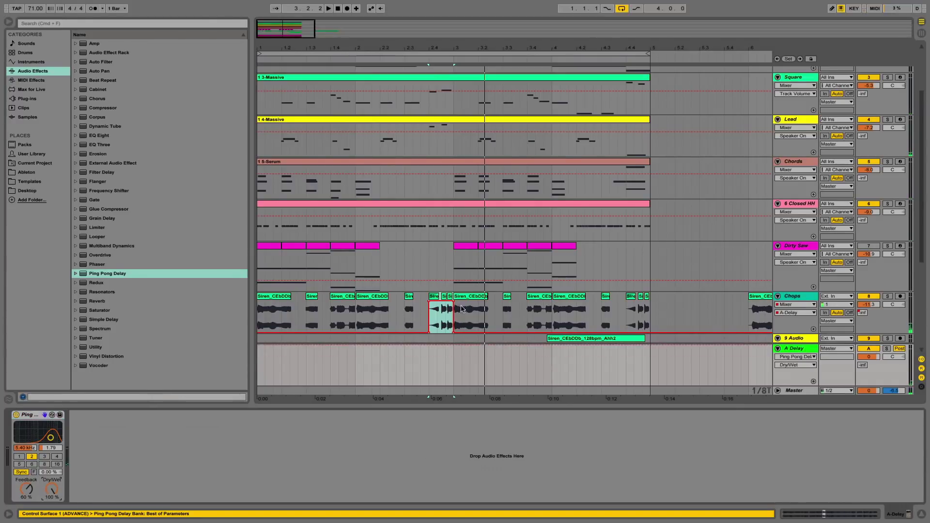
# Lower the Chops track's Ping Pong Delay Dry/Wet to 17 %, auditioning the arrangement from the start
pyautogui.click(261, 297)
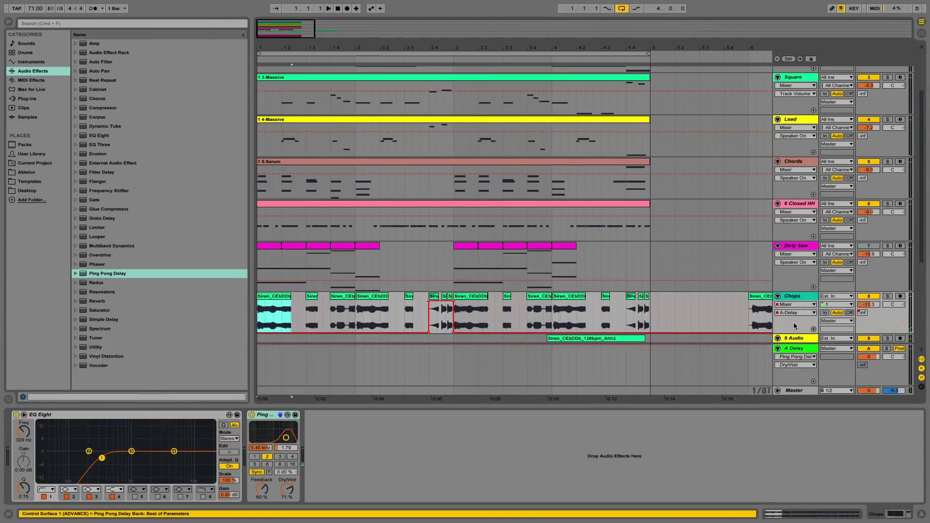
pyautogui.click(792, 298)
pyautogui.moveTo(279, 486); pyautogui.dragTo(280, 503)
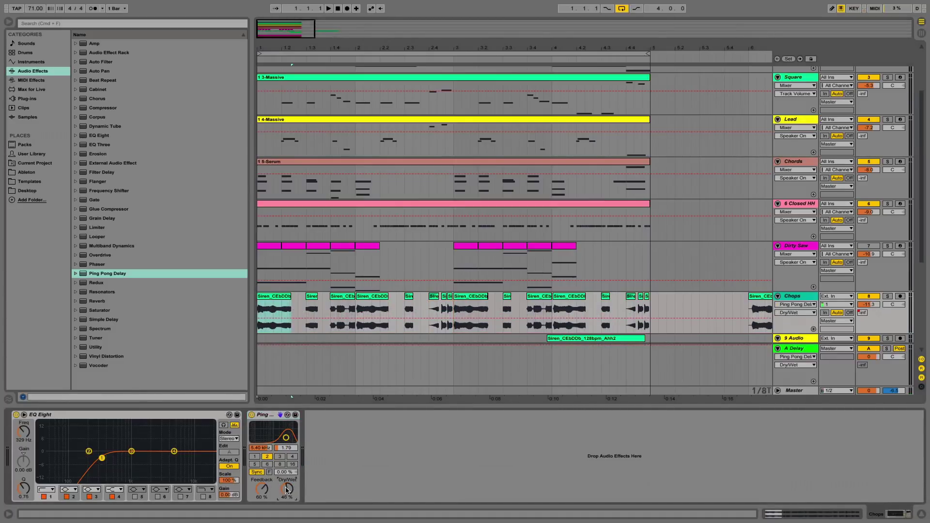
pyautogui.press('space')
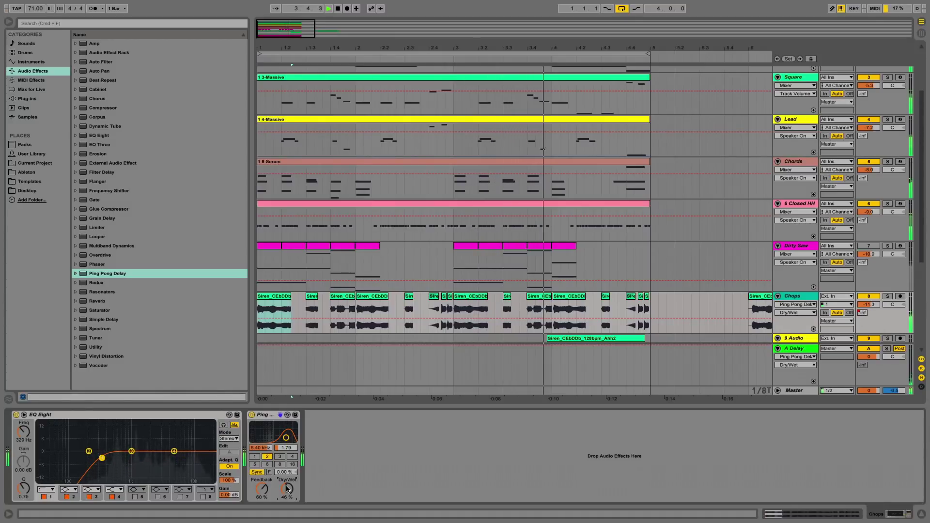
pyautogui.press('space')
pyautogui.moveTo(286, 489); pyautogui.dragTo(286, 517)
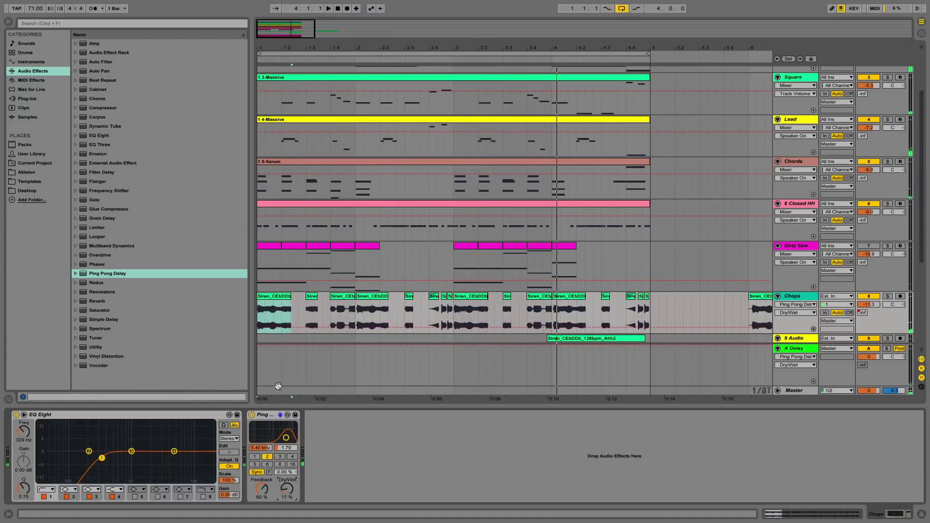
pyautogui.press('space')
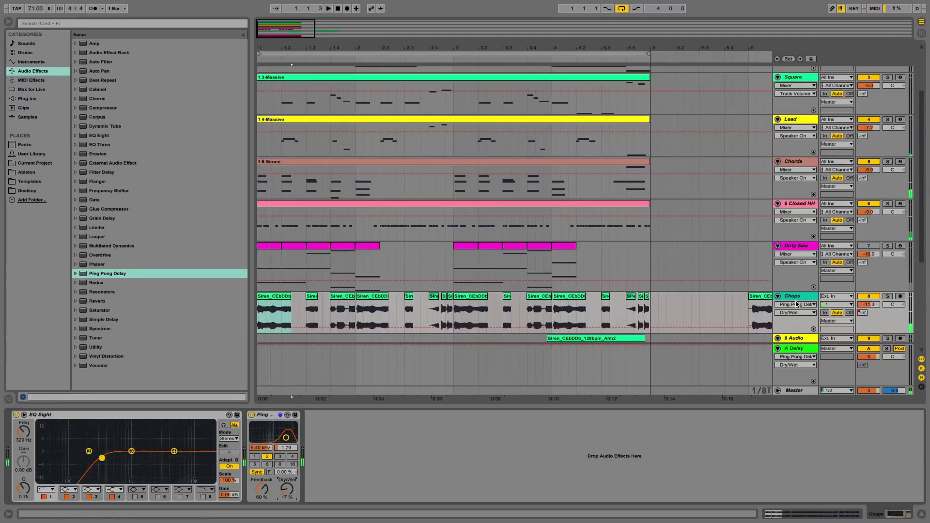
# Copy the Chops pieces from 2.4.1 to 3.1.1 with their A-Delay send automation, and paste them at 4.4.1
pyautogui.click(863, 313)
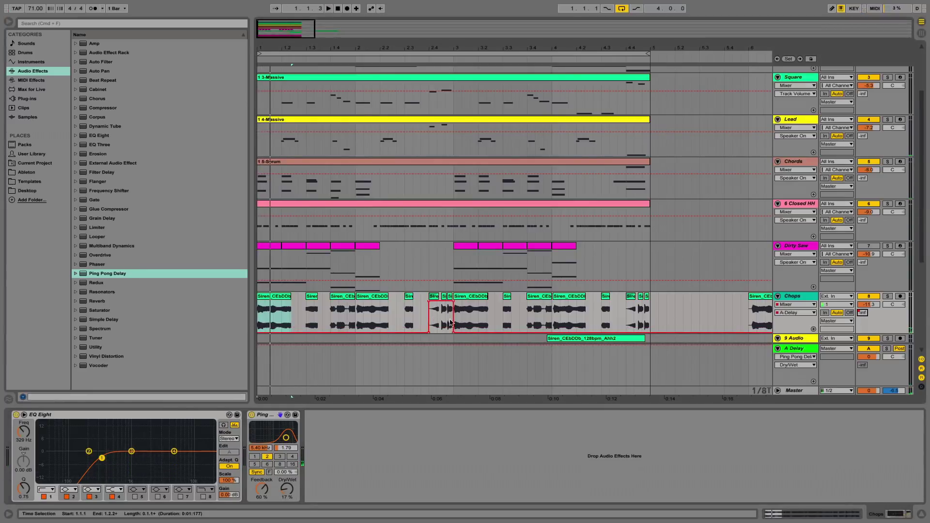
pyautogui.click(466, 314)
pyautogui.click(455, 296)
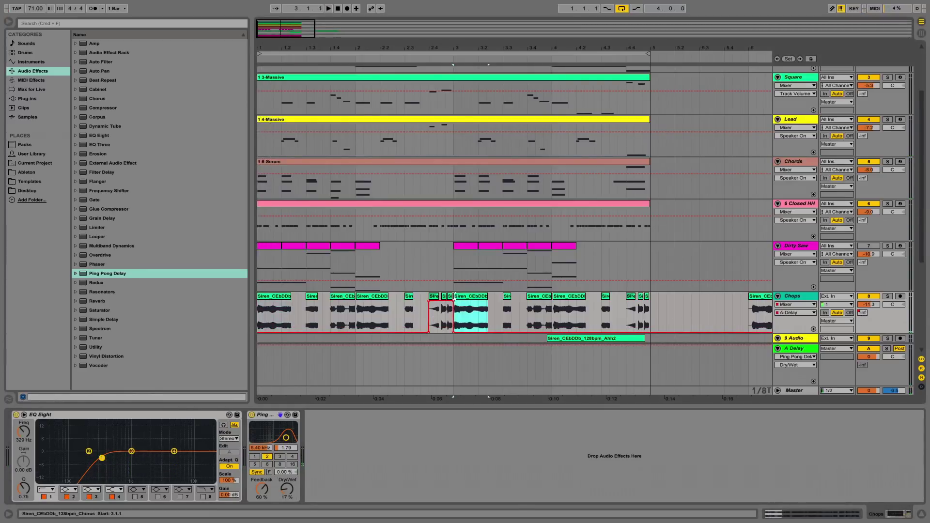
pyautogui.moveTo(423, 304); pyautogui.dragTo(427, 302)
pyautogui.click(434, 296)
pyautogui.keyDown('shift'); pyautogui.click(449, 297); pyautogui.keyUp('shift')
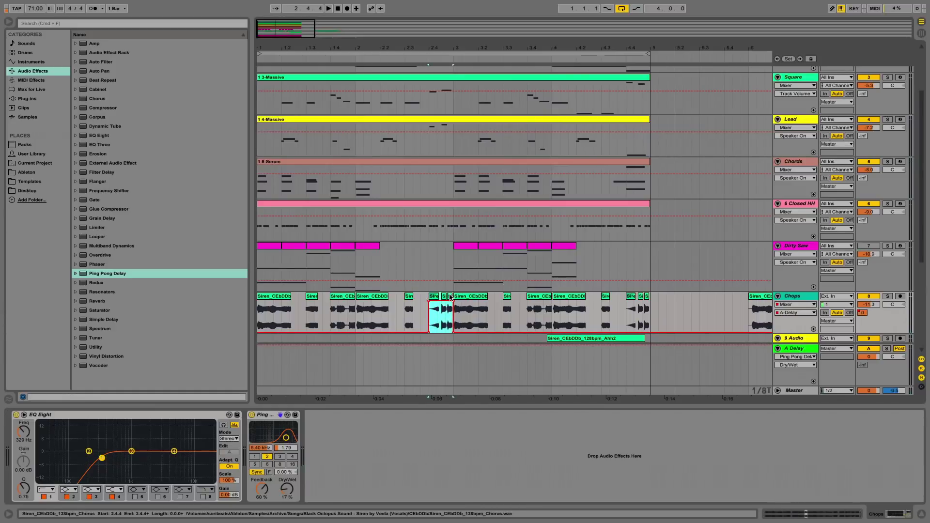
pyautogui.click(627, 308)
pyautogui.press('super+v')
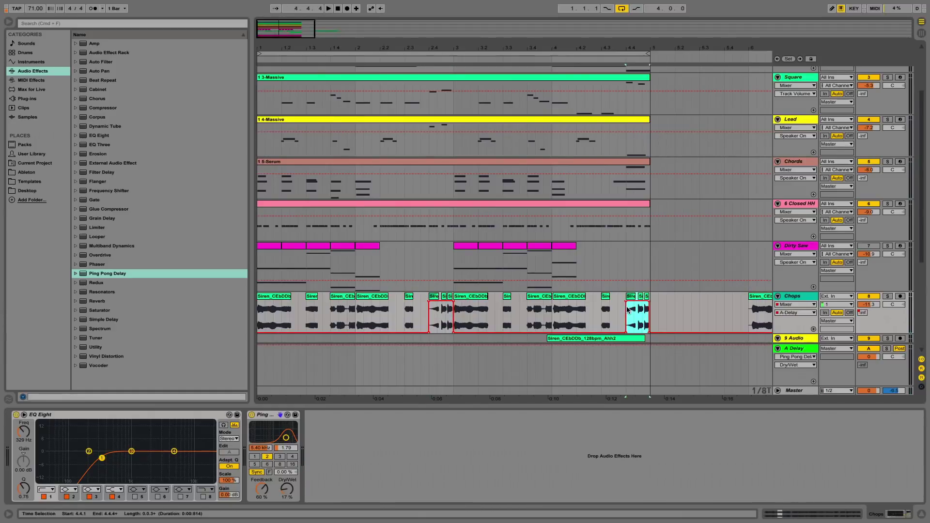
# Audition the arrangement from 2.4.1 to hear the automated delay send on the Chops pieces
pyautogui.click(436, 307)
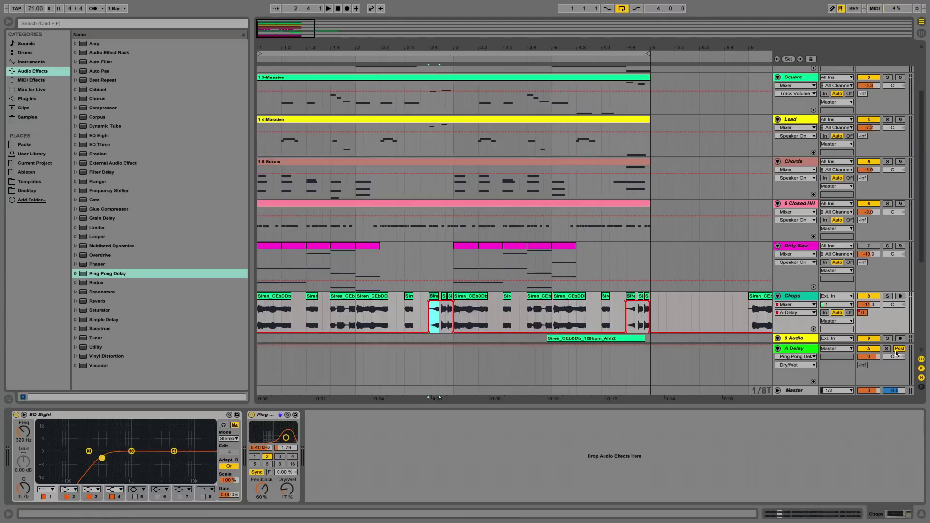
pyautogui.click(797, 350)
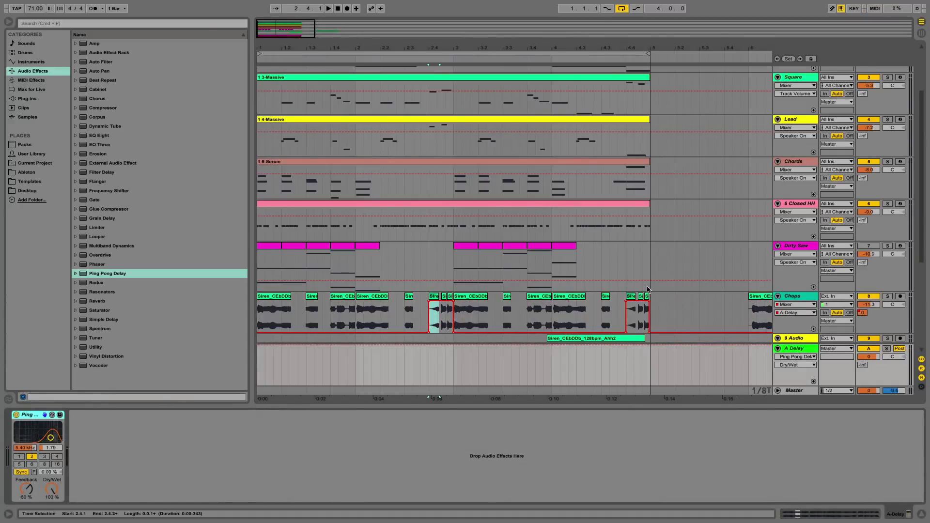
pyautogui.press('space')
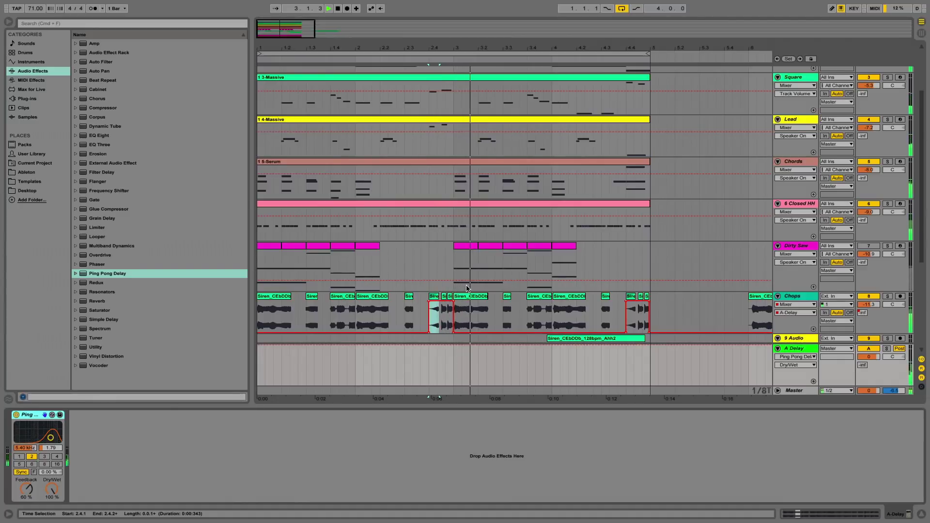
pyautogui.press('space')
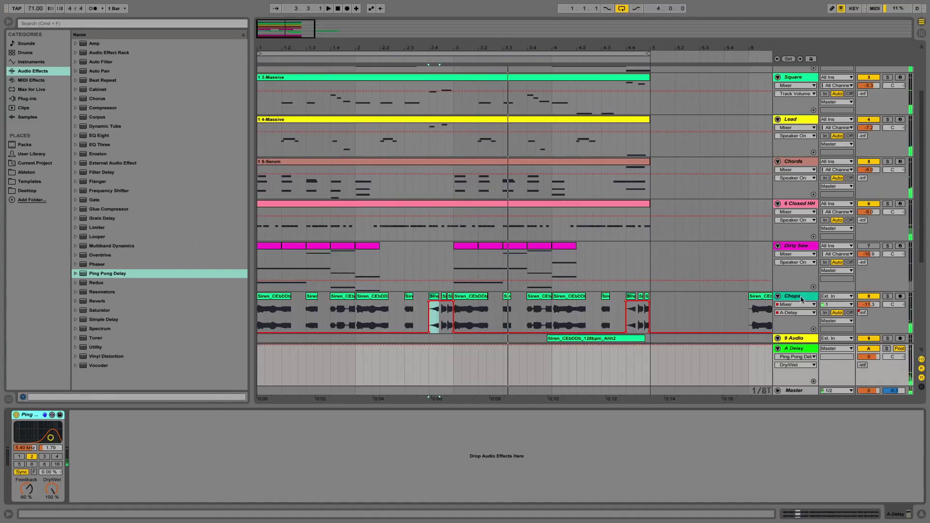
# Group the A Delay return's Ping Pong Delay into an Audio Effect Rack and add a Reverb as a second parallel chain
pyautogui.click(592, 310)
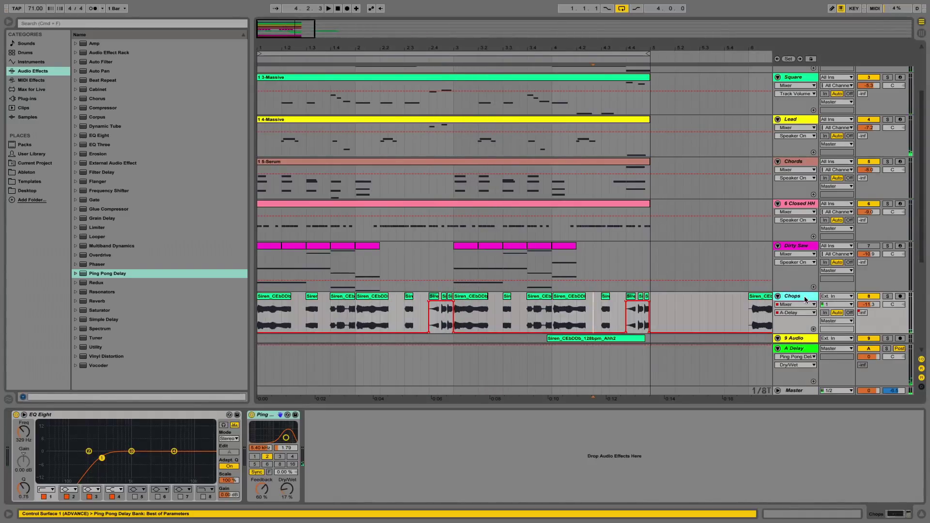
pyautogui.click(799, 348)
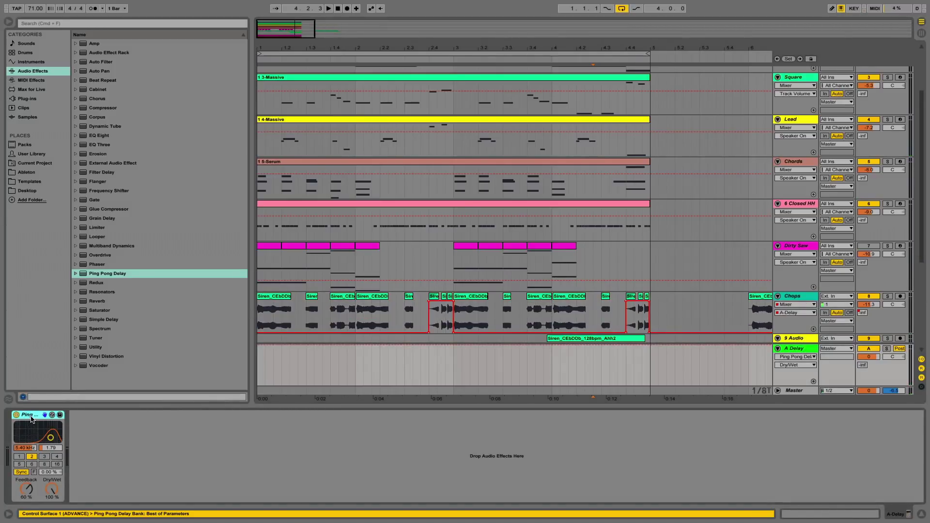
pyautogui.press('super+g')
pyautogui.click(17, 431)
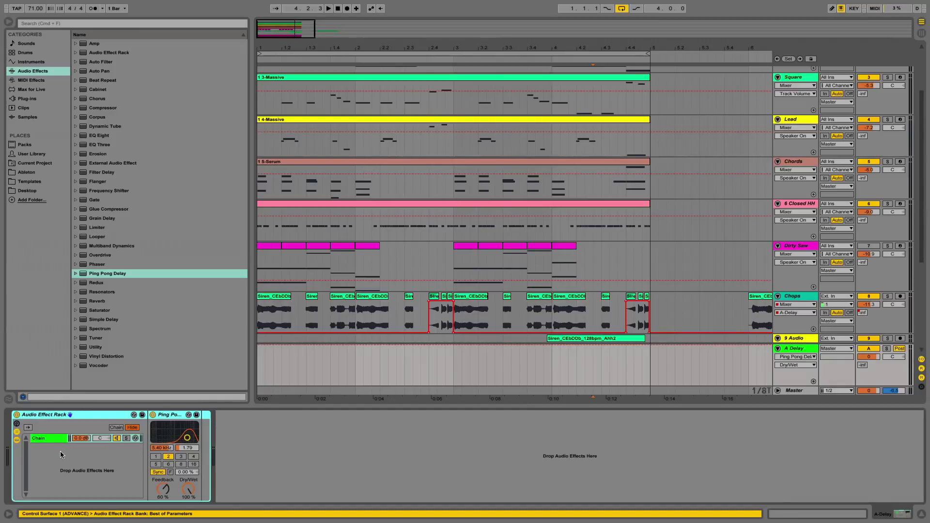
pyautogui.moveTo(104, 302); pyautogui.dragTo(100, 464)
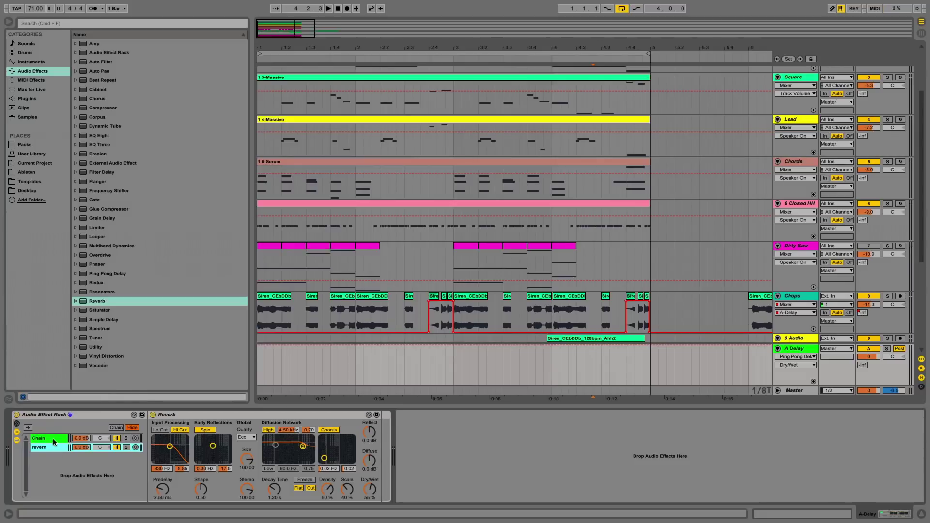
# Rename the rack's Reverb chain as reverb and its Ping Pong Delay chain as delay
pyautogui.write('rev')
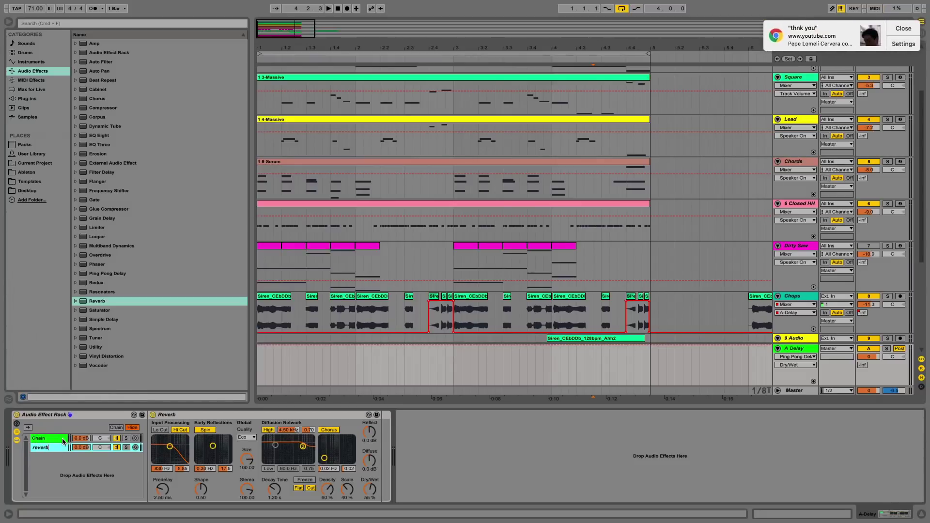
pyautogui.doubleClick(63, 442)
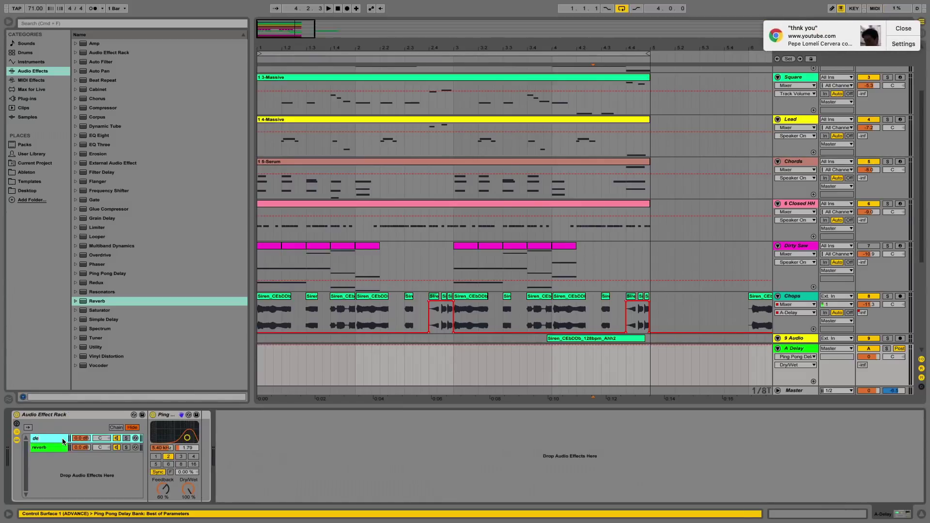
pyautogui.press('Return')
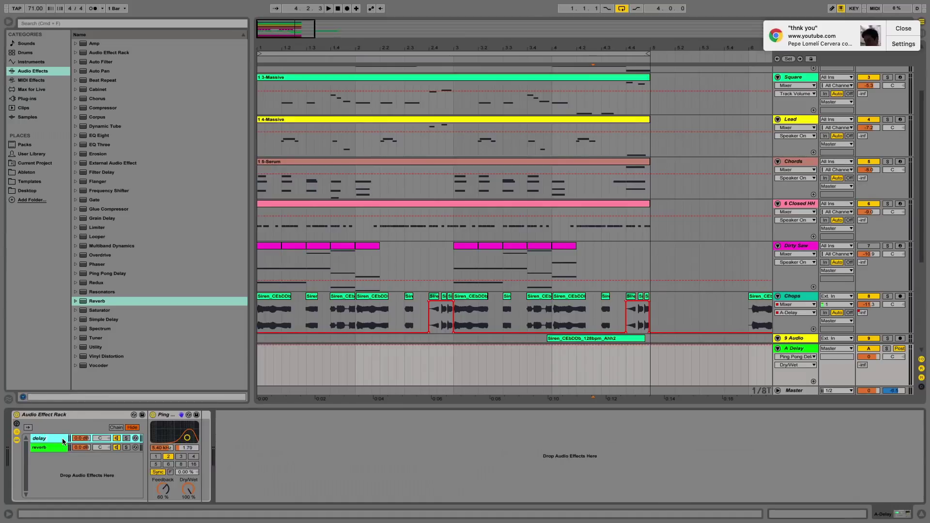
pyautogui.click(87, 413)
pyautogui.click(275, 458)
pyautogui.click(184, 423)
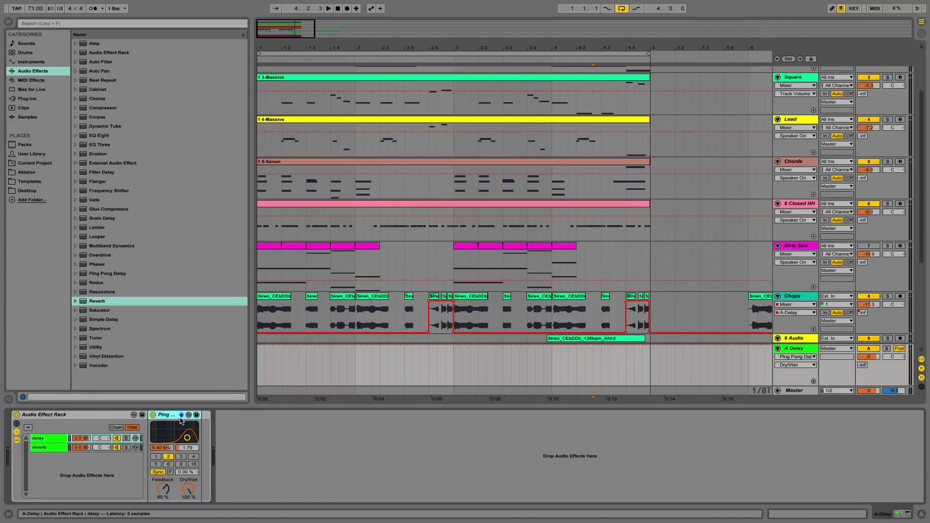
# Duplicate the delay chain's Ping Pong Delay six times in series, and delete the copies
pyautogui.press('super+d')
pyautogui.press('super+d')
pyautogui.press('super+d')
pyautogui.press('super+d')
pyautogui.press('super+d')
pyautogui.press('super+d')
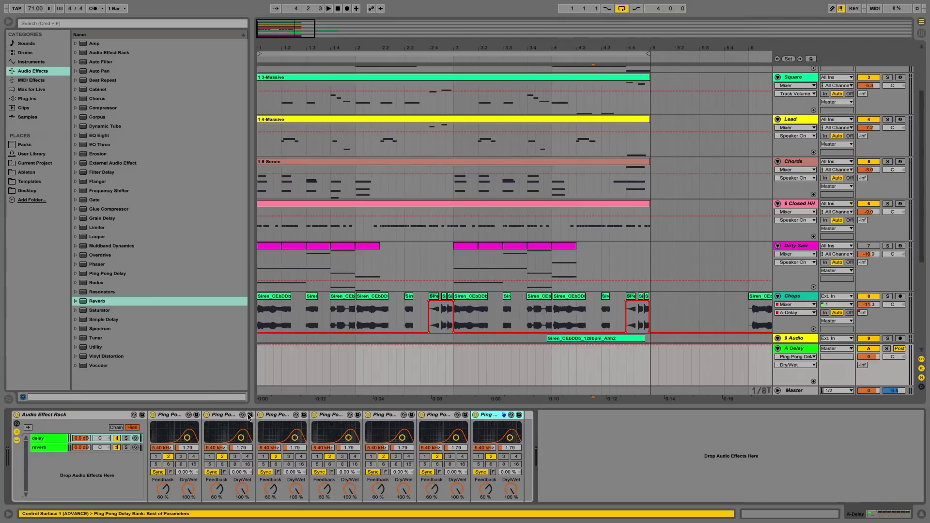
pyautogui.keyDown('shift'); pyautogui.click(230, 415); pyautogui.keyUp('shift')
pyautogui.press('Delete')
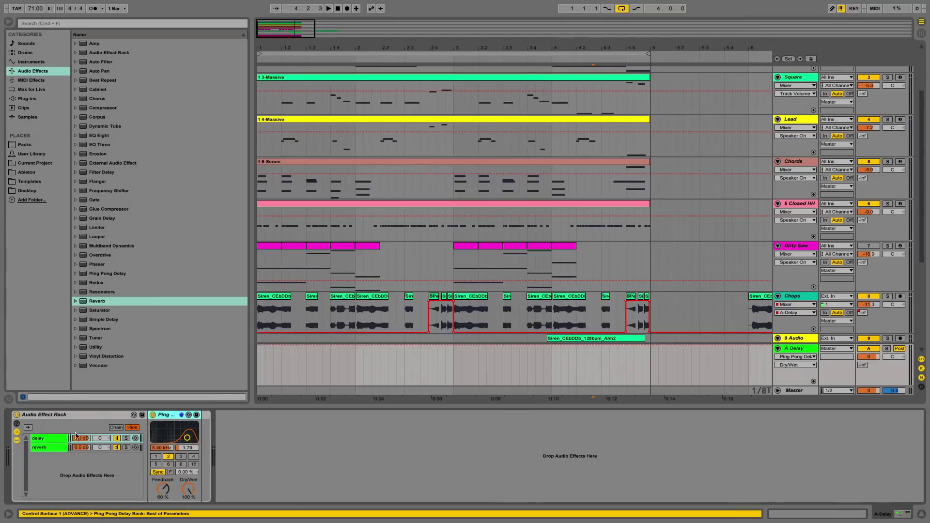
# Set the reverb chain's Dry/Wet to 100 % and turn off its input Lo Cut and Hi Cut filters
pyautogui.click(53, 448)
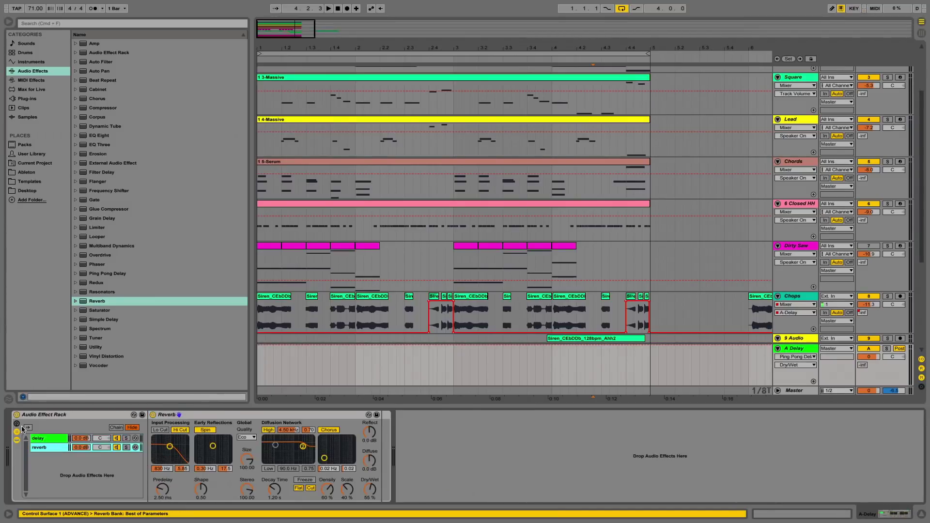
pyautogui.click(56, 439)
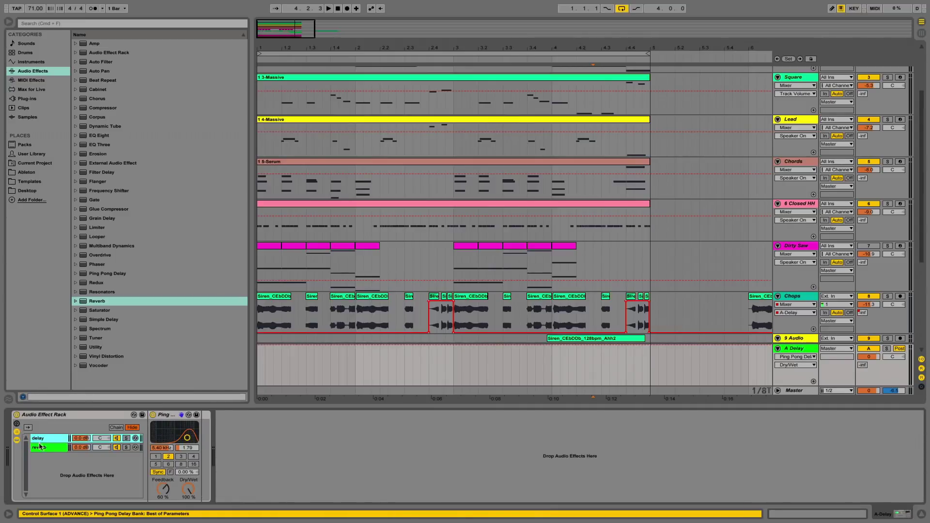
pyautogui.click(41, 448)
pyautogui.click(46, 439)
pyautogui.click(47, 448)
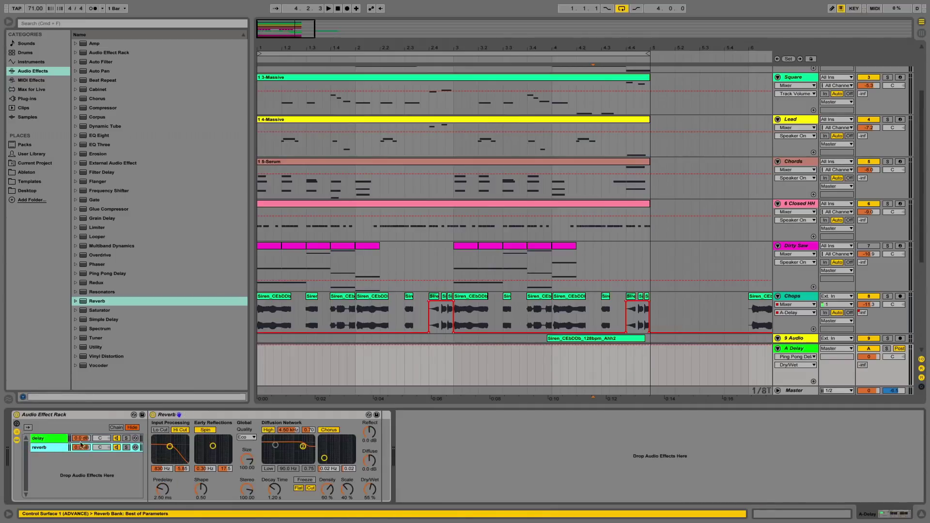
pyautogui.moveTo(369, 492); pyautogui.dragTo(370, 449)
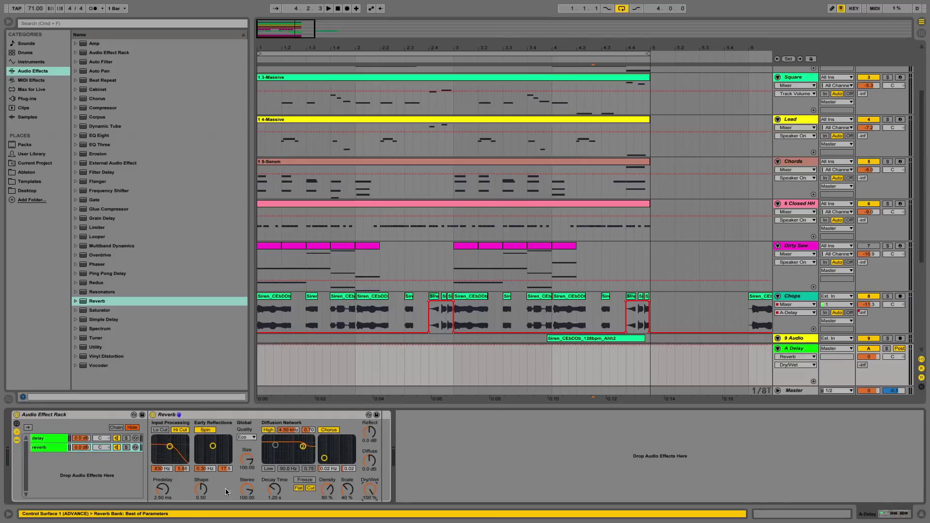
pyautogui.click(181, 430)
pyautogui.click(161, 430)
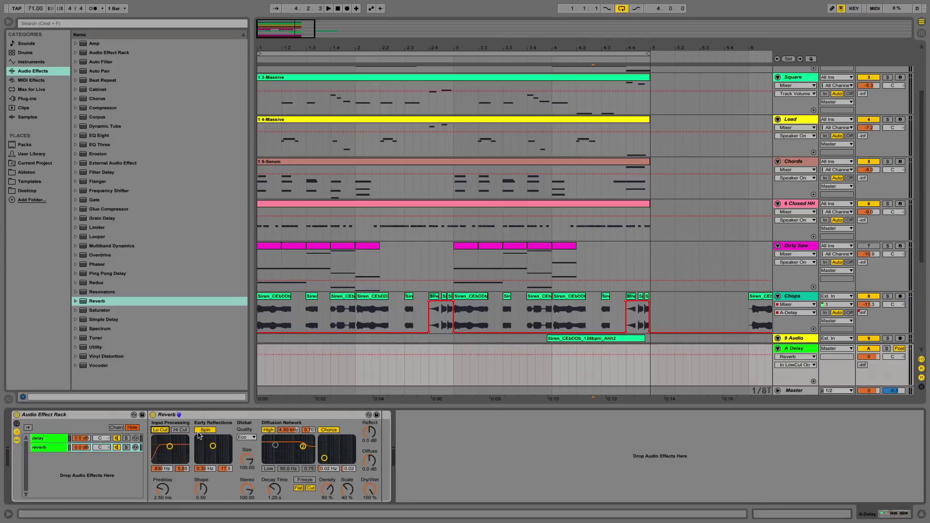
pyautogui.click(162, 430)
# Keep the Reverb's Spin and Chorus on, and raise the Spin rate to about 0.62 Hz and the Chorus rate to about 0.06 Hz
pyautogui.click(205, 431)
pyautogui.click(206, 430)
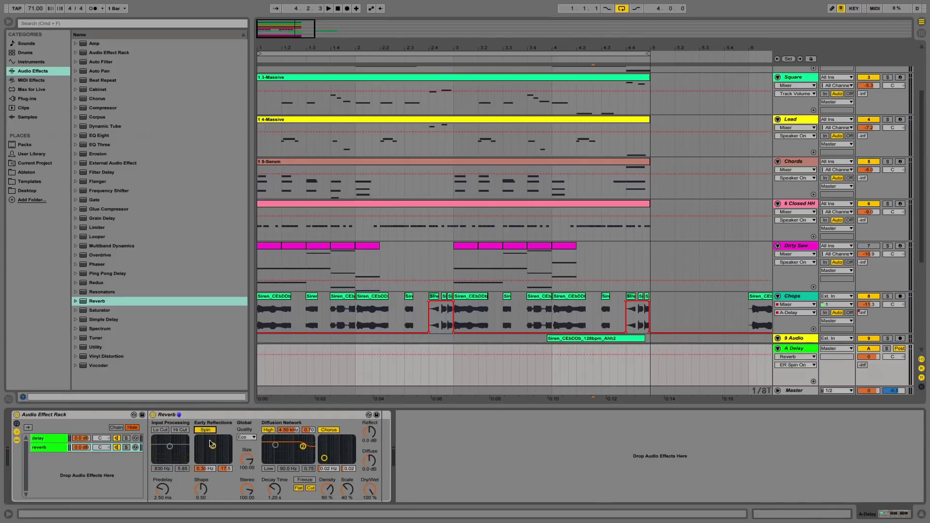
pyautogui.moveTo(212, 444); pyautogui.dragTo(218, 448)
pyautogui.click(329, 430)
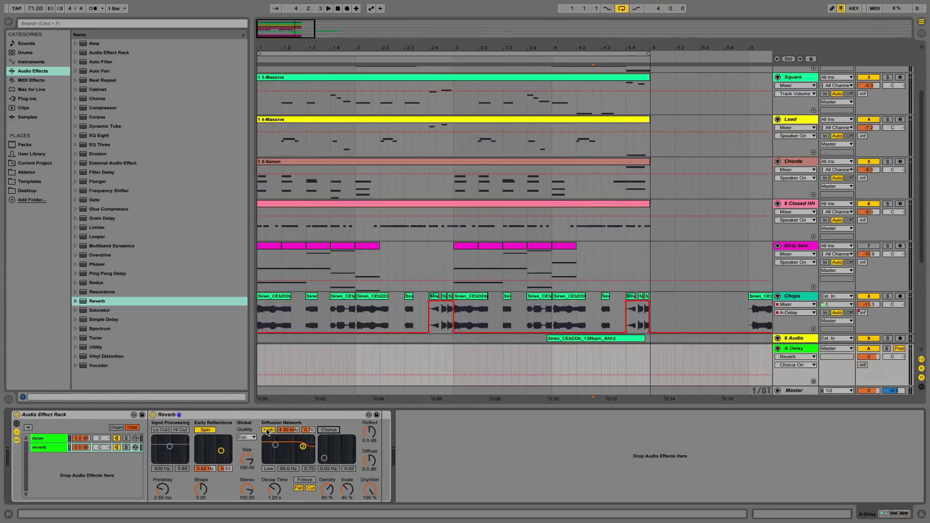
pyautogui.click(324, 430)
pyautogui.moveTo(325, 457)
pyautogui.mouseDown()
pyautogui.moveTo(344, 446)
pyautogui.moveTo(325, 452)
pyautogui.mouseUp()
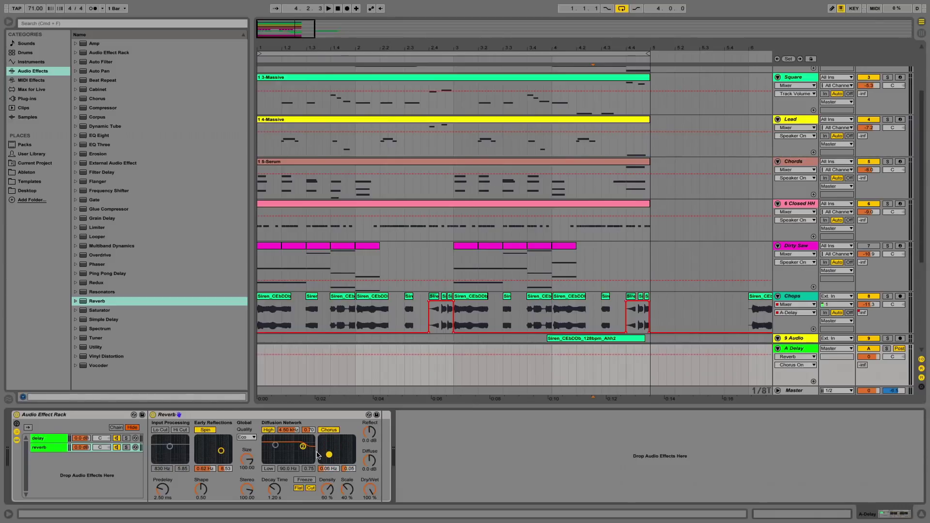
# Set the Reverb's Decay Time to 3.62 s and play the arrangement to hear it
pyautogui.moveTo(274, 489); pyautogui.dragTo(274, 470)
pyautogui.press('space')
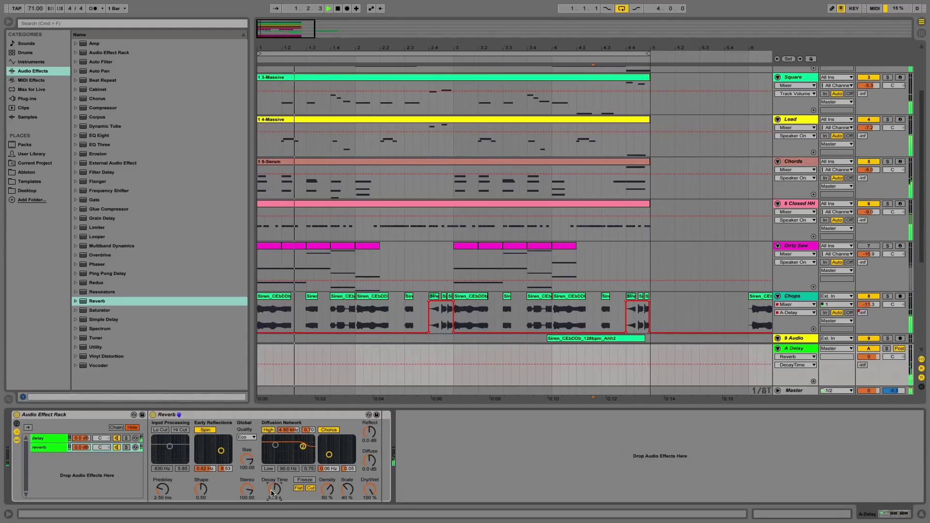
pyautogui.press('space')
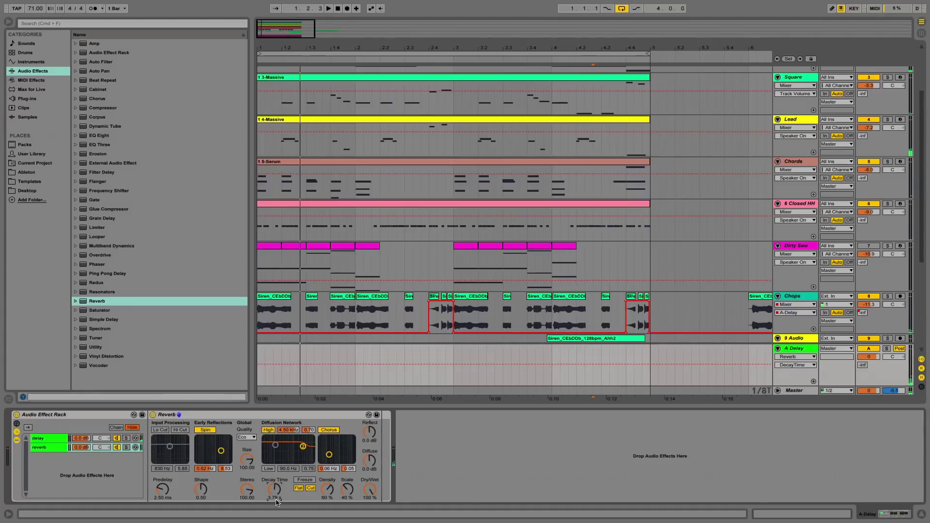
pyautogui.moveTo(277, 503)
pyautogui.mouseDown()
pyautogui.moveTo(277, 490)
pyautogui.moveTo(277, 503)
pyautogui.mouseUp()
pyautogui.press('space')
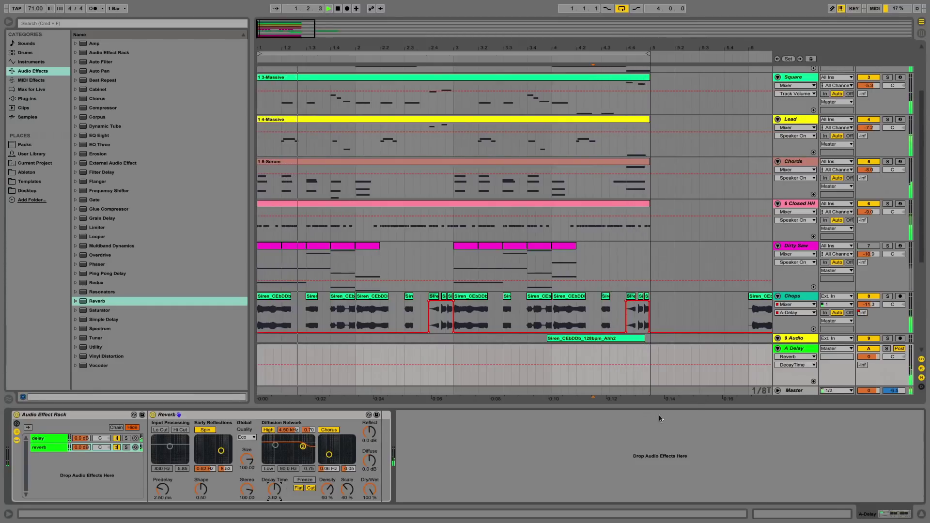
# Set the Chops track's Ping Pong Delay Dry/Wet to 21 %, and copy the reverb from the A Delay return's rack
pyautogui.click(799, 297)
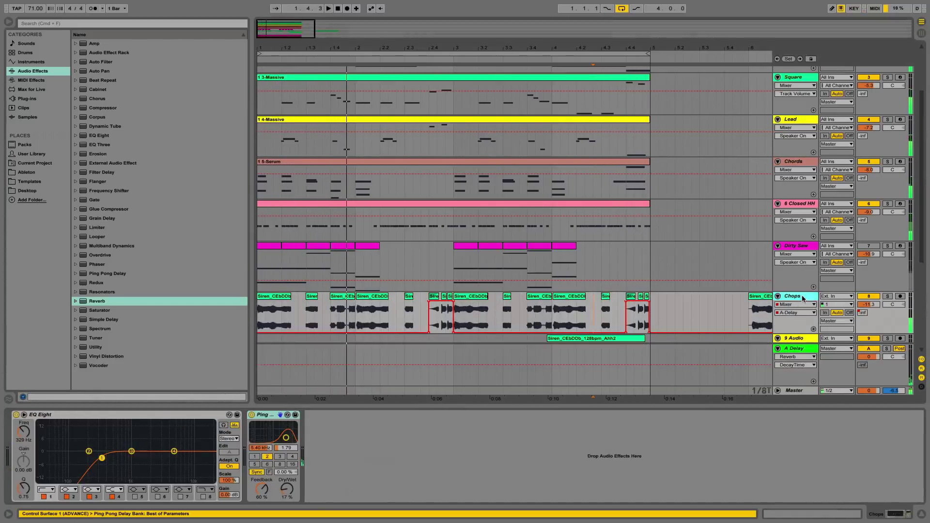
pyautogui.moveTo(286, 490); pyautogui.dragTo(287, 487)
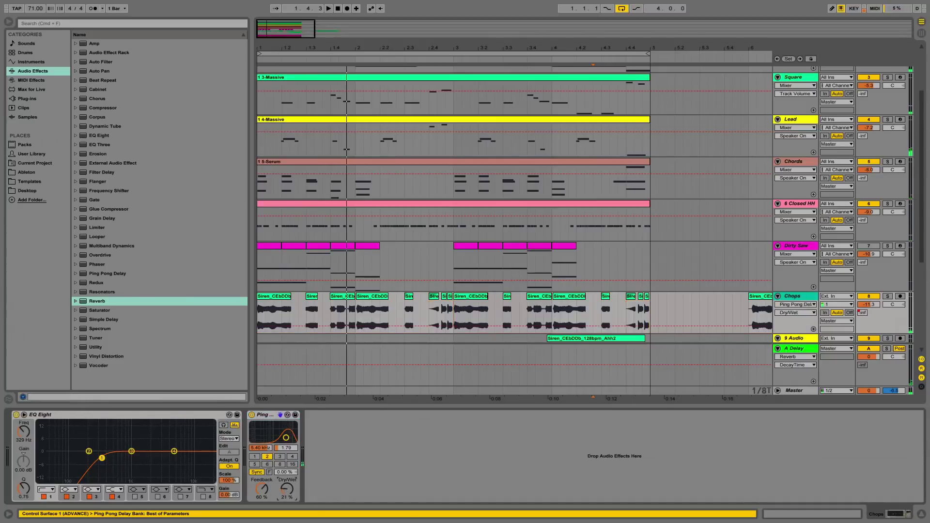
pyautogui.click(795, 345)
pyautogui.click(54, 447)
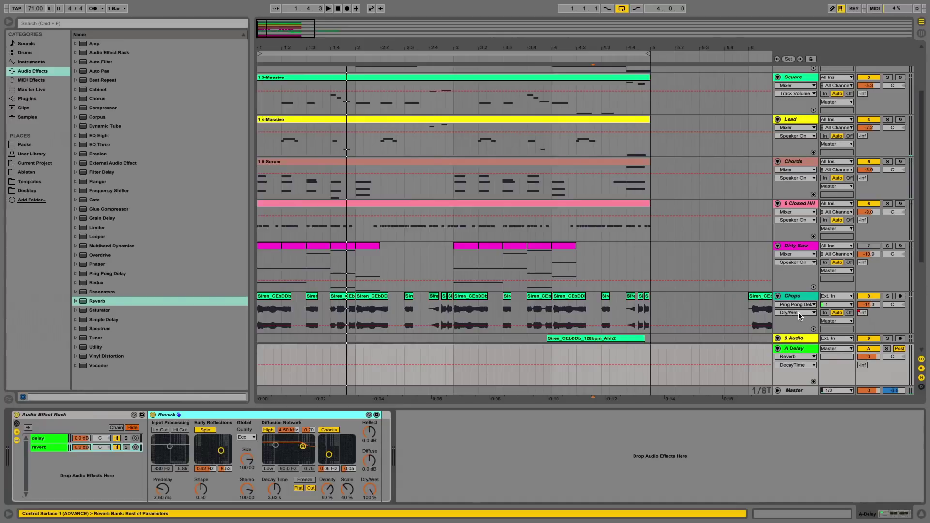
# Group the Chops track's Ping Pong Delay into an Audio Effect Rack and paste the copied reverb as a parallel chain
pyautogui.click(787, 304)
pyautogui.click(264, 415)
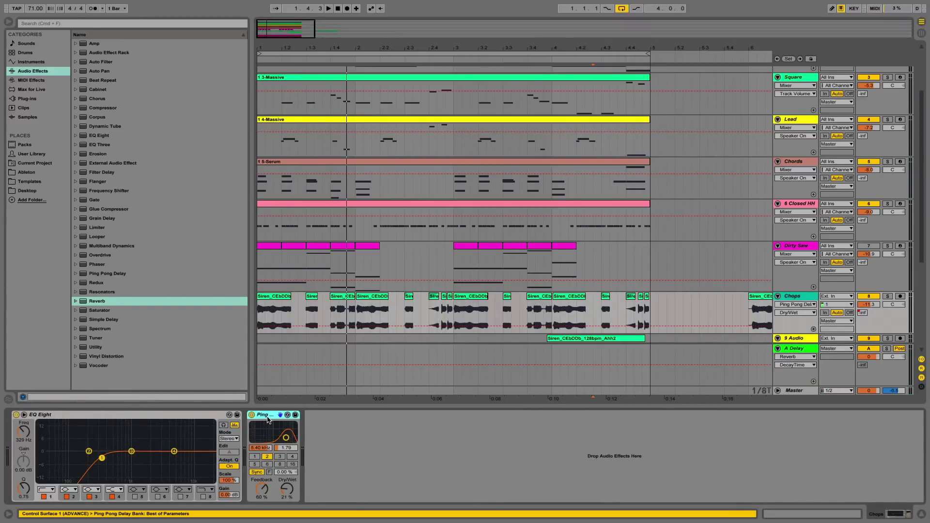
pyautogui.press('super+g')
pyautogui.click(251, 432)
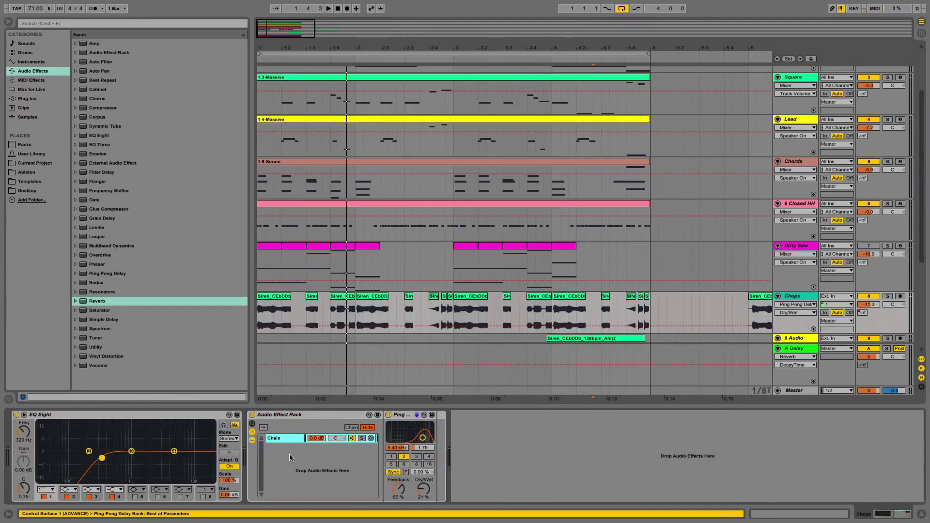
pyautogui.press('super+v')
pyautogui.click(292, 447)
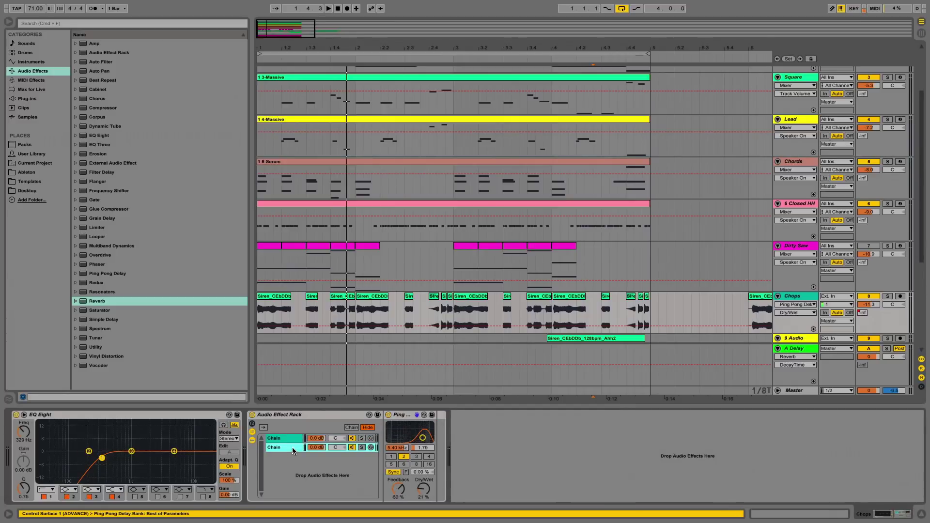
# Lower the volume of the Chops rack's reverb chain to about -18 dB, audition the result, and hide the device view
pyautogui.click(292, 439)
pyautogui.click(283, 446)
pyautogui.click(281, 440)
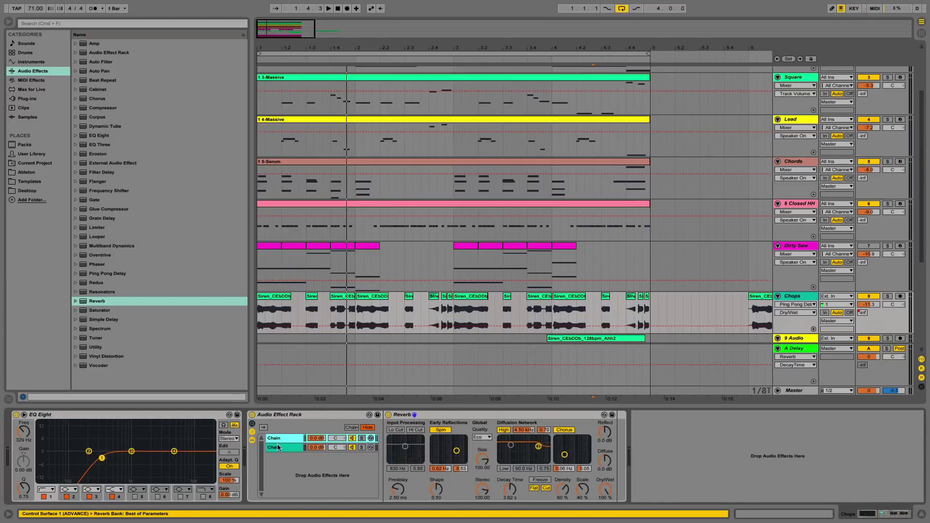
pyautogui.click(279, 447)
pyautogui.click(282, 440)
pyautogui.click(280, 449)
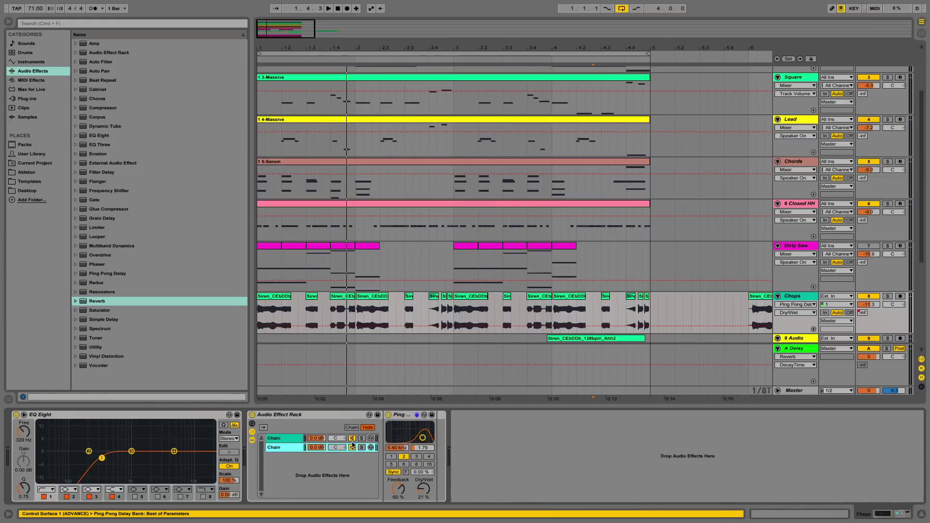
pyautogui.moveTo(317, 438)
pyautogui.mouseDown()
pyautogui.moveTo(318, 460)
pyautogui.moveTo(317, 428)
pyautogui.mouseUp()
pyautogui.press('space')
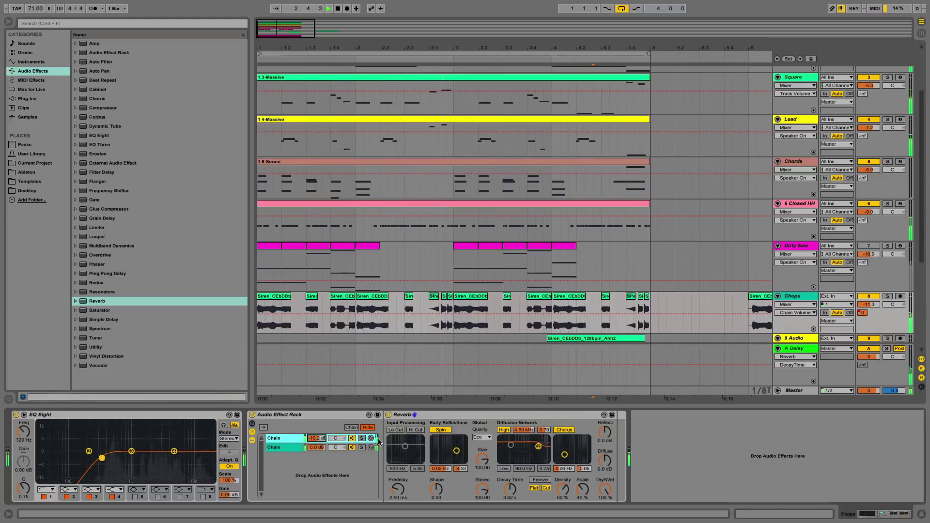
pyautogui.click(922, 514)
pyautogui.press('space')
# Collapse the Chops and 9 Audio tracks in the arrangement
pyautogui.click(312, 296)
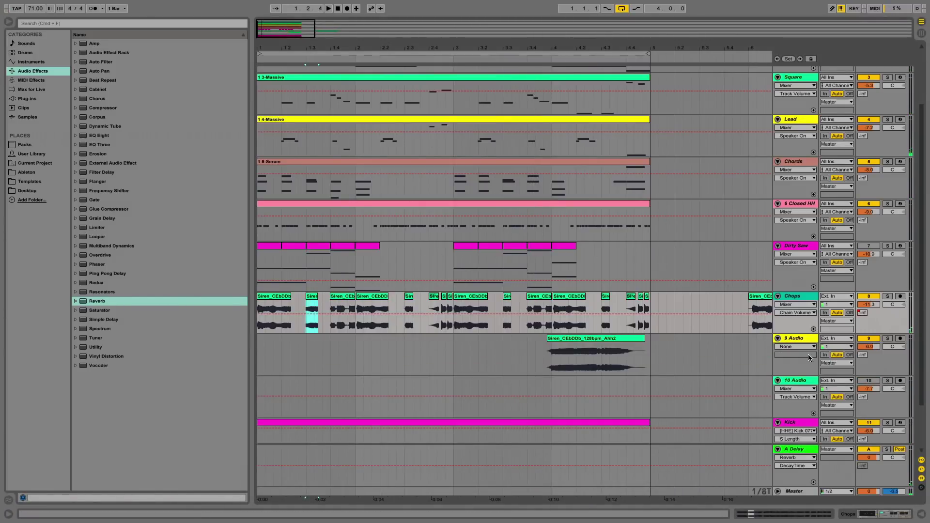
pyautogui.click(778, 297)
pyautogui.click(778, 305)
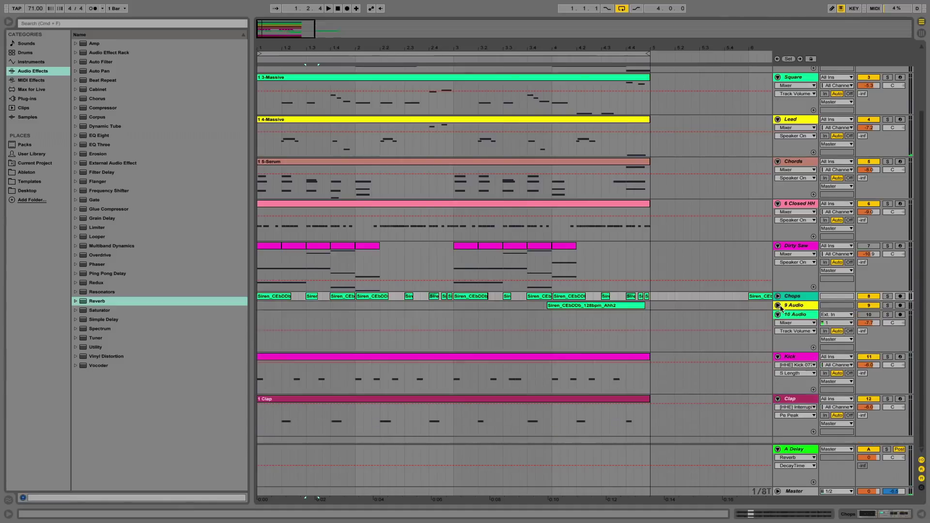
pyautogui.click(779, 306)
pyautogui.click(779, 306)
# Group the Chops and 9 Audio tracks, and rename the group Vocals
pyautogui.keyDown('shift'); pyautogui.click(792, 306); pyautogui.keyUp('shift')
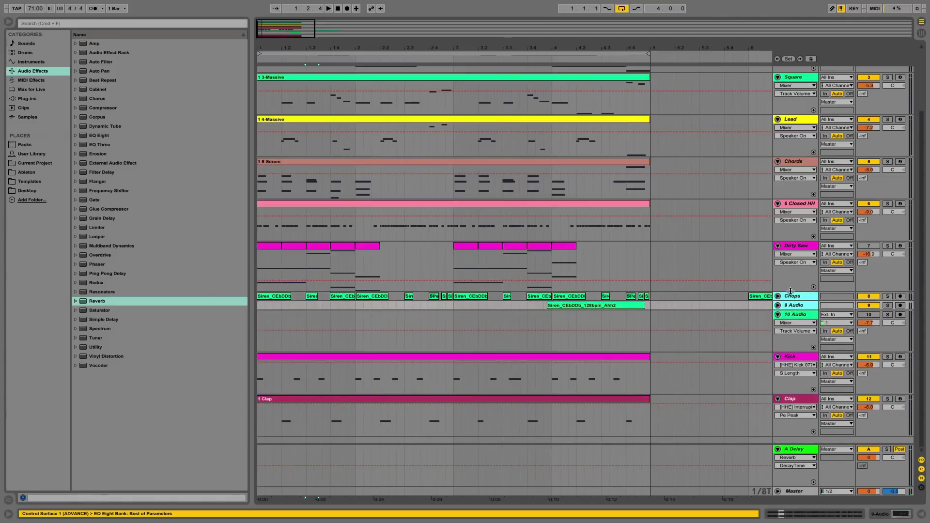
pyautogui.press('super+g')
pyautogui.click(798, 289)
pyautogui.press('super+r')
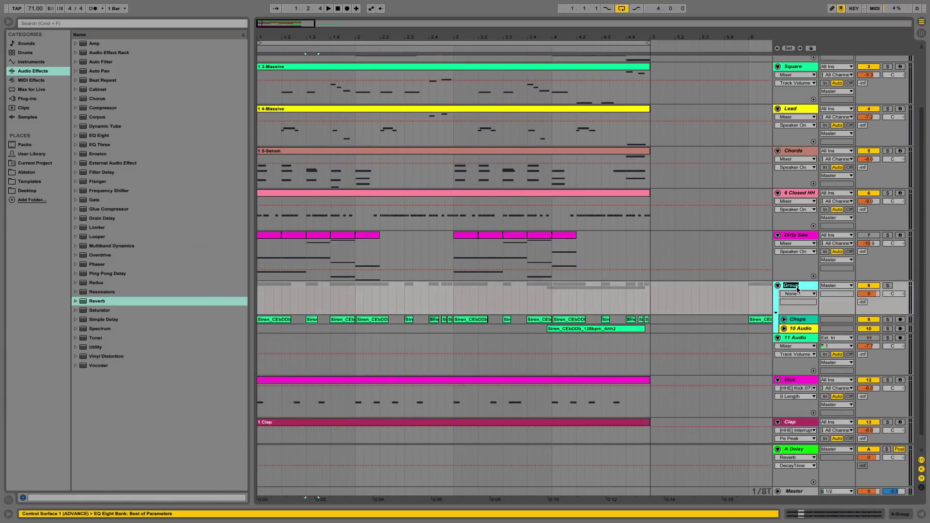
pyautogui.write('Vocals')
pyautogui.press('Return')
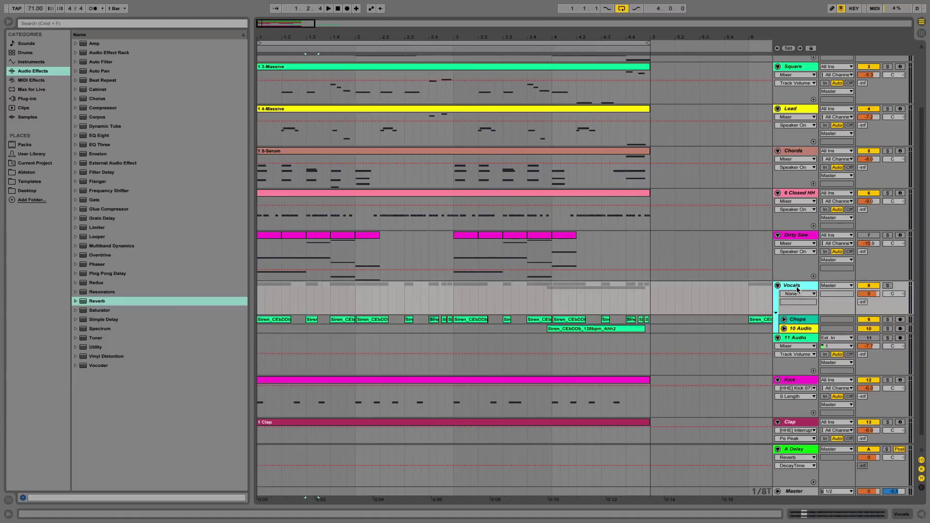
# Delete the empty 11 Audio track below the Vocals group, leaving the group unfolded
pyautogui.click(802, 338)
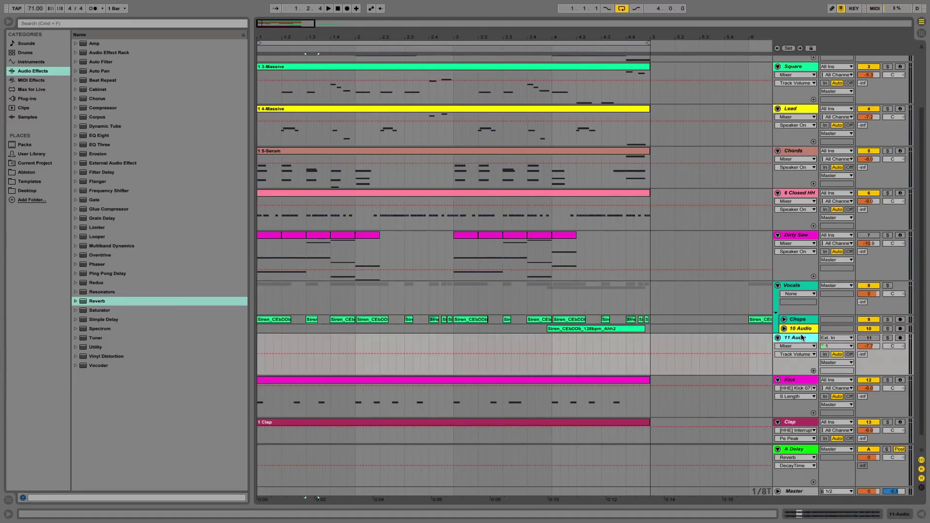
pyautogui.press('Delete')
pyautogui.click(778, 313)
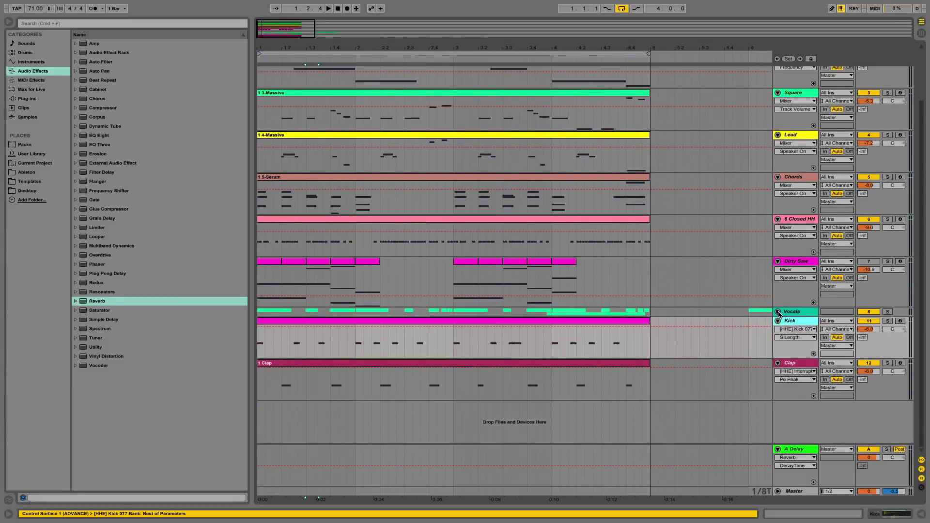
pyautogui.click(778, 312)
pyautogui.click(797, 263)
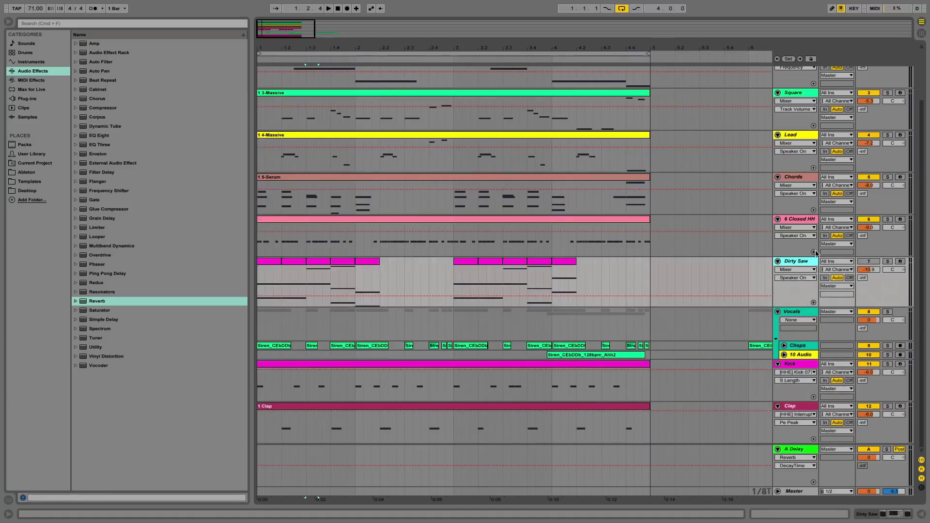
pyautogui.moveTo(507, 47)
pyautogui.mouseDown()
pyautogui.moveTo(508, 63)
pyautogui.moveTo(675, 78)
pyautogui.mouseUp()
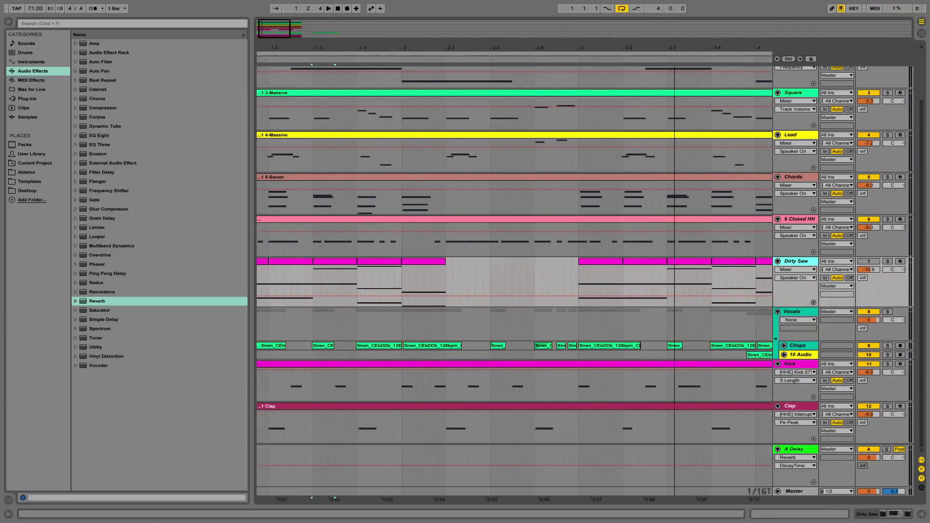
pyautogui.scroll(3, 614, 196)
pyautogui.hscroll(-2, 603, 179)
pyautogui.moveTo(536, 48); pyautogui.dragTo(429, 38)
pyautogui.scroll(-3, 601, 319)
pyautogui.hscroll(1, 600, 318)
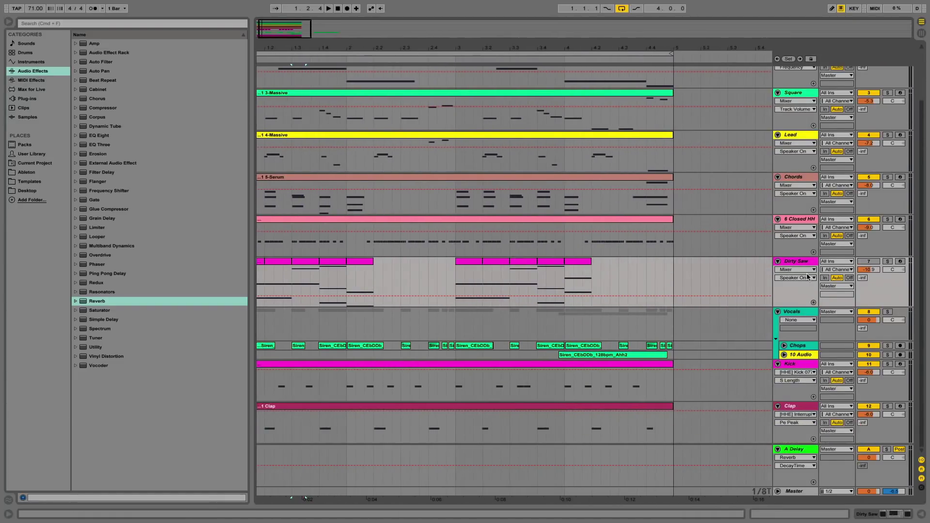
pyautogui.click(778, 312)
pyautogui.click(778, 312)
# Insert a new MIDI track below Dirty Saw and select the range from 1.1.1 to 1.3.1 on it
pyautogui.click(788, 263)
pyautogui.click(482, 278)
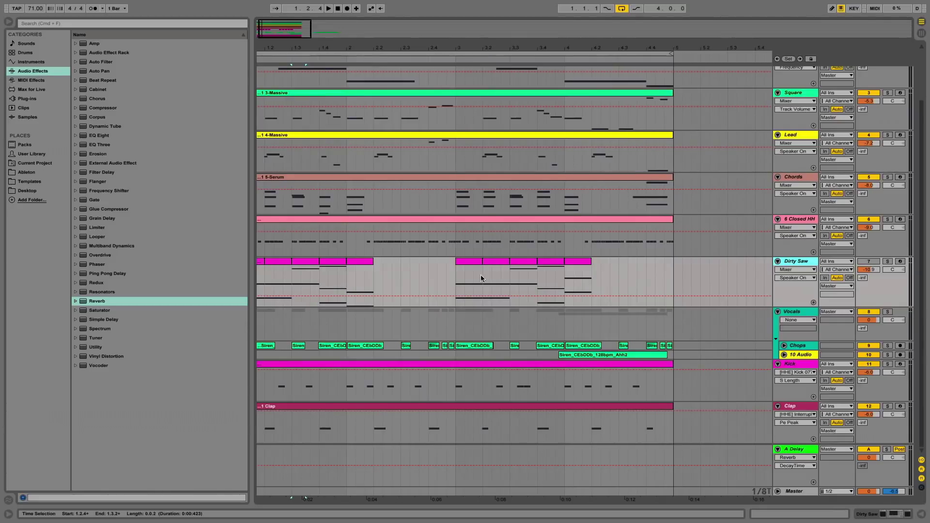
pyautogui.press('super+shift+t')
pyautogui.hscroll(-2, 353, 310)
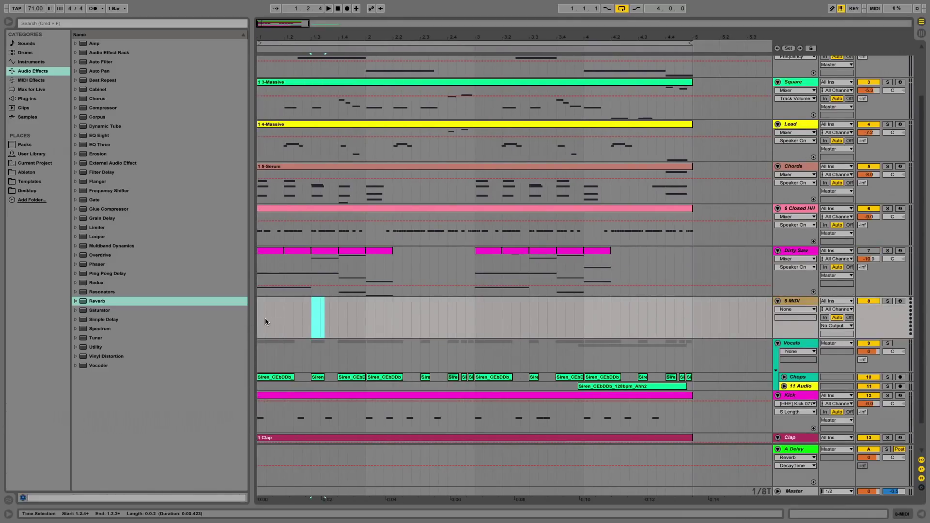
pyautogui.moveTo(265, 322); pyautogui.dragTo(288, 322)
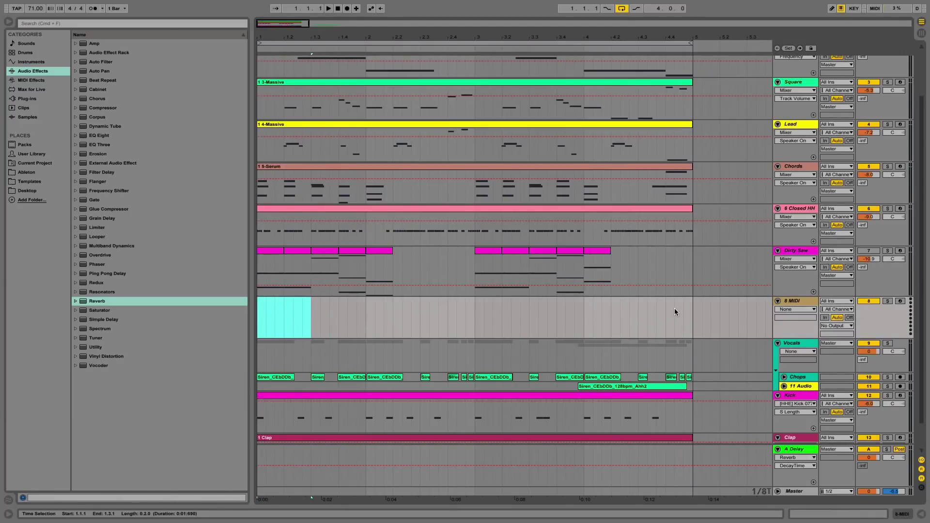
# Load an empty Drum Rack onto the 8 MIDI track and narrow the browser to widen the arrangement
pyautogui.click(802, 301)
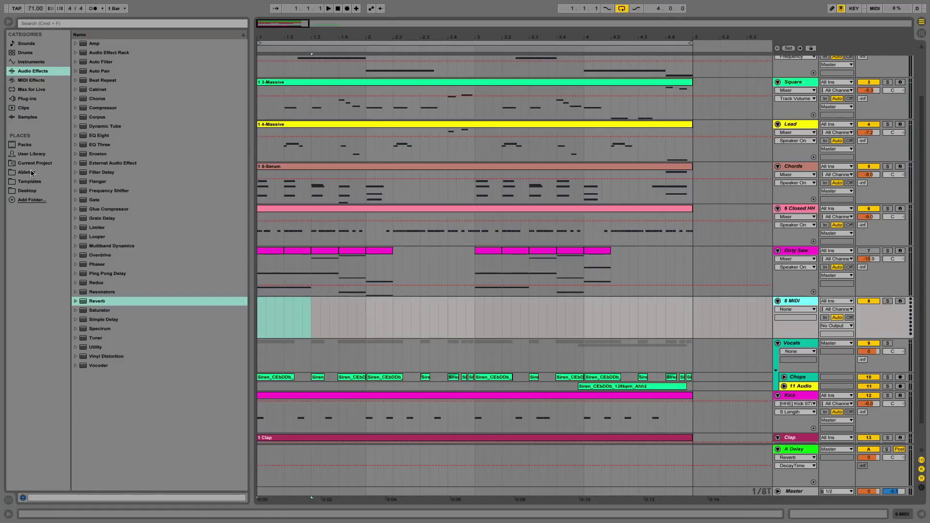
pyautogui.click(26, 52)
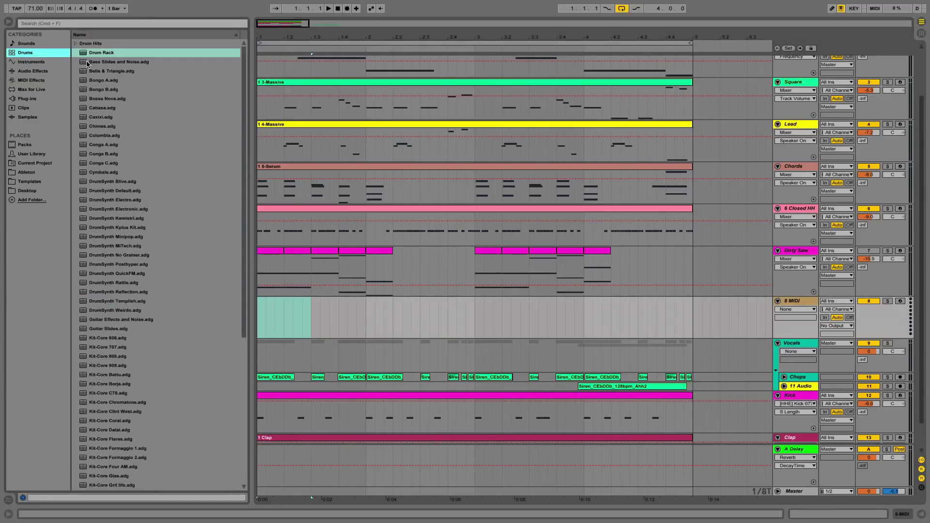
pyautogui.moveTo(88, 53); pyautogui.dragTo(329, 333)
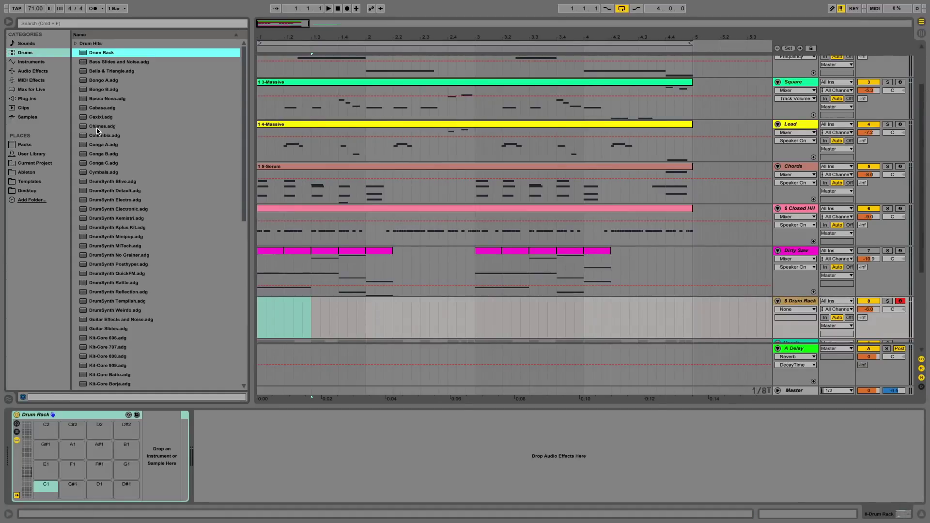
pyautogui.moveTo(253, 164); pyautogui.dragTo(167, 166)
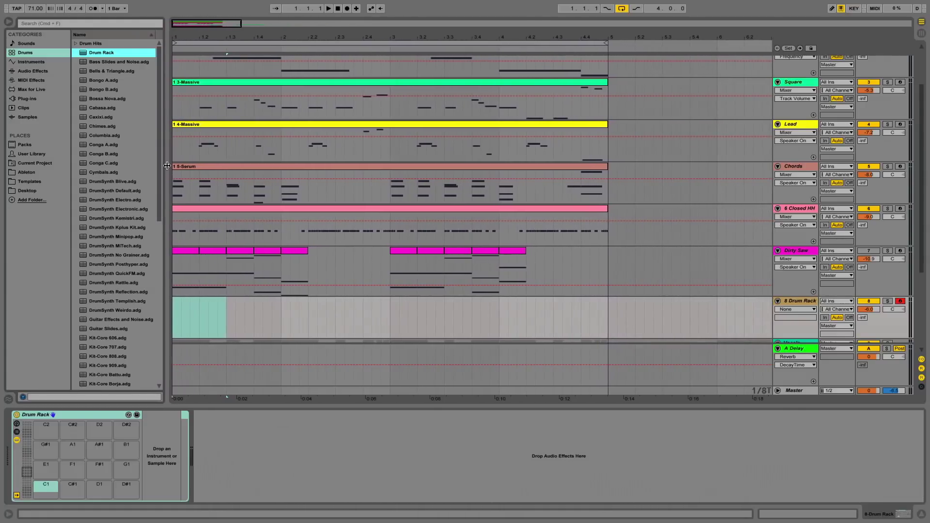
pyautogui.scroll(-10, 120, 140)
pyautogui.scroll(10, 120, 141)
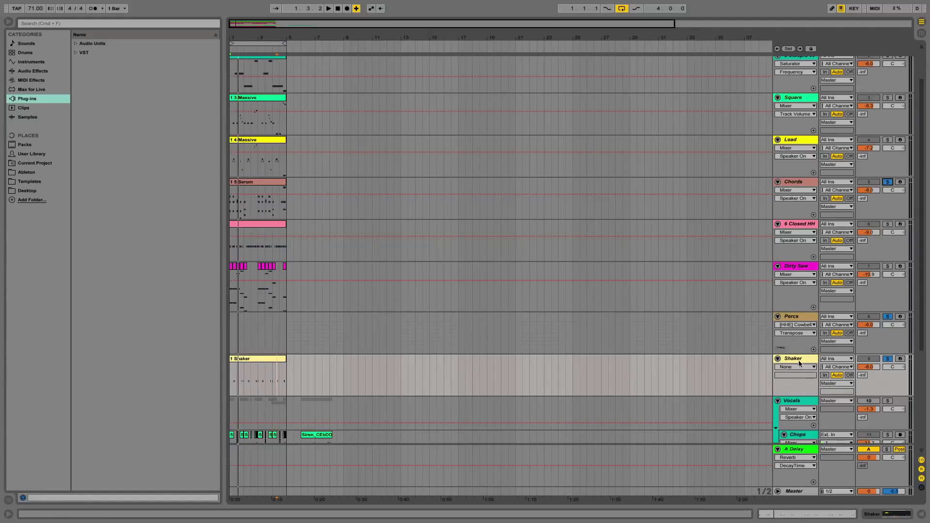
# Inspect the Shaker track's sample instrument and the Percs track's Drum Rack
pyautogui.doubleClick(800, 361)
pyautogui.click(901, 306)
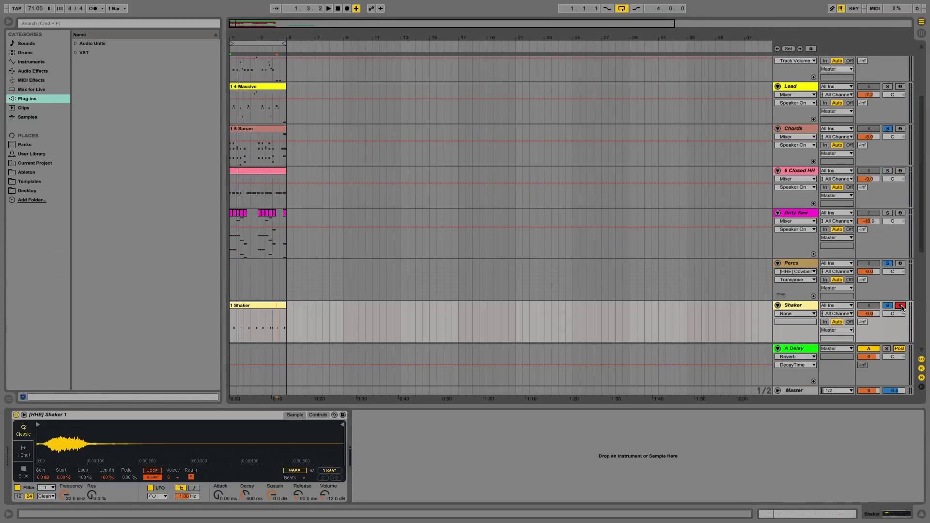
pyautogui.click(803, 263)
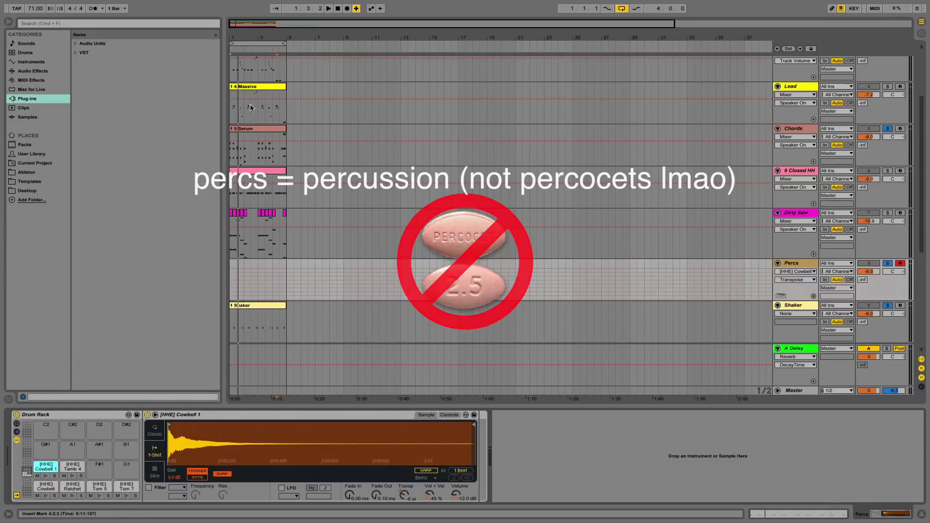
# Create an empty four-bar MIDI clip from bar 1 to bar 5 on the Percs track and open it for note editing
pyautogui.moveTo(243, 37); pyautogui.dragTo(244, 78)
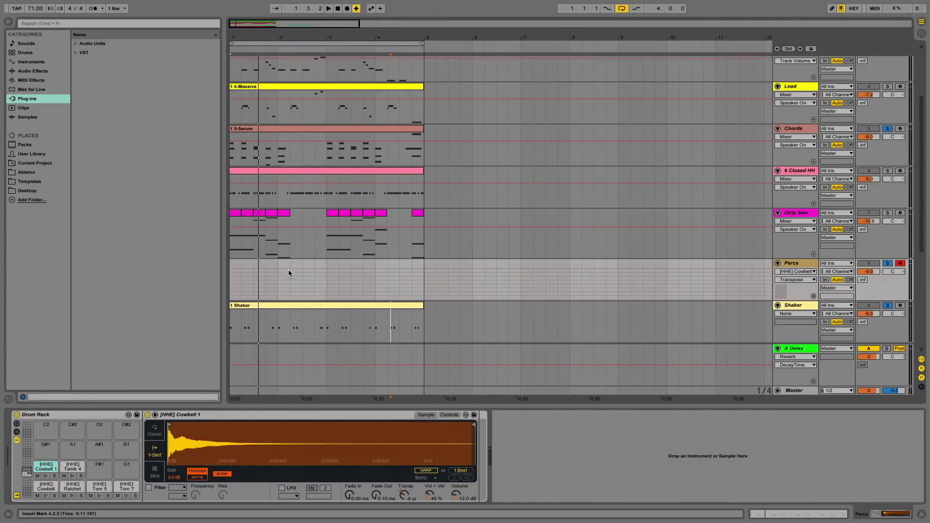
pyautogui.moveTo(425, 284); pyautogui.dragTo(208, 284)
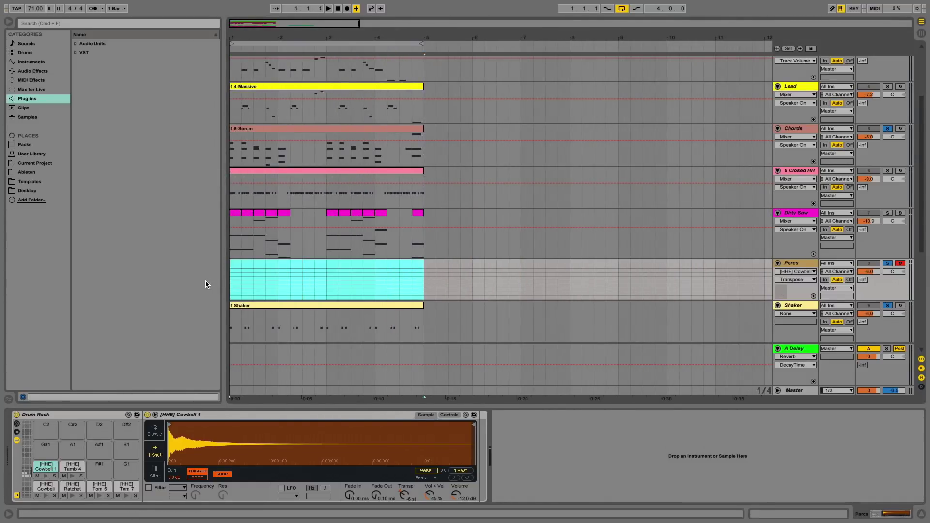
pyautogui.press('super+shift+m')
pyautogui.doubleClick(323, 263)
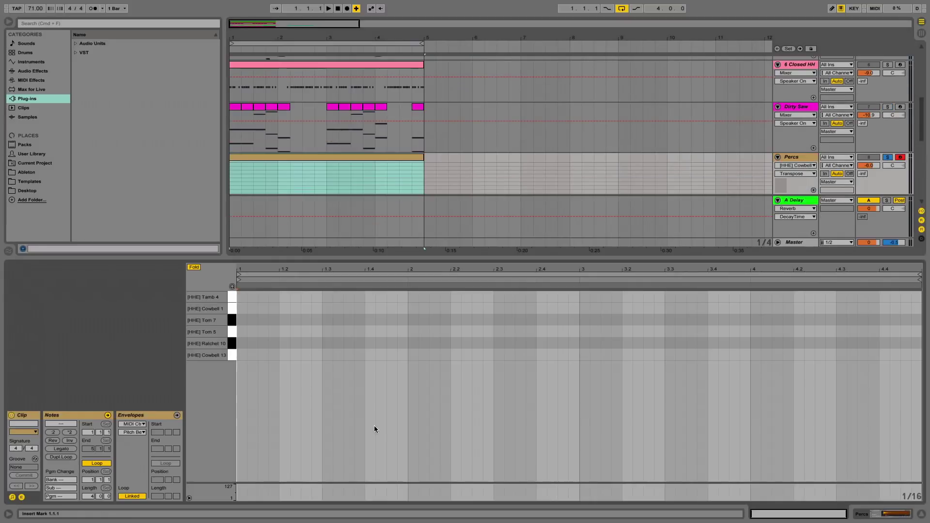
# Add a Ratchet 10 note at 3.1.1, lengthen it to end at 3.2.1, and play it back
pyautogui.click(582, 347)
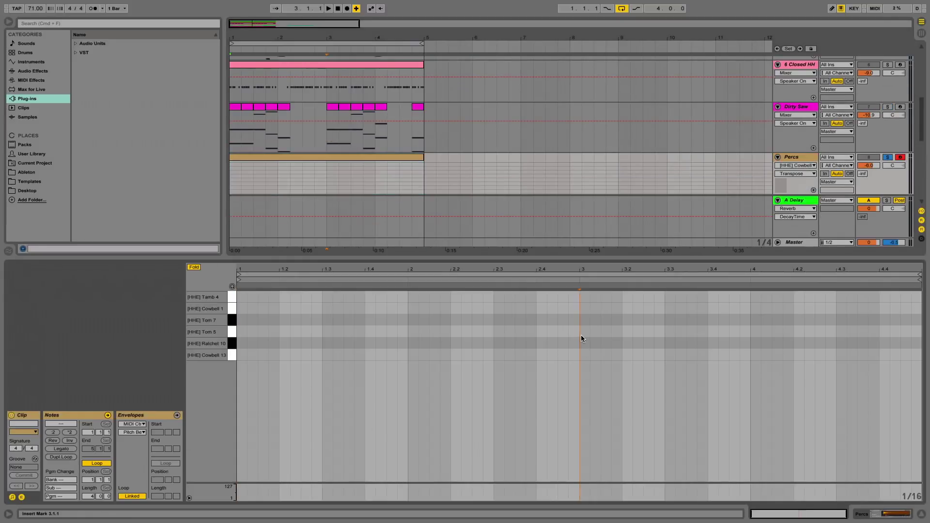
pyautogui.doubleClick(582, 342)
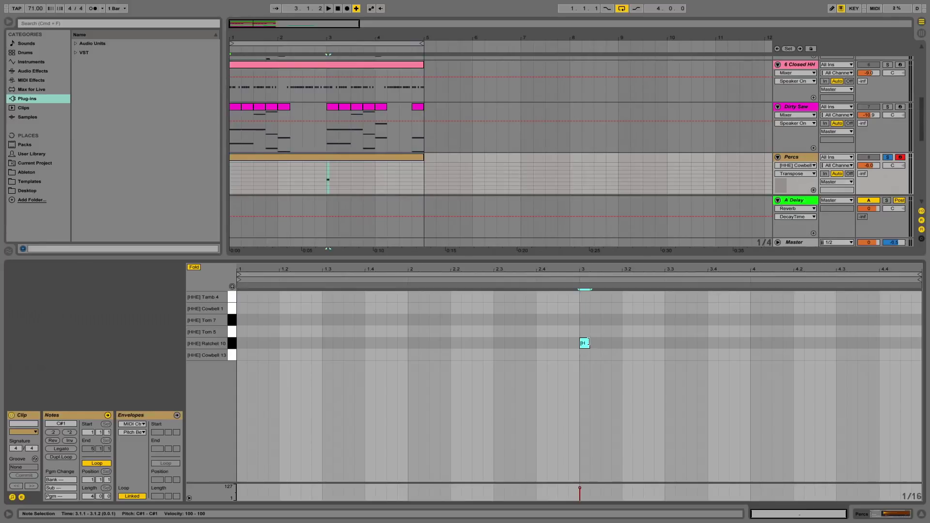
pyautogui.moveTo(589, 344)
pyautogui.mouseDown()
pyautogui.moveTo(626, 343)
pyautogui.moveTo(604, 323)
pyautogui.moveTo(599, 359)
pyautogui.moveTo(604, 336)
pyautogui.moveTo(600, 349)
pyautogui.mouseUp()
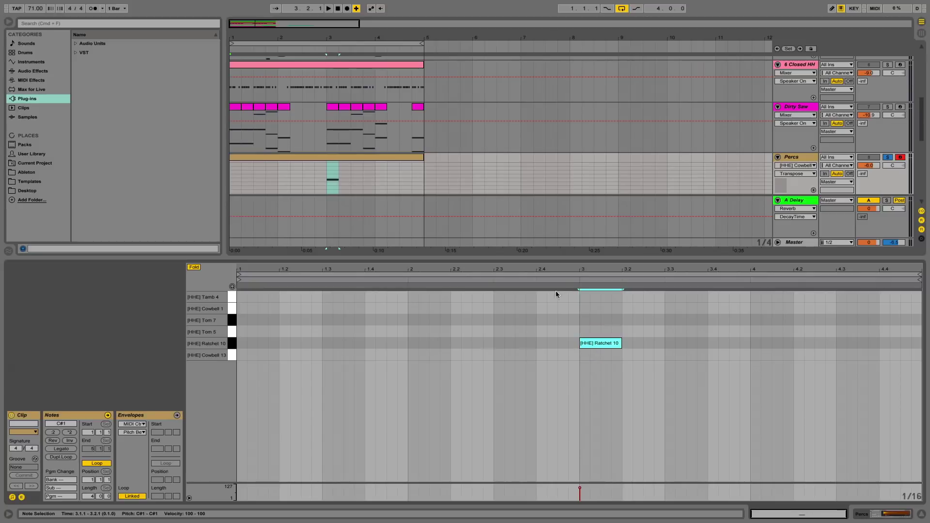
pyautogui.click(565, 278)
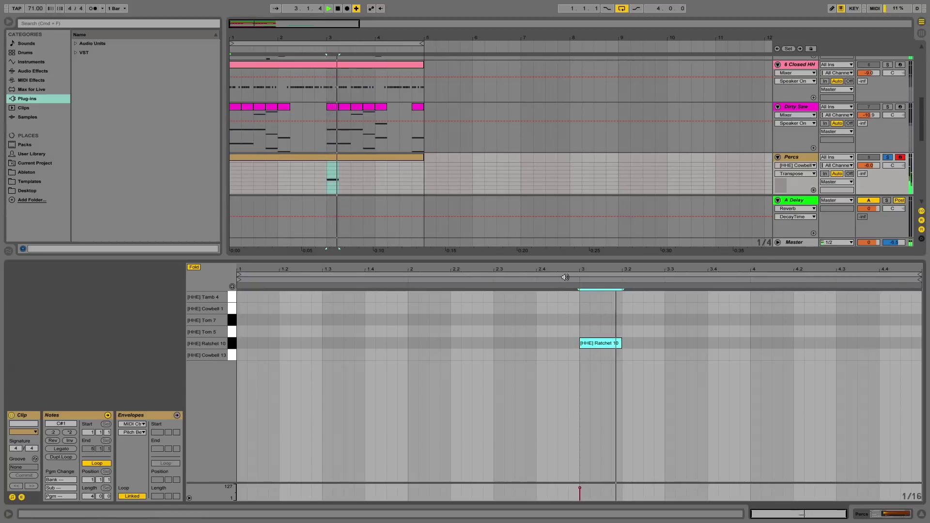
# Add a Tom 5 note, move it to 2.1.3, and audition it by playing from bar 2
pyautogui.click(244, 301)
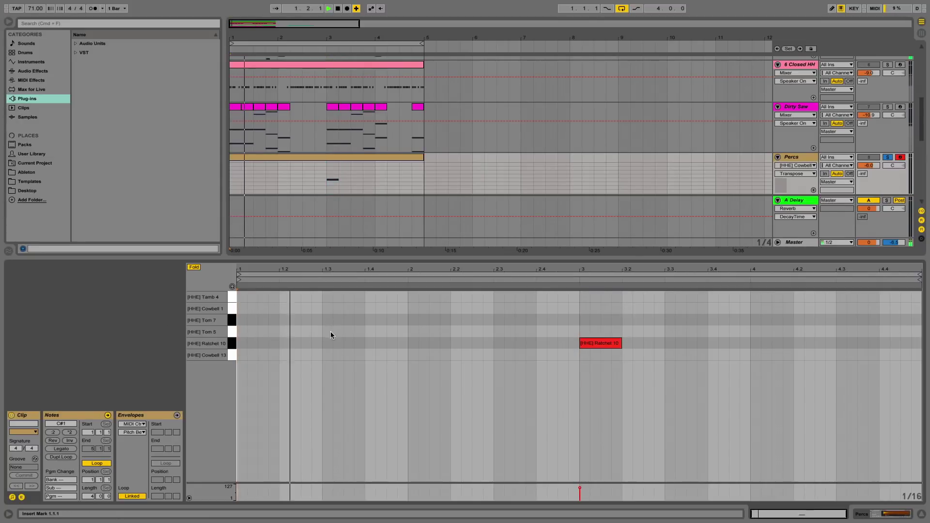
pyautogui.press('space')
pyautogui.press('space')
pyautogui.press('space')
pyautogui.doubleClick(262, 334)
pyautogui.press('space')
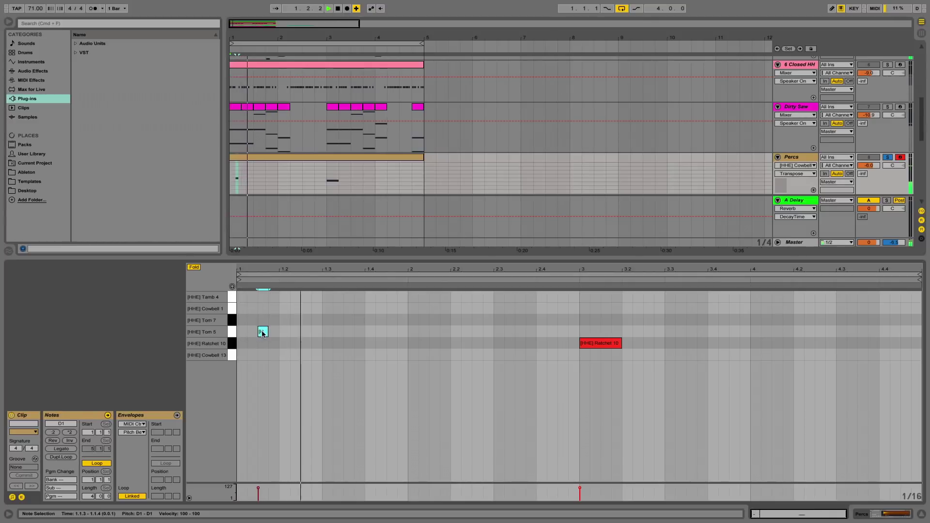
pyautogui.press('space')
pyautogui.moveTo(262, 334); pyautogui.dragTo(432, 340)
pyautogui.click(407, 280)
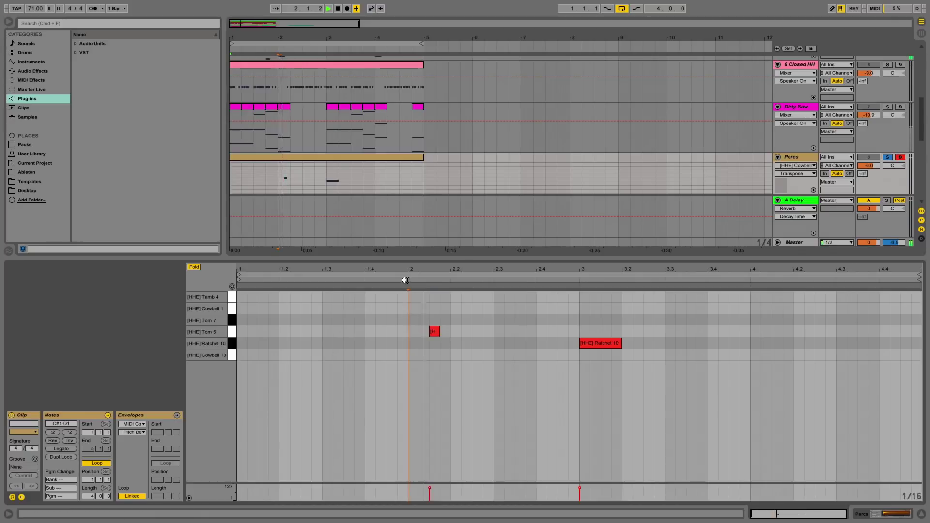
pyautogui.click(406, 280)
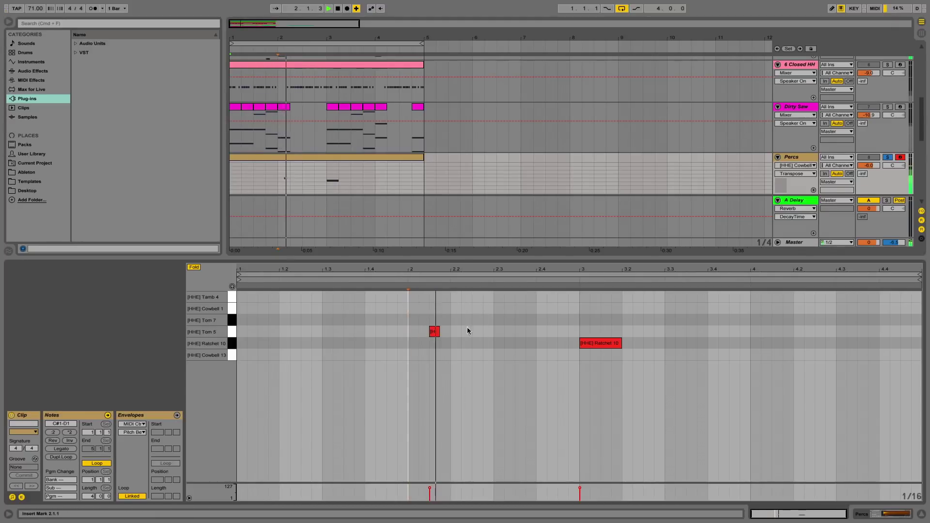
pyautogui.press('space')
pyautogui.press('space')
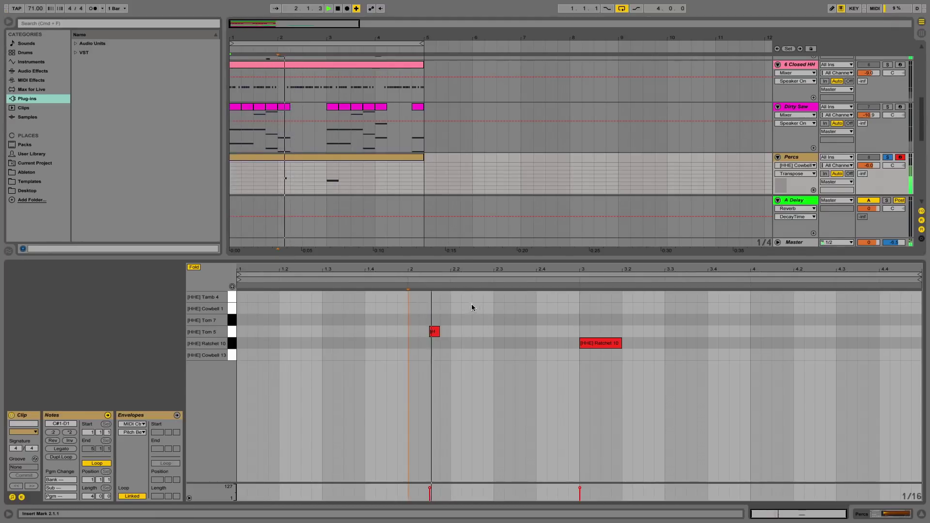
# Add a Tom 7 note at 2.2.3 and play the clip back to check the pattern
pyautogui.doubleClick(487, 320)
pyautogui.moveTo(488, 320); pyautogui.dragTo(477, 325)
pyautogui.press('space')
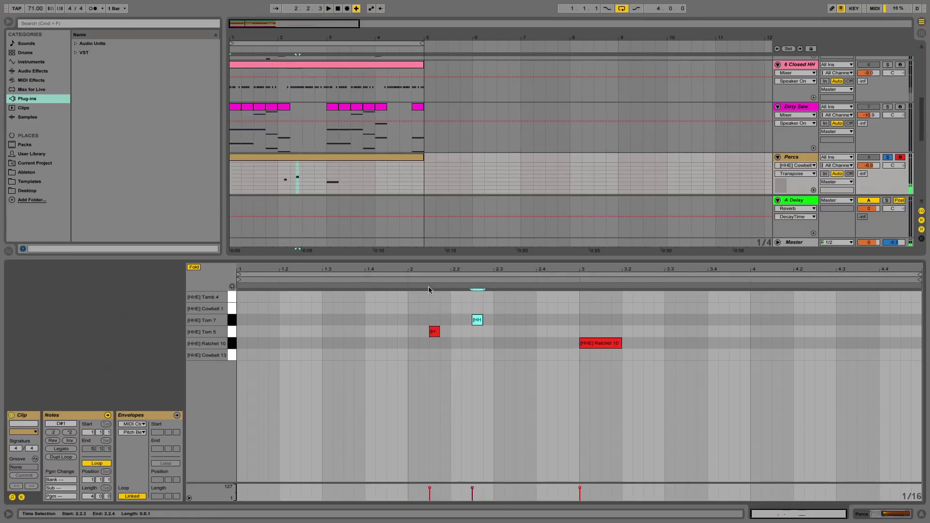
pyautogui.click(418, 280)
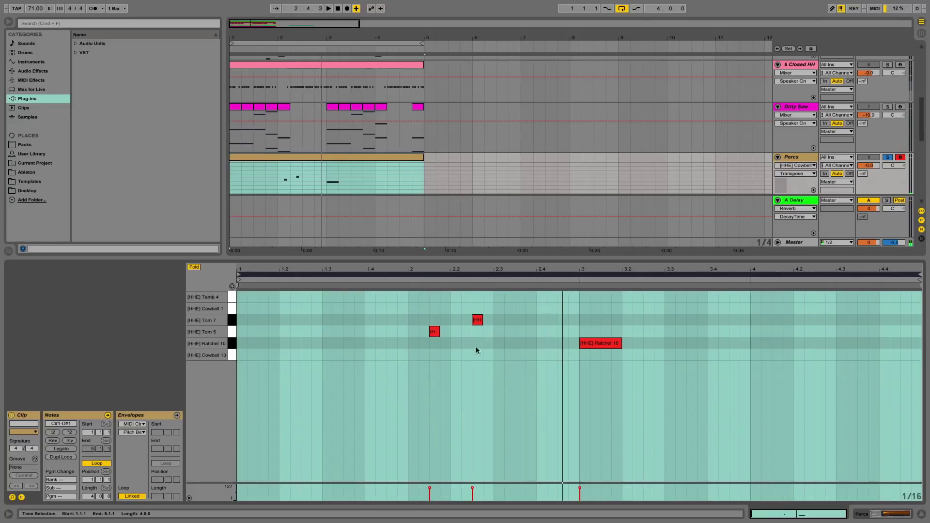
pyautogui.press('space')
pyautogui.press('space')
pyautogui.press('space')
pyautogui.press('space')
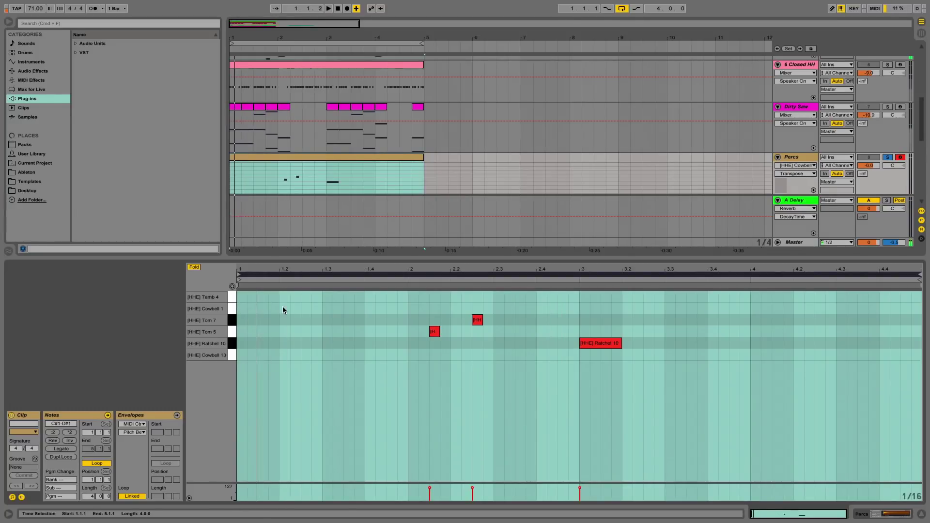
# Add Tamb 4 notes at 1.1.3 and 2.4.3, and play the passage back
pyautogui.doubleClick(284, 309)
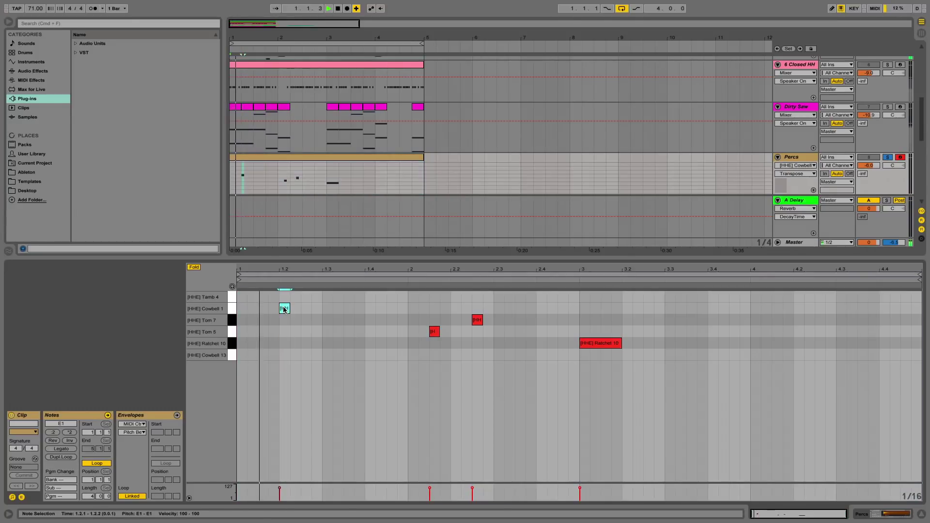
pyautogui.moveTo(283, 308); pyautogui.dragTo(261, 300)
pyautogui.press('space')
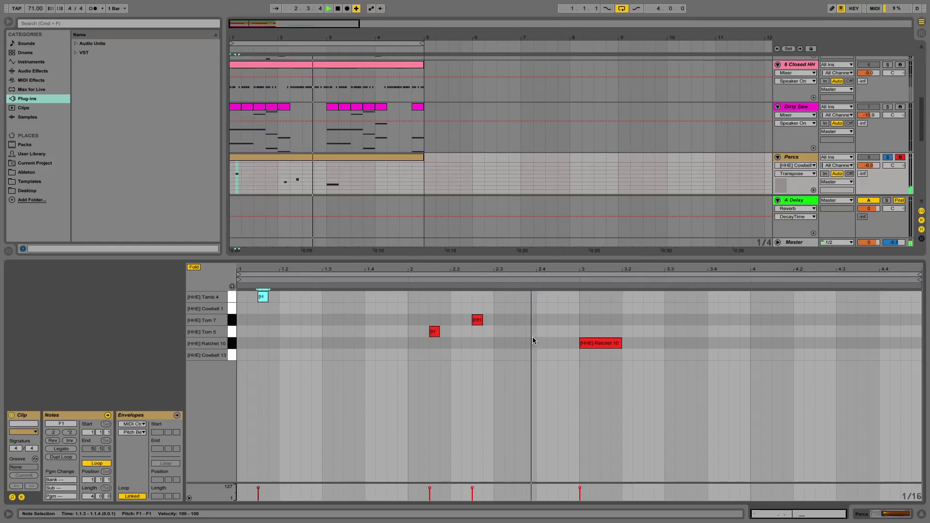
pyautogui.doubleClick(560, 296)
pyautogui.click(527, 281)
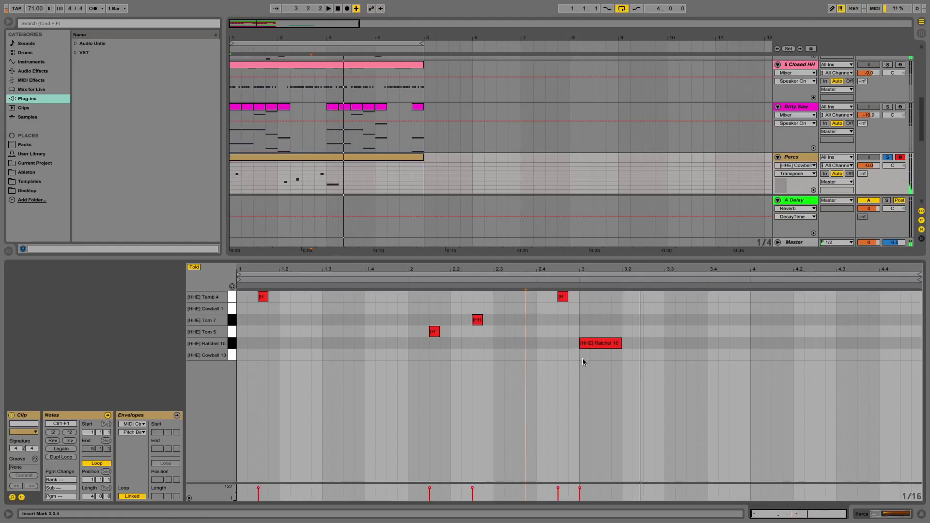
# Duplicate all tambourine and tom notes of the first two bars into bars 3 and 4, and play from the start
pyautogui.moveTo(581, 359); pyautogui.dragTo(241, 286)
pyautogui.press('super+d')
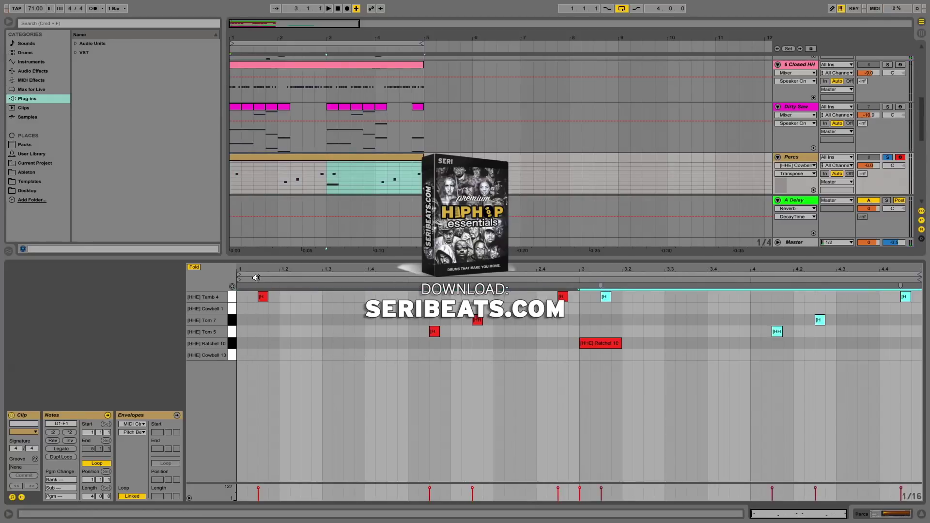
pyautogui.click(256, 278)
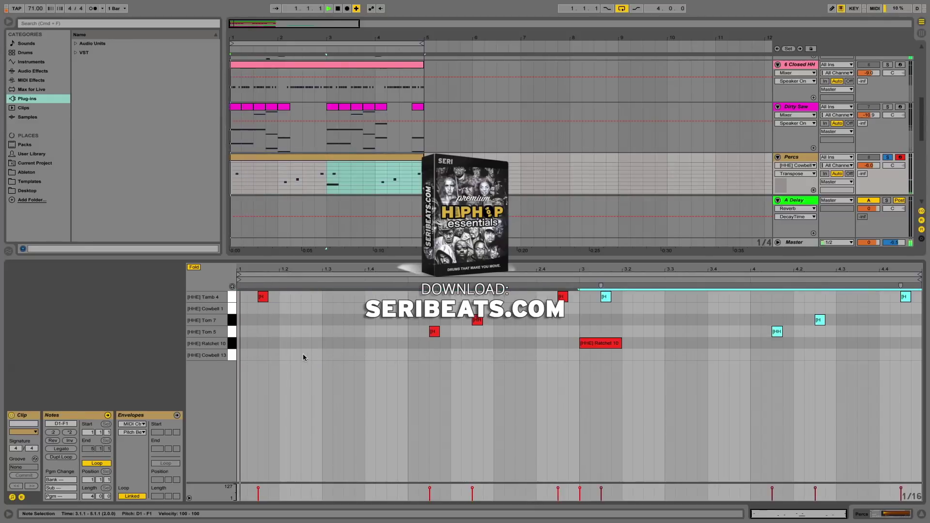
# Add Cowbell 13 notes at 1.1.2, 1.3.2 and 2.2.2, and duplicate them into bars 3 and 4
pyautogui.doubleClick(252, 355)
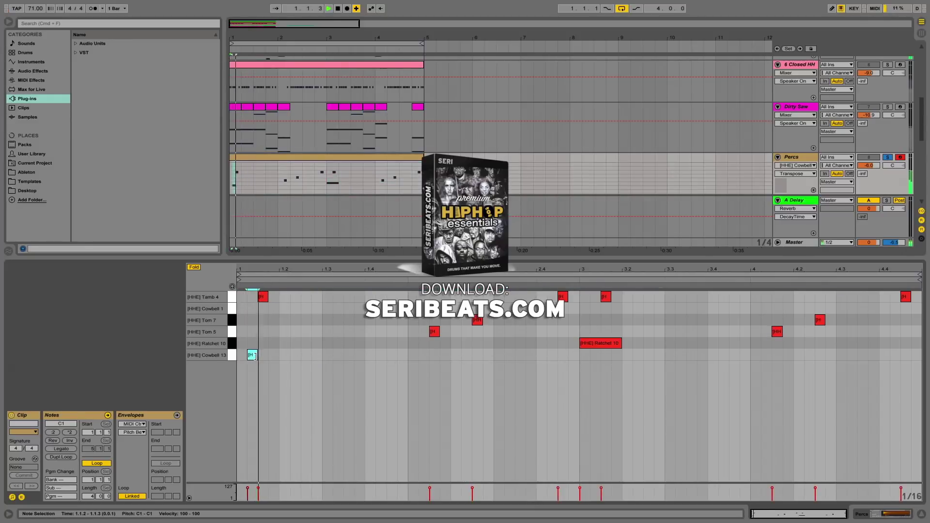
pyautogui.doubleClick(339, 355)
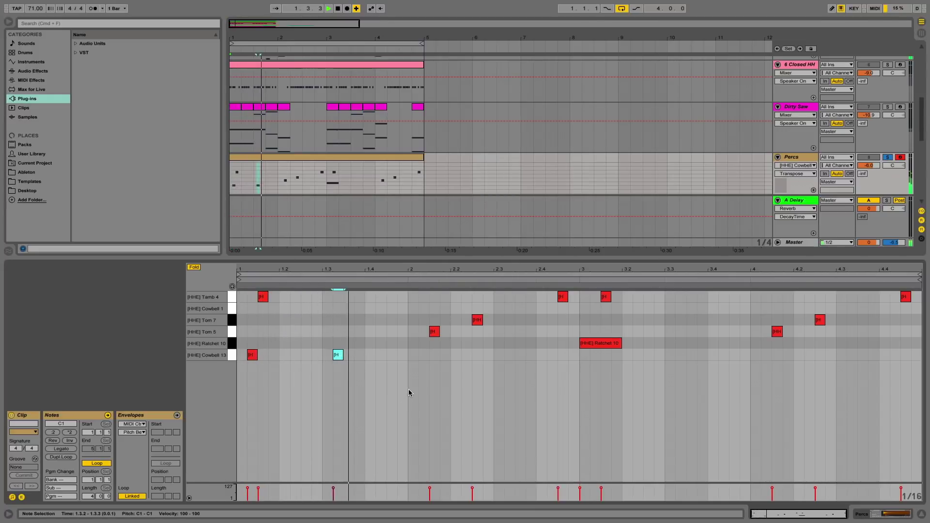
pyautogui.doubleClick(465, 355)
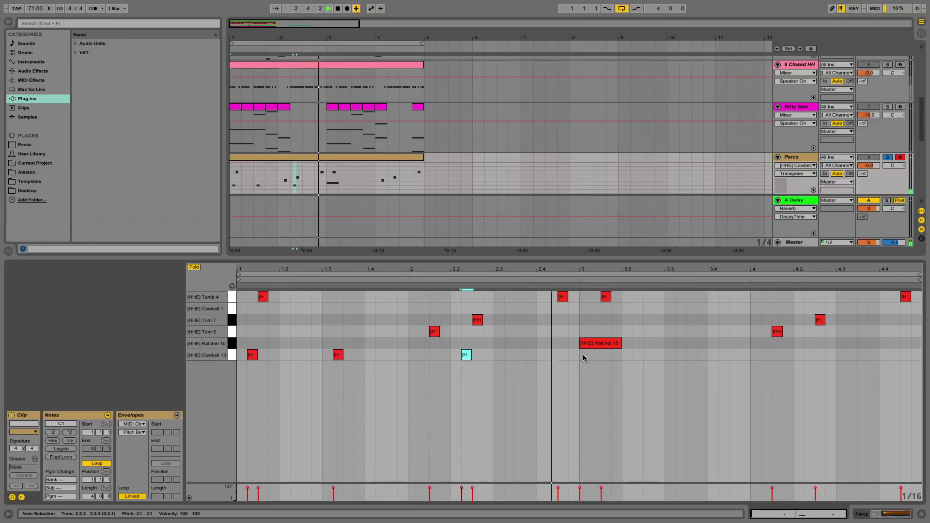
pyautogui.moveTo(580, 357); pyautogui.dragTo(233, 361)
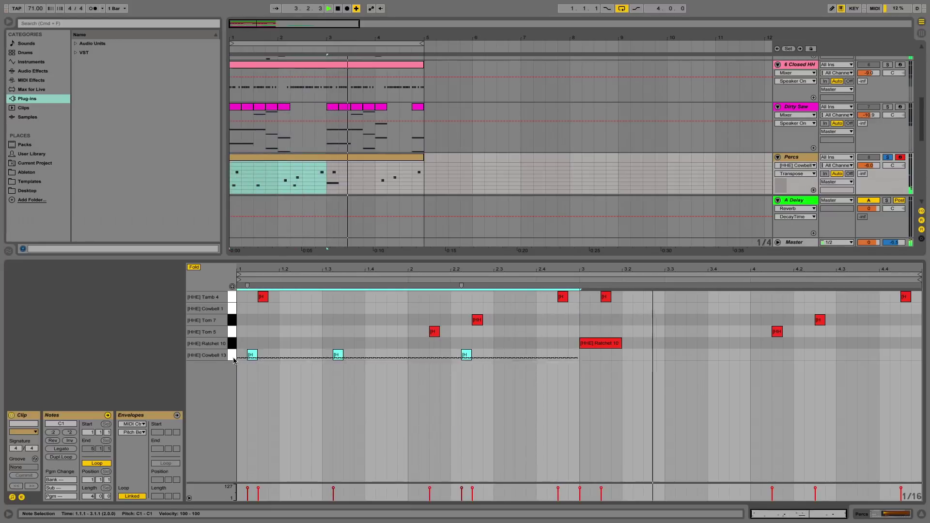
pyautogui.press('super+d')
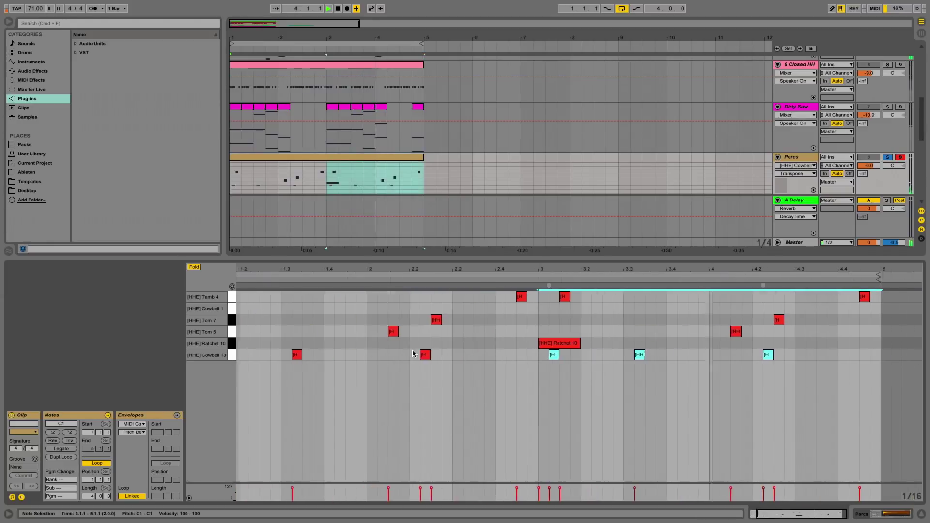
pyautogui.hscroll(-3, 412, 354)
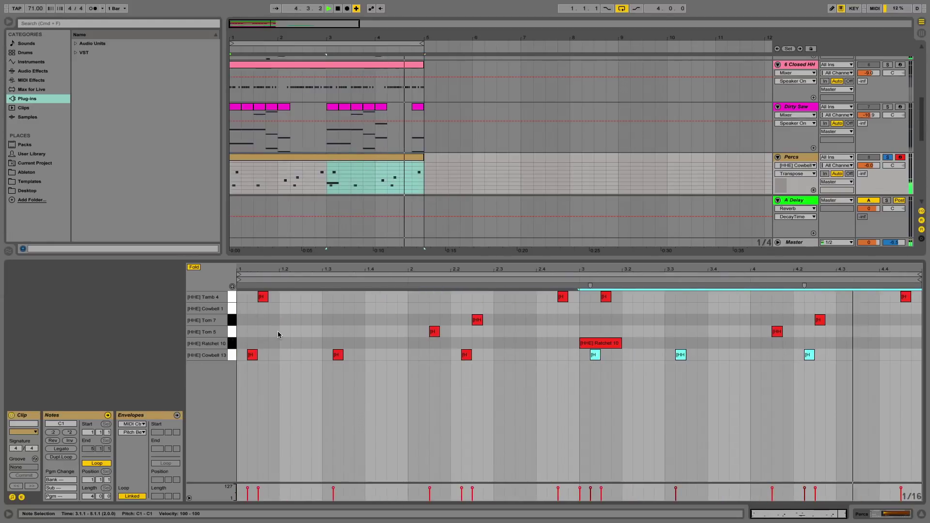
# Add a Tom 5 note at 1.2.3 and duplicate the first two bars' Tom 5 notes into bars 3 and 4
pyautogui.click(305, 332)
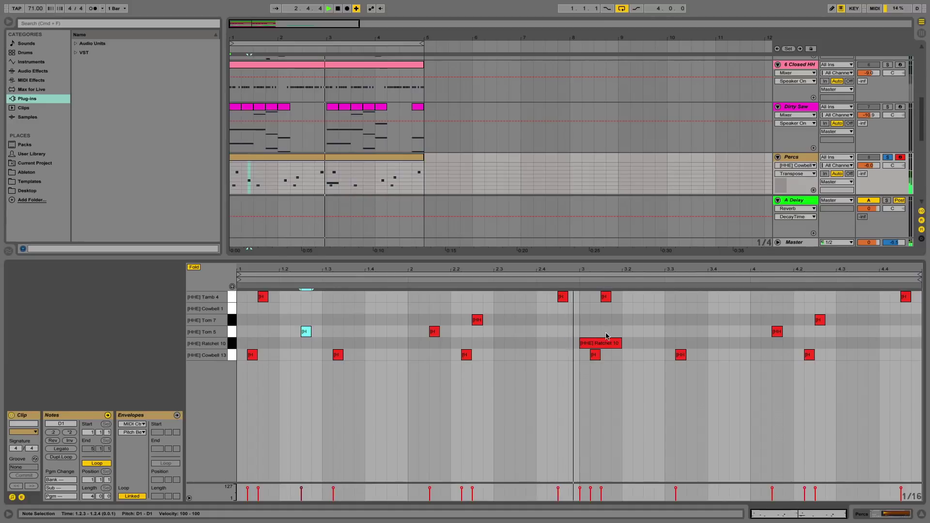
pyautogui.moveTo(575, 333); pyautogui.dragTo(236, 334)
pyautogui.press('super+d')
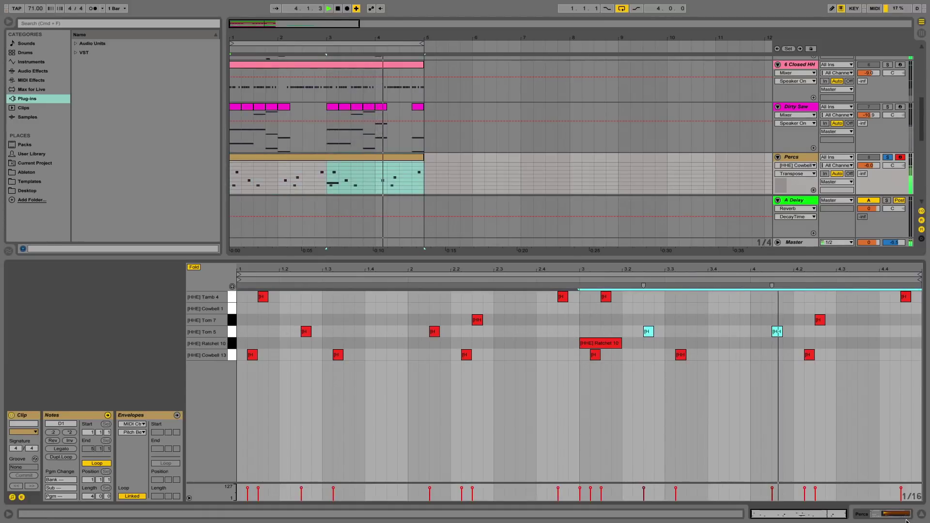
# Stop playback, show the Groove Pool, and browse the Core Library pack to Swing and Groove's Swing folder
pyautogui.press('space')
pyautogui.click(921, 514)
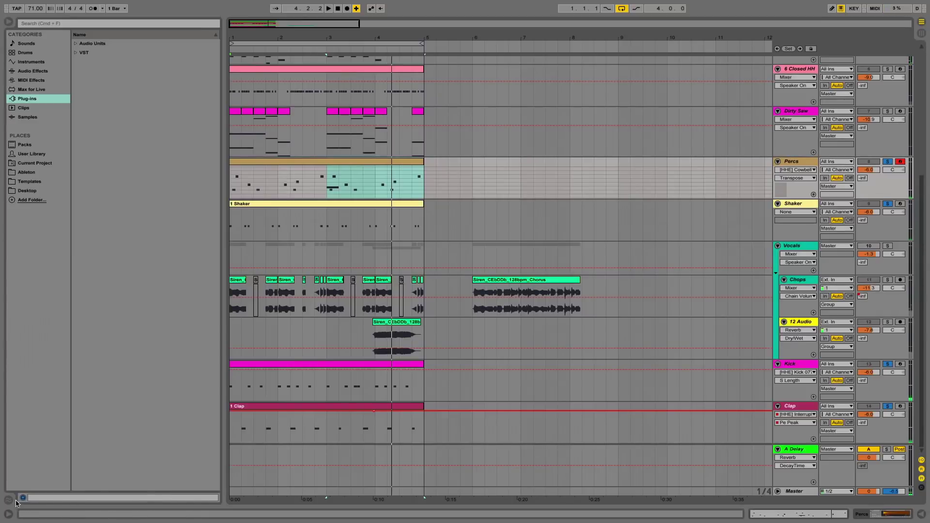
pyautogui.click(8, 501)
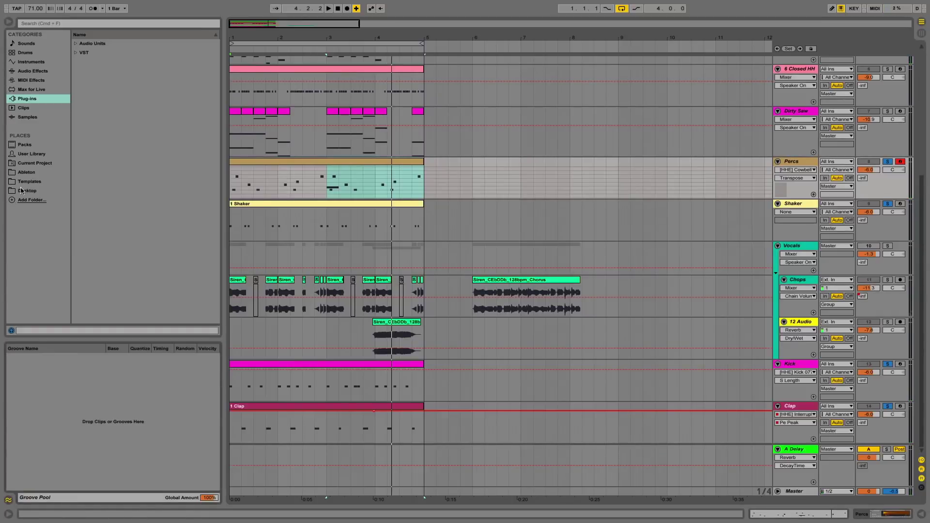
pyautogui.click(38, 163)
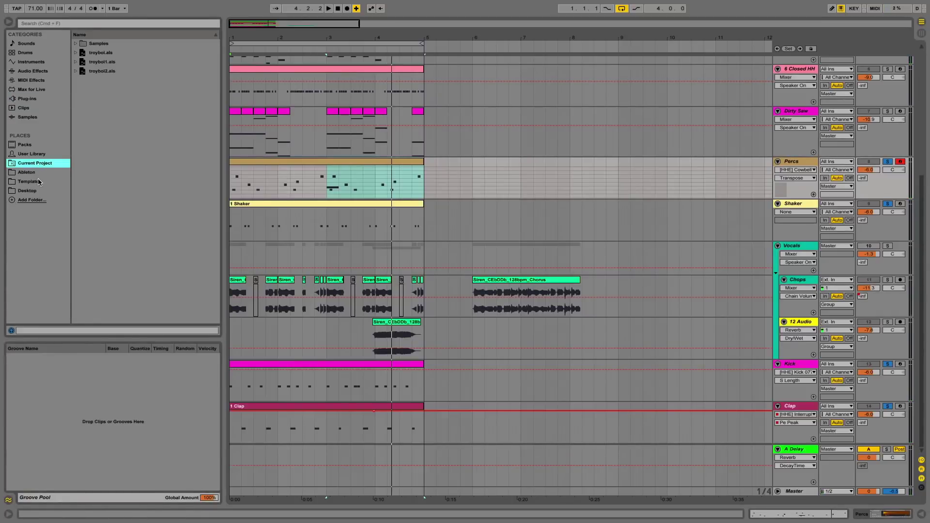
pyautogui.click(33, 154)
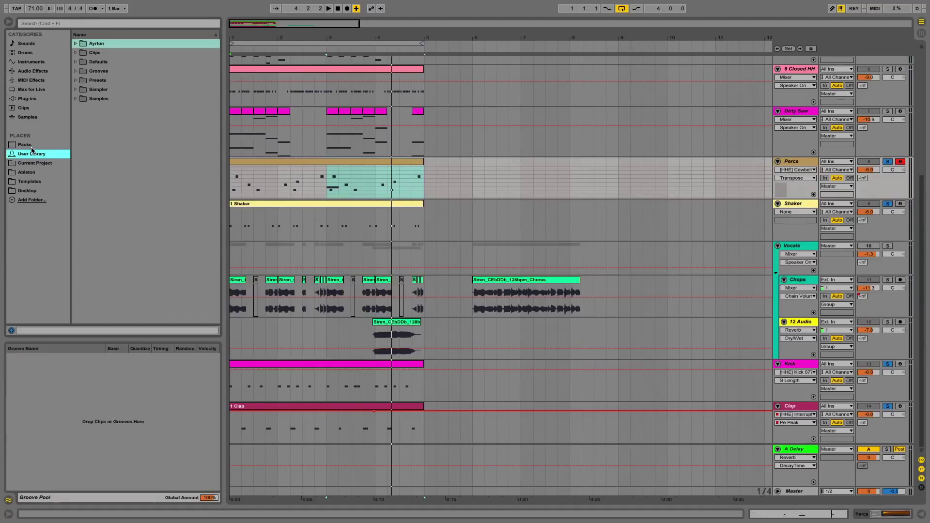
pyautogui.click(32, 147)
pyautogui.doubleClick(86, 44)
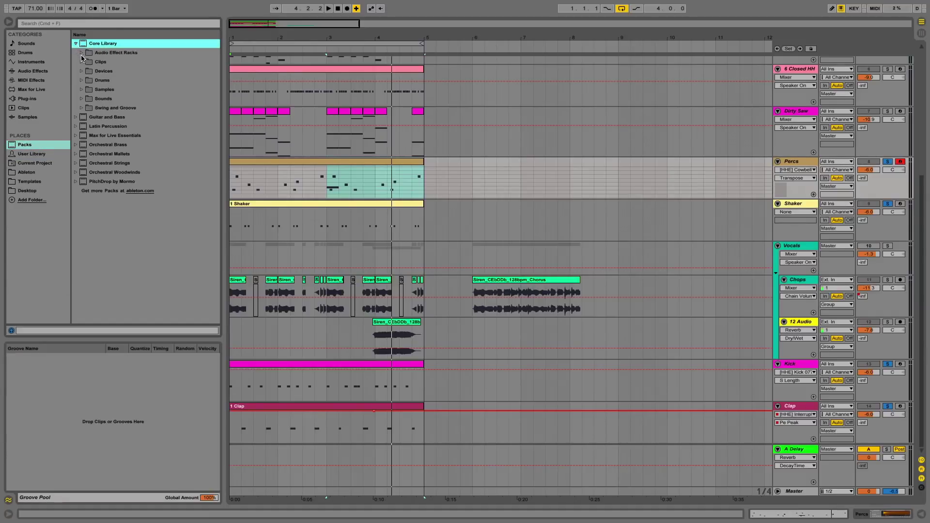
pyautogui.doubleClick(123, 110)
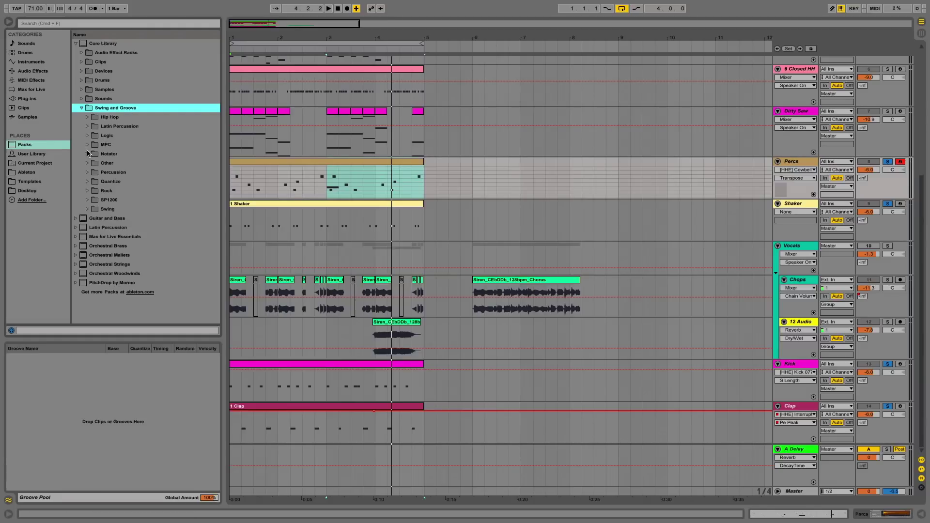
pyautogui.doubleClick(90, 212)
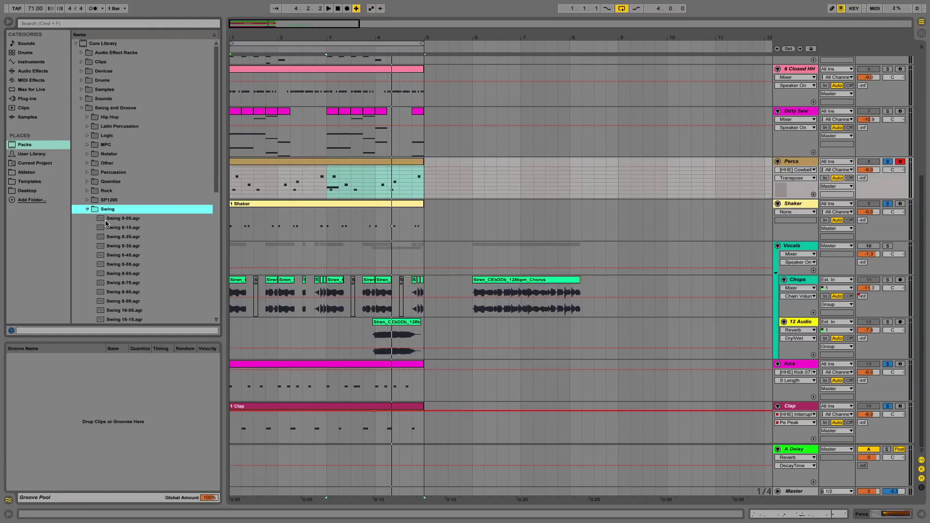
# Look through the 8th-note swing grooves, apply Swing 8-15 to the Percs clip, and play the result
pyautogui.click(110, 220)
pyautogui.click(121, 245)
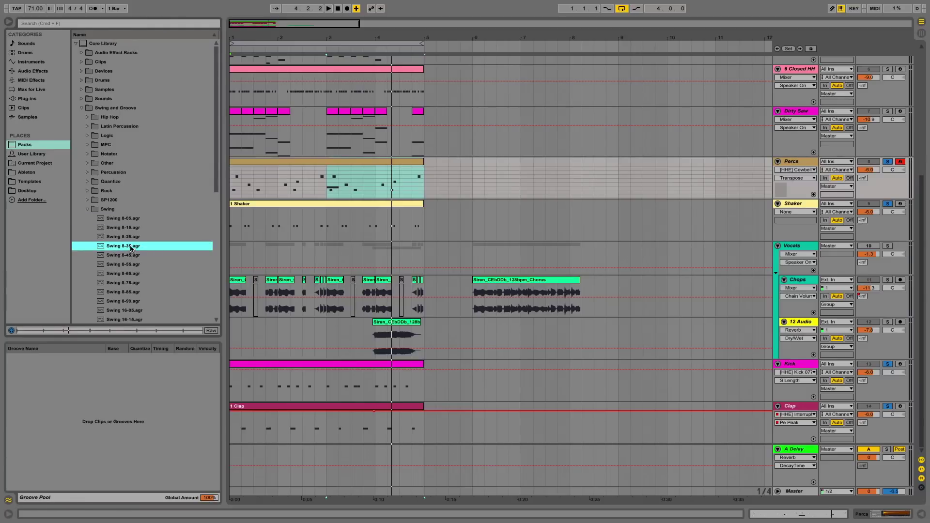
pyautogui.click(133, 237)
pyautogui.click(135, 228)
pyautogui.moveTo(110, 228); pyautogui.dragTo(296, 163)
pyautogui.press('space')
pyautogui.click(295, 163)
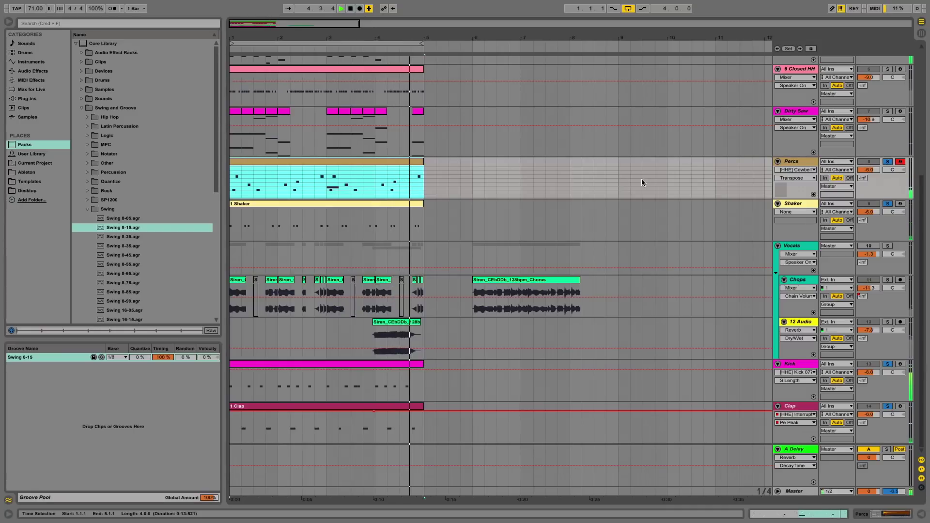
# Clear the Percs solo, then solo the Square, Chords, Closed HH, Dirty Saw, Percs, Shaker and Kick tracks together
pyautogui.click(888, 162)
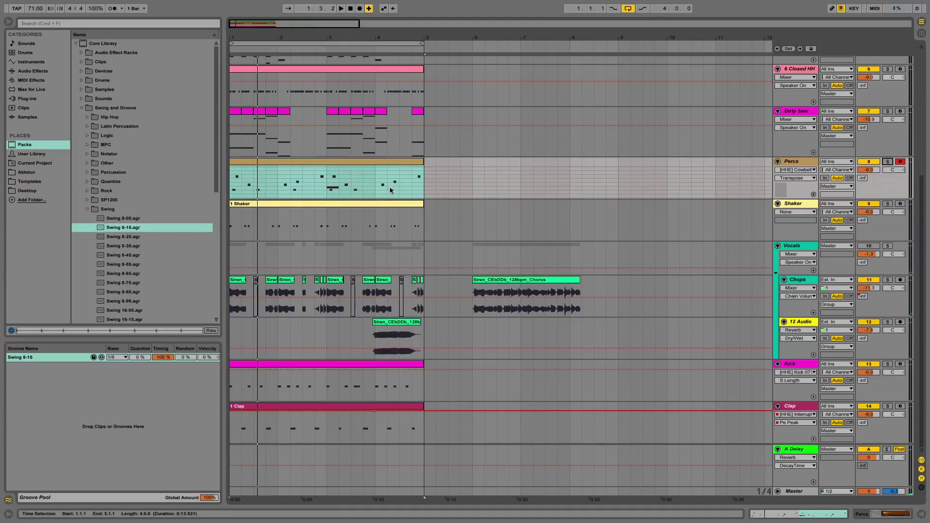
pyautogui.click(808, 114)
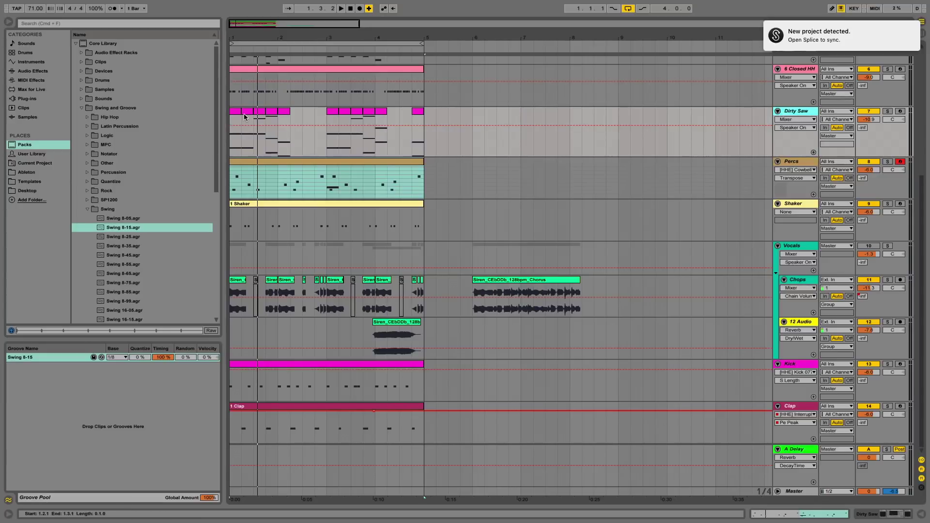
pyautogui.click(888, 112)
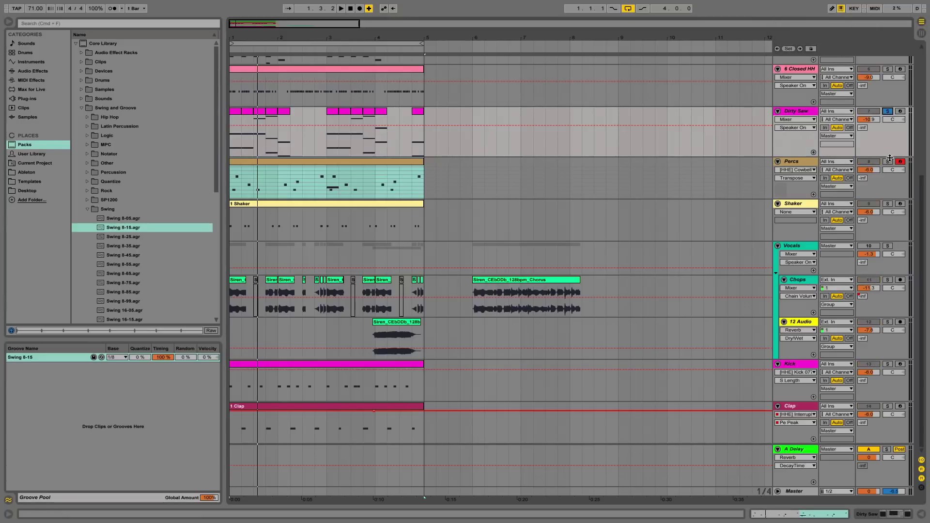
pyautogui.scroll(5, 881, 129)
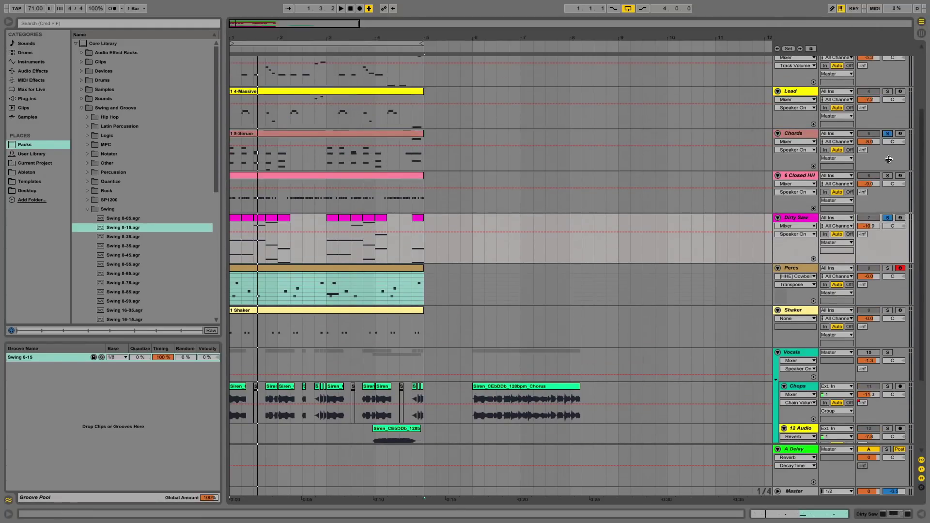
pyautogui.scroll(-4, 889, 160)
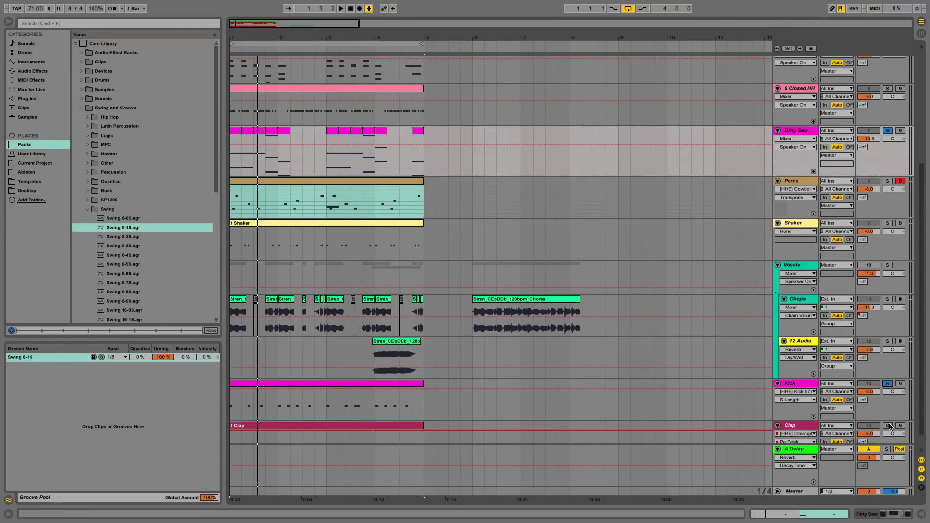
pyautogui.scroll(5, 831, 268)
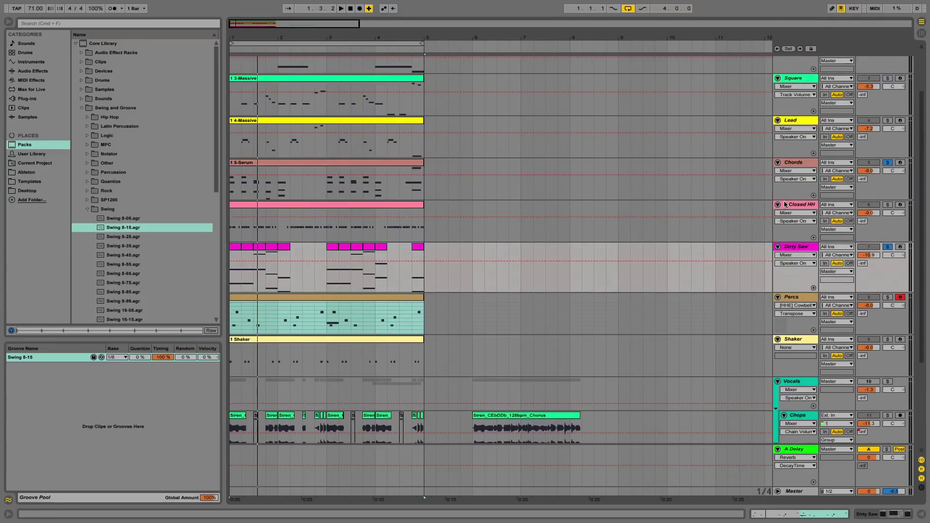
pyautogui.scroll(3, 785, 205)
pyautogui.scroll(-5, 880, 274)
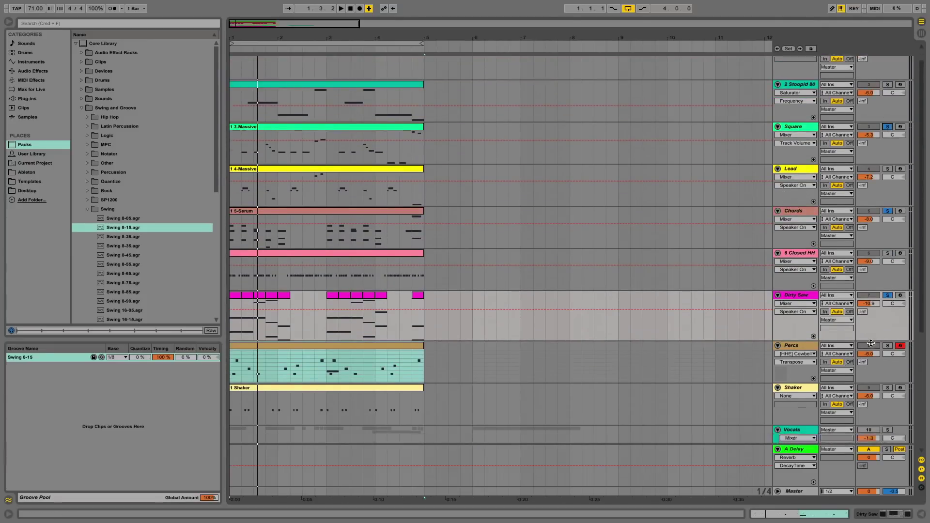
pyautogui.click(888, 249)
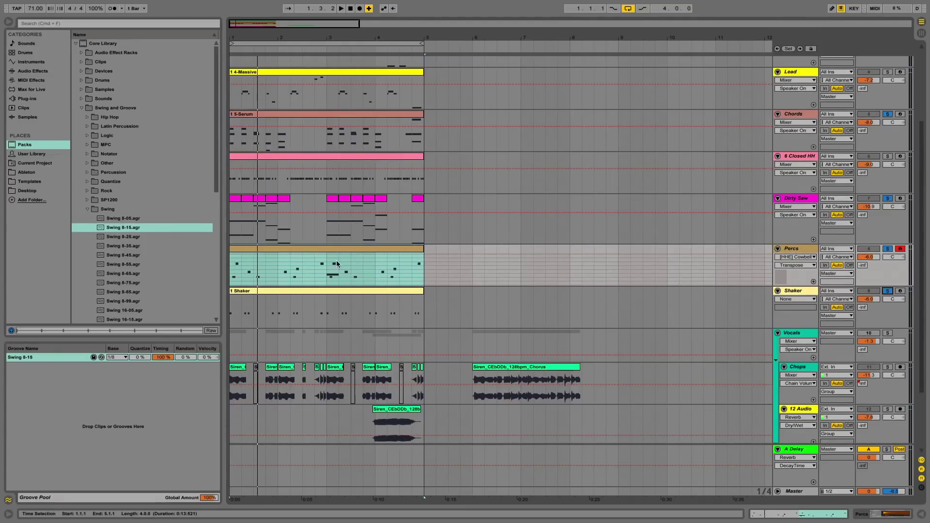
# Play the soloed tracks from the start and select the Dirty Saw track's empty range from 2.3.1 to 3.1.1
pyautogui.click(238, 198)
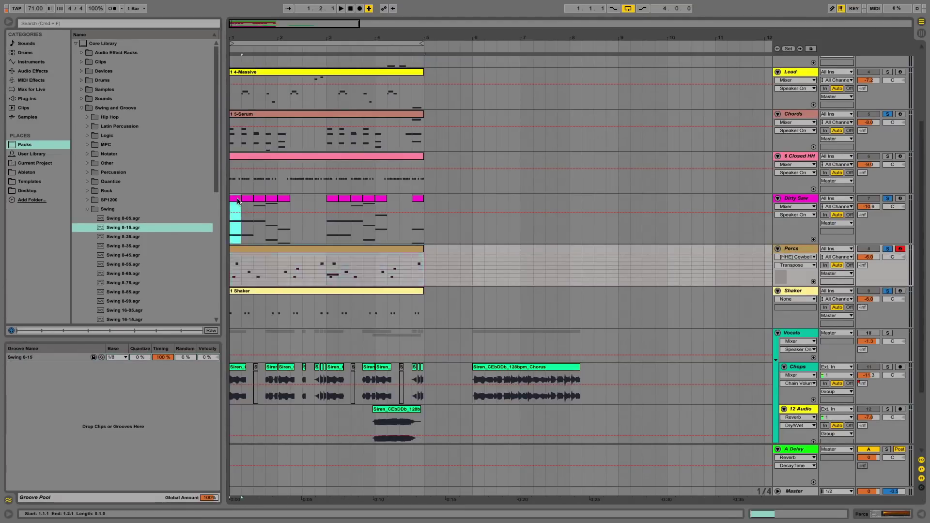
pyautogui.press('space')
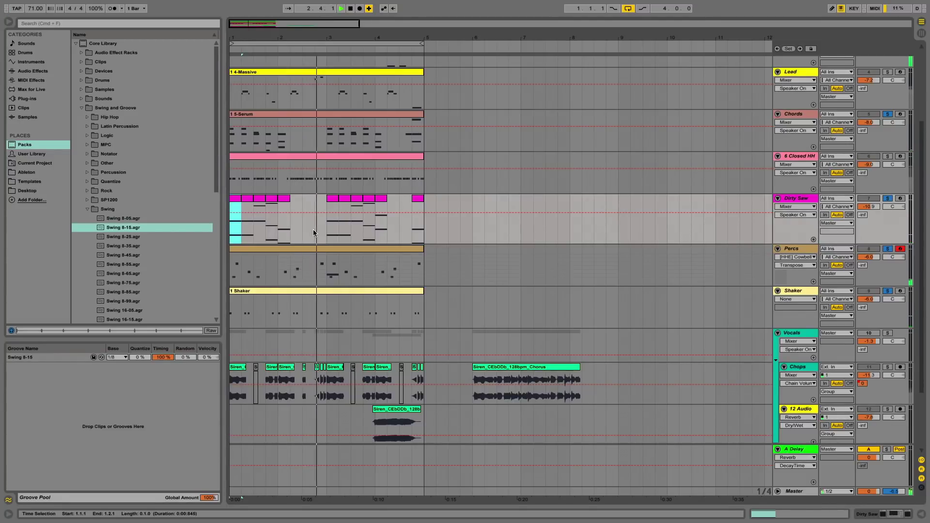
pyautogui.moveTo(301, 232); pyautogui.dragTo(321, 228)
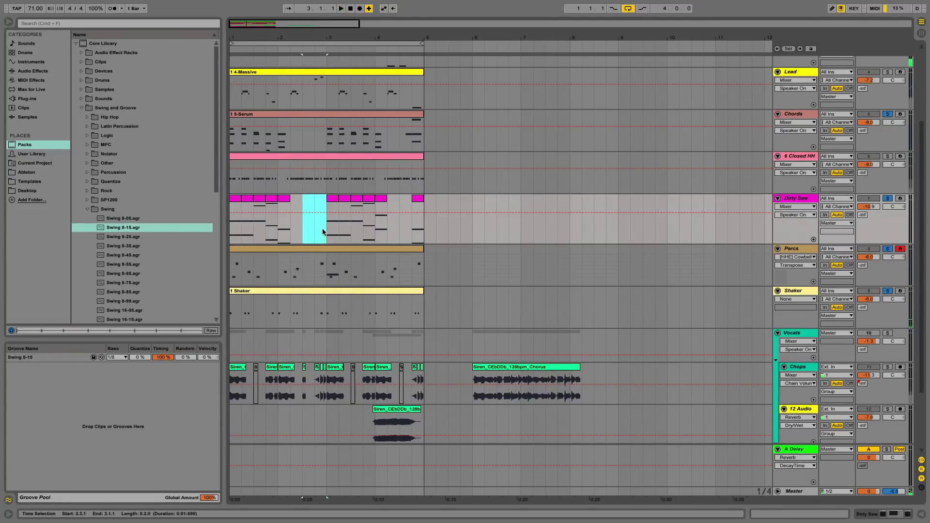
# Insert a new MIDI track below Dirty Saw and load the Operator instrument onto it
pyautogui.click(804, 200)
pyautogui.press('super+shift+t')
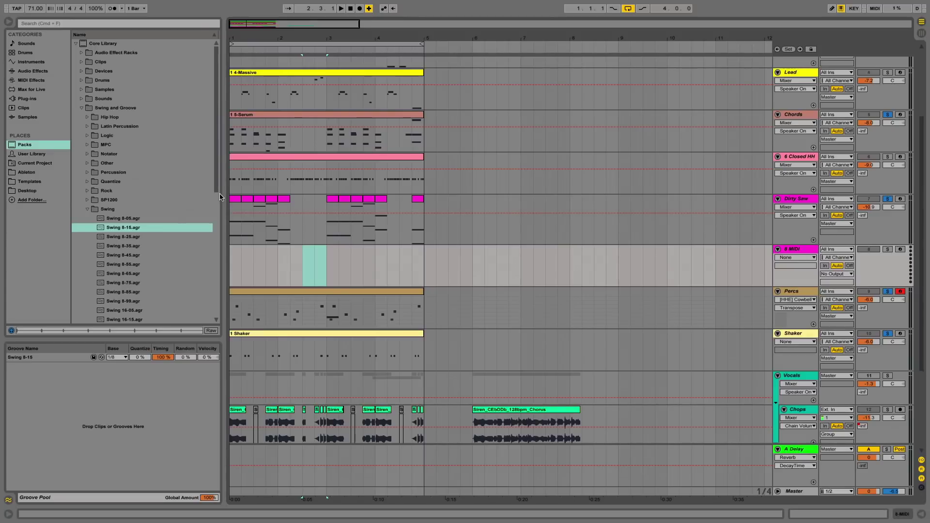
pyautogui.click(87, 209)
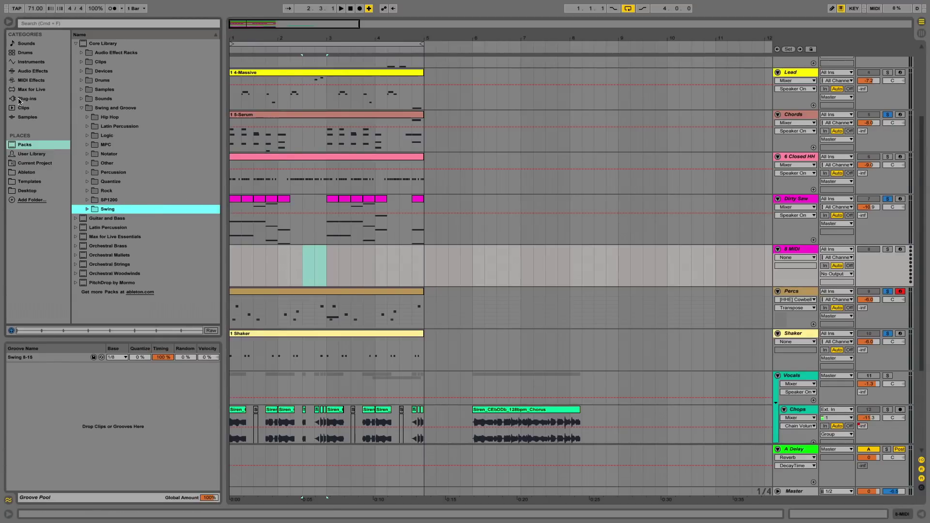
pyautogui.click(31, 61)
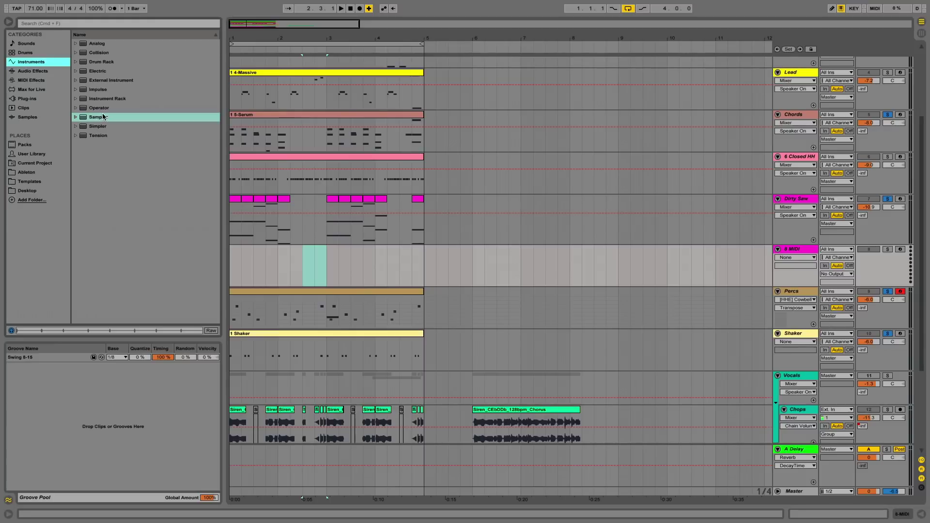
pyautogui.moveTo(95, 107); pyautogui.dragTo(319, 268)
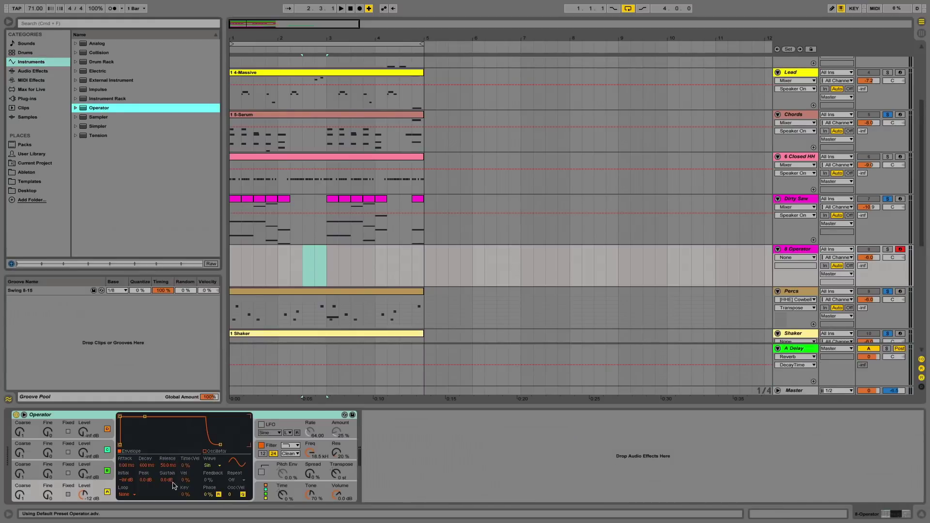
# Set Operator's oscillator A waveform to Saw D and solo the Operator track
pyautogui.click(214, 468)
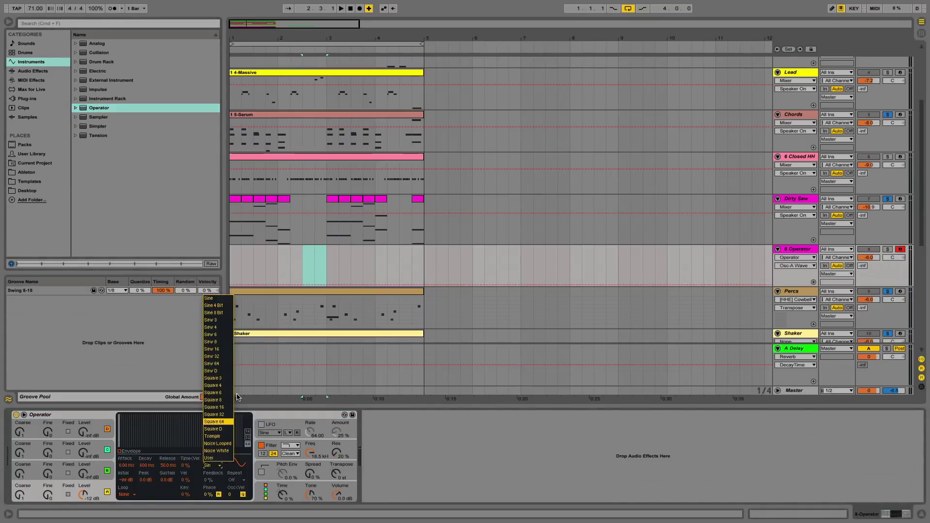
pyautogui.click(216, 371)
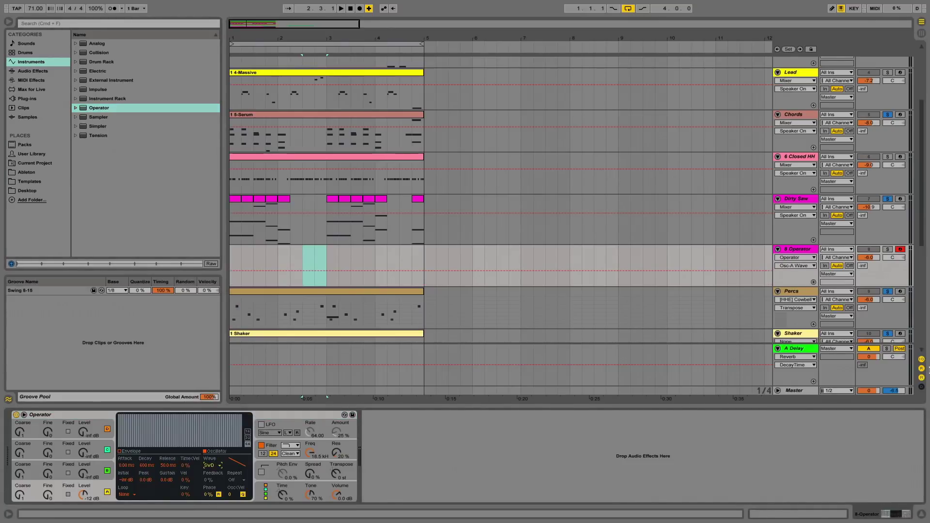
pyautogui.click(888, 249)
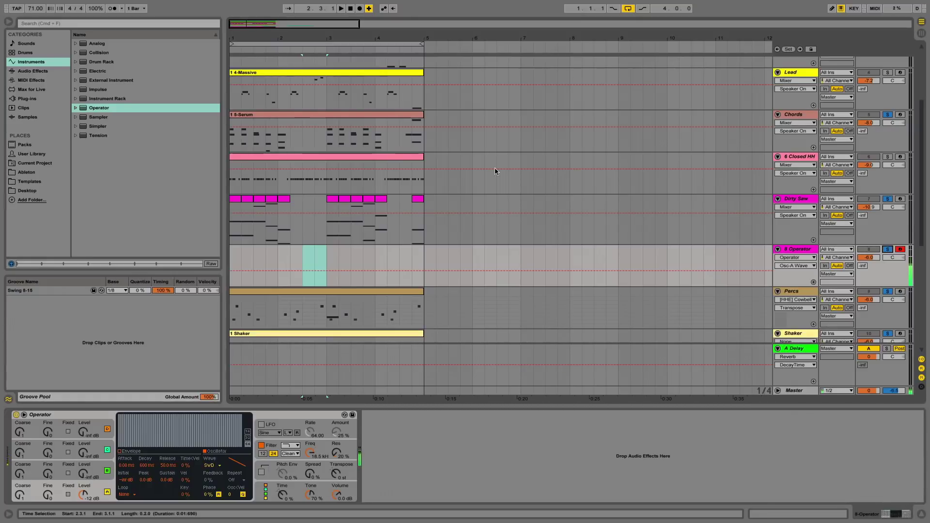
# Change Operator's voice count and turn on Glide with a glide time of 17.4 ms
pyautogui.click(281, 491)
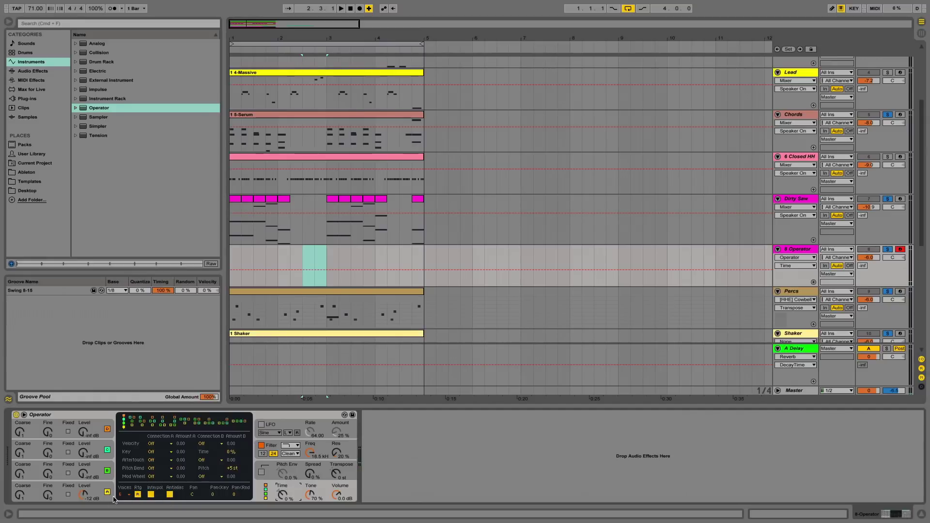
pyautogui.click(125, 495)
pyautogui.click(123, 405)
pyautogui.click(281, 473)
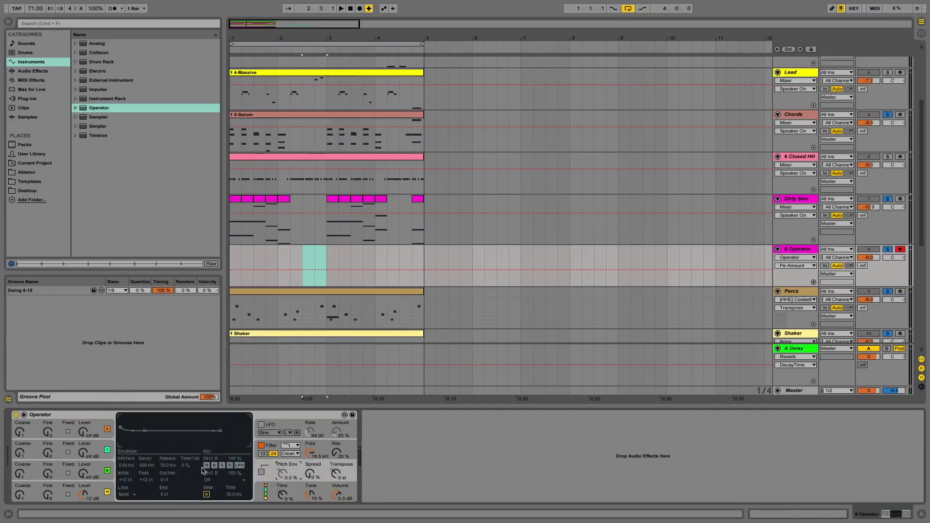
pyautogui.click(207, 495)
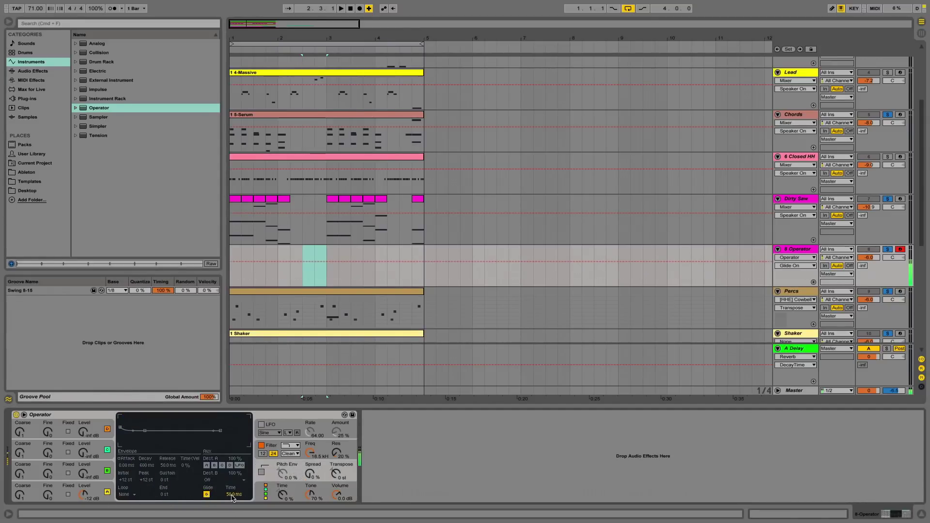
pyautogui.moveTo(231, 495); pyautogui.dragTo(231, 504)
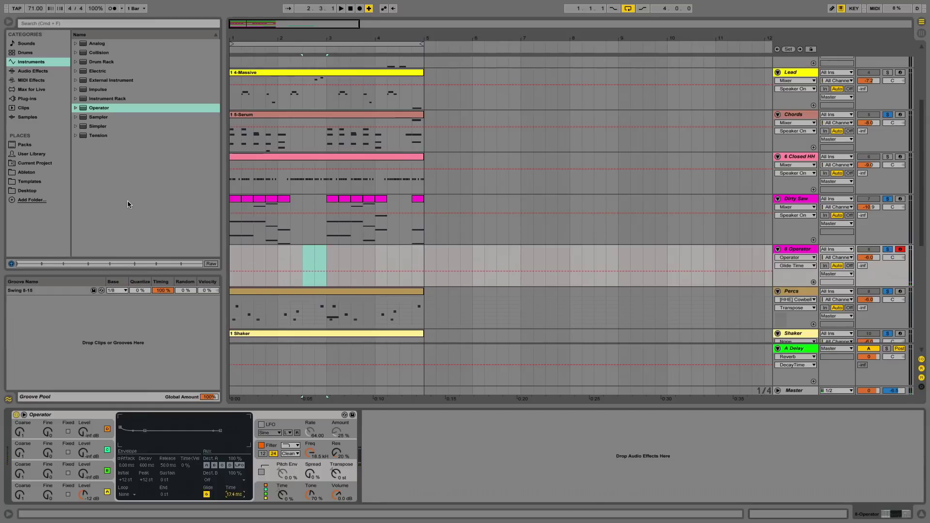
# Insert the Arpeggiator MIDI effect ahead of Operator, and audition the Dirty Saw part from bar 2
pyautogui.click(34, 79)
pyautogui.moveTo(98, 44); pyautogui.dragTo(29, 435)
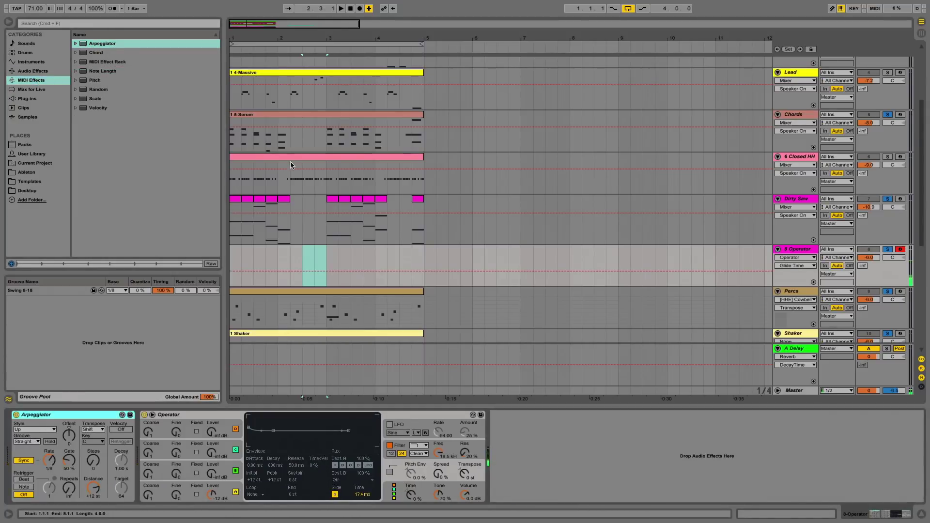
pyautogui.click(283, 203)
pyautogui.press('space')
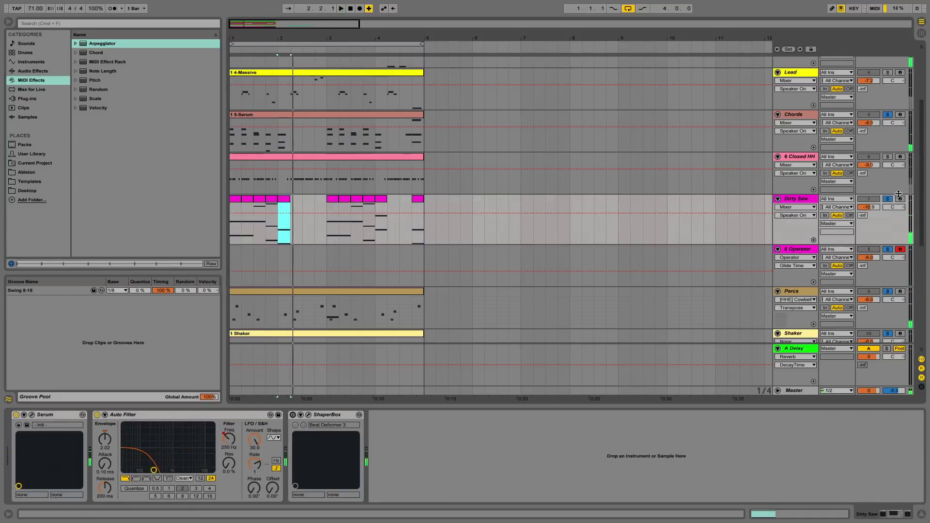
pyautogui.press('space')
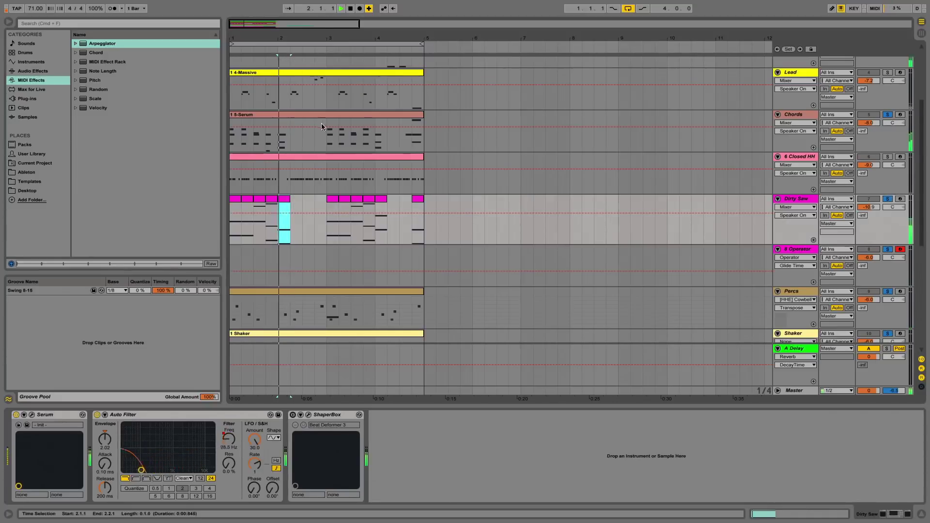
# Copy the C2, D#2 and G2 chord at bar 2 of the Chords clip to beat 2.4
pyautogui.doubleClick(312, 115)
pyautogui.moveTo(425, 374); pyautogui.dragTo(408, 469)
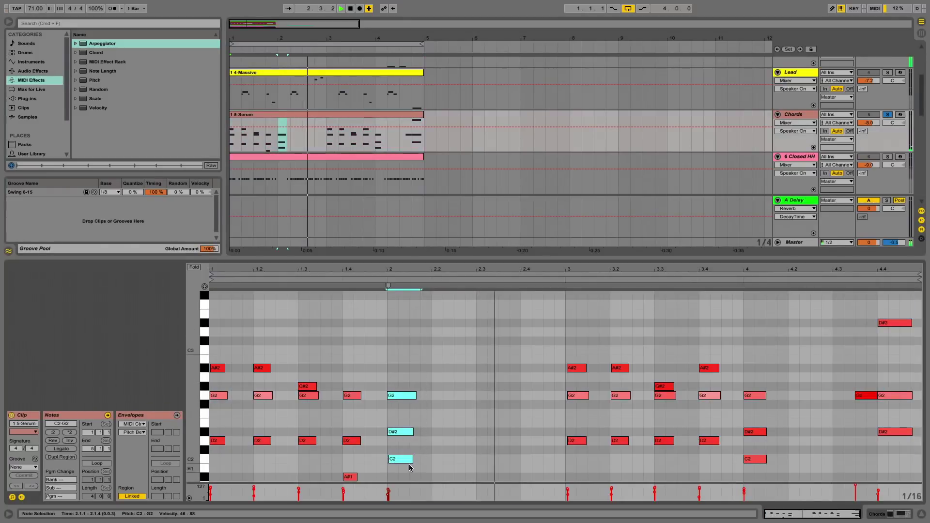
pyautogui.press('super+c')
pyautogui.click(525, 442)
pyautogui.press('space')
pyautogui.press('super+v')
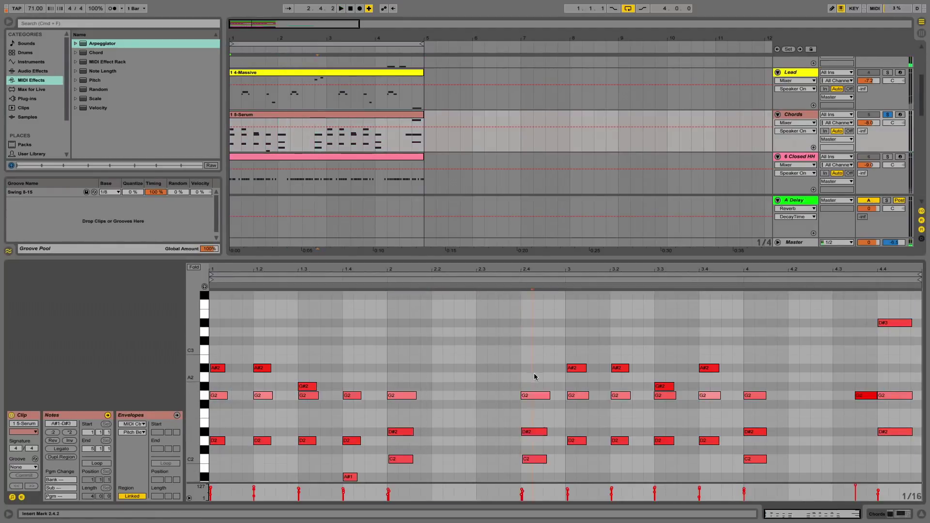
# Transpose the copied chord at 2.4 up one octave to C3, D#3 and G3, and play it back
pyautogui.hotkey('shift', 'Up')
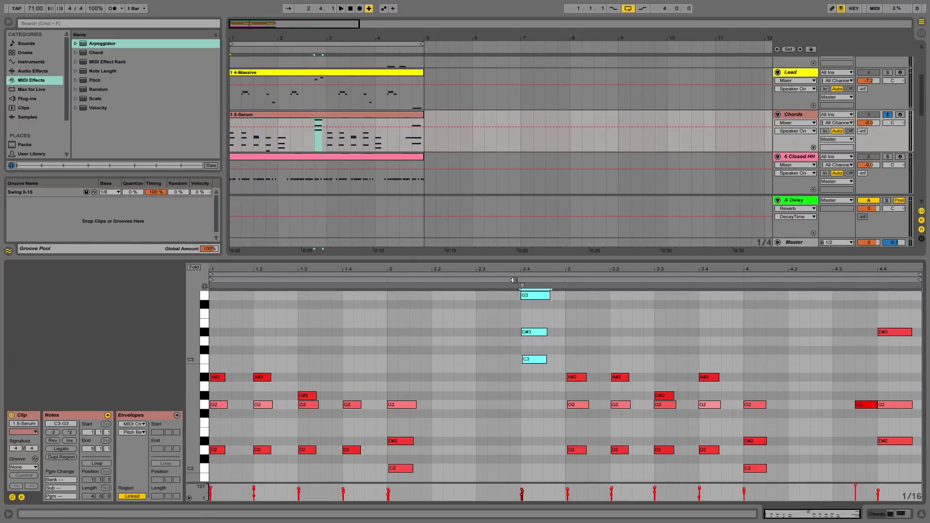
pyautogui.press('space')
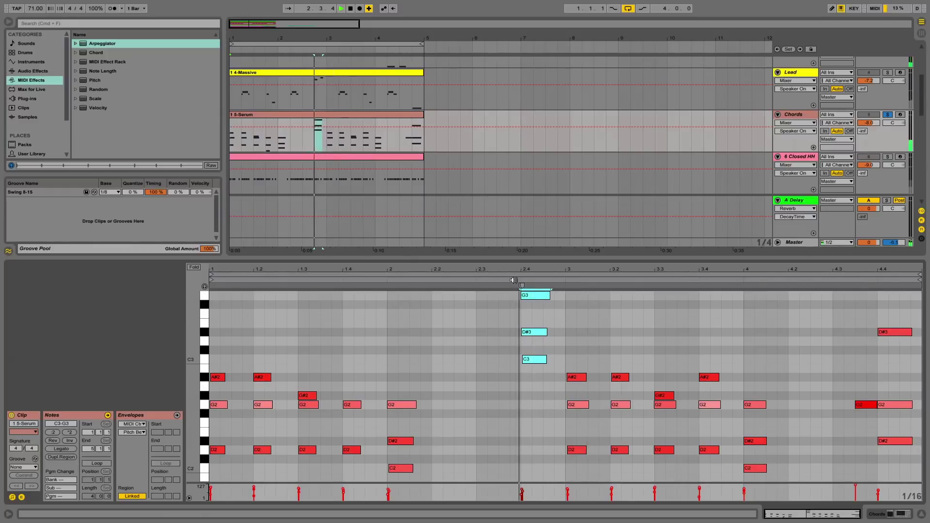
pyautogui.press('space')
# Copy the beat at 2.4 of the Chords clip and remove the raised chord from that clip
pyautogui.moveTo(315, 150); pyautogui.dragTo(325, 148)
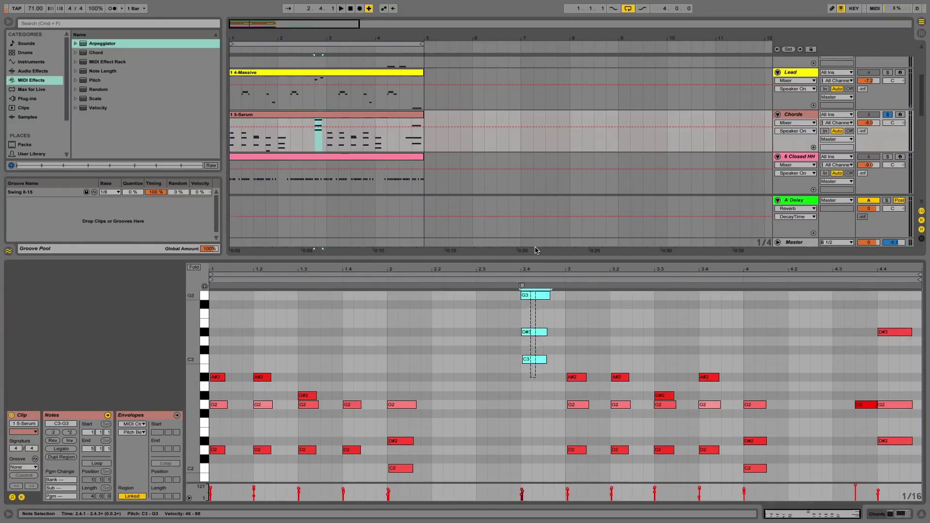
pyautogui.press('Delete')
pyautogui.scroll(-3, 338, 185)
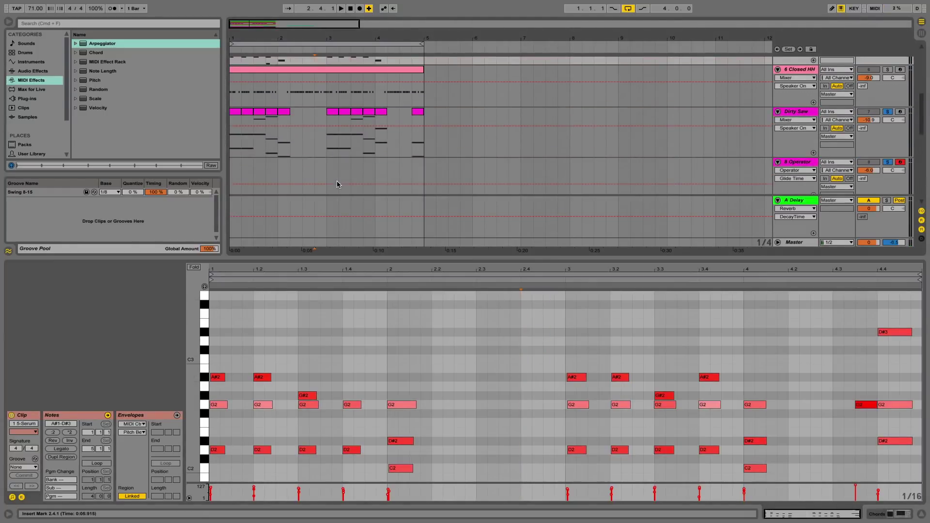
pyautogui.click(318, 145)
pyautogui.press('super+v')
pyautogui.press('super+z')
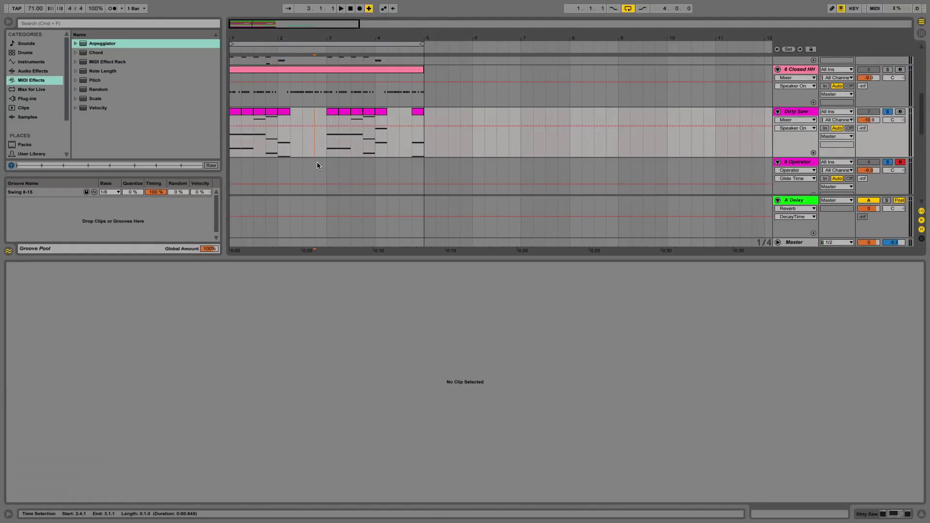
pyautogui.press('super+v')
pyautogui.press('space')
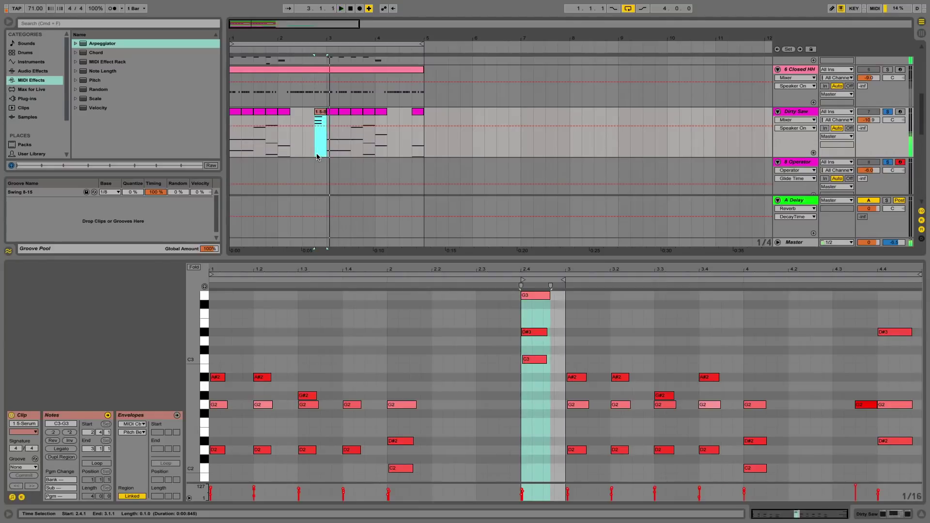
pyautogui.press('super+z')
# Paste the copied chord clip at 2.4 on the Operator track and show that track's devices
pyautogui.scroll(-2, 315, 146)
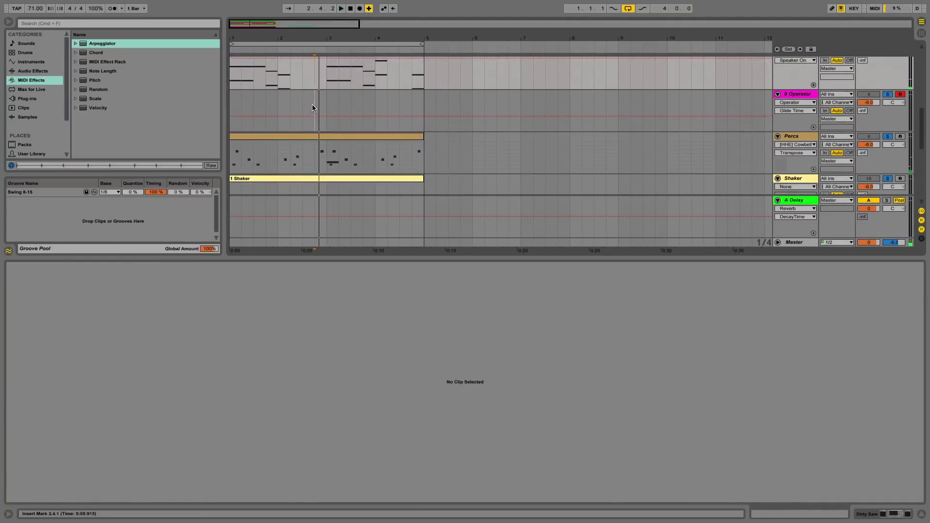
pyautogui.press('super+v')
pyautogui.click(800, 94)
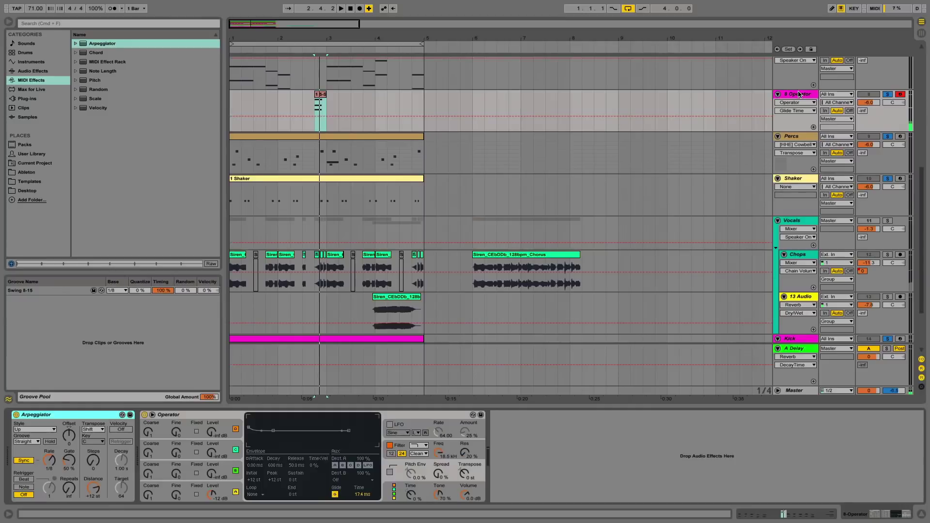
# Set the Arpeggiator's rate to 1/64, auditioning the chord clip from 2.4 while adjusting
pyautogui.moveTo(49, 460); pyautogui.dragTo(49, 451)
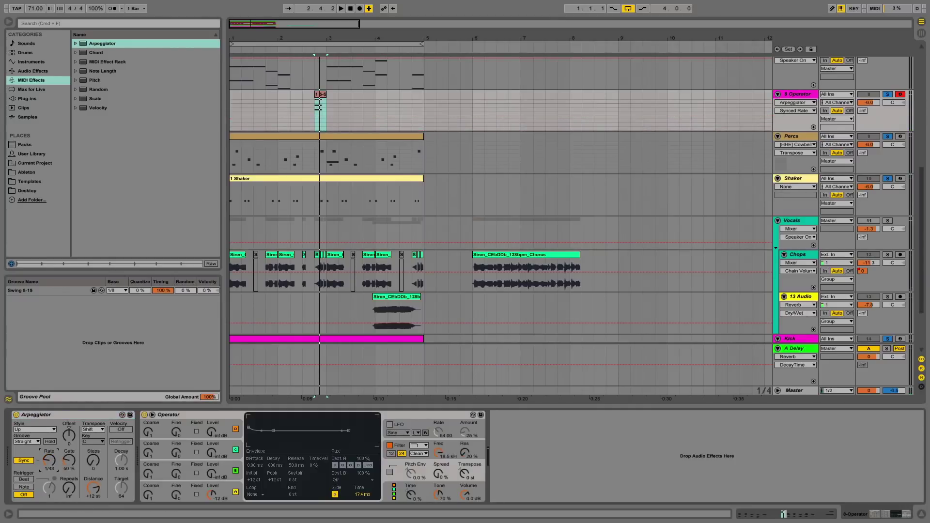
pyautogui.press('space')
pyautogui.press('space')
pyautogui.press('space')
pyautogui.press('space')
pyautogui.press('space')
pyautogui.press('space')
pyautogui.press('Down')
pyautogui.press('space')
pyautogui.press('space')
pyautogui.press('space')
pyautogui.press('space')
pyautogui.press('space')
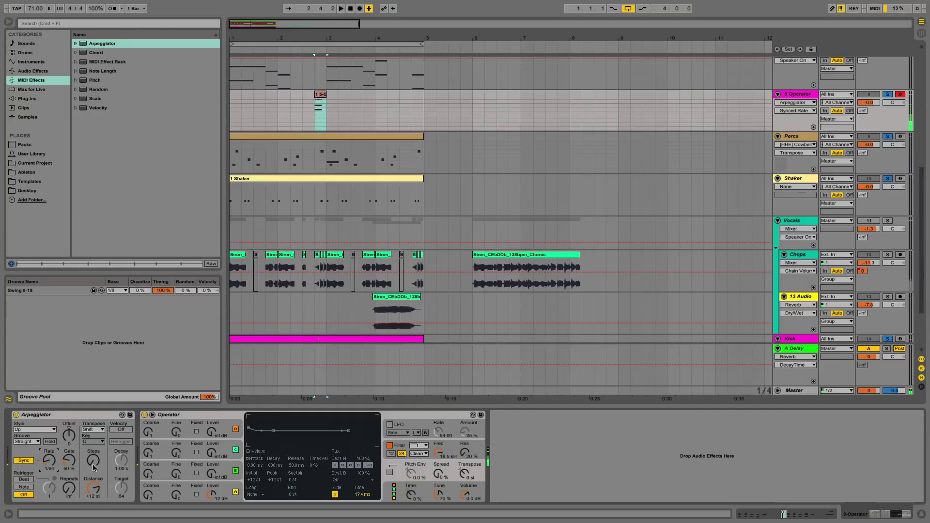
# Set the Arpeggiator's transpose steps to 1 and audition the clip
pyautogui.click(94, 465)
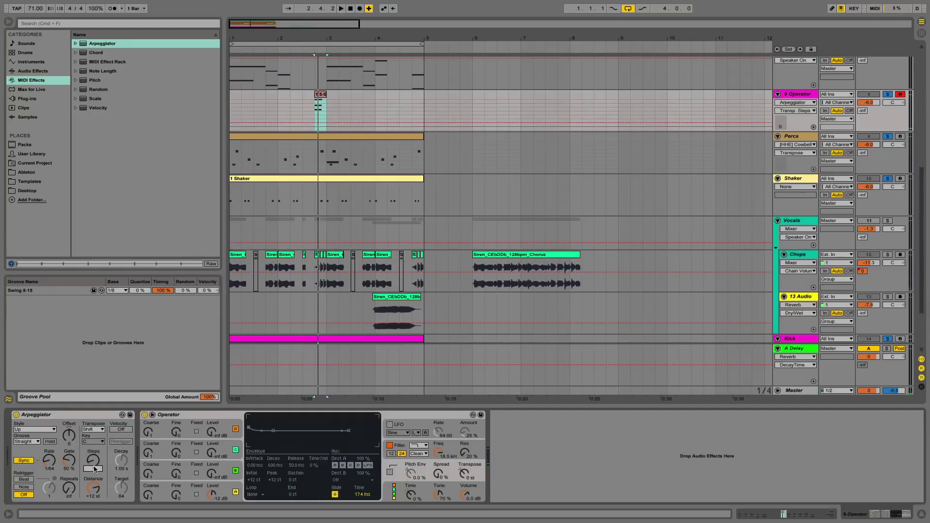
pyautogui.press('space')
pyautogui.press('space')
pyautogui.press('space')
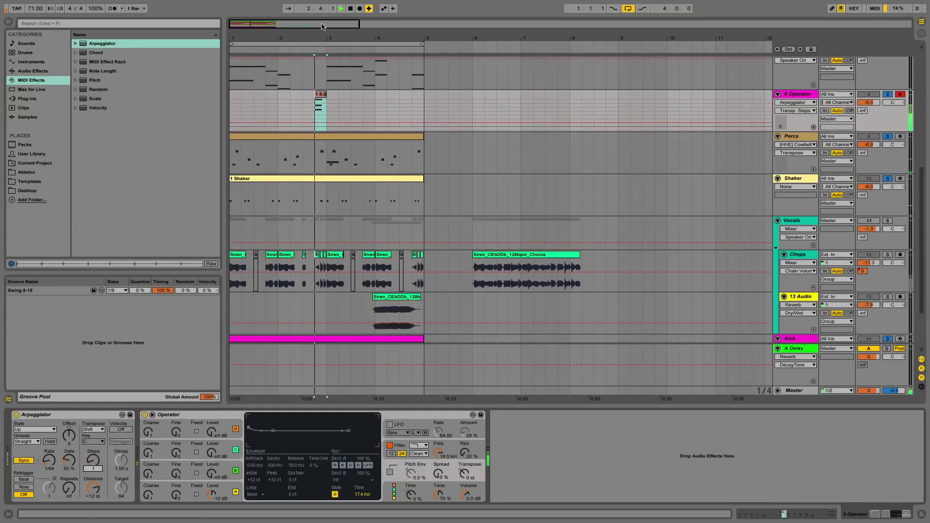
# Trim the chord clip on the Operator track to about 0.3 seconds starting at 2.4.1, and play it
pyautogui.click(319, 56)
pyautogui.moveTo(322, 42); pyautogui.dragTo(320, 92)
pyautogui.press('space')
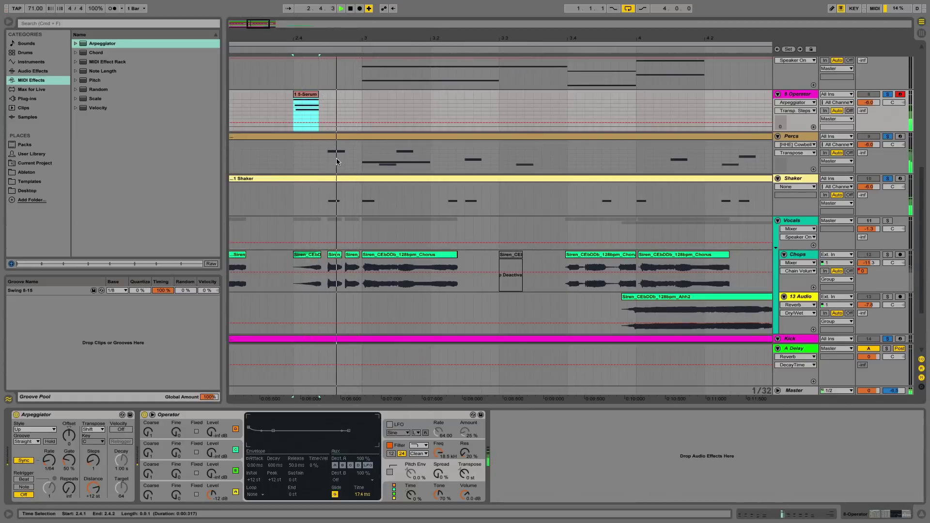
# Raise Operator's glide time to 139 ms, auditioning the clip repeatedly
pyautogui.click(423, 474)
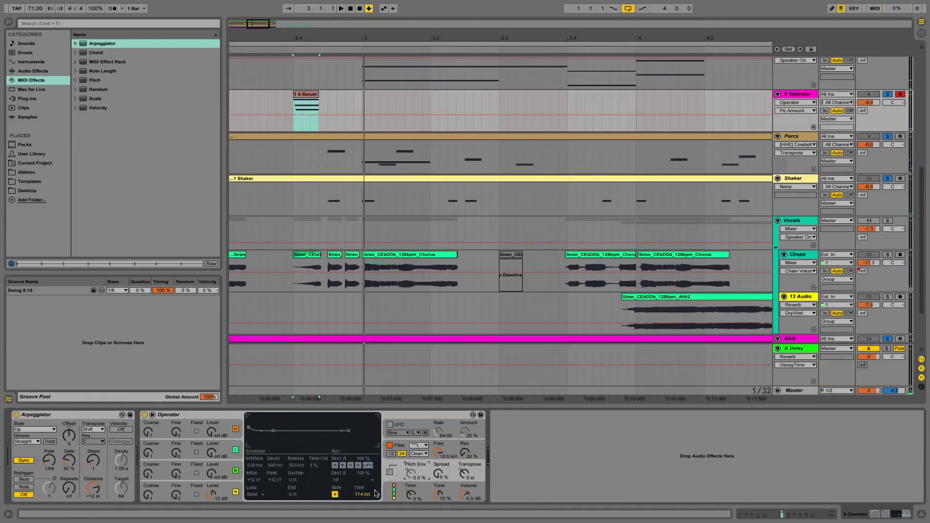
pyautogui.press('space')
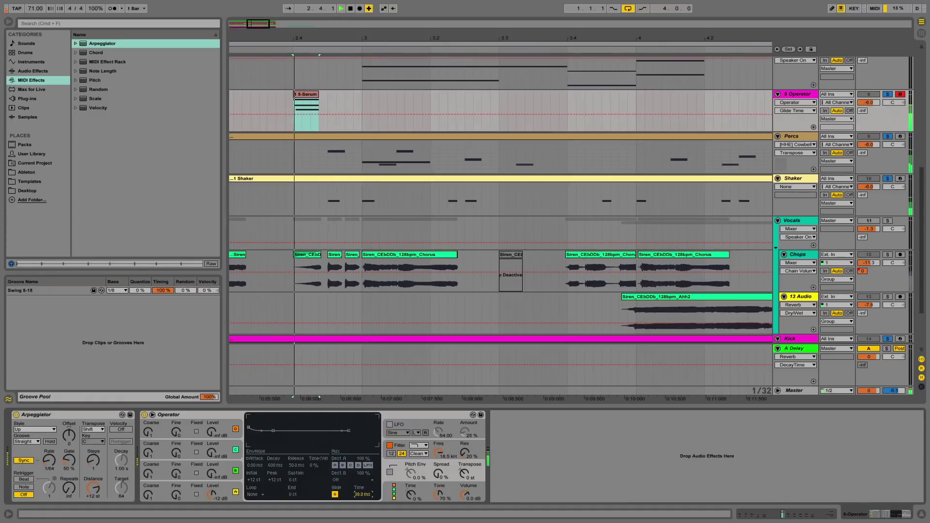
pyautogui.press('space')
pyautogui.moveTo(368, 495); pyautogui.dragTo(368, 487)
pyautogui.press('space')
pyautogui.press('space')
pyautogui.press('space')
pyautogui.press('space')
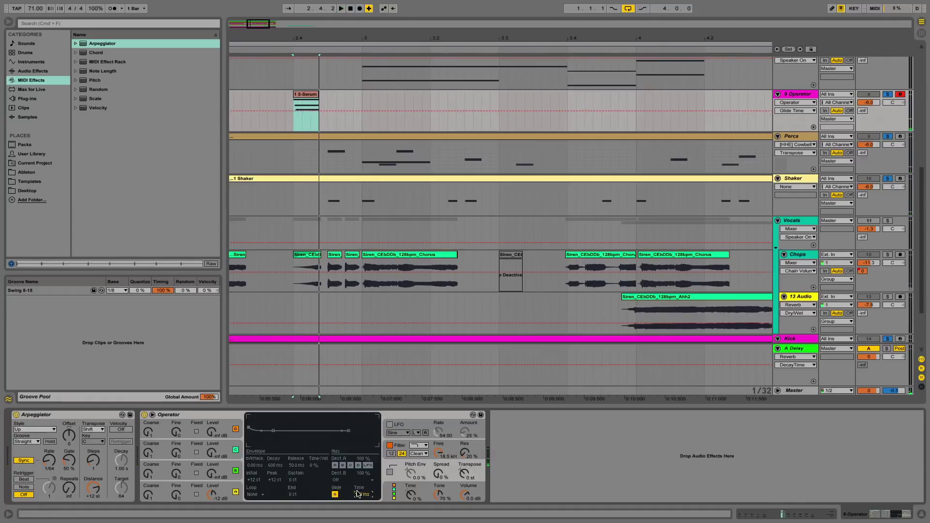
pyautogui.press('space')
pyautogui.press('space')
pyautogui.press('space')
# Set the Arpeggiator's gate to 104 % and audition the clip
pyautogui.moveTo(67, 462); pyautogui.dragTo(67, 439)
pyautogui.press('space')
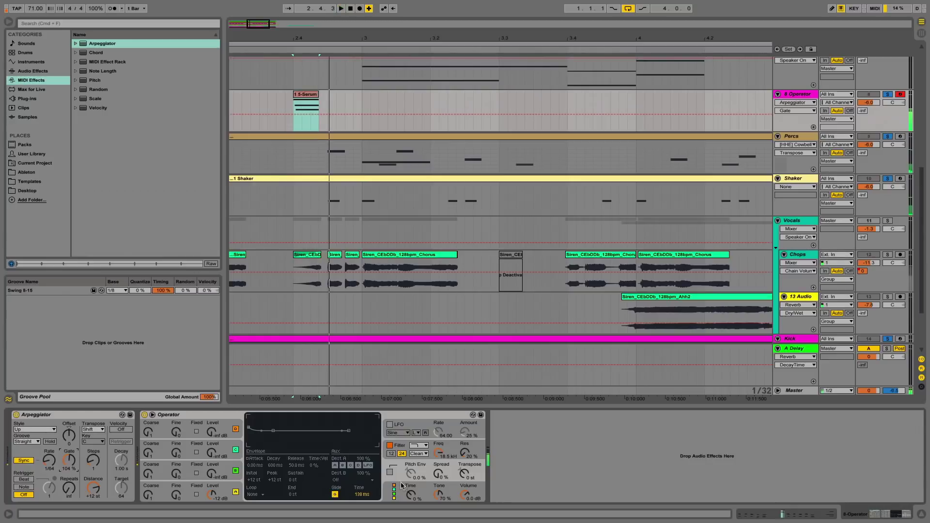
pyautogui.press('space')
# Set Operator's glide time to 16.2 ms, replaying the clip from 2.4 to check the sound
pyautogui.moveTo(364, 494); pyautogui.dragTo(363, 510)
pyautogui.press('space')
pyautogui.press('space')
pyautogui.press('space')
pyautogui.press('space')
pyautogui.press('space')
pyautogui.press('space')
pyautogui.press('space')
pyautogui.press('space')
pyautogui.press('space')
pyautogui.press('space')
pyautogui.press('space')
pyautogui.press('space')
pyautogui.press('space')
pyautogui.press('space')
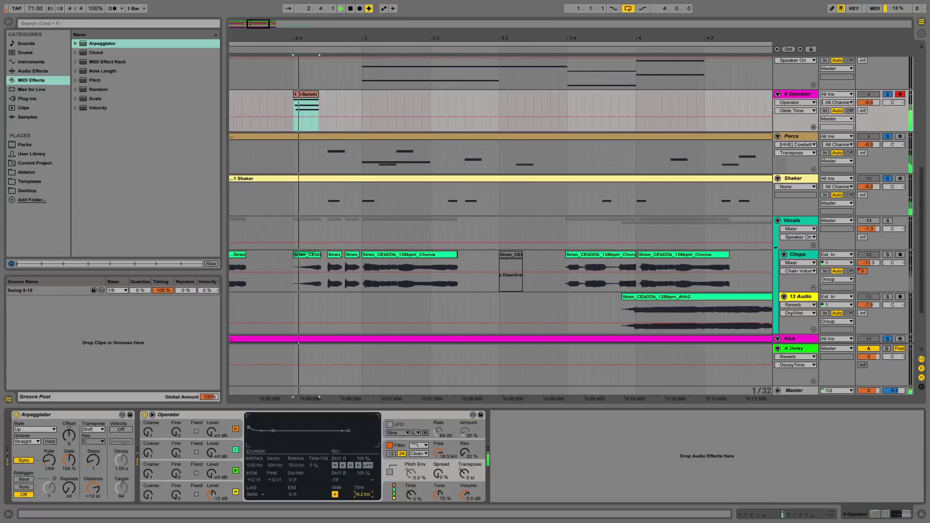
pyautogui.press('space')
pyautogui.press('space')
pyautogui.press('space')
# Add EQ Eight after Operator and switch its band 1 to a low-cut filter
pyautogui.moveTo(287, 38); pyautogui.dragTo(287, 26)
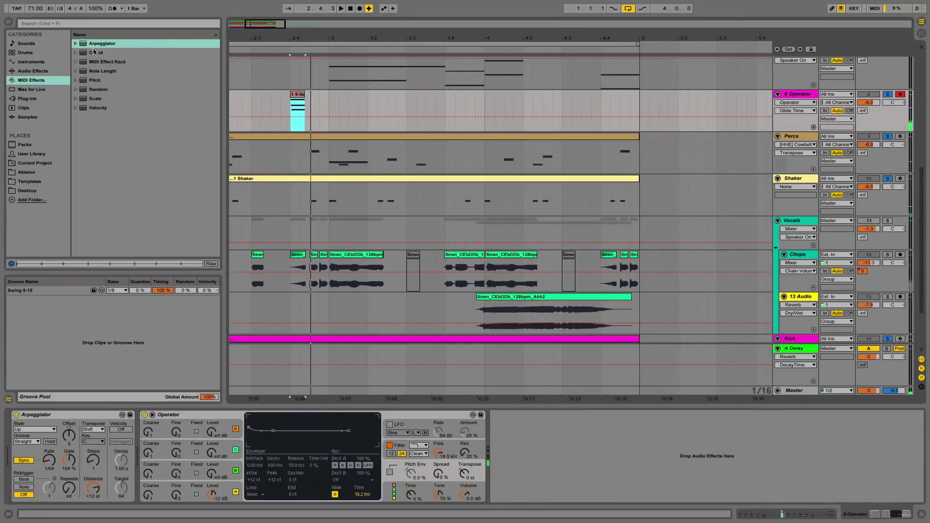
pyautogui.click(47, 62)
pyautogui.click(36, 72)
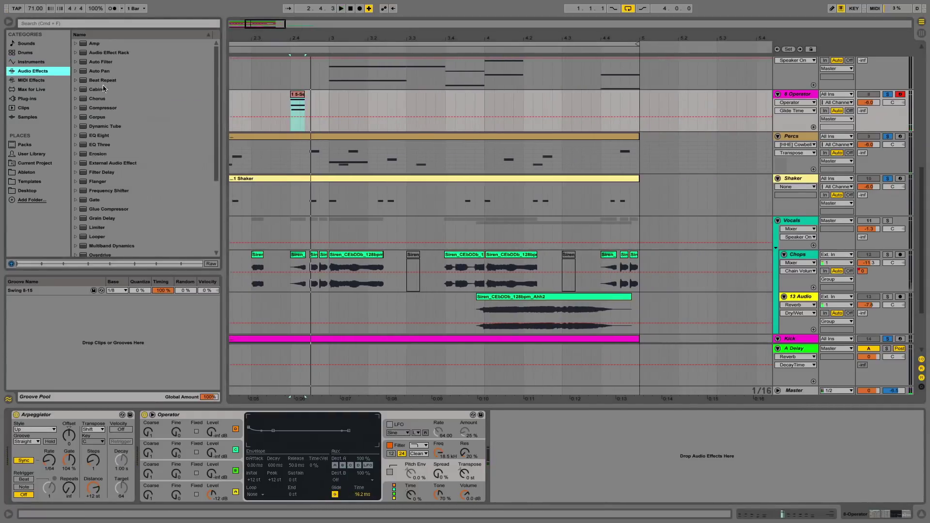
pyautogui.doubleClick(111, 138)
pyautogui.click(531, 489)
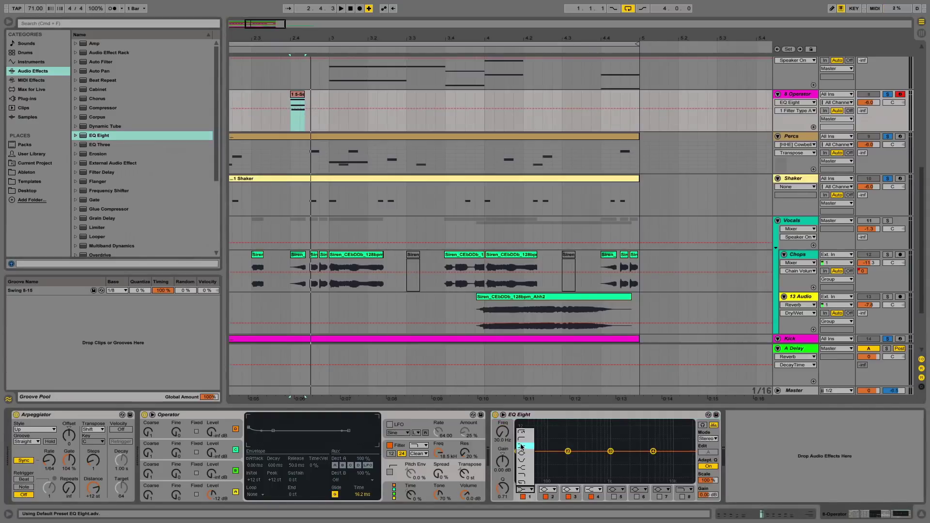
pyautogui.click(523, 439)
pyautogui.press('space')
# Raise the EQ Eight band 1 cutoff to 15.2 kHz and audition the clip
pyautogui.moveTo(518, 457); pyautogui.dragTo(683, 458)
pyautogui.press('space')
pyautogui.press('space')
pyautogui.press('space')
pyautogui.press('space')
pyautogui.press('space')
# Automate the EQ Eight band 1 frequency to sweep downward across the Operator clip at 2.4, and audition it
pyautogui.click(300, 103)
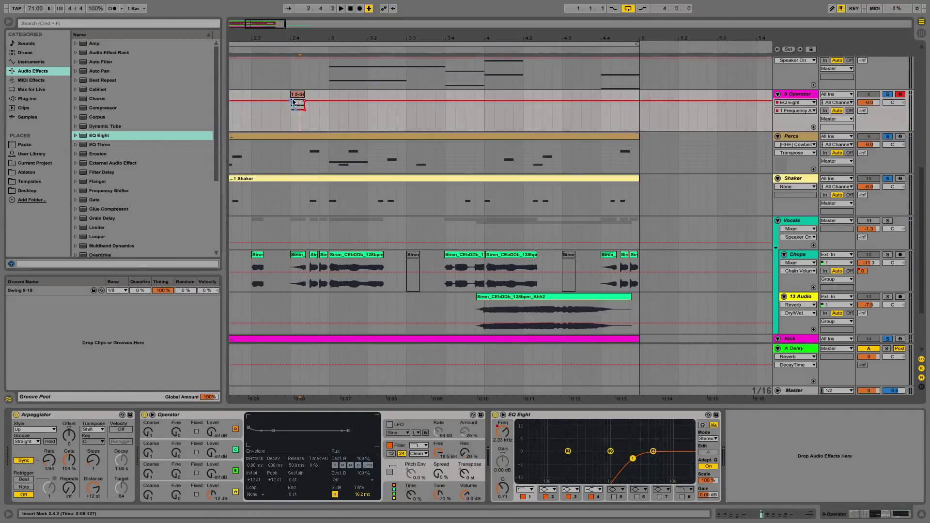
pyautogui.click(297, 94)
pyautogui.press('space')
pyautogui.press('space')
pyautogui.press('space')
pyautogui.click(300, 115)
pyautogui.press('space')
pyautogui.press('space')
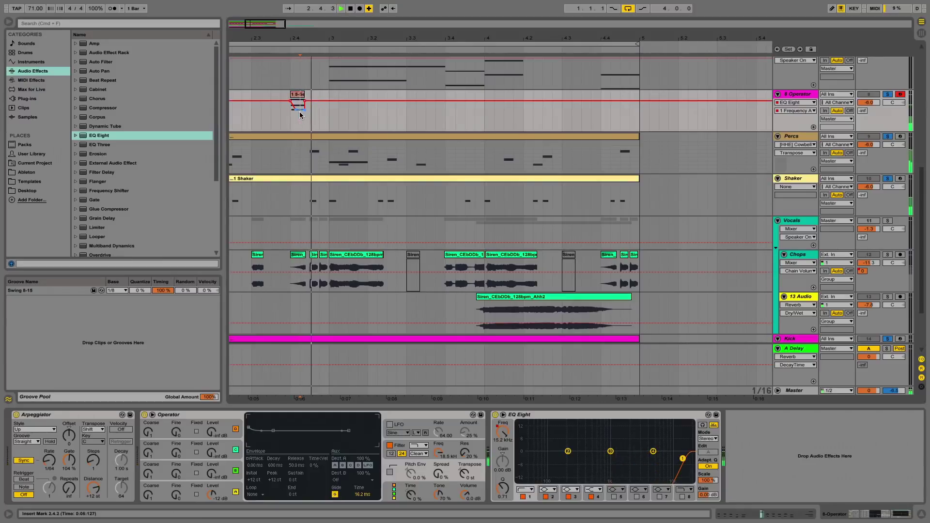
# Adjust the low point of the band 1 frequency automation under the clip, replaying it from 2.4 after changes
pyautogui.moveTo(300, 113); pyautogui.dragTo(300, 118)
pyautogui.press('space')
pyautogui.press('space')
pyautogui.press('space')
pyautogui.click(298, 95)
pyautogui.press('space')
pyautogui.press('space')
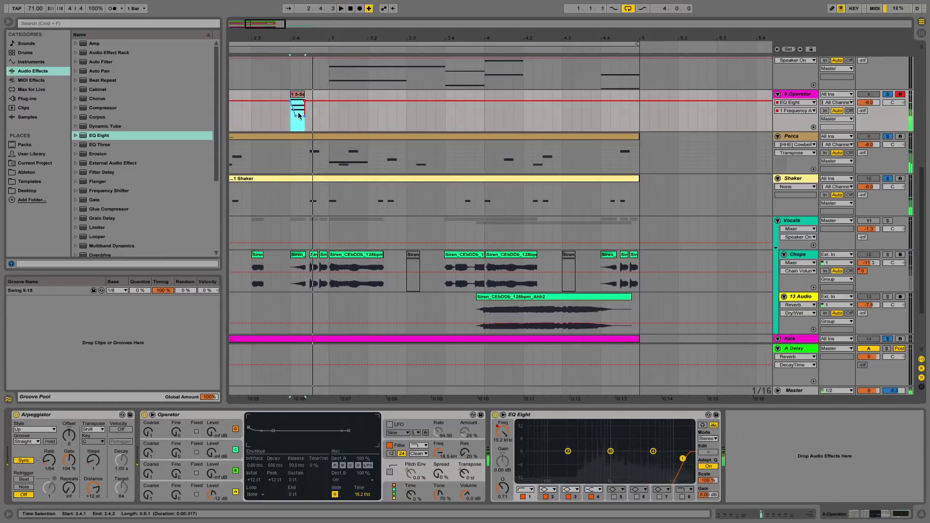
pyautogui.click(300, 120)
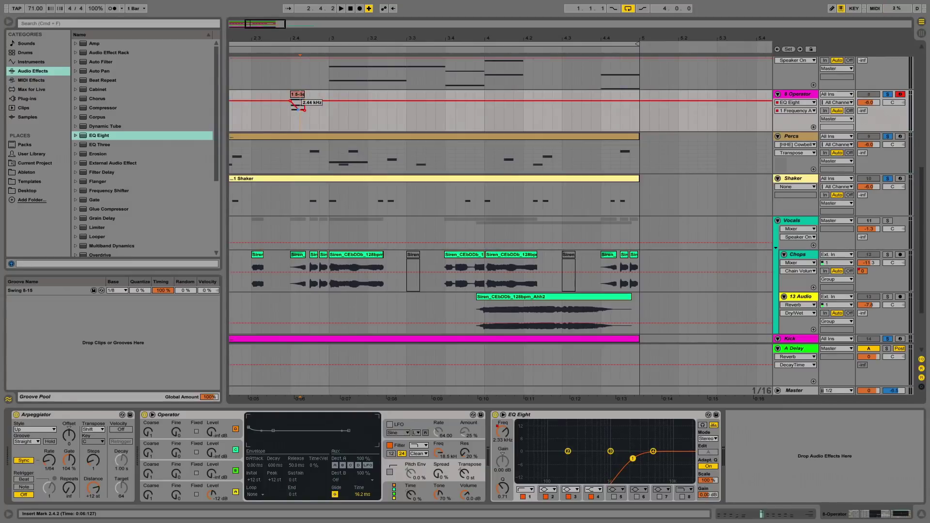
pyautogui.press('space')
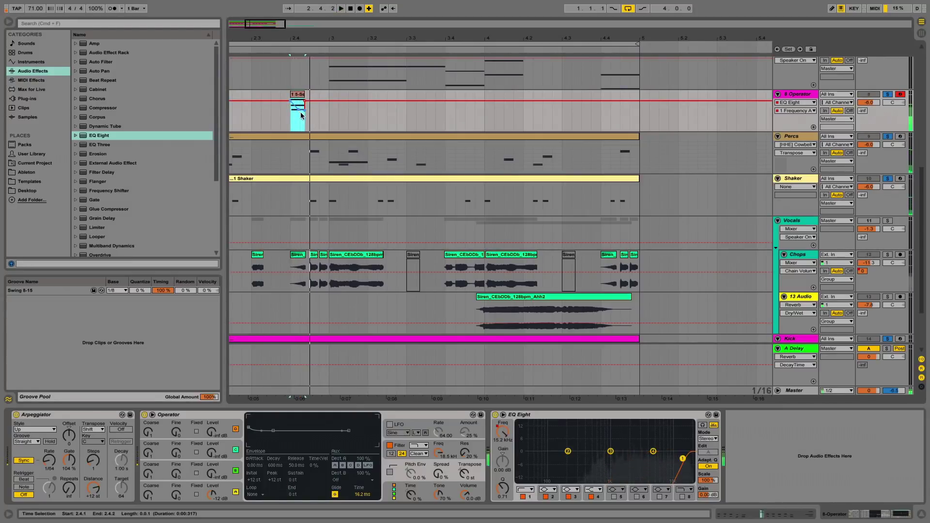
# Audition the Operator clip and add Ping Pong Delay after EQ Eight with a beat delay of 4
pyautogui.click(300, 95)
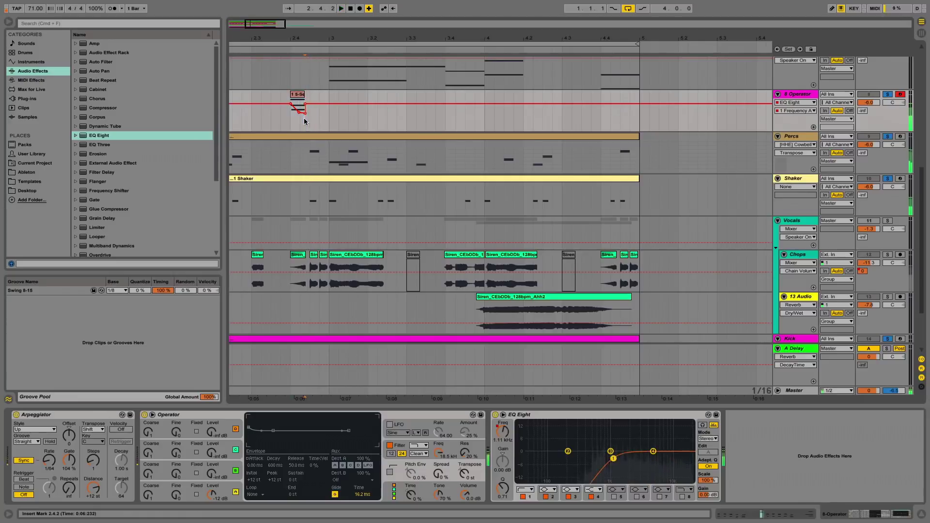
pyautogui.press('space')
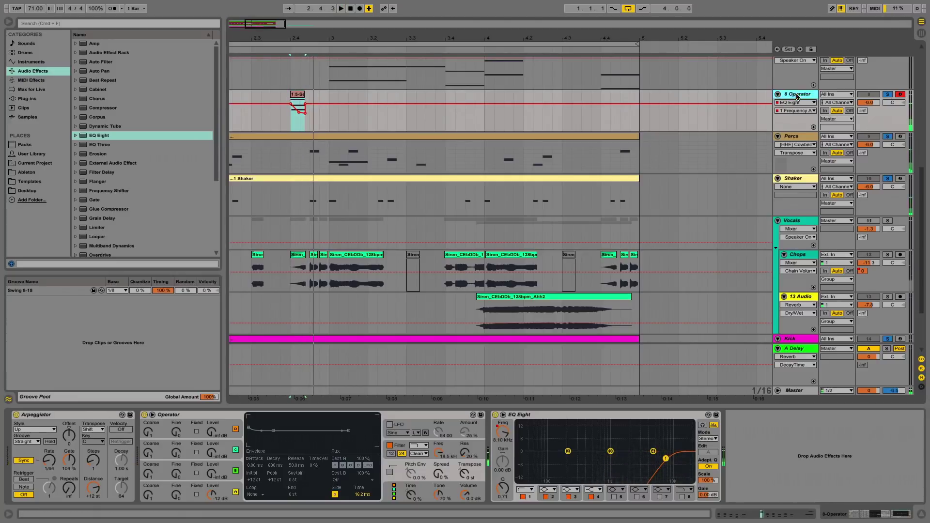
pyautogui.scroll(-5, 112, 196)
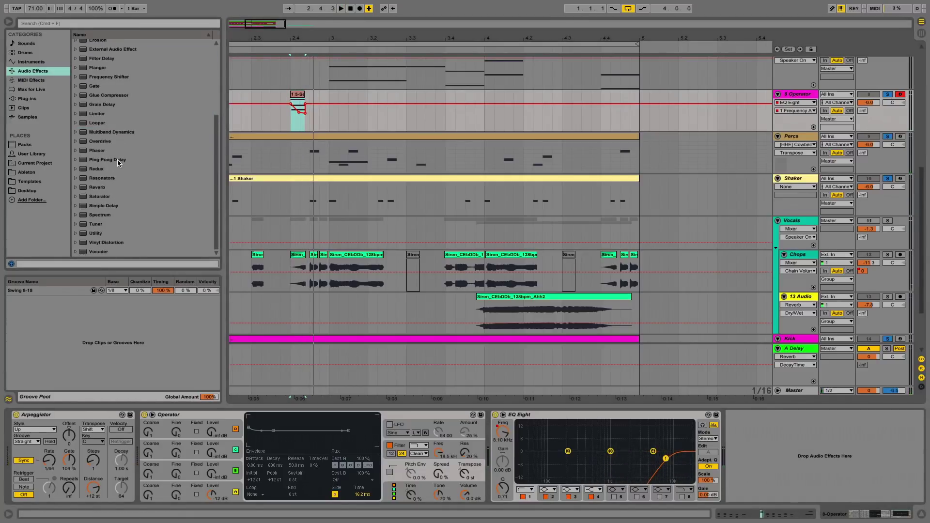
pyautogui.moveTo(118, 163); pyautogui.dragTo(610, 478)
pyautogui.click(771, 456)
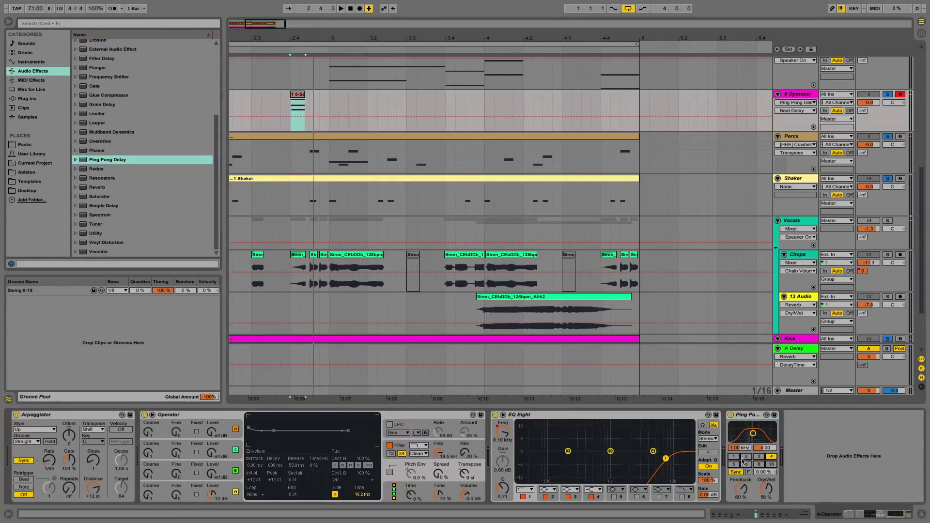
# Set Ping Pong Delay to 47% feedback, about 29% dry/wet and a beat delay of 2, auditioning the result
pyautogui.moveTo(765, 490); pyautogui.dragTo(742, 499)
pyautogui.press('space')
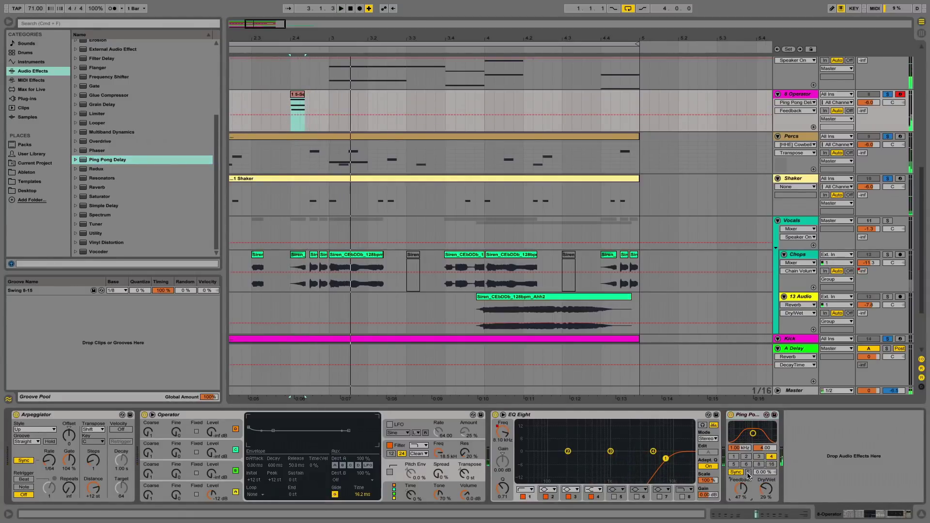
pyautogui.click(747, 456)
pyautogui.press('space')
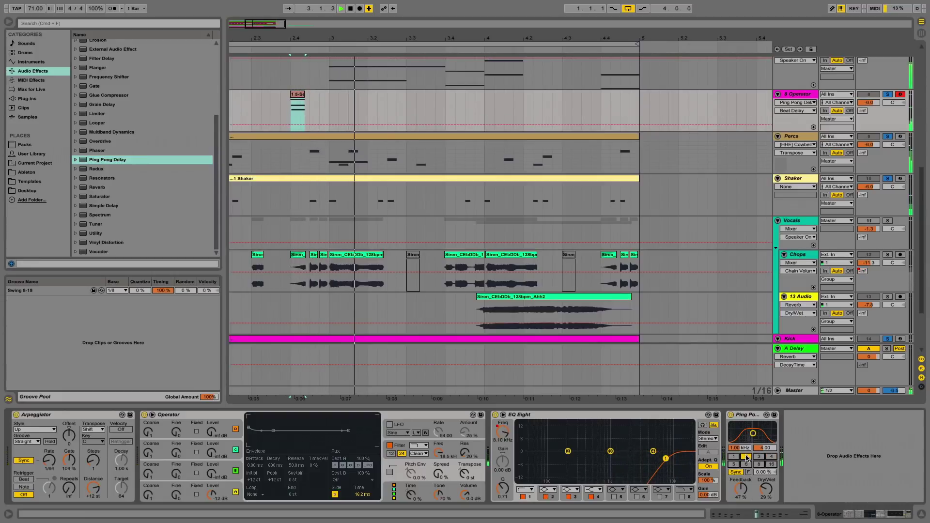
pyautogui.press('space')
pyautogui.press('space')
# Play the track from 2.1 and move the Operator clip from beat 2.4 to beat 2.2
pyautogui.moveTo(390, 38); pyautogui.dragTo(391, 17)
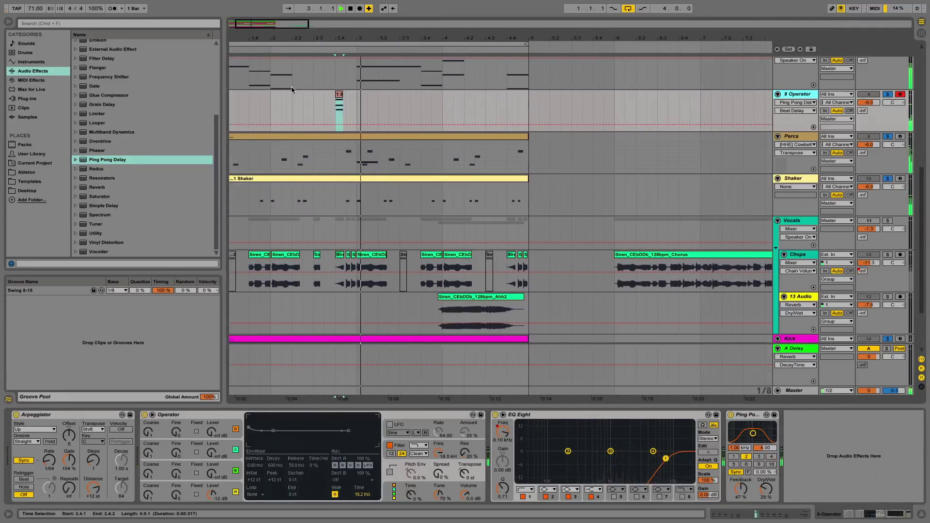
pyautogui.click(271, 87)
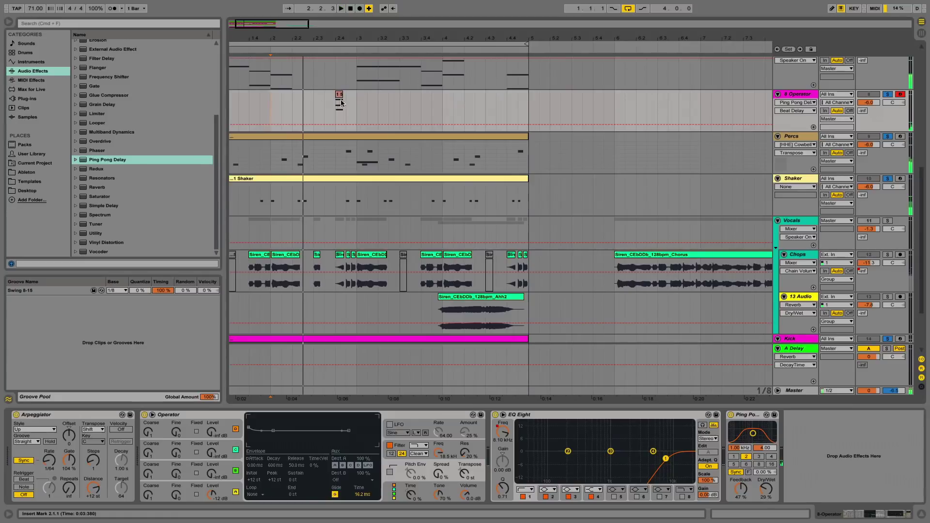
pyautogui.click(340, 97)
pyautogui.moveTo(339, 95); pyautogui.dragTo(297, 103)
# Audition the moved Operator fill repeatedly from shortly before beat 2.2
pyautogui.click(277, 107)
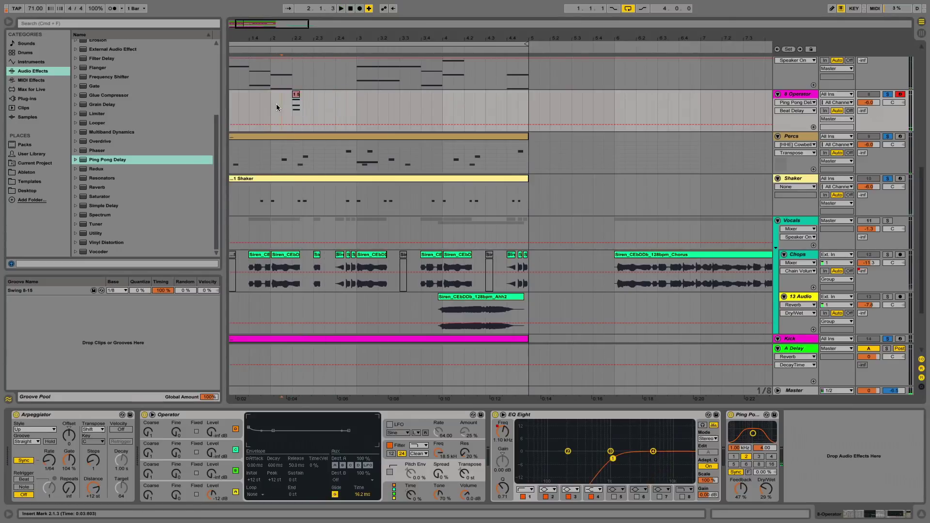
pyautogui.press('space')
pyautogui.click(263, 111)
pyautogui.press('space')
pyautogui.press('space')
pyautogui.click(277, 110)
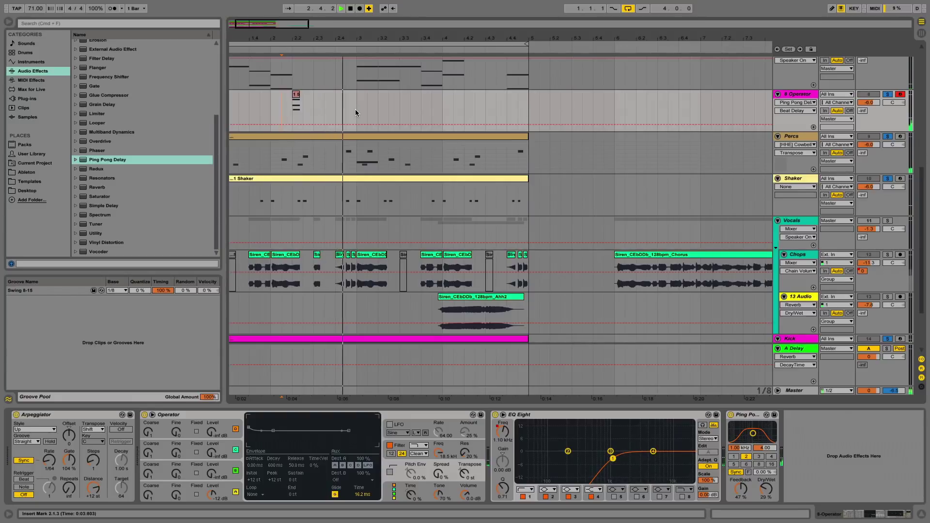
pyautogui.press('space')
pyautogui.press('space')
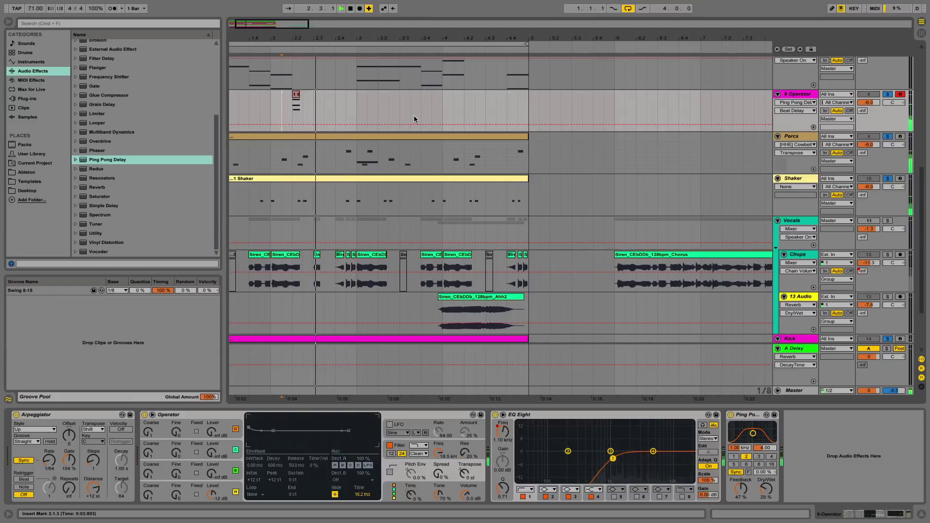
# Copy the Operator clip at beat 2.2 and paste it at beat 4.2
pyautogui.hscroll(-5, 414, 115)
pyautogui.scroll(1, 414, 115)
pyautogui.moveTo(346, 111); pyautogui.dragTo(338, 111)
pyautogui.press('super+c')
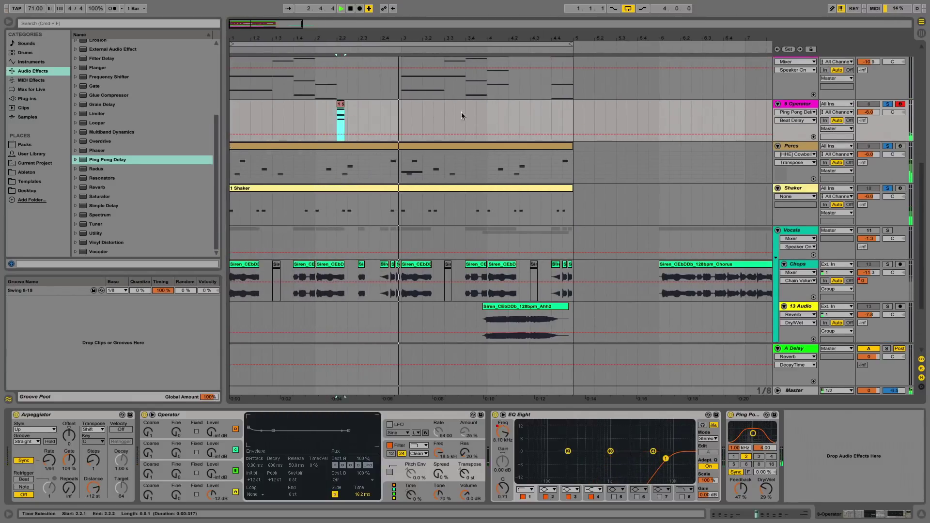
pyautogui.click(511, 111)
pyautogui.press('super+v')
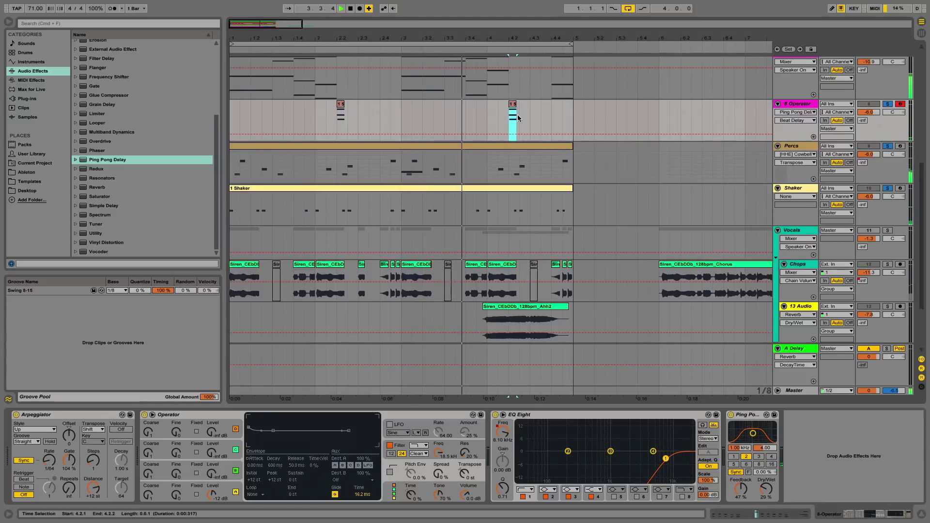
# Solo the Vocals group along with the already soloed tracks and listen to the loop
pyautogui.scroll(-3, 599, 237)
pyautogui.scroll(-2, 599, 238)
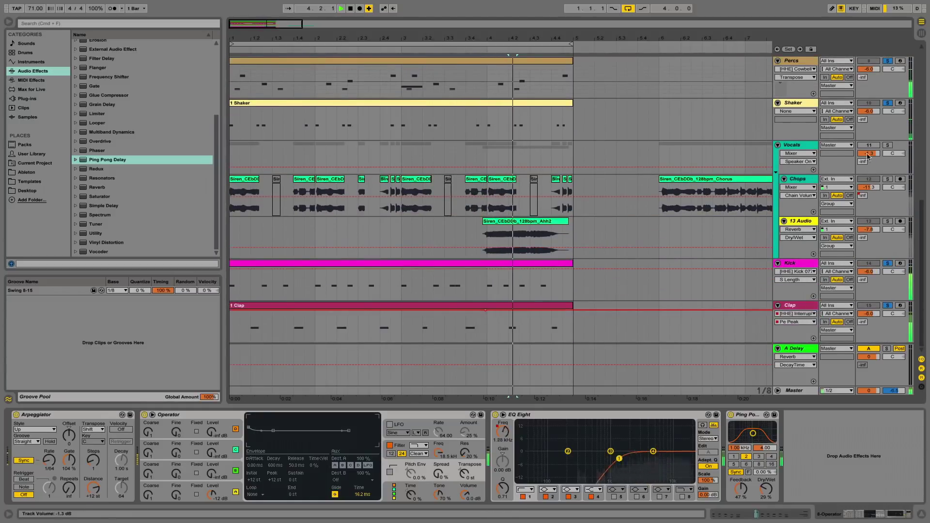
pyautogui.click(884, 148)
pyautogui.click(885, 145)
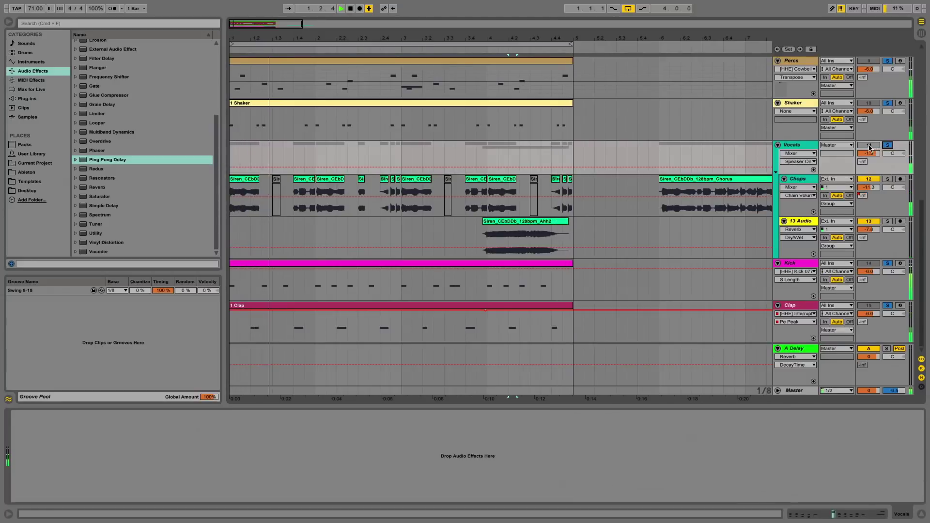
pyautogui.scroll(3, 767, 147)
pyautogui.scroll(4, 768, 146)
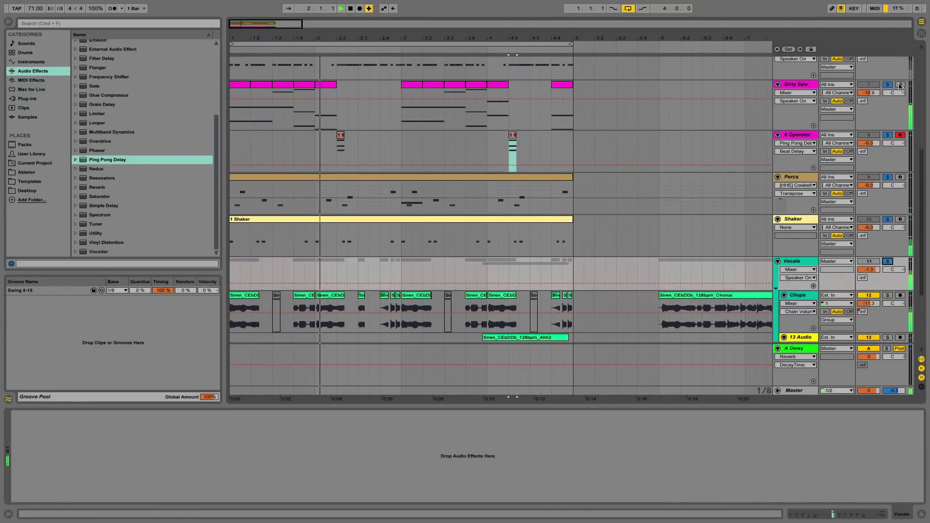
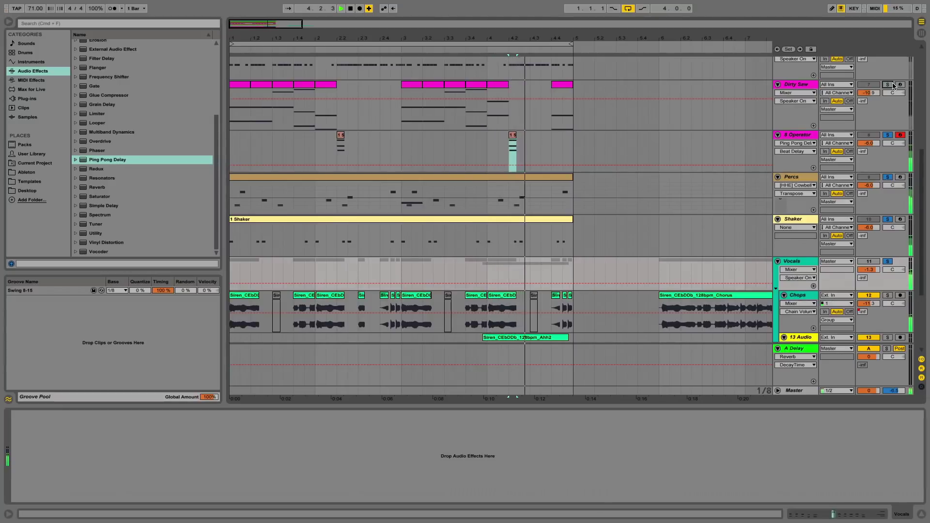
# Lower the top note of the Operator clip at 4.2 from G3 to G2 and audition the clip
pyautogui.doubleClick(513, 138)
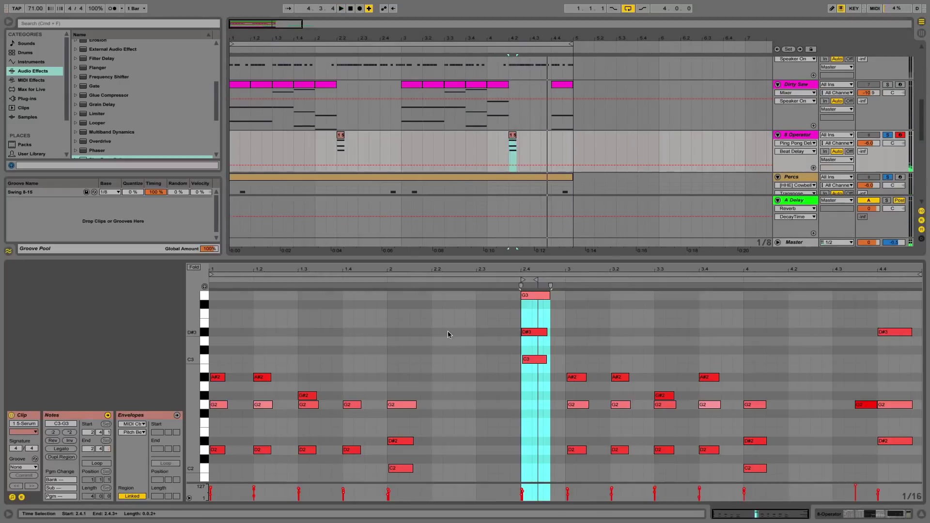
pyautogui.doubleClick(540, 295)
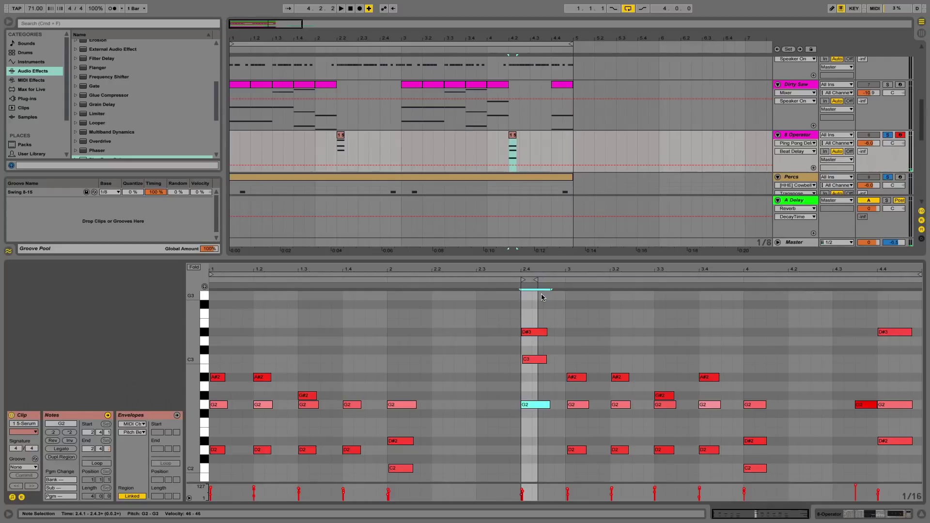
pyautogui.press('space')
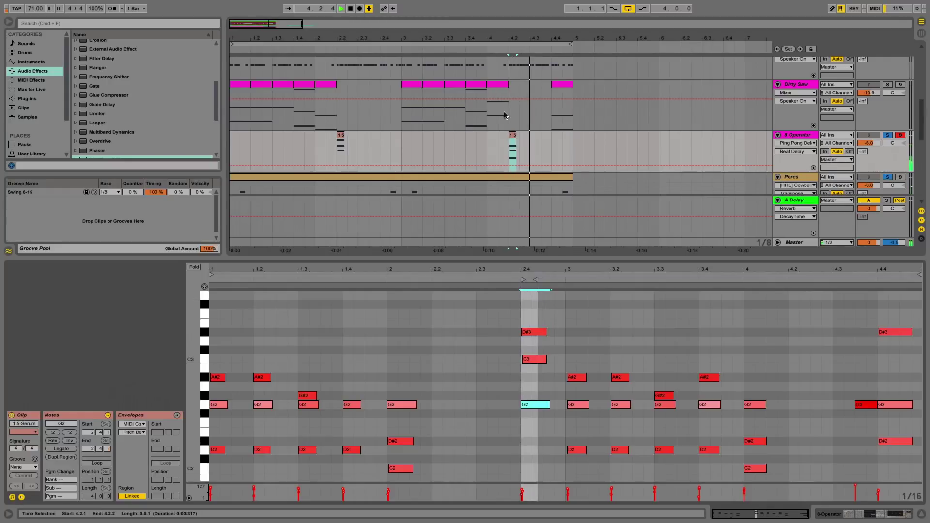
pyautogui.press('space')
pyautogui.press('space')
pyautogui.press('space')
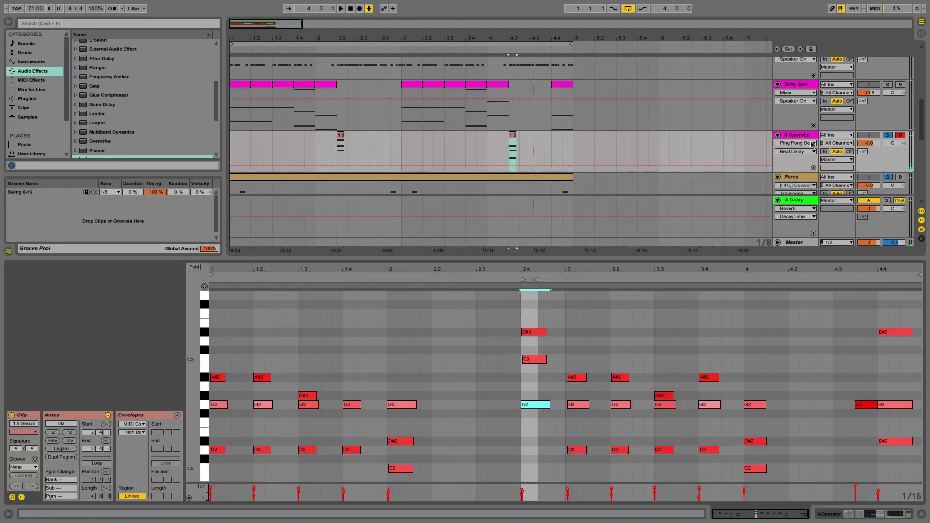
pyautogui.click(789, 136)
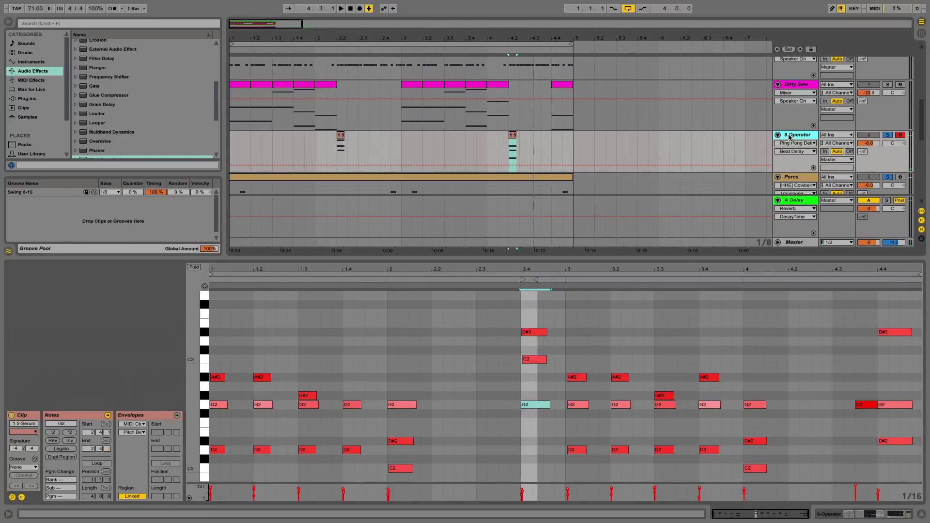
pyautogui.press('super+shift+t')
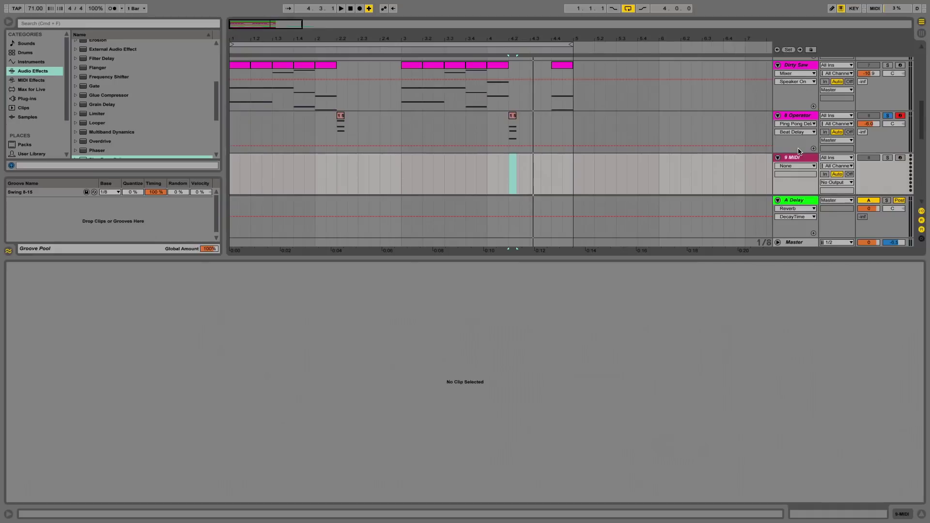
pyautogui.press('super+z')
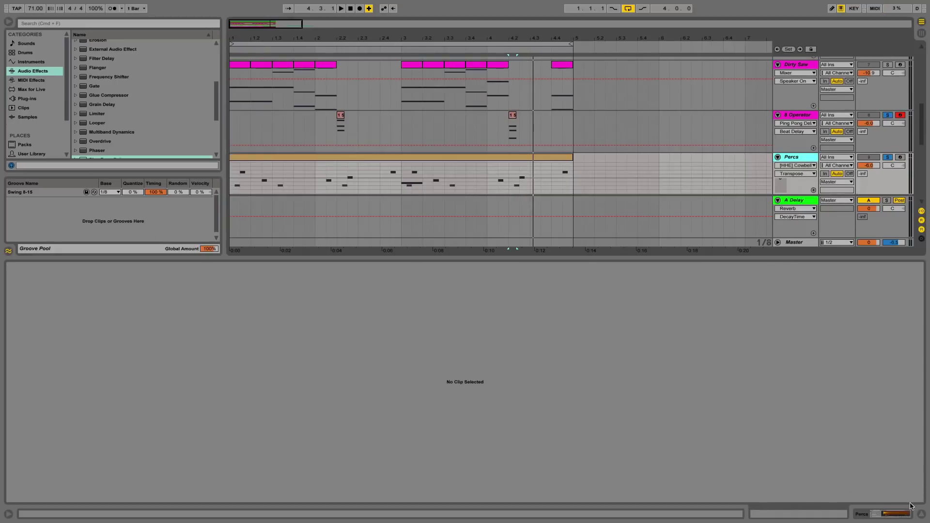
# Hide the clip detail view and turn off solo on all tracks so the full arrangement plays
pyautogui.click(919, 514)
pyautogui.scroll(5, 653, 243)
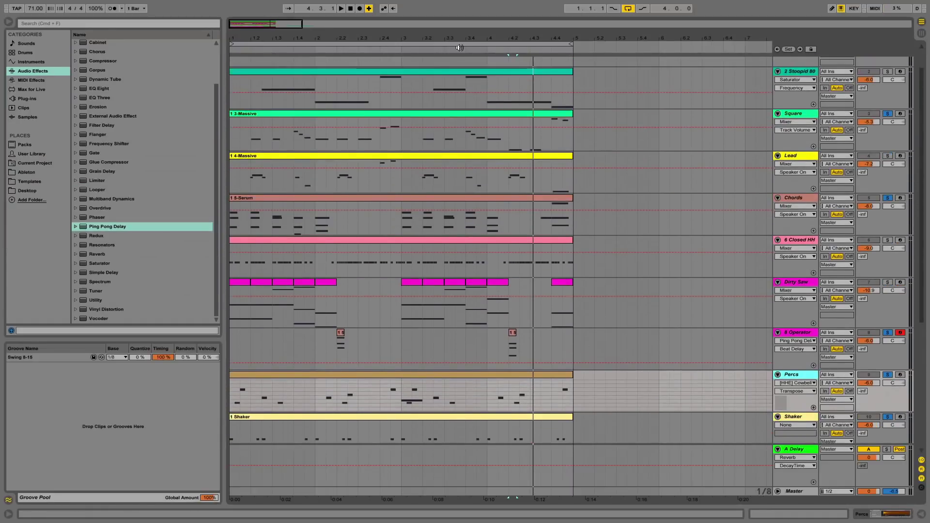
pyautogui.moveTo(348, 37); pyautogui.dragTo(348, 20)
pyautogui.scroll(-5, 351, 195)
pyautogui.scroll(6, 351, 194)
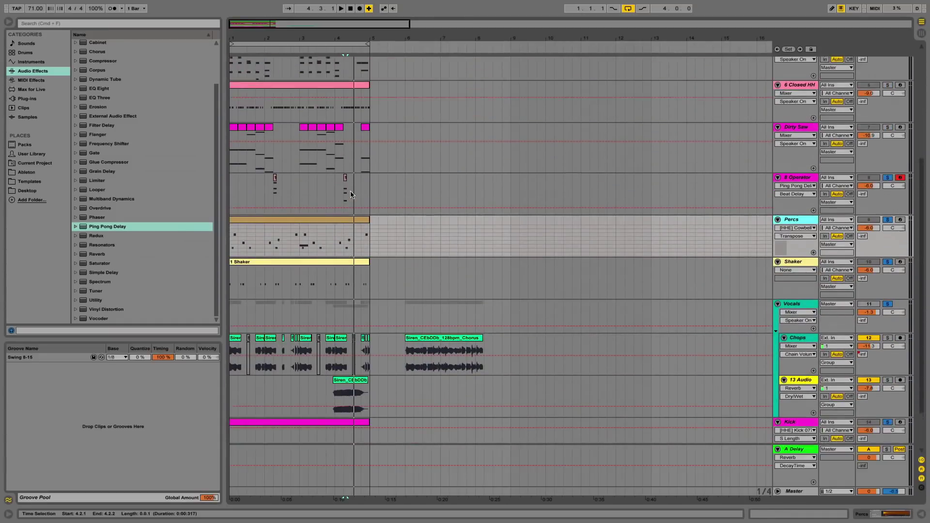
pyautogui.scroll(-6, 351, 195)
pyautogui.scroll(4, 577, 213)
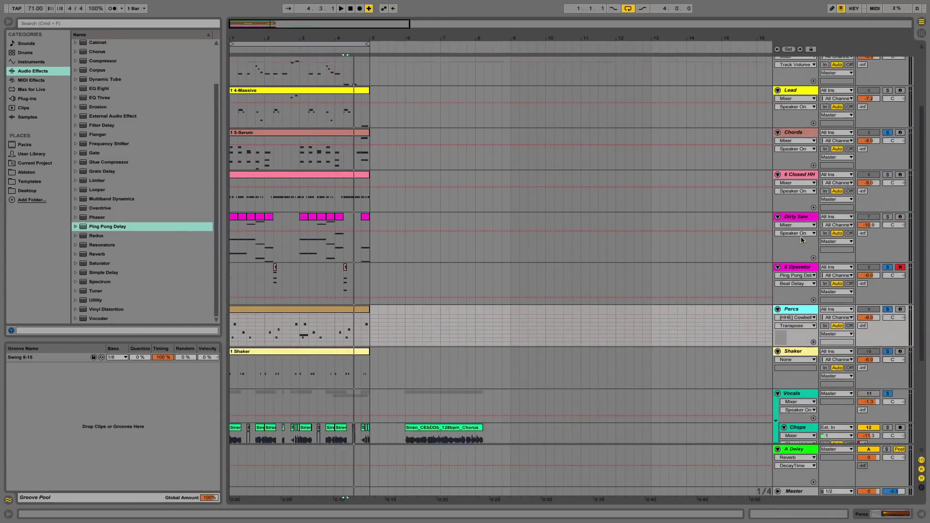
pyautogui.click(888, 200)
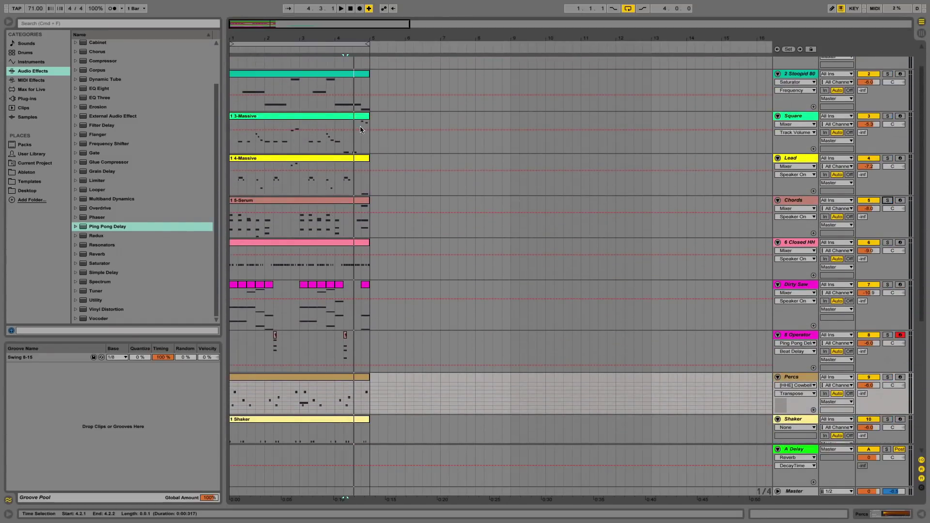
# Insert eight bars of silence at the start of the arrangement, shifting all tracks' clips to bar 9
pyautogui.scroll(-5, 694, 271)
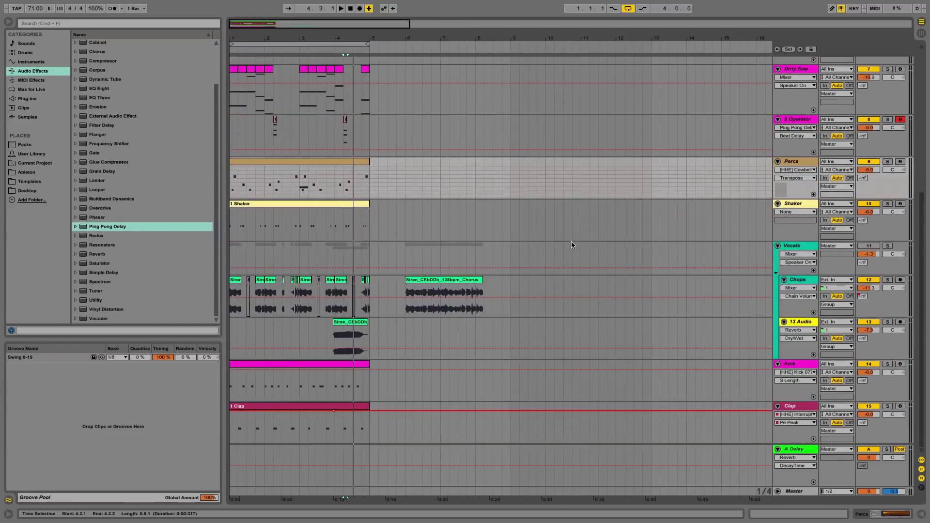
pyautogui.scroll(6, 359, 225)
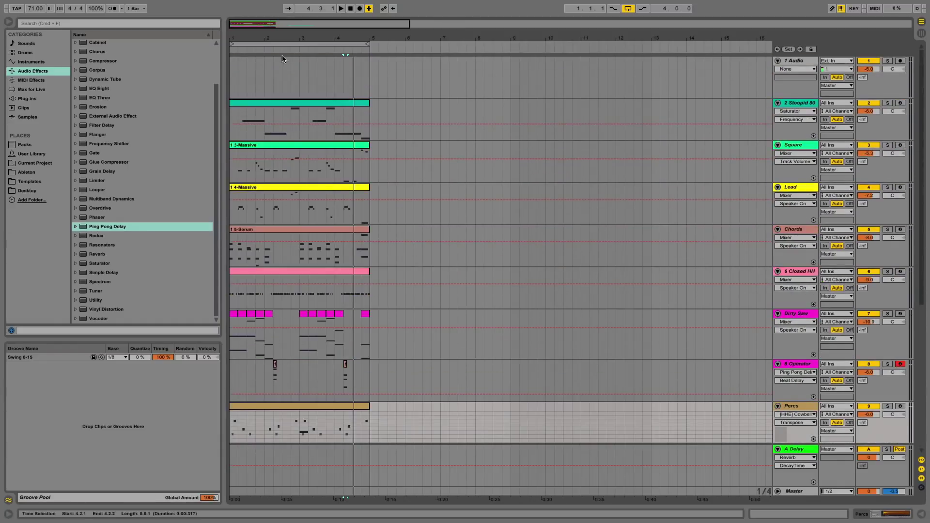
pyautogui.moveTo(287, 43); pyautogui.dragTo(269, 45)
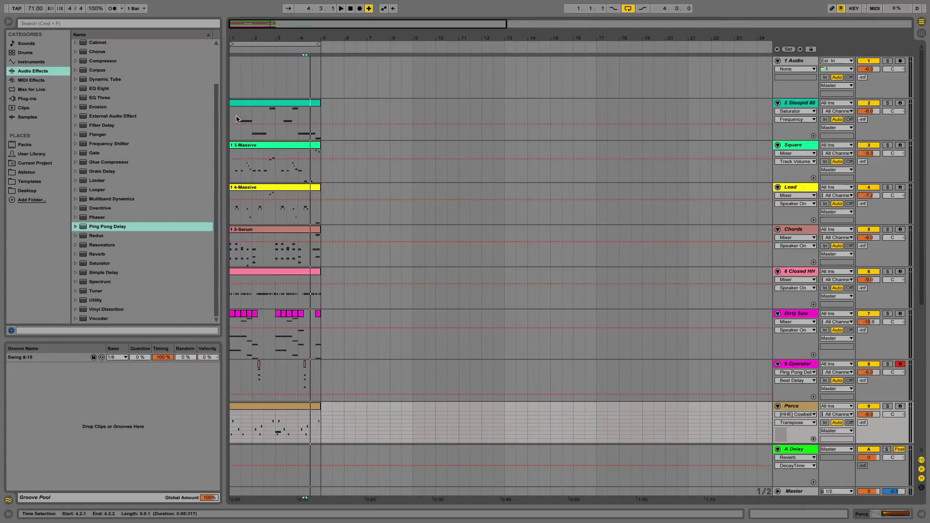
pyautogui.moveTo(236, 119); pyautogui.dragTo(330, 115)
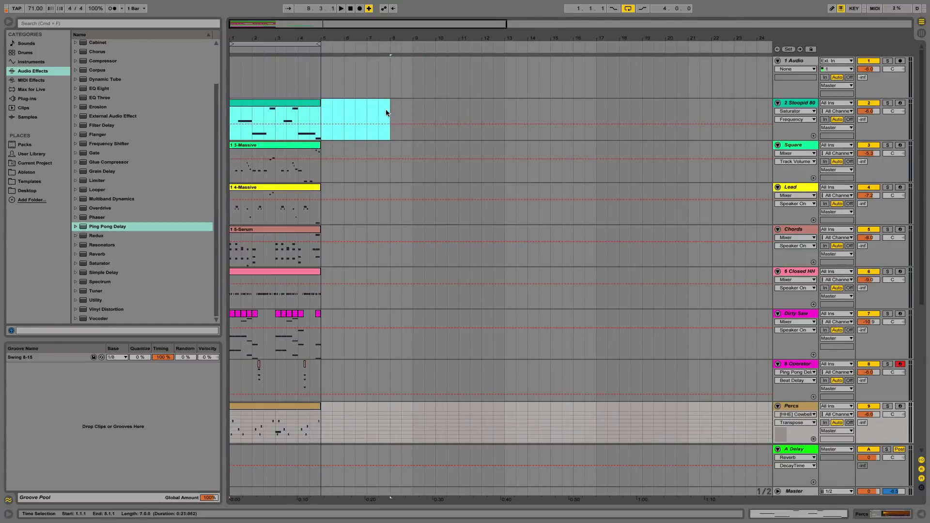
pyautogui.moveTo(386, 113); pyautogui.dragTo(408, 110)
pyautogui.press('super+i')
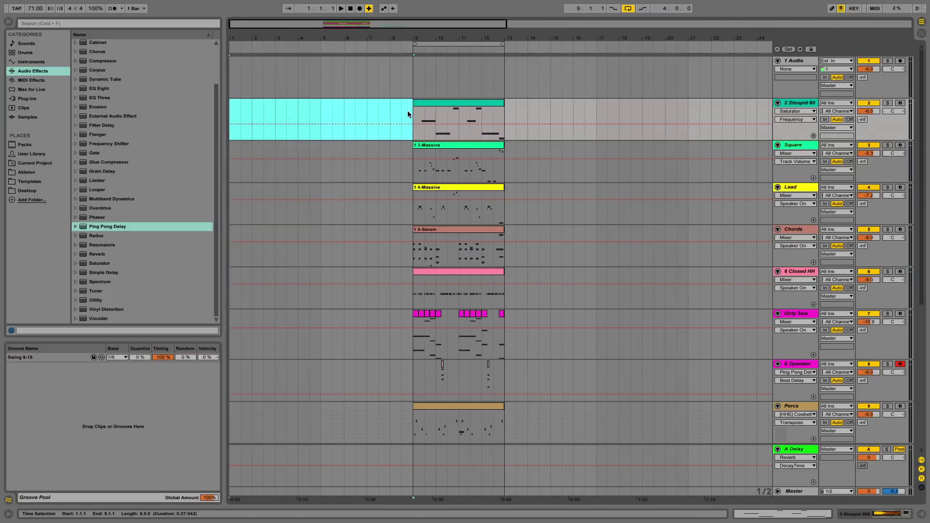
pyautogui.scroll(-3, 409, 111)
pyautogui.scroll(3, 412, 112)
# Copy the Chords clip from bar 9 to bar 1 and open the copy's notes for editing
pyautogui.click(476, 231)
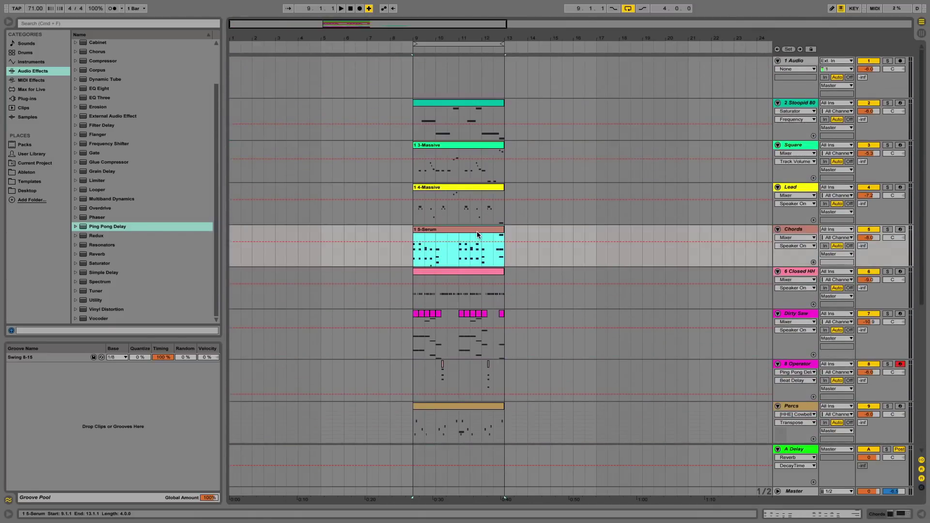
pyautogui.press('super+c')
pyautogui.click(231, 234)
pyautogui.press('super+v')
pyautogui.doubleClick(250, 230)
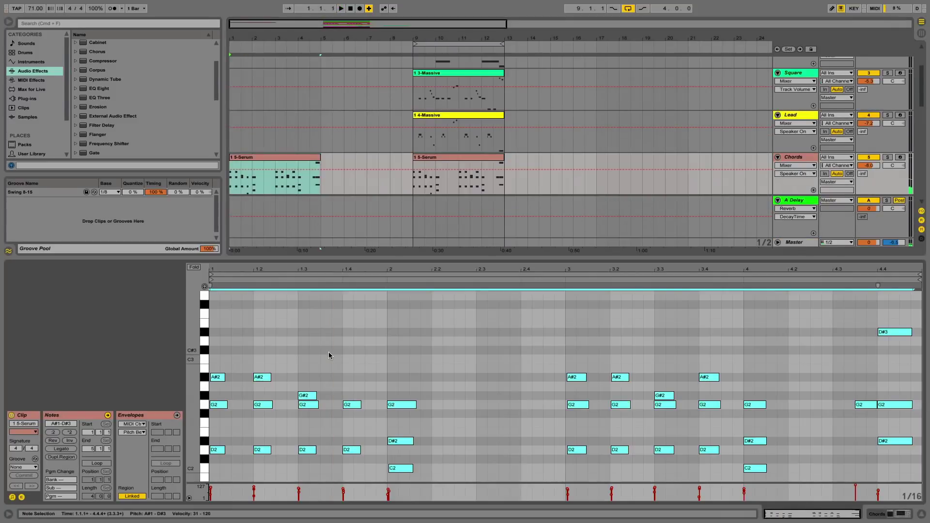
# Try transposing all notes of the Chords clip at bar 1 down one octave and audition it
pyautogui.hotkey('shift', 'Down')
pyautogui.press('space')
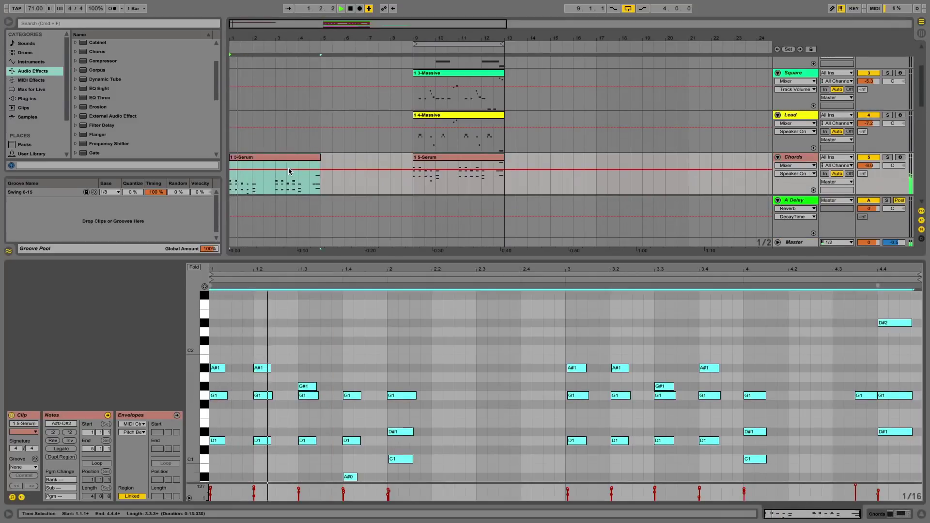
pyautogui.press('space')
pyautogui.press('super+z')
# Move the Chords clip from bar 1 to bar 5 and hide the clip detail view
pyautogui.moveTo(280, 162); pyautogui.dragTo(371, 162)
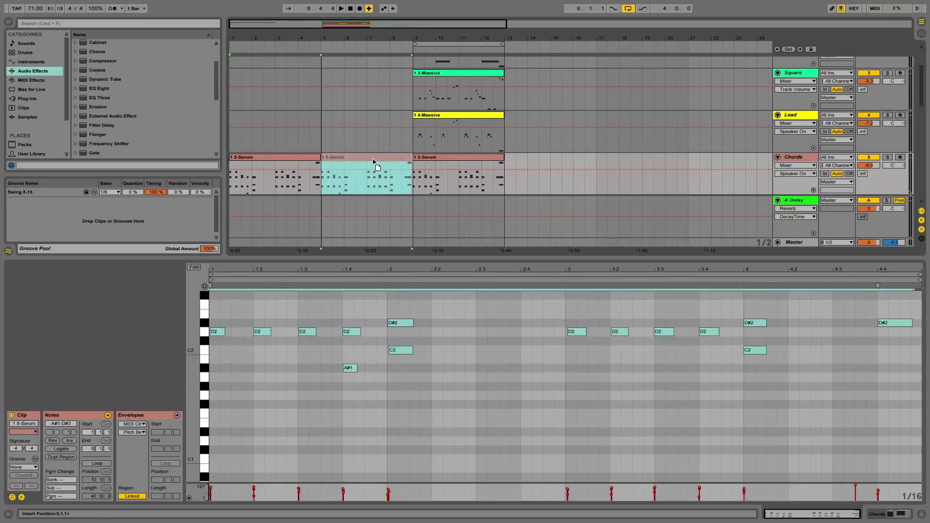
pyautogui.click(919, 517)
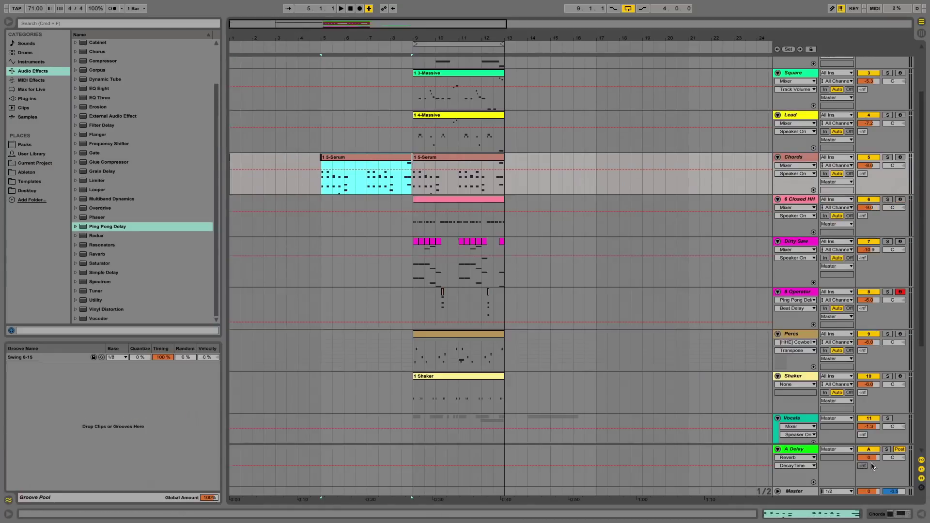
pyautogui.scroll(-5, 373, 233)
pyautogui.scroll(8, 376, 231)
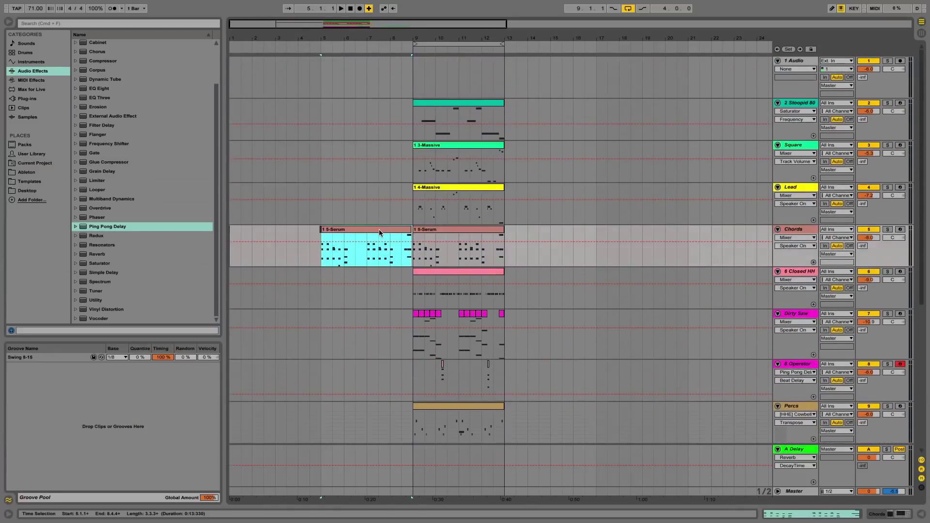
# Copy the four bars of vocal chops from bar 9 to bar 5 on the Chops track and audition them
pyautogui.press('space')
pyautogui.scroll(-5, 379, 229)
pyautogui.press('space')
pyautogui.moveTo(414, 331); pyautogui.dragTo(503, 333)
pyautogui.press('super+c')
pyautogui.click(322, 327)
pyautogui.press('super+v')
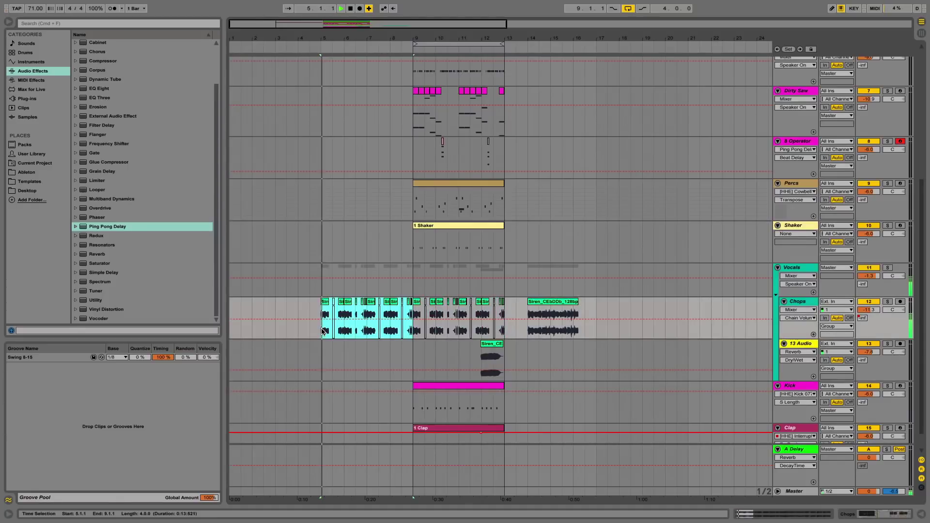
pyautogui.press('space')
# Copy the 13 Audio section from 11.3 to bar 13, including its vocal clip, to 7.3 on the same track
pyautogui.click(489, 343)
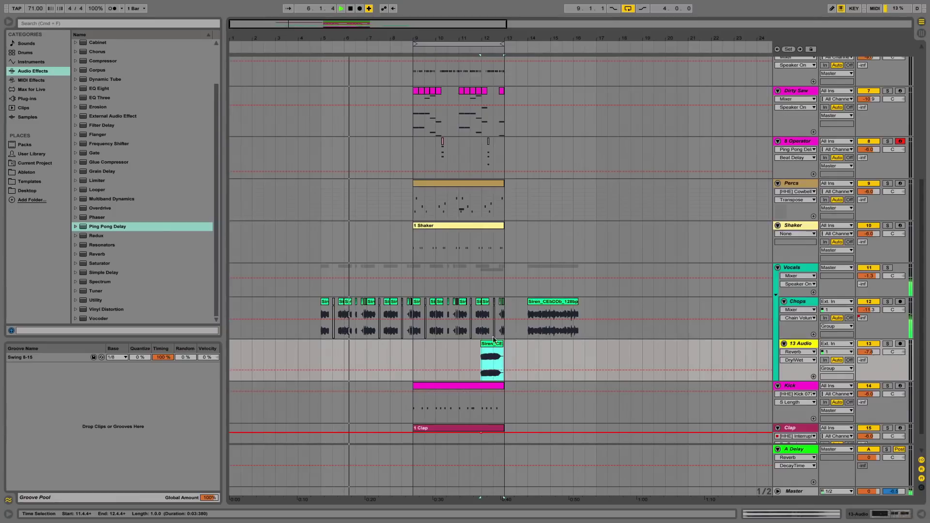
pyautogui.click(388, 347)
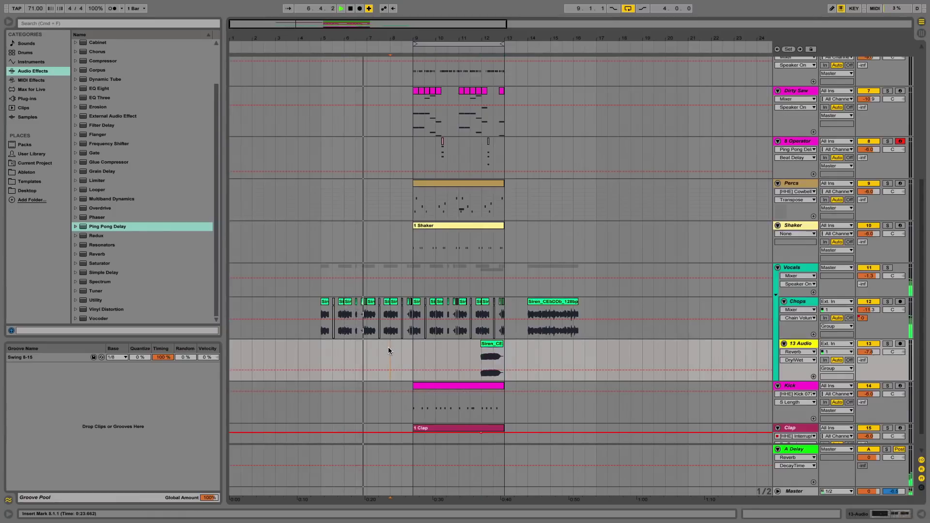
pyautogui.moveTo(468, 355); pyautogui.dragTo(504, 355)
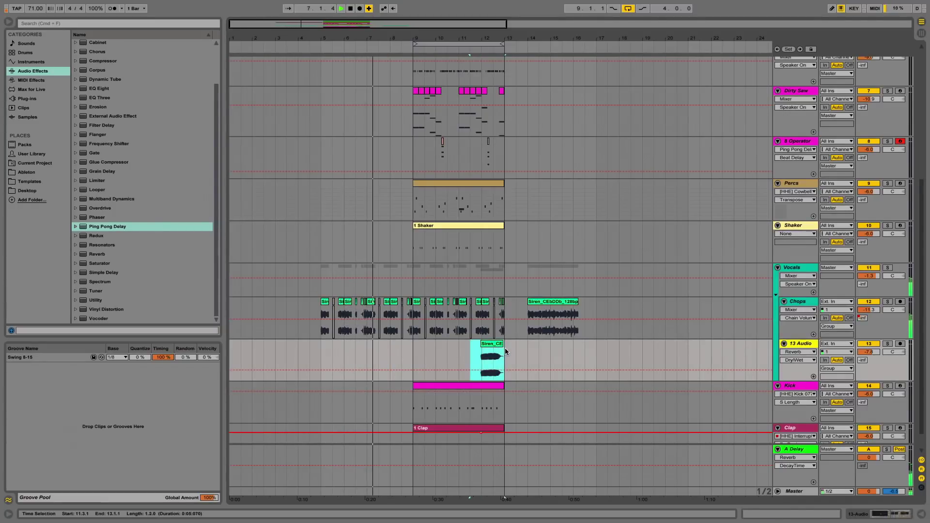
pyautogui.click(387, 352)
pyautogui.press('super+v')
pyautogui.press('super+z')
pyautogui.click(382, 352)
pyautogui.press('super+v')
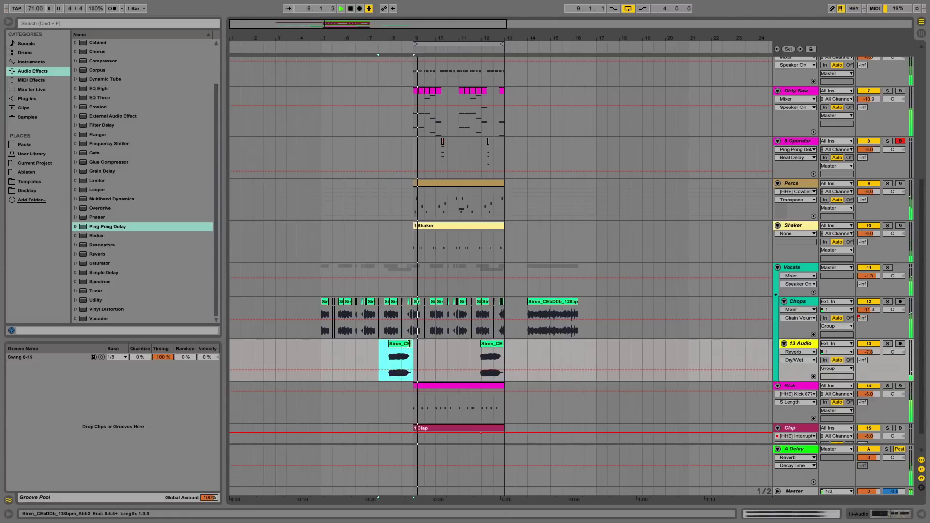
# Stop playback and deactivate the Chops and 13 Audio clips between 9.3 and bar 13
pyautogui.press('space')
pyautogui.moveTo(425, 335); pyautogui.dragTo(505, 356)
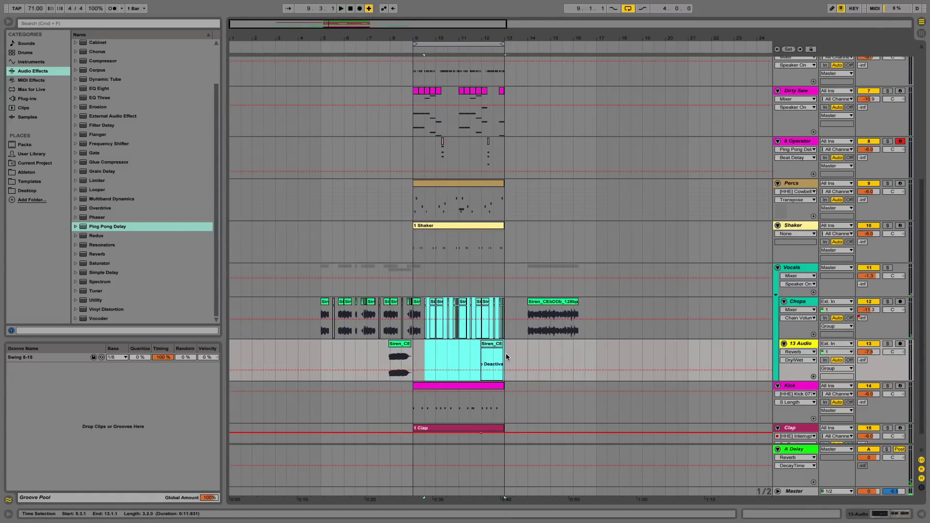
pyautogui.scroll(8, 506, 353)
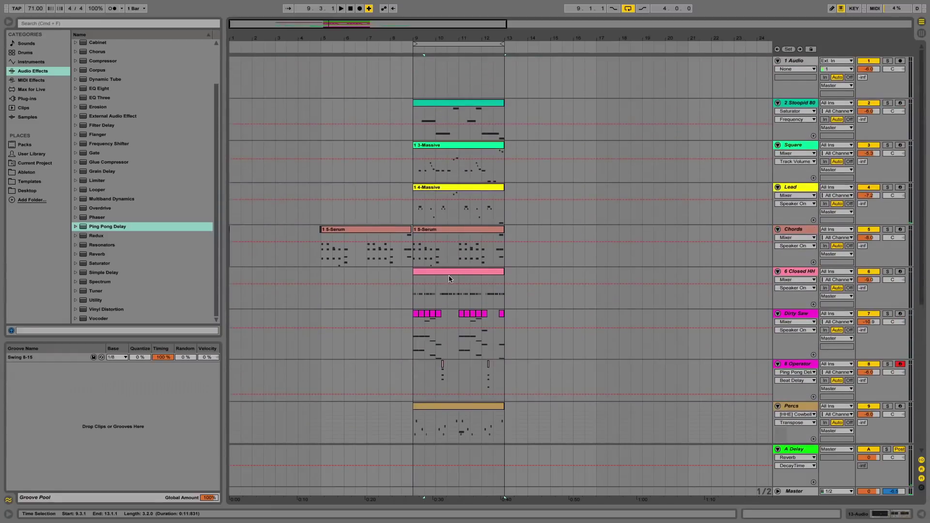
# Duplicate the Closed HH clip twice, to bars 13 and 17, and deactivate the clips at bars 9 and 13
pyautogui.click(451, 271)
pyautogui.hotkey('ctrl', 'd')
pyautogui.hotkey('ctrl', 'd')
pyautogui.click(460, 272)
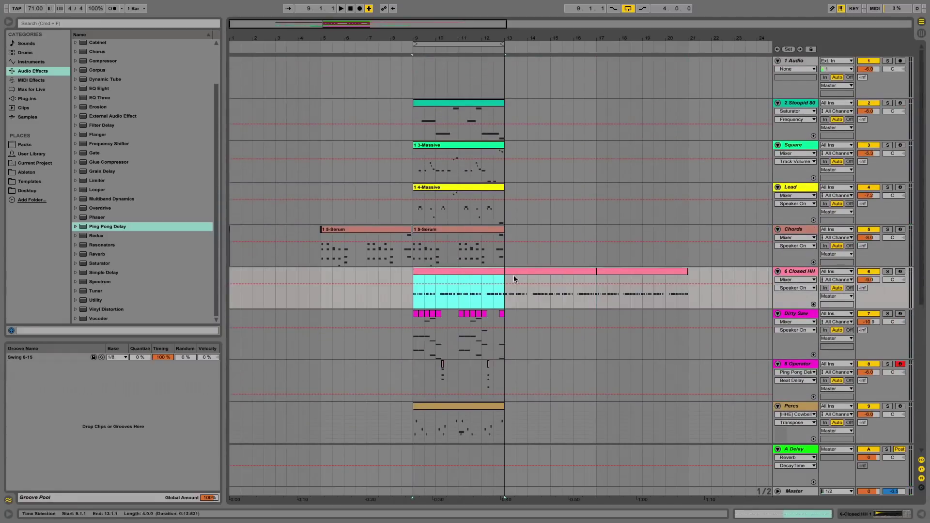
pyautogui.press('0')
pyautogui.click(536, 270)
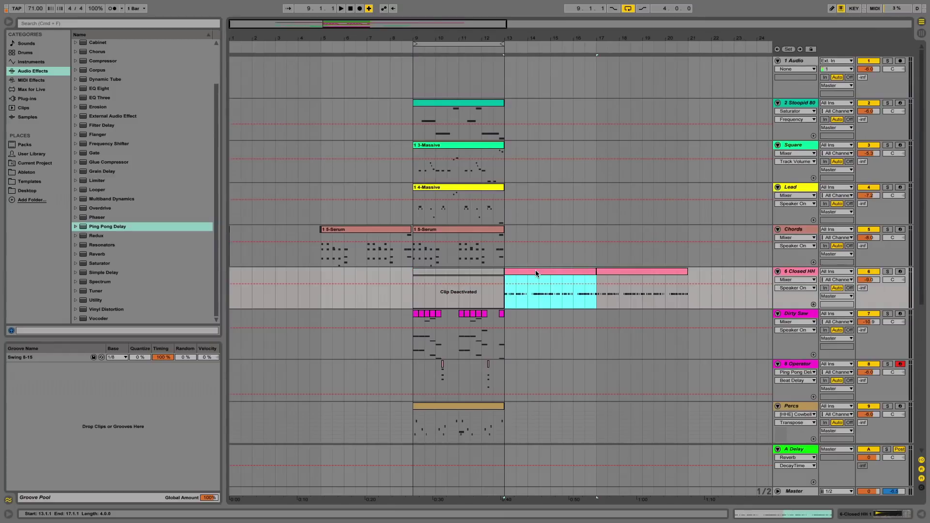
pyautogui.press('0')
# Delete the long Siren vocal clip after bar 14 on the Chops track
pyautogui.scroll(-6, 537, 271)
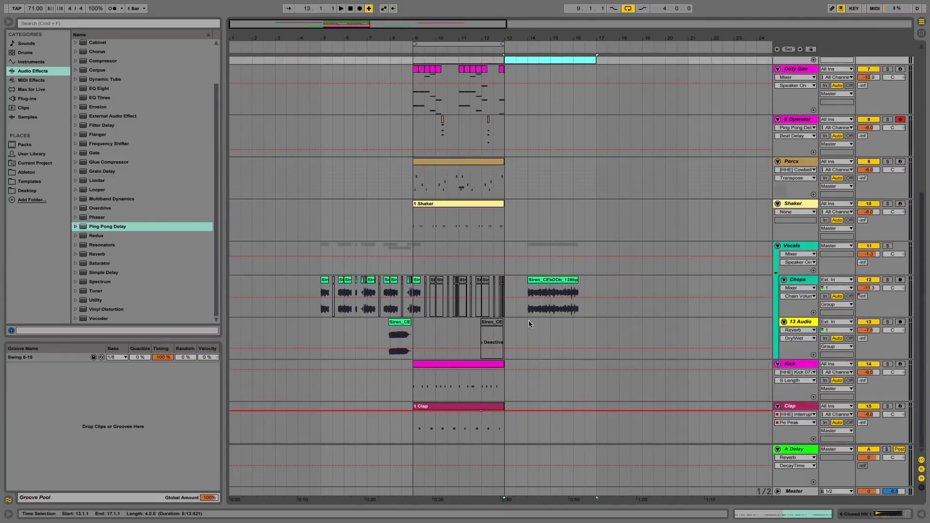
pyautogui.click(545, 281)
pyautogui.press('Delete')
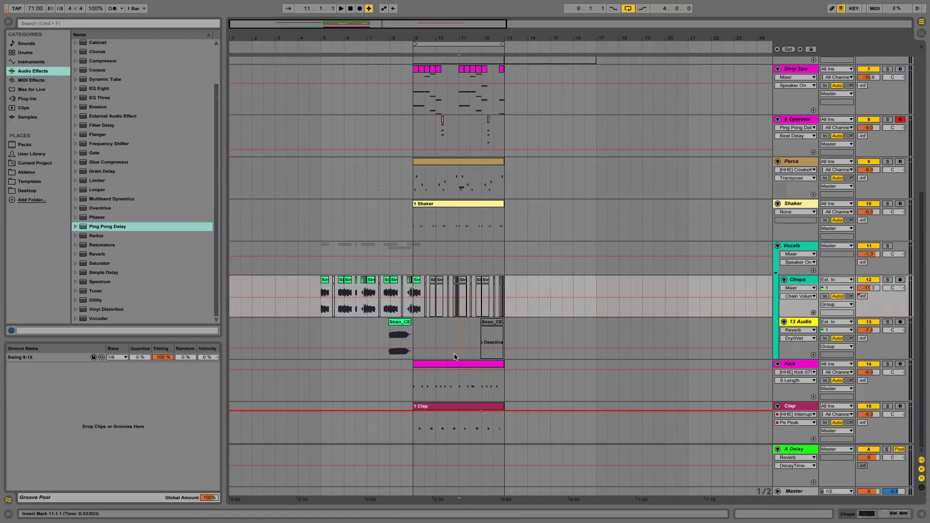
# Copy the four-bar Kick clip from bar 9 to bar 5 and play from there
pyautogui.click(453, 368)
pyautogui.click(477, 363)
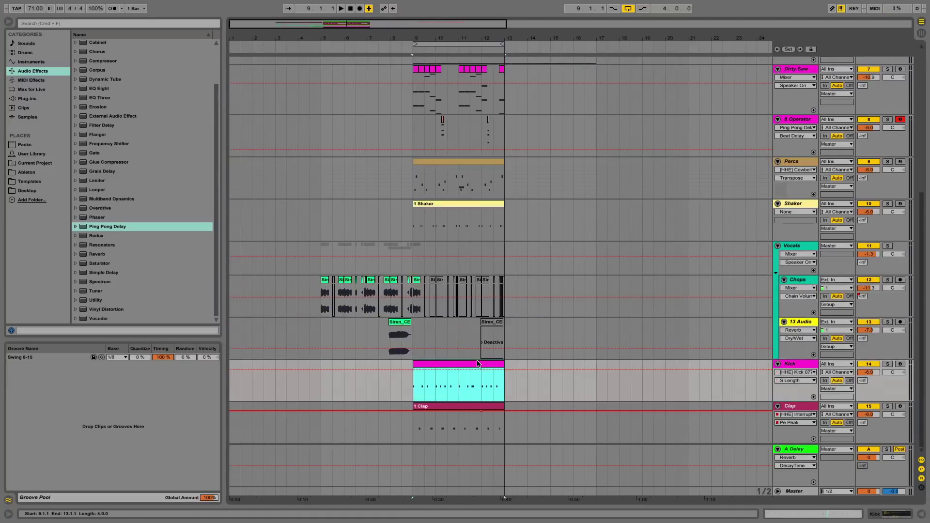
pyautogui.press('space')
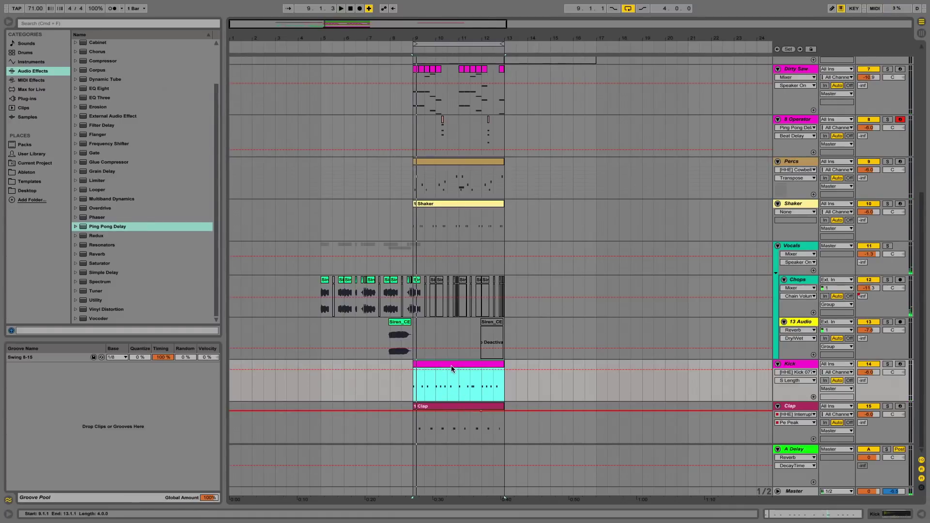
pyautogui.click(323, 379)
pyautogui.hotkey('ctrl', 'v')
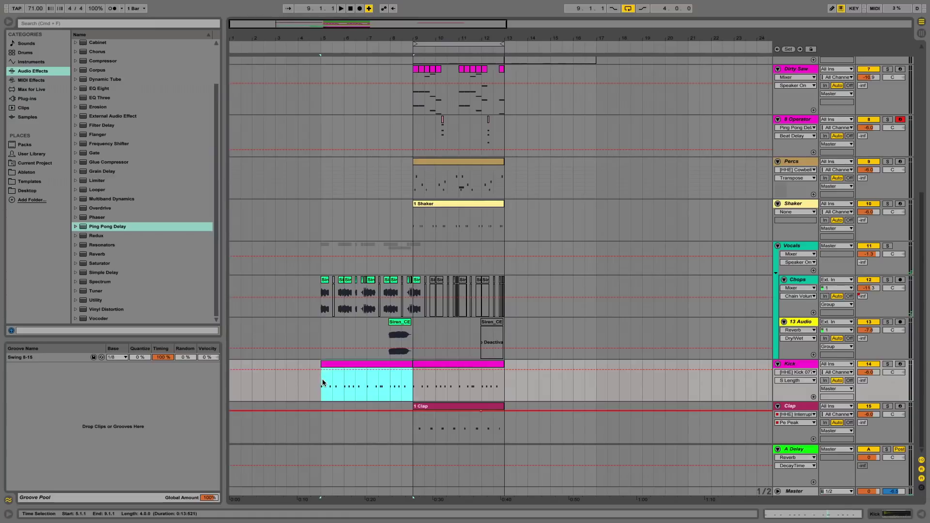
pyautogui.press('space')
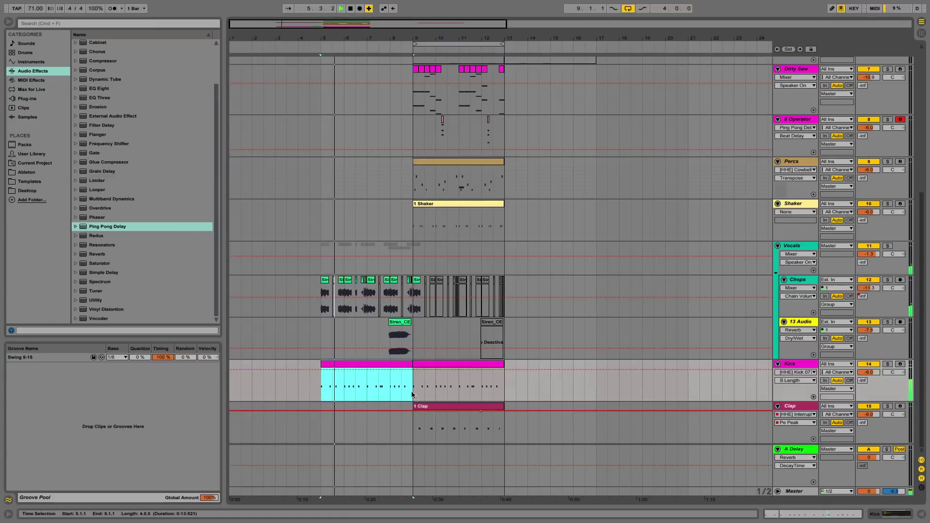
# Open the Kick copy's notes and delete the kicks at 1.2.3 and 2.1.4
pyautogui.doubleClick(387, 367)
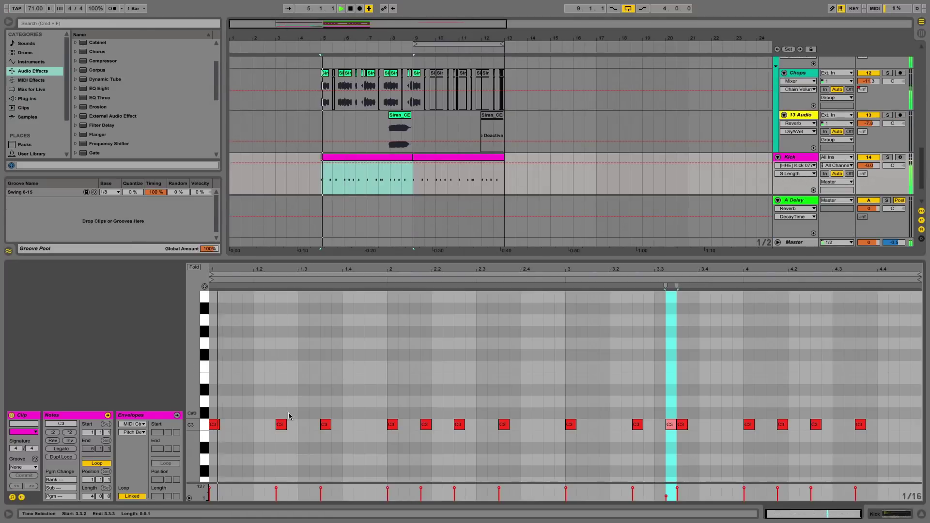
pyautogui.doubleClick(282, 424)
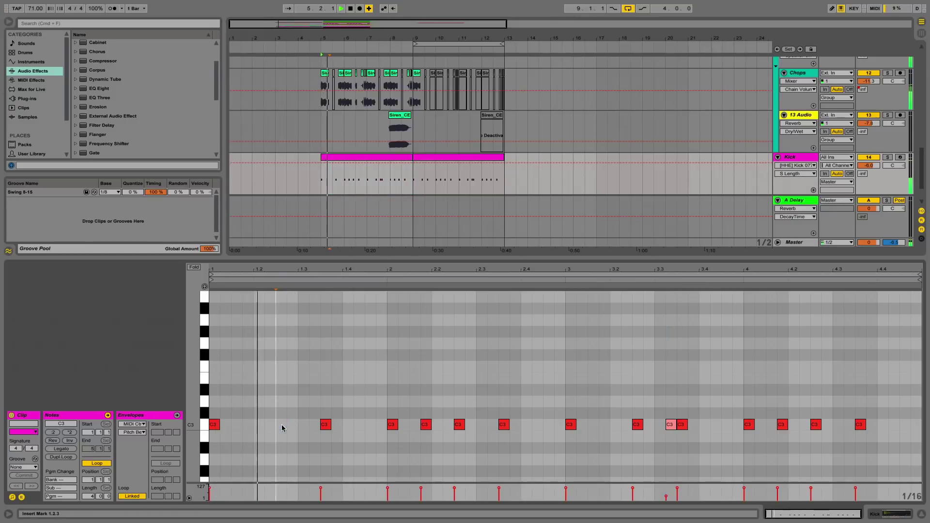
pyautogui.doubleClick(426, 425)
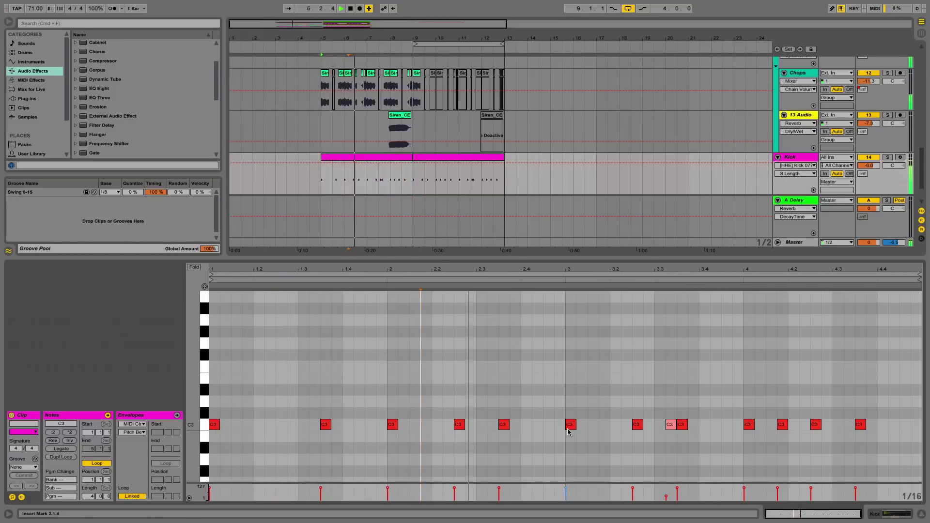
# Replace the kick notes in the clip's bars 3 and 4 with a duplicate of bars 1 and 2
pyautogui.moveTo(566, 430); pyautogui.dragTo(929, 416)
pyautogui.press('Delete')
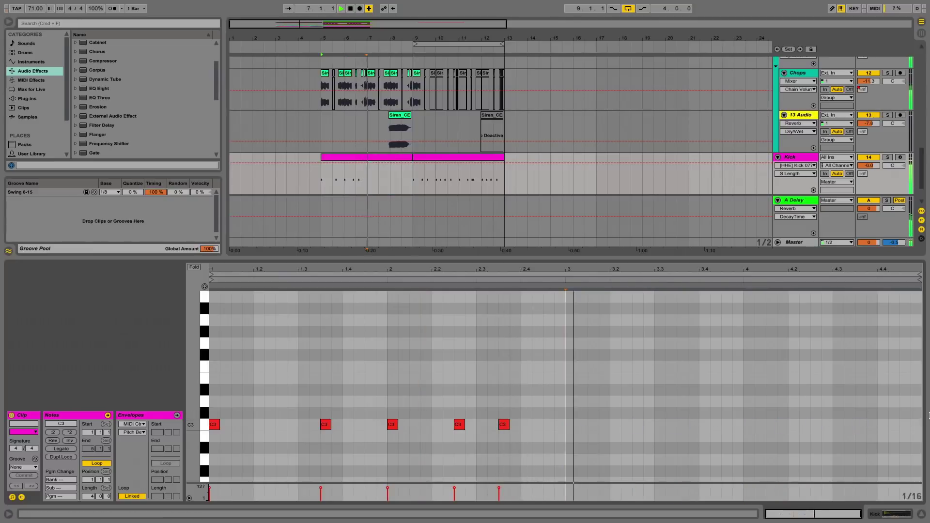
pyautogui.moveTo(564, 424); pyautogui.dragTo(213, 427)
pyautogui.hotkey('ctrl', 'd')
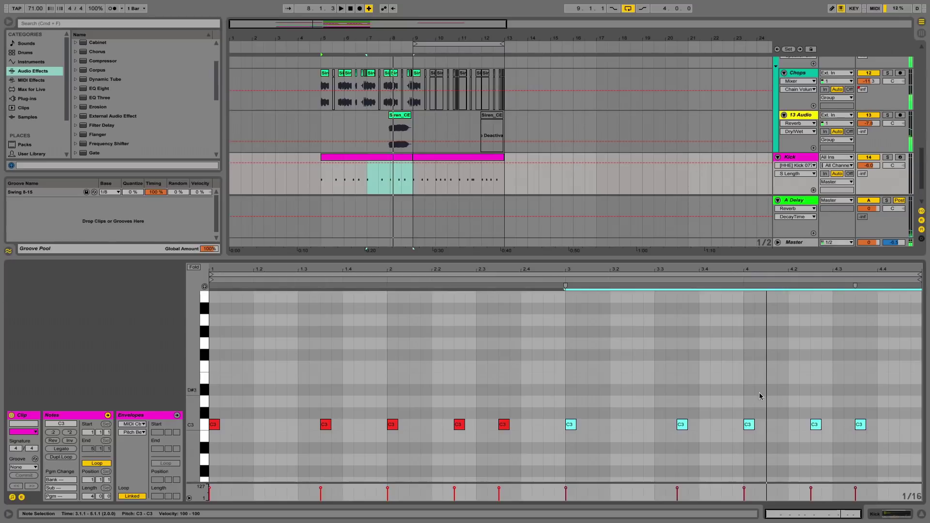
# Delete all kick notes in the clip's bar 4 and audition the pattern
pyautogui.moveTo(759, 390); pyautogui.dragTo(880, 439)
pyautogui.moveTo(750, 384); pyautogui.dragTo(884, 490)
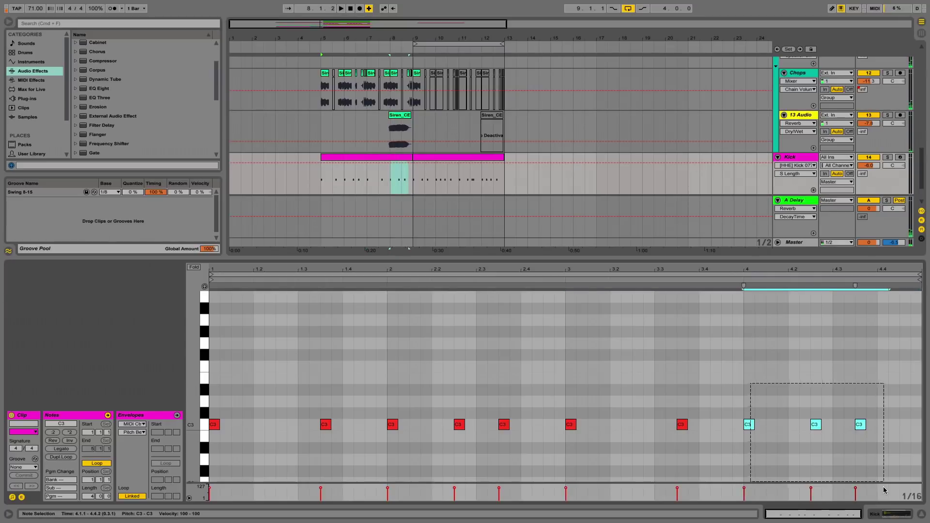
pyautogui.press('Delete')
pyautogui.press('space')
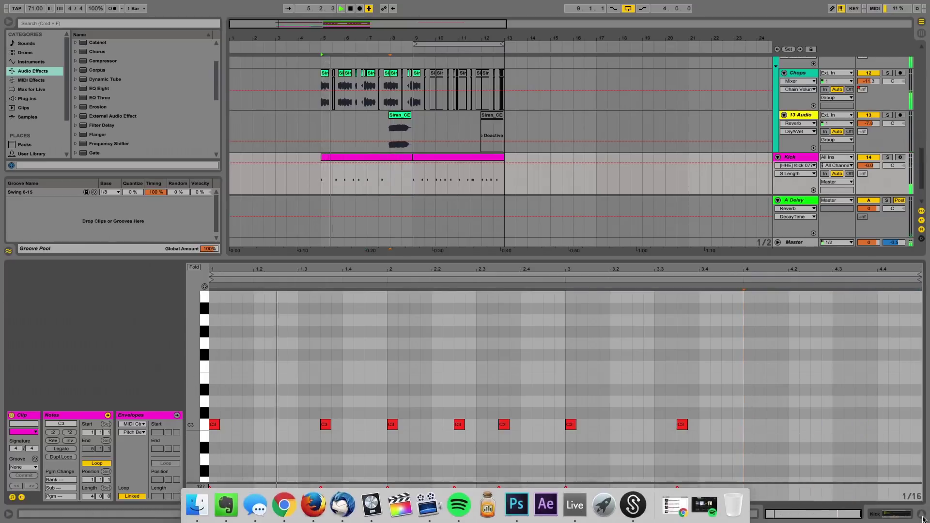
# Hide the clip detail view and copy the Clap clip from bar 9 to bar 5
pyautogui.hotkey('ctrl', 'alt', 'l')
pyautogui.click(460, 406)
pyautogui.hotkey('ctrl', 'c')
pyautogui.click(321, 423)
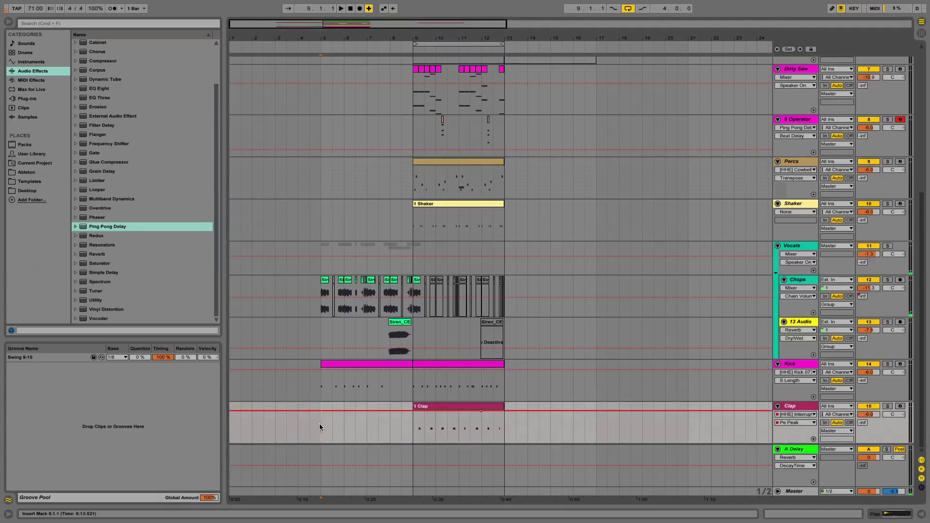
pyautogui.hotkey('ctrl', 'v')
# Audition the Clap copy with its notes open, close the detail view, and shorten the clip to end at bar 8
pyautogui.doubleClick(351, 410)
pyautogui.press('space')
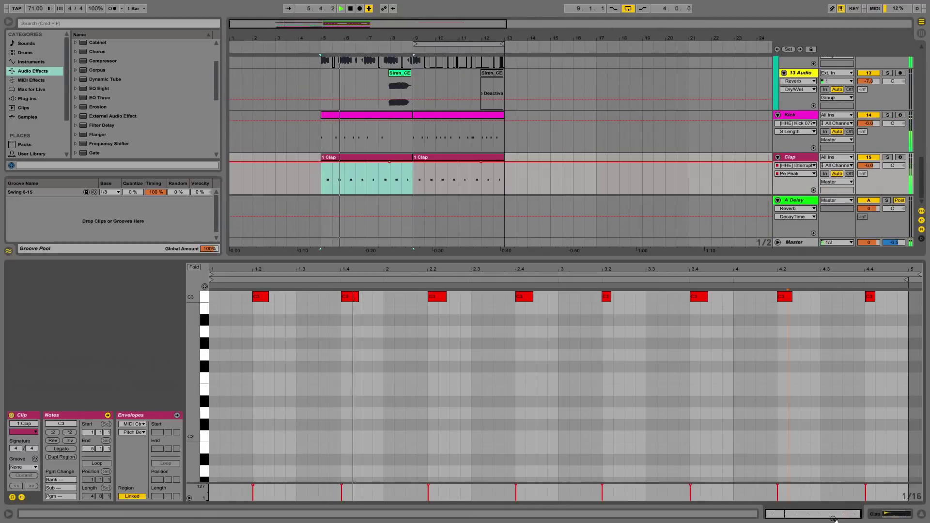
pyautogui.click(922, 514)
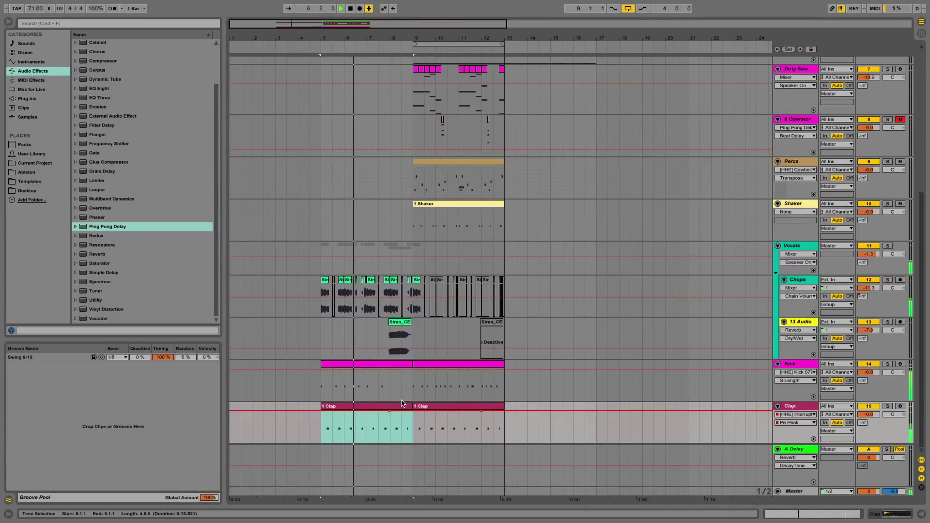
pyautogui.moveTo(409, 405); pyautogui.dragTo(390, 405)
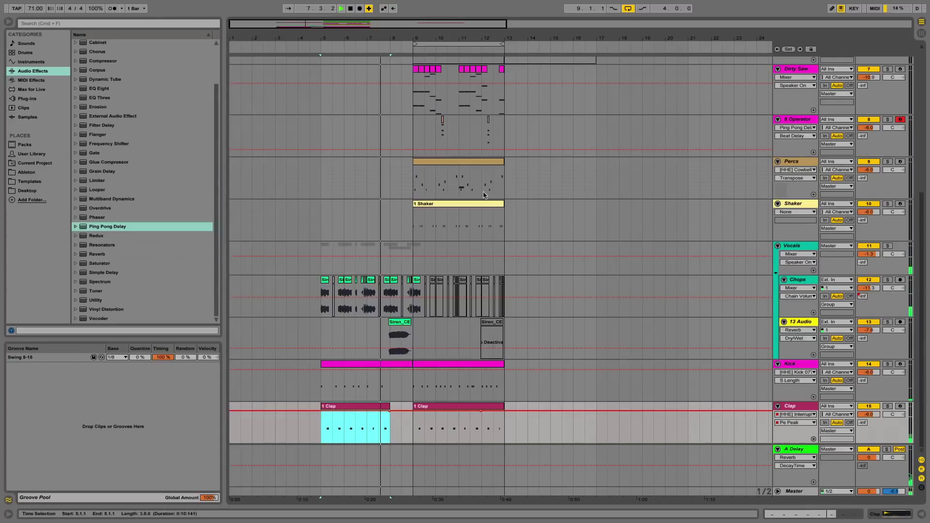
# Copy the Percs clip from bar 9 to bar 5 and audition it
pyautogui.click(486, 166)
pyautogui.click(320, 183)
pyautogui.hotkey('ctrl', 'v')
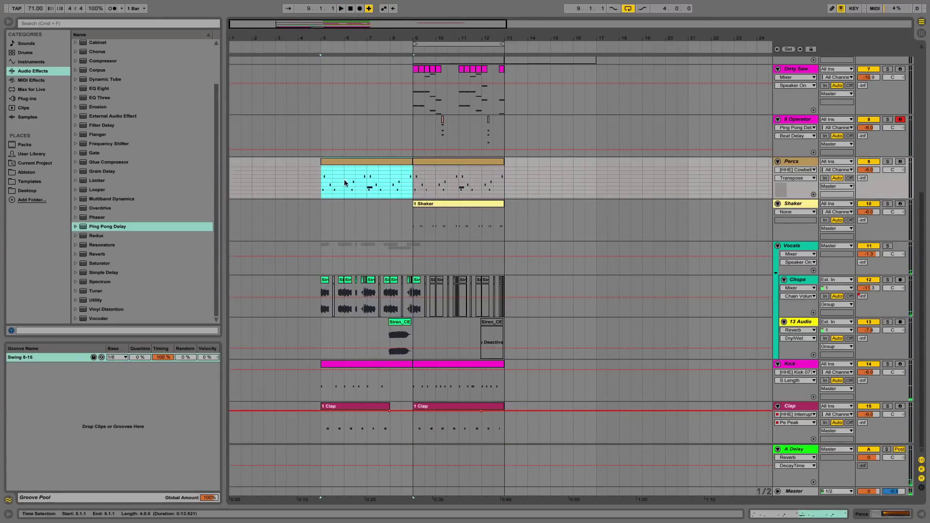
pyautogui.press('space')
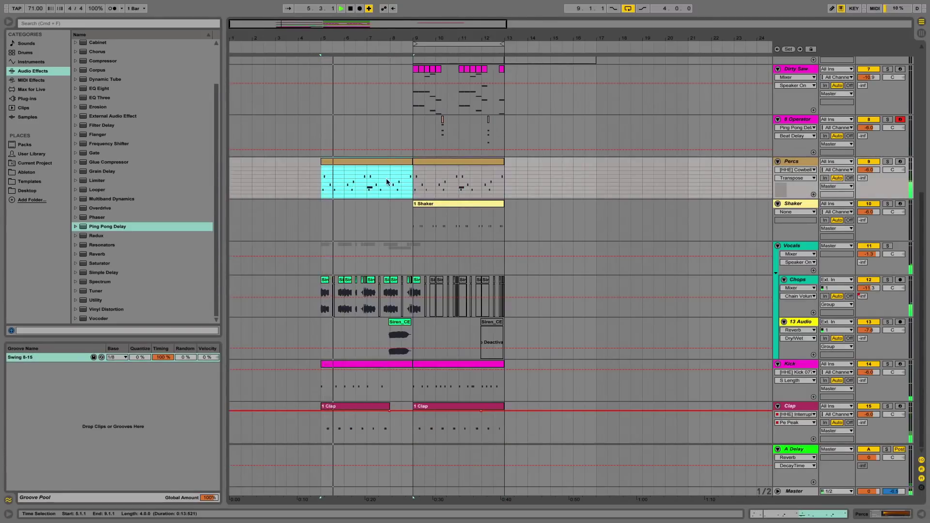
# Duplicate the Percs and Shaker clips from bar 9 together and move the duplicates to bar 17
pyautogui.click(471, 172)
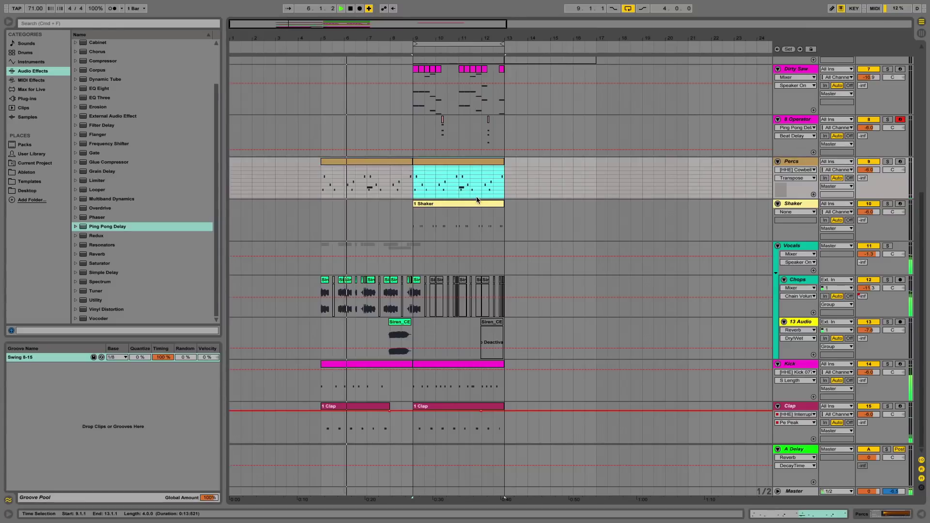
pyautogui.keyDown('shift'); pyautogui.click(493, 201); pyautogui.keyUp('shift')
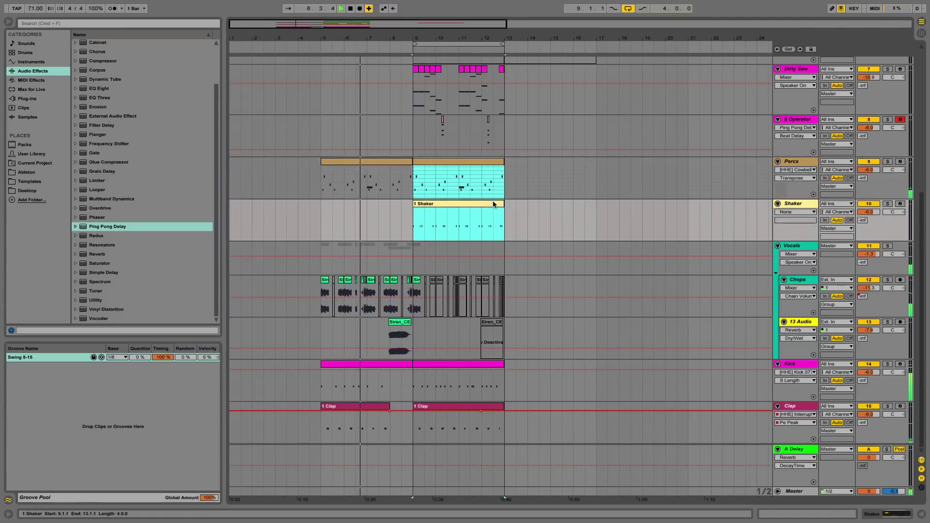
pyautogui.hotkey('ctrl', 'd')
pyautogui.scroll(4, 493, 201)
pyautogui.moveTo(550, 269); pyautogui.dragTo(653, 274)
# Move the Shaker clip from bar 9 to bar 5, play the section, and select the Percs clip at bar 5
pyautogui.click(467, 277)
pyautogui.click(456, 269)
pyautogui.moveTo(434, 311); pyautogui.dragTo(342, 312)
pyautogui.press('space')
pyautogui.click(365, 267)
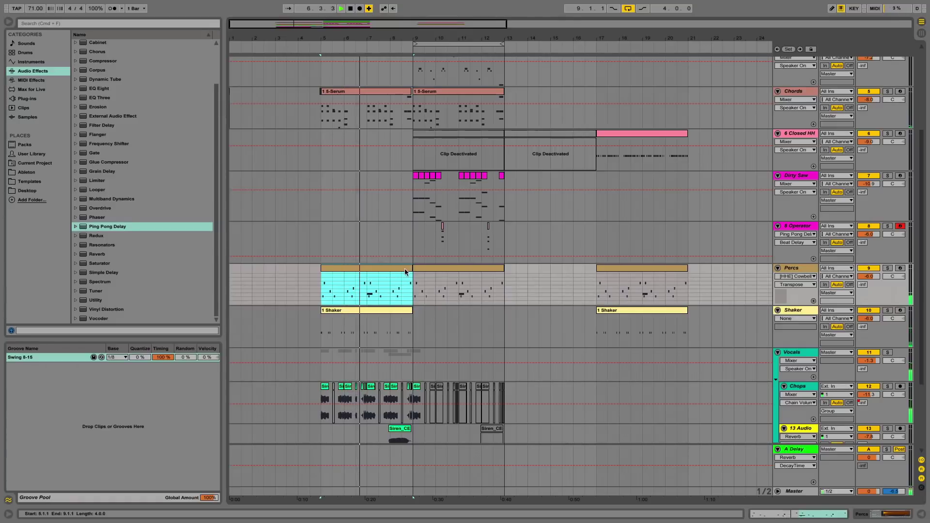
# Shorten the Shaker clip at bar 5 to end at 8.3.1, and audition the transition into the main loop across all tracks
pyautogui.moveTo(412, 310); pyautogui.dragTo(400, 312)
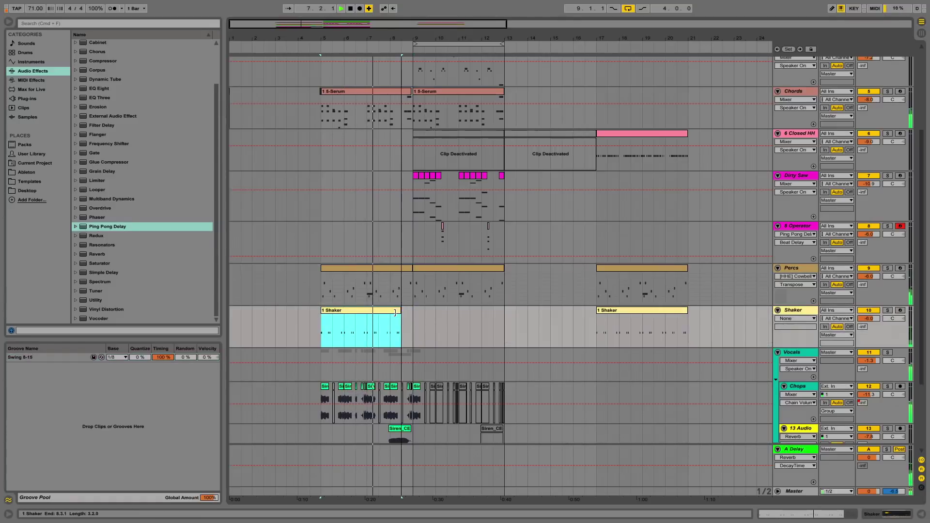
pyautogui.scroll(5, 397, 208)
pyautogui.scroll(-3, 397, 204)
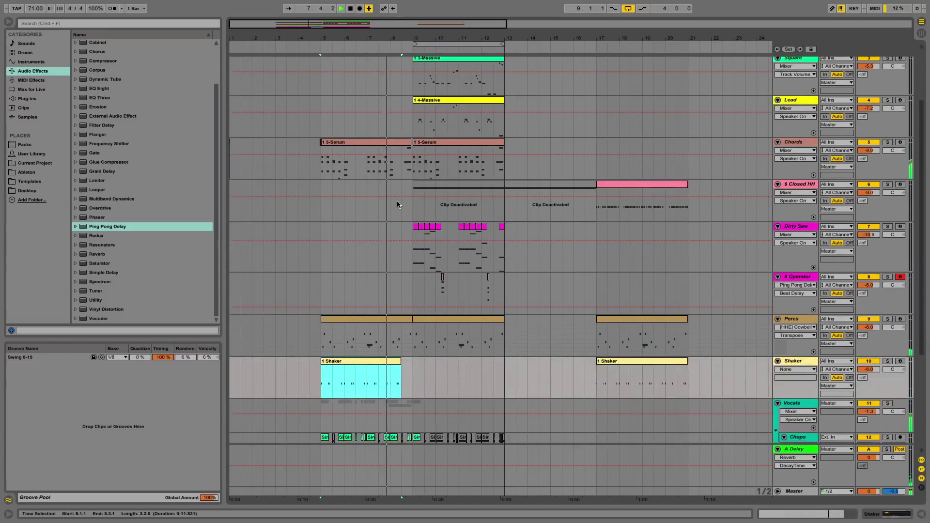
pyautogui.scroll(3, 407, 191)
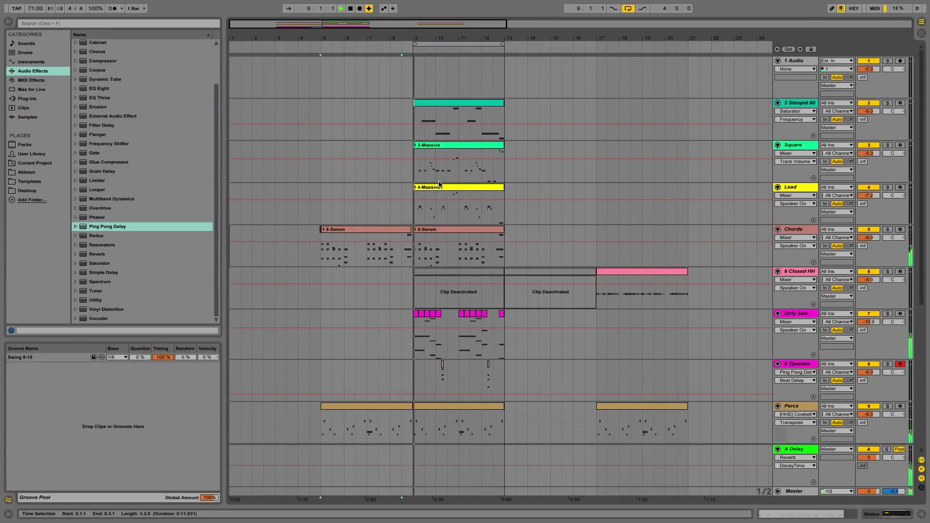
pyautogui.scroll(-5, 438, 183)
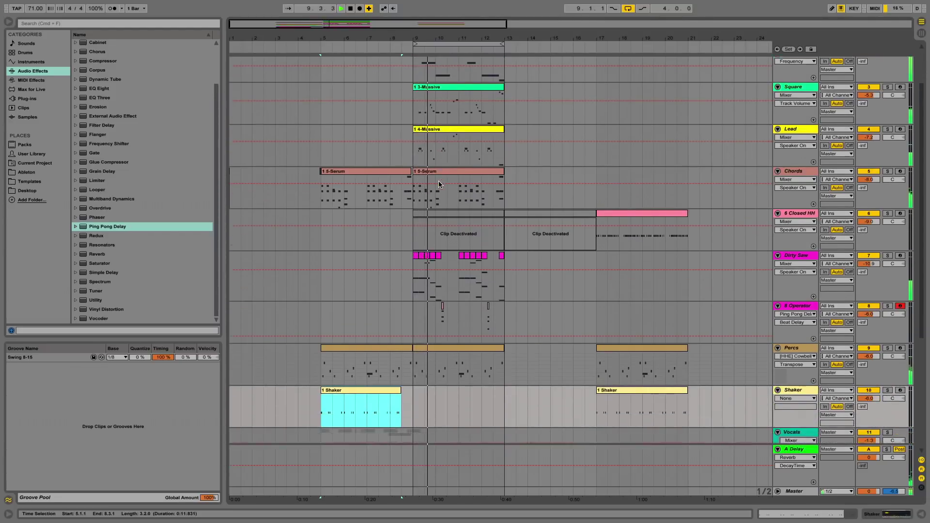
pyautogui.scroll(-2, 487, 229)
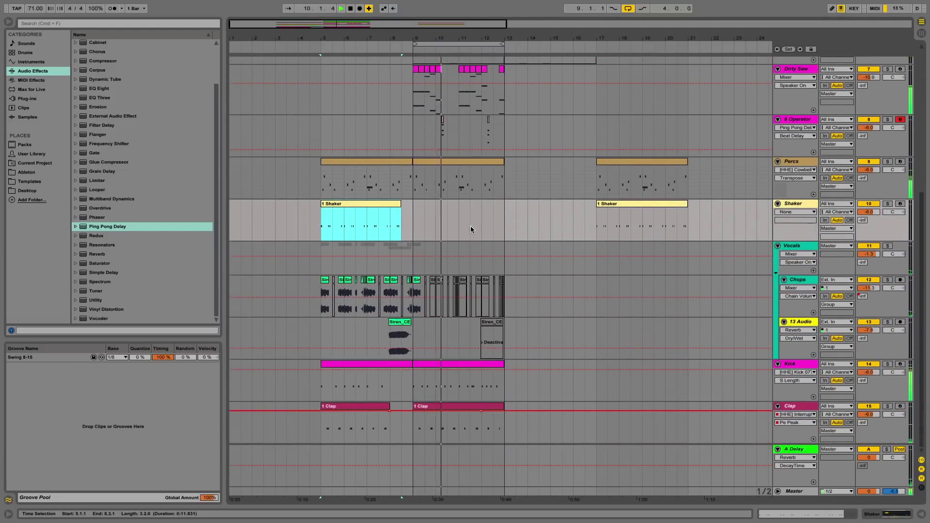
pyautogui.scroll(5, 429, 348)
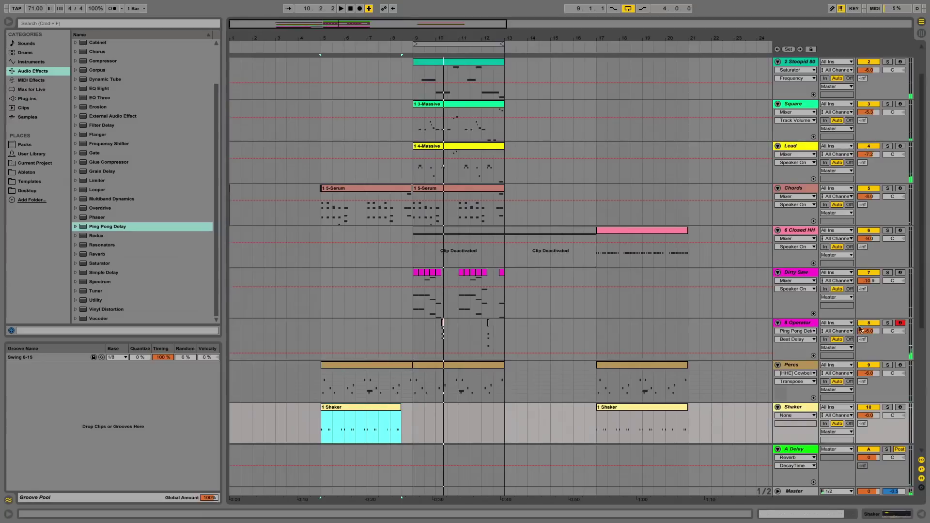
# Lower the 8 Operator track's volume to -9.0 and rename the track Arp
pyautogui.moveTo(870, 332); pyautogui.dragTo(871, 339)
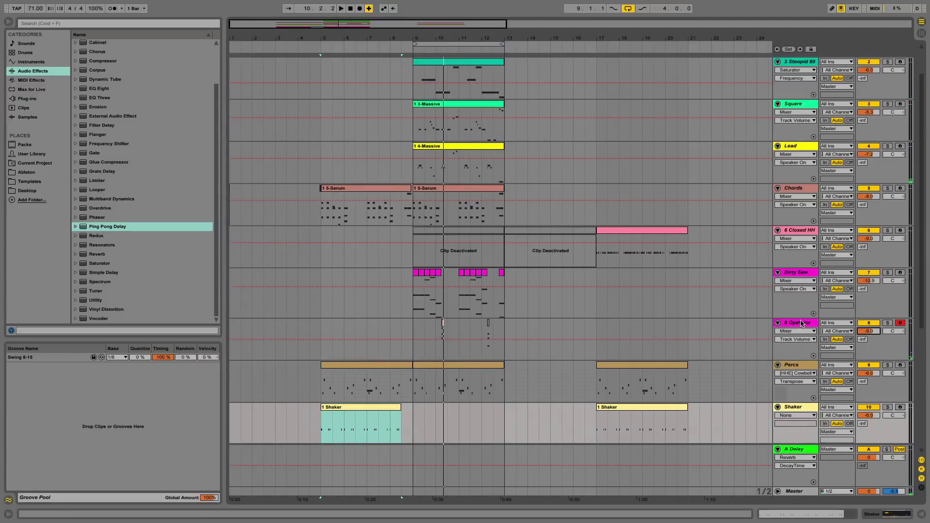
pyautogui.click(802, 323)
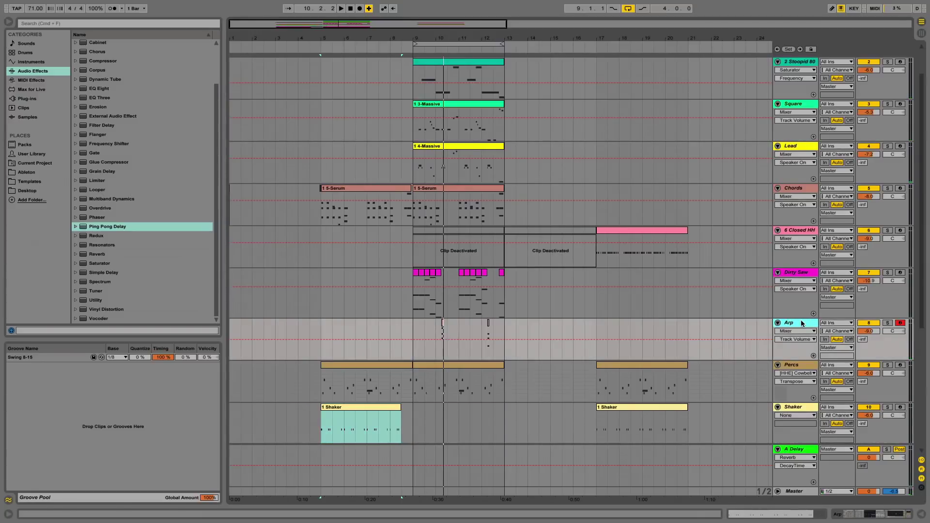
# Try the four-bar loop region at bar 1, and set it back around the bass clip at bar 9
pyautogui.scroll(1, 248, 180)
pyautogui.click(449, 230)
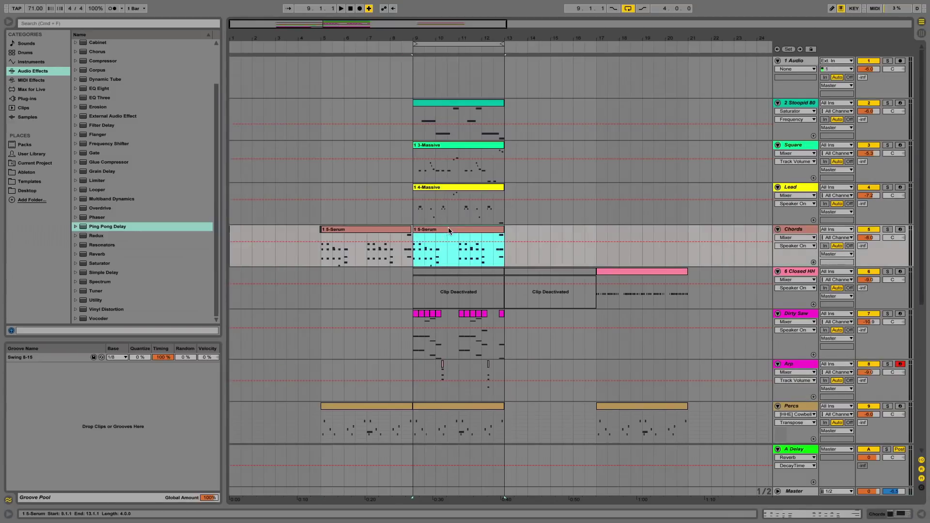
pyautogui.click(451, 103)
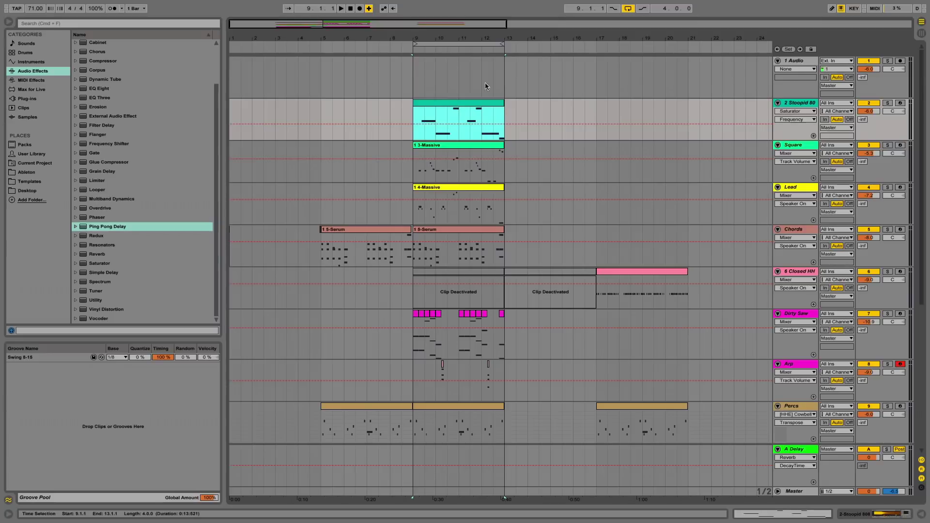
pyautogui.moveTo(462, 45); pyautogui.dragTo(290, 46)
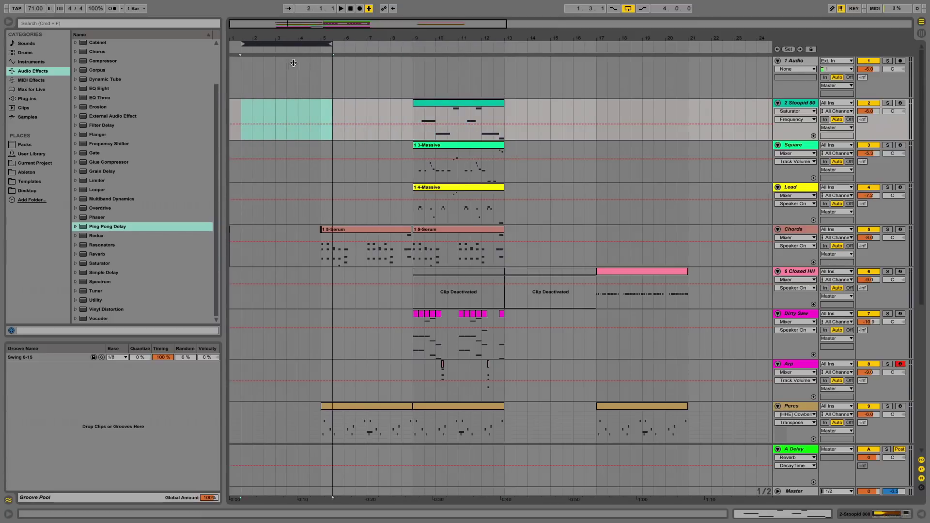
pyautogui.click(459, 104)
pyautogui.moveTo(292, 47)
pyautogui.mouseDown()
pyautogui.moveTo(393, 47)
pyautogui.moveTo(283, 47)
pyautogui.mouseUp()
pyautogui.click(482, 108)
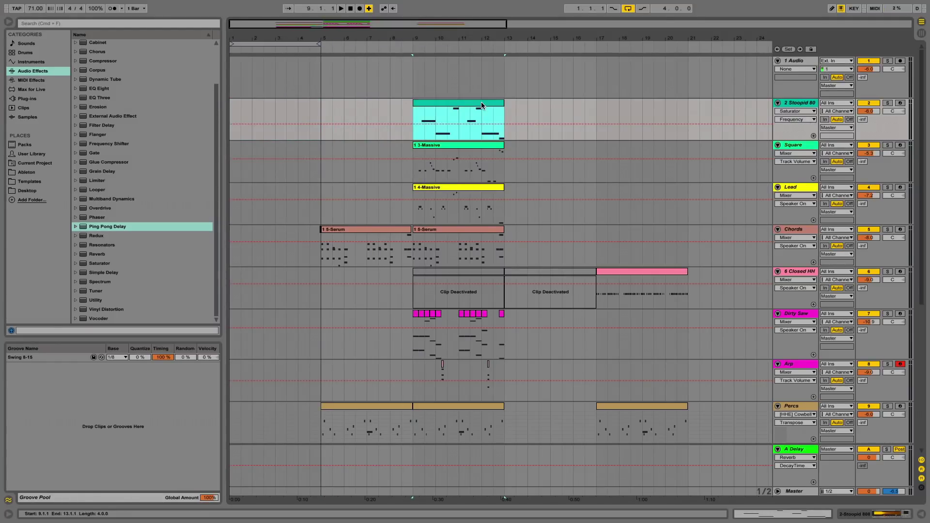
pyautogui.press('super+l')
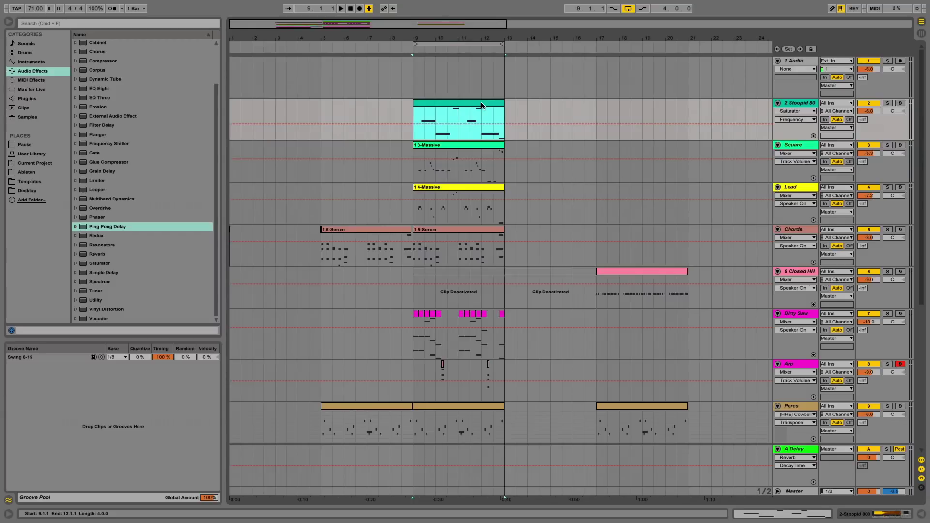
# Select the looped bars 9 to 13 across all tracks and duplicate them to bar 13
pyautogui.press('super+shift+l')
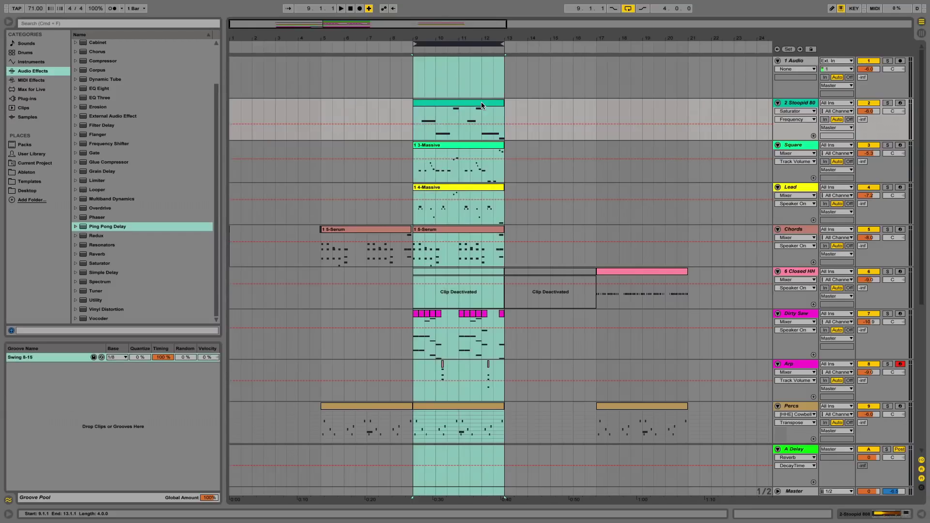
pyautogui.press('super+d')
pyautogui.scroll(-5, 481, 102)
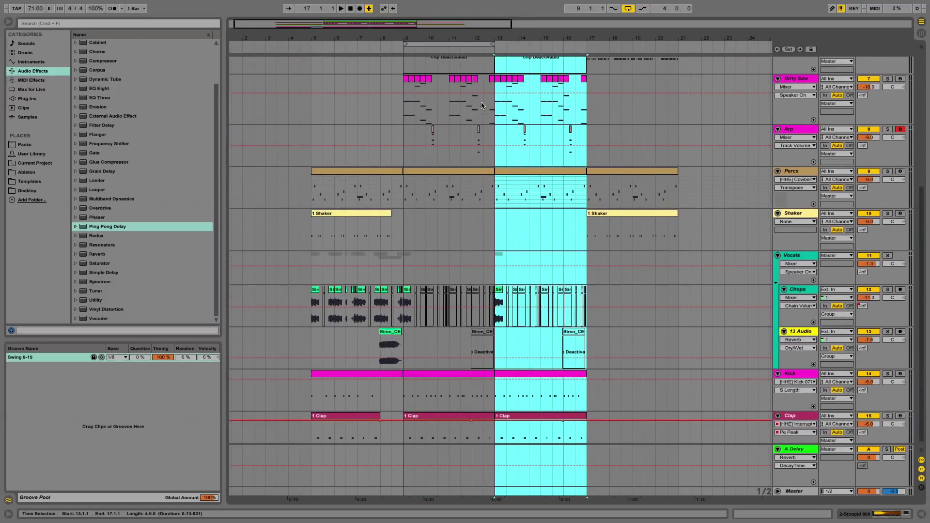
pyautogui.scroll(3, 481, 102)
pyautogui.scroll(-4, 481, 102)
pyautogui.scroll(1, 489, 263)
pyautogui.hscroll(2, 555, 314)
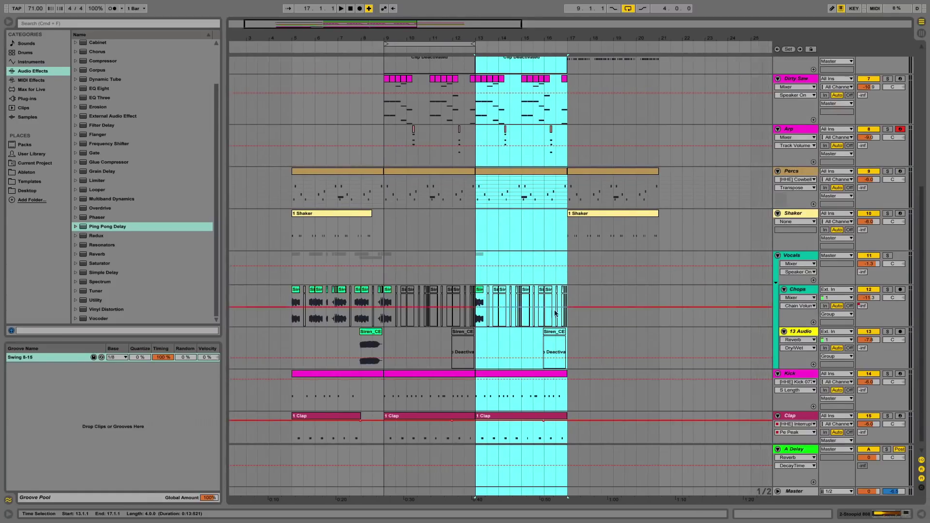
# Copy the vocal clips of bars 5 to 9 on the Chops and 13 Audio tracks to bar 17
pyautogui.hscroll(1, 555, 314)
pyautogui.click(552, 335)
pyautogui.click(547, 318)
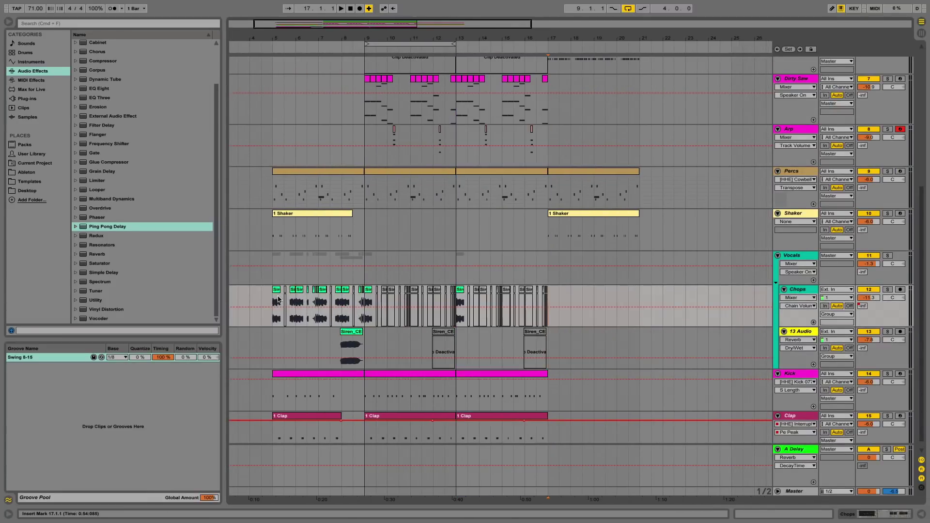
pyautogui.moveTo(273, 306); pyautogui.dragTo(364, 342)
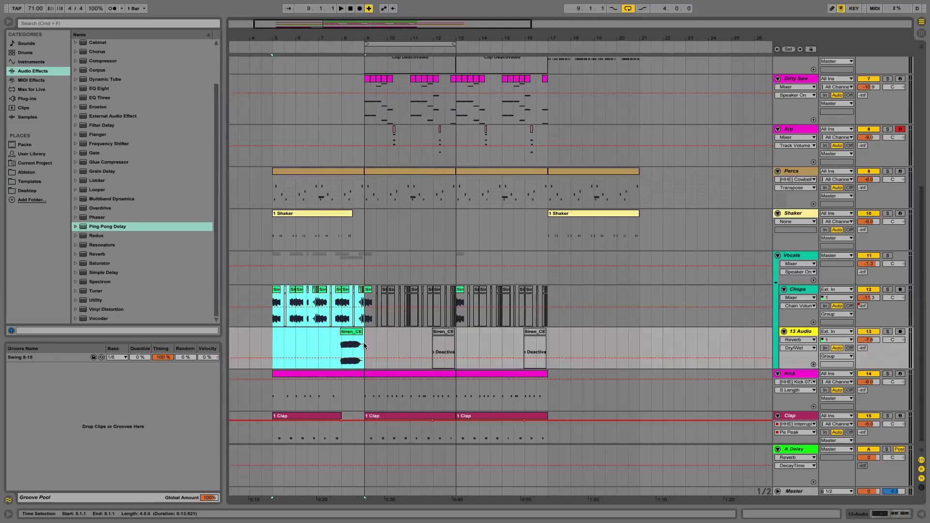
pyautogui.hotkey('ctrl', 'd')
# Reactivate the deactivated Siren clip just before bar 17 on the 13 Audio track and audition it with the other tracks
pyautogui.click(536, 334)
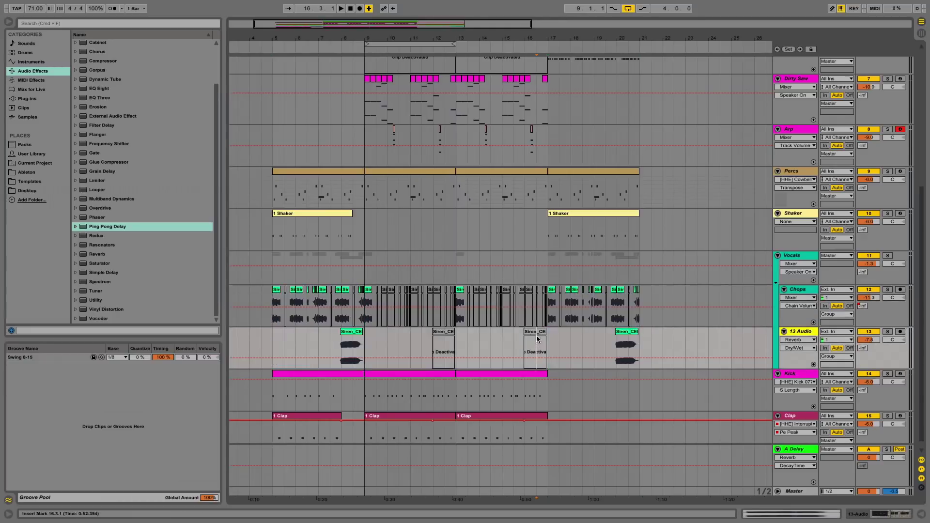
pyautogui.press('0')
pyautogui.press('space')
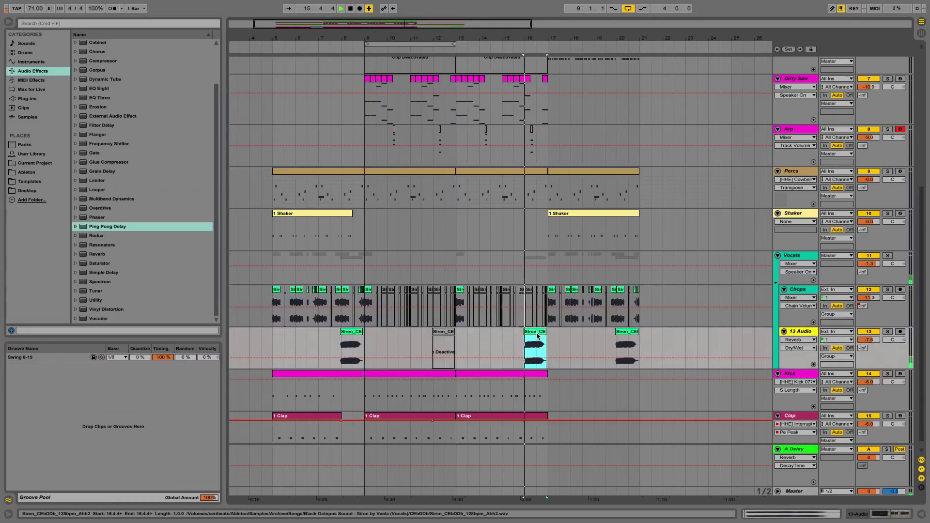
pyautogui.scroll(10, 536, 333)
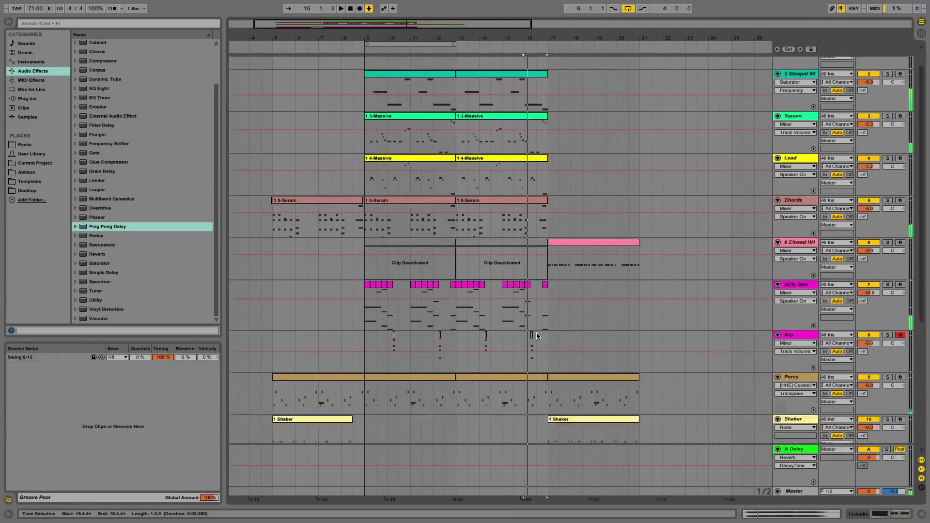
# Duplicate the Dirty Saw clips of bars 13 to 17 to bar 17 and audition the track soloed
pyautogui.click(368, 311)
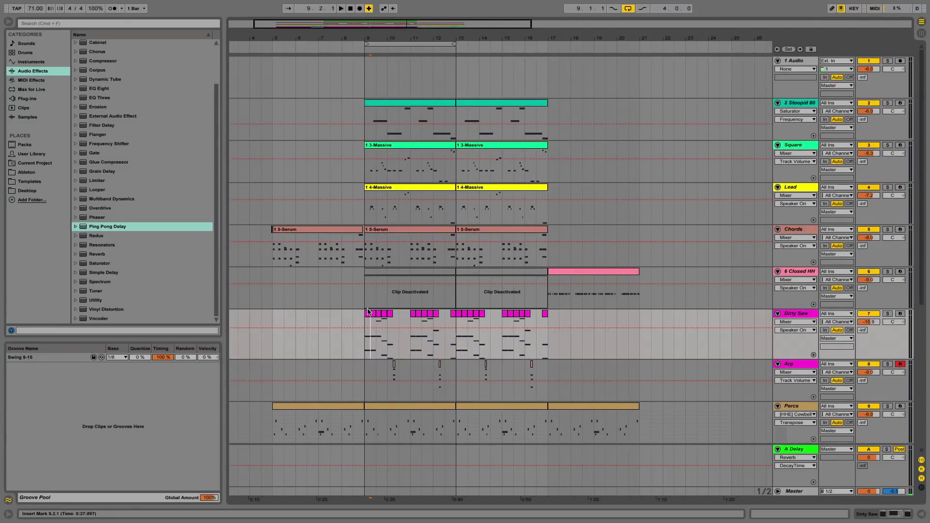
pyautogui.click(459, 326)
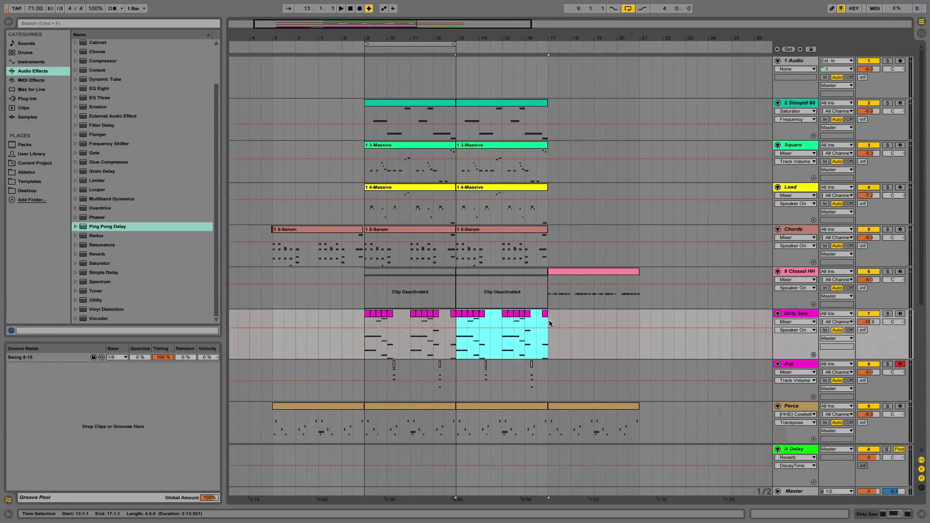
pyautogui.hotkey('ctrl', 'd')
pyautogui.click(887, 314)
pyautogui.press('space')
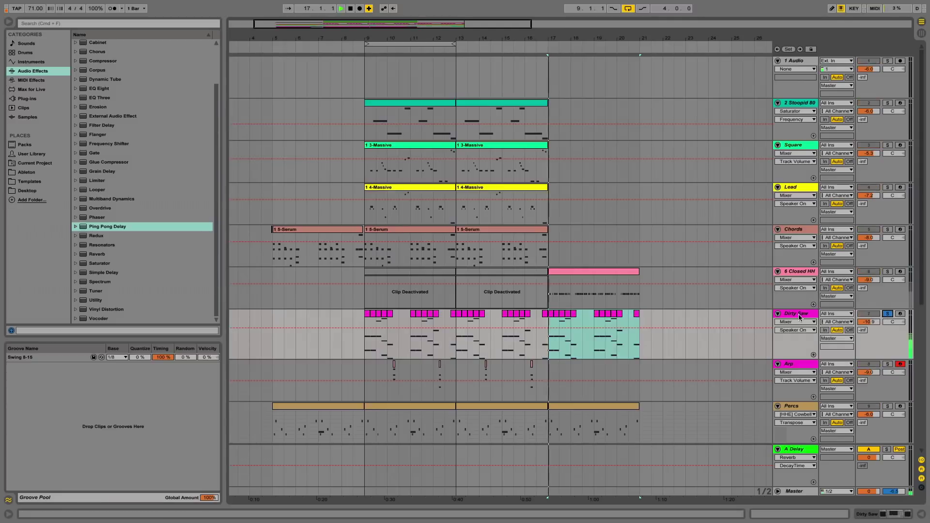
# Open the Dirty Saw track's devices and examine the ShaperBox Beat Deformer 3 time settings in its plug-in window
pyautogui.doubleClick(807, 314)
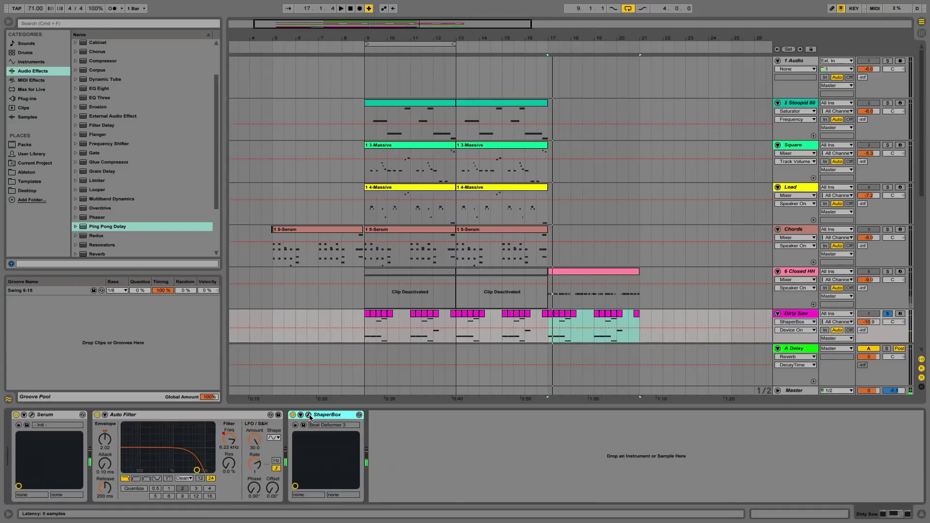
pyautogui.moveTo(654, 146); pyautogui.dragTo(545, 158)
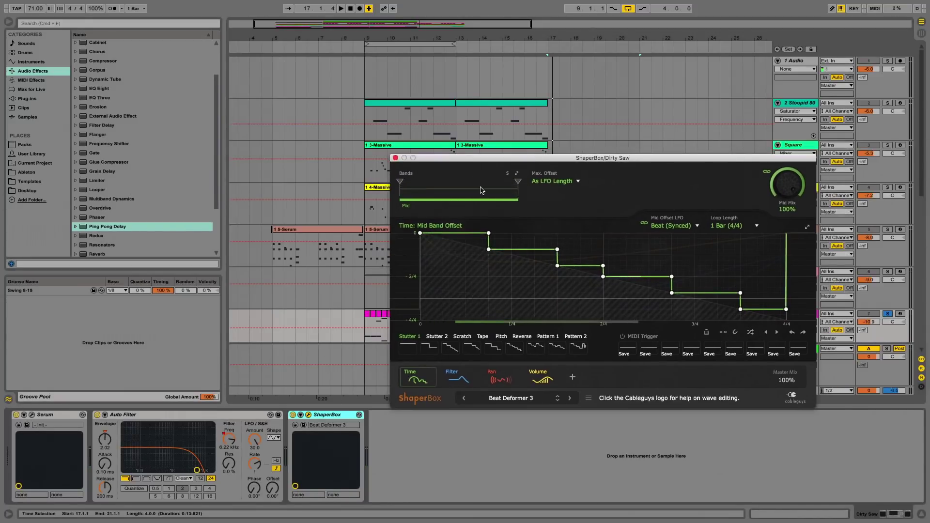
pyautogui.click(395, 158)
pyautogui.scroll(-2, 574, 307)
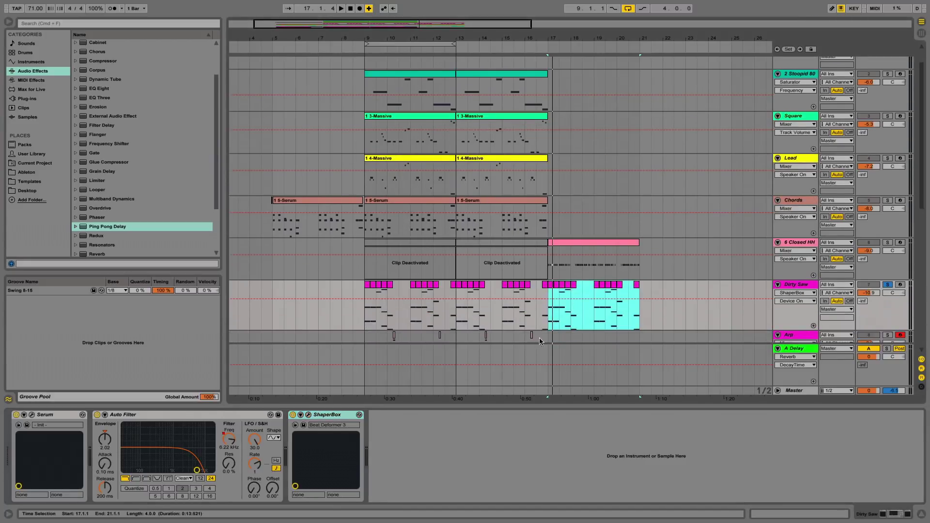
# Switch ShaperBox off on Dirty Saw, automate its Device On to on for bars 17 to 21, and audition the change
pyautogui.click(292, 415)
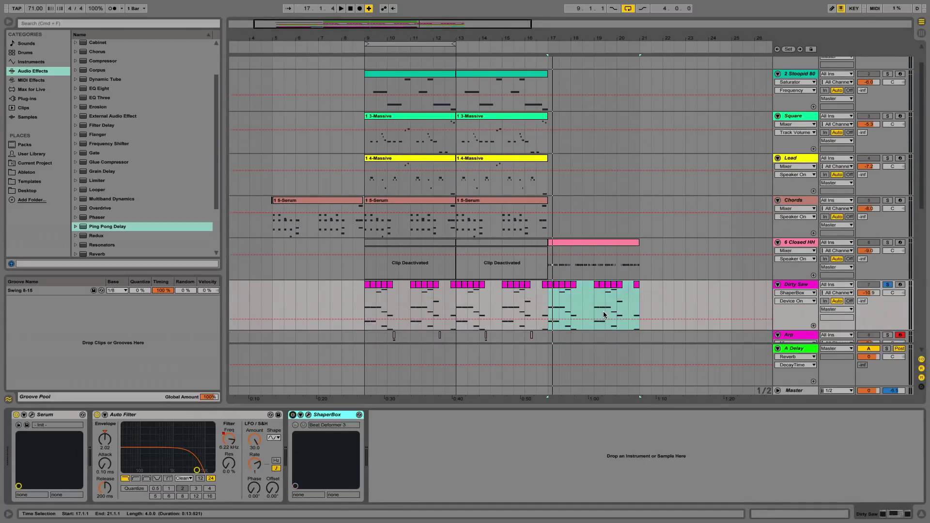
pyautogui.moveTo(601, 318); pyautogui.dragTo(557, 298)
pyautogui.press('space')
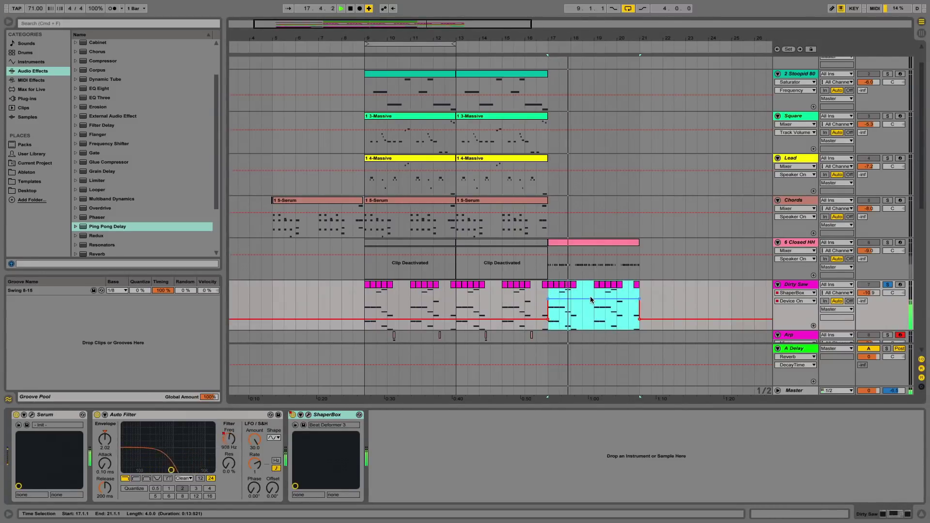
pyautogui.press('space')
# Automate ShaperBox's Device On to on for bar 14 of the Dirty Saw track
pyautogui.scroll(-3, 591, 291)
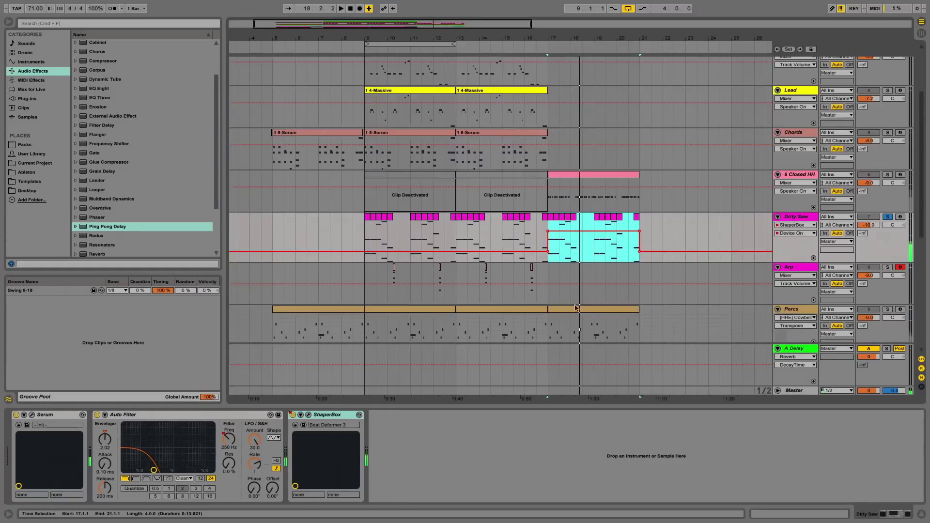
pyautogui.click(591, 263)
pyautogui.moveTo(572, 245); pyautogui.dragTo(545, 257)
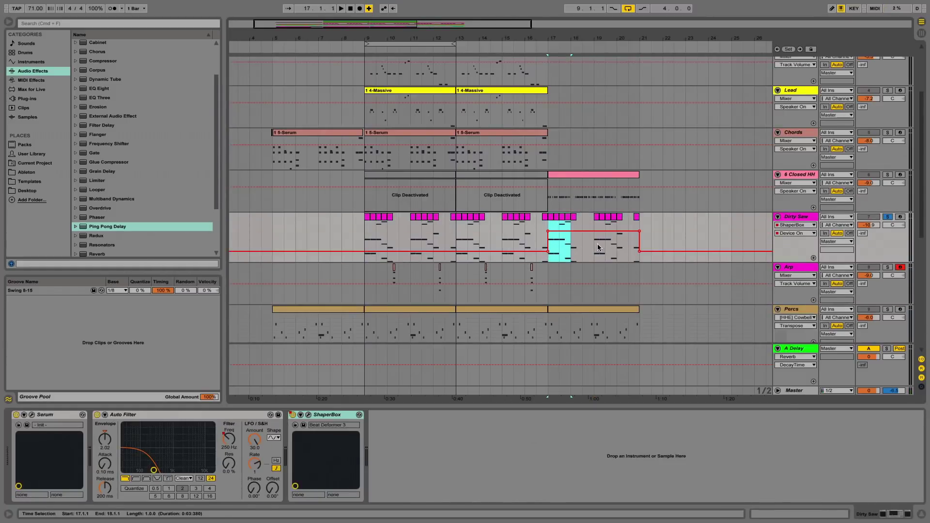
pyautogui.click(615, 245)
pyautogui.scroll(-4, 630, 242)
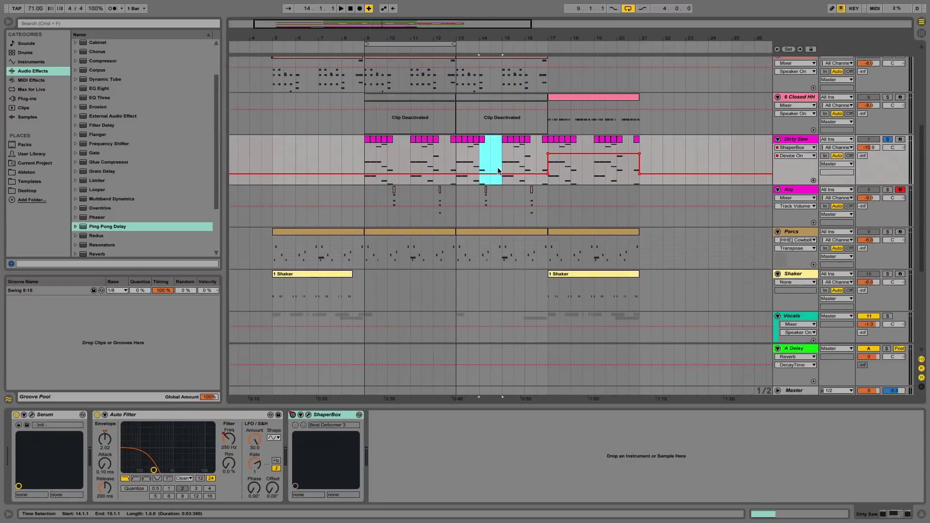
# Automate ShaperBox on for bar 16 of Dirty Saw, keep it off from 16.4.1 to 17.1.1, and audition the bar
pyautogui.moveTo(527, 164); pyautogui.dragTo(545, 163)
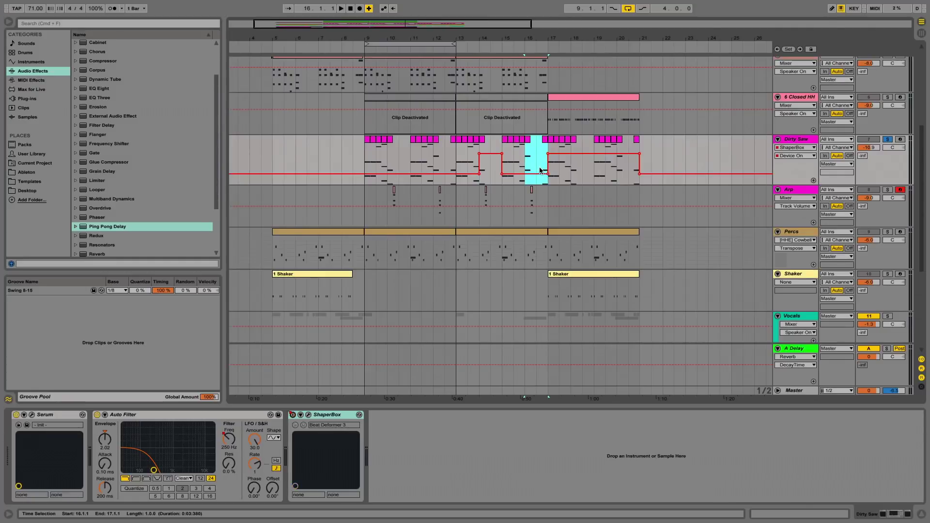
pyautogui.moveTo(529, 42); pyautogui.dragTo(541, 118)
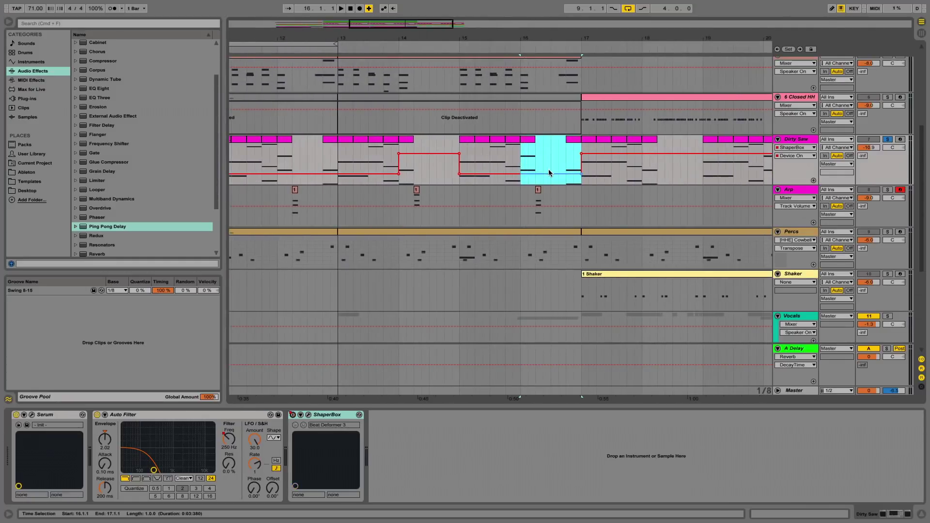
pyautogui.press('space')
pyautogui.moveTo(549, 170); pyautogui.dragTo(567, 181)
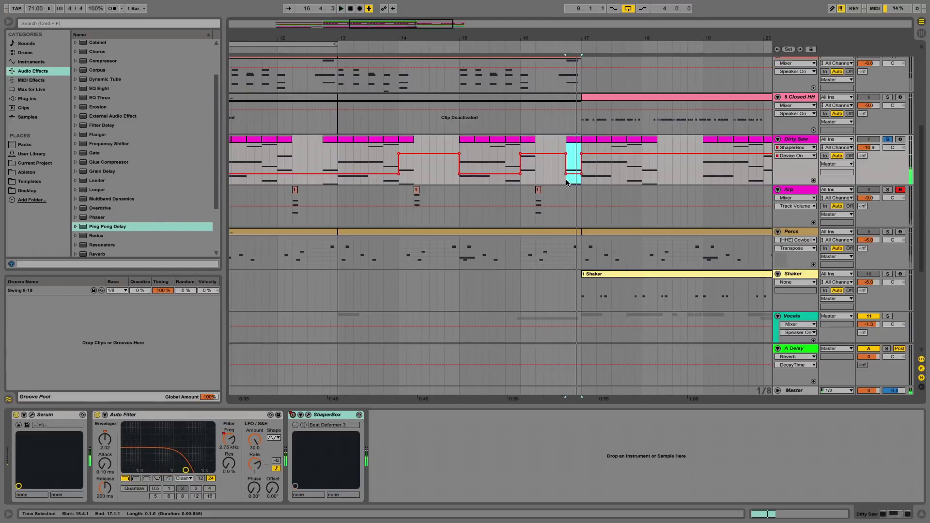
# Play back from 16.3.3 to check the Dirty Saw ShaperBox switching just before bar 17
pyautogui.click(559, 174)
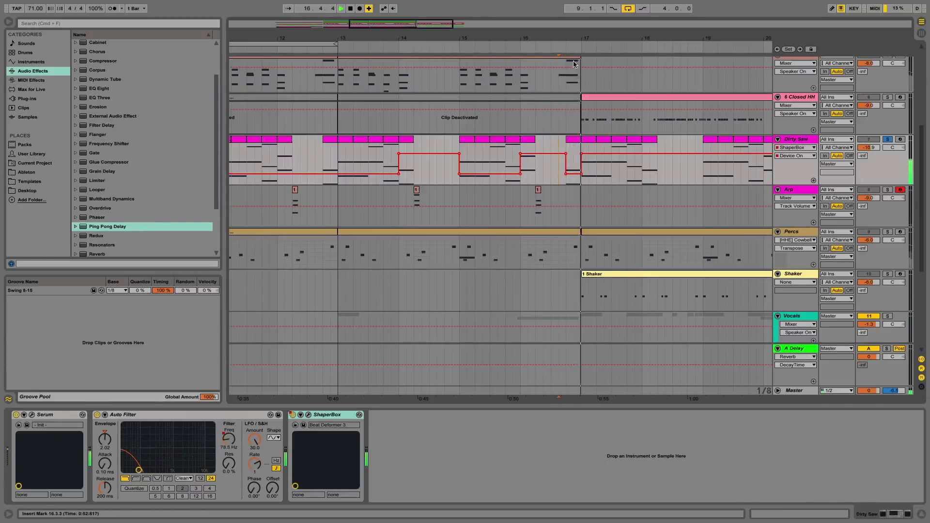
pyautogui.press('space')
pyautogui.moveTo(575, 39); pyautogui.dragTo(574, 12)
# Duplicate the Kick and Clap clips of bars 9 to 17 so both parts continue from bar 17 to bar 25
pyautogui.scroll(6, 491, 162)
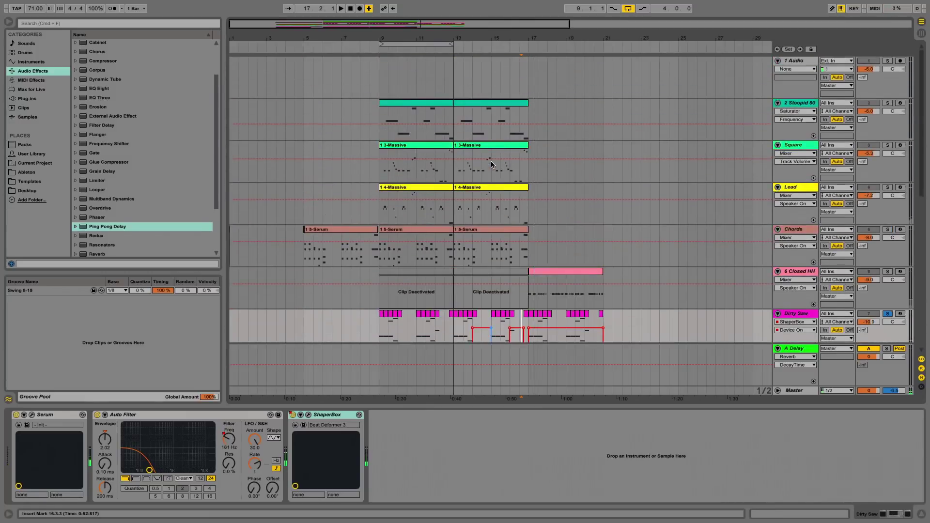
pyautogui.scroll(-5, 490, 162)
pyautogui.scroll(4, 490, 162)
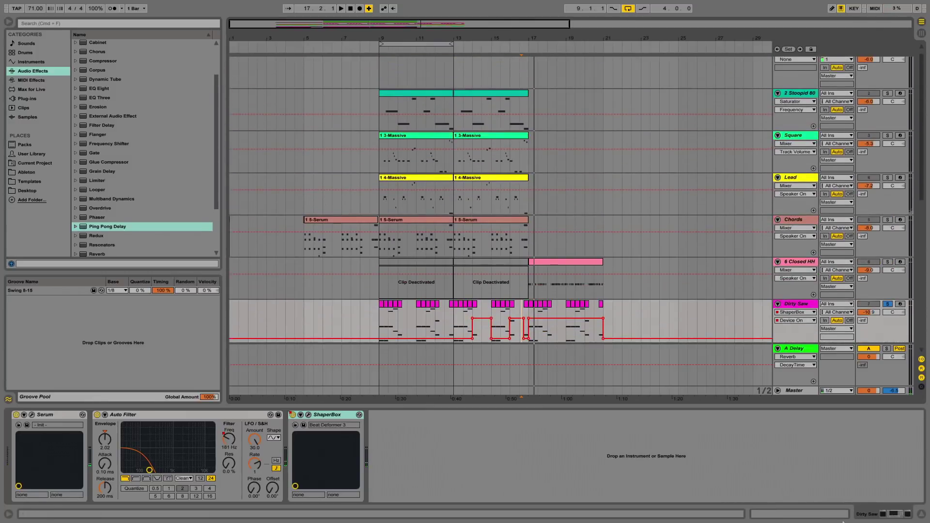
pyautogui.click(922, 514)
pyautogui.scroll(-5, 519, 237)
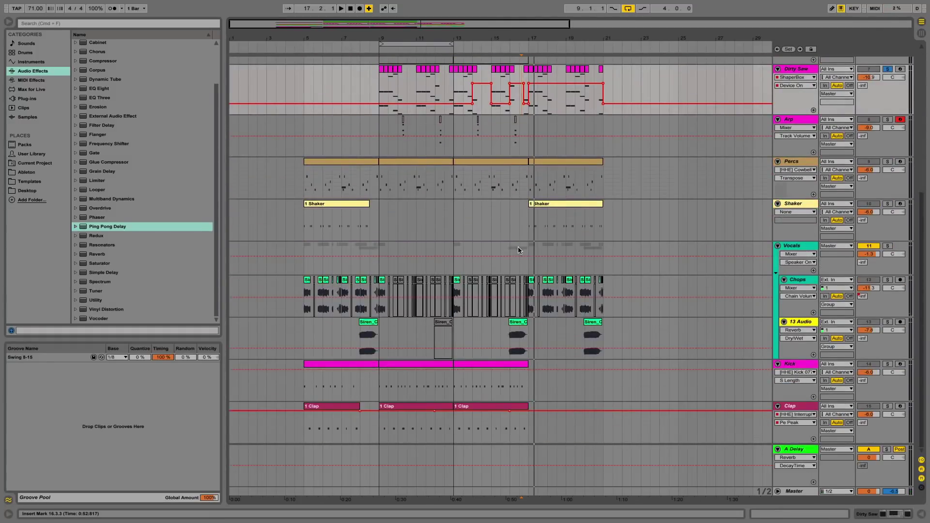
pyautogui.click(503, 369)
pyautogui.keyDown('shift'); pyautogui.click(435, 364); pyautogui.keyUp('shift')
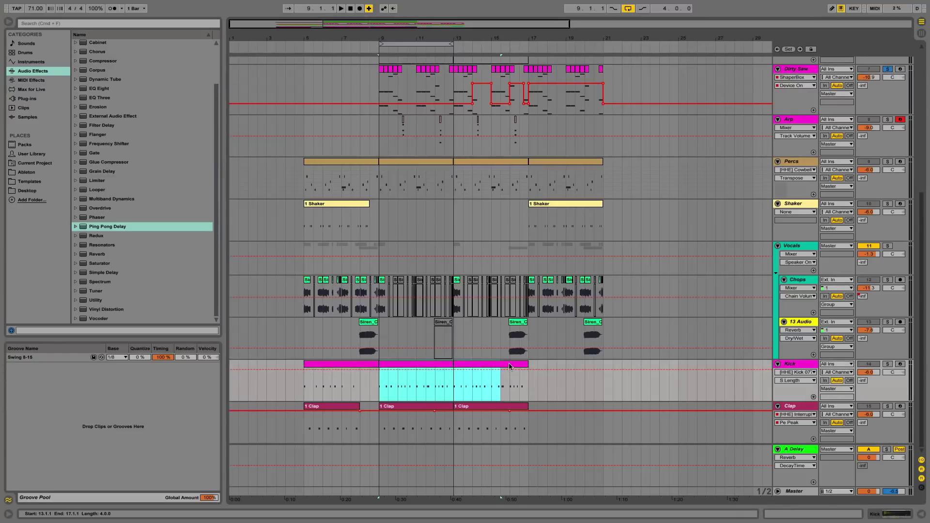
pyautogui.hotkey('ctrl', 'd')
pyautogui.click(411, 406)
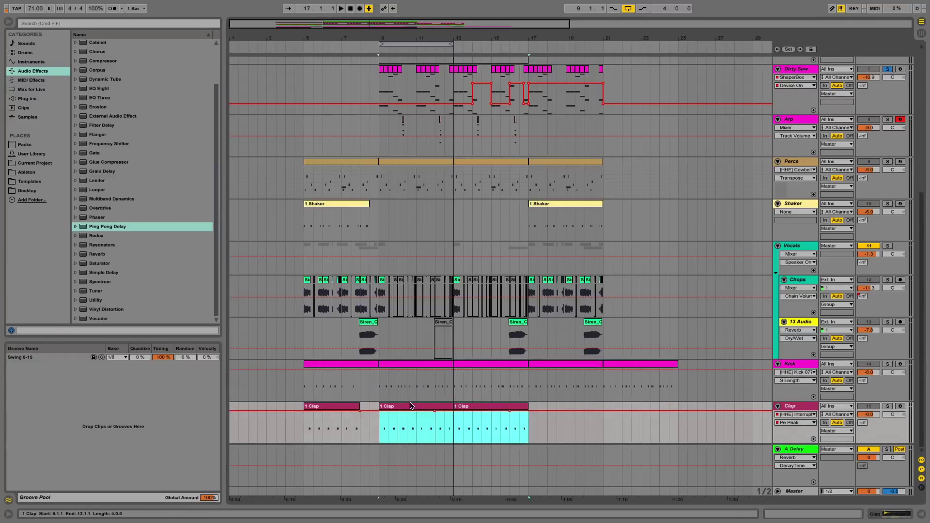
pyautogui.hotkey('ctrl', 'd')
# Shorten the Clap clip that starts at bar 13 so it ends at about 16.3.4
pyautogui.click(444, 406)
pyautogui.moveTo(453, 406)
pyautogui.mouseDown()
pyautogui.moveTo(444, 407)
pyautogui.moveTo(453, 407)
pyautogui.mouseUp()
pyautogui.moveTo(526, 405); pyautogui.dragTo(522, 406)
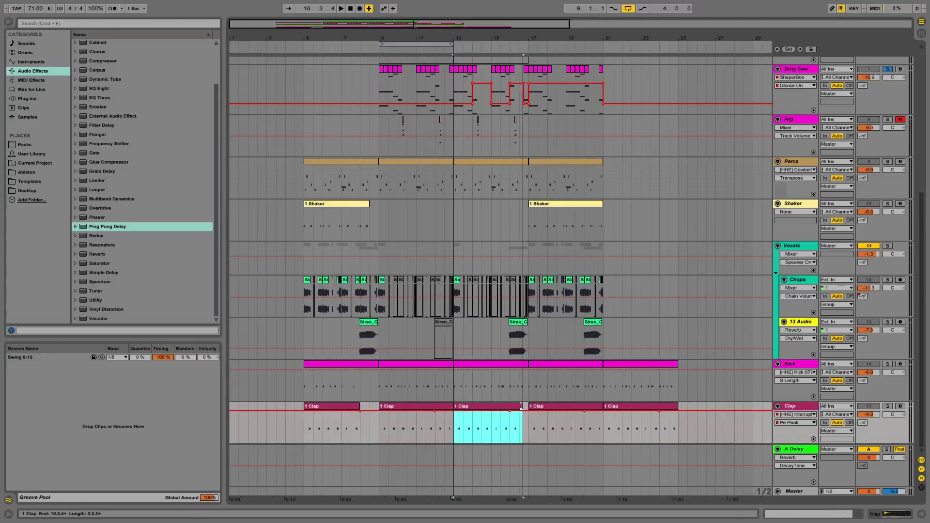
pyautogui.click(520, 424)
# Reactivate the Closed HH part from 16.3.1 to 17.1.1 and audition it with the track soloed
pyautogui.scroll(10, 519, 335)
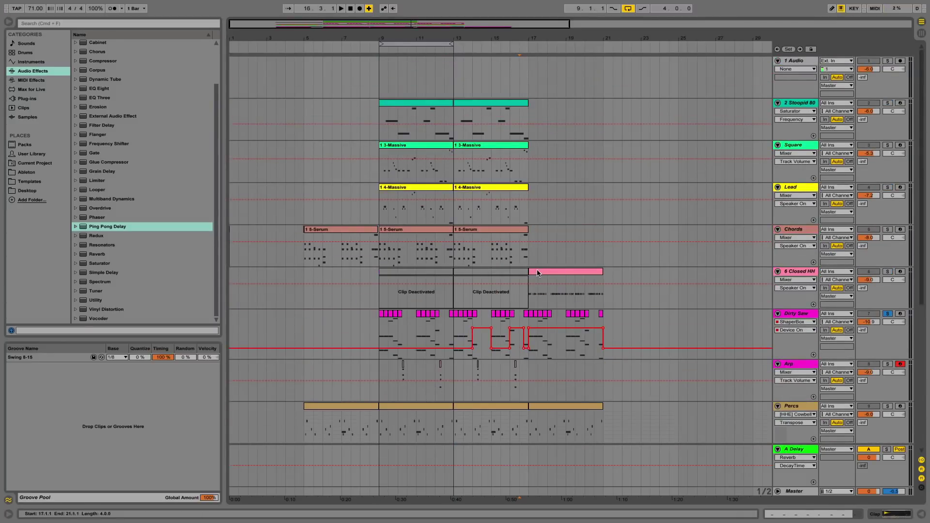
pyautogui.click(527, 293)
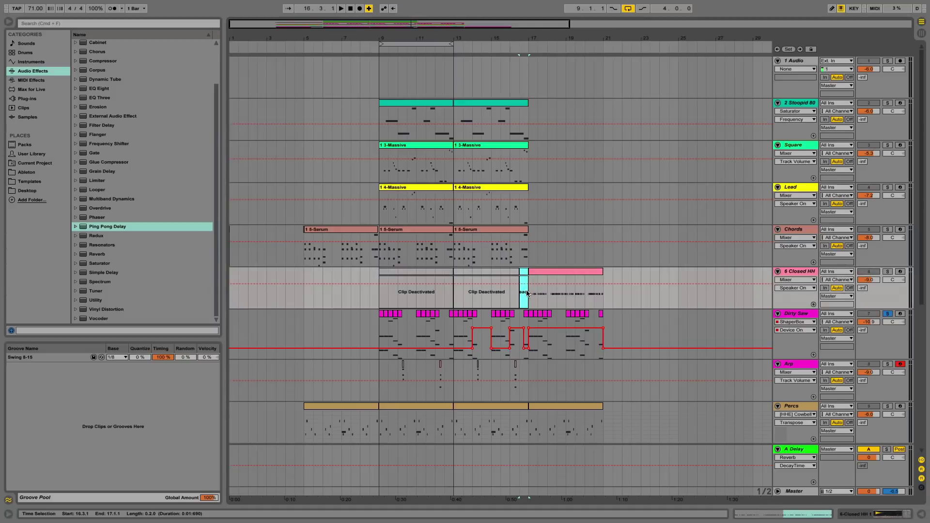
pyautogui.press('space')
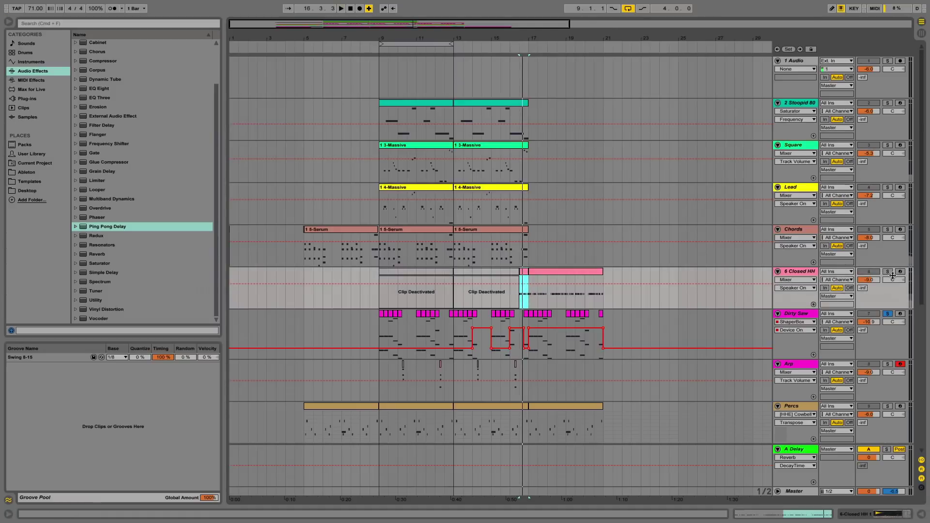
pyautogui.click(888, 272)
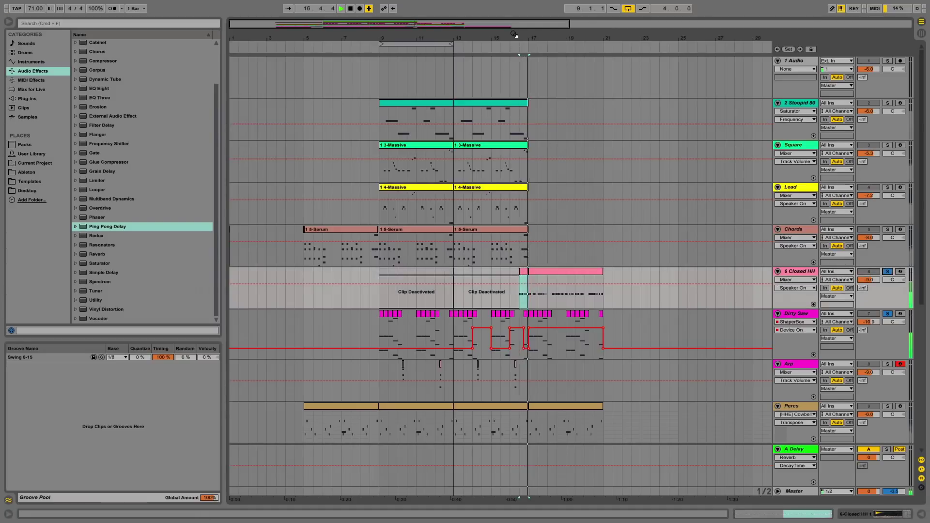
# Automate Closed HH's Track Volume to ramp up from about -28.9 dB at 16.3.1 to its regular level at 17.1.1
pyautogui.moveTo(514, 35); pyautogui.dragTo(515, 73)
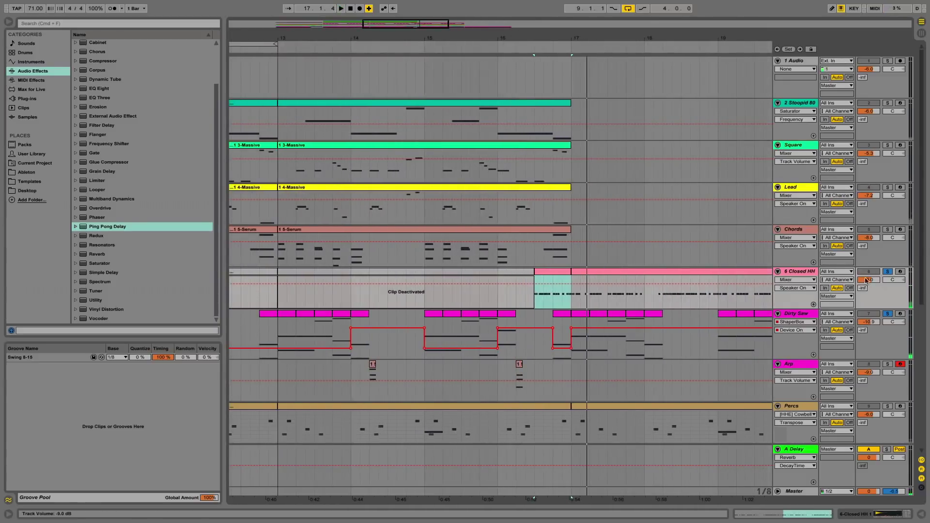
pyautogui.doubleClick(802, 273)
pyautogui.click(866, 280)
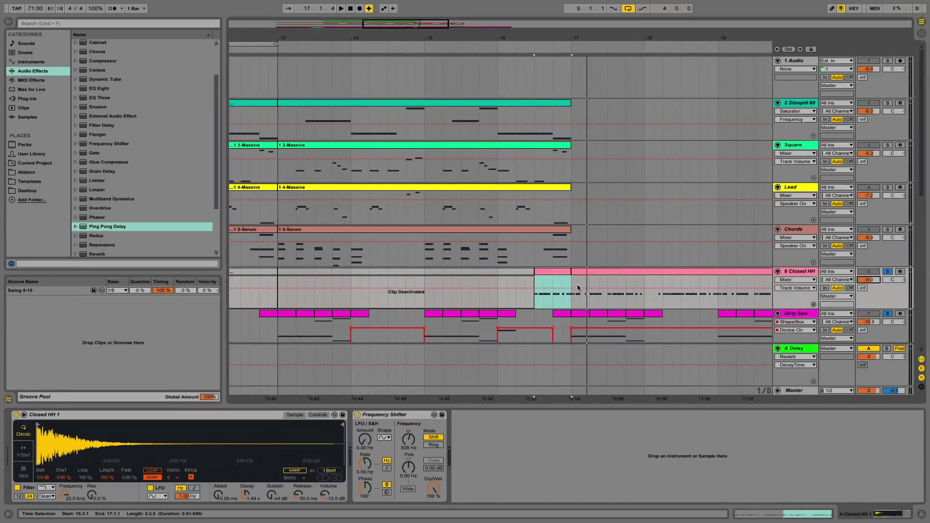
pyautogui.moveTo(564, 293); pyautogui.dragTo(564, 301)
pyautogui.click(572, 308)
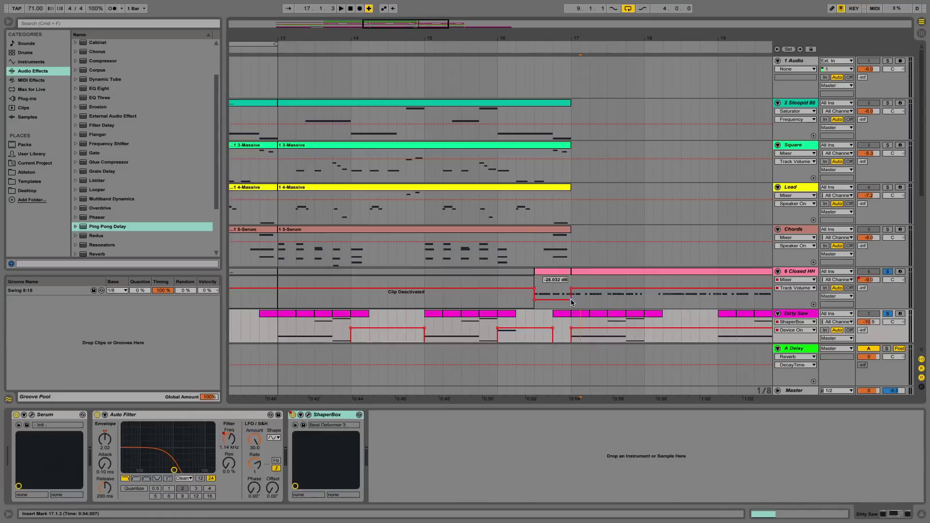
pyautogui.click(571, 300)
# Audition the Closed HH volume fade-in from 16.3.1 into bar 17
pyautogui.press('space')
pyautogui.press('space')
pyautogui.click(542, 281)
pyautogui.press('space')
pyautogui.press('space')
pyautogui.click(534, 281)
pyautogui.press('space')
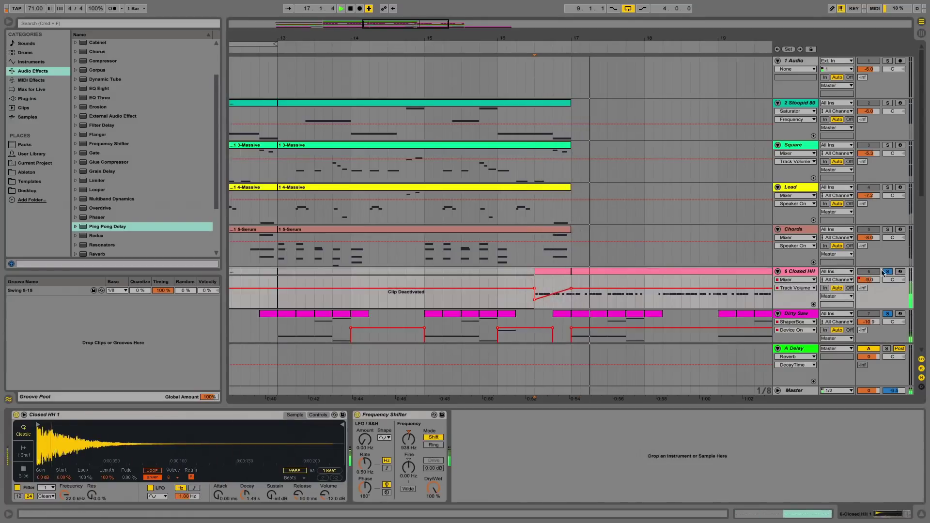
pyautogui.press('space')
# Duplicate the Stoopid 808 and Square clips of bars 9 to 17 to continue from bar 17 to bar 25
pyautogui.moveTo(525, 38); pyautogui.dragTo(523, 17)
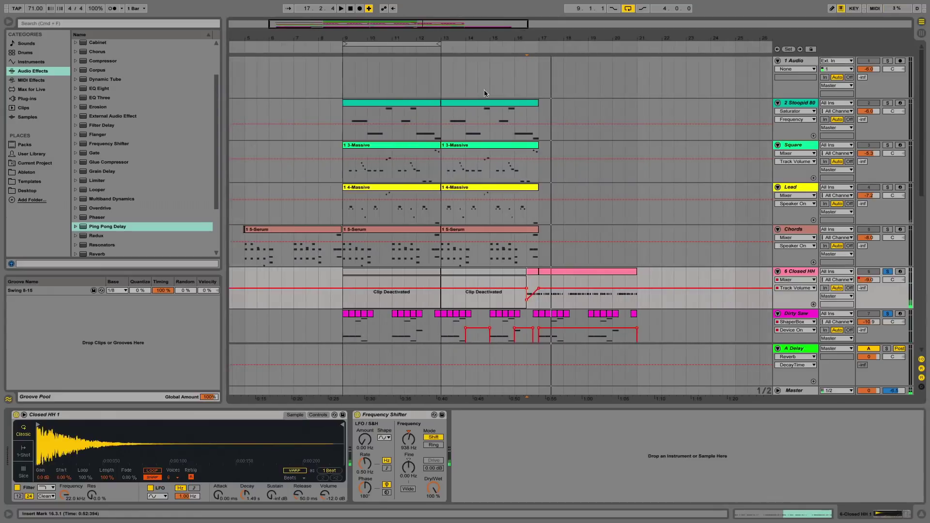
pyautogui.click(392, 106)
pyautogui.scroll(-5, 486, 131)
pyautogui.scroll(5, 487, 130)
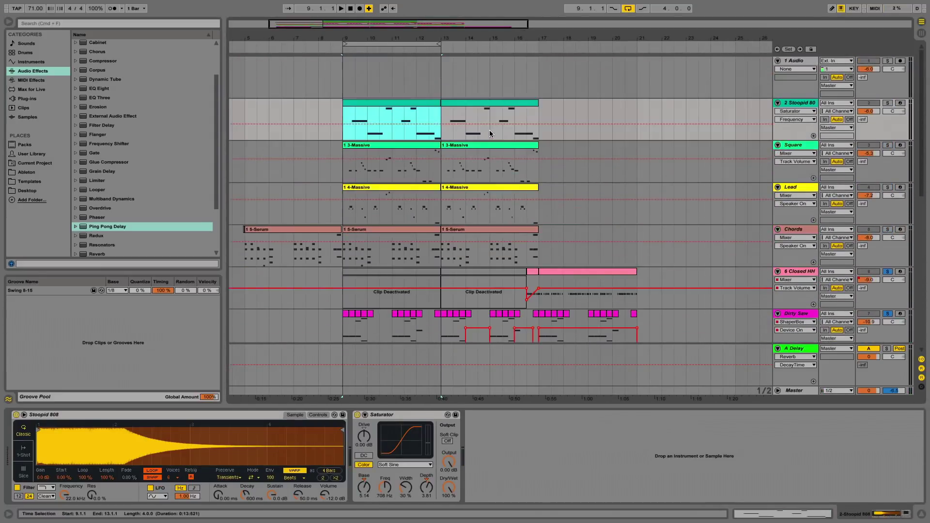
pyautogui.keyDown('shift'); pyautogui.click(523, 151); pyautogui.keyUp('shift')
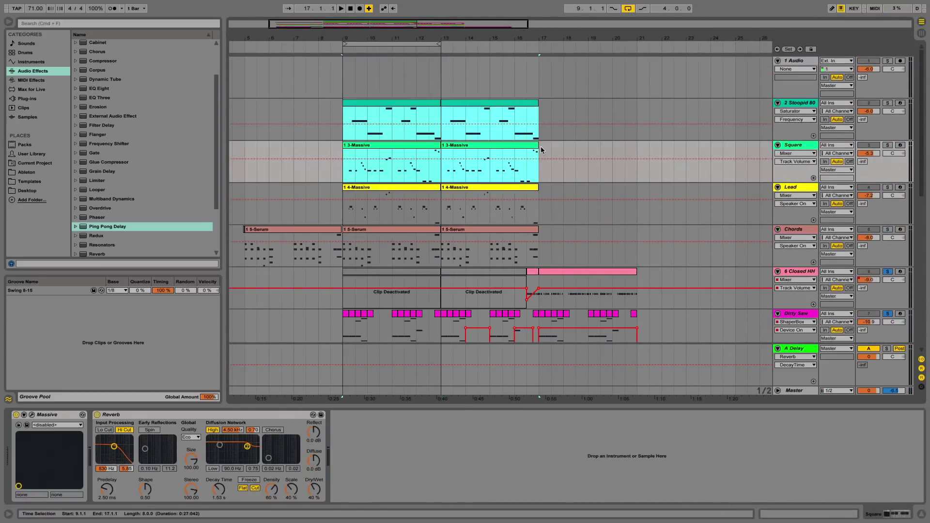
pyautogui.press('super+d')
# Copy bar 12 of the Square track to bar 8 as a lead-in and audition it with Square soloed
pyautogui.scroll(-4, 471, 149)
pyautogui.scroll(3, 466, 155)
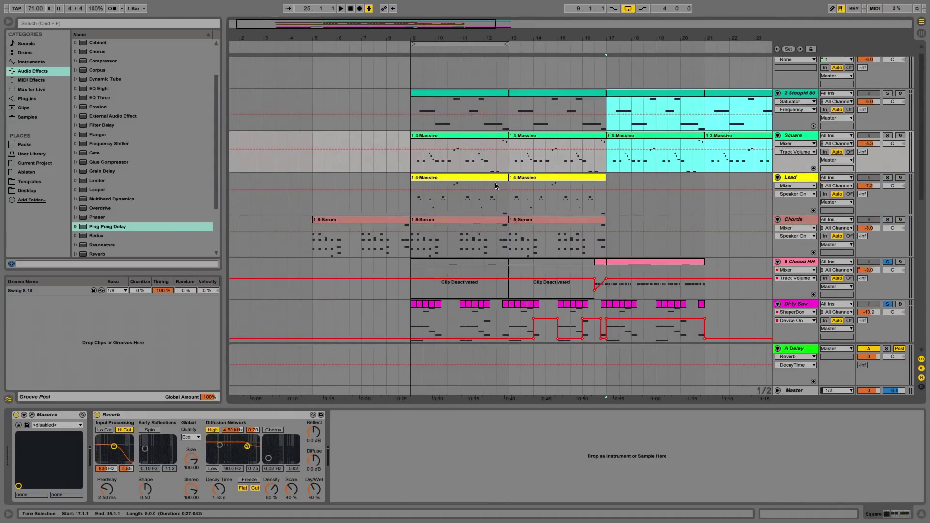
pyautogui.moveTo(483, 161); pyautogui.dragTo(507, 158)
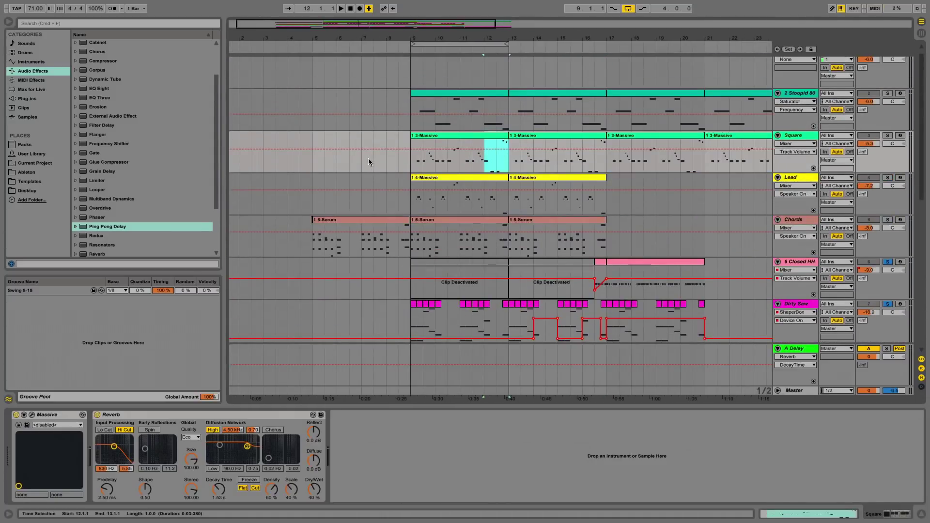
pyautogui.click(387, 152)
pyautogui.press('super+v')
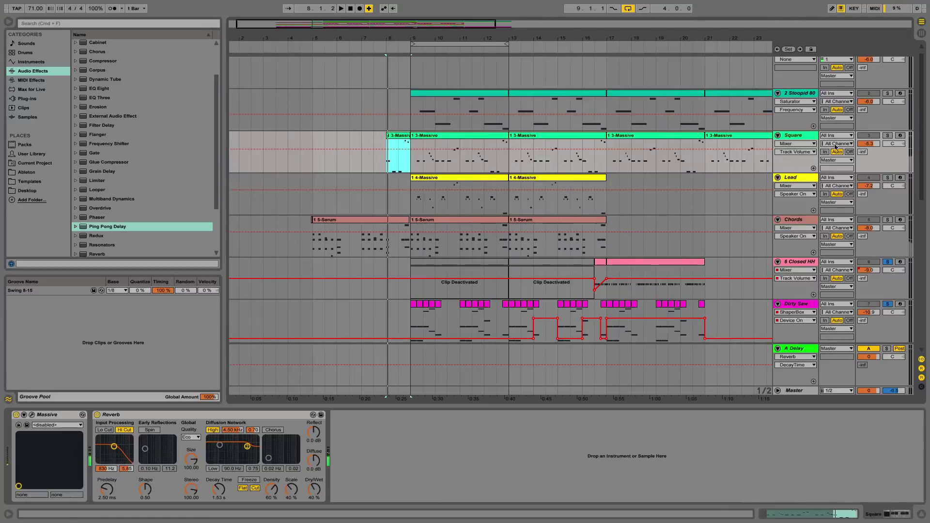
pyautogui.click(383, 125)
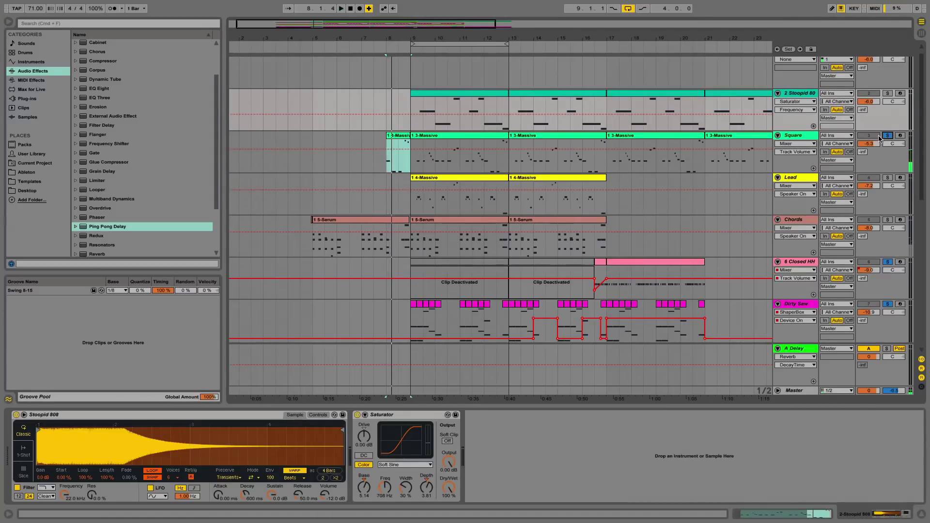
# Clear the track solos and play the full arrangement from bar 5
pyautogui.hscroll(-2, 384, 125)
pyautogui.scroll(1, 383, 125)
pyautogui.moveTo(420, 124); pyautogui.dragTo(142, 125)
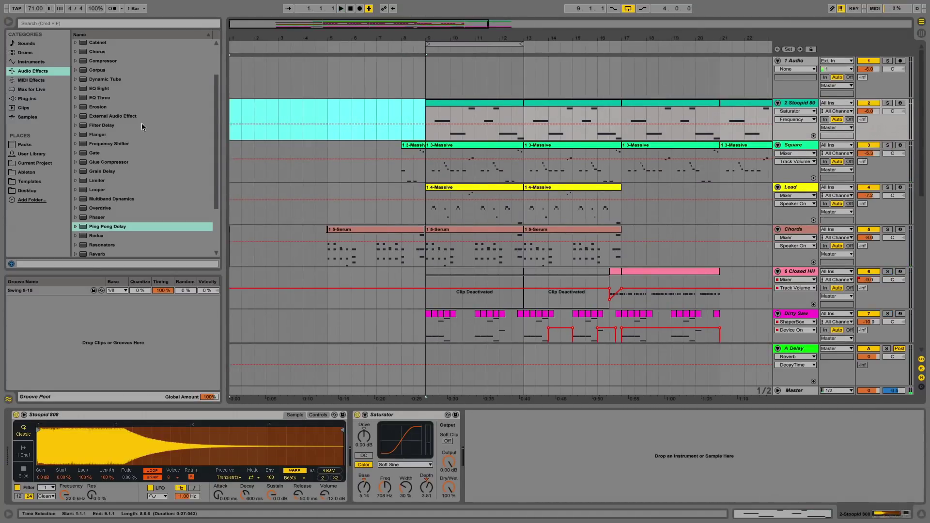
pyautogui.click(328, 160)
pyautogui.press('space')
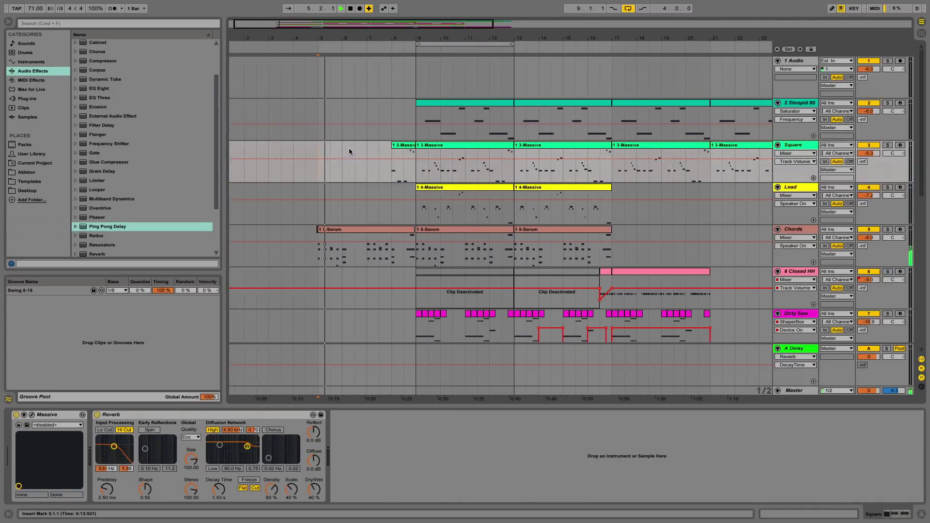
# Trim the start of the Square lead-in clip to 8.3.1 and transpose all its notes up one octave
pyautogui.moveTo(402, 144); pyautogui.dragTo(413, 145)
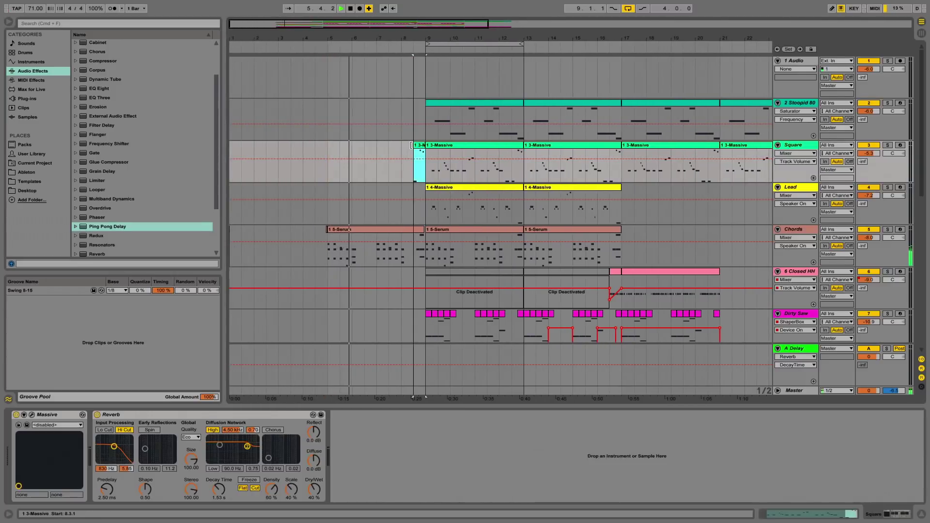
pyautogui.doubleClick(423, 146)
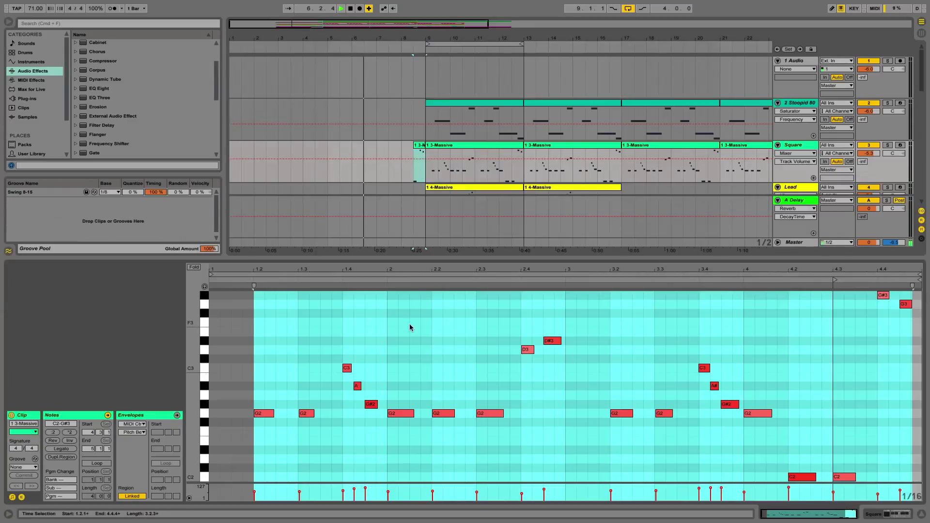
pyautogui.hotkey('shift', 'Up')
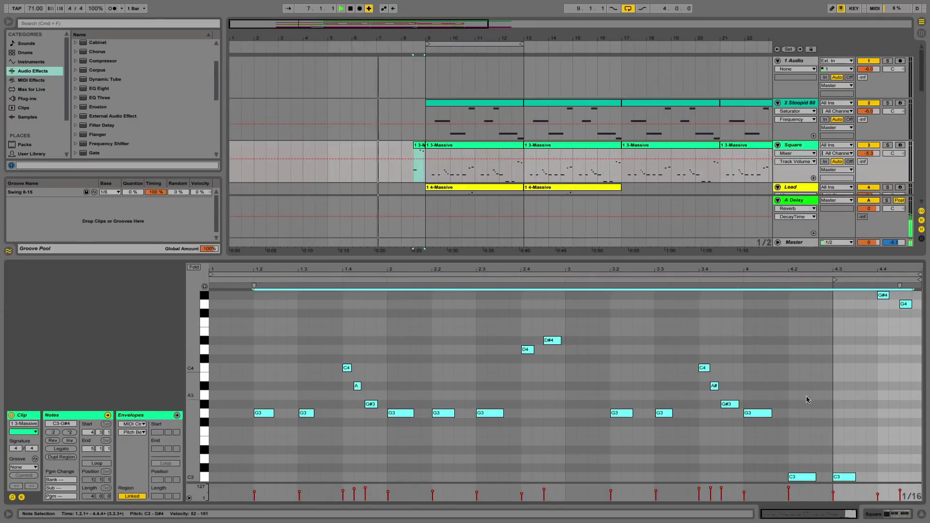
pyautogui.click(921, 514)
pyautogui.hscroll(3, 531, 251)
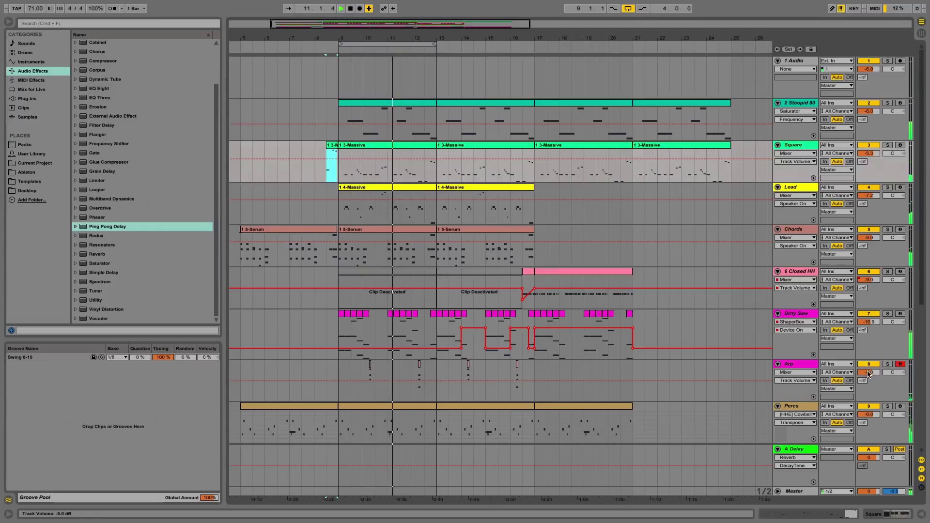
# Deactivate the two Percs clips spanning bars 9 to 17, and reactivate the one starting at bar 13
pyautogui.scroll(-3, 377, 245)
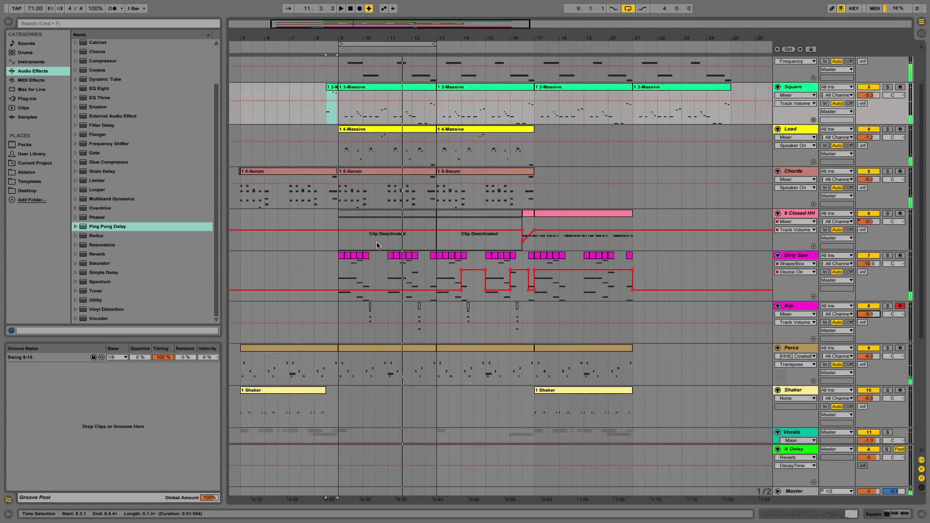
pyautogui.scroll(-3, 382, 243)
pyautogui.click(374, 300)
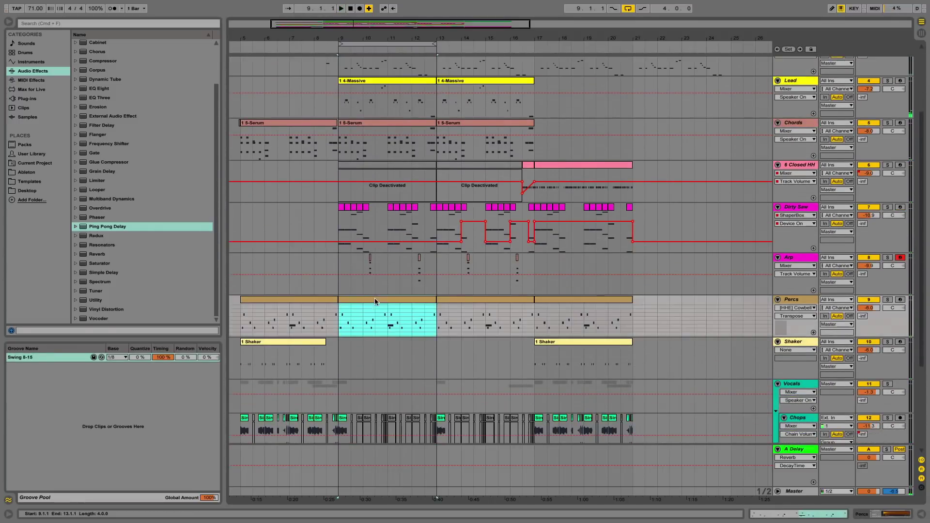
pyautogui.keyDown('shift'); pyautogui.click(487, 303); pyautogui.keyUp('shift')
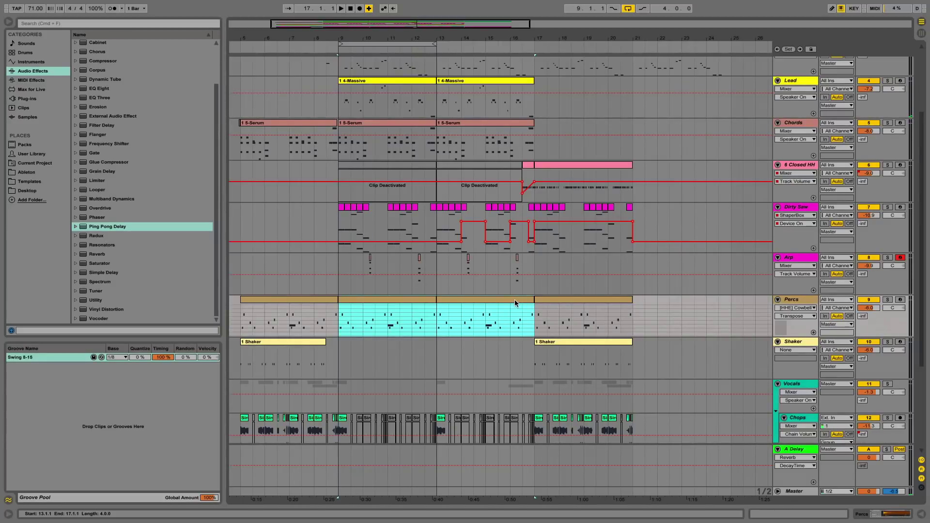
pyautogui.press('0')
pyautogui.click(510, 299)
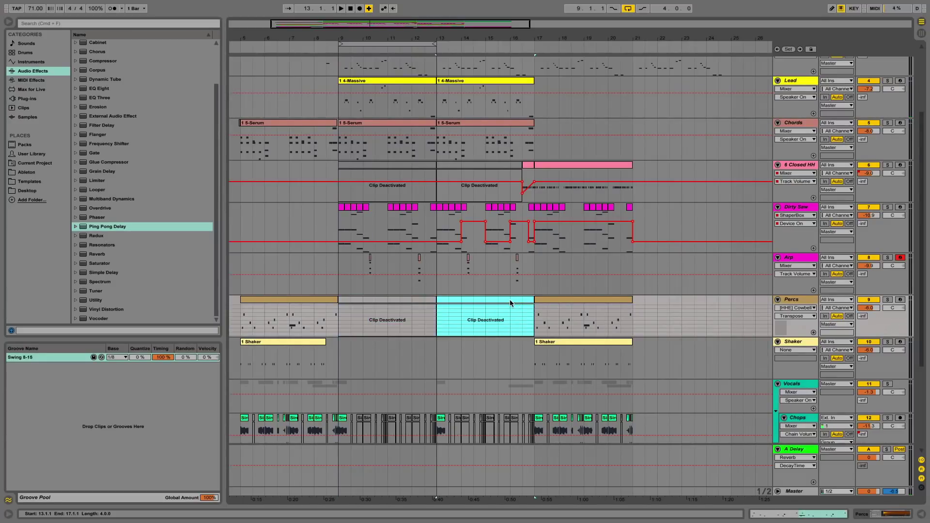
pyautogui.press('0')
# Open the Percs clip at bar 13 and deactivate its Tamb 4 and Tom 7 notes while auditioning
pyautogui.doubleClick(510, 299)
pyautogui.click(232, 297)
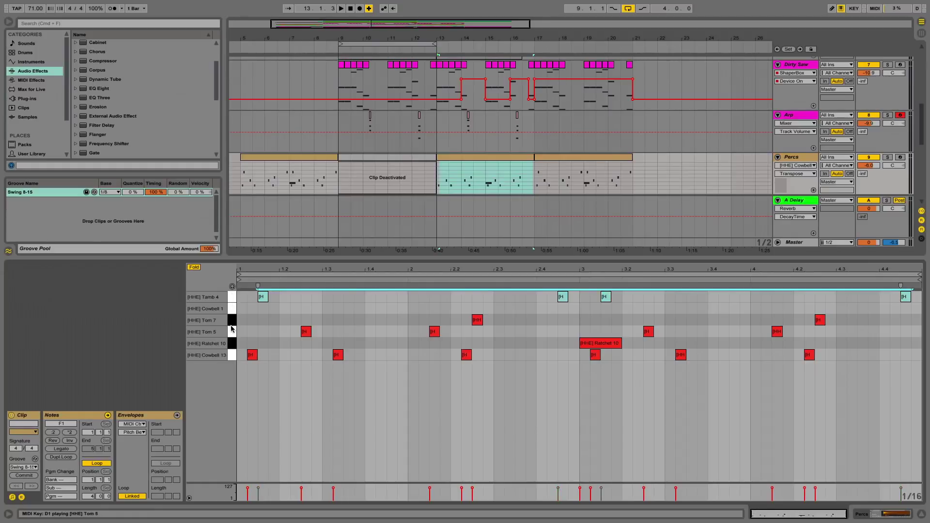
pyautogui.press('space')
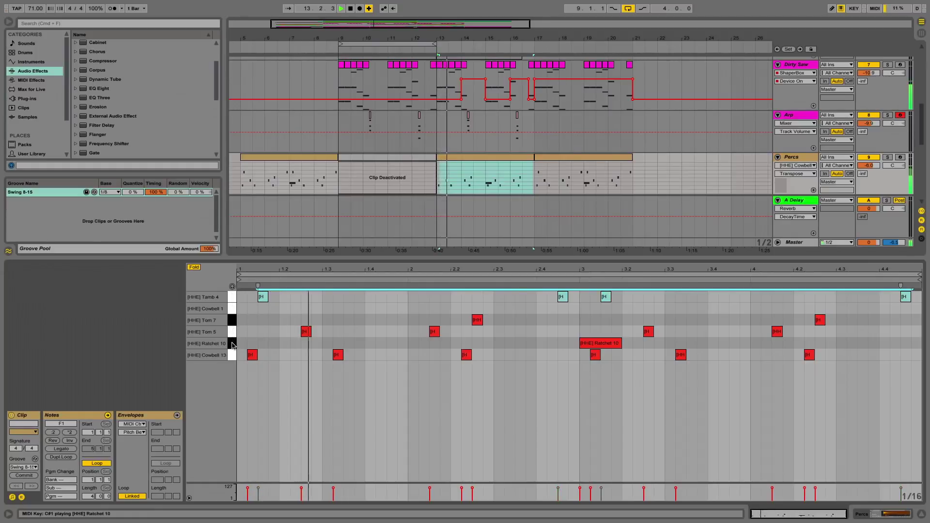
pyautogui.click(232, 320)
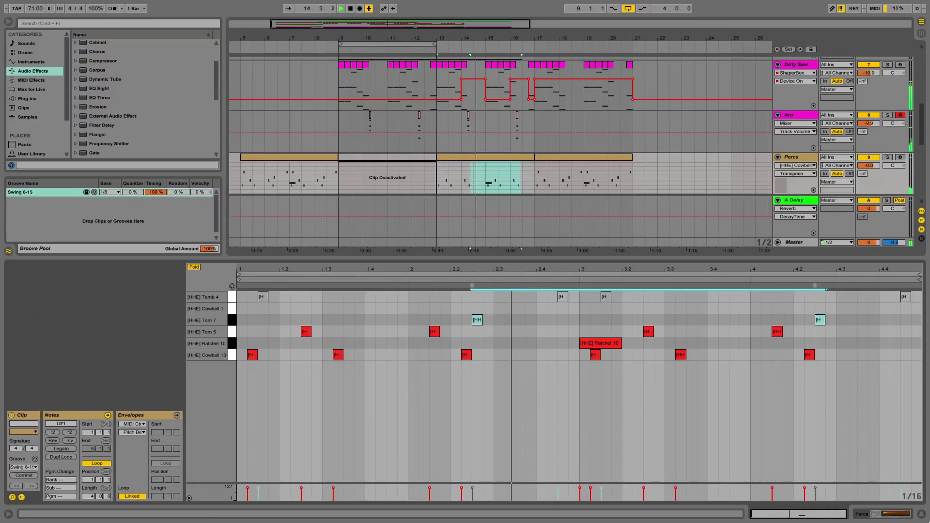
# Try deactivating the two Square clips spanning bars 9 to 17, audition from bar 9, and reactivate them
pyautogui.click(921, 515)
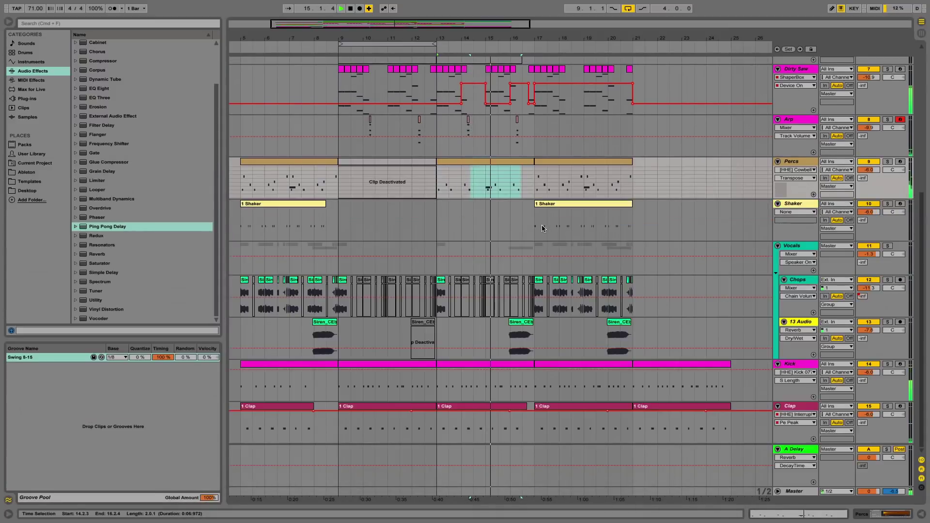
pyautogui.scroll(10, 542, 225)
pyautogui.press('space')
pyautogui.click(499, 145)
pyautogui.keyDown('shift'); pyautogui.click(377, 145); pyautogui.keyUp('shift')
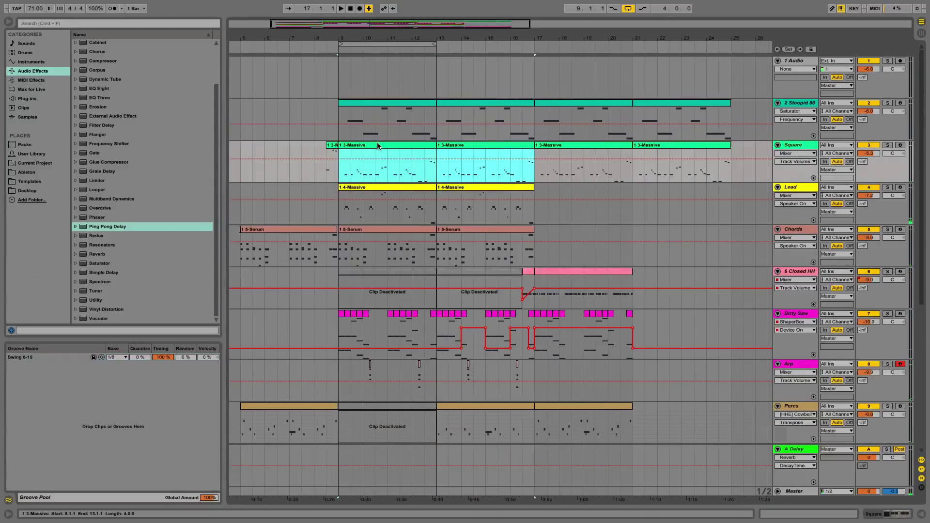
pyautogui.press('0')
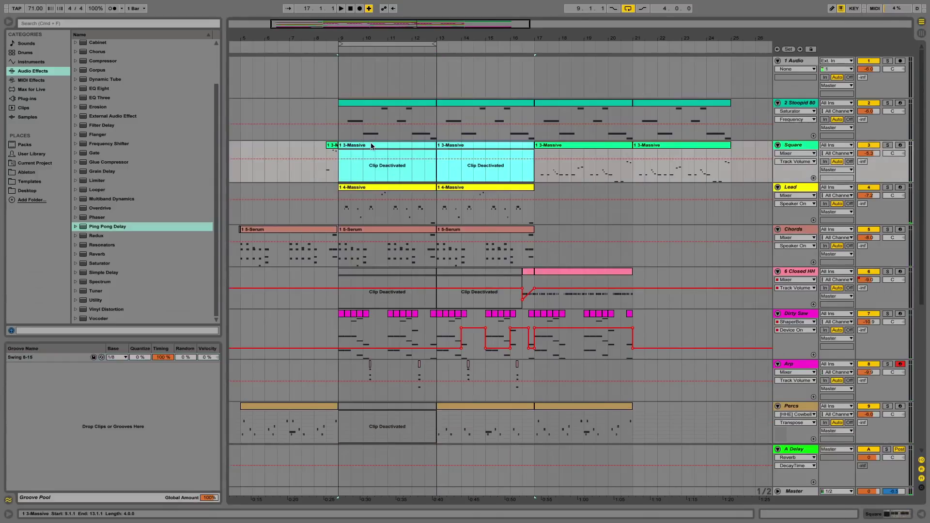
pyautogui.press('space')
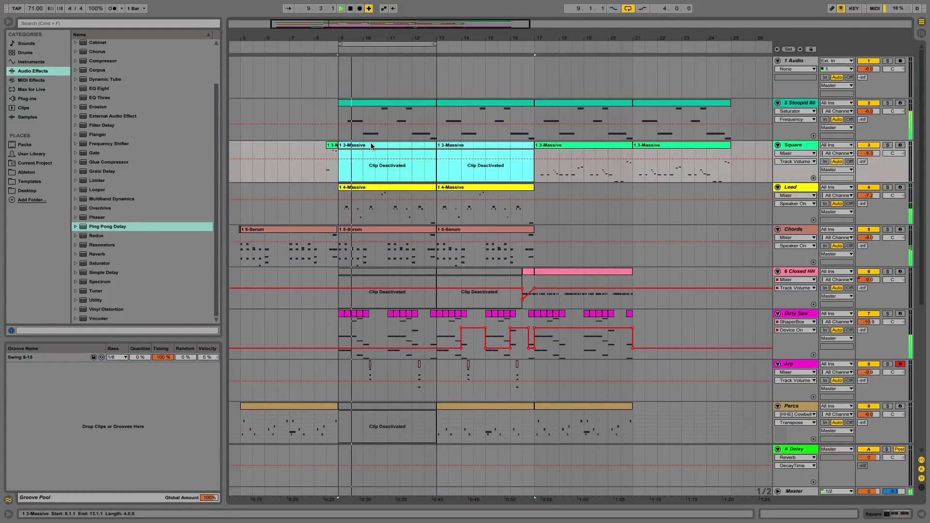
pyautogui.scroll(-3, 373, 145)
pyautogui.scroll(1, 374, 144)
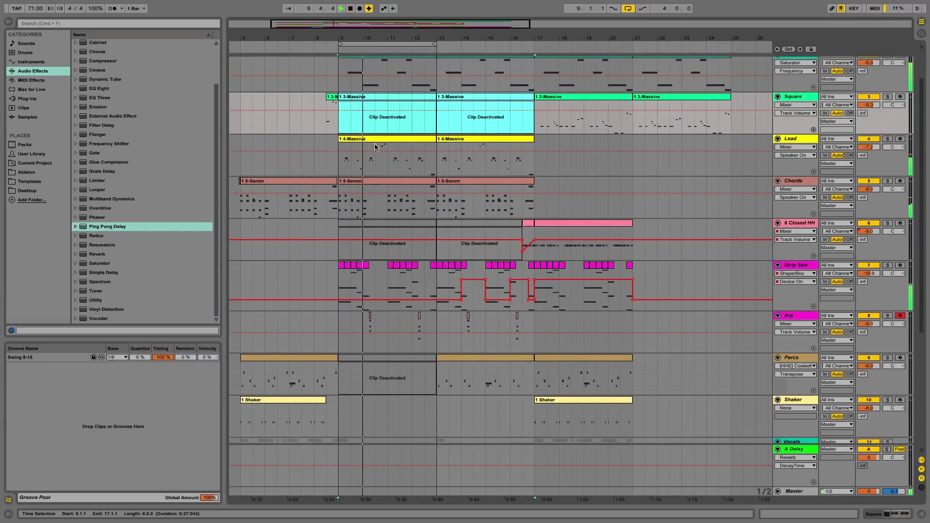
pyautogui.press('0')
# Duplicate the two Lead clips spanning bars 9 to 17 so the copies start at bar 17
pyautogui.click(403, 138)
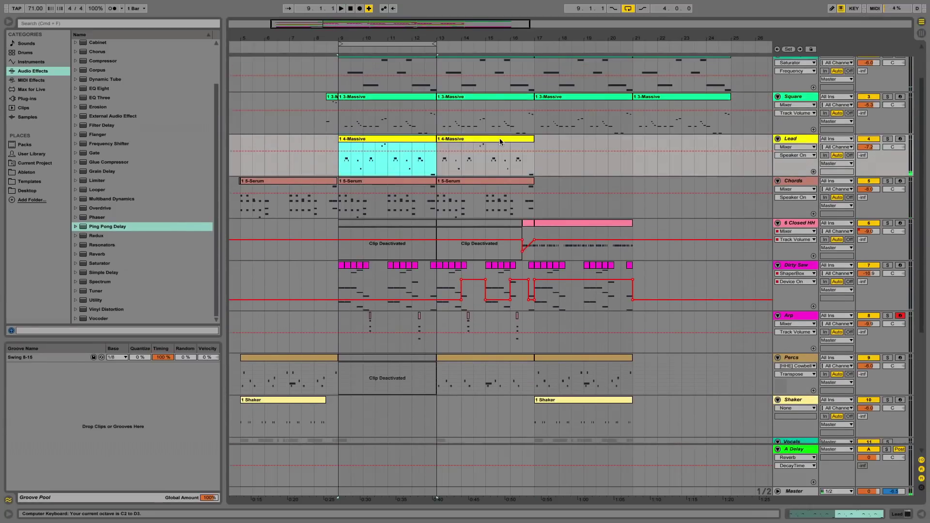
pyautogui.keyDown('shift'); pyautogui.click(498, 138); pyautogui.keyUp('shift')
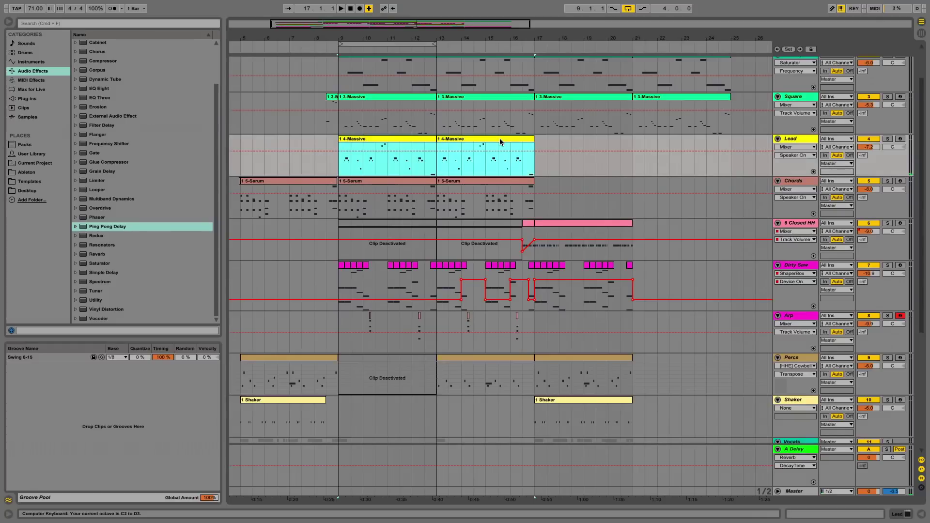
pyautogui.press('super+d')
# Deactivate the two original Lead clips spanning bars 9 to 17 and audition from bar 9
pyautogui.click(496, 140)
pyautogui.keyDown('shift'); pyautogui.click(417, 138); pyautogui.keyUp('shift')
pyautogui.press('0')
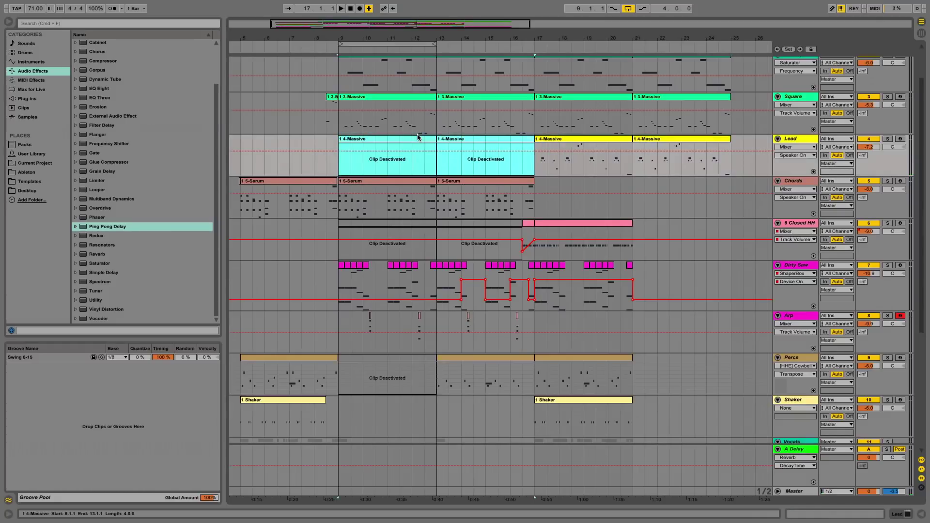
pyautogui.press('space')
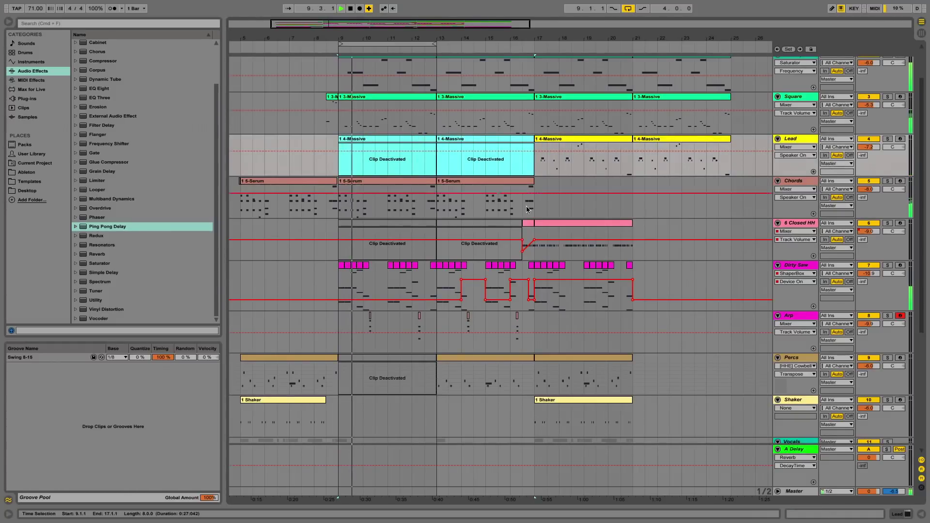
pyautogui.press('space')
# Try deactivating the Dirty Saw clips from bar 9 to bar 13 and audition from bar 9
pyautogui.moveTo(436, 286); pyautogui.dragTo(400, 286)
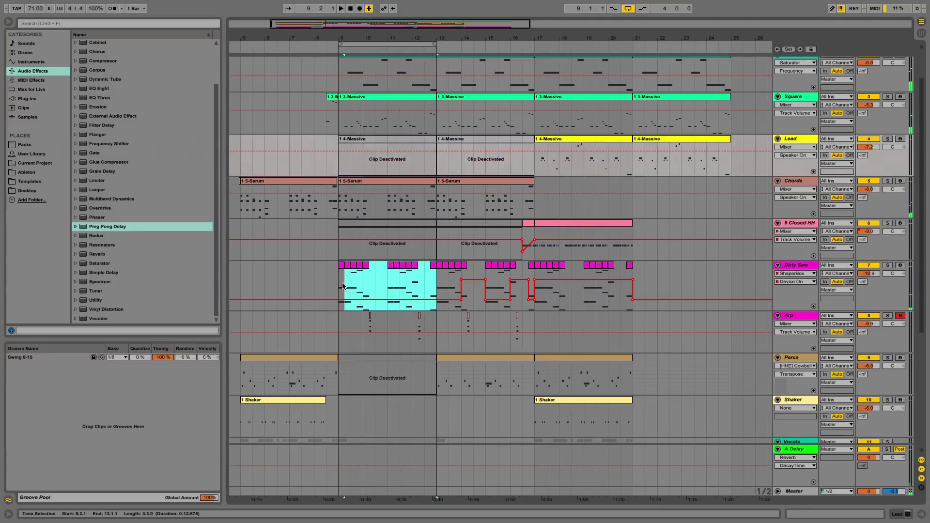
pyautogui.moveTo(342, 285); pyautogui.dragTo(334, 284)
pyautogui.press('space')
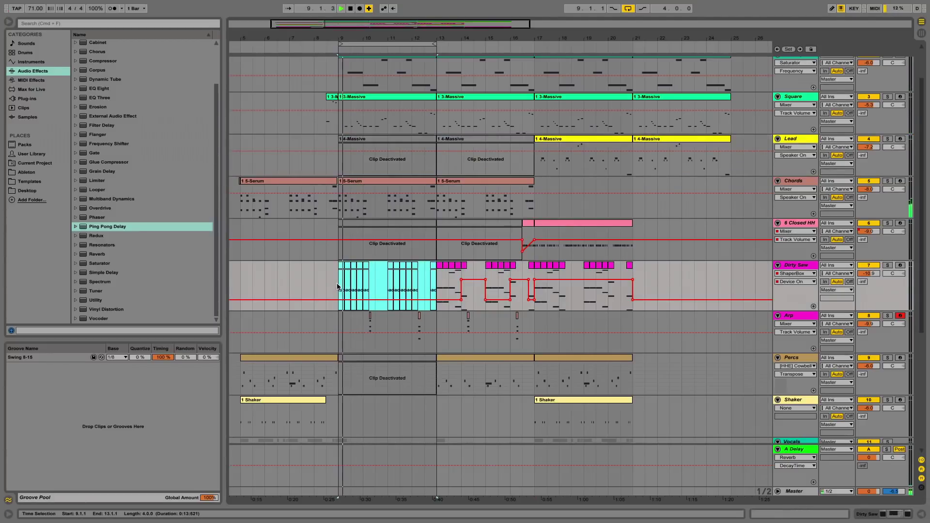
# Deactivate a short section of the Kick track, about three sixteenths long from 9.1.1, and audition the drop
pyautogui.scroll(-8, 347, 280)
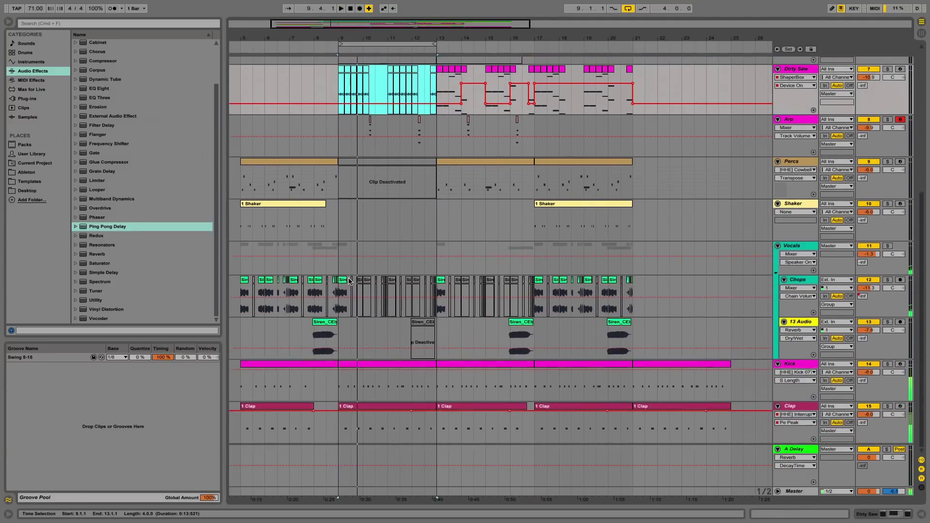
pyautogui.click(342, 396)
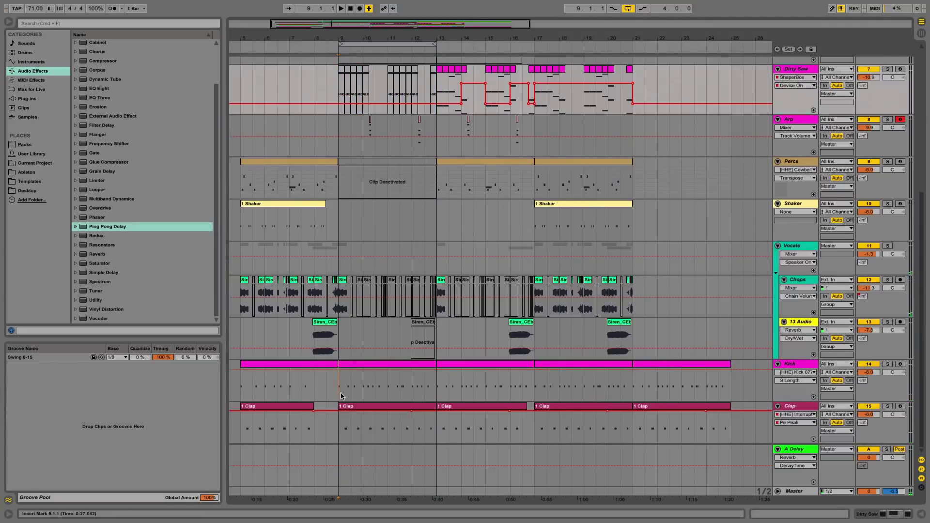
pyautogui.click(343, 396)
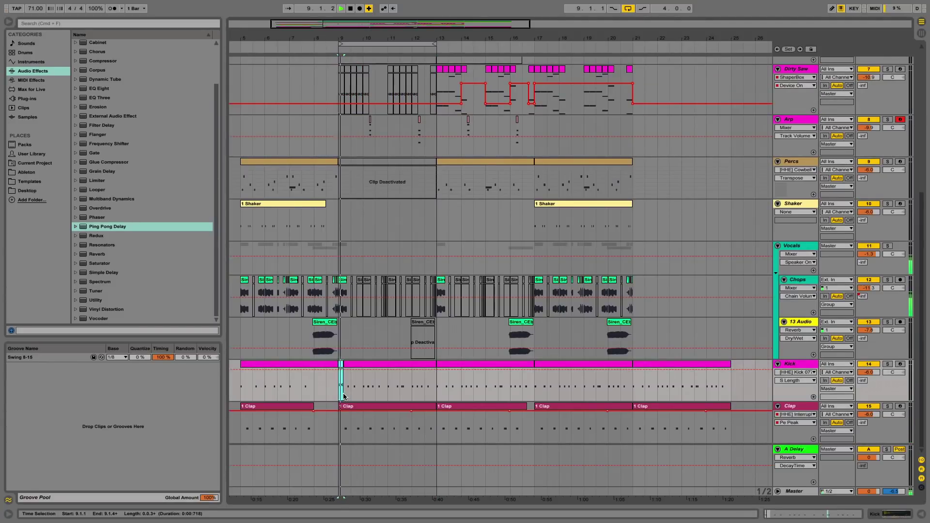
pyautogui.click(330, 391)
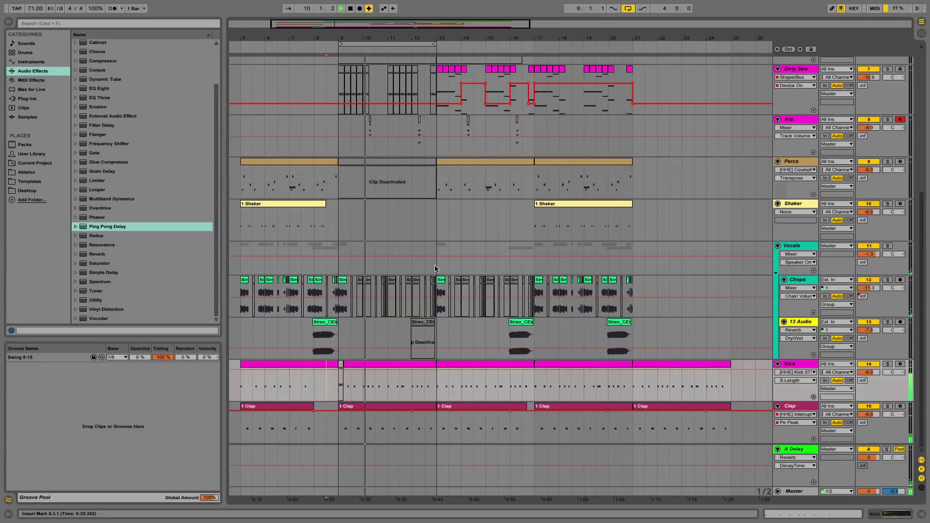
# Extend the loop brace to bar 17 so it covers 8 bars from bar 9 while playing
pyautogui.scroll(5, 434, 269)
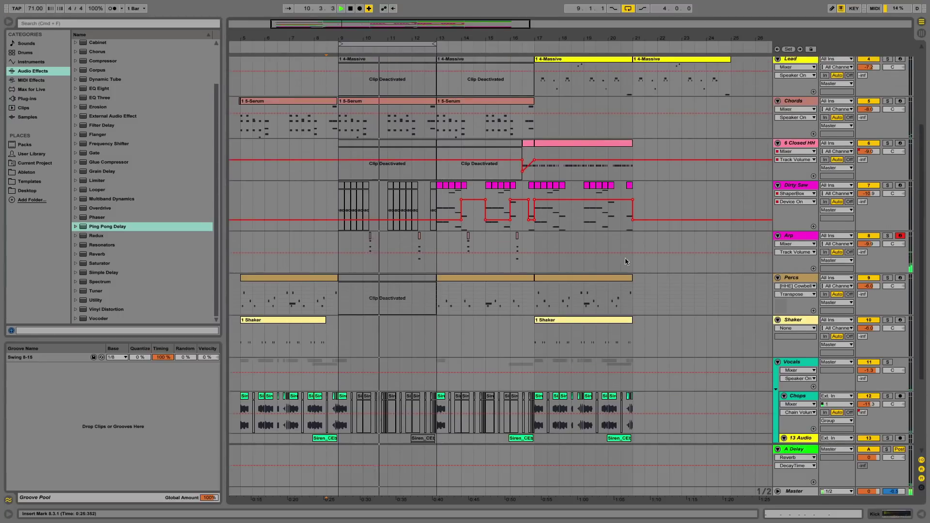
pyautogui.moveTo(434, 44); pyautogui.dragTo(534, 45)
pyautogui.scroll(5, 407, 184)
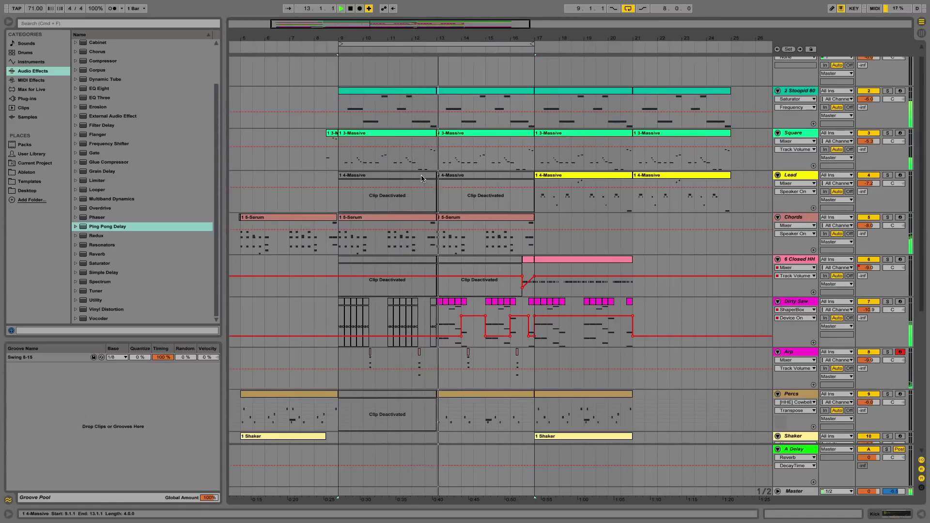
# Stop playback and reactivate the Dirty Saw clips from bar 9 to bar 13
pyautogui.press('space')
pyautogui.moveTo(436, 318); pyautogui.dragTo(341, 318)
pyautogui.press('0')
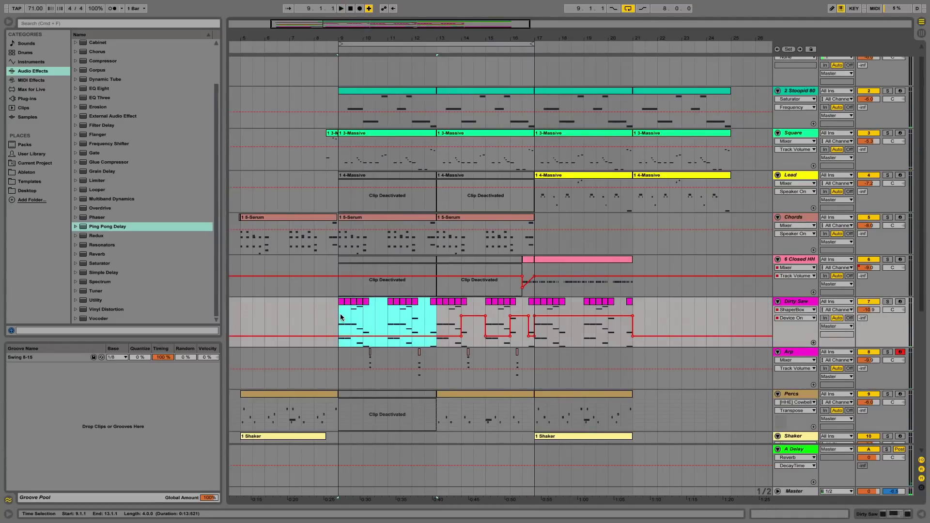
# Insert a MIDI track below the Arp track and select bars 1 to 9 on it
pyautogui.scroll(-6, 487, 290)
pyautogui.hscroll(5, 487, 291)
pyautogui.hscroll(-5, 487, 291)
pyautogui.scroll(3, 487, 290)
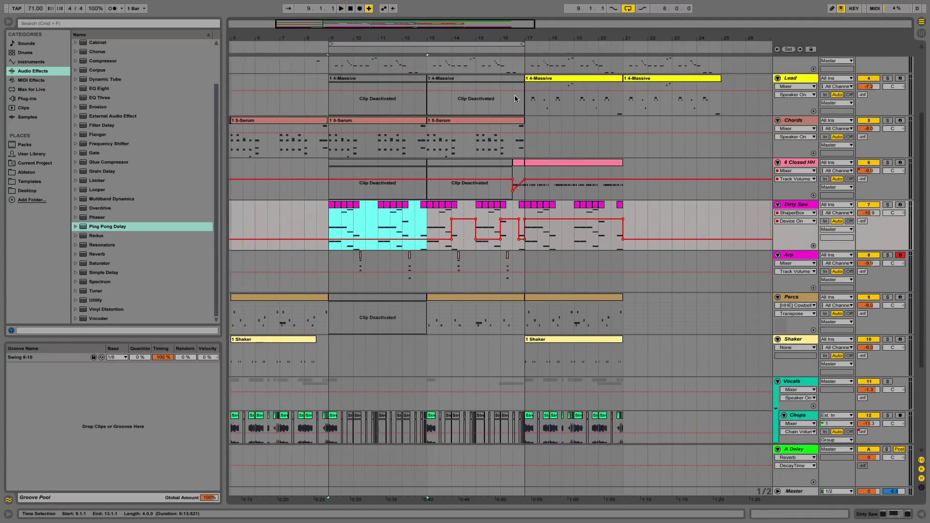
pyautogui.moveTo(532, 38); pyautogui.dragTo(531, 20)
pyautogui.scroll(4, 470, 182)
pyautogui.scroll(-9, 386, 177)
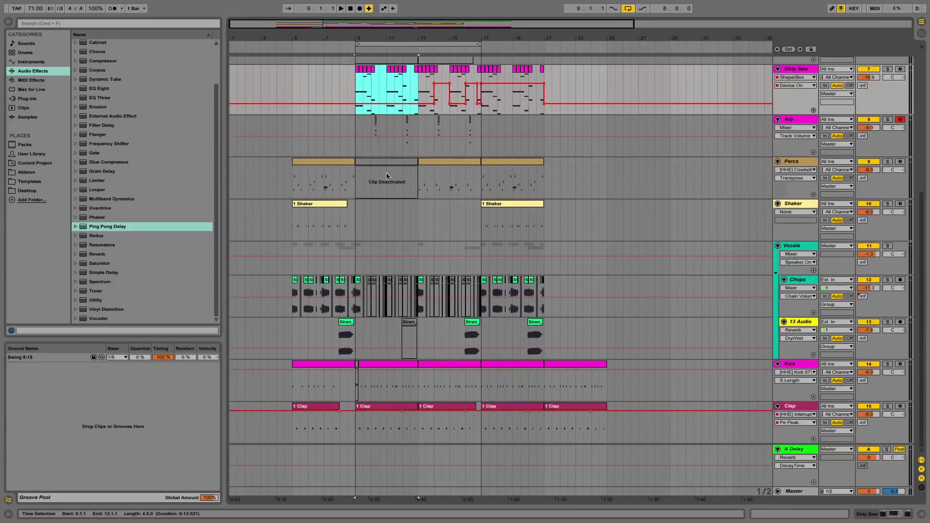
pyautogui.hscroll(5, 437, 178)
pyautogui.hscroll(-5, 437, 179)
pyautogui.moveTo(349, 128); pyautogui.dragTo(206, 136)
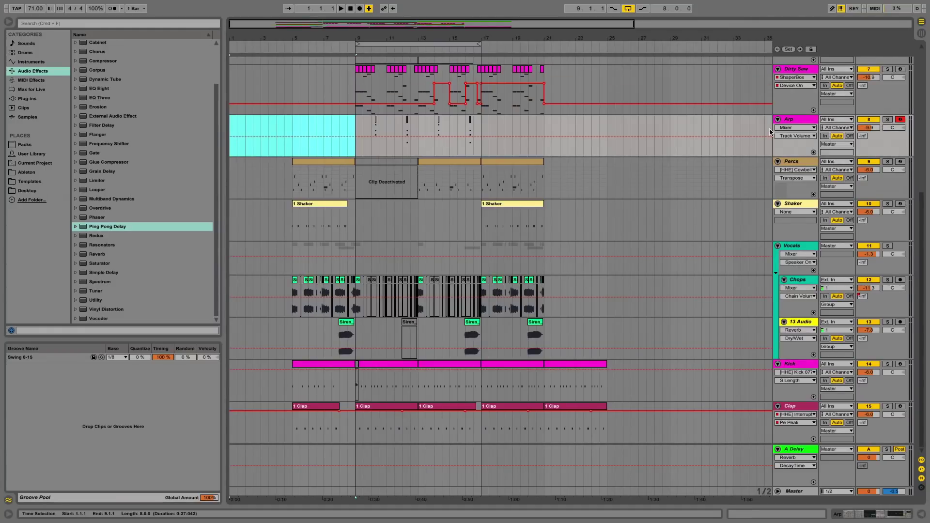
pyautogui.press('super+shift+t')
pyautogui.click(350, 181)
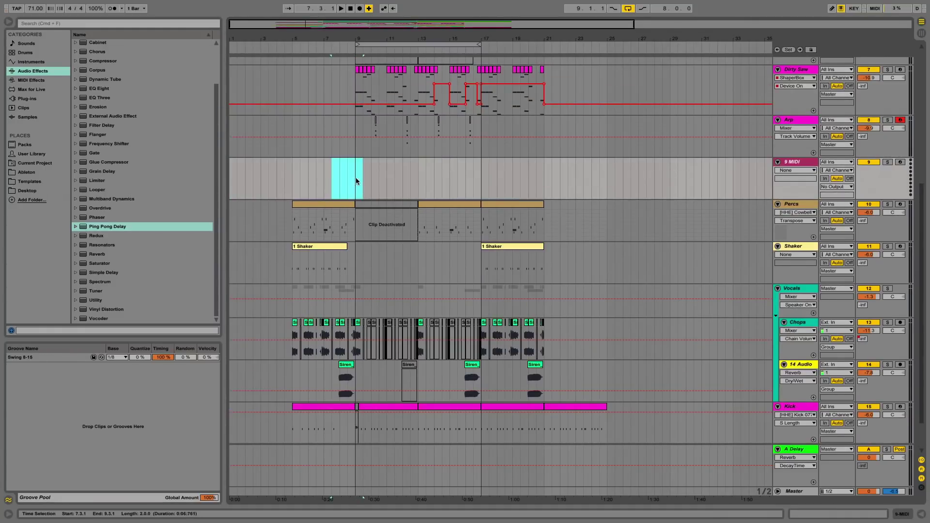
pyautogui.moveTo(356, 180); pyautogui.dragTo(228, 182)
# Insert an audio track directly below the Arp track
pyautogui.scroll(6, 271, 189)
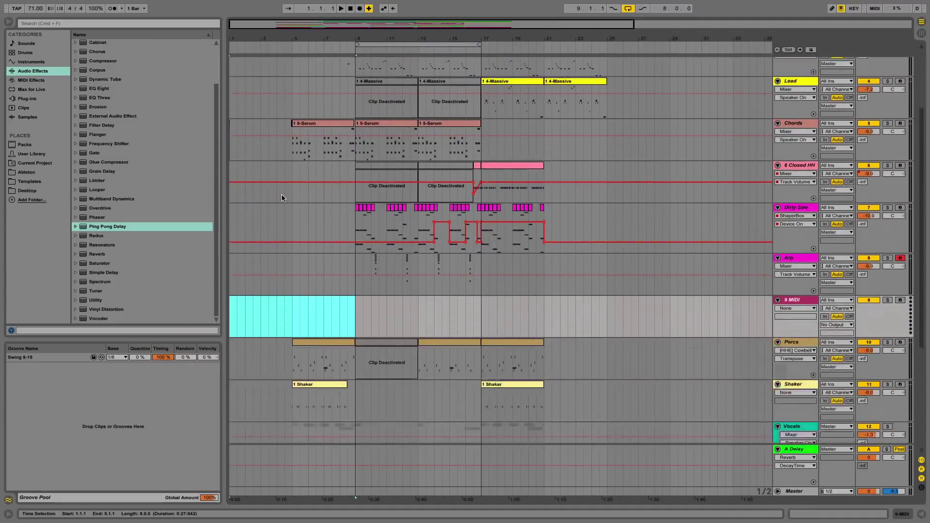
pyautogui.scroll(-3, 281, 194)
pyautogui.scroll(3, 282, 218)
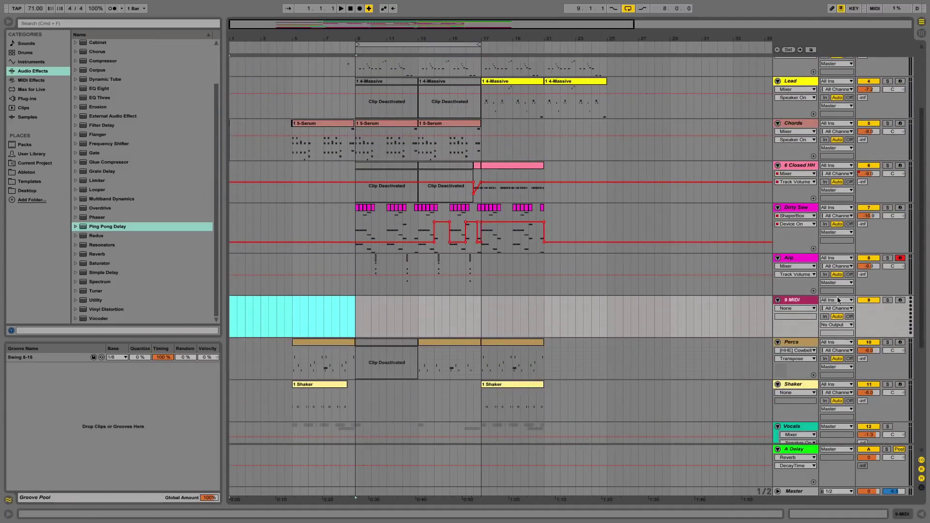
pyautogui.click(802, 262)
pyautogui.scroll(-3, 331, 301)
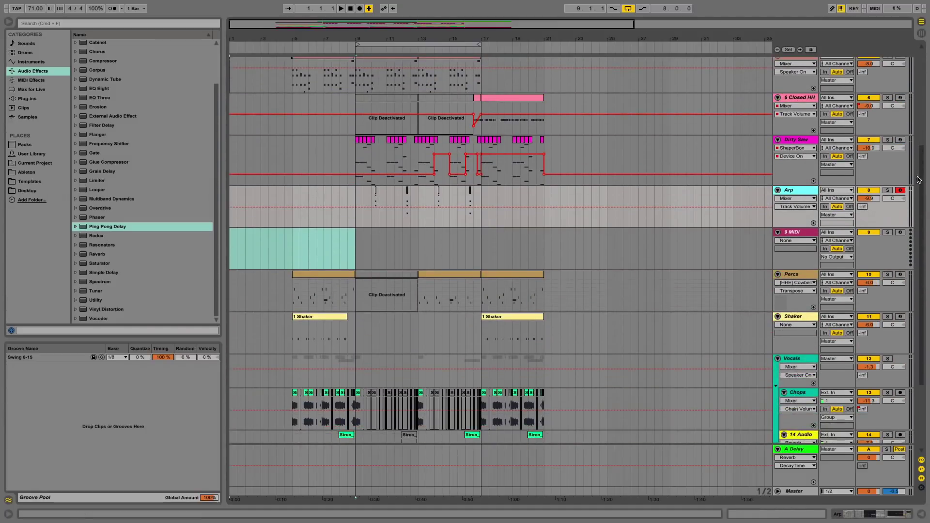
pyautogui.press('super+t')
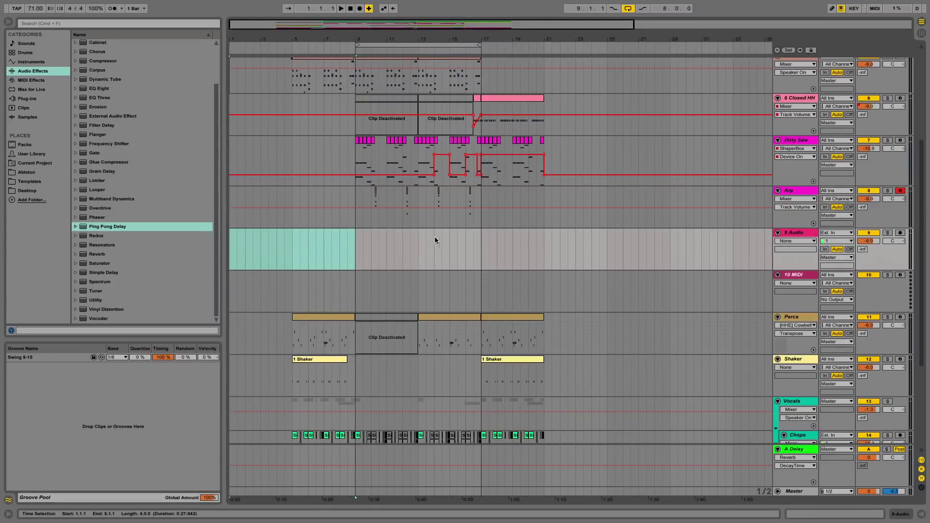
# Browse the Ableton sample folders to Transitions (24) in the My Kits folder Hip Hop Essentials - SeriBeats.com
pyautogui.click(38, 172)
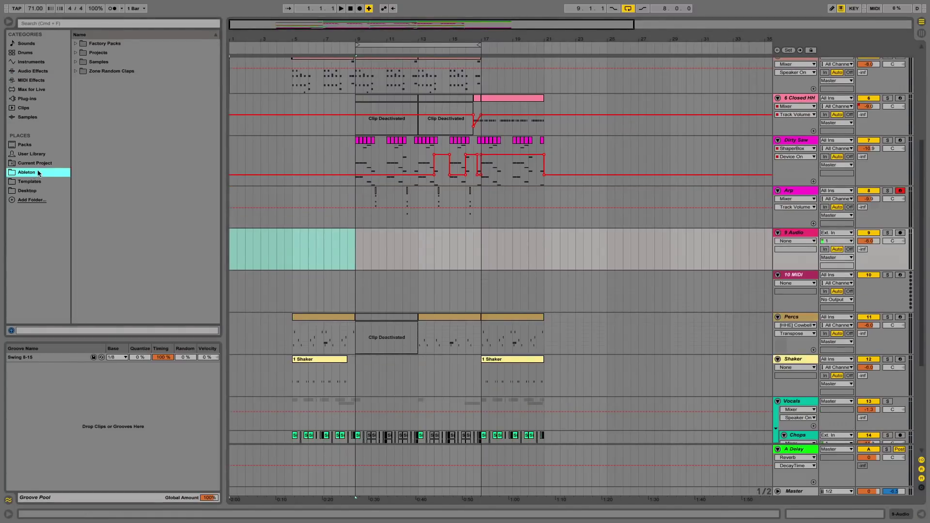
pyautogui.click(76, 62)
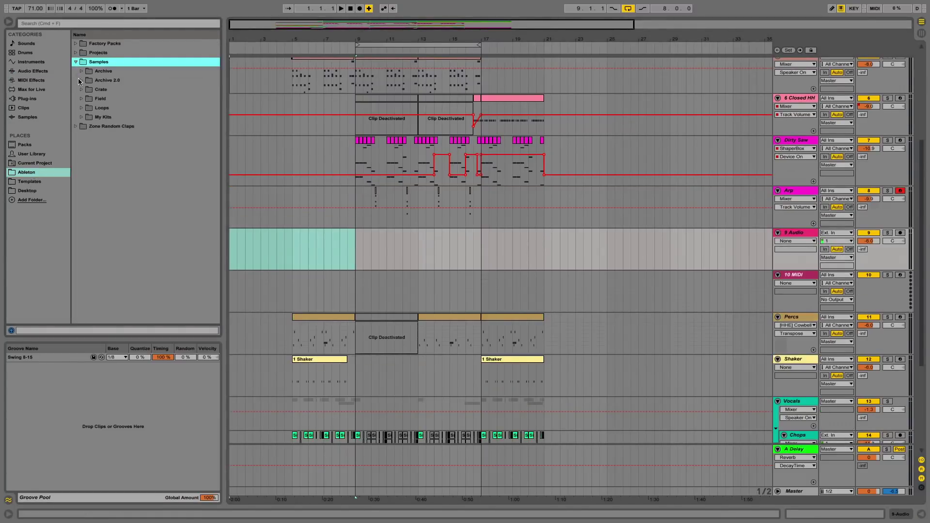
pyautogui.click(81, 81)
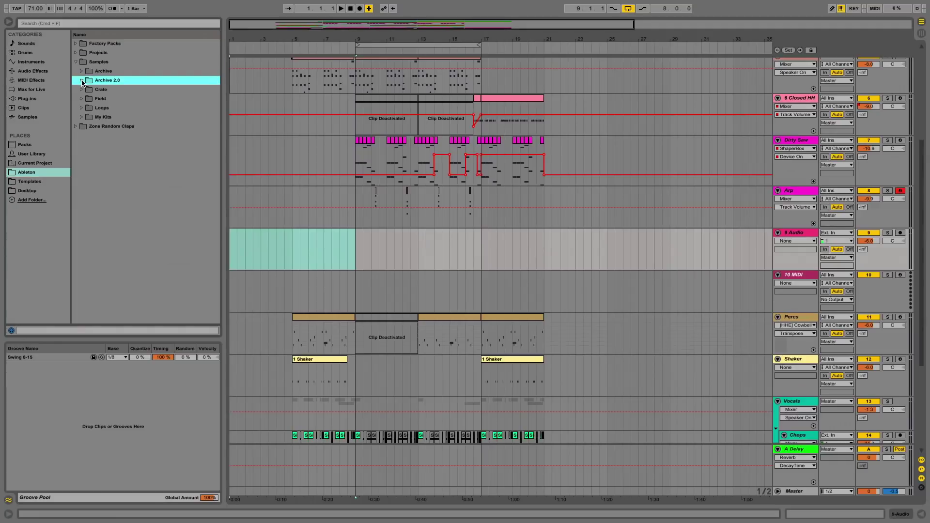
pyautogui.press('Up')
pyautogui.press('Right')
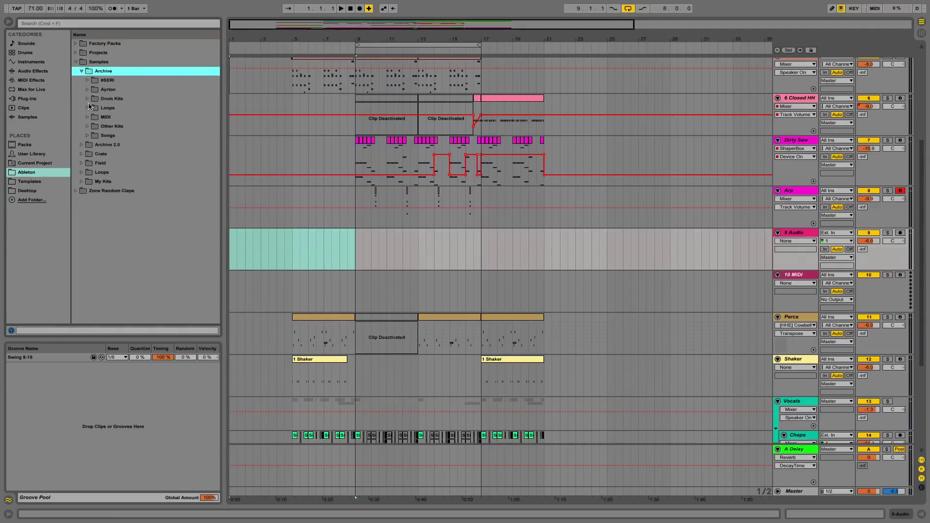
pyautogui.click(81, 181)
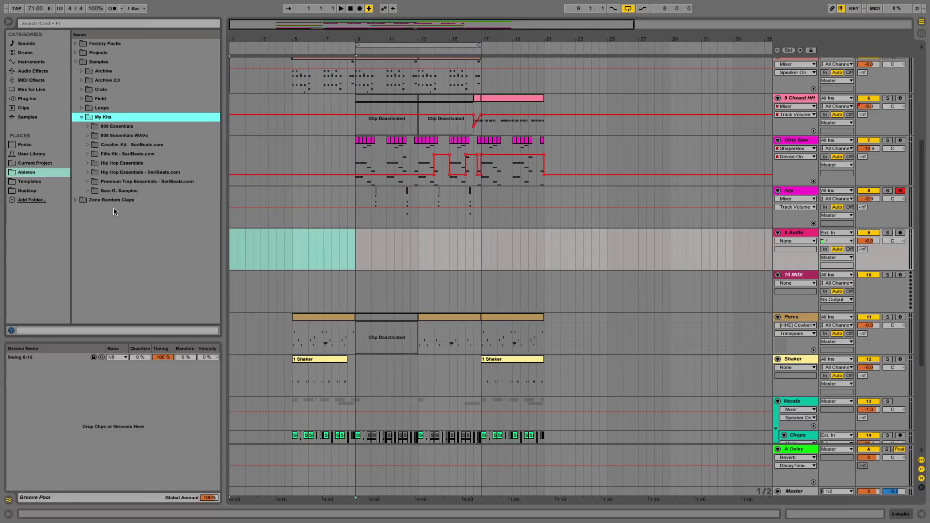
pyautogui.click(87, 172)
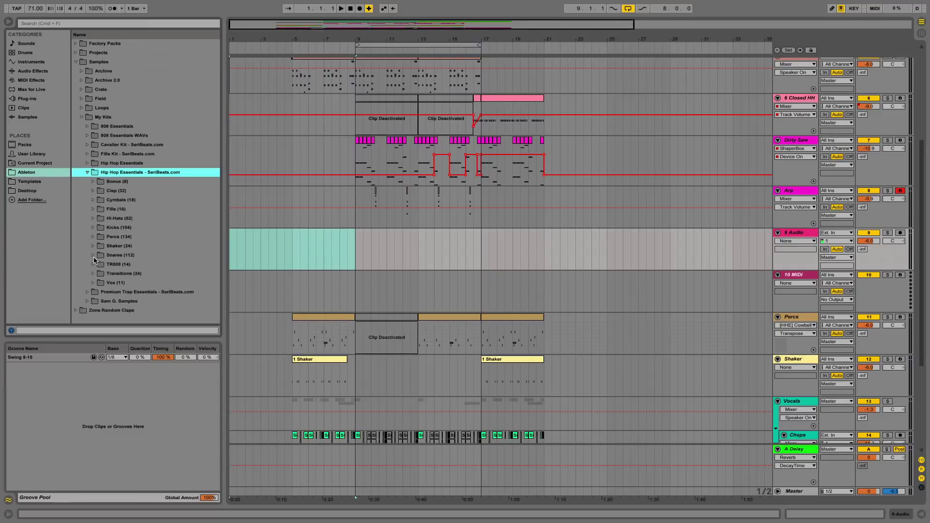
pyautogui.click(93, 273)
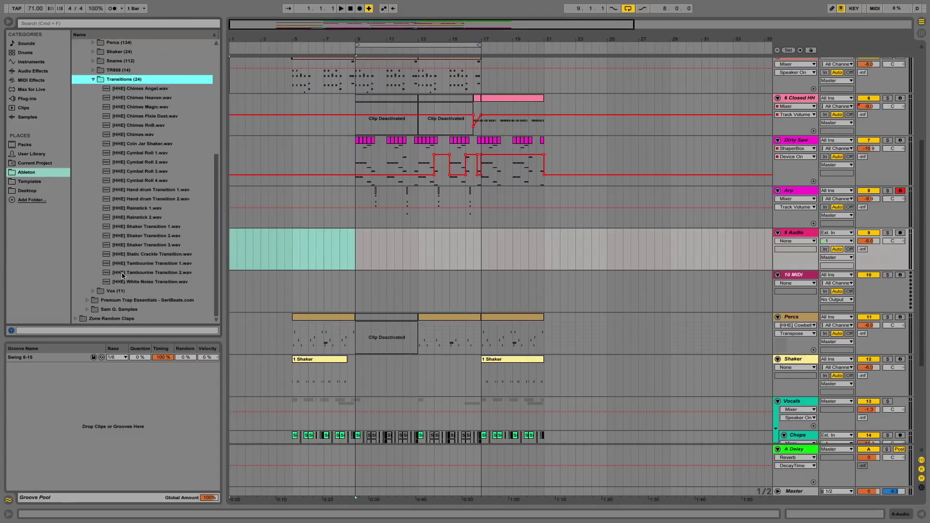
# Place the [HHE] White Noise Transition sample at bar 1 of the new audio track and open its clip
pyautogui.click(146, 281)
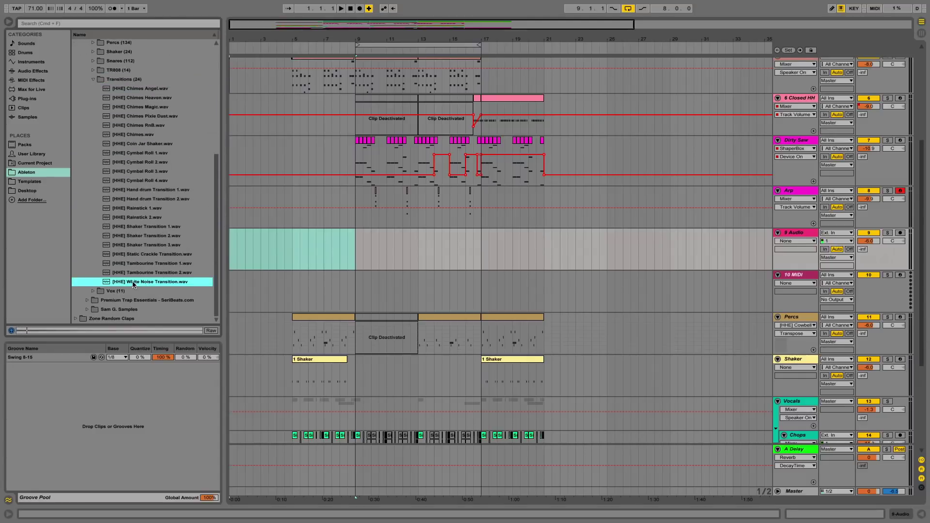
pyautogui.moveTo(130, 284); pyautogui.dragTo(233, 262)
pyautogui.doubleClick(273, 250)
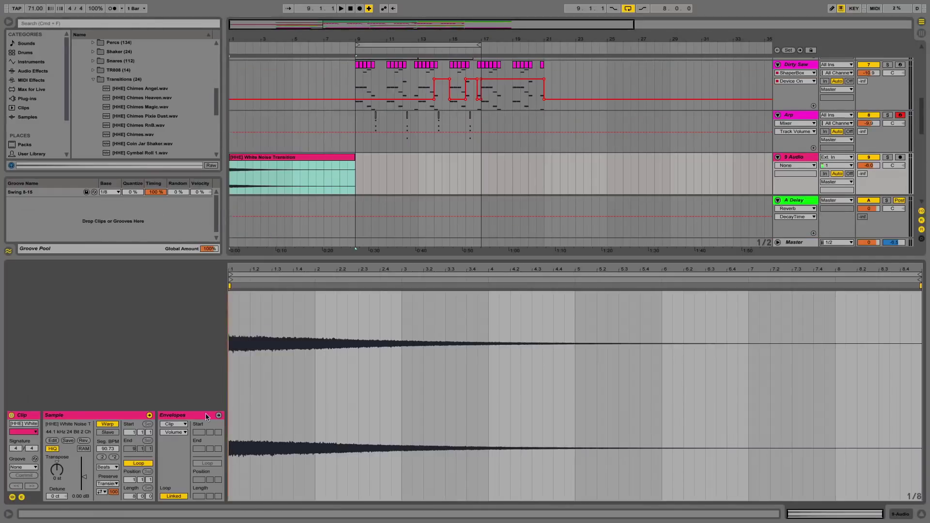
# Switch the white noise clip's warp mode to Complex and reverse its sample
pyautogui.click(106, 467)
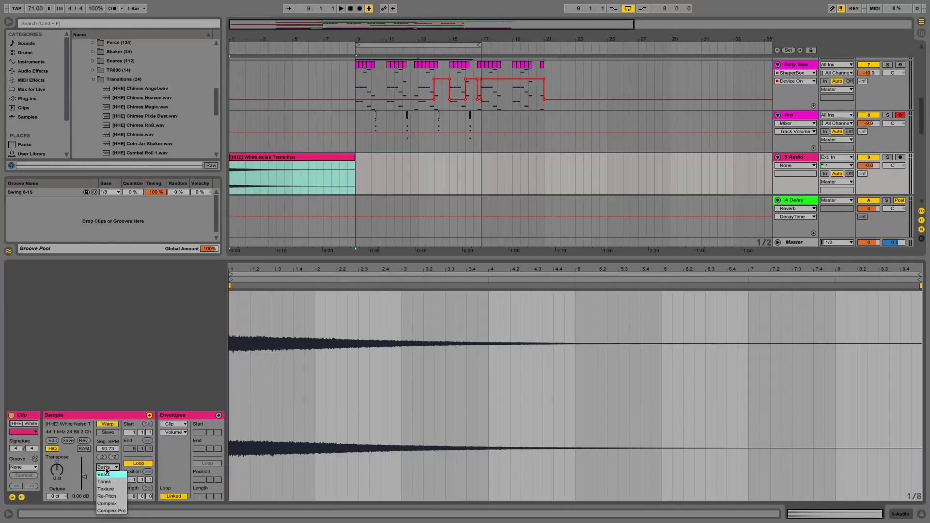
pyautogui.click(109, 504)
pyautogui.click(84, 441)
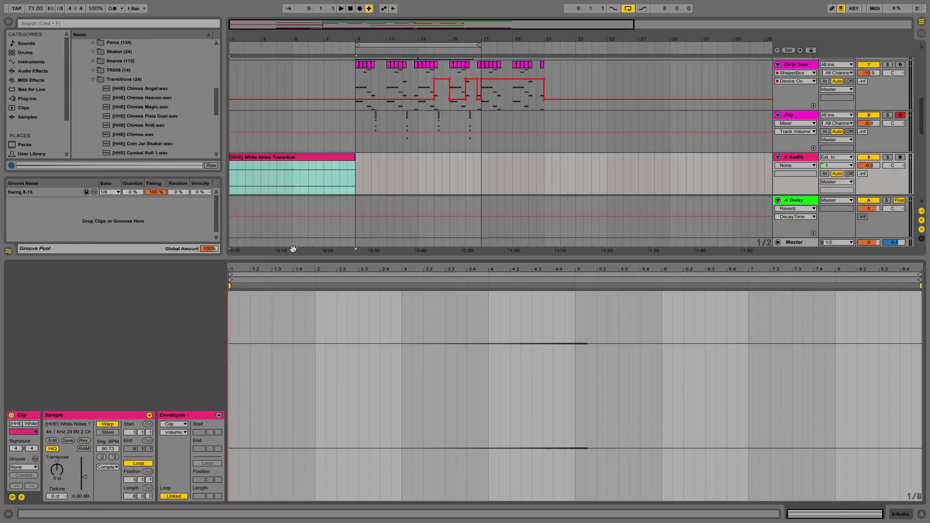
# Trim the reversed white noise clip to begin at bar 7 and fade it in across its full length up to bar 9
pyautogui.click(285, 169)
pyautogui.moveTo(231, 158); pyautogui.dragTo(324, 157)
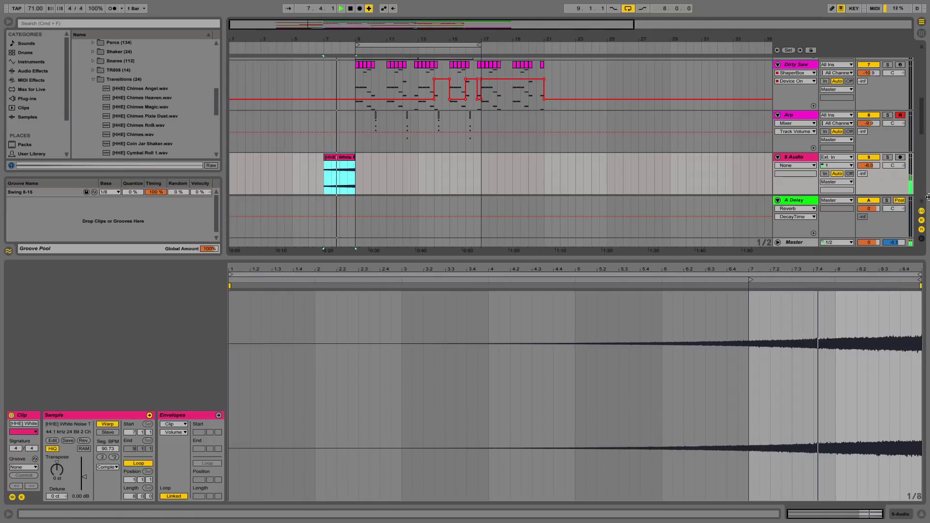
pyautogui.click(807, 165)
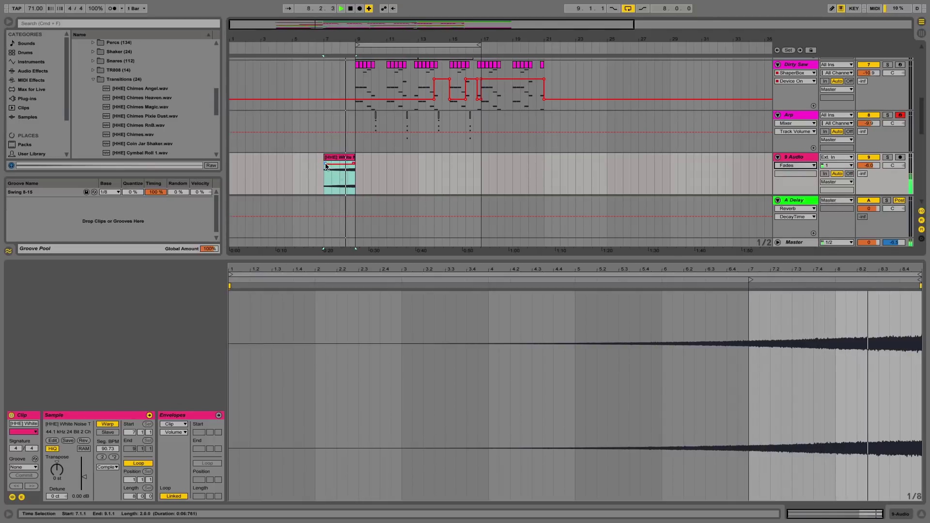
pyautogui.moveTo(325, 163); pyautogui.dragTo(359, 163)
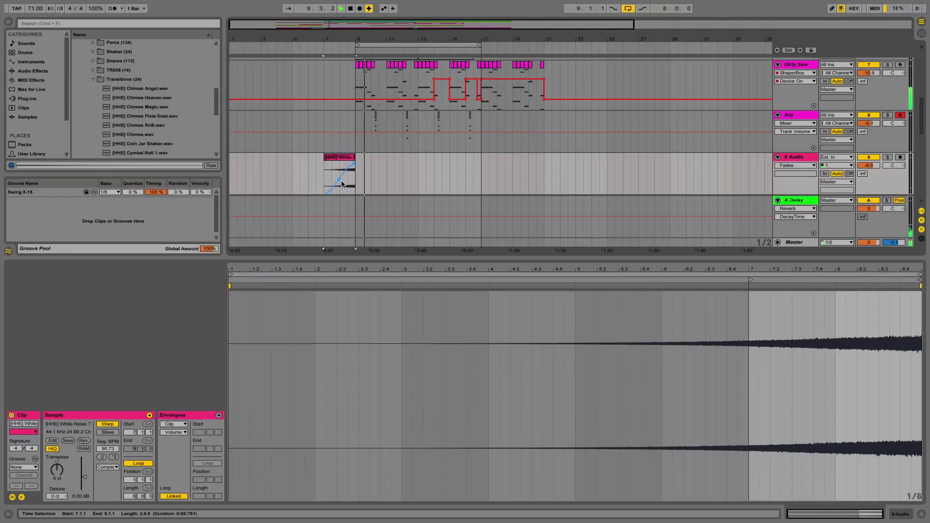
pyautogui.click(922, 514)
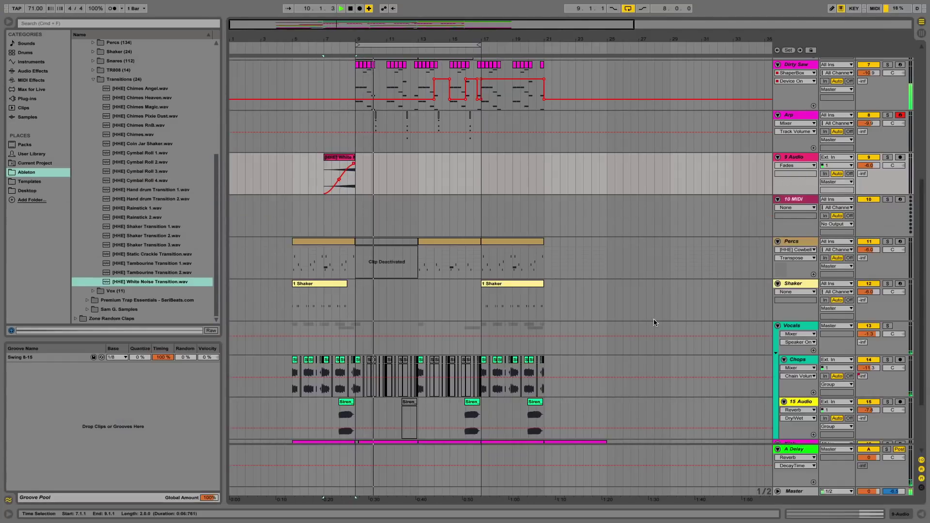
pyautogui.scroll(-1, 653, 319)
pyautogui.scroll(10, 653, 319)
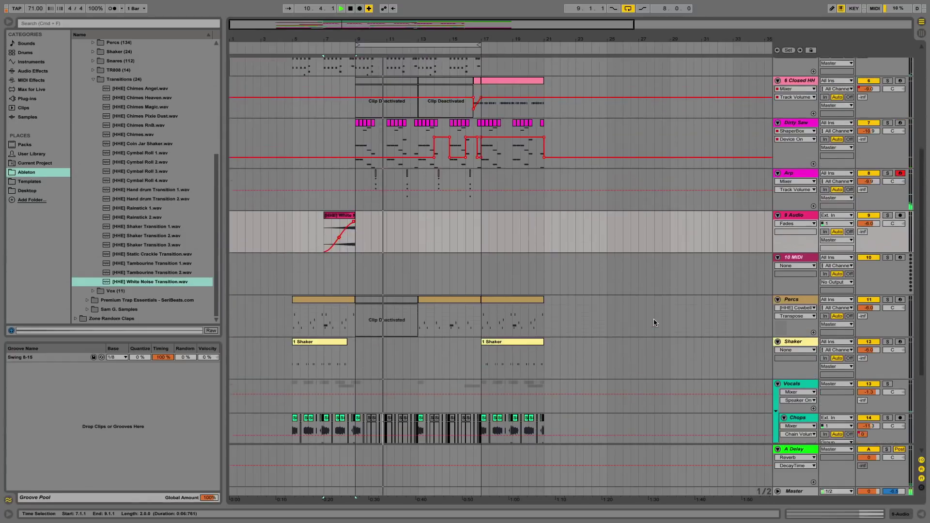
pyautogui.scroll(-1, 481, 285)
pyautogui.press('space')
pyautogui.scroll(-5, 481, 287)
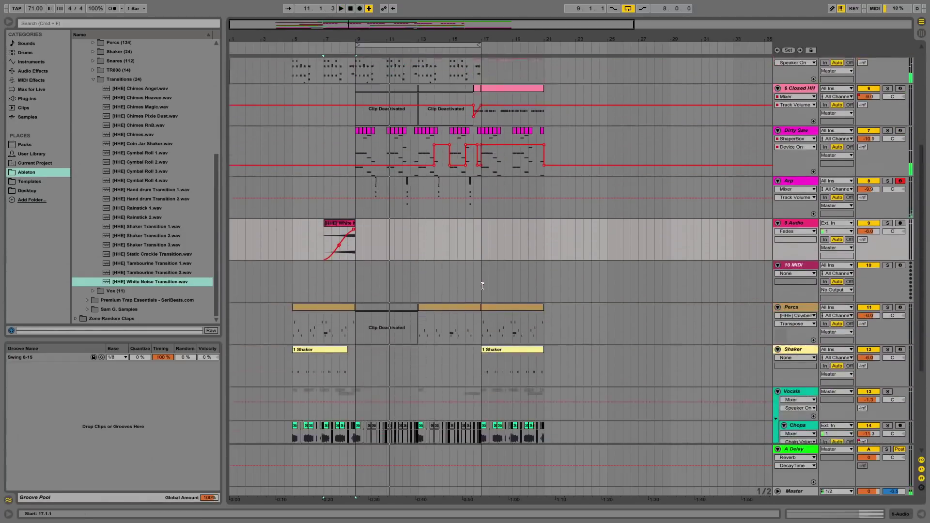
pyautogui.scroll(6, 481, 286)
pyautogui.hscroll(1, 481, 287)
pyautogui.click(372, 273)
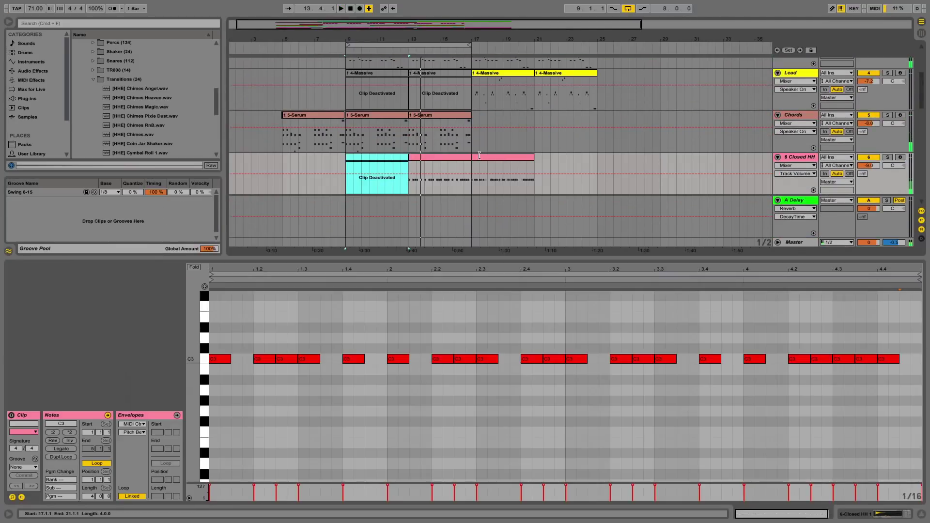
pyautogui.click(480, 156)
pyautogui.click(454, 158)
pyautogui.press('super+z')
pyautogui.press('super+z')
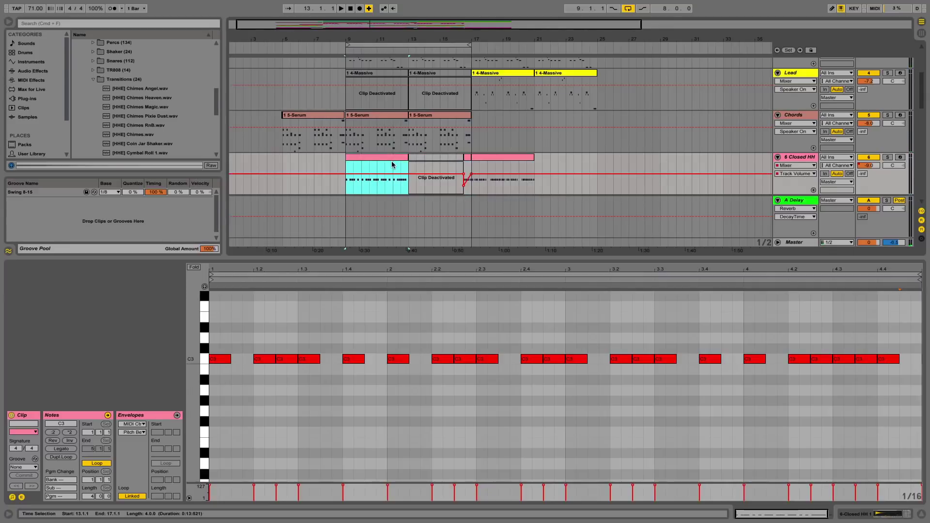
pyautogui.press('0')
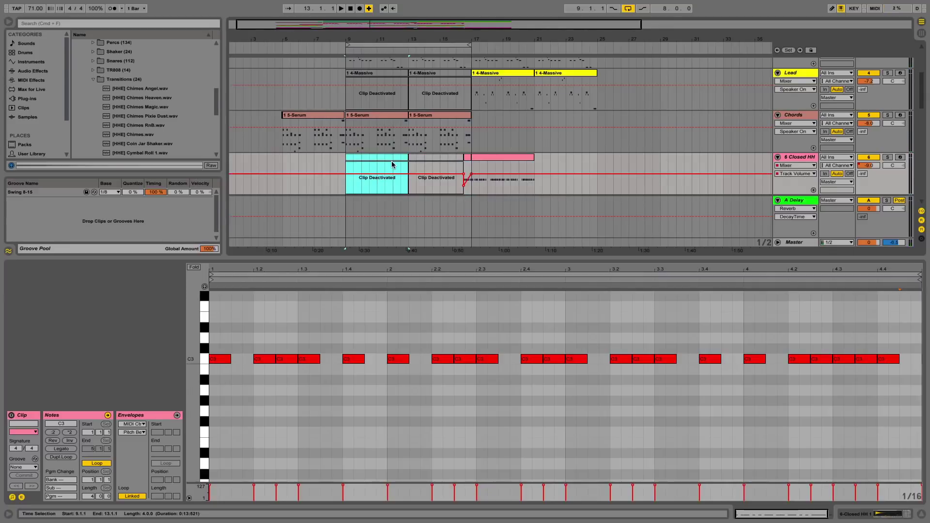
# Place the insert marker at bar 9 on the empty MIDI track below the white noise track
pyautogui.click(921, 514)
pyautogui.scroll(-5, 485, 346)
pyautogui.scroll(4, 487, 345)
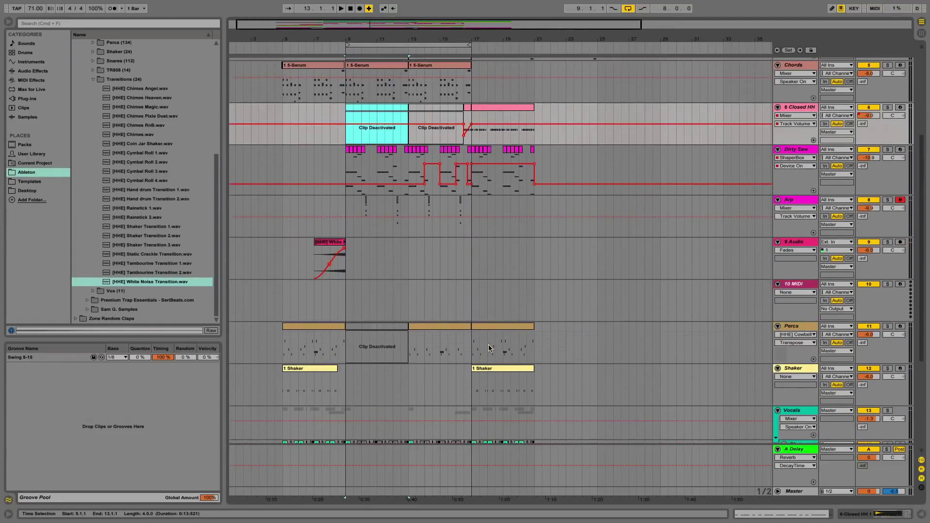
pyautogui.scroll(1, 490, 348)
pyautogui.click(337, 312)
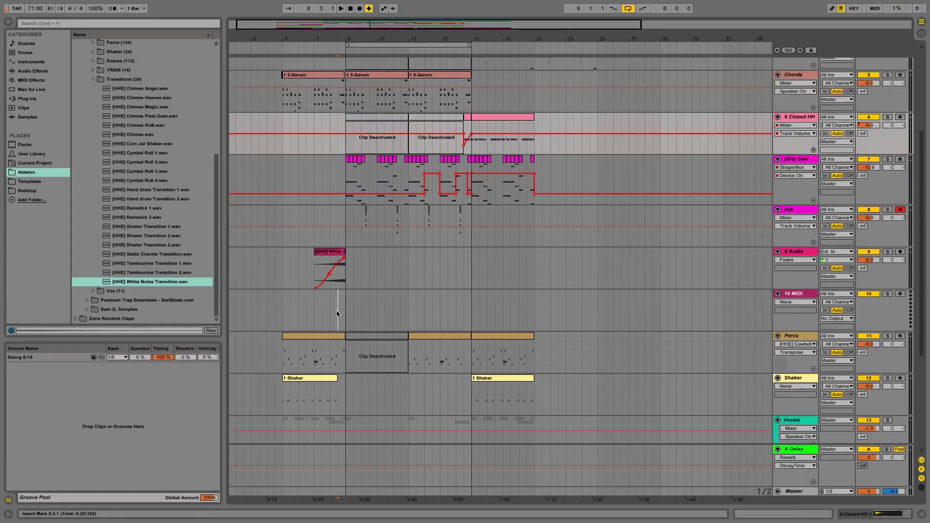
pyautogui.click(347, 310)
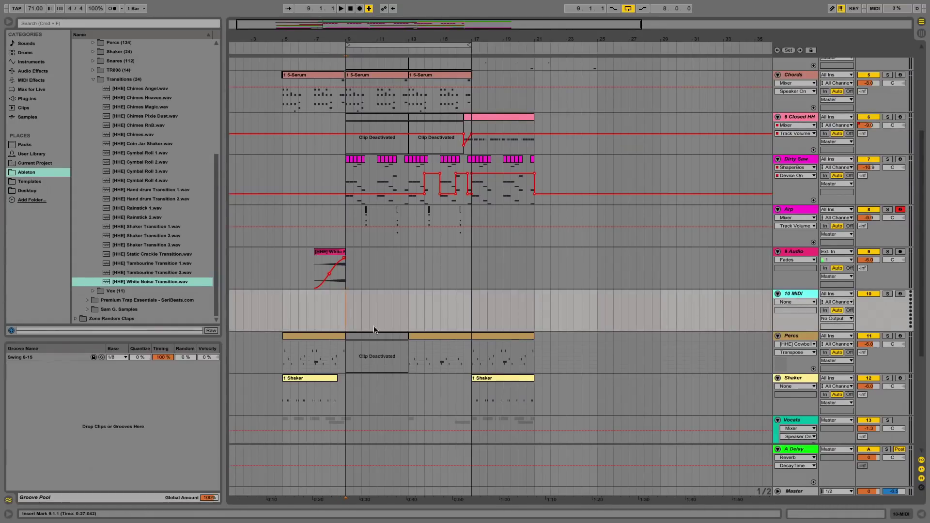
pyautogui.hscroll(-2, 261, 310)
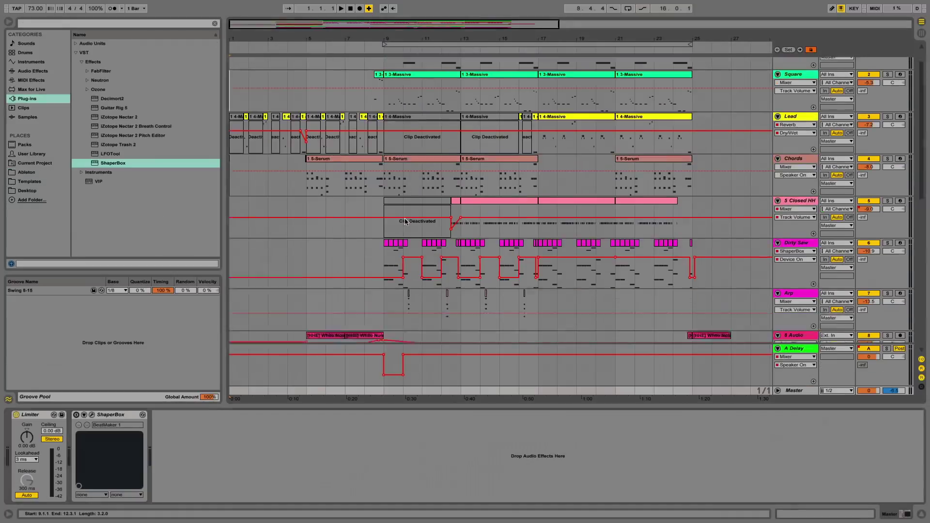
# Examine the 10 Massive track's device chain and its Massive instrument patch, and close the plug-in window
pyautogui.scroll(-10, 405, 221)
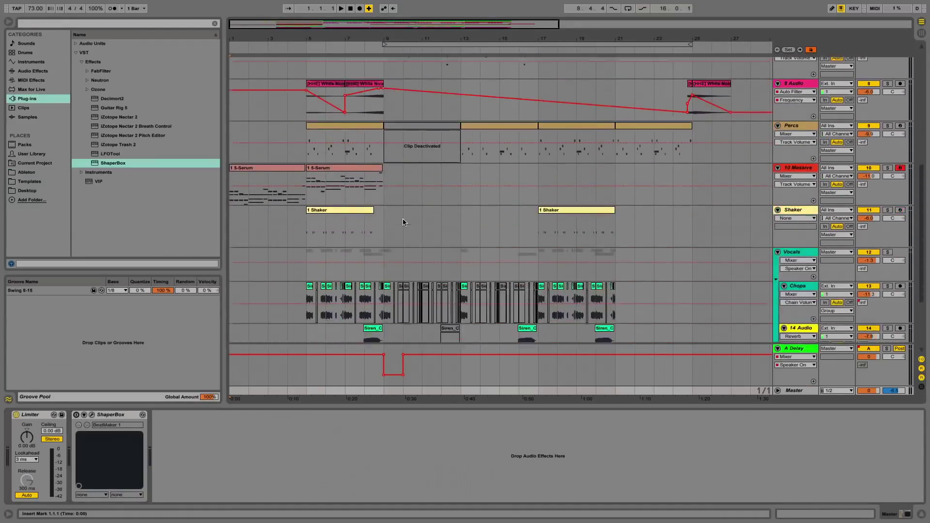
pyautogui.click(925, 513)
pyautogui.scroll(3, 246, 177)
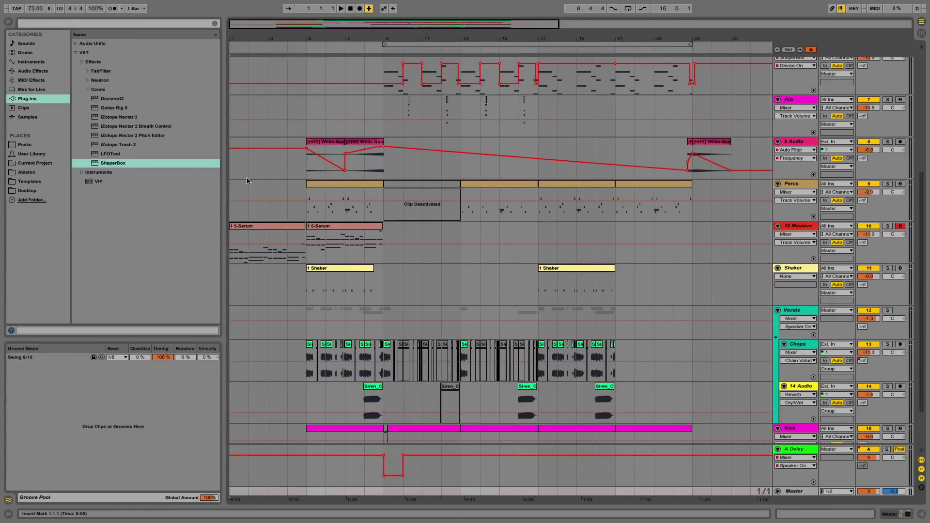
pyautogui.doubleClick(785, 238)
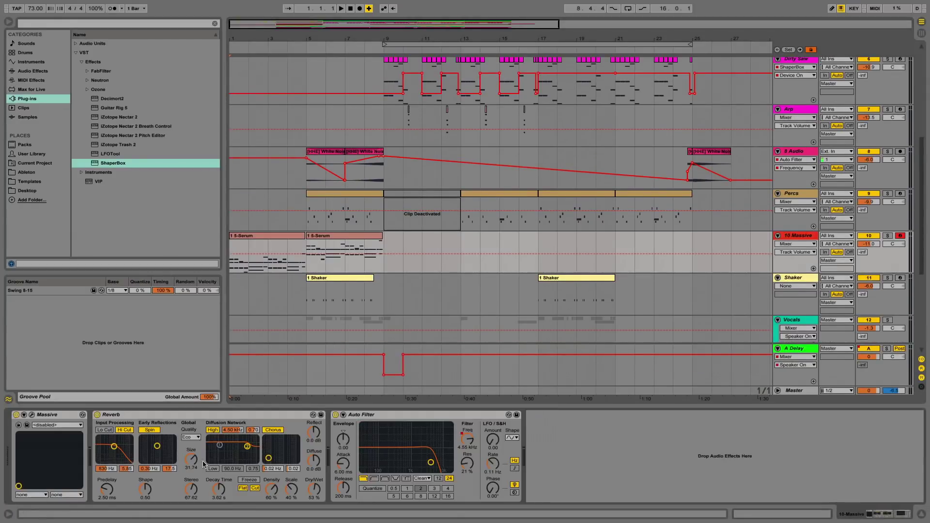
pyautogui.click(29, 415)
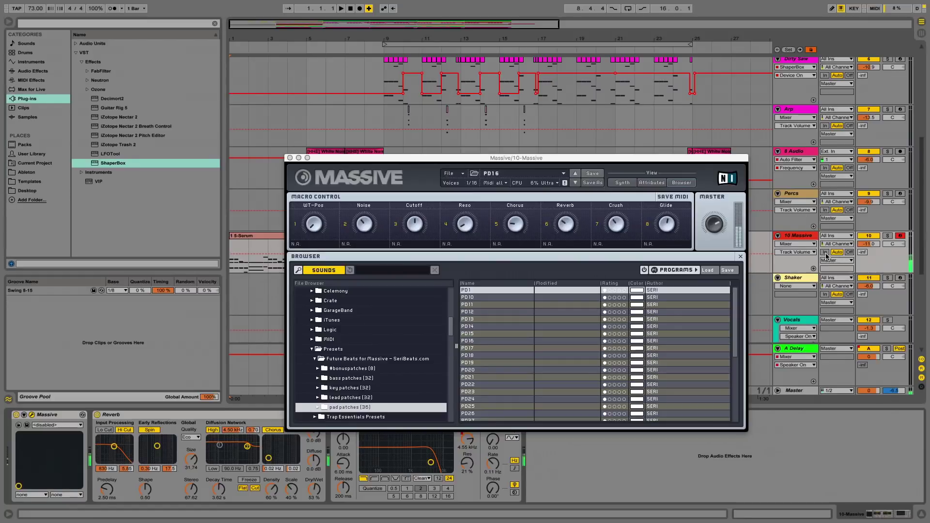
pyautogui.click(289, 159)
# Examine the chopped and deactivated Lead clips in the intro between bars 1 and 9
pyautogui.scroll(5, 293, 246)
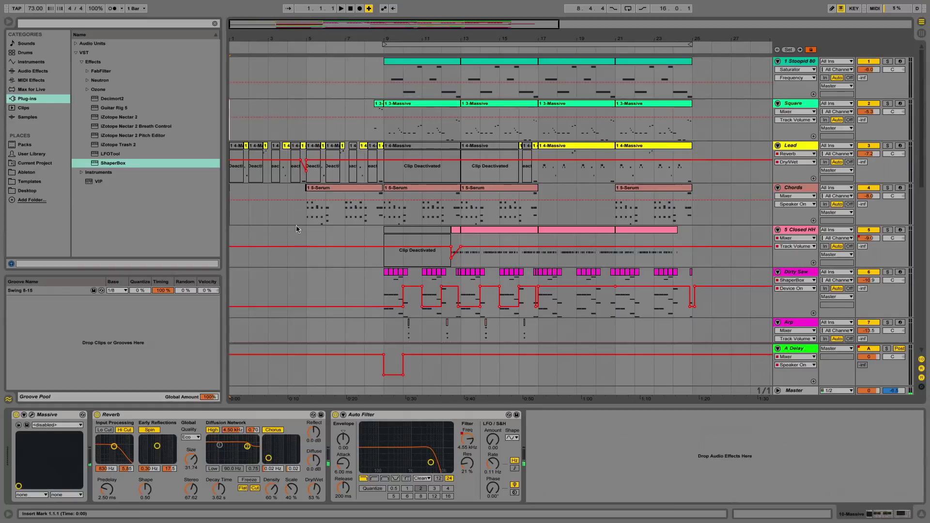
pyautogui.moveTo(338, 32); pyautogui.dragTo(318, 165)
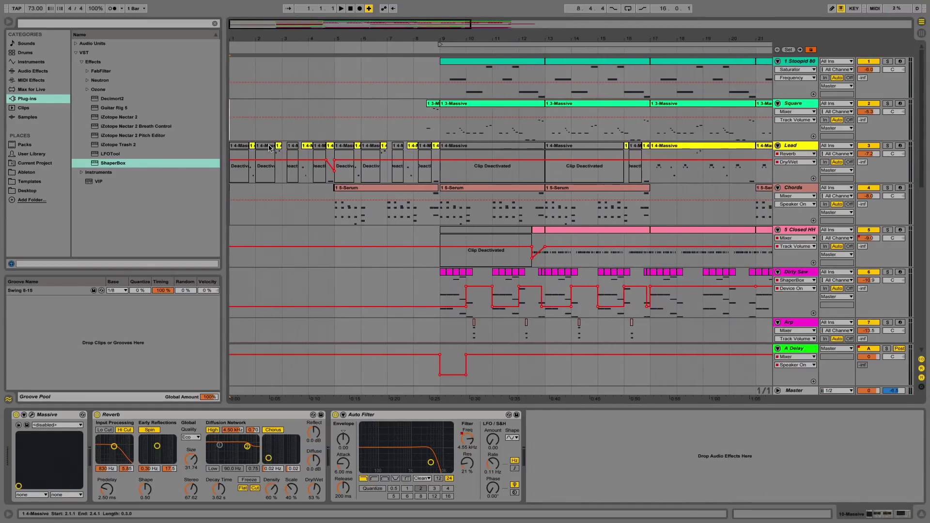
pyautogui.click(252, 165)
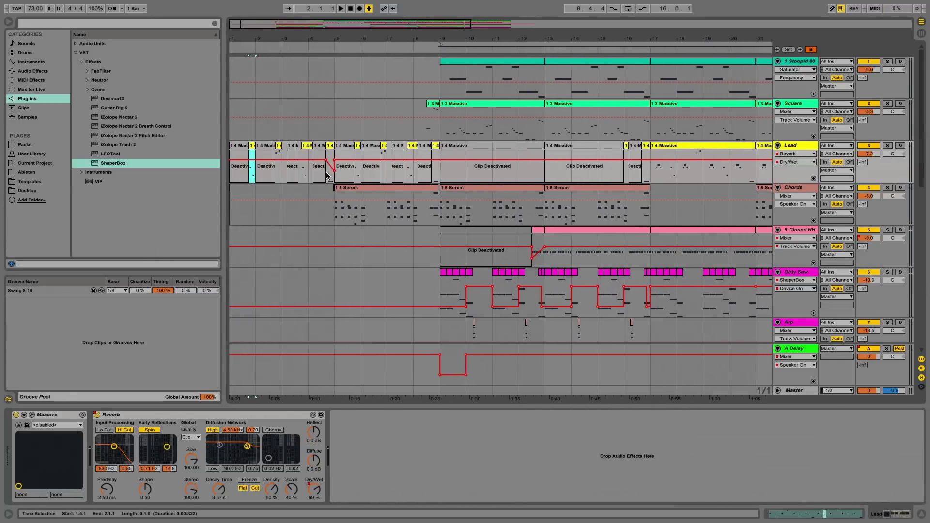
pyautogui.click(332, 182)
pyautogui.click(291, 179)
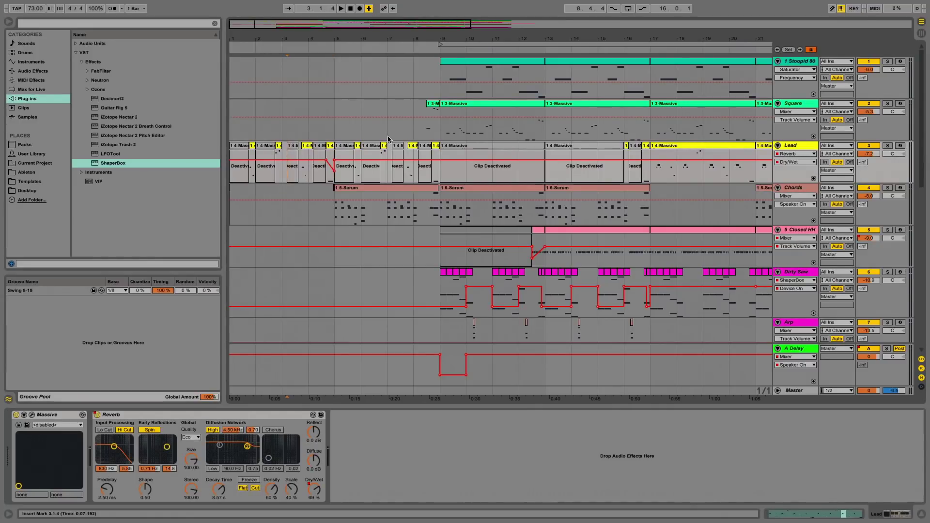
pyautogui.click(345, 146)
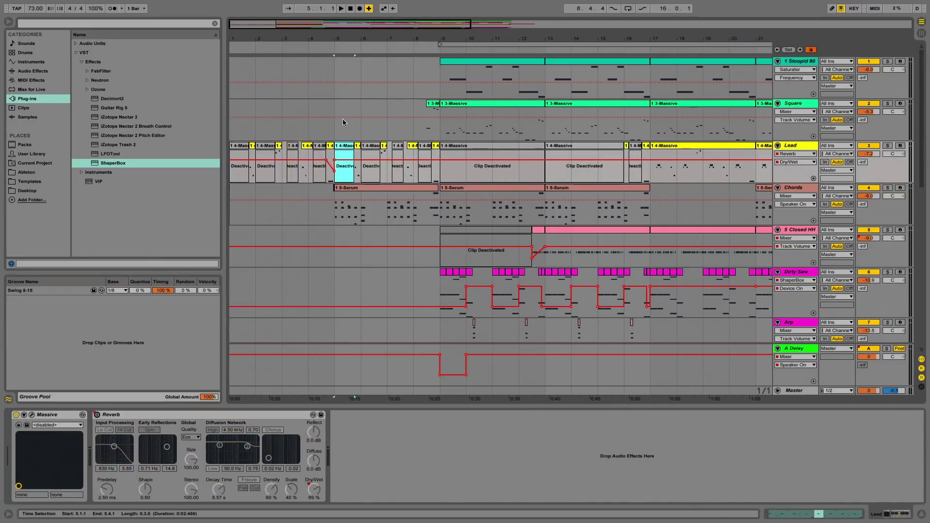
pyautogui.hscroll(5, 359, 128)
pyautogui.hscroll(-5, 368, 124)
pyautogui.moveTo(368, 39); pyautogui.dragTo(294, 30)
# Look over the arrangement from the first track to Clap and select the Massive clip at bar 1
pyautogui.scroll(-10, 333, 198)
pyautogui.scroll(10, 343, 201)
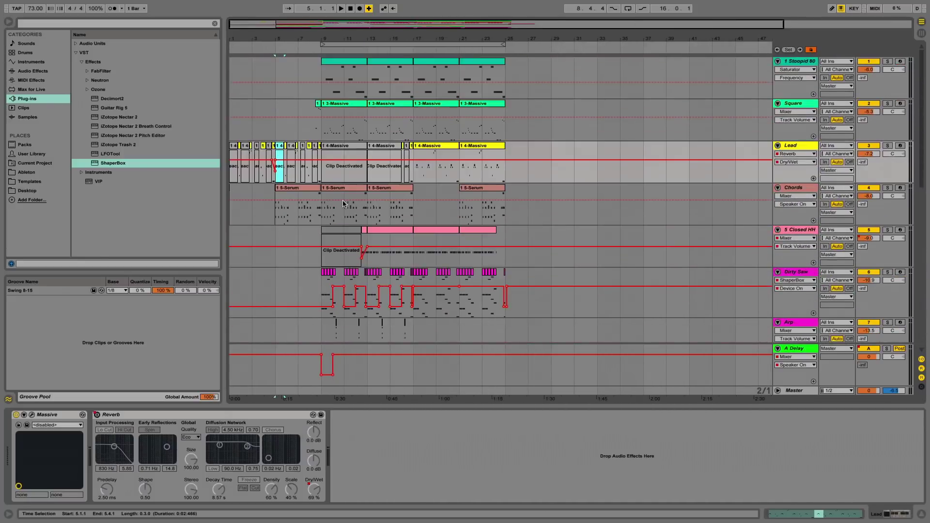
pyautogui.scroll(-10, 342, 200)
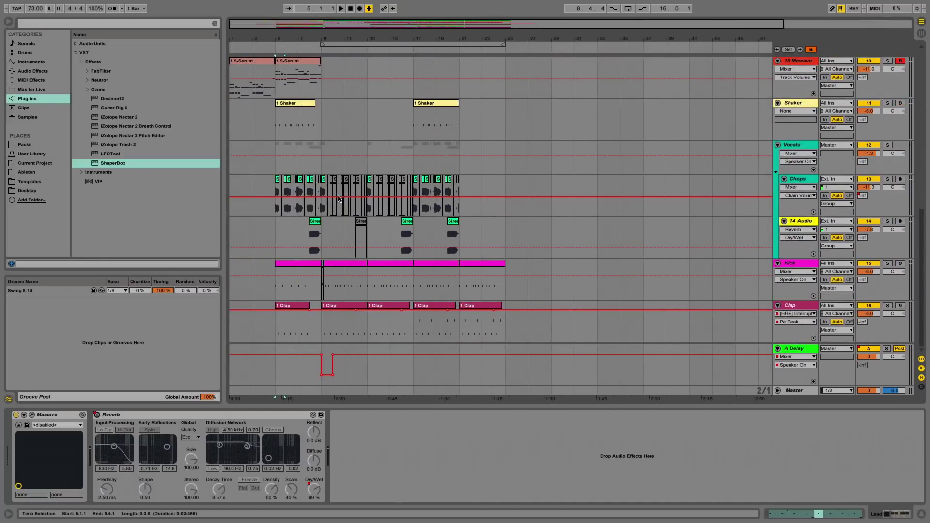
pyautogui.scroll(4, 342, 196)
pyautogui.click(260, 216)
pyautogui.scroll(1, 274, 218)
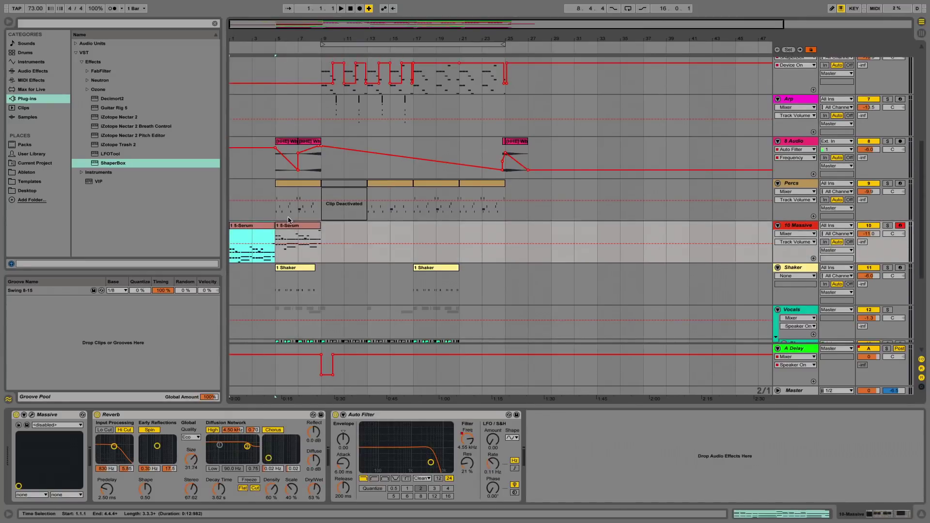
pyautogui.scroll(-4, 278, 252)
pyautogui.scroll(5, 278, 272)
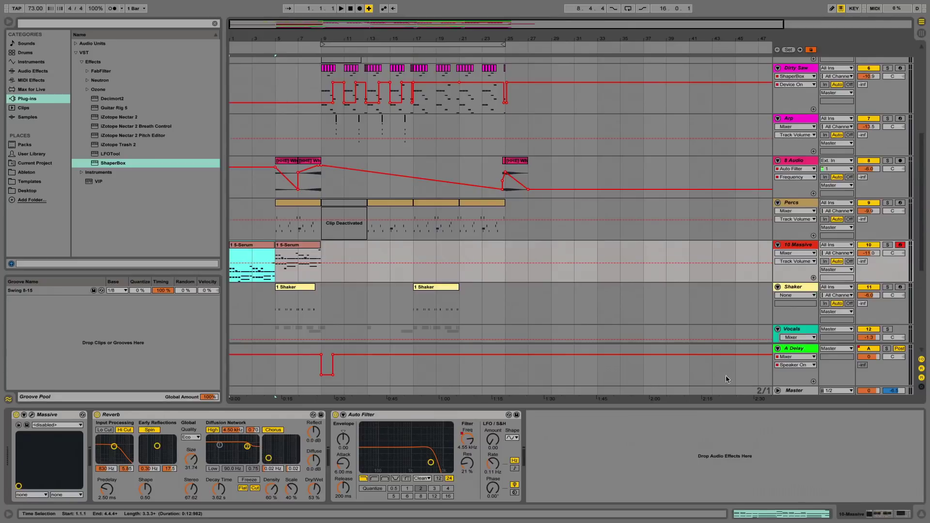
# Check the Master track's devices and play the arrangement from the Massive clip at bar 1
pyautogui.click(794, 390)
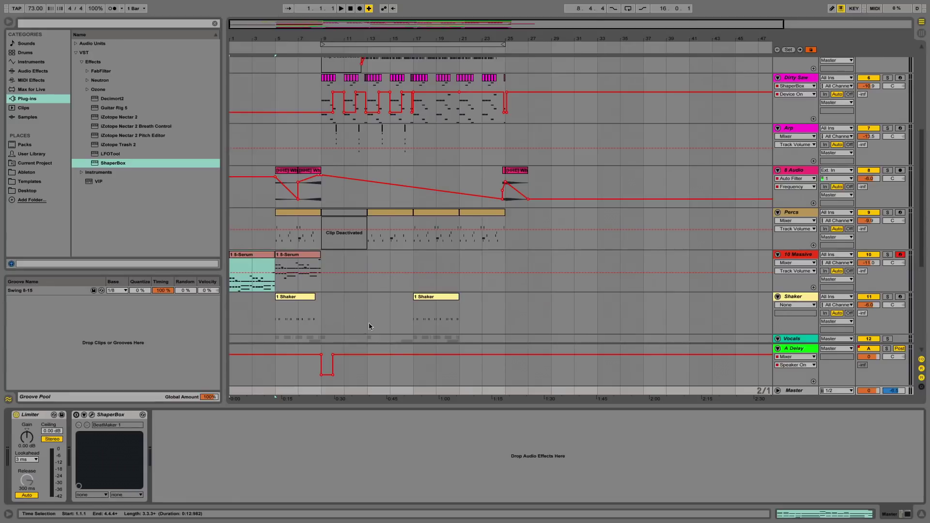
pyautogui.click(264, 256)
pyautogui.press('space')
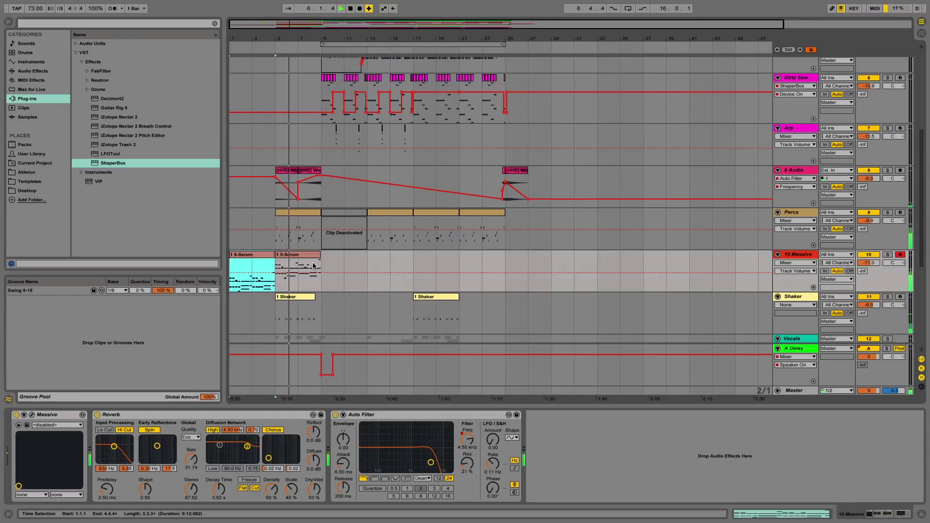
# Deactivate the short vocal chops on the Chops track just before bar 9 and stop playback
pyautogui.scroll(-5, 313, 265)
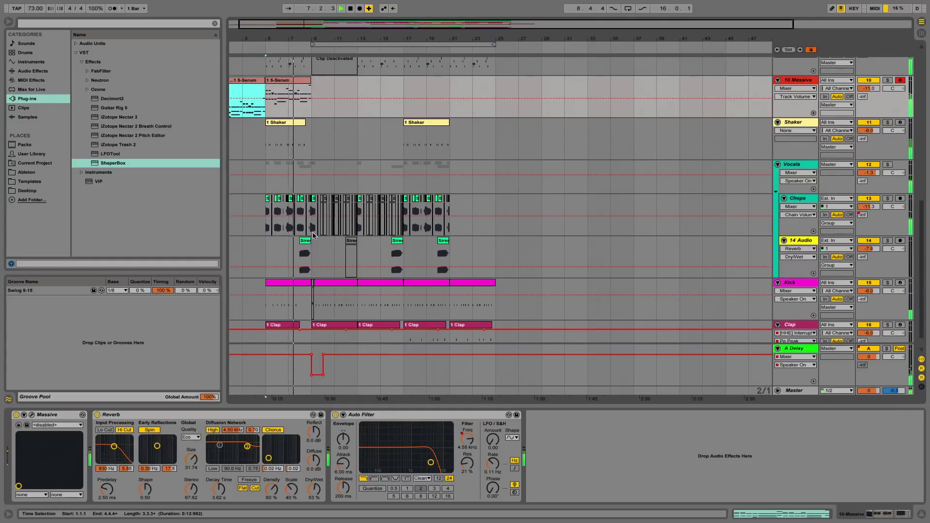
pyautogui.moveTo(311, 39); pyautogui.dragTo(311, 92)
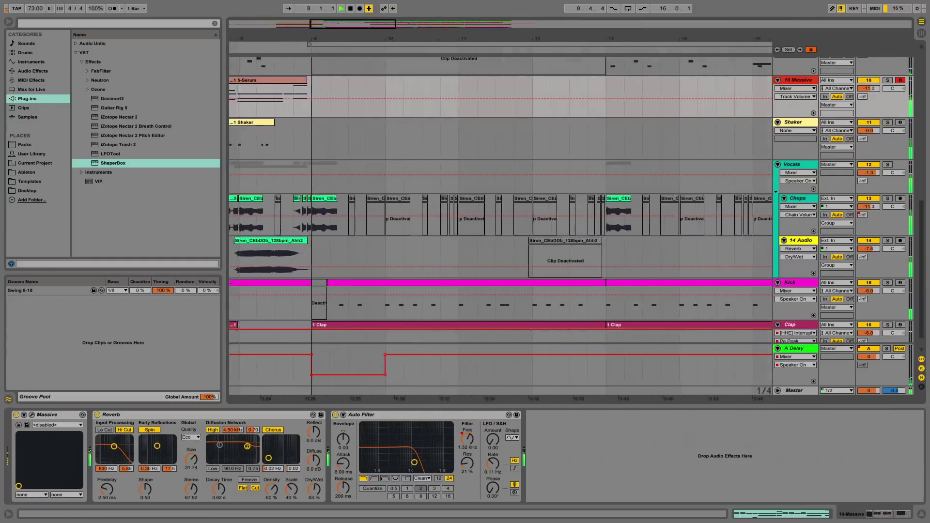
pyautogui.scroll(2, 286, 195)
pyautogui.click(286, 242)
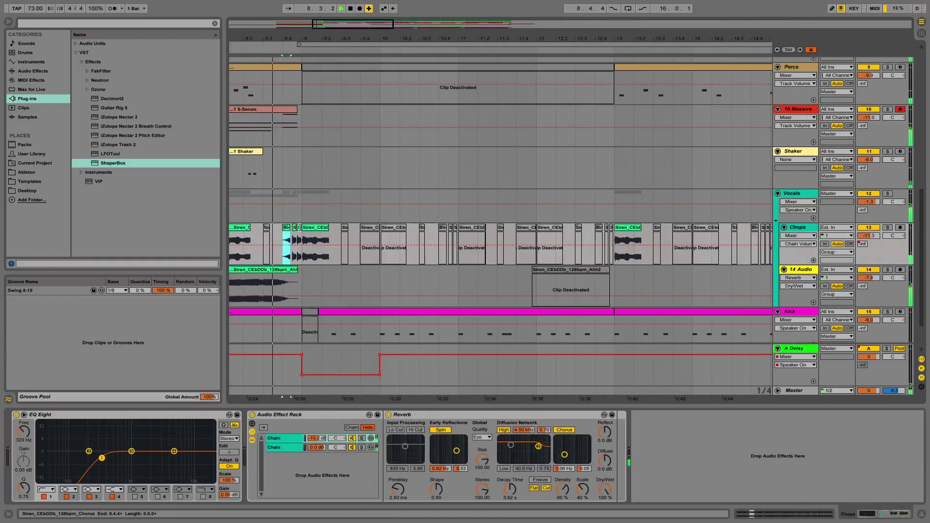
pyautogui.keyDown('shift'); pyautogui.click(300, 230); pyautogui.keyUp('shift')
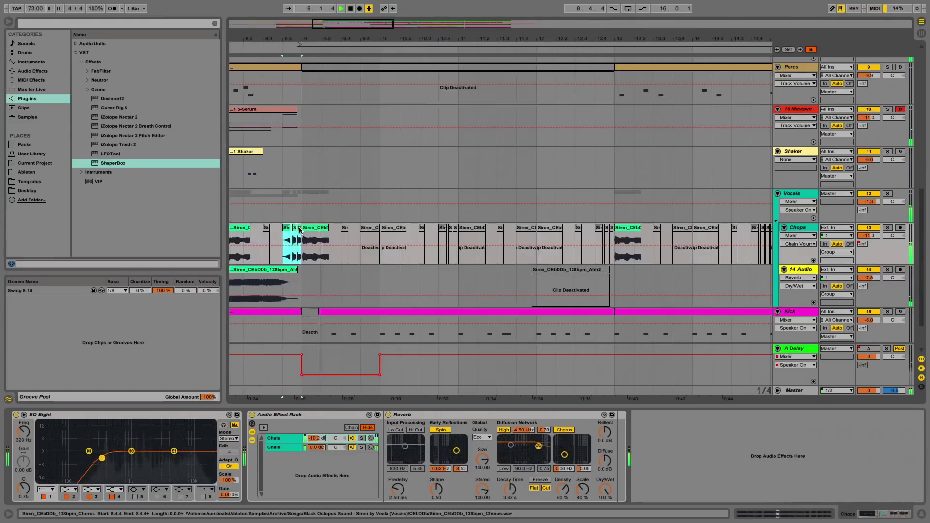
pyautogui.press('0')
pyautogui.scroll(5, 292, 87)
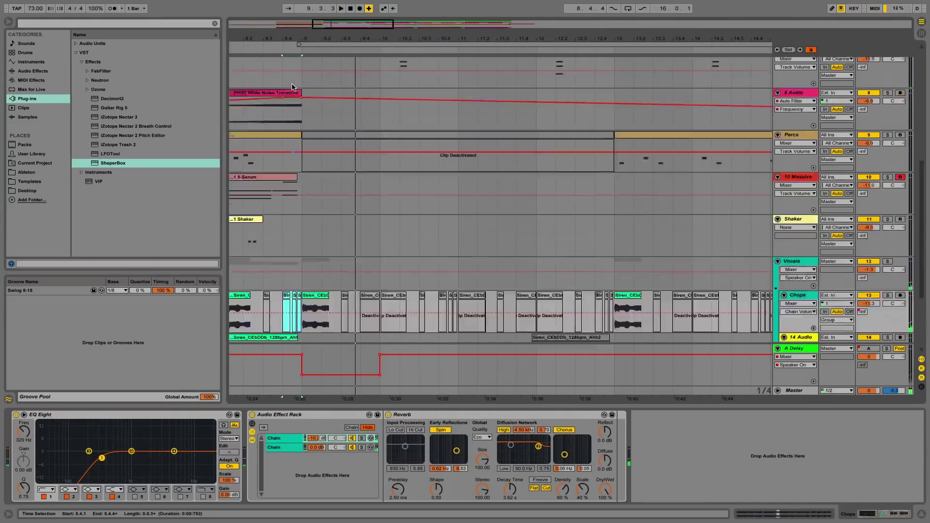
# Look over the arrangement from the Arp track down to Clap across the intro and main loop
pyautogui.scroll(10, 293, 87)
pyautogui.moveTo(349, 42); pyautogui.dragTo(348, 20)
pyautogui.scroll(-10, 395, 202)
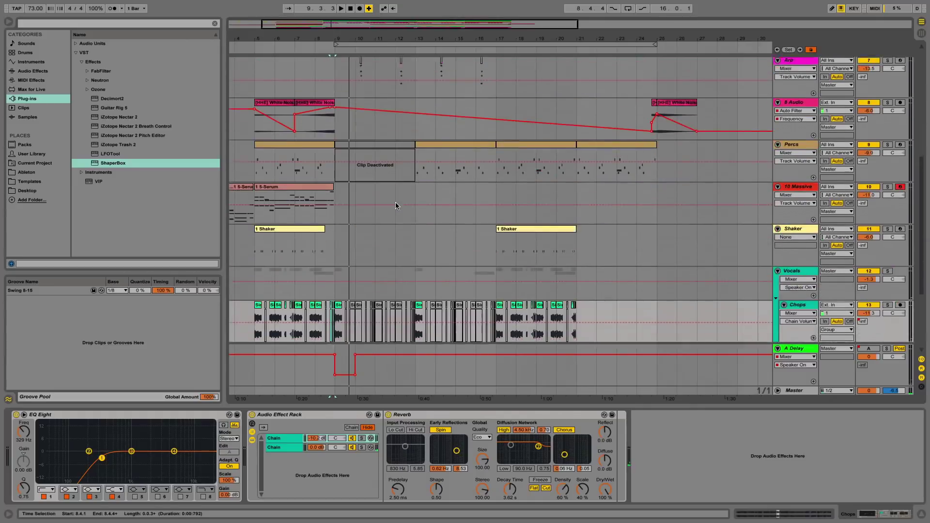
pyautogui.hscroll(4, 435, 230)
pyautogui.hscroll(5, 435, 229)
pyautogui.hscroll(-10, 434, 228)
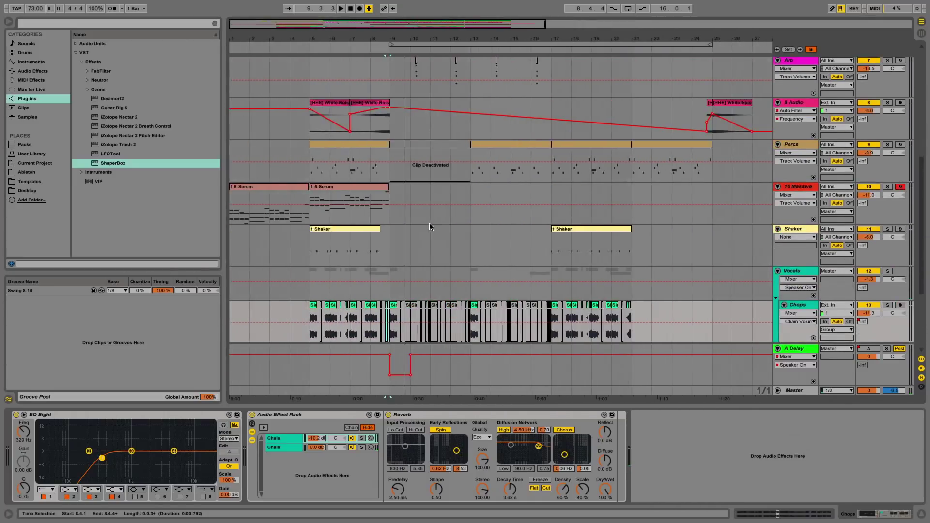
pyautogui.scroll(-7, 430, 225)
pyautogui.hscroll(4, 498, 226)
pyautogui.hscroll(-3, 498, 225)
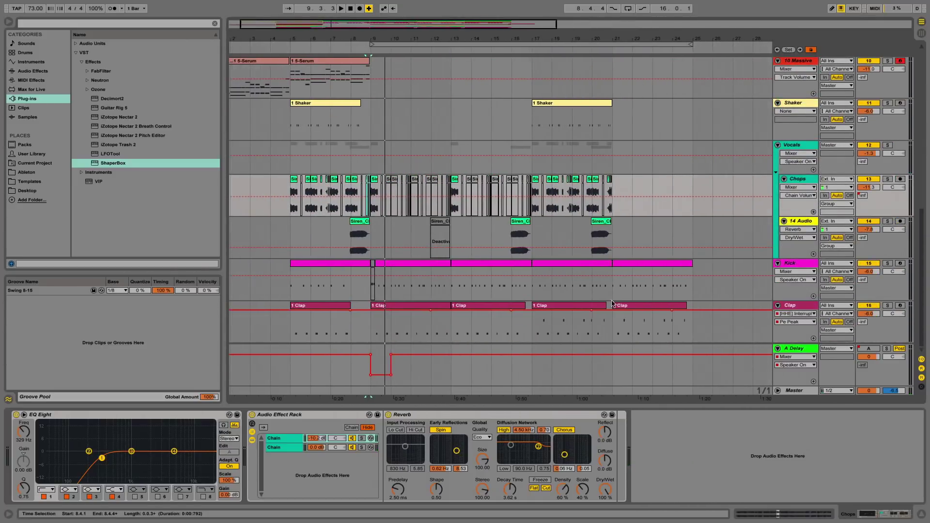
# Place the insert marker at bar 9 and view the ShaperBox device on the Master track
pyautogui.click(794, 391)
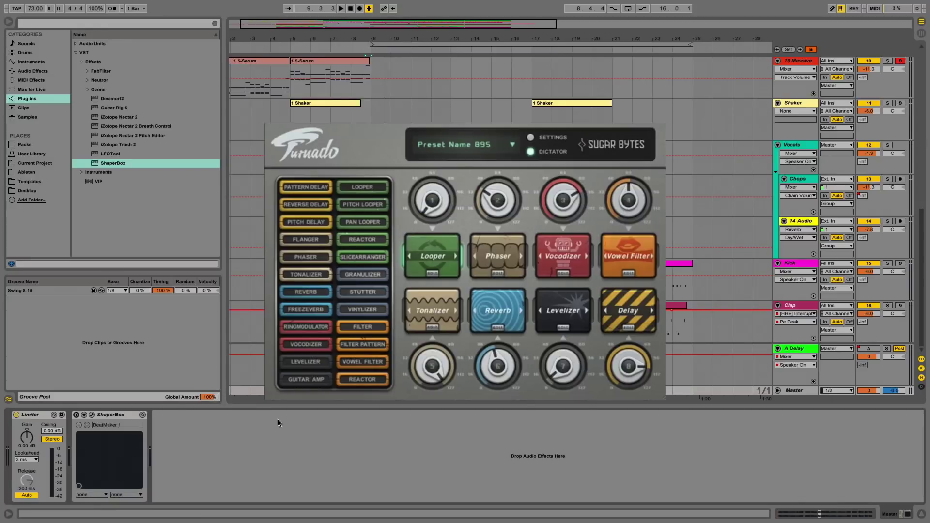
pyautogui.click(92, 416)
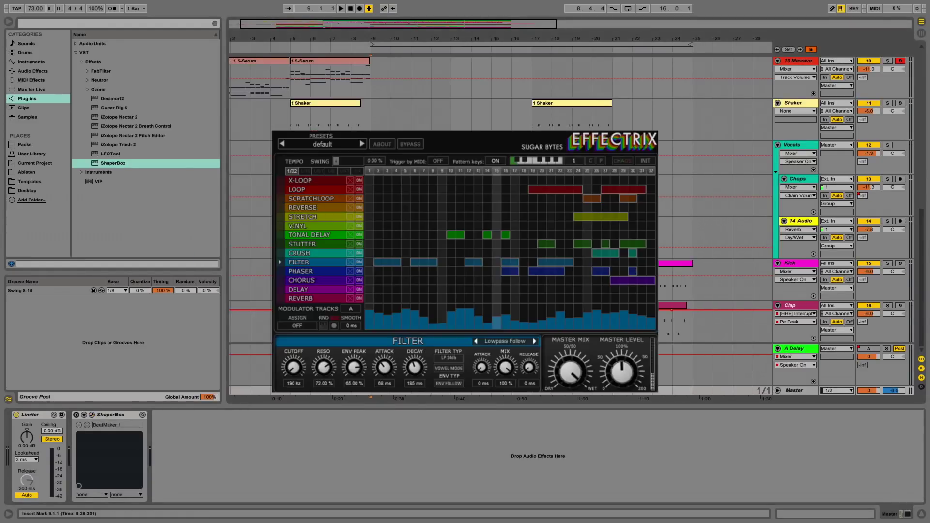
pyautogui.click(371, 157)
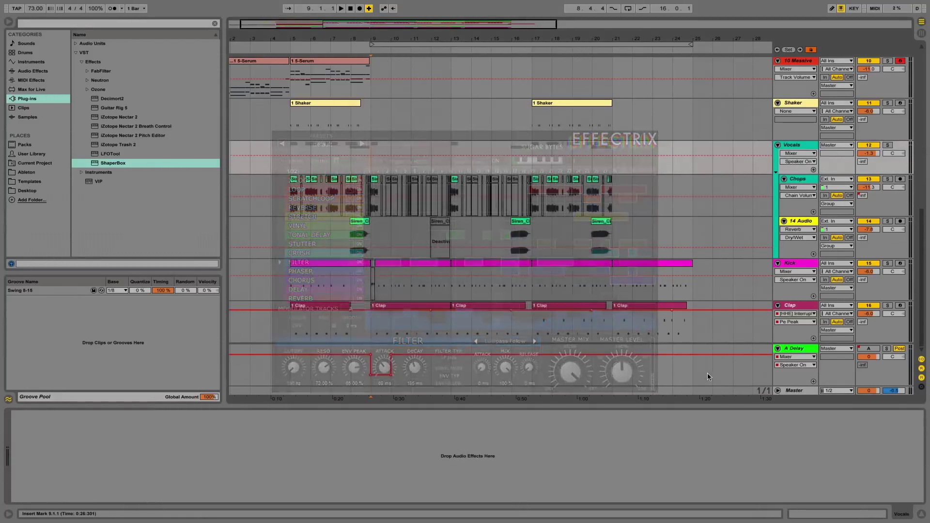
pyautogui.click(796, 391)
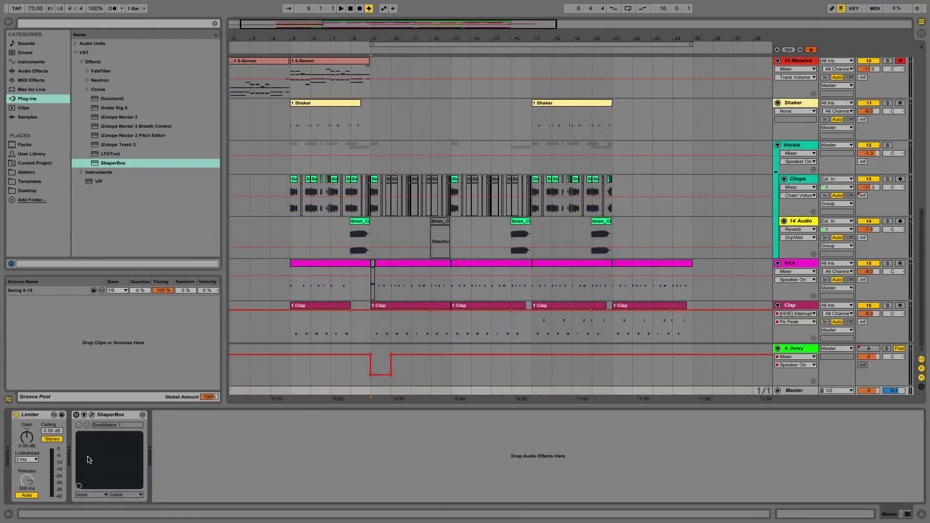
pyautogui.click(92, 414)
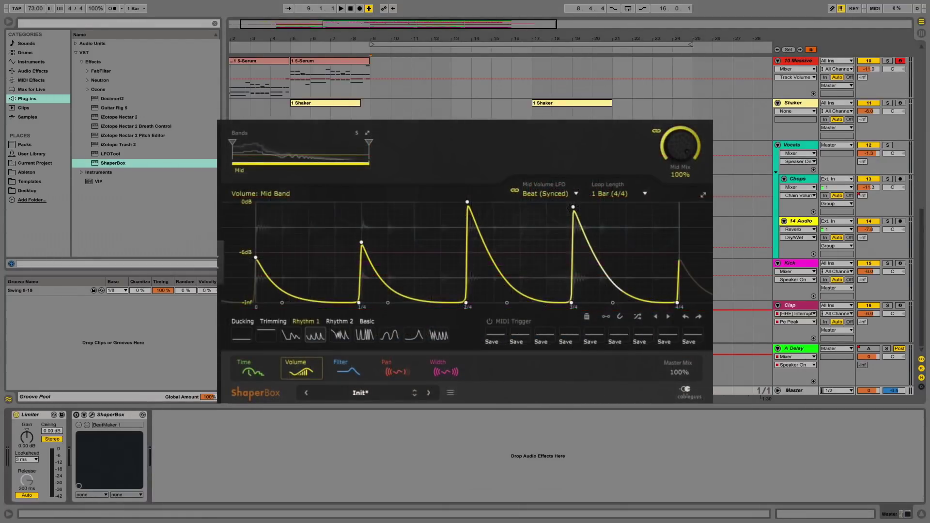
pyautogui.moveTo(293, 38); pyautogui.dragTo(294, 63)
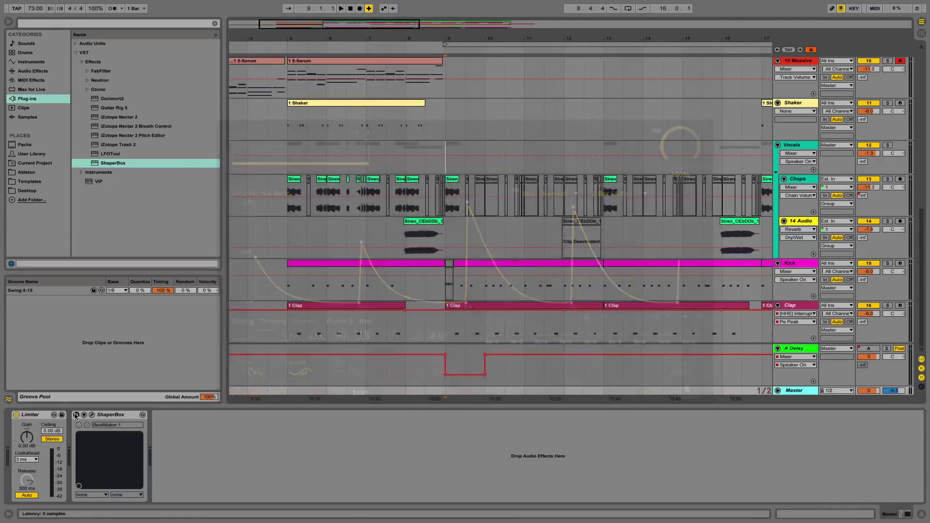
# Enable ShaperBox on the Master track and check its BeatMaker 1 pattern and preset library before closing its window
pyautogui.click(76, 415)
pyautogui.click(91, 415)
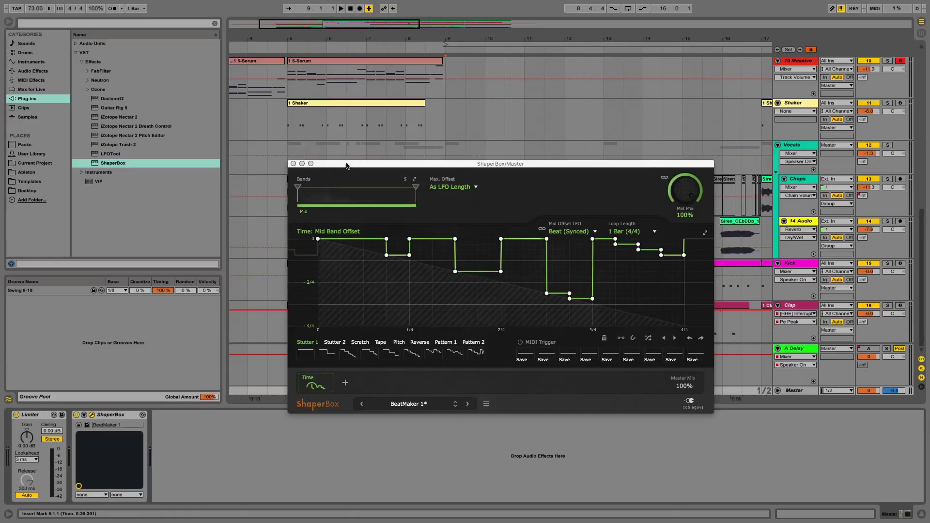
pyautogui.moveTo(347, 165); pyautogui.dragTo(354, 175)
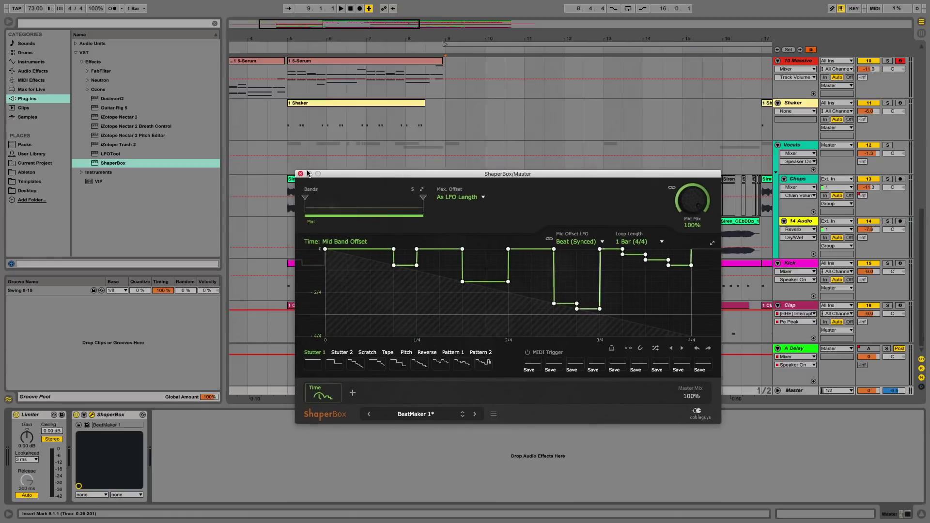
pyautogui.click(431, 411)
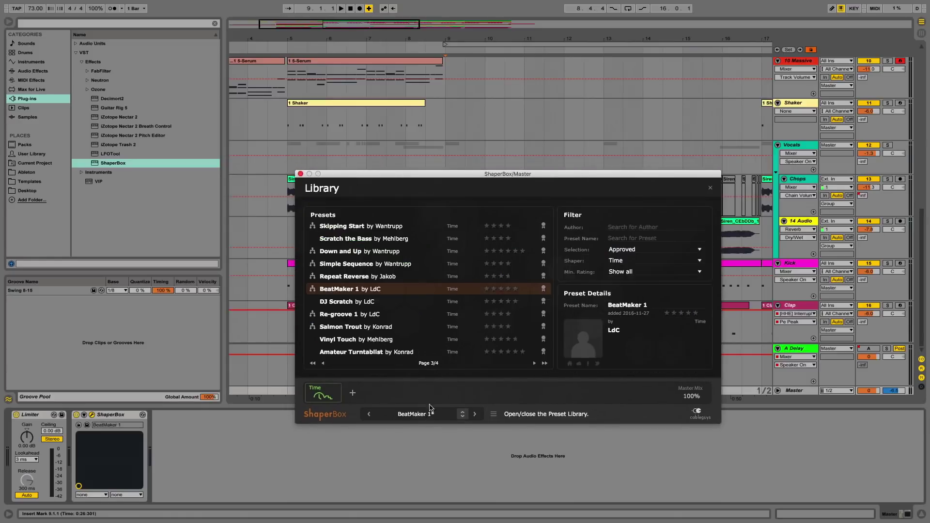
pyautogui.click(300, 173)
# Look over the tracks from Clap up to the first one and play from bar 13 with the Master track selected
pyautogui.click(447, 336)
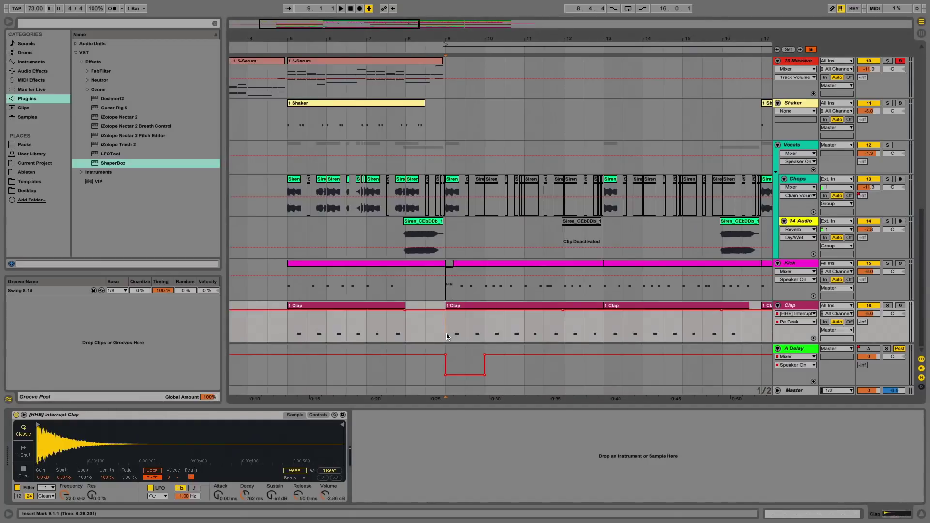
pyautogui.scroll(3, 447, 336)
pyautogui.hscroll(2, 447, 336)
pyautogui.scroll(10, 484, 281)
pyautogui.hscroll(-4, 484, 281)
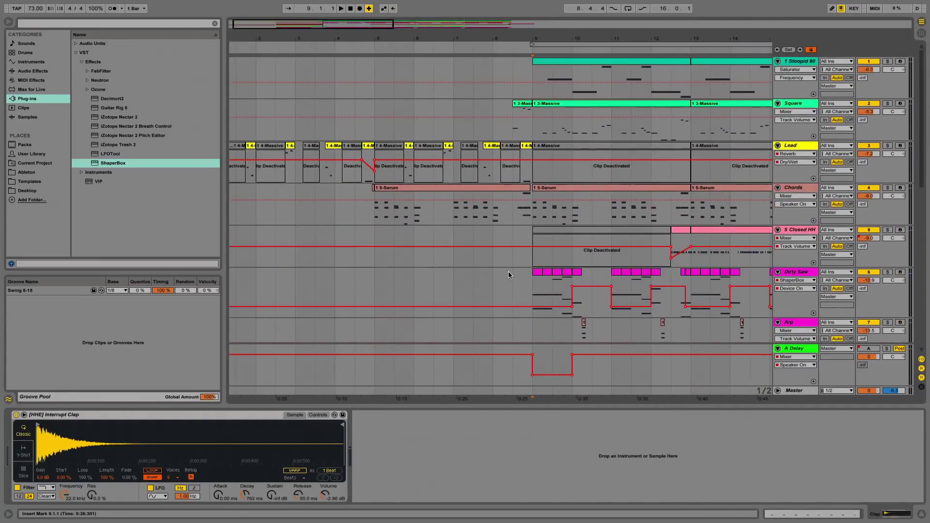
pyautogui.hscroll(5, 509, 272)
pyautogui.click(443, 211)
pyautogui.scroll(-3, 452, 310)
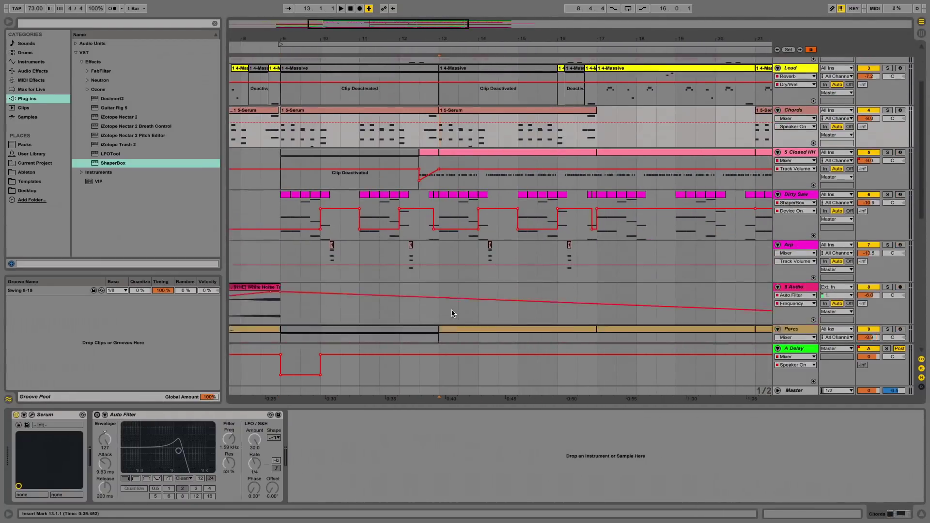
pyautogui.scroll(-4, 452, 310)
pyautogui.click(793, 393)
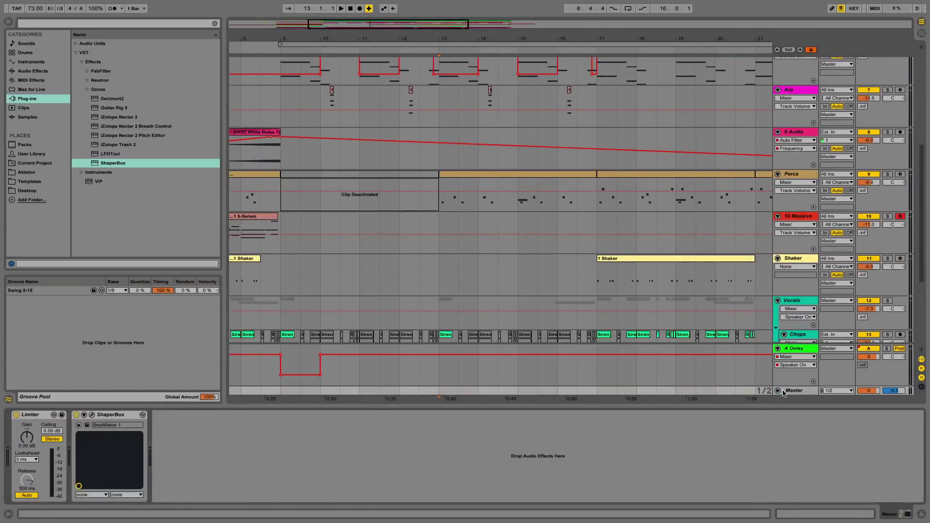
pyautogui.press('space')
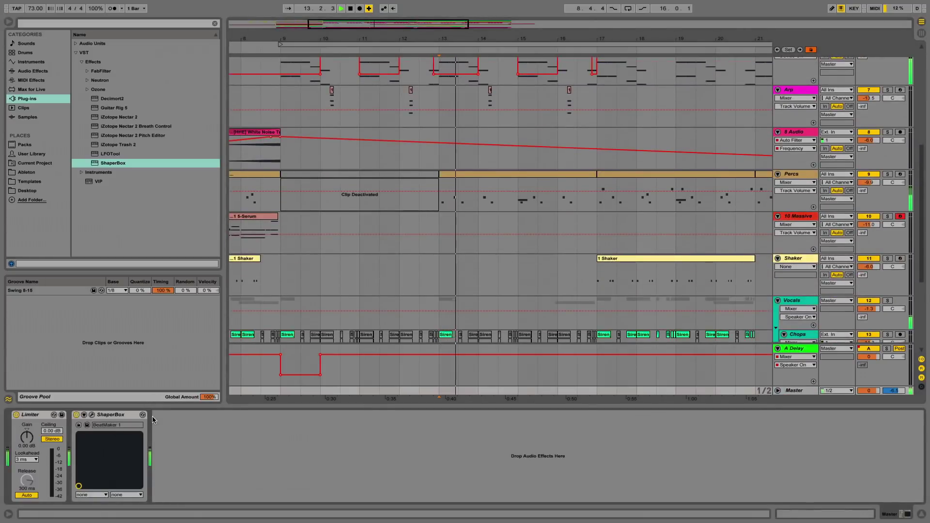
# Expose ShaperBox's Time Mid Mix automation on the unfolded Master track, keeping Mid Mix at 100%, and play from bar 13
pyautogui.click(92, 415)
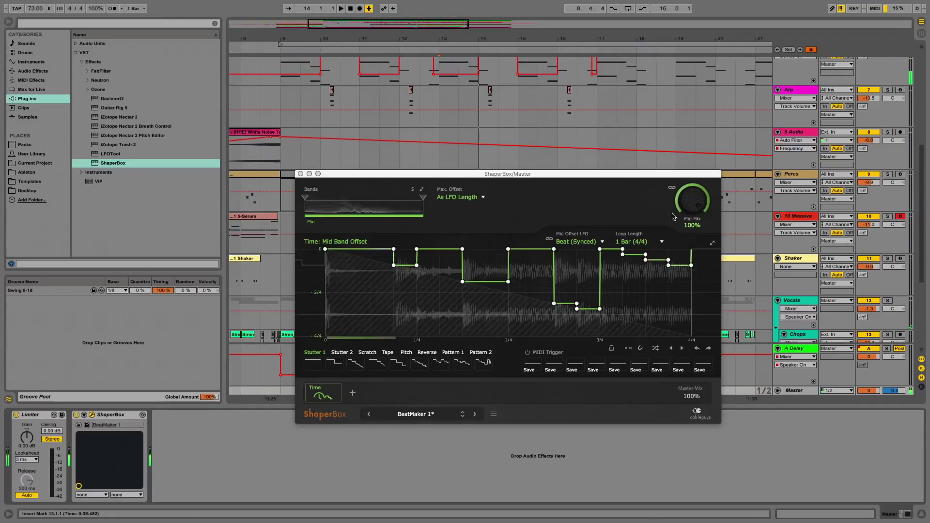
pyautogui.moveTo(692, 200)
pyautogui.mouseDown()
pyautogui.moveTo(692, 225)
pyautogui.moveTo(692, 200)
pyautogui.mouseUp()
pyautogui.scroll(-5, 354, 96)
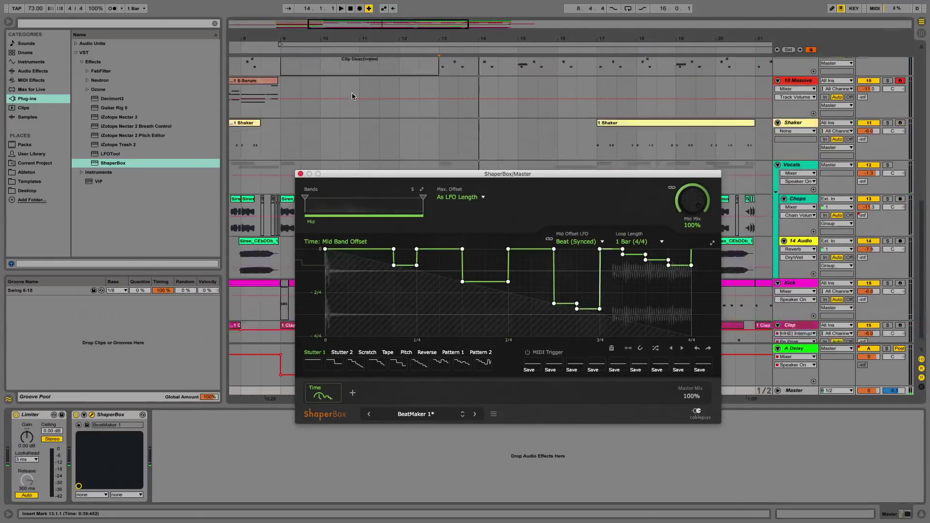
pyautogui.click(300, 174)
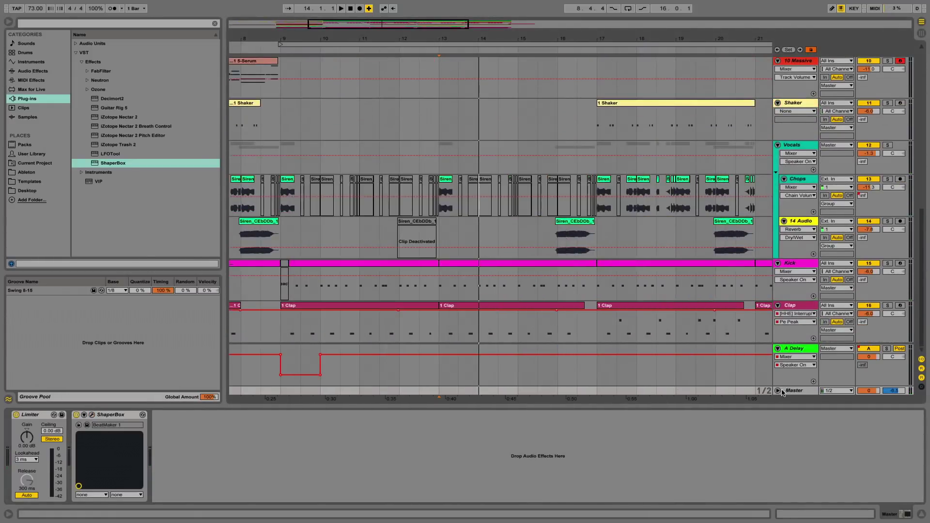
pyautogui.click(778, 390)
pyautogui.press('space')
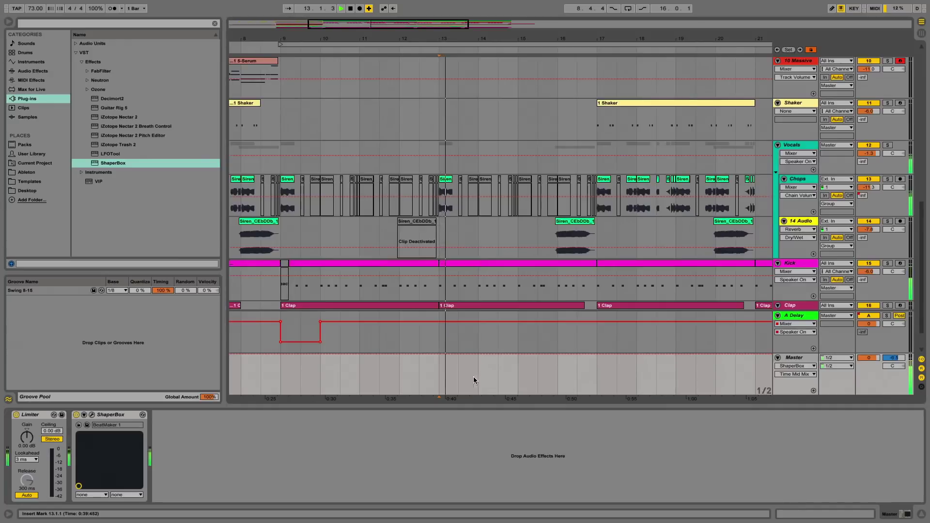
# Lower the Master track's Time Mid Mix automation to 0 between 13.3.1 and 14.1.1 and audition it from bar 13
pyautogui.moveTo(443, 379); pyautogui.dragTo(468, 376)
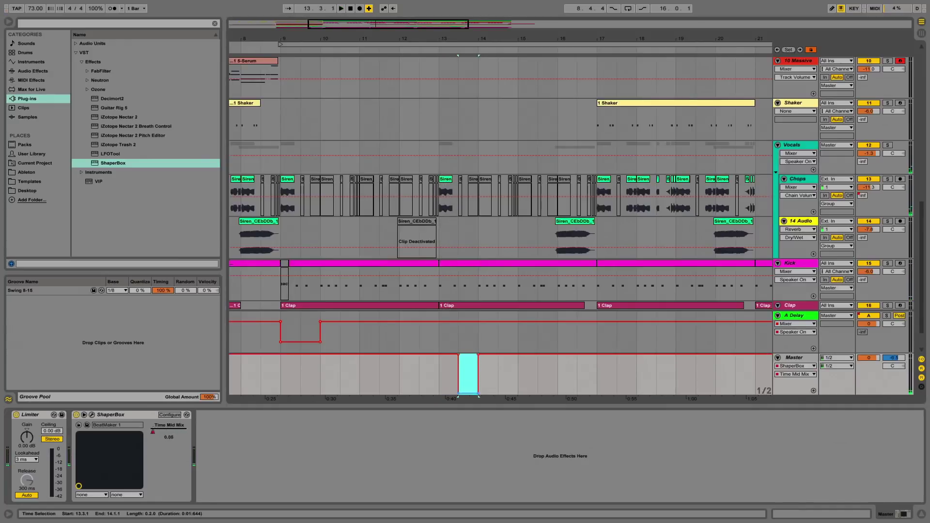
pyautogui.click(469, 378)
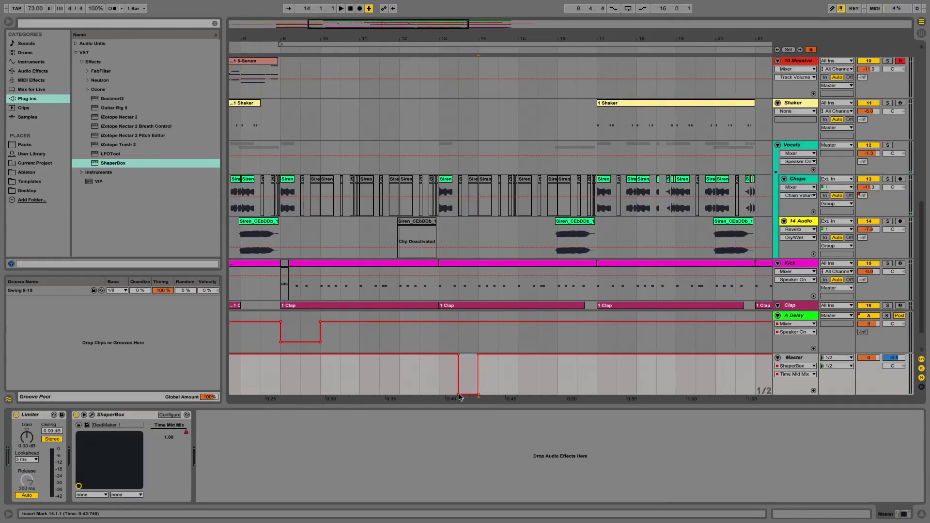
pyautogui.press('space')
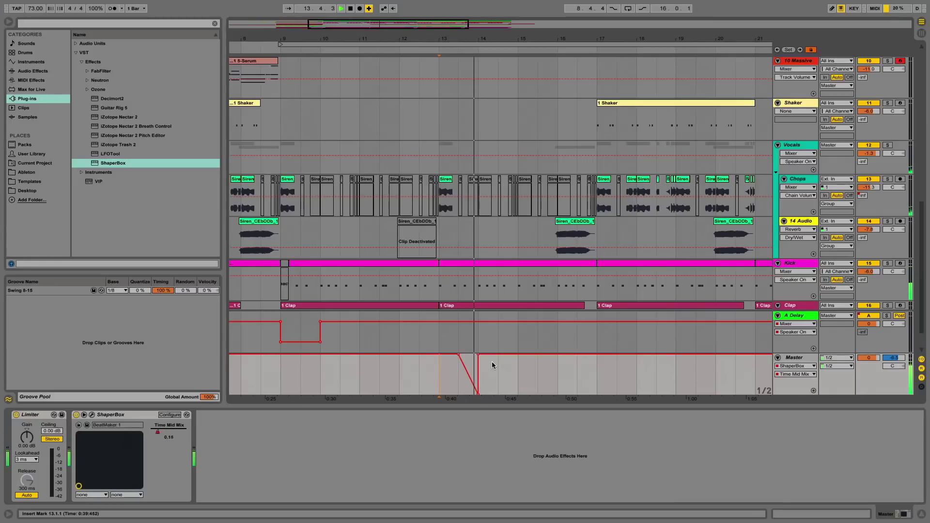
# Remove the Time Mid Mix automation's return at bar 14 so it stays at 0, and start its fall slightly after 13.3
pyautogui.rightClick(476, 353)
pyautogui.click(475, 351)
pyautogui.press('space')
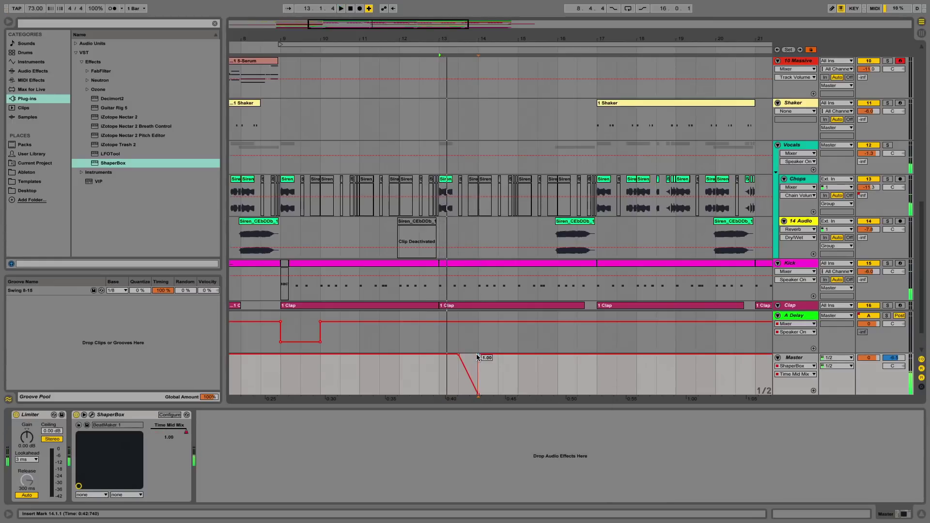
pyautogui.click(478, 354)
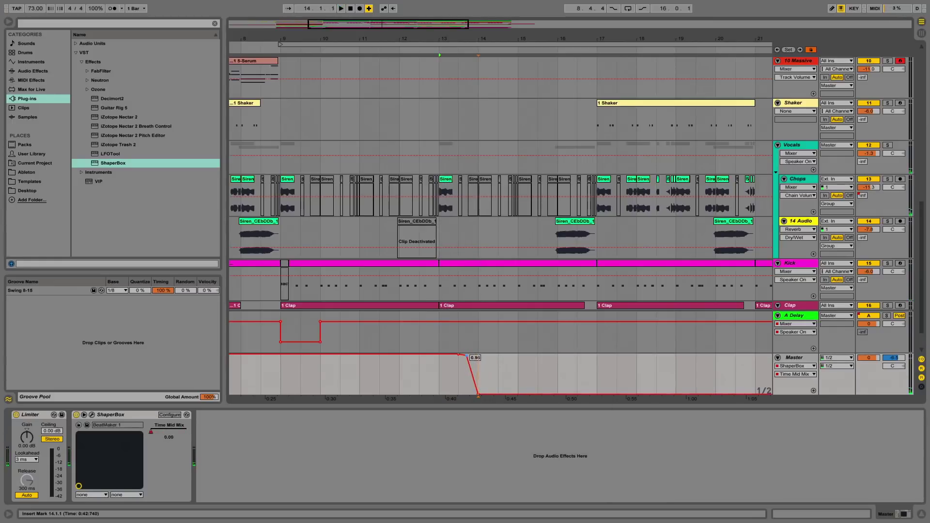
# Play the section from bar 13 and steepen the Time Mid Mix fall so it reaches 0 well before bar 14
pyautogui.press('space')
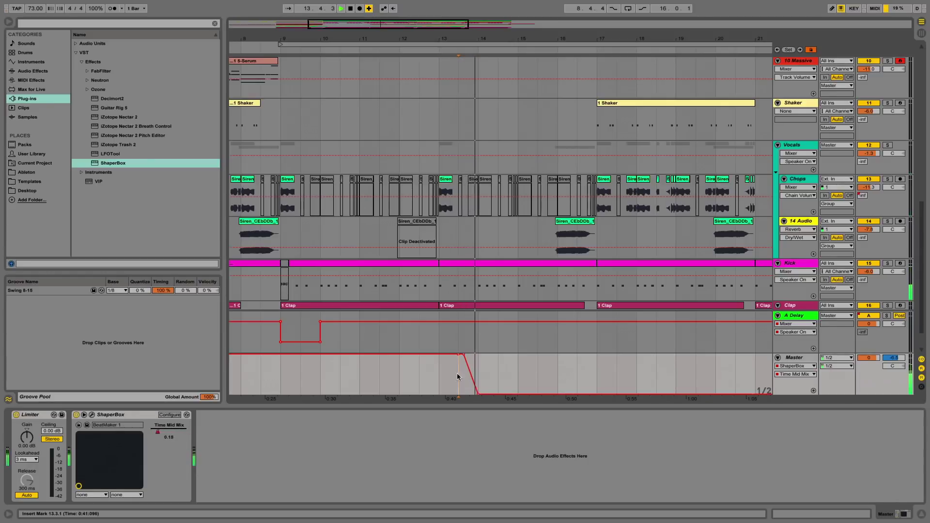
pyautogui.click(440, 374)
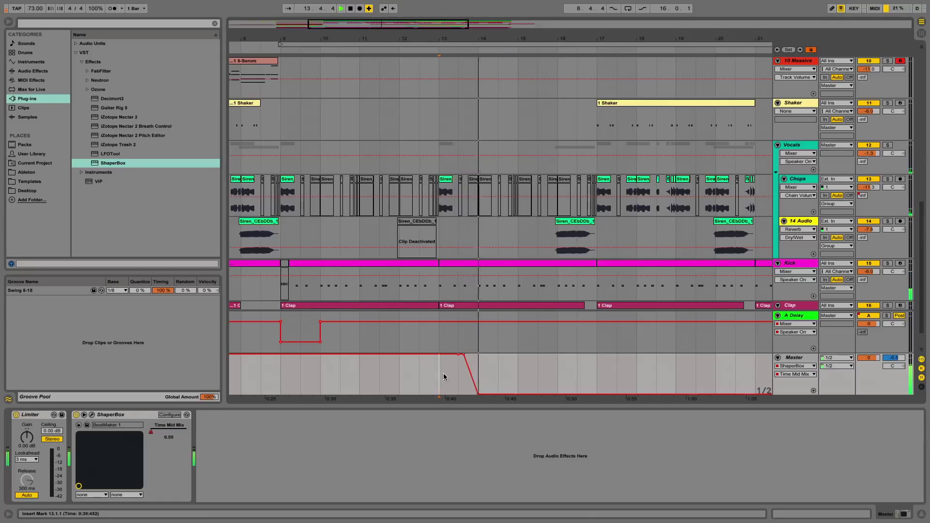
pyautogui.click(442, 376)
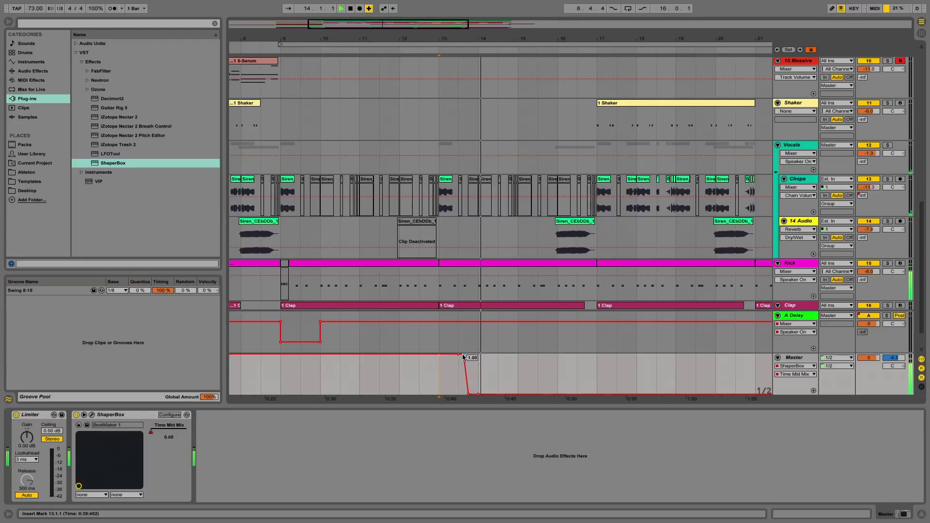
pyautogui.doubleClick(547, 41)
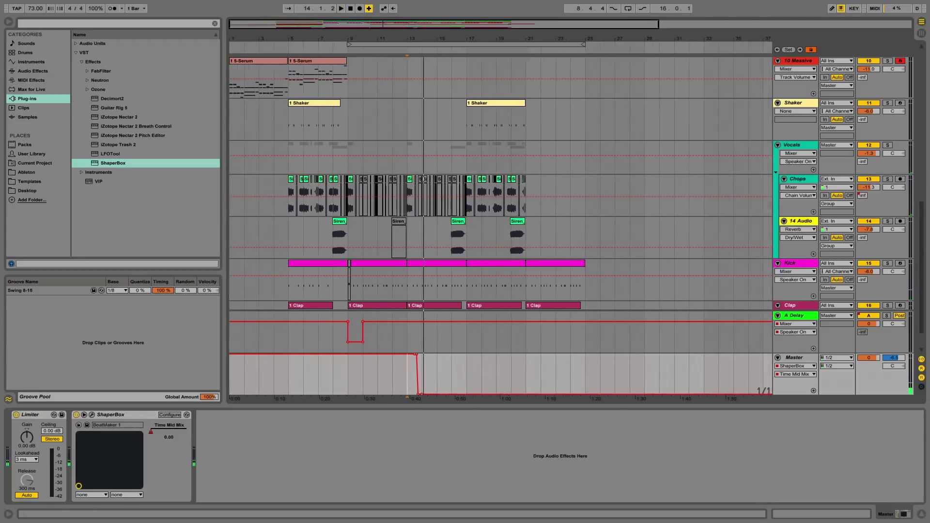
# Turn off ShaperBox on the Master track and select bars 13 to 17 in its Device On automation lane
pyautogui.click(439, 375)
pyautogui.moveTo(409, 376); pyautogui.dragTo(417, 376)
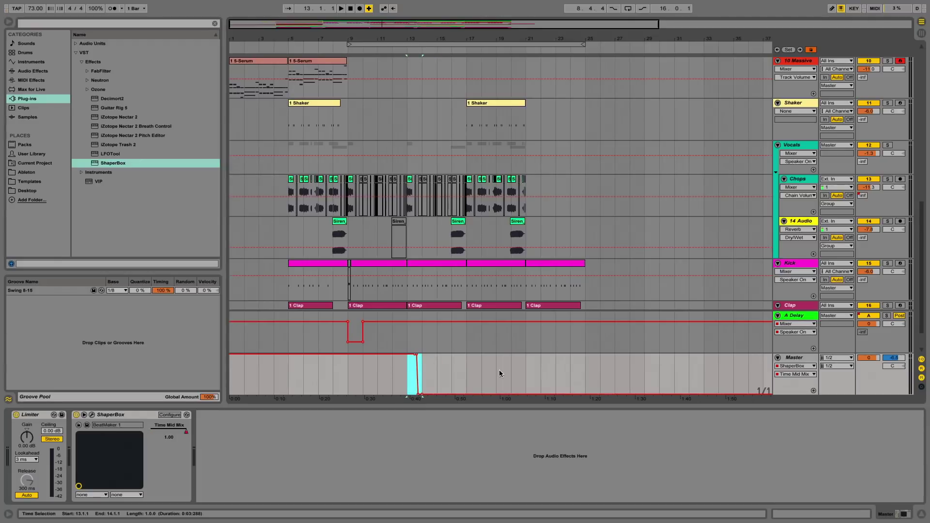
pyautogui.click(425, 378)
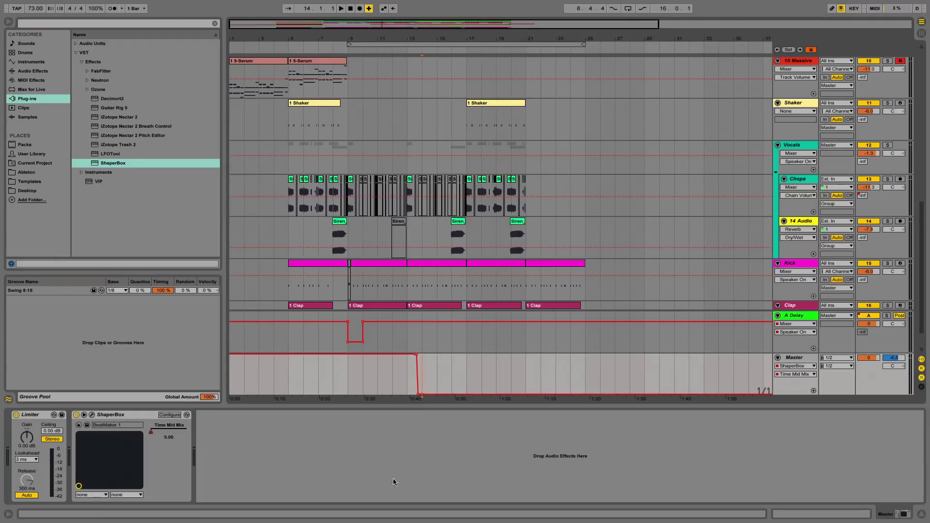
pyautogui.click(75, 415)
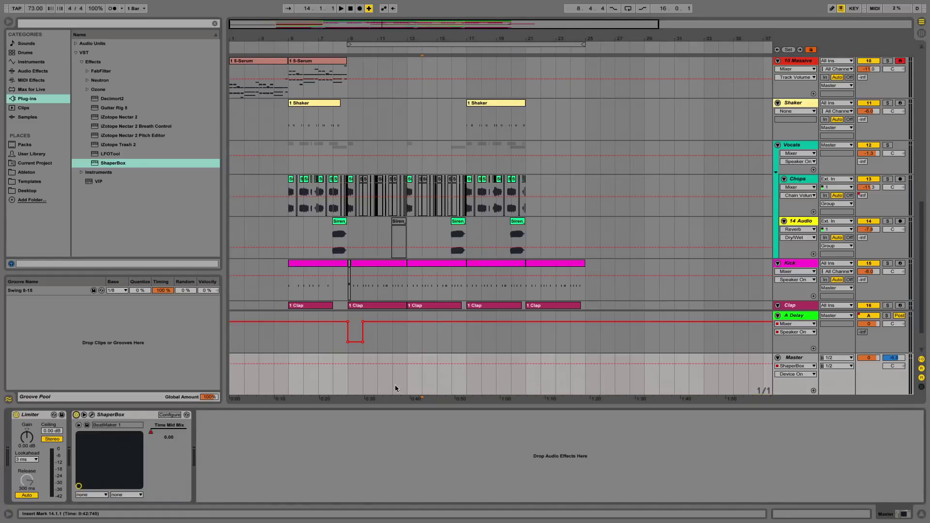
pyautogui.moveTo(408, 379); pyautogui.dragTo(471, 377)
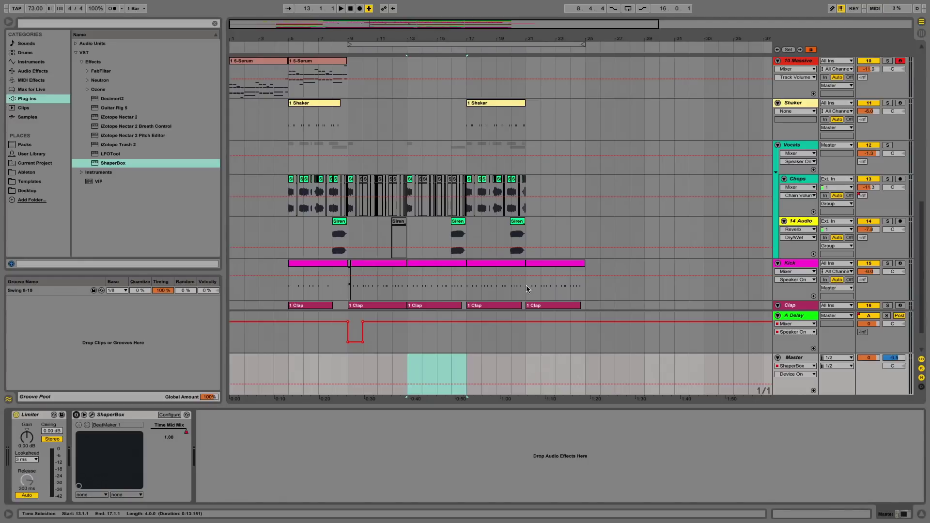
pyautogui.scroll(10, 592, 269)
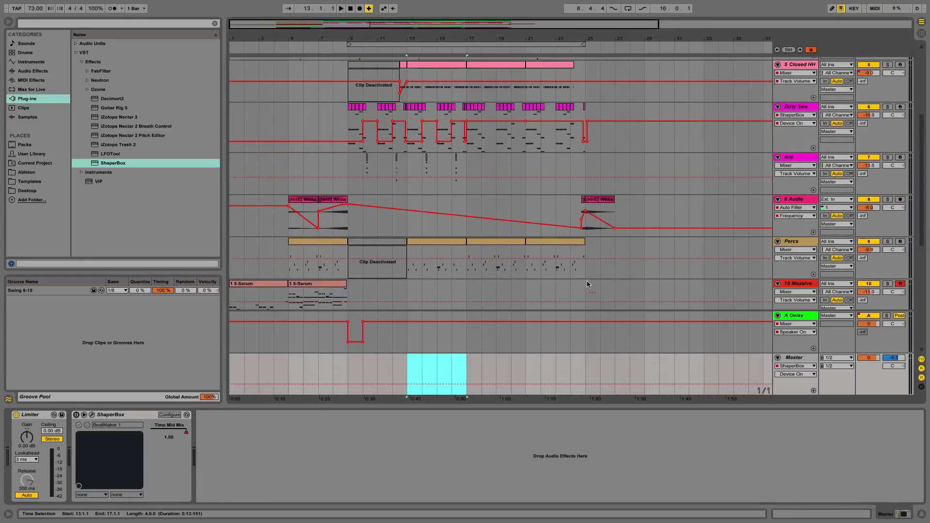
# Hide the device view and look over all tracks of the arrangement down to the vocal chops
pyautogui.click(921, 515)
pyautogui.scroll(5, 589, 263)
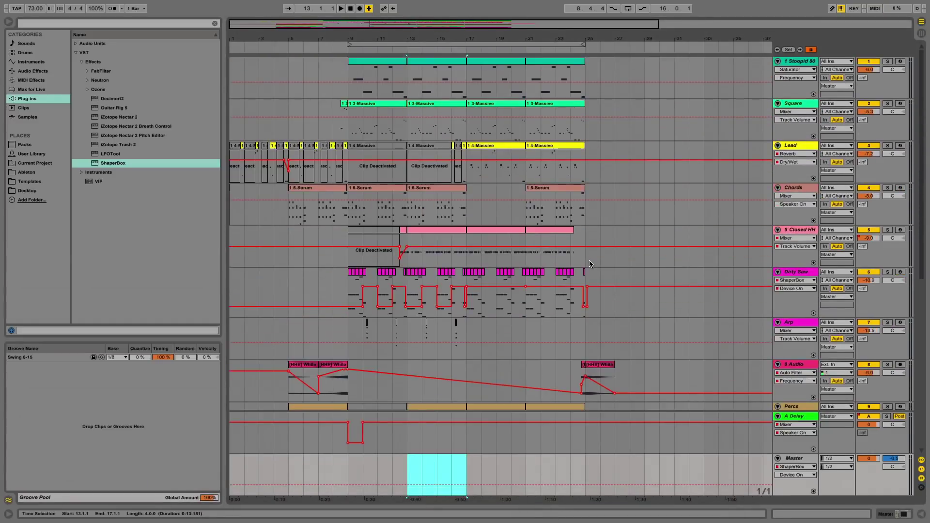
pyautogui.scroll(-5, 368, 184)
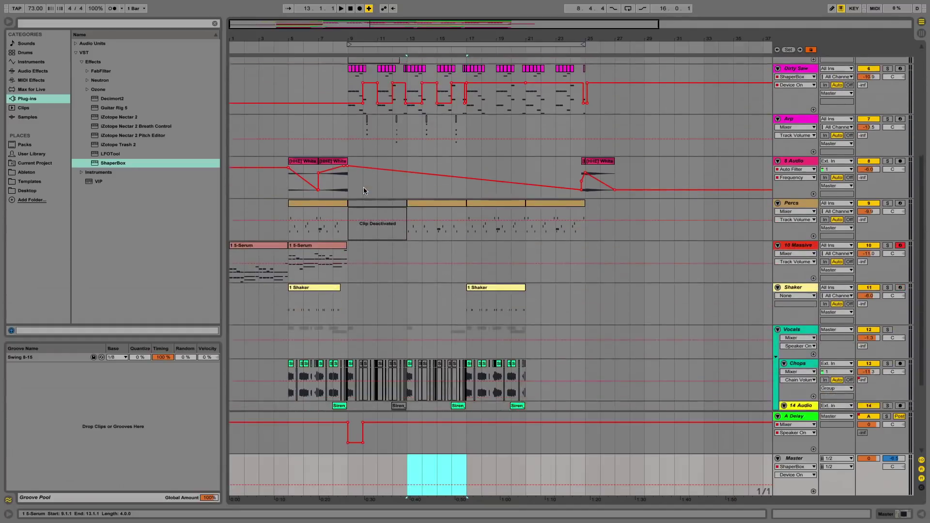
pyautogui.scroll(3, 372, 187)
pyautogui.scroll(-8, 374, 187)
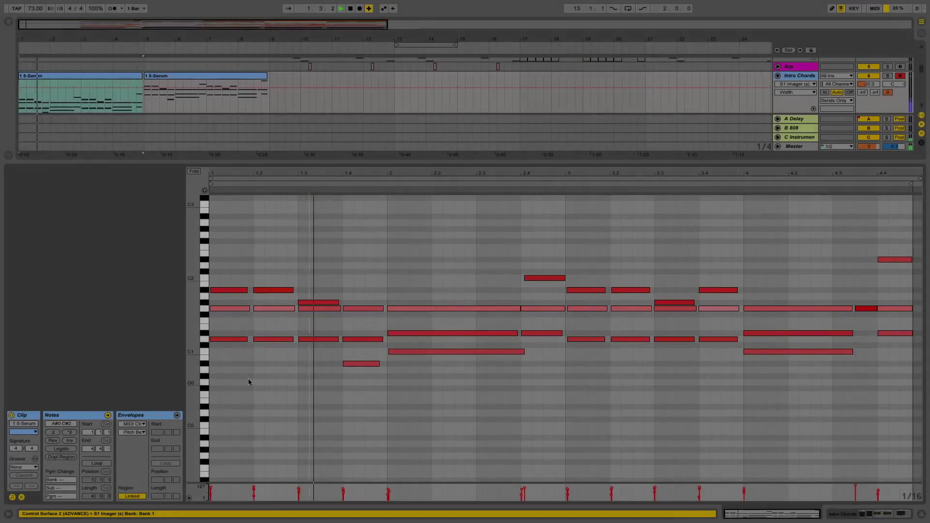
# Examine the first Intro Chords clip's notes during playback, then return to the full arrangement
pyautogui.click(248, 379)
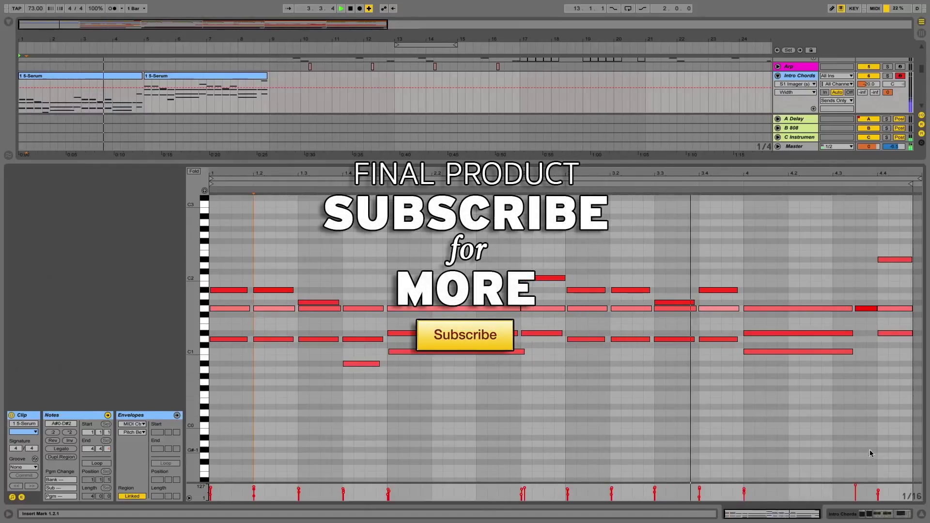
pyautogui.click(921, 513)
pyautogui.scroll(3, 410, 257)
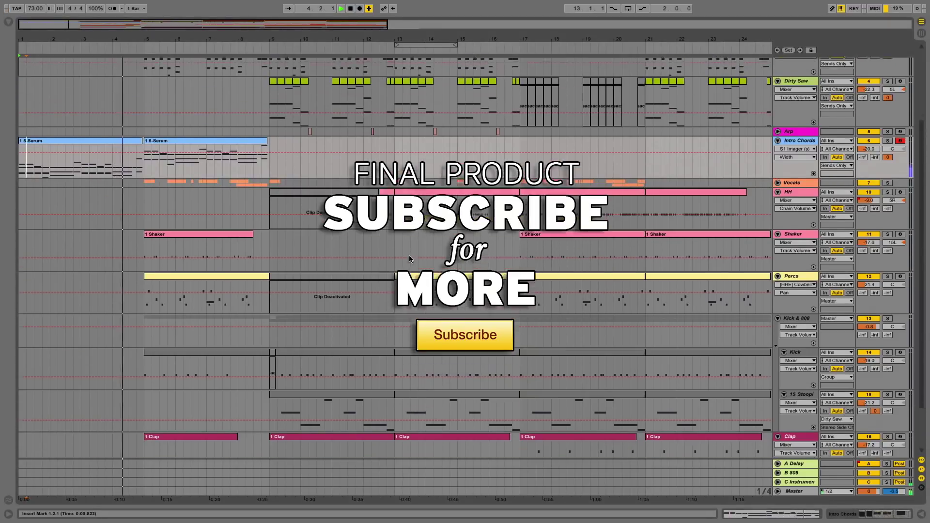
pyautogui.scroll(-3, 408, 255)
# Examine the Kick clip at bars 5 to 9, including its notes and sampler device, alongside the surrounding tracks
pyautogui.doubleClick(213, 292)
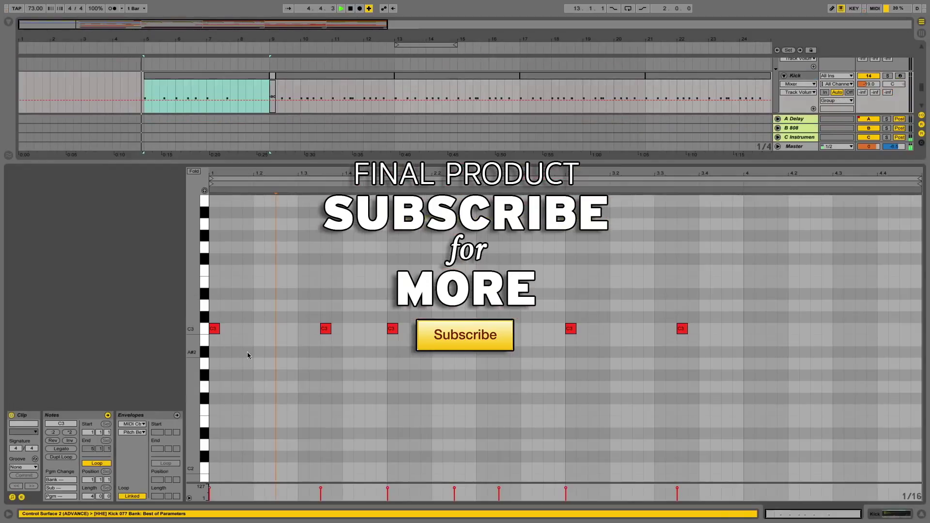
pyautogui.scroll(4, 286, 296)
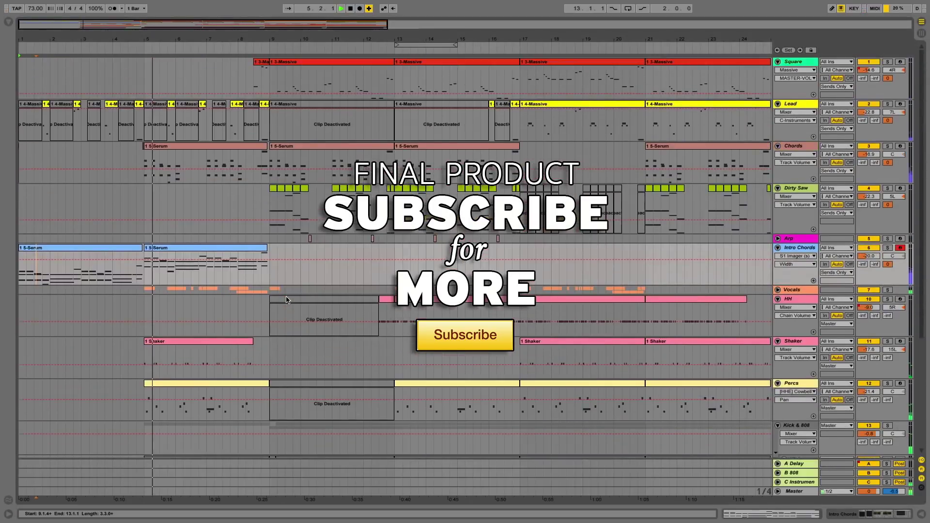
pyautogui.scroll(-4, 286, 296)
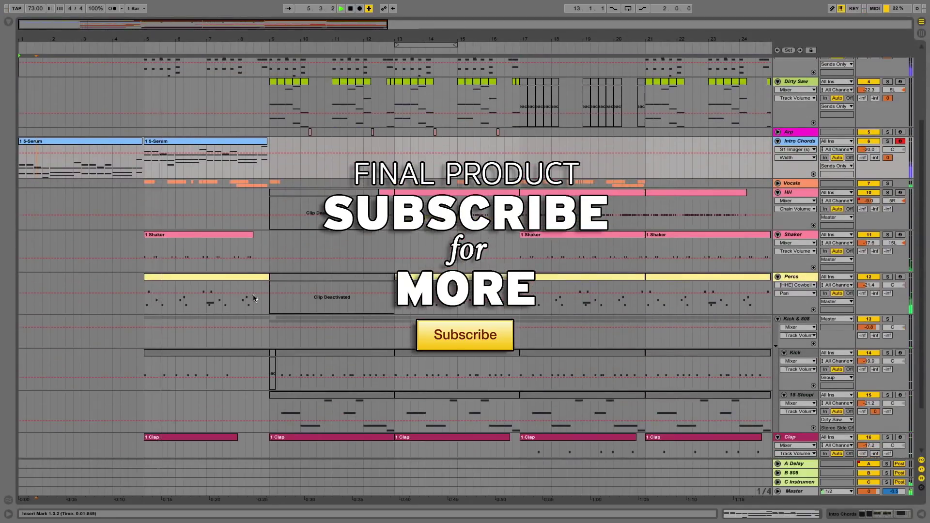
pyautogui.scroll(-2, 253, 298)
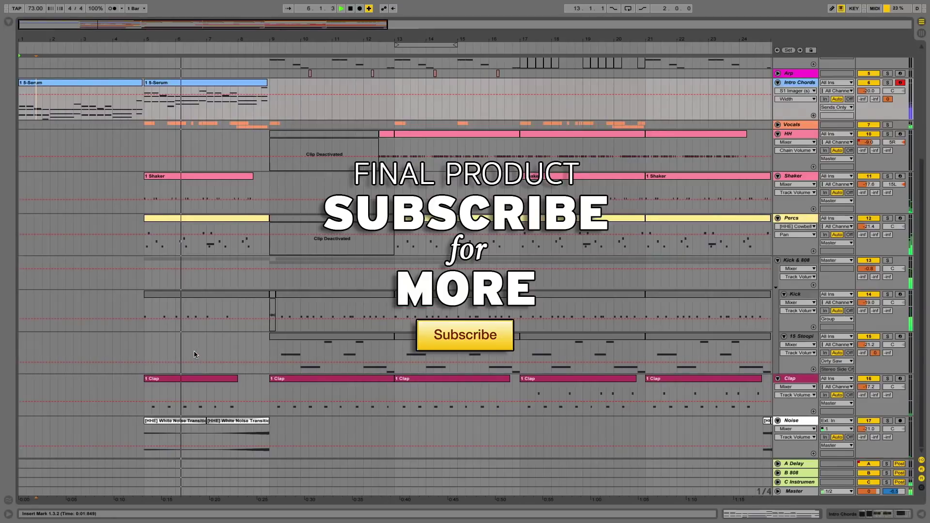
pyautogui.doubleClick(212, 295)
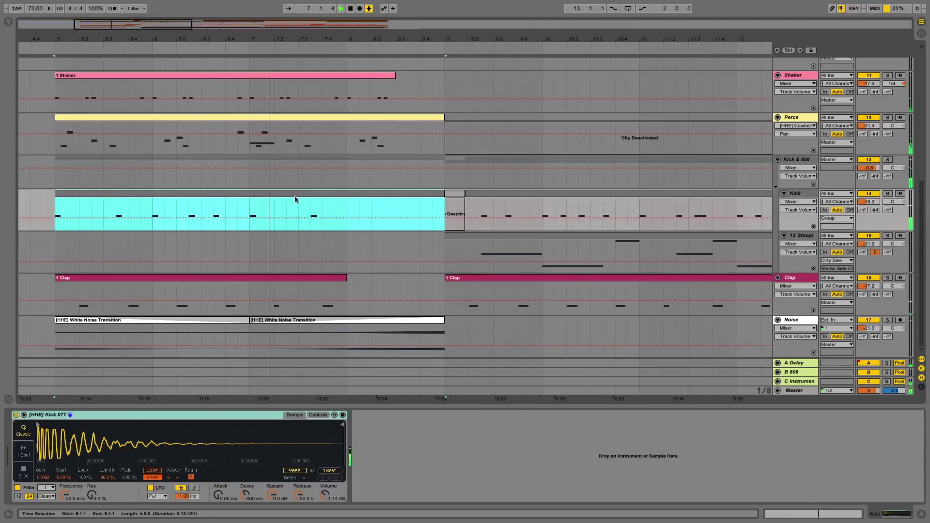
pyautogui.scroll(5, 294, 198)
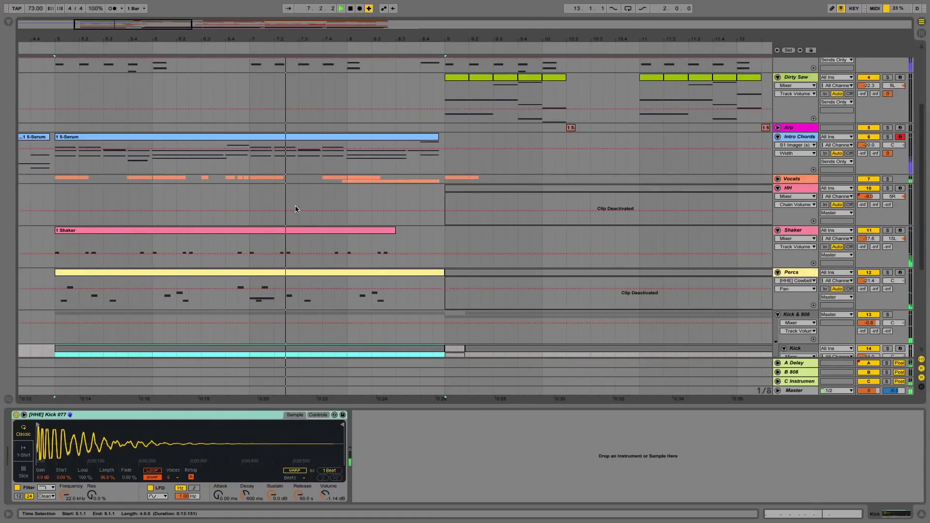
# Unfold the Vocals group and its Chops track to show the vocal chop waveforms
pyautogui.click(778, 179)
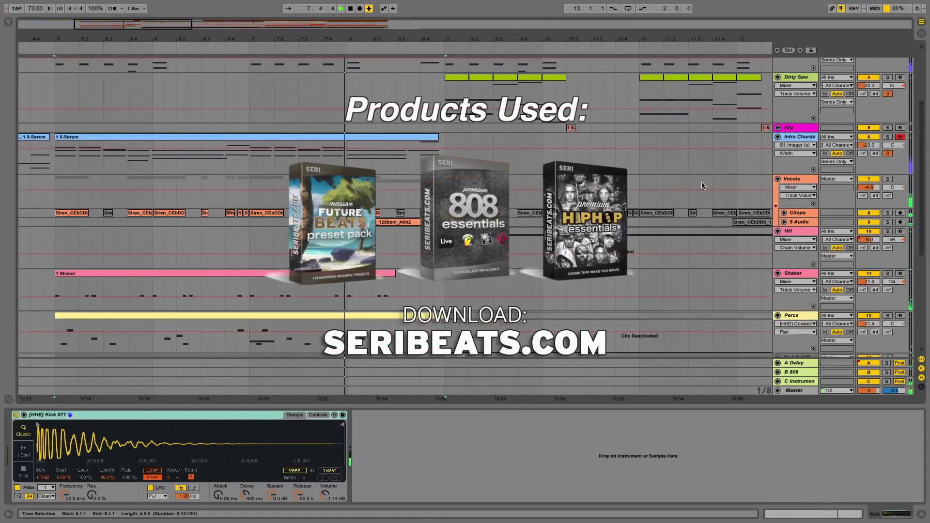
pyautogui.click(784, 213)
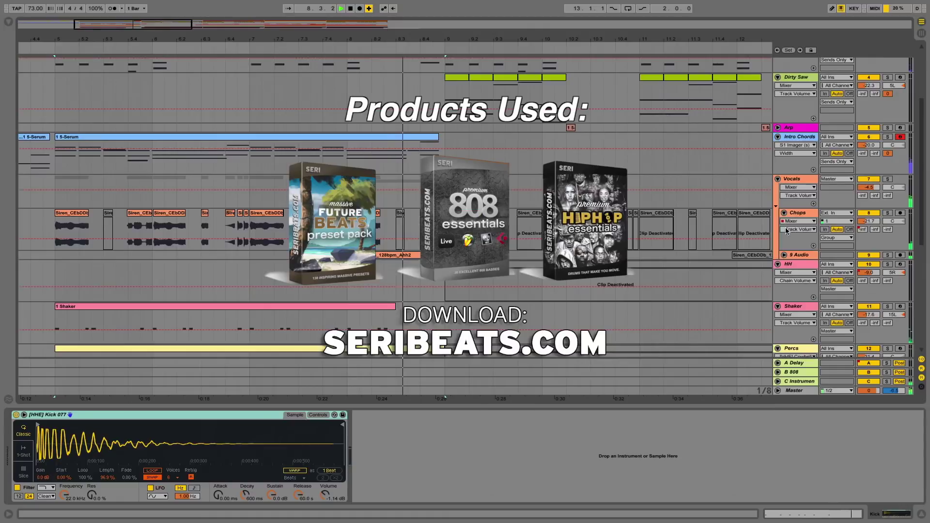
pyautogui.scroll(-3, 649, 324)
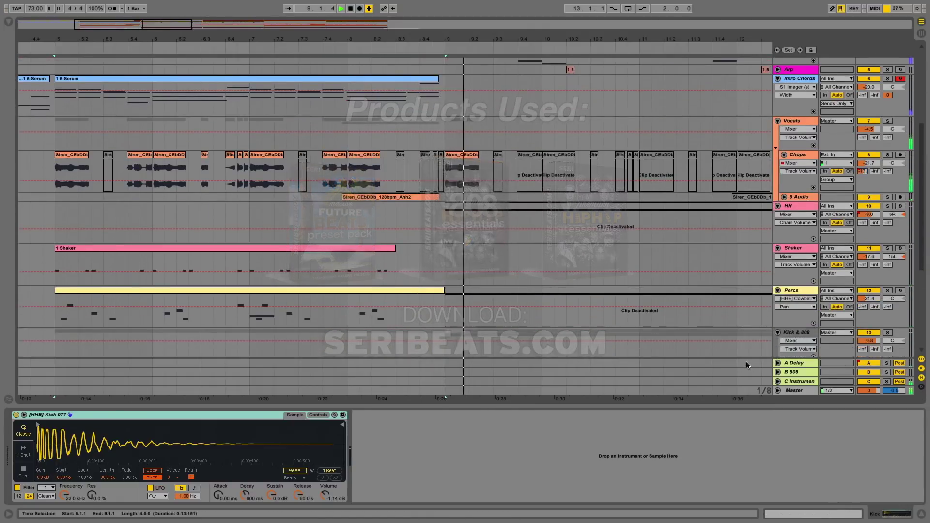
# Show the Master track's effect chain and look over the tracks around bars 9 to 13
pyautogui.click(548, 375)
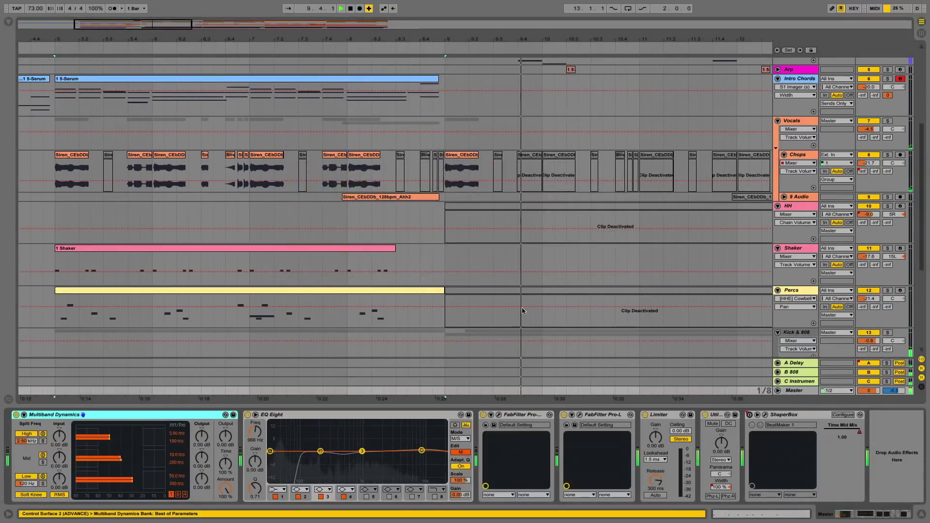
pyautogui.scroll(5, 530, 294)
pyautogui.scroll(-3, 531, 294)
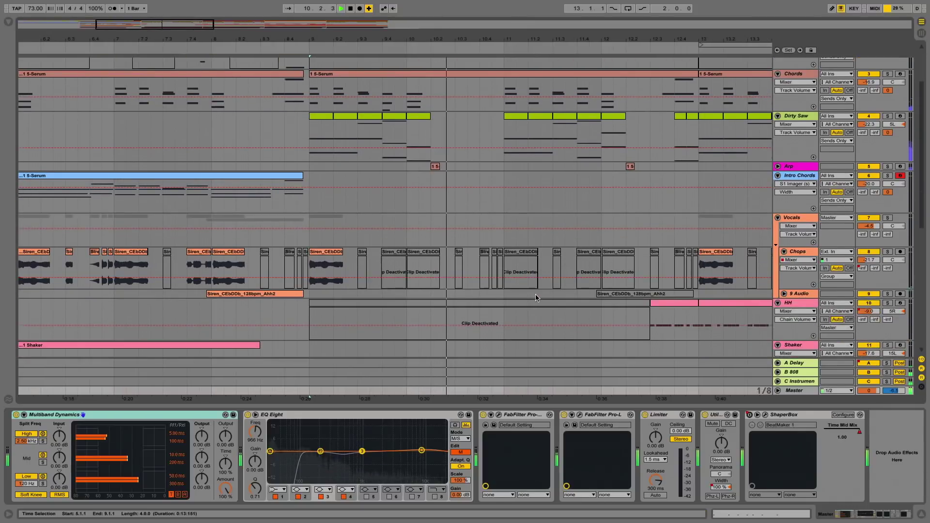
# Zoom the timeline out and examine the tracks across bars 4 to 21 during playback
pyautogui.moveTo(463, 38); pyautogui.dragTo(463, 18)
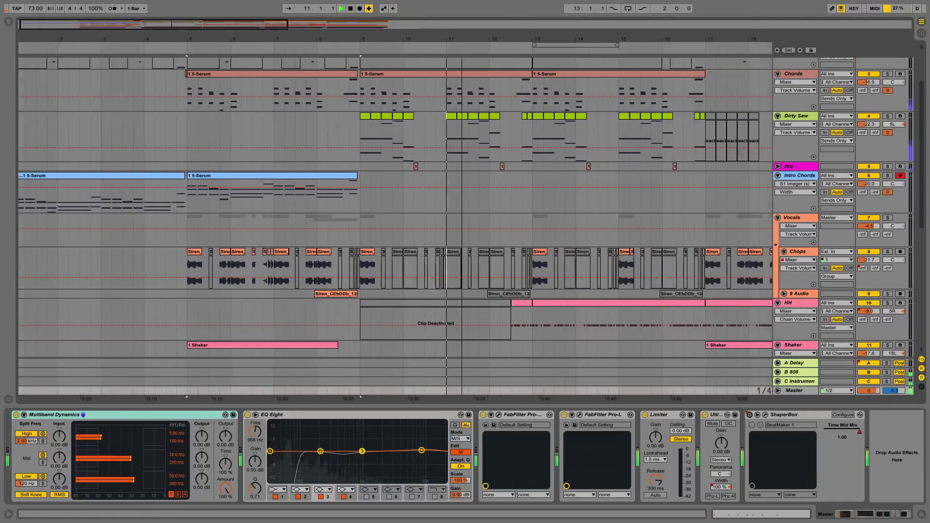
pyautogui.scroll(4, 493, 140)
pyautogui.hscroll(4, 494, 139)
pyautogui.scroll(-8, 494, 138)
pyautogui.hscroll(-3, 494, 138)
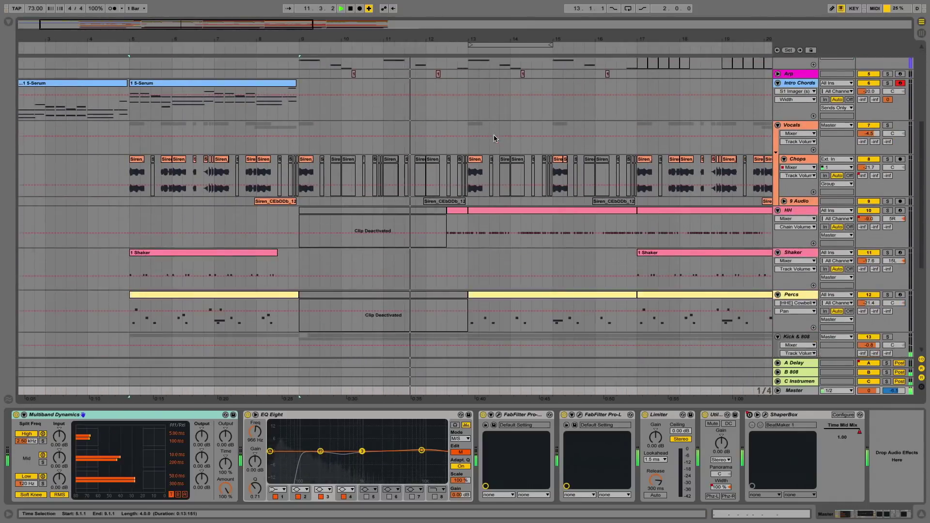
pyautogui.hscroll(3, 495, 137)
pyautogui.scroll(6, 495, 136)
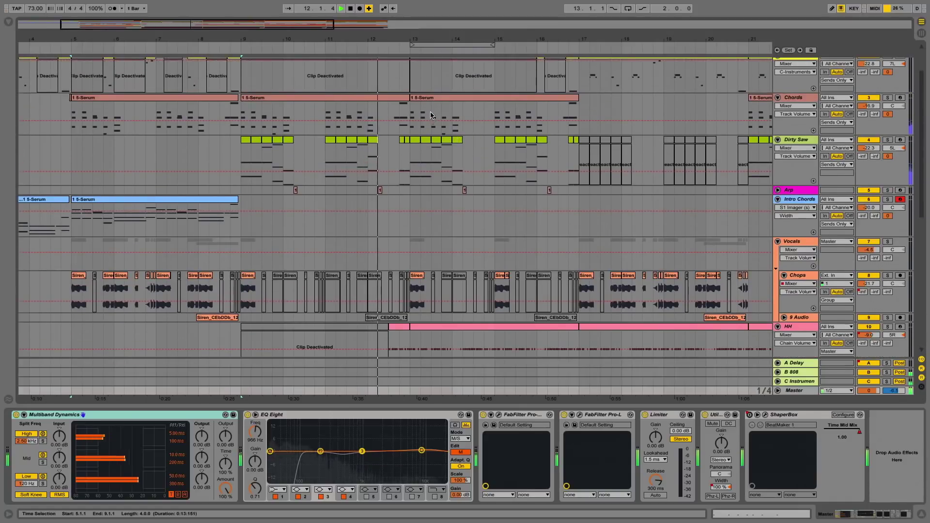
# Inspect the notes of the Chords clip starting at bar 13, then close the note editor
pyautogui.click(433, 99)
pyautogui.doubleClick(432, 98)
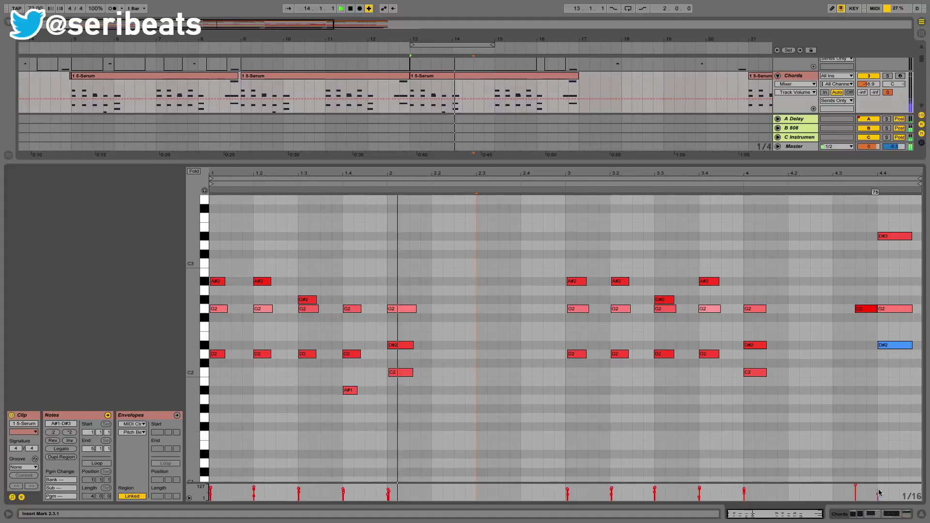
pyautogui.click(921, 514)
# Zoom out to the full song length and review the finished arrangement's tracks down to Noise
pyautogui.scroll(-5, 582, 313)
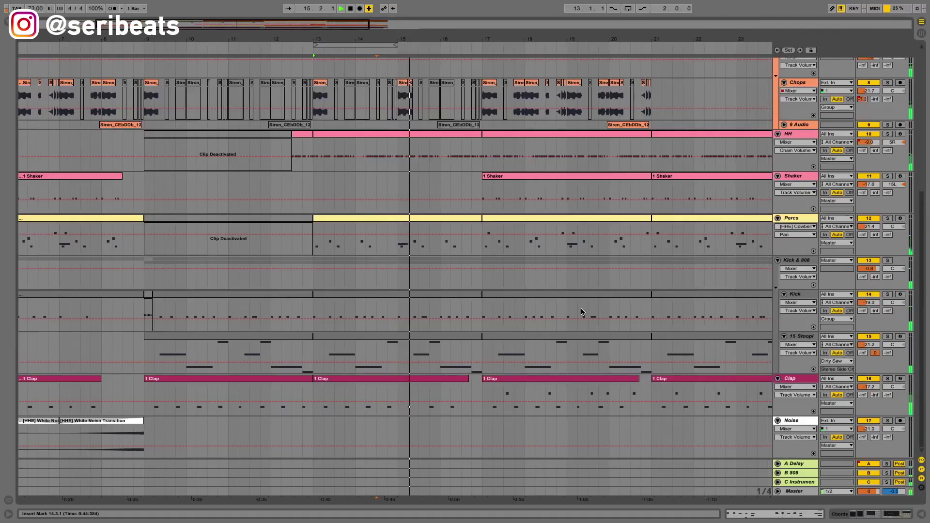
pyautogui.scroll(4, 502, 141)
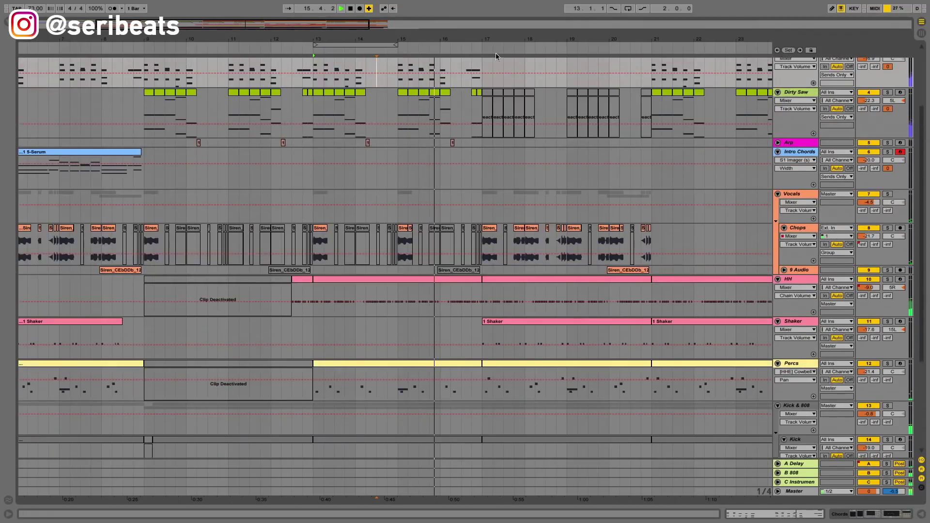
pyautogui.moveTo(494, 39); pyautogui.dragTo(495, 17)
pyautogui.scroll(-4, 314, 166)
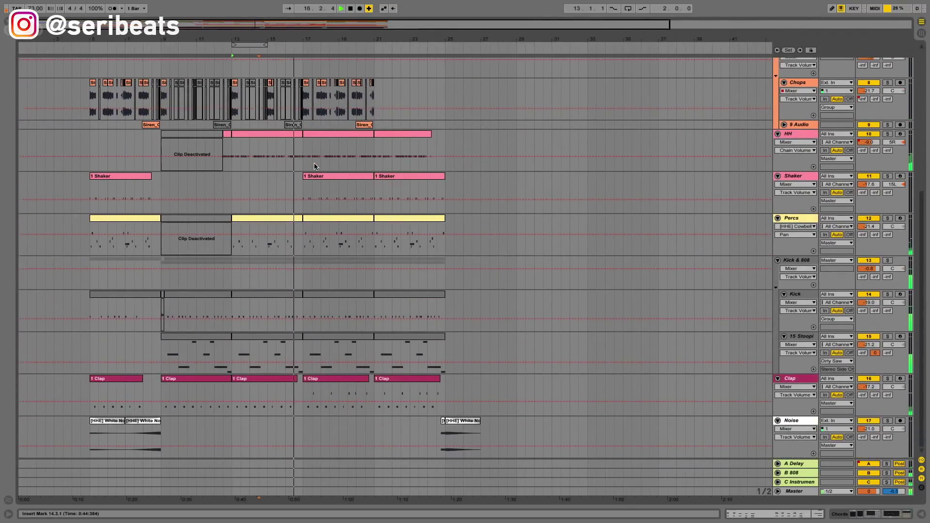
pyautogui.scroll(4, 314, 166)
pyautogui.scroll(-4, 314, 166)
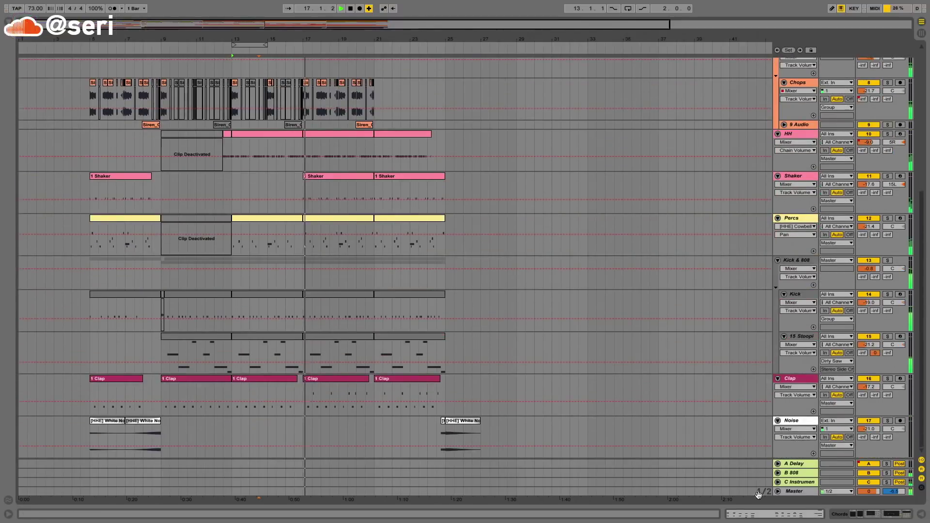
# Inspect the Master track's device chain, then hide it and view the upper tracks from Square to Shaker
pyautogui.doubleClick(790, 492)
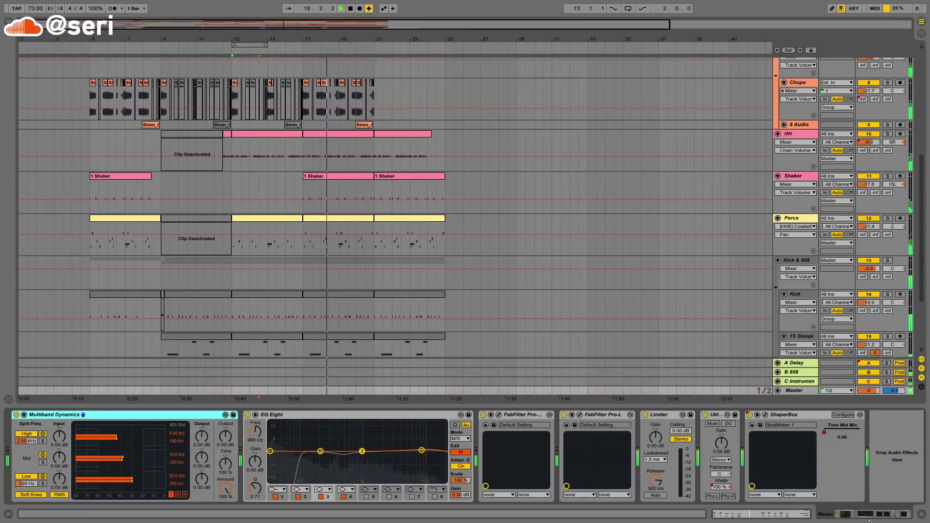
pyautogui.press('super+alt+l')
pyautogui.scroll(6, 511, 342)
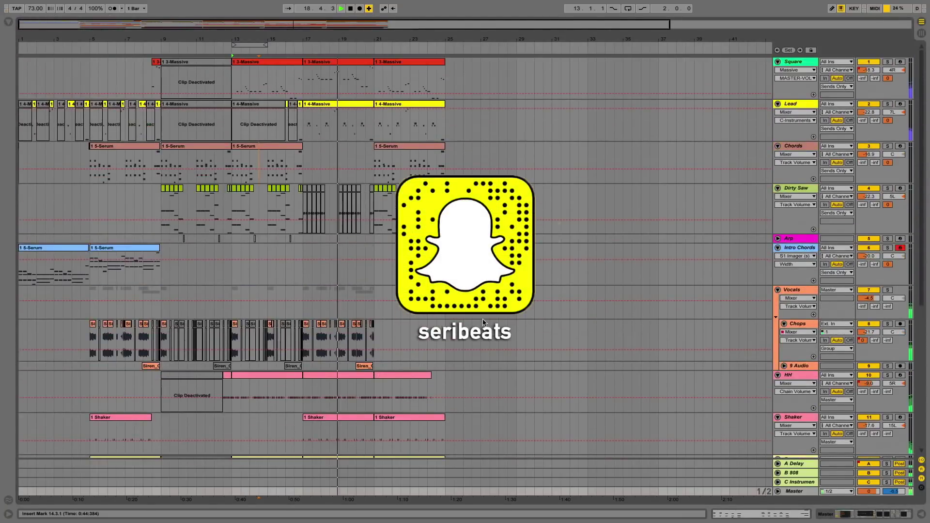